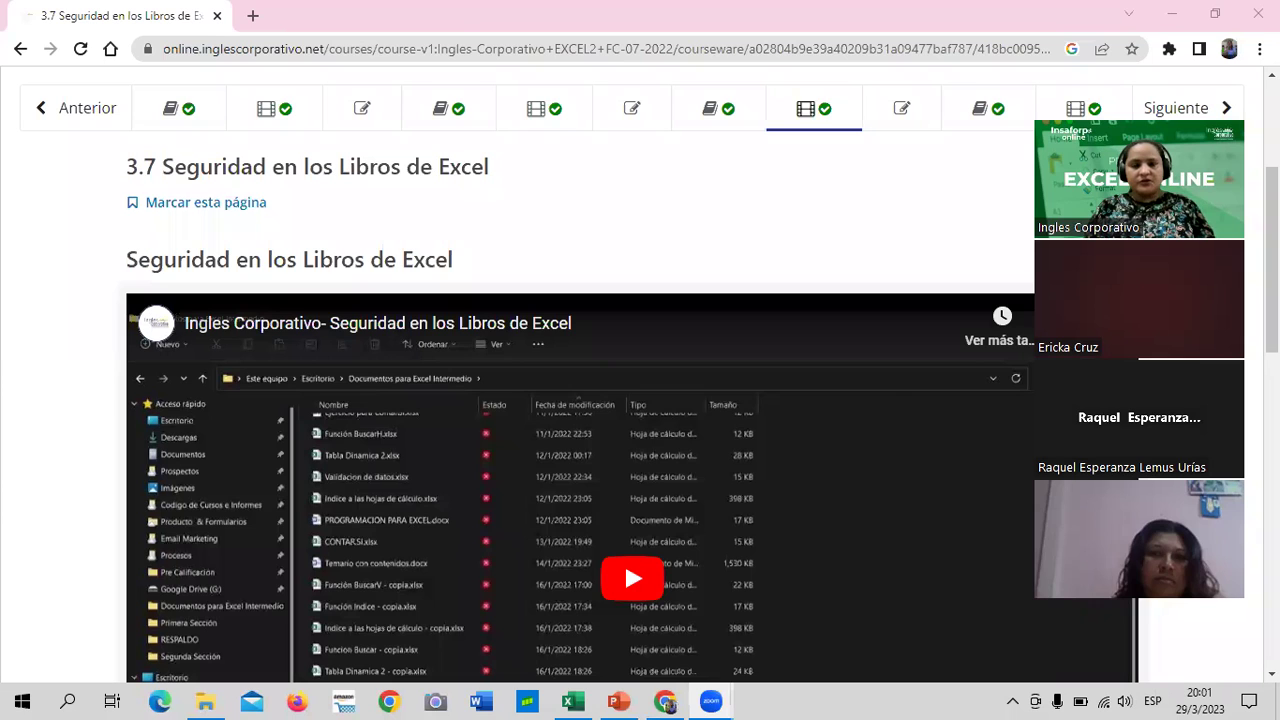
# - Switch from the course page in Chrome to the Seguridad en los libros (1) Excel workbook
pyautogui.moveTo(664, 697)
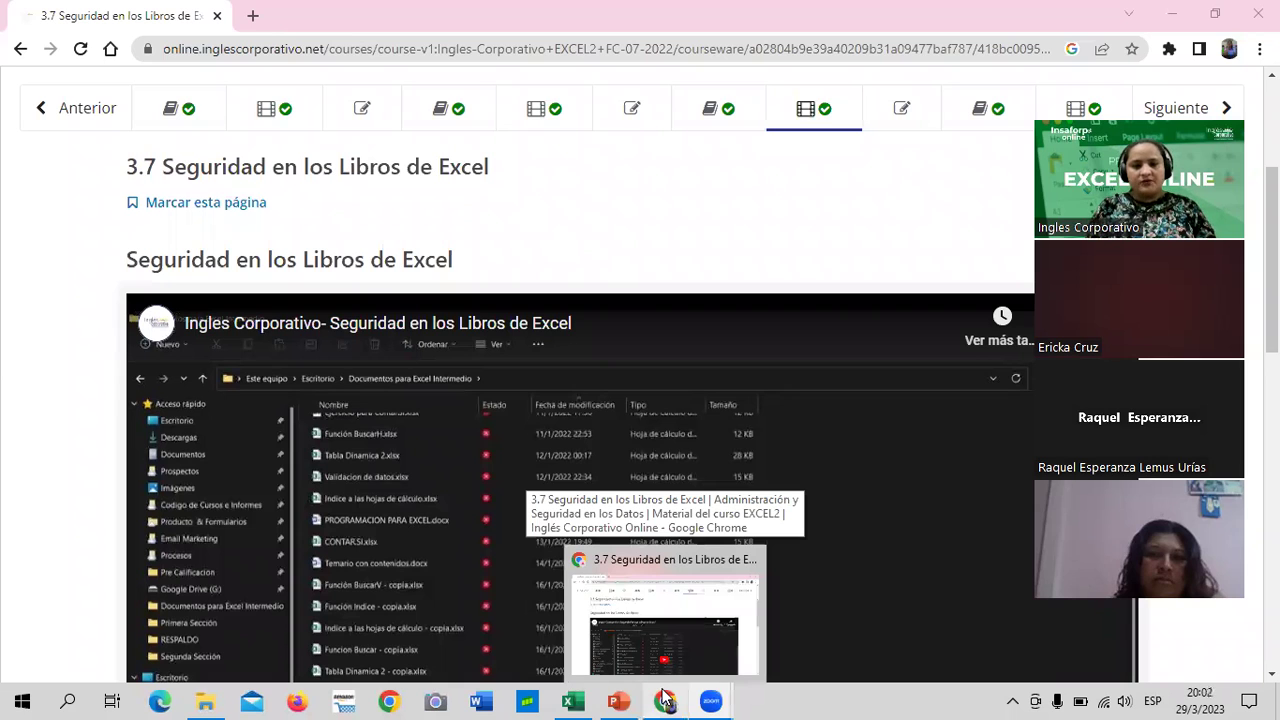
pyautogui.moveTo(583, 698)
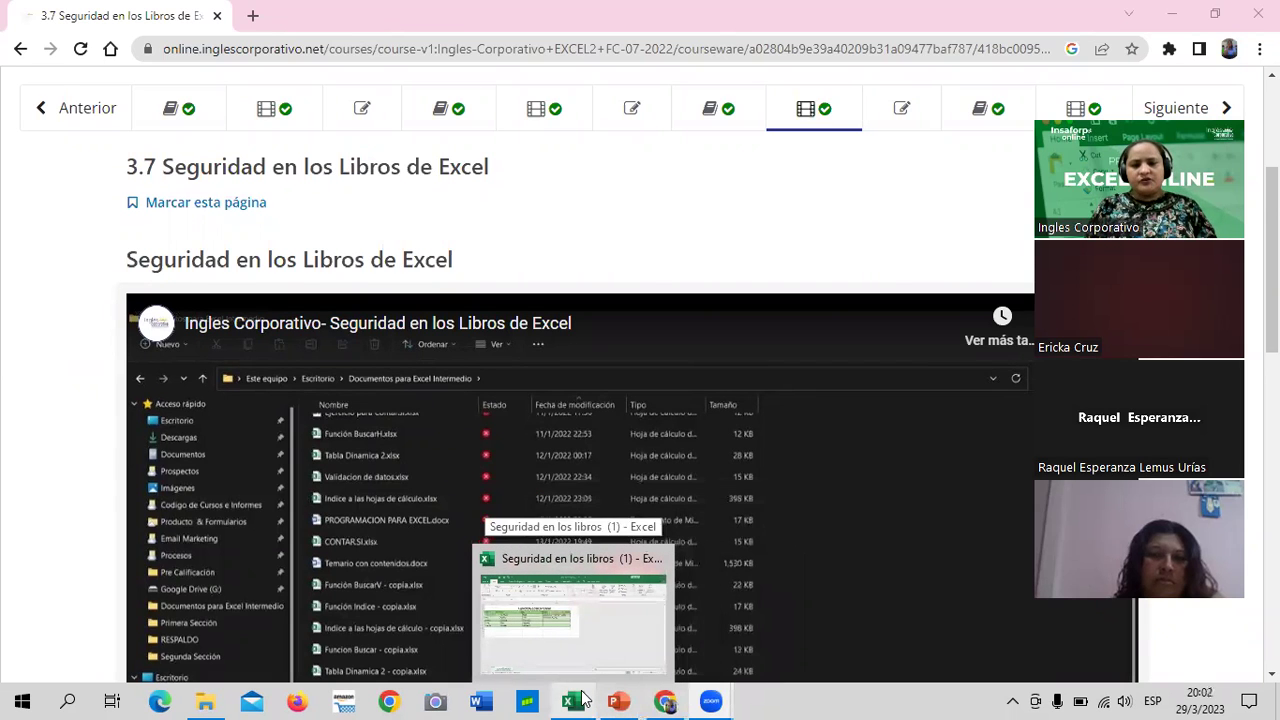
pyautogui.click(575, 615)
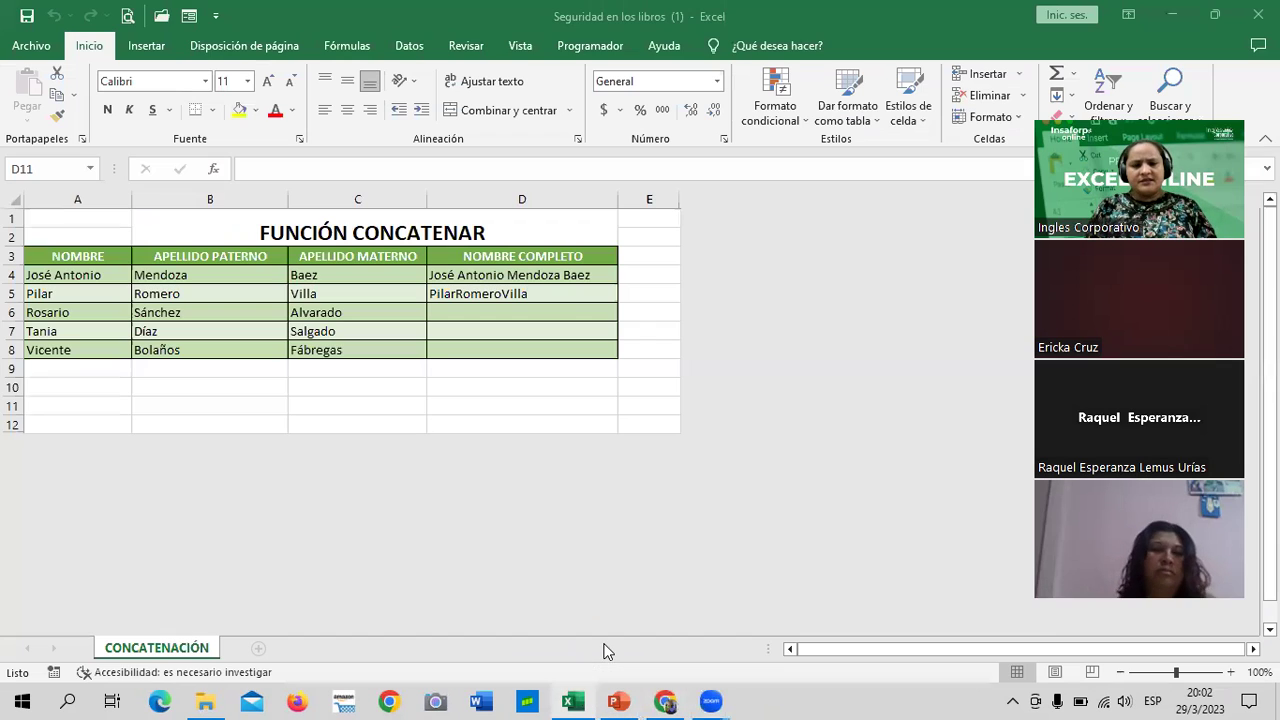
# - Select cell E4 and show the Archivo > Información page for Seguridad en los libros (1)
pyautogui.click(644, 283)
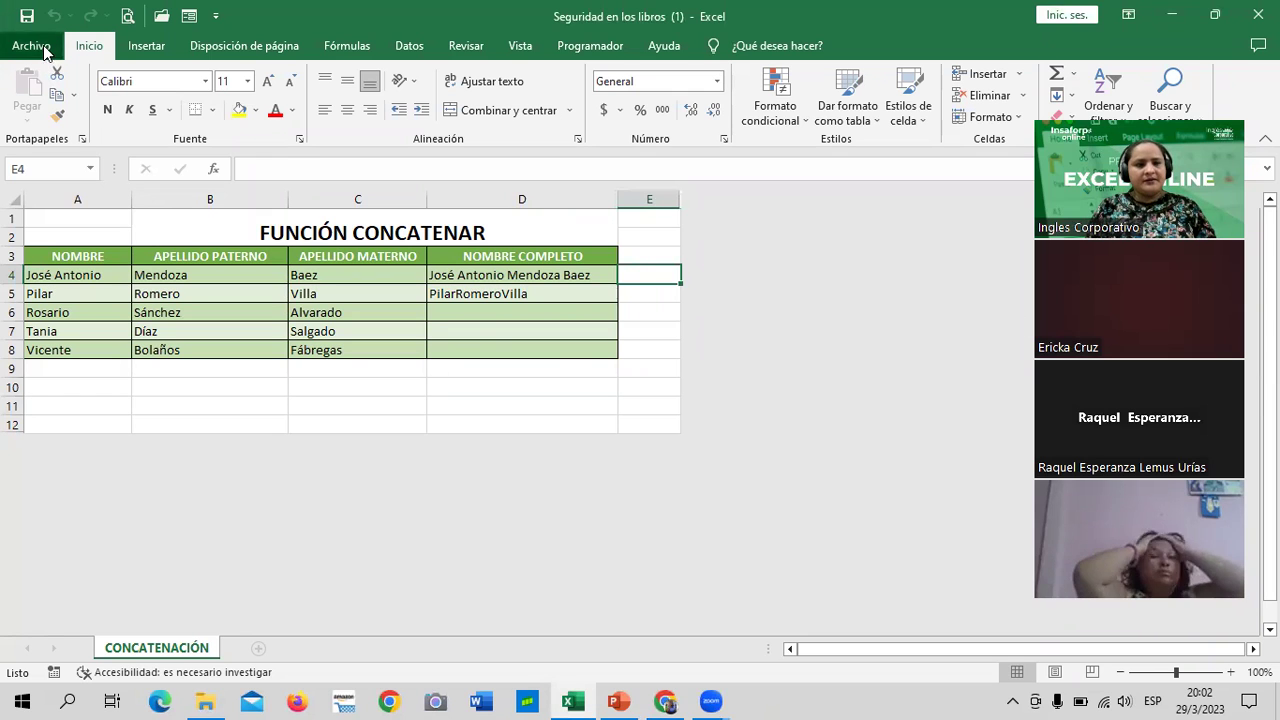
pyautogui.click(43, 45)
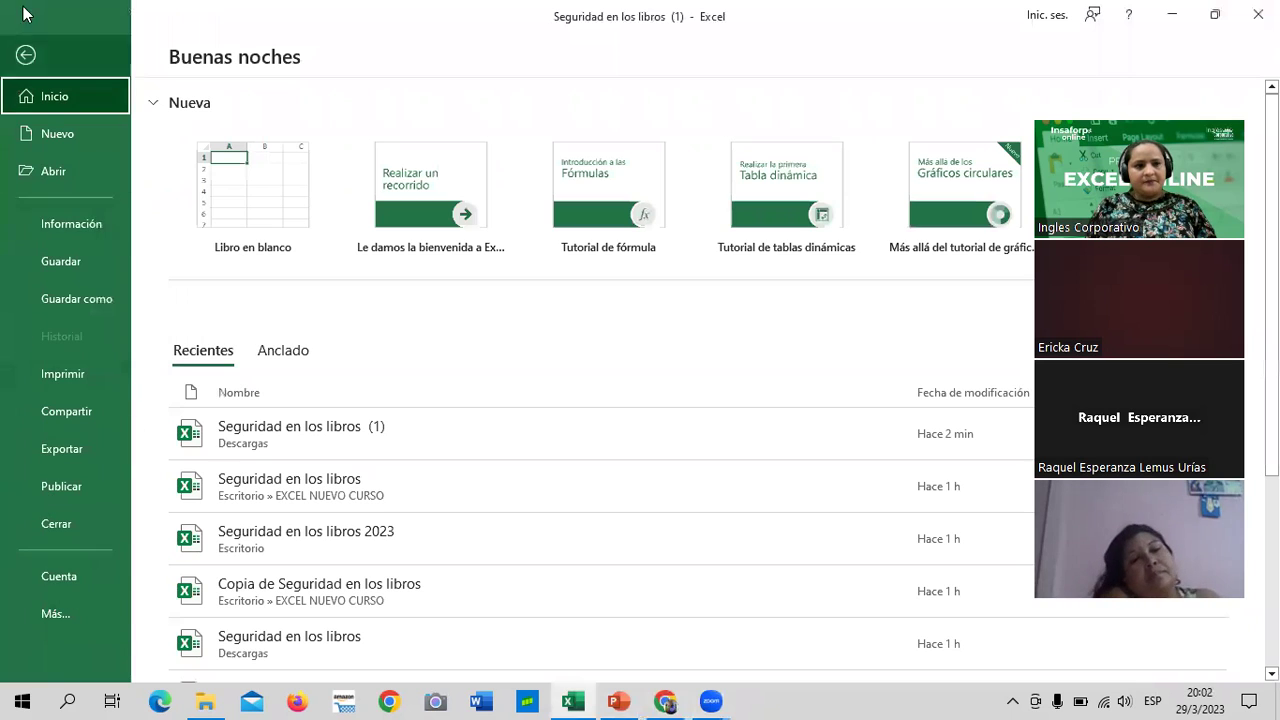
pyautogui.click(56, 232)
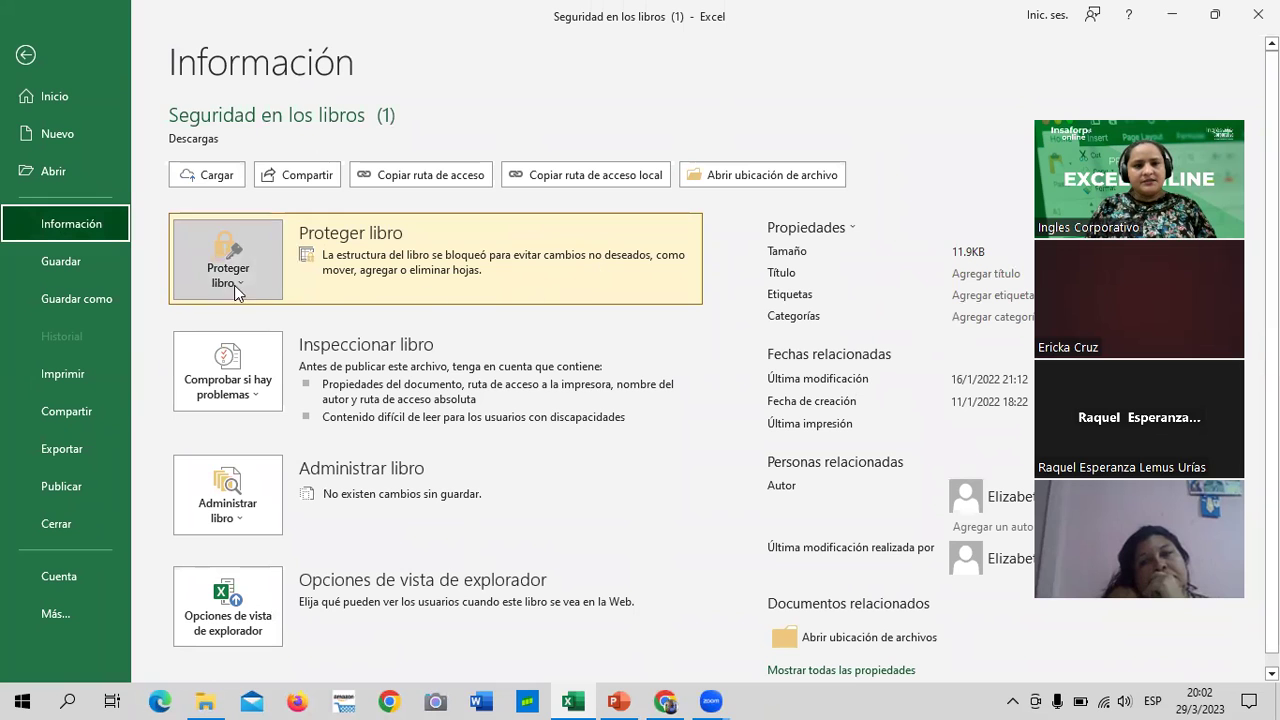
pyautogui.click(255, 257)
pyautogui.click(314, 278)
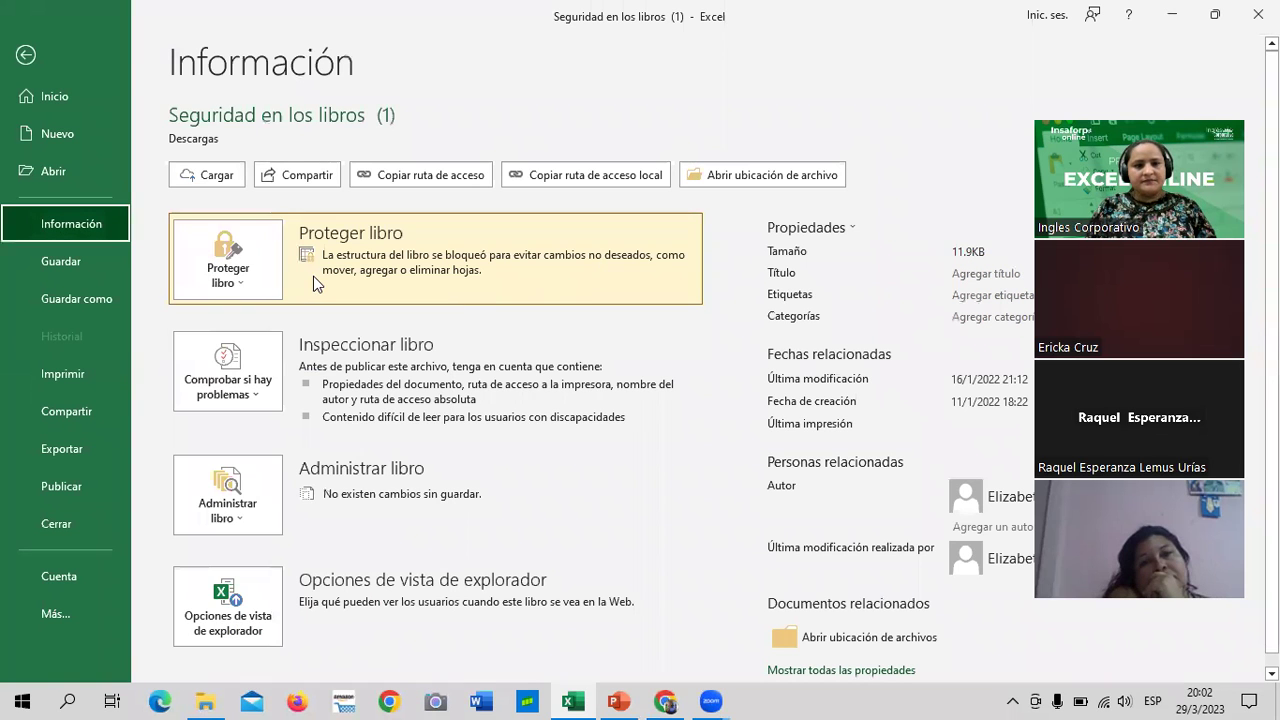
pyautogui.click(240, 281)
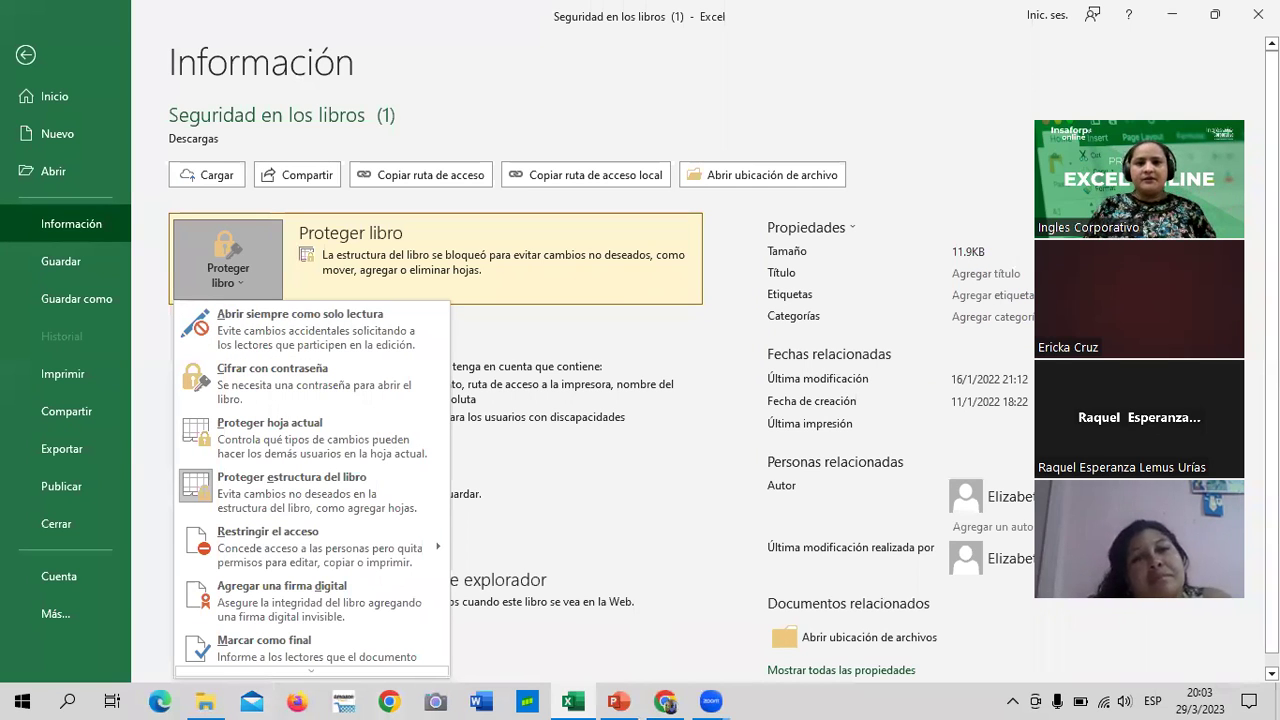
pyautogui.hotkey('alt', 'Tab')
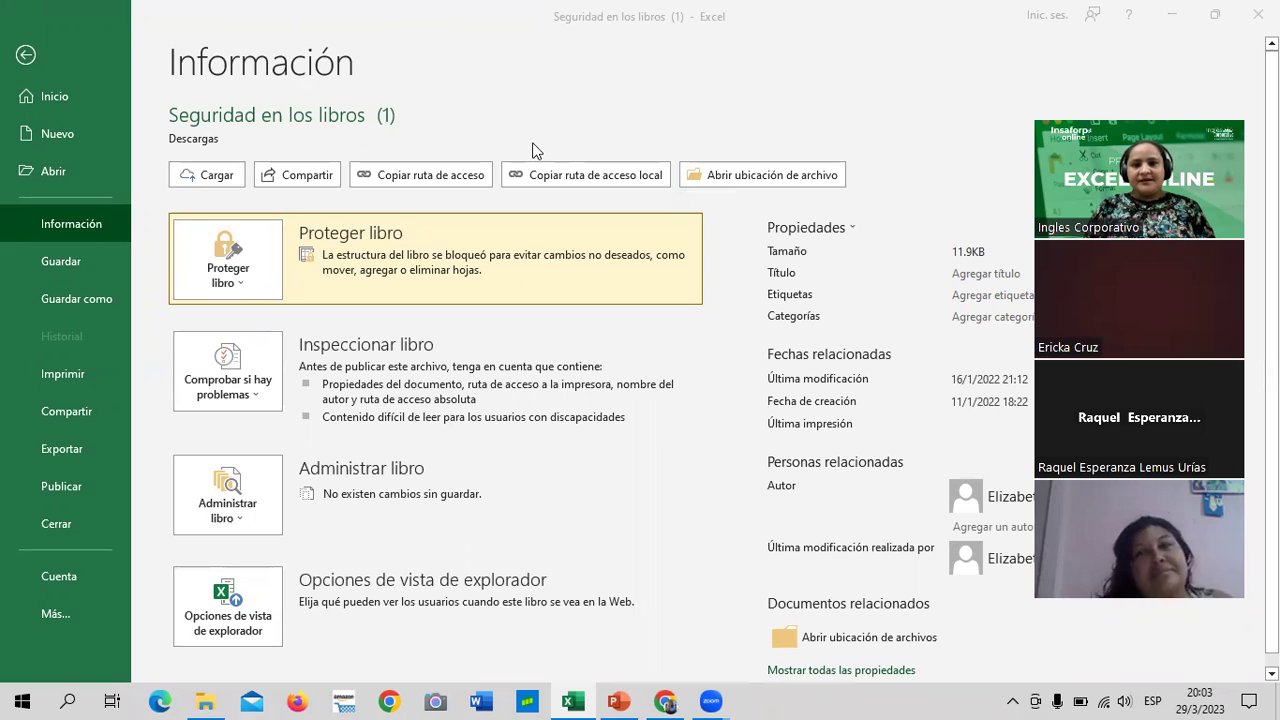
pyautogui.click(685, 363)
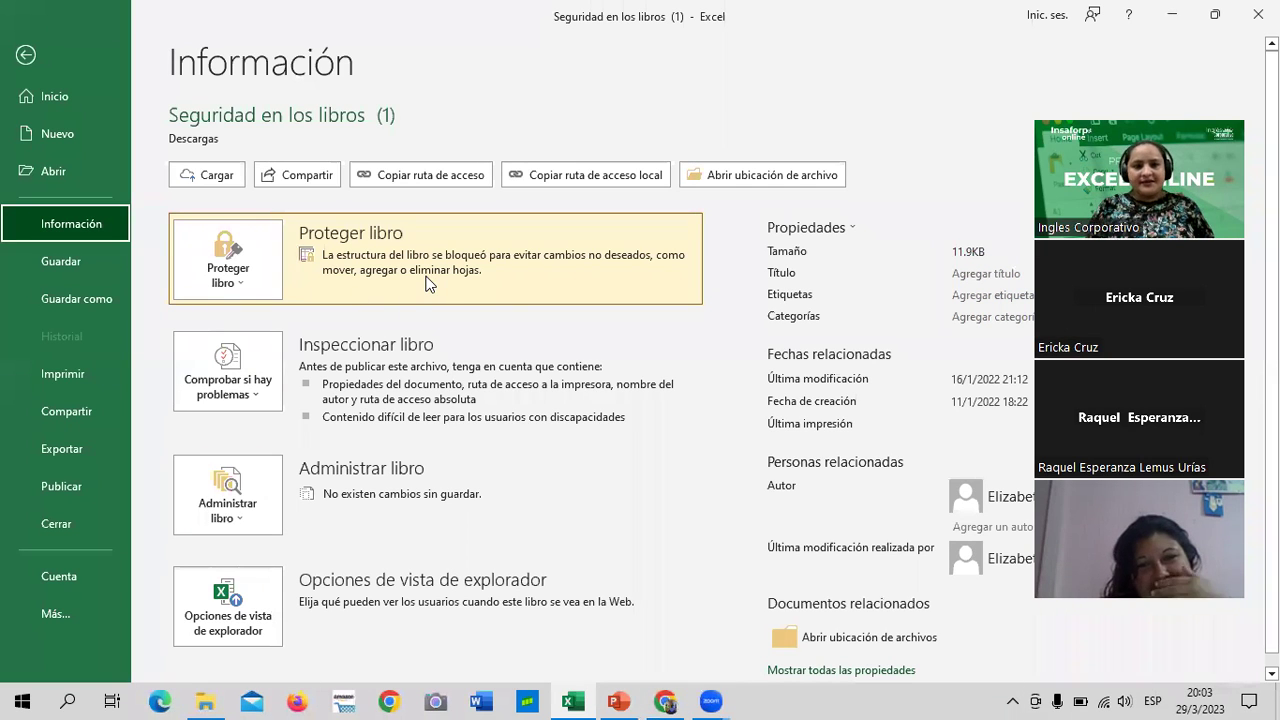
pyautogui.click(246, 280)
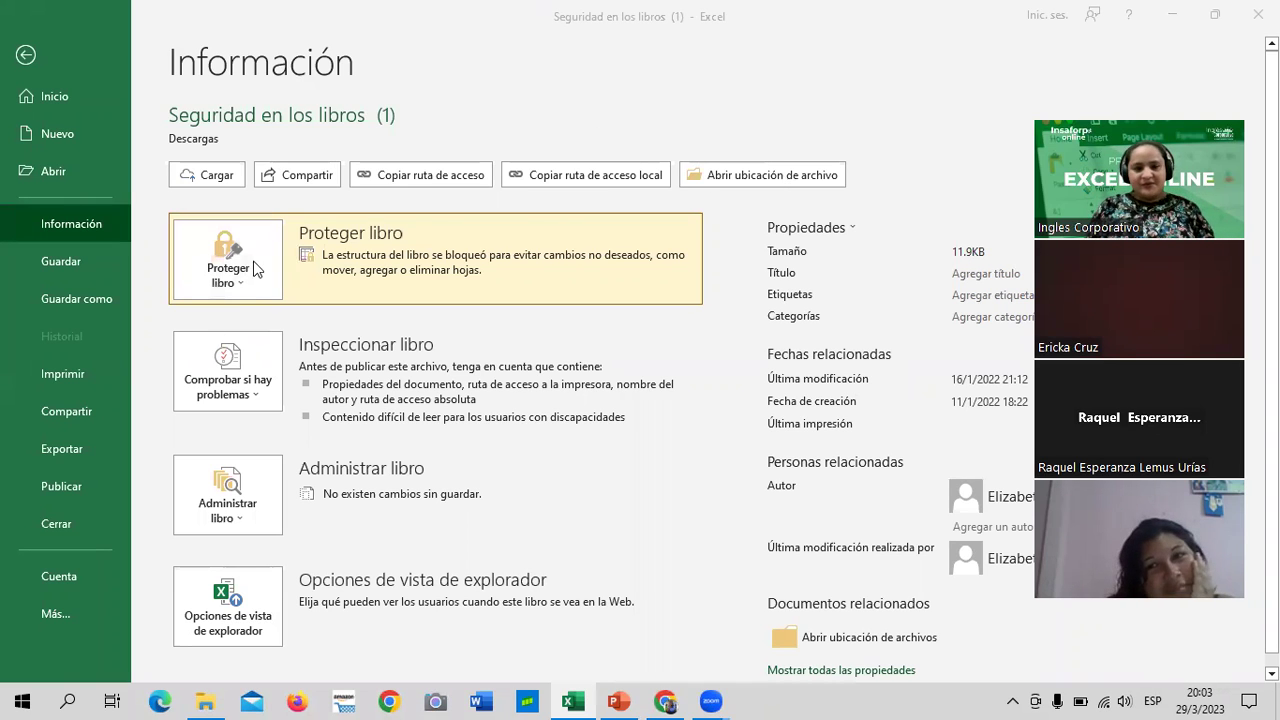
# - Review the Proteger libro options, then exit backstage to the CONCATENACIÓN sheet
pyautogui.click(250, 288)
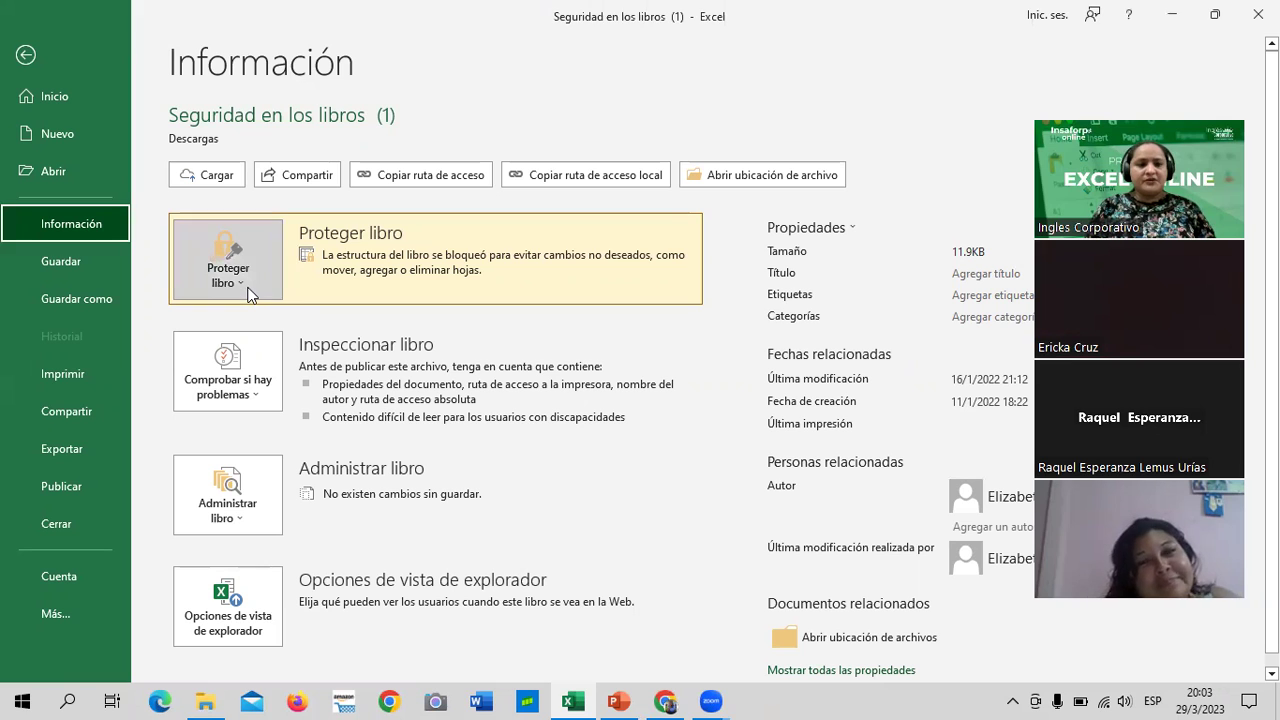
pyautogui.click(243, 285)
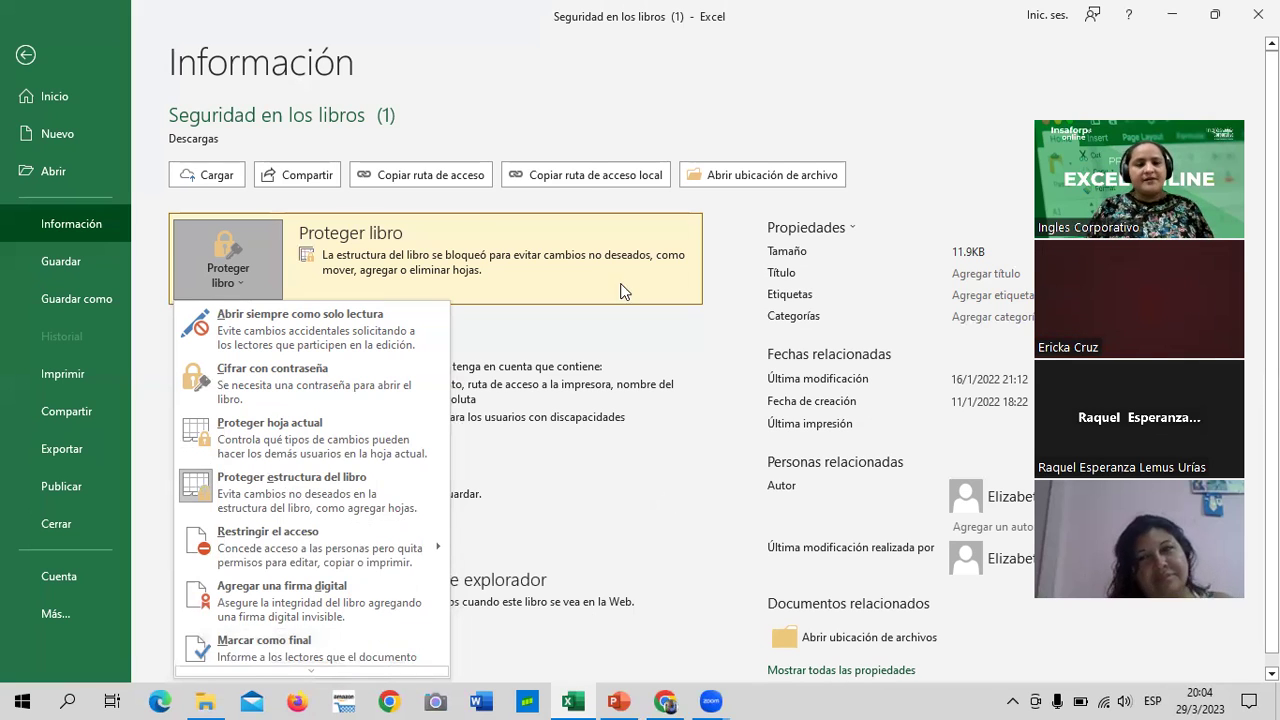
pyautogui.click(25, 57)
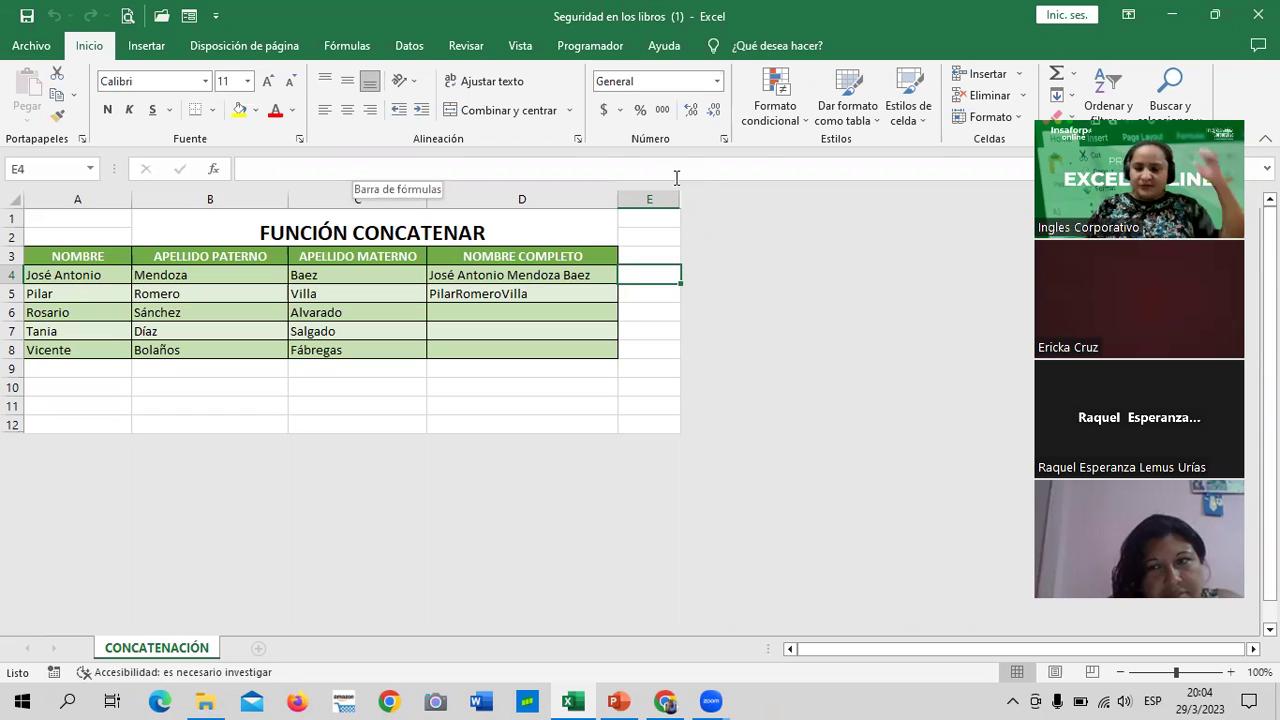
# - Show the SEGURIDAD EN LOS LIBROS DE EXCEL deck in PowerPoint at slide 1
pyautogui.click(617, 700)
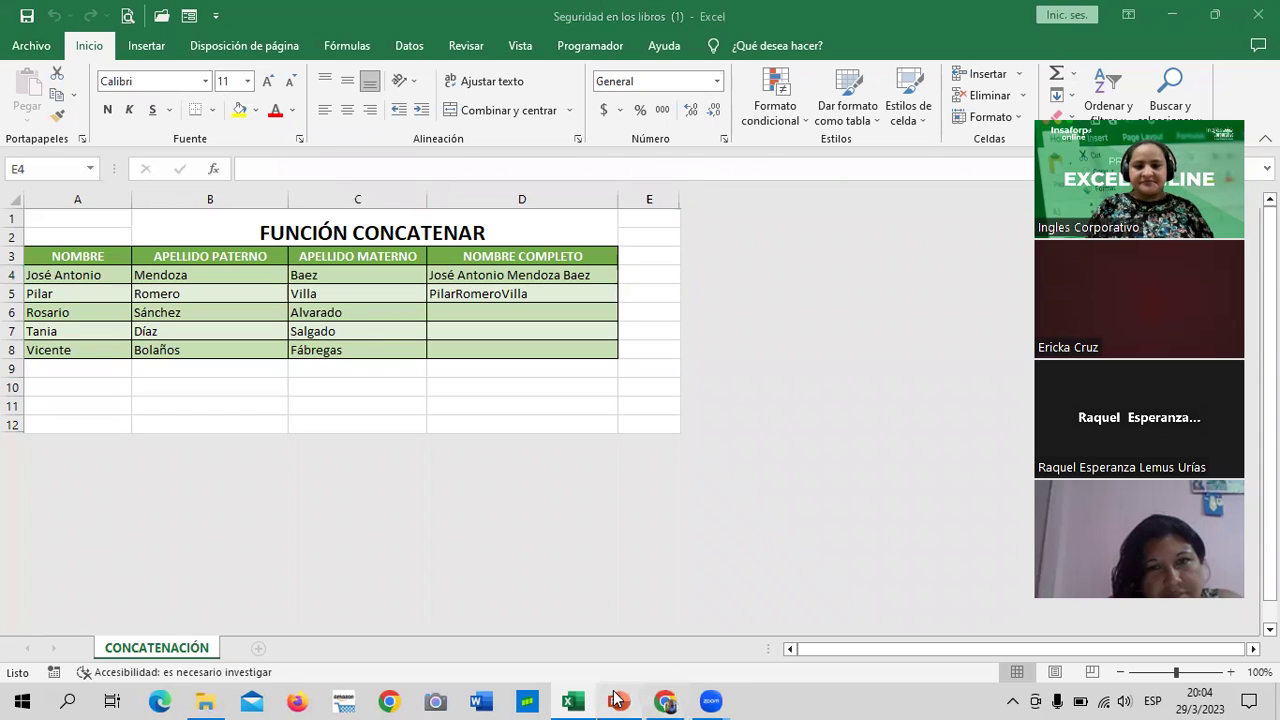
pyautogui.click(617, 700)
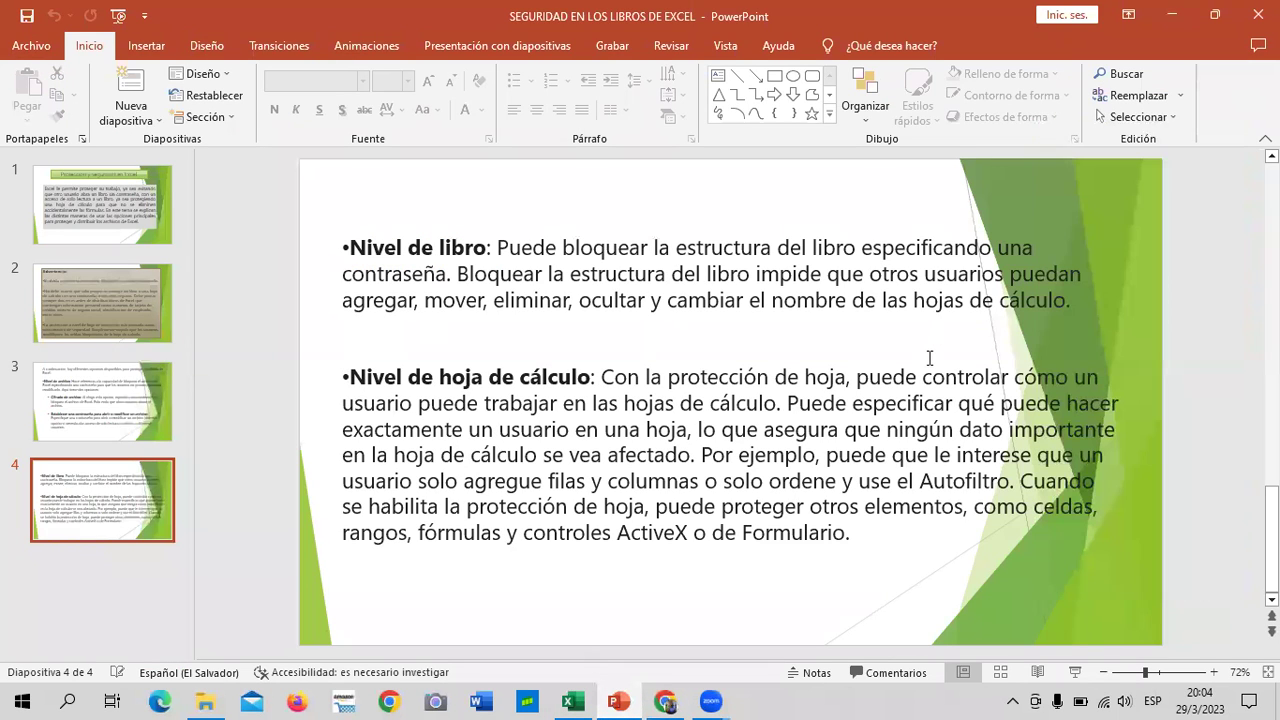
pyautogui.click(120, 211)
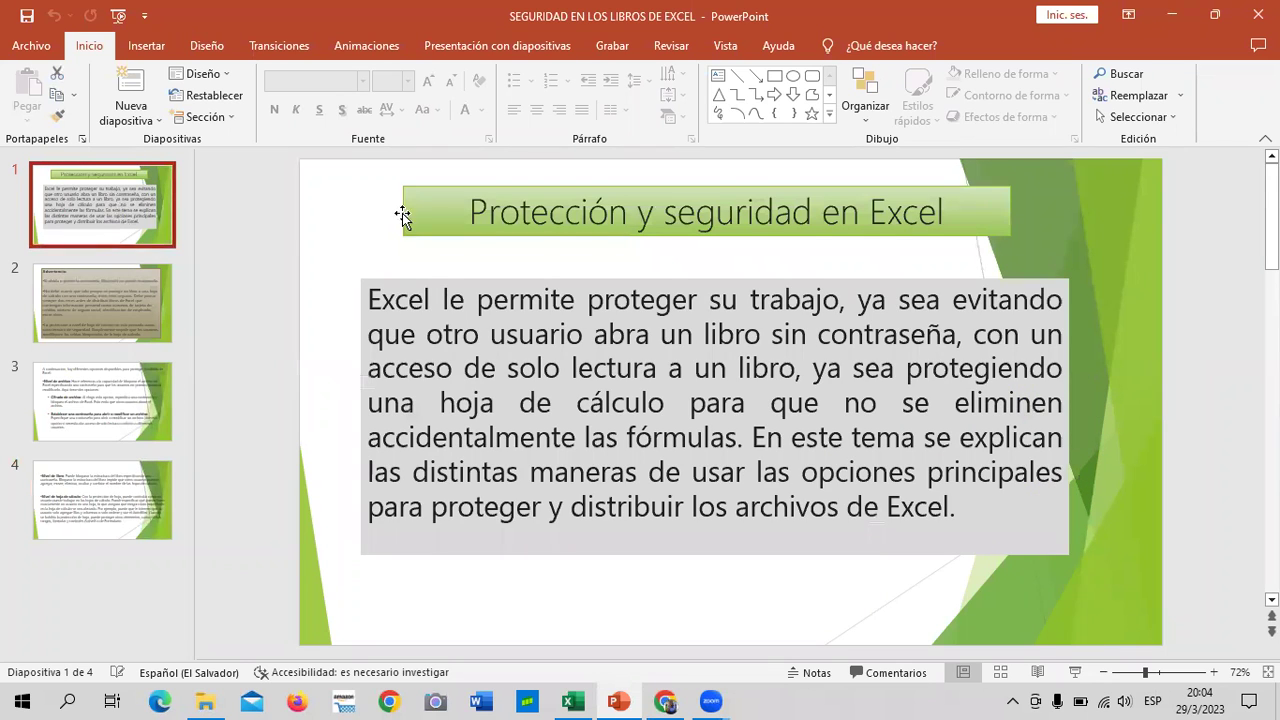
# - Start the slideshow from the 'Protección y seguridad en Excel' slide
pyautogui.click(1076, 677)
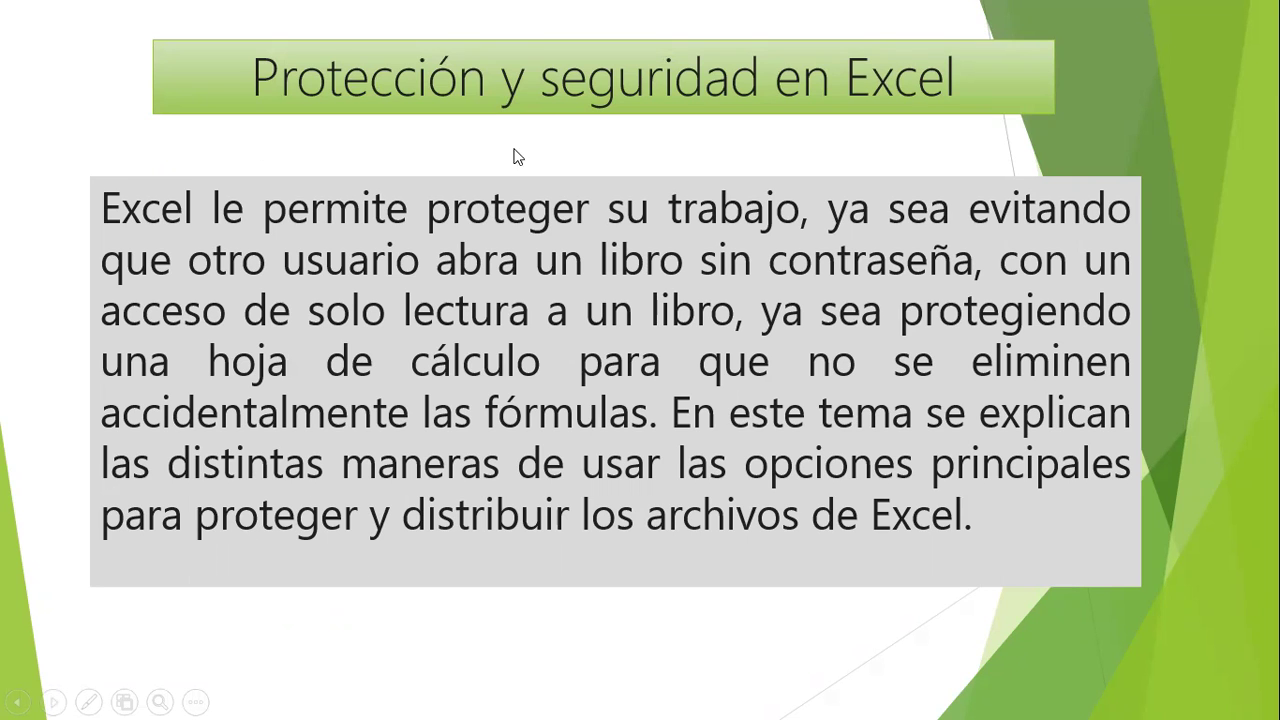
# - Advance the slideshow to the 'Advertencia' slide
pyautogui.click(708, 612)
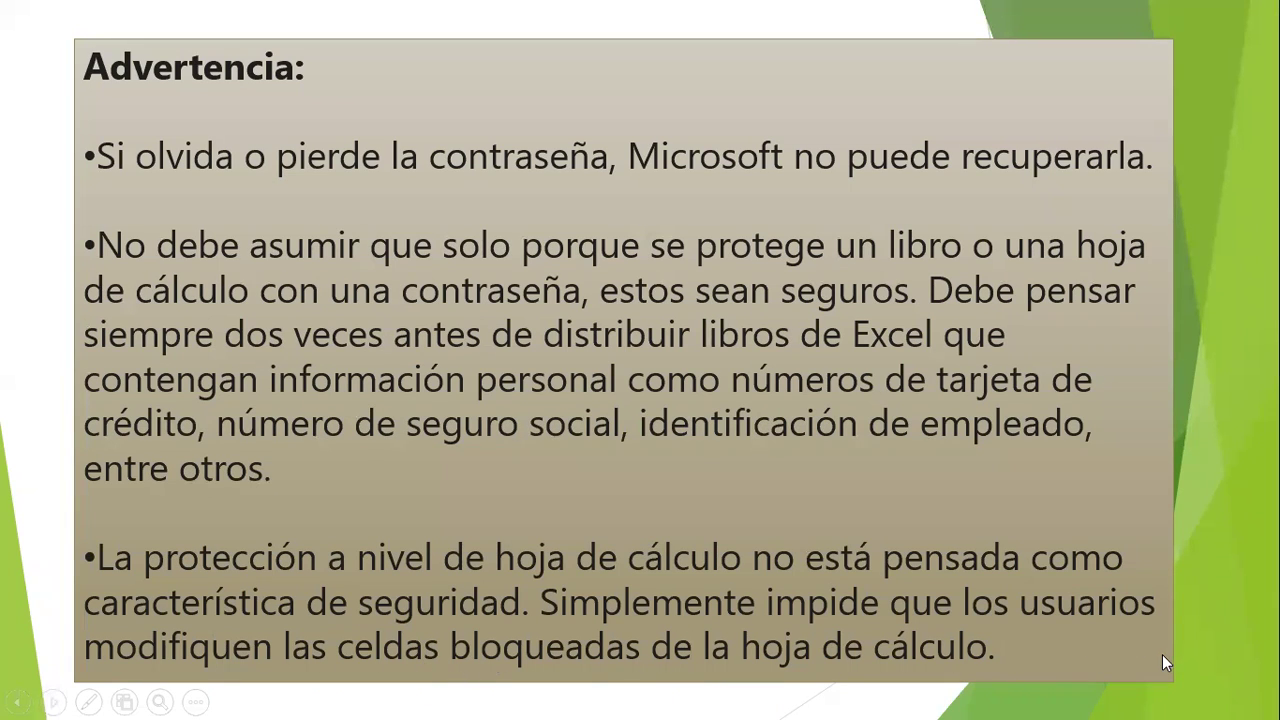
# - Settle the slideshow on the Nivel de archivo slide about encryption and open/modify passwords
pyautogui.click(1207, 606)
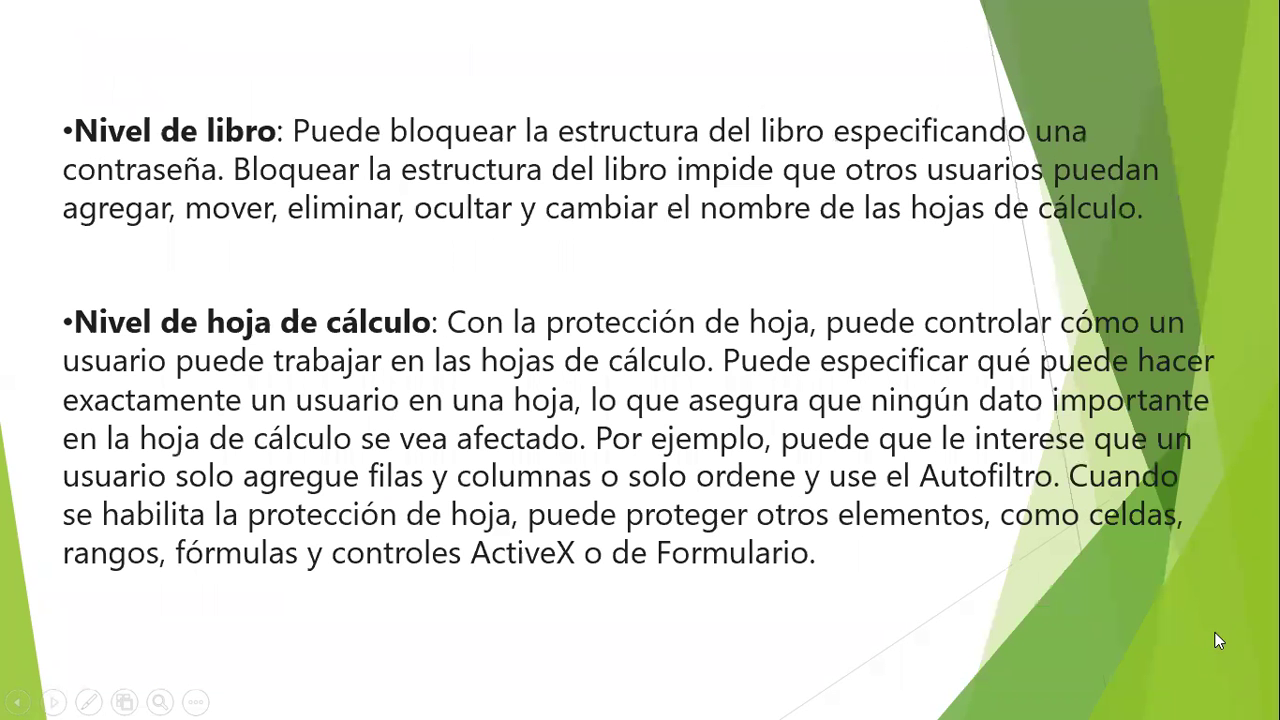
pyautogui.click(20, 698)
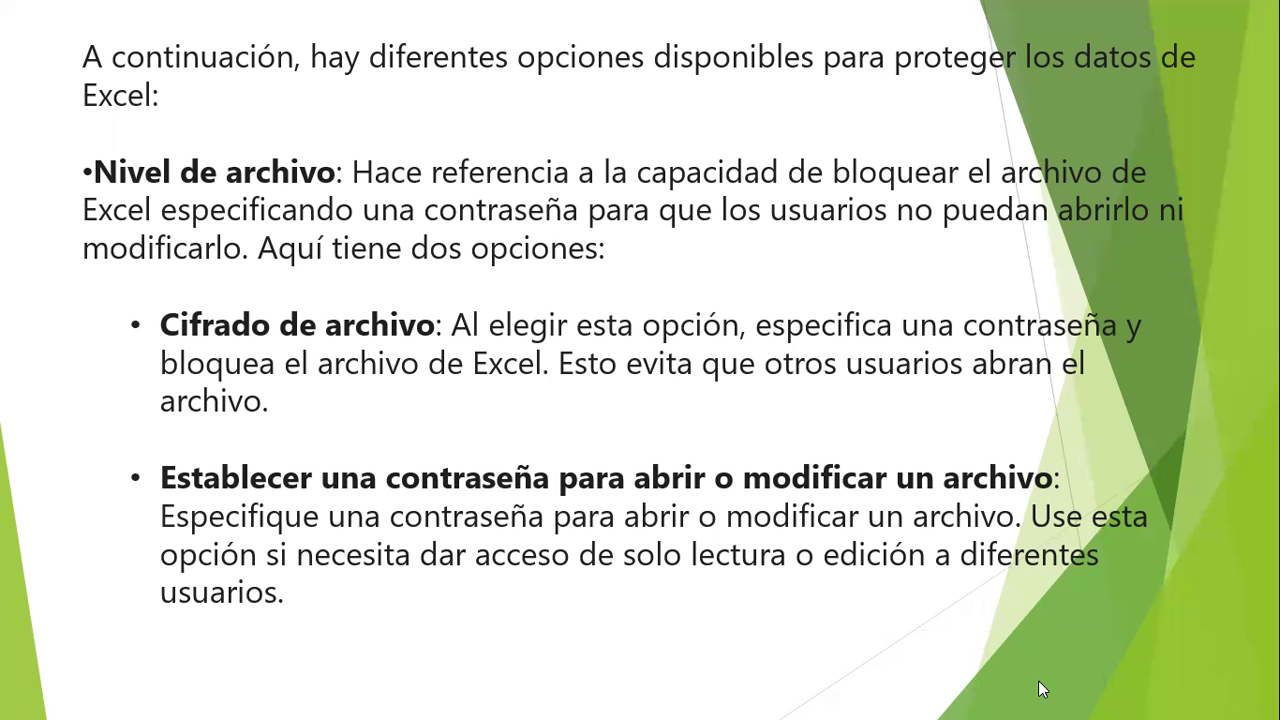
# - Advance to the Nivel de libro / Nivel de hoja de cálculo slide
pyautogui.click(943, 649)
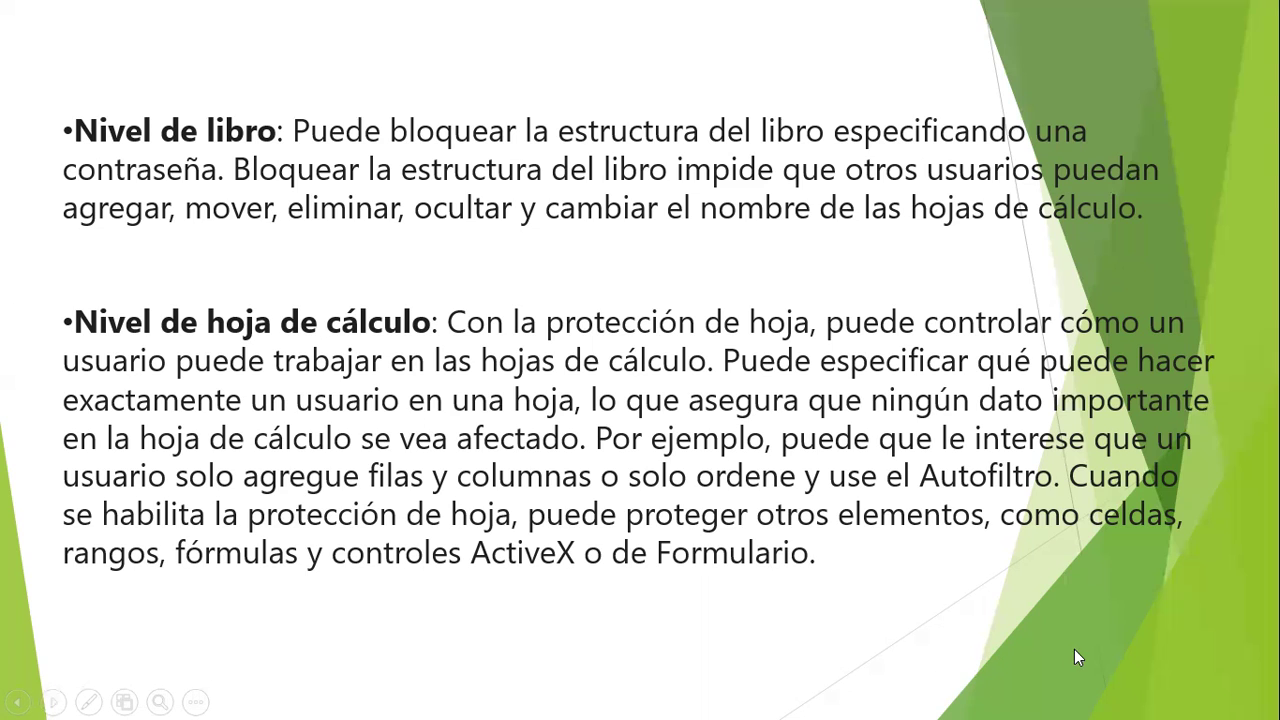
# - End the slideshow and return to Excel's CONCATENACIÓN sheet, selecting cell E11
pyautogui.press('Escape')
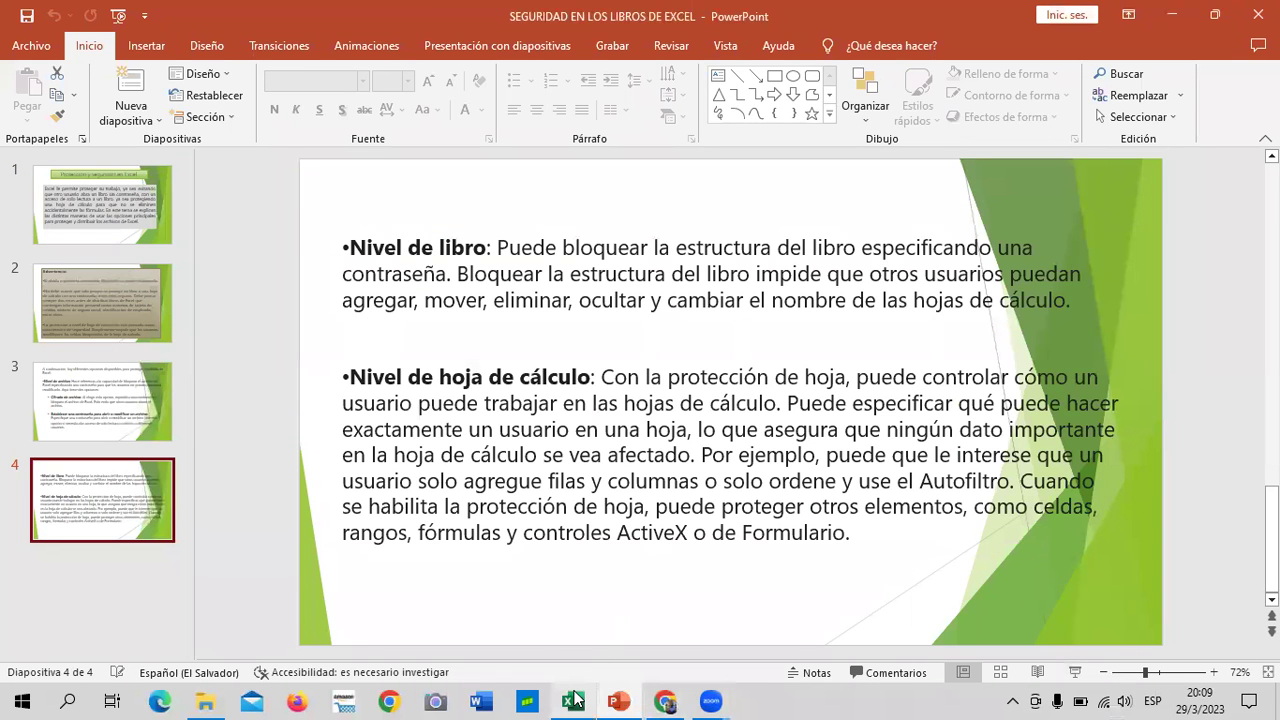
pyautogui.click(573, 700)
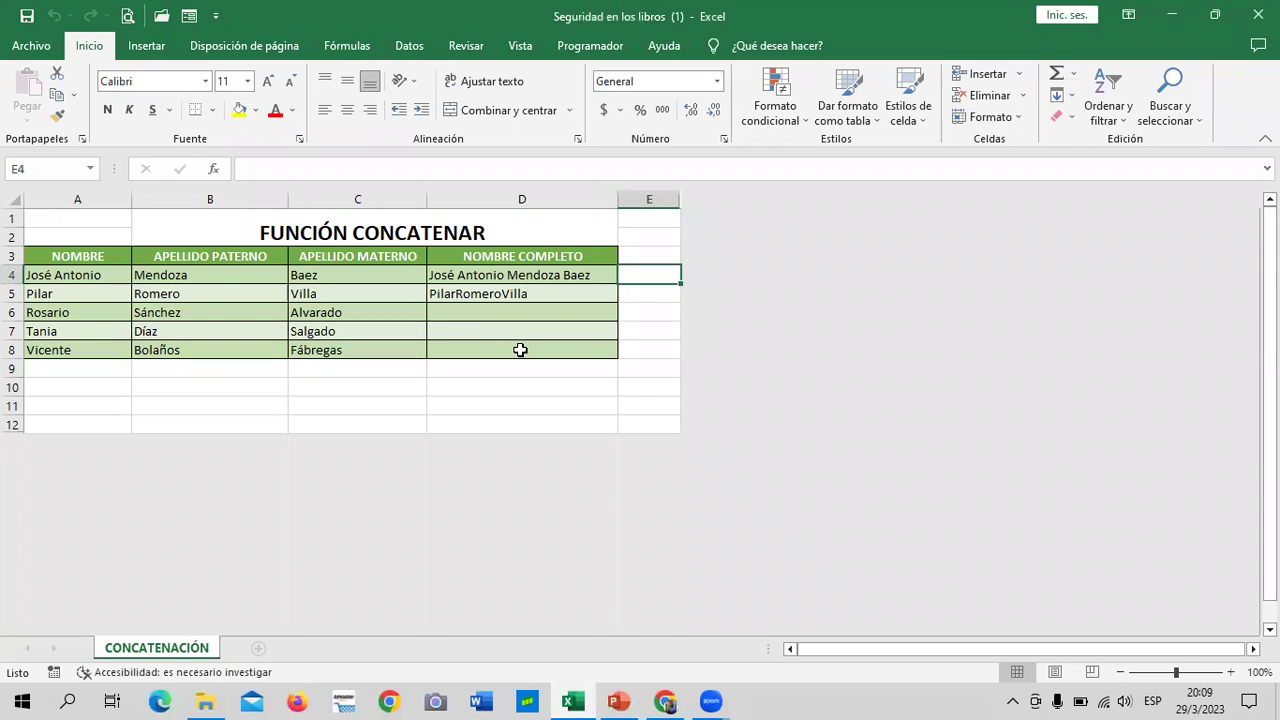
pyautogui.click(653, 400)
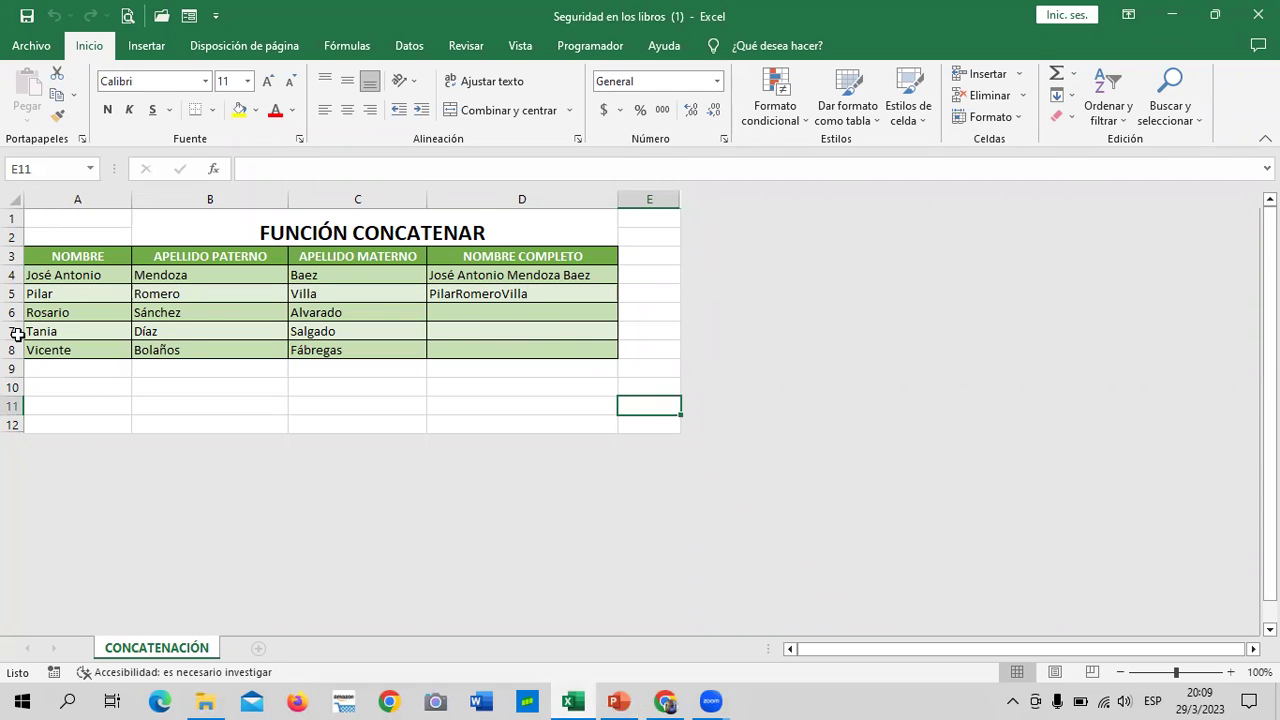
# - Return to the course page and scroll through lesson 3.6 Objetivo de la lección
pyautogui.click(665, 700)
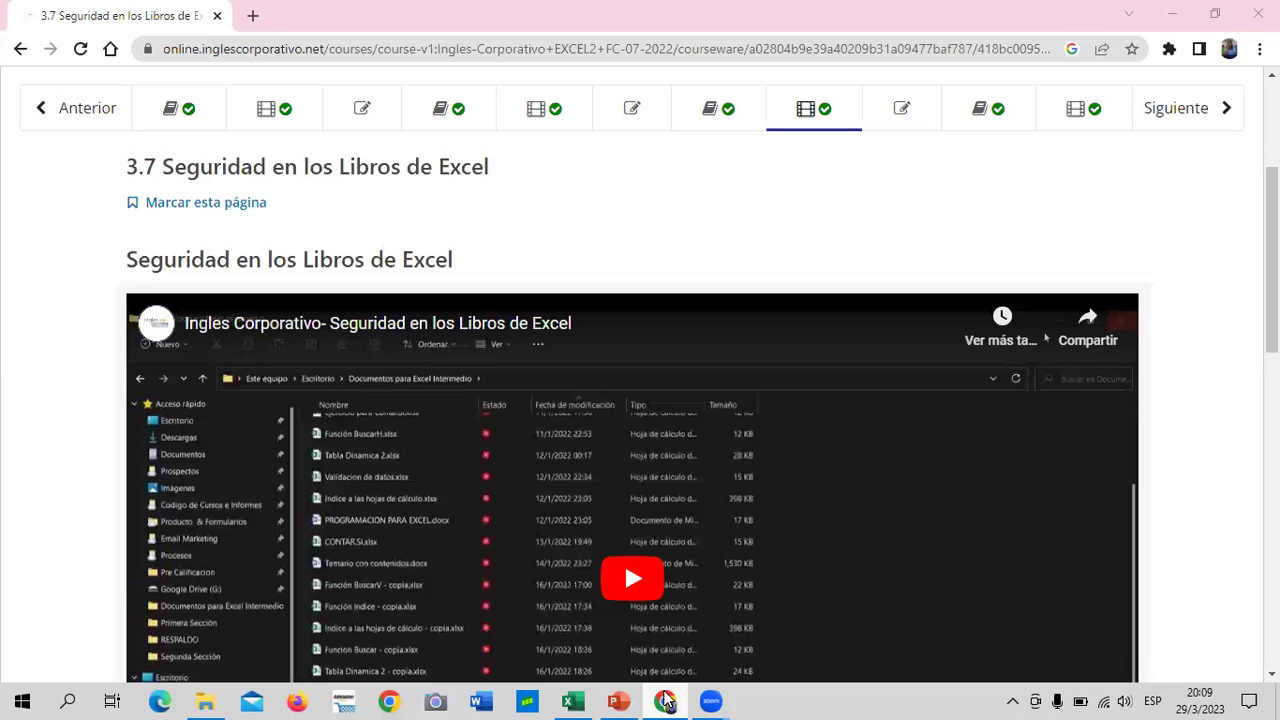
pyautogui.scroll(1, 486, 434)
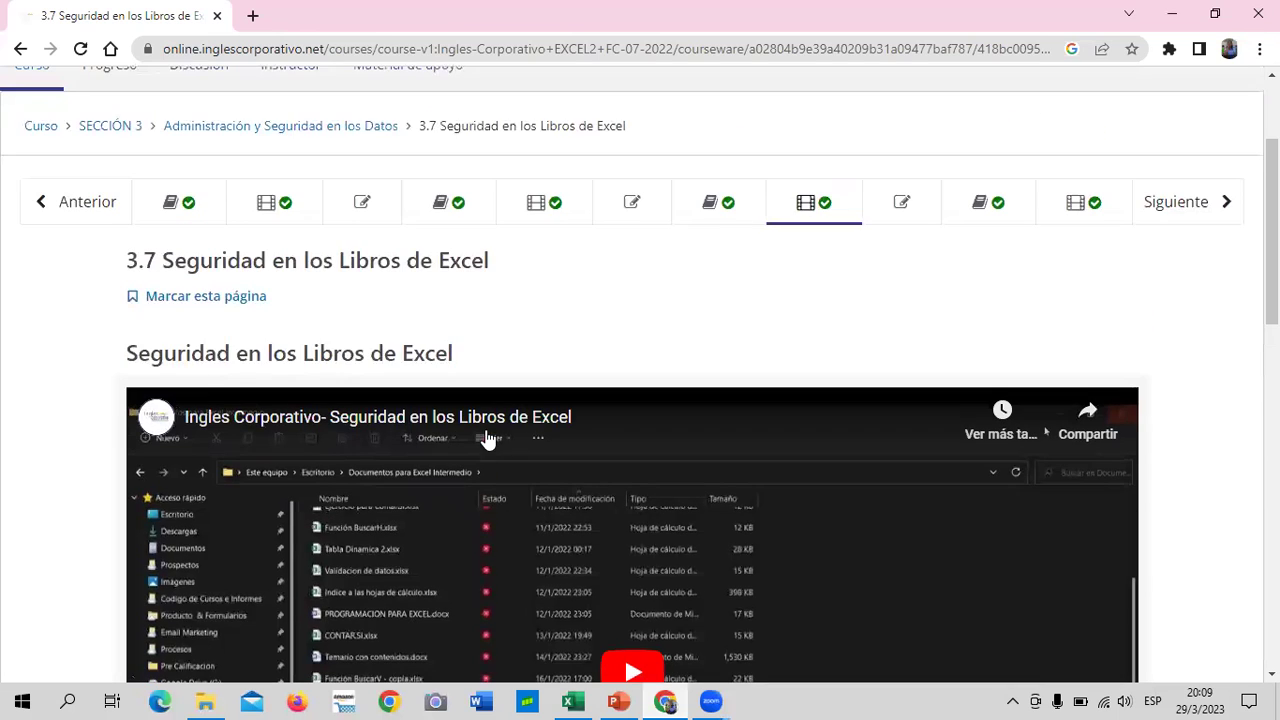
pyautogui.click(732, 202)
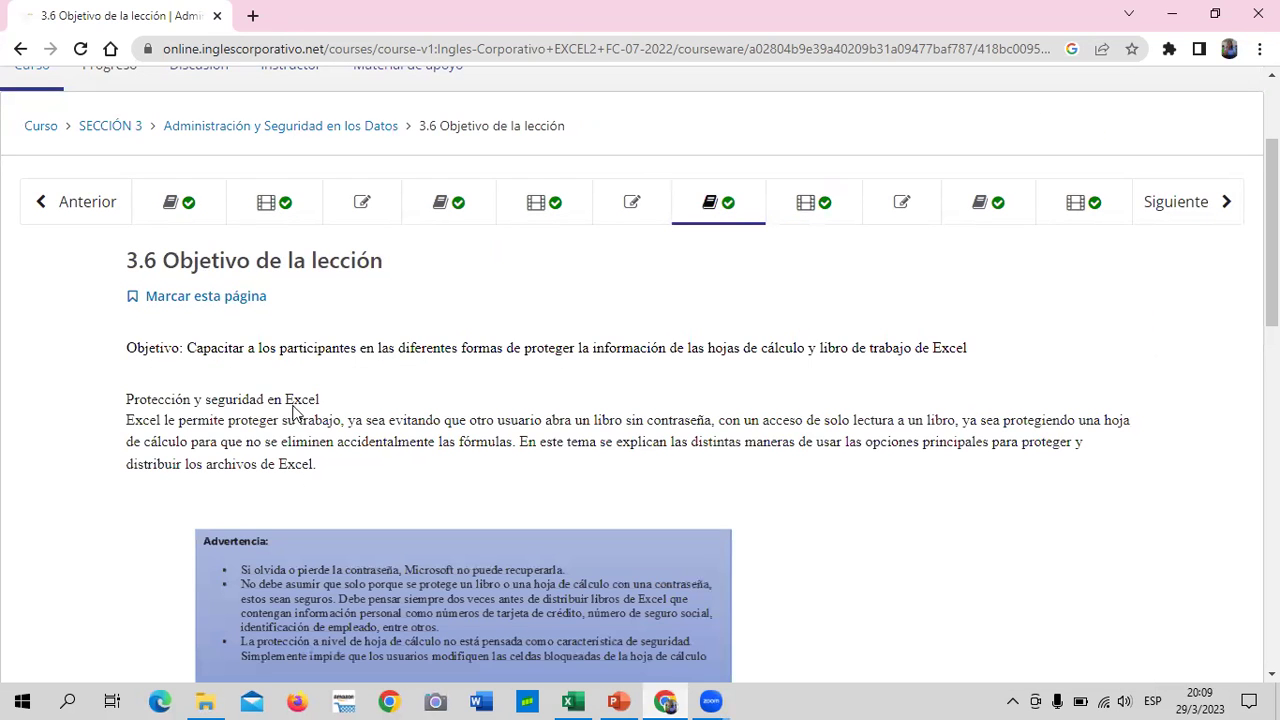
pyautogui.scroll(-2, 345, 475)
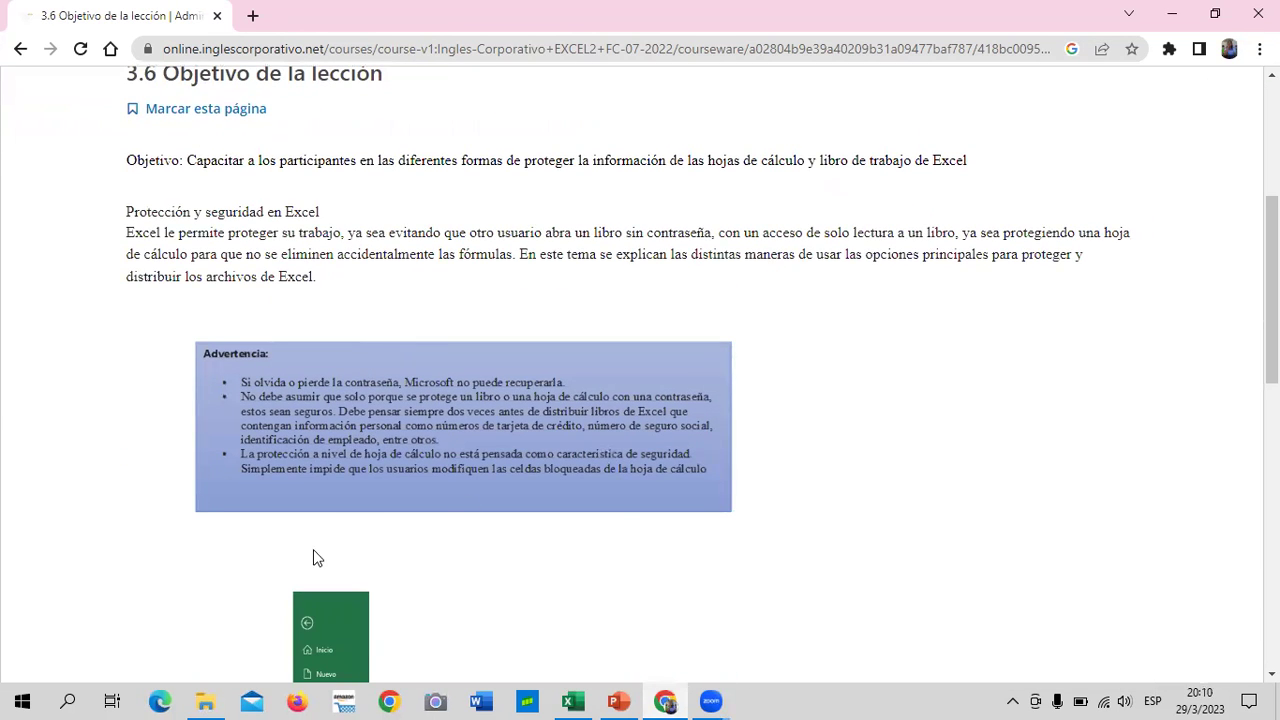
pyautogui.scroll(-2, 314, 553)
pyautogui.scroll(-2, 400, 505)
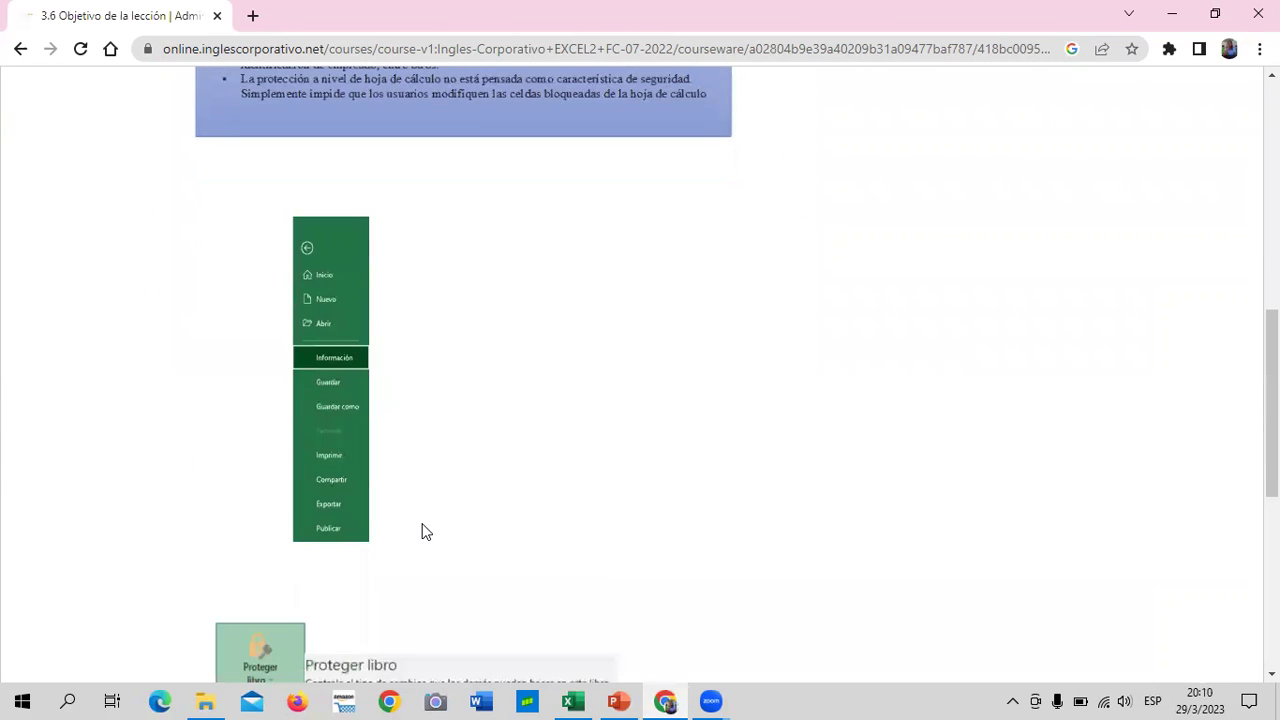
pyautogui.scroll(2, 423, 524)
pyautogui.scroll(-4, 426, 505)
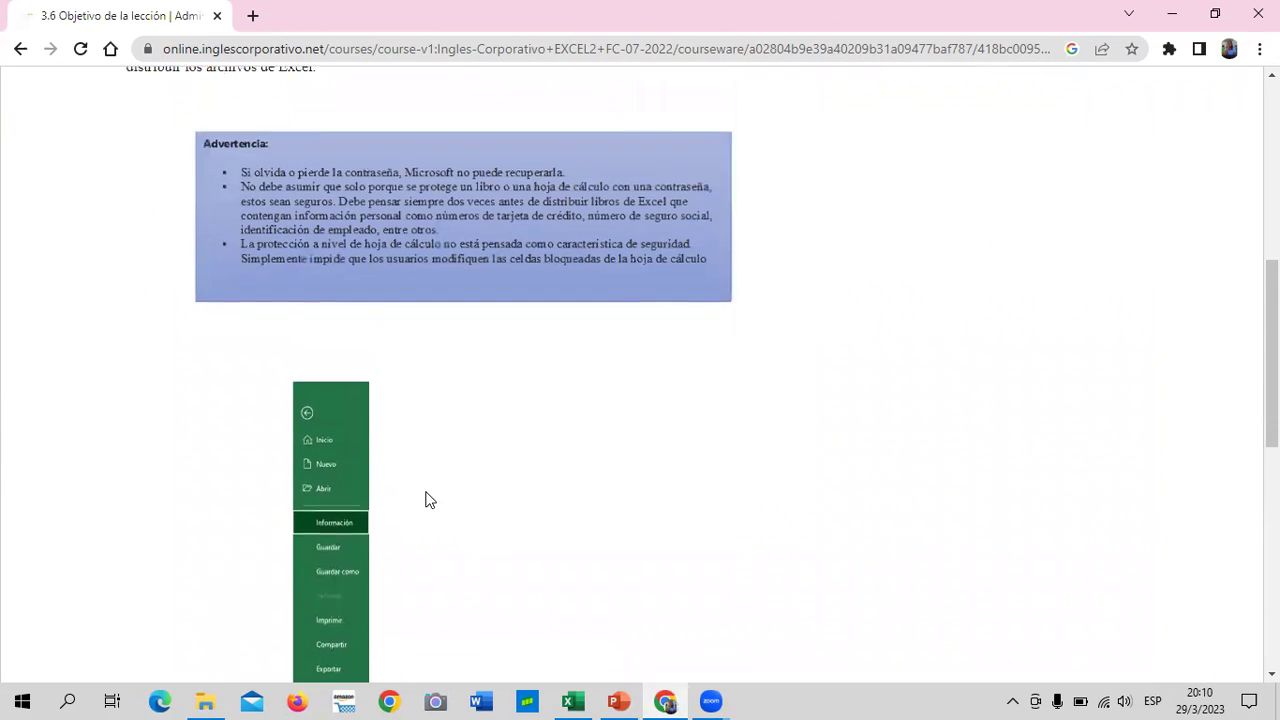
pyautogui.scroll(-1, 426, 497)
pyautogui.scroll(7, 443, 500)
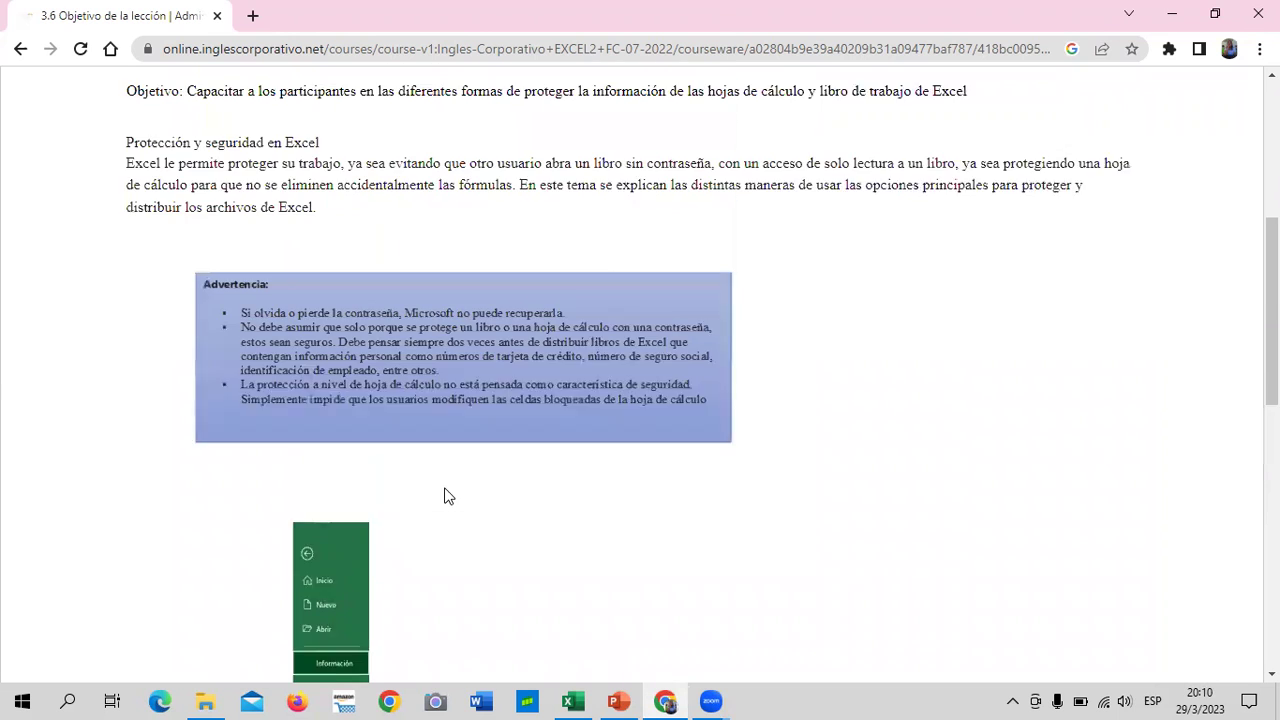
pyautogui.scroll(4, 800, 536)
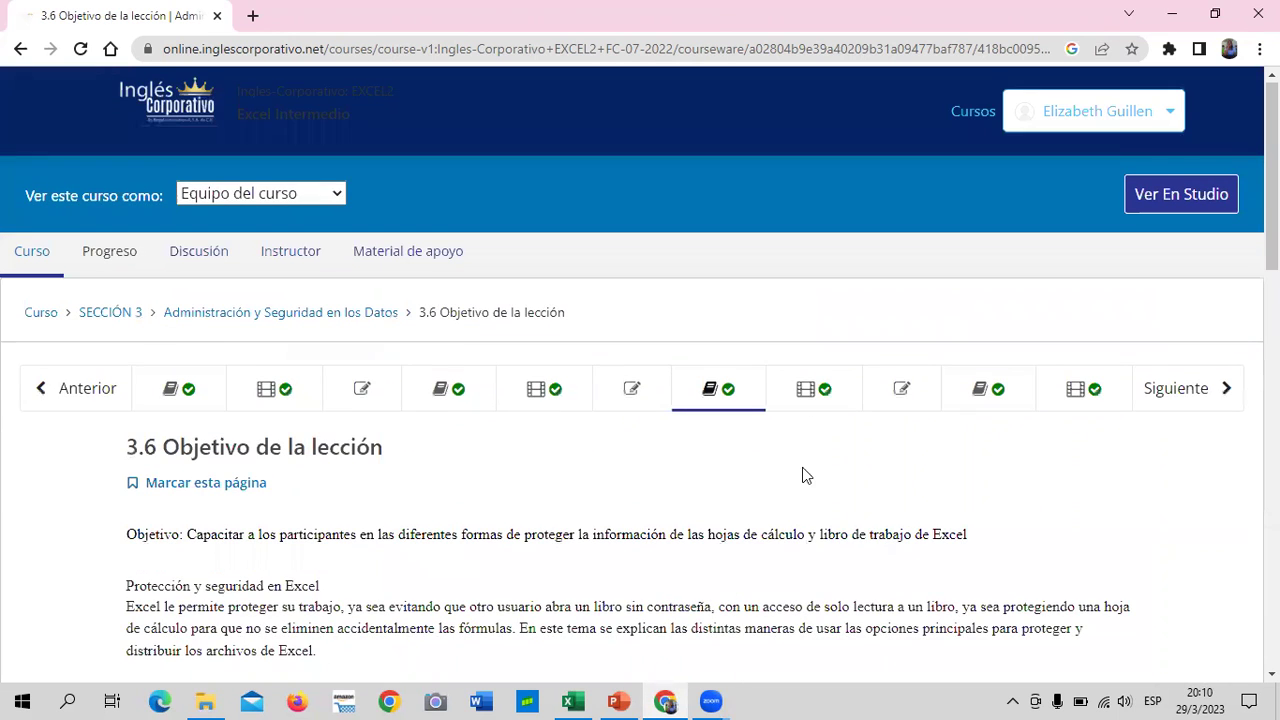
# - Open lesson 3.7 Seguridad en los Libros de Excel down to its practice-file link, then return to the workbook
pyautogui.click(829, 398)
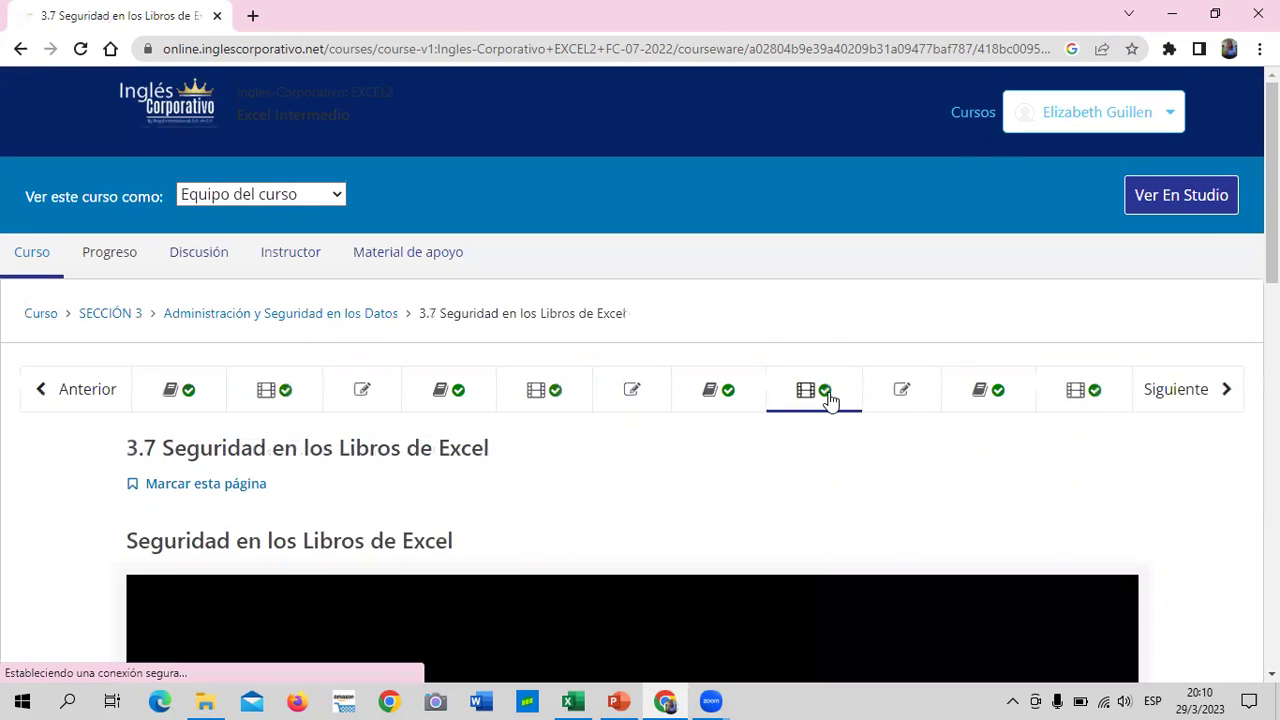
pyautogui.scroll(-4, 826, 399)
pyautogui.scroll(-3, 818, 400)
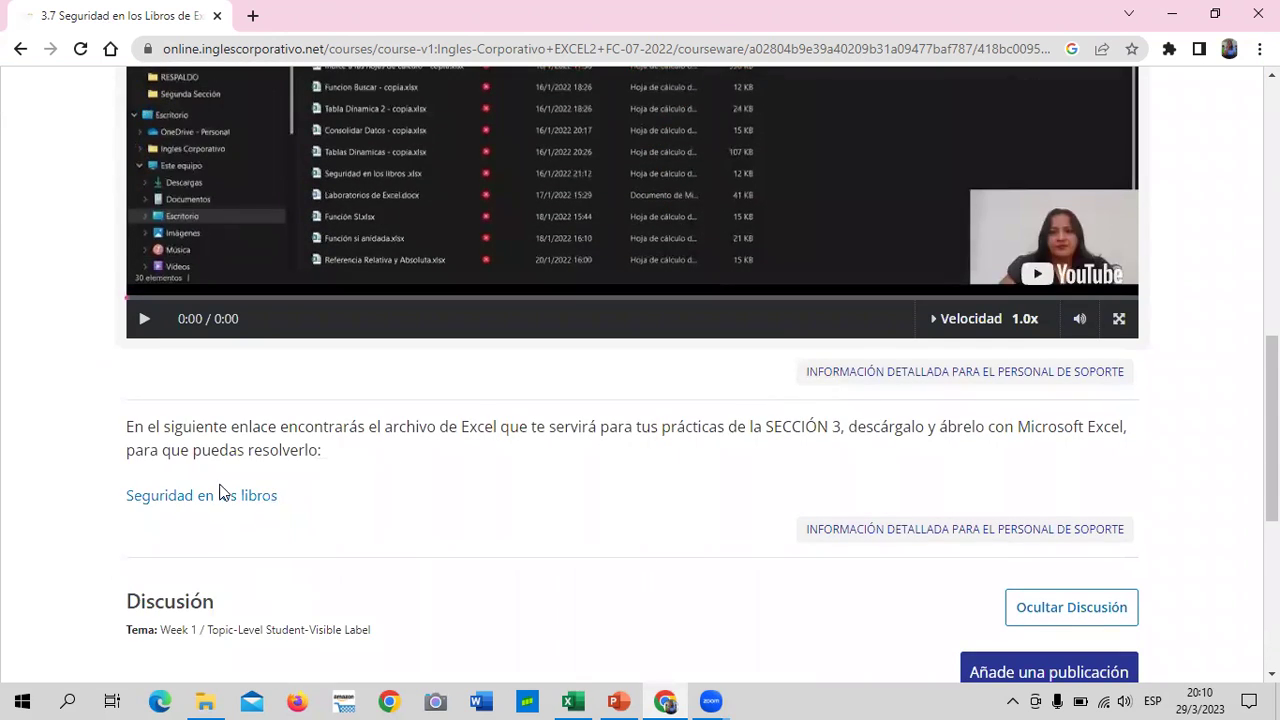
pyautogui.moveTo(584, 698)
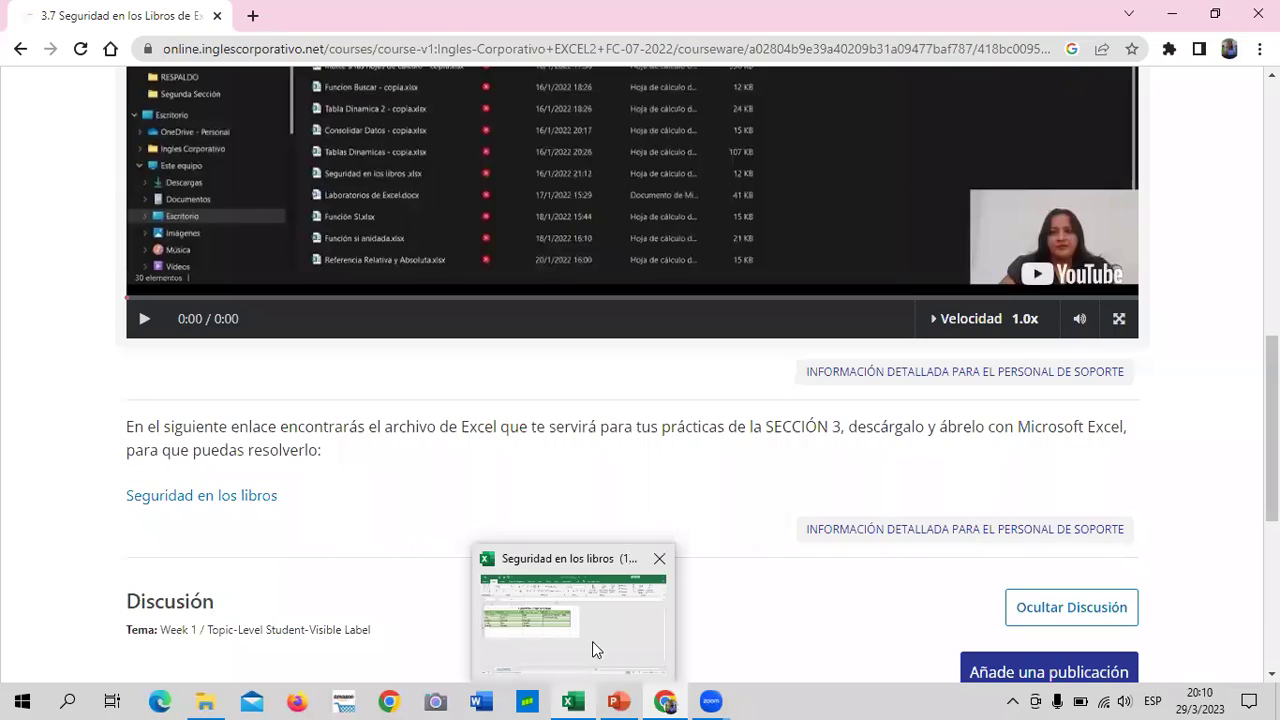
pyautogui.click(592, 649)
# - Bring the Seguridad en los libros workbook forward and inspect the CONCATENAR formulas in D4:D5
pyautogui.click(657, 335)
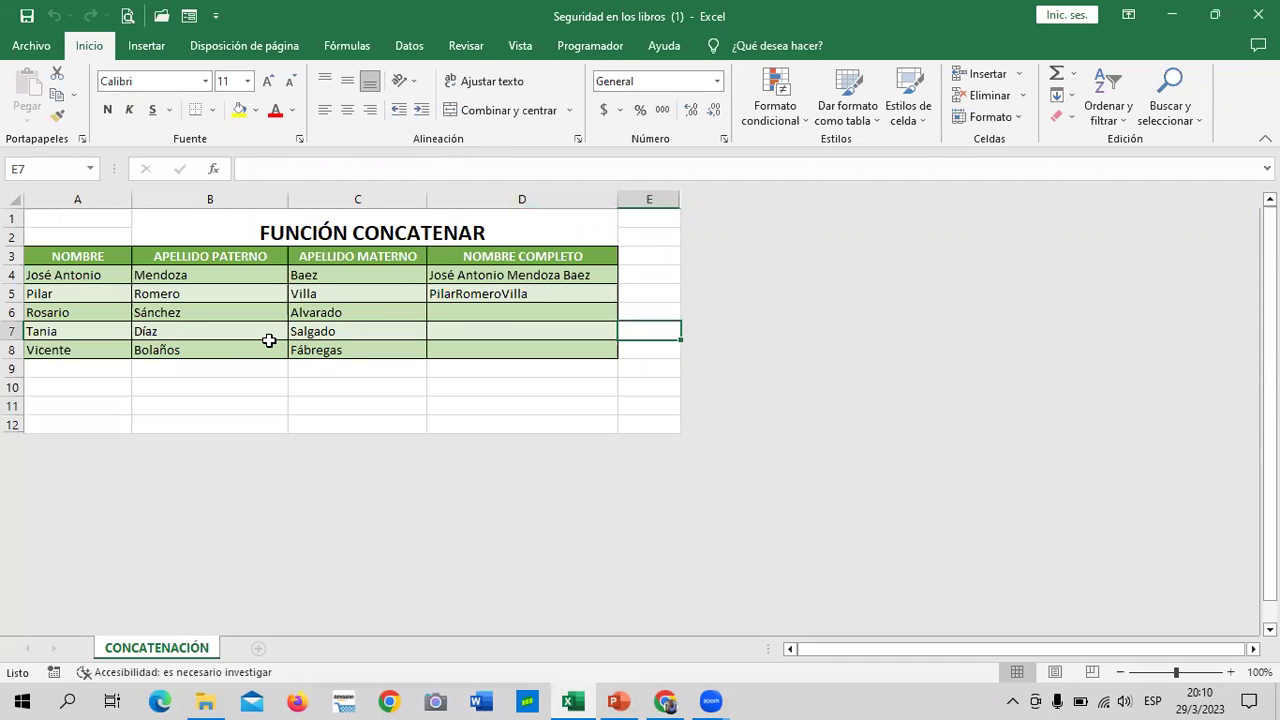
pyautogui.moveTo(520, 292); pyautogui.dragTo(518, 280)
pyautogui.click(507, 296)
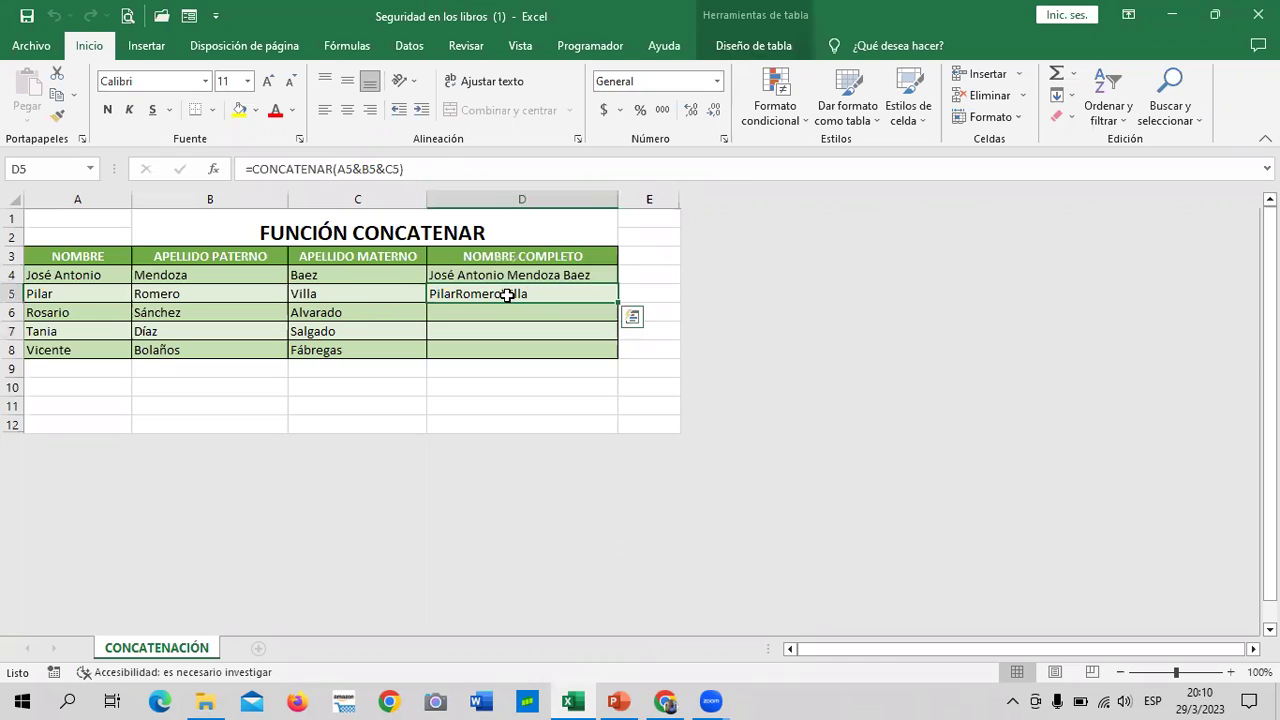
pyautogui.click(485, 278)
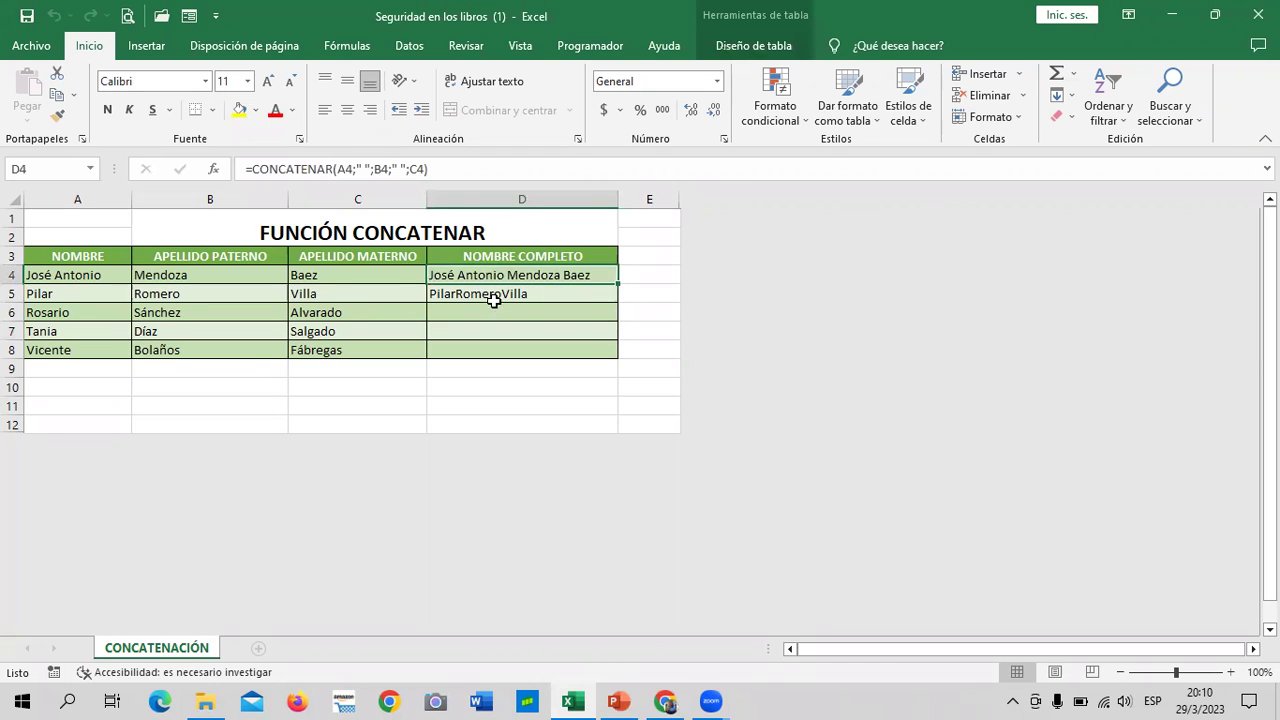
pyautogui.click(496, 298)
pyautogui.click(659, 384)
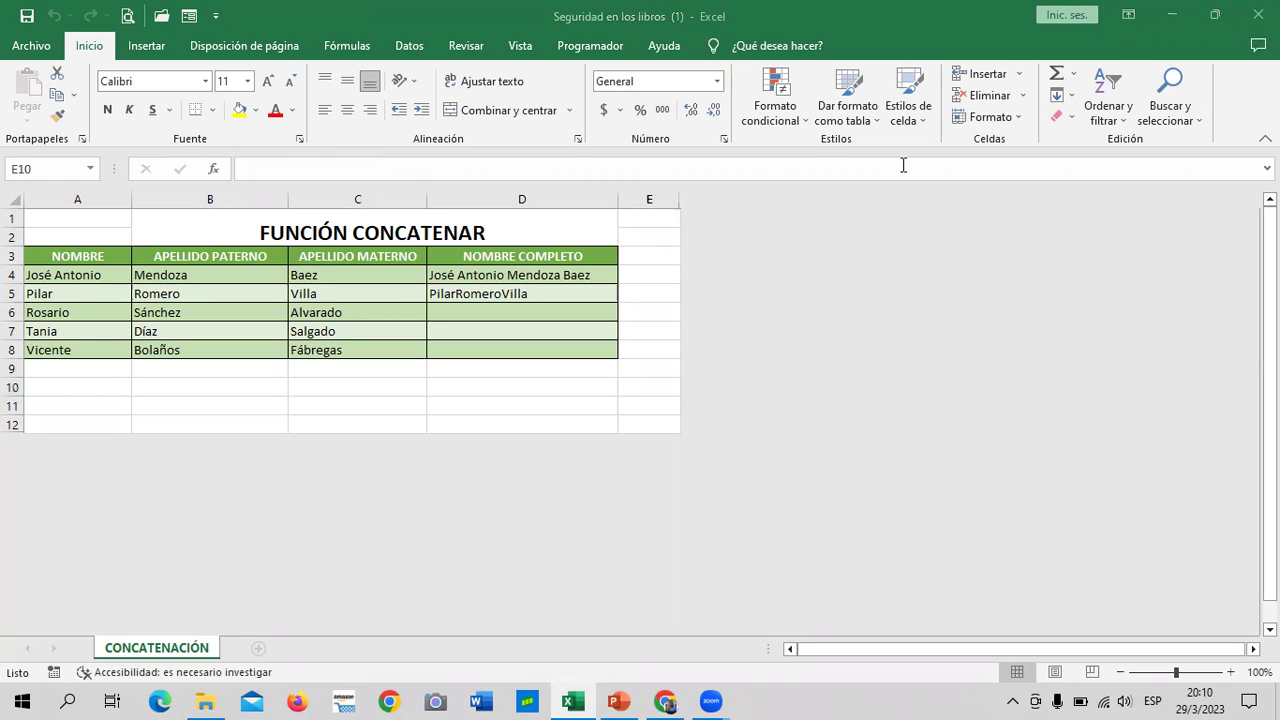
# - Show the Revisar ribbon and click through cells of the CONCATENACIÓN table, ending on column E
pyautogui.click(464, 46)
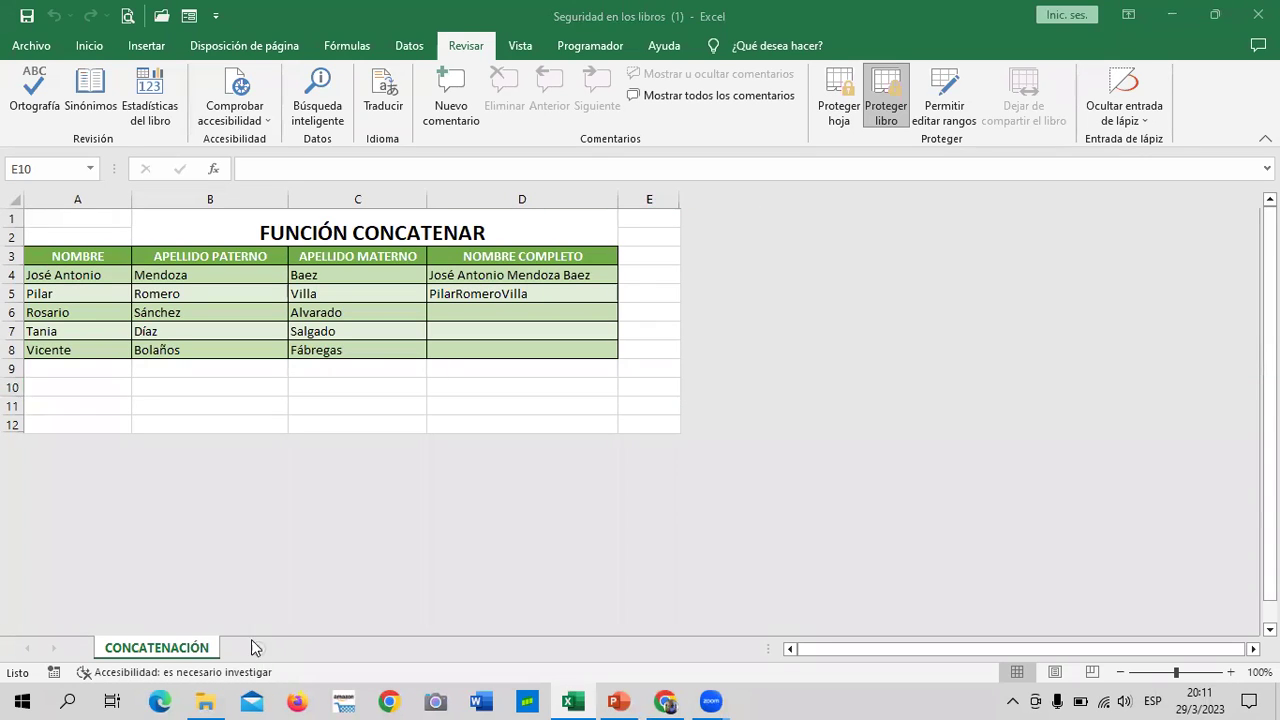
pyautogui.click(441, 387)
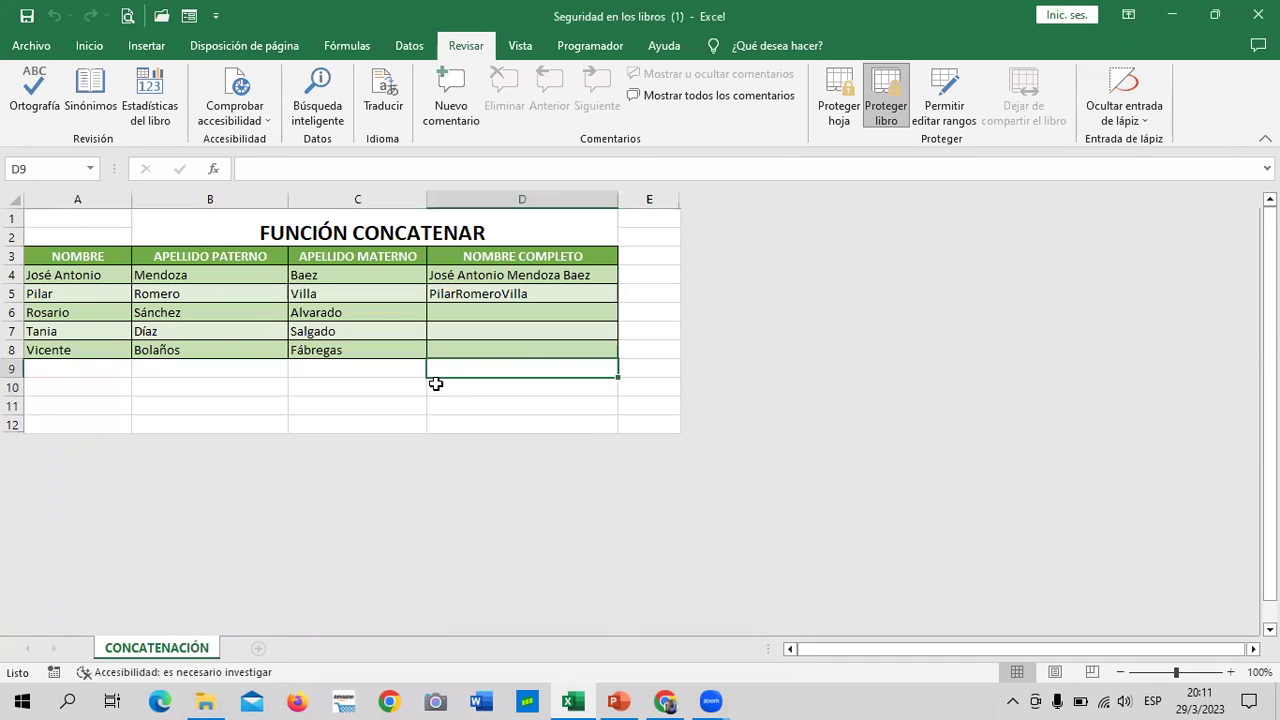
pyautogui.click(480, 292)
pyautogui.click(232, 292)
pyautogui.click(84, 262)
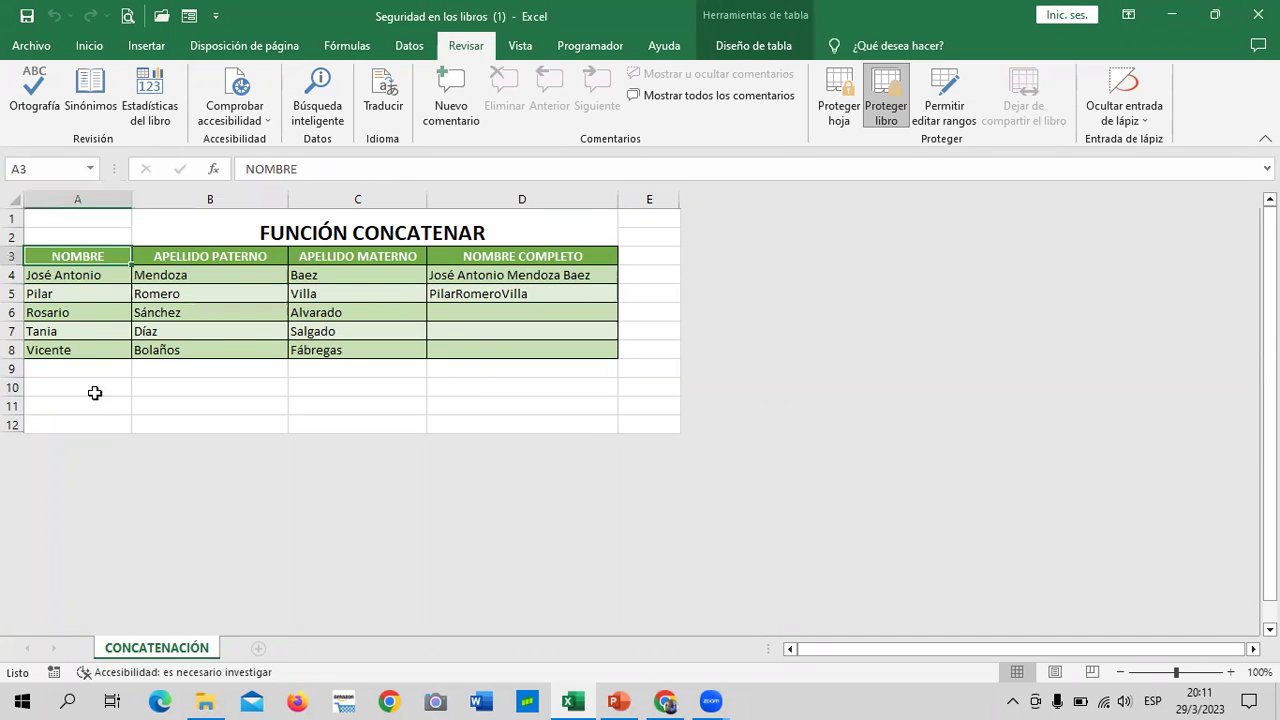
pyautogui.click(95, 404)
pyautogui.click(340, 424)
pyautogui.click(660, 199)
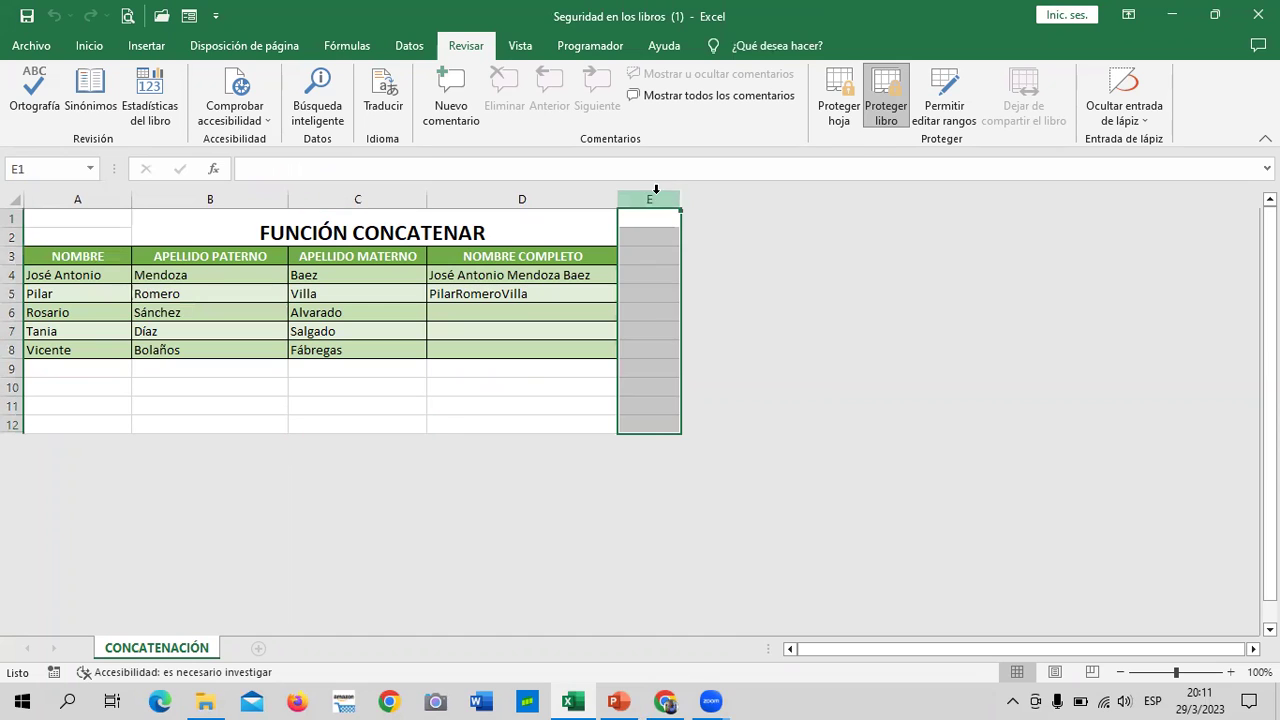
pyautogui.rightClick(658, 197)
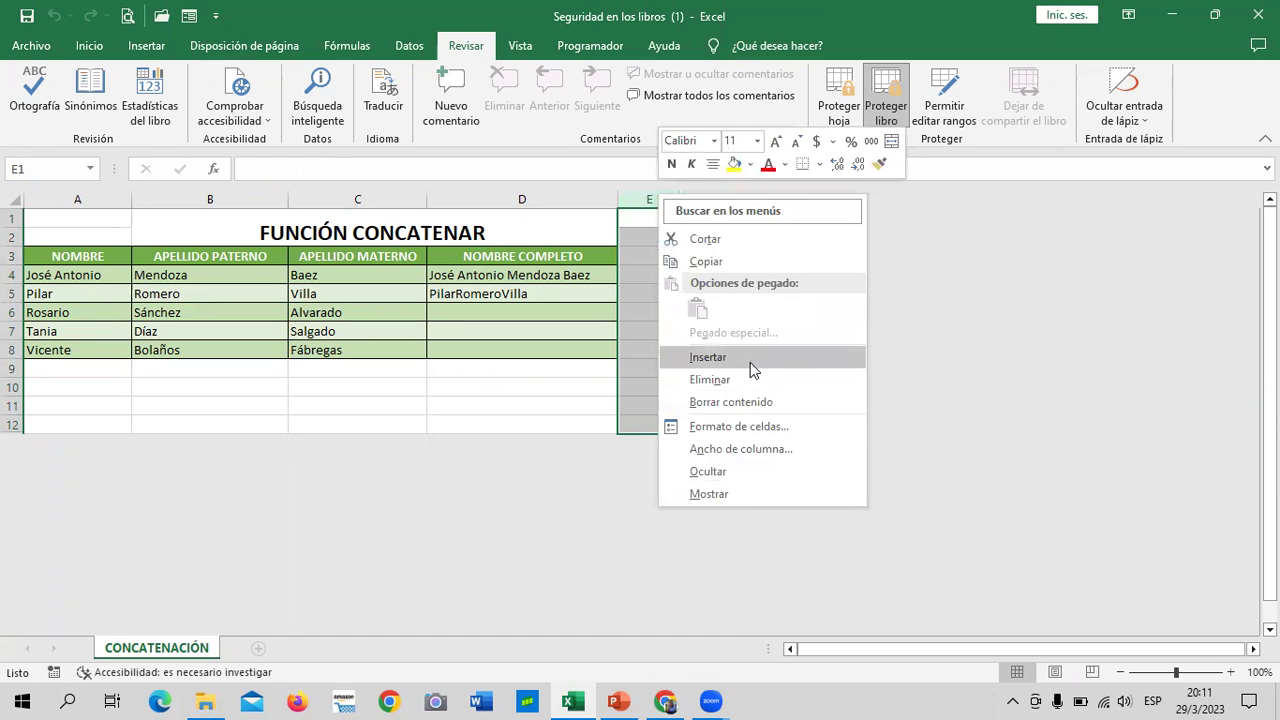
pyautogui.click(749, 360)
pyautogui.click(835, 296)
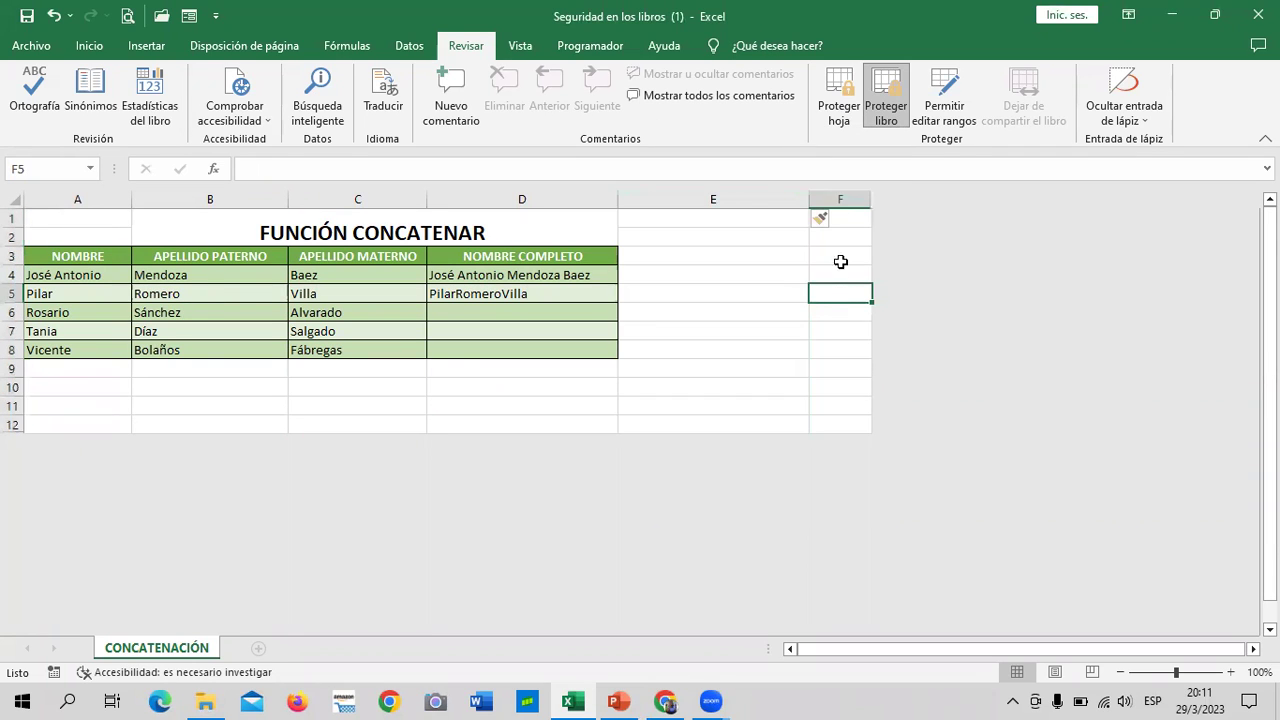
pyautogui.click(840, 200)
pyautogui.click(752, 200)
pyautogui.rightClick(754, 207)
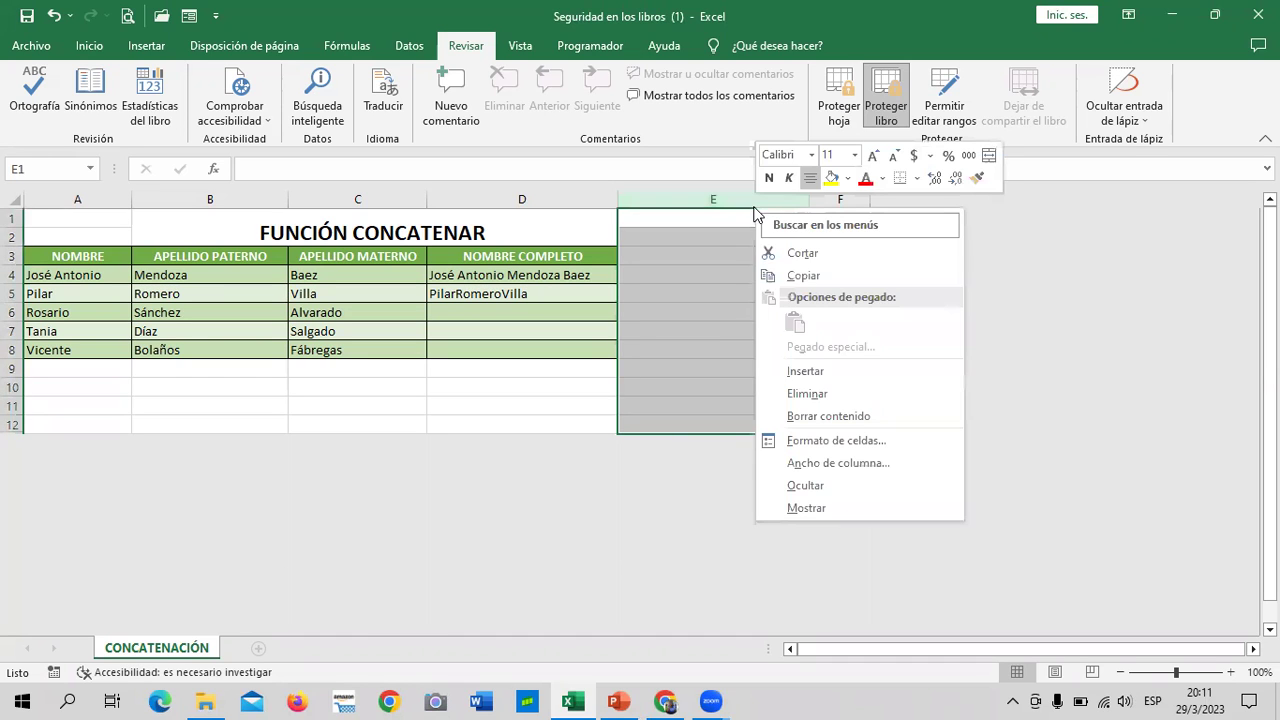
pyautogui.click(806, 393)
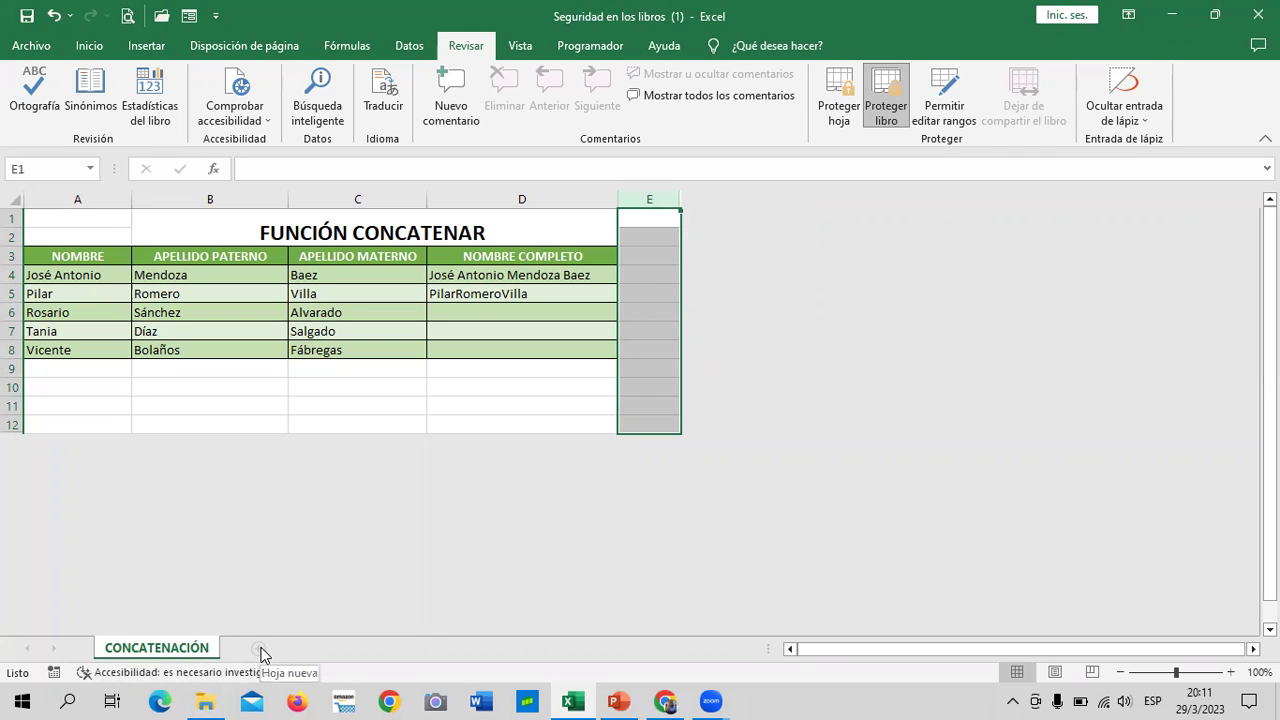
pyautogui.rightClick(197, 650)
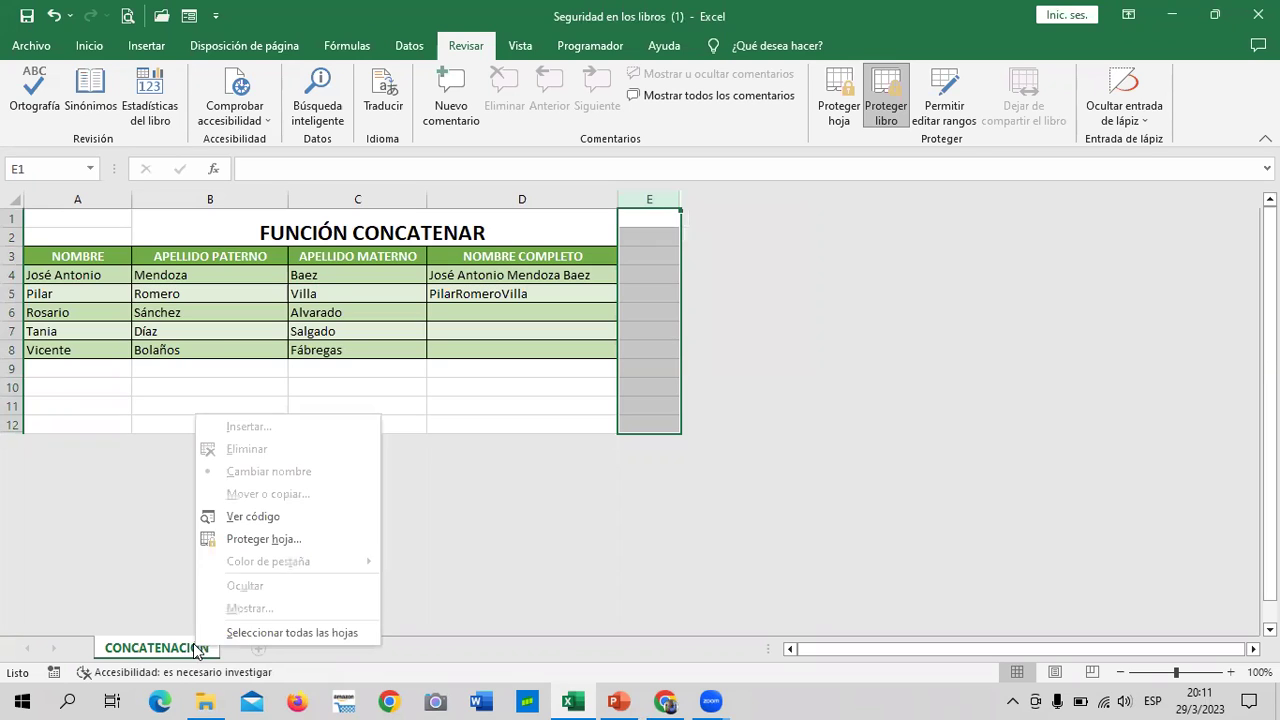
pyautogui.click(160, 648)
pyautogui.rightClick(160, 648)
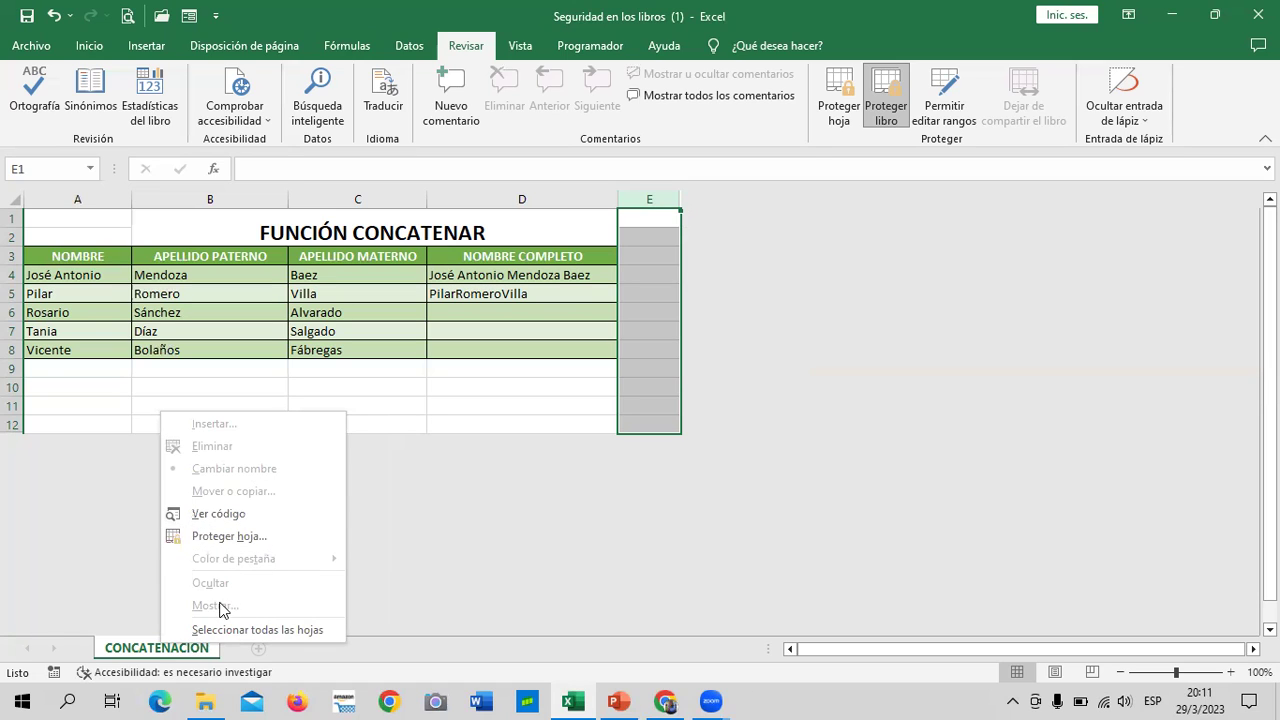
pyautogui.click(400, 455)
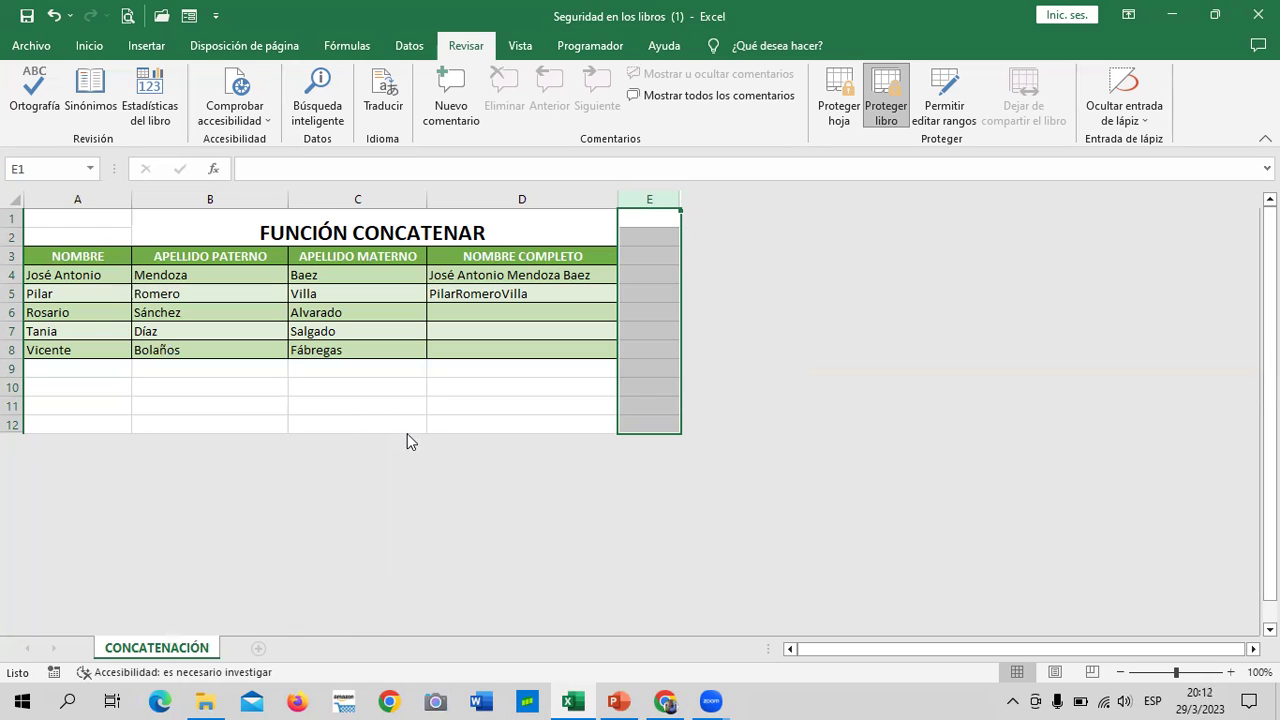
pyautogui.click(440, 406)
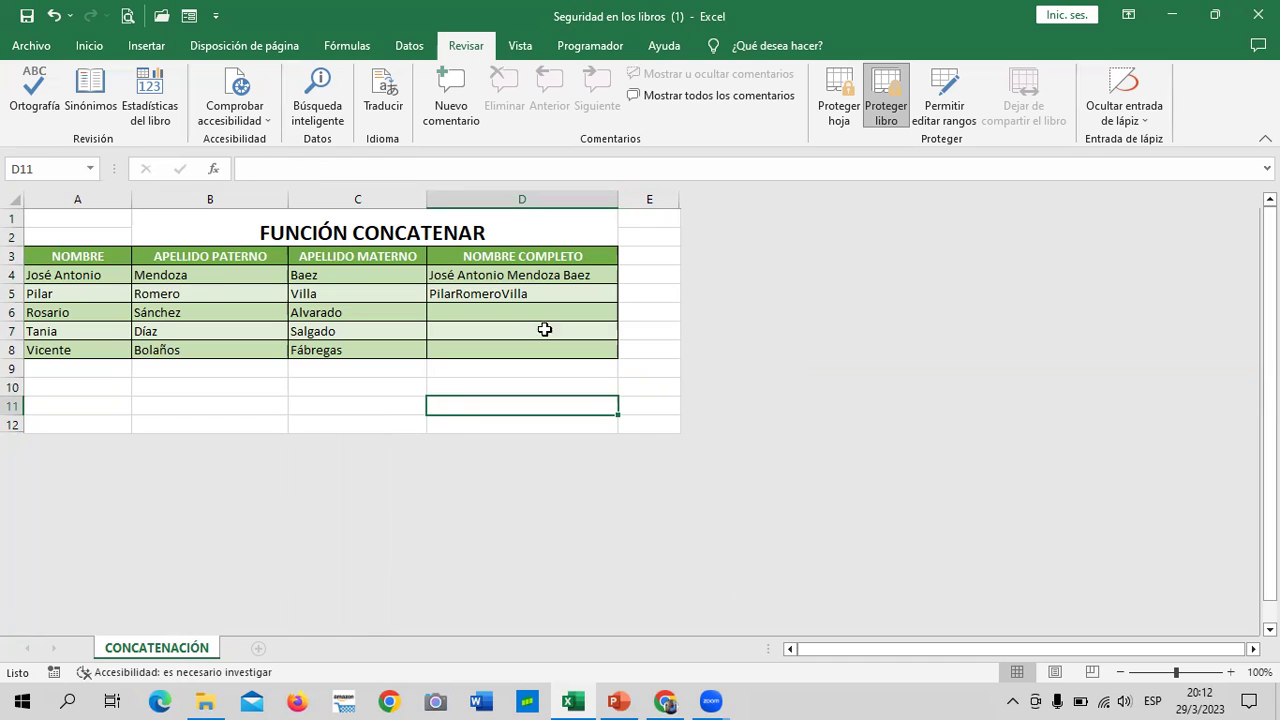
# - Open the Desproteger libro prompt, cancel it, and select cells in column E
pyautogui.click(893, 100)
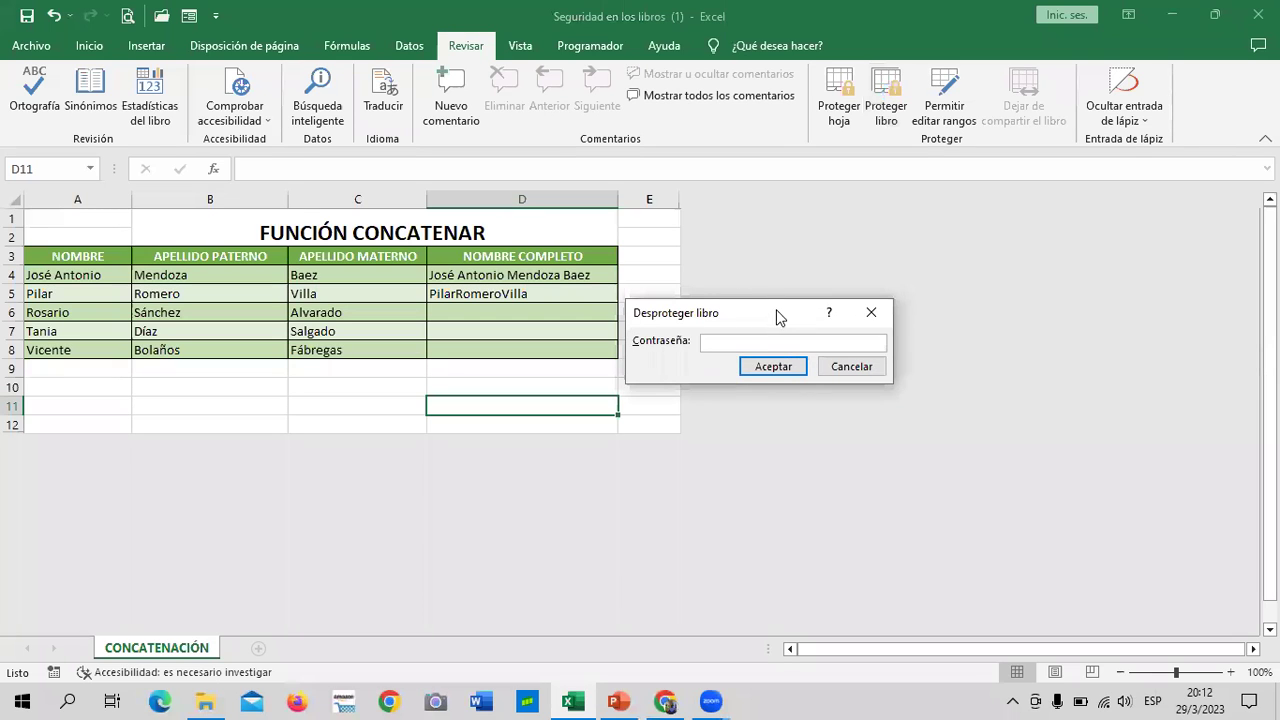
pyautogui.moveTo(779, 317); pyautogui.dragTo(833, 245)
pyautogui.click(909, 296)
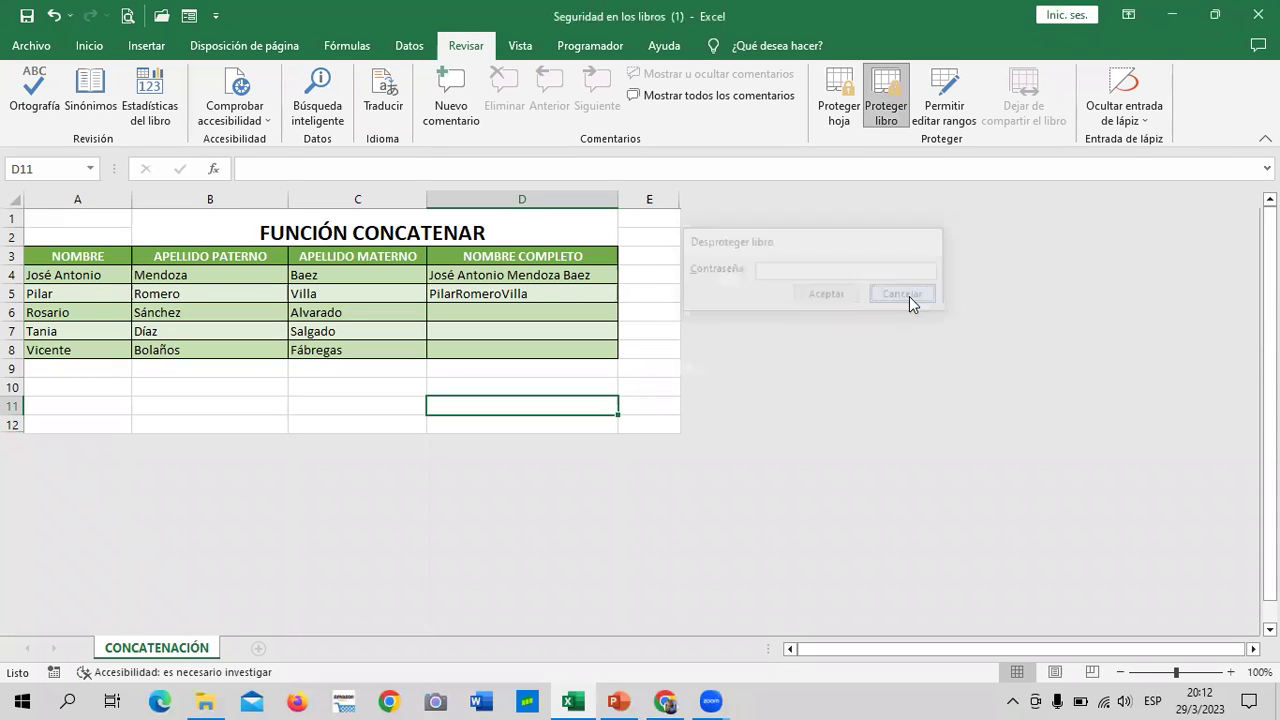
pyautogui.moveTo(636, 306); pyautogui.dragTo(634, 297)
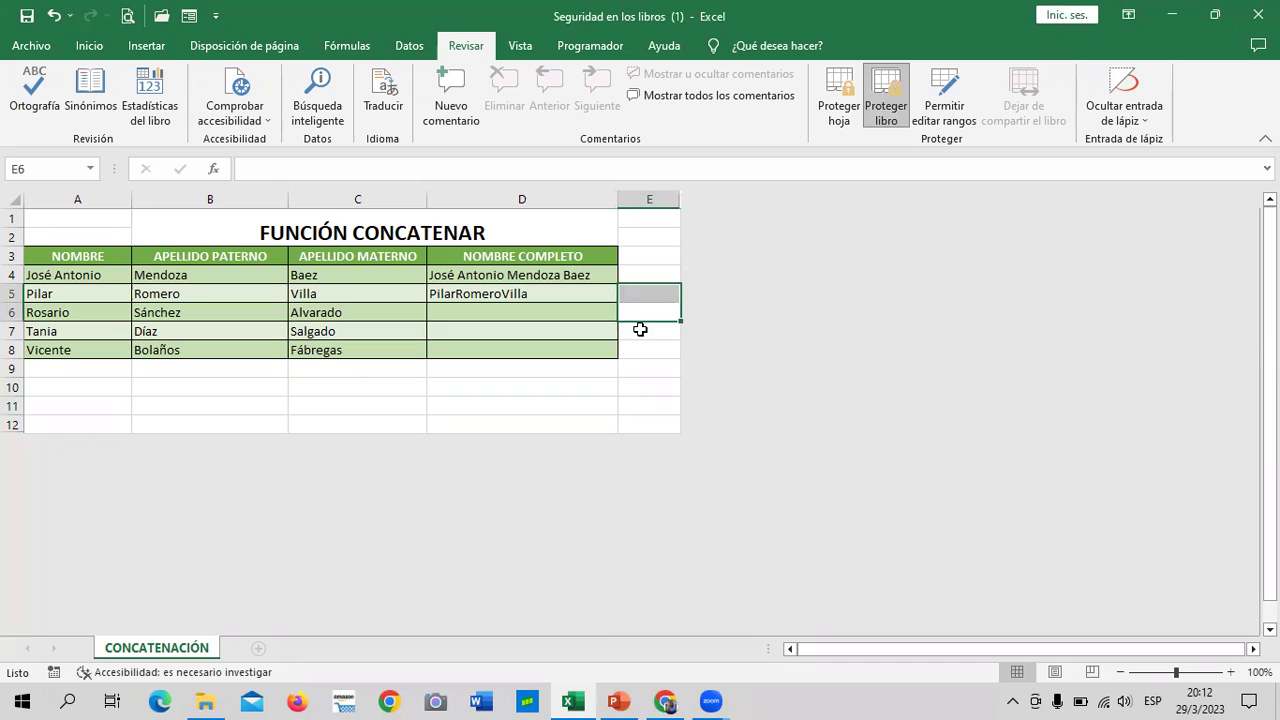
pyautogui.moveTo(641, 366); pyautogui.dragTo(642, 355)
pyautogui.click(642, 404)
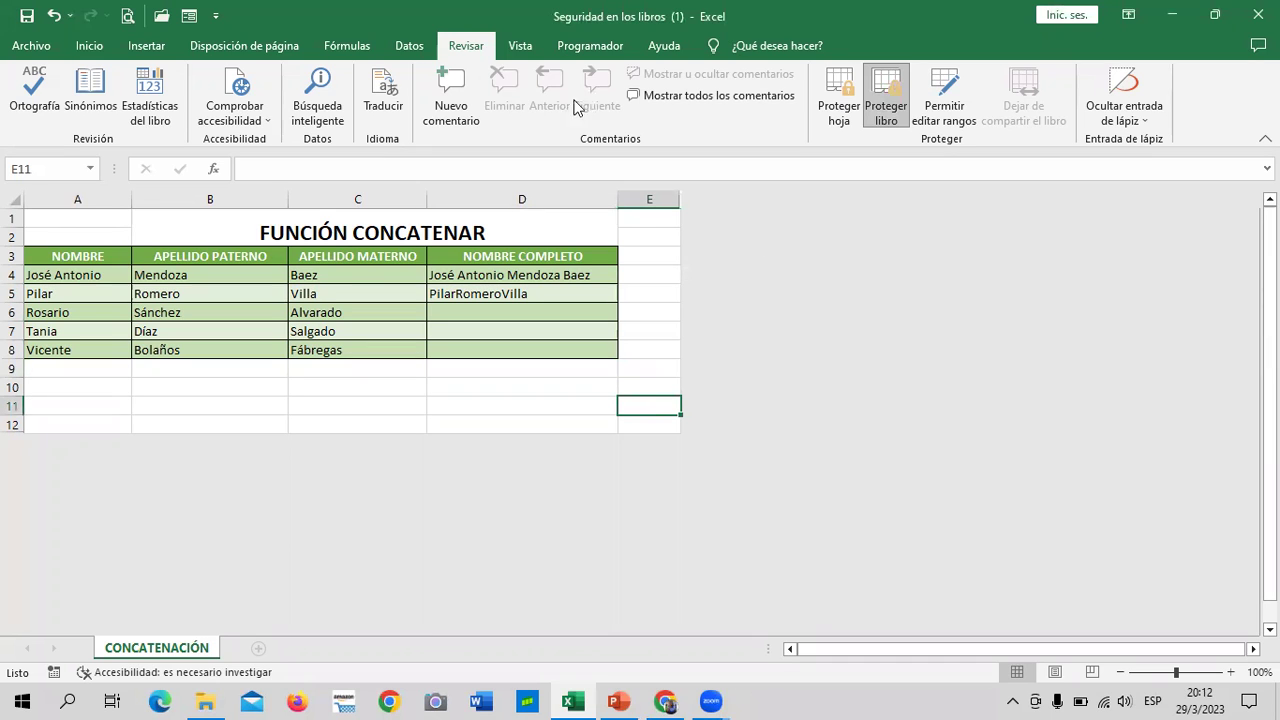
# - Unprotect the workbook structure by entering the workbook password
pyautogui.click(884, 108)
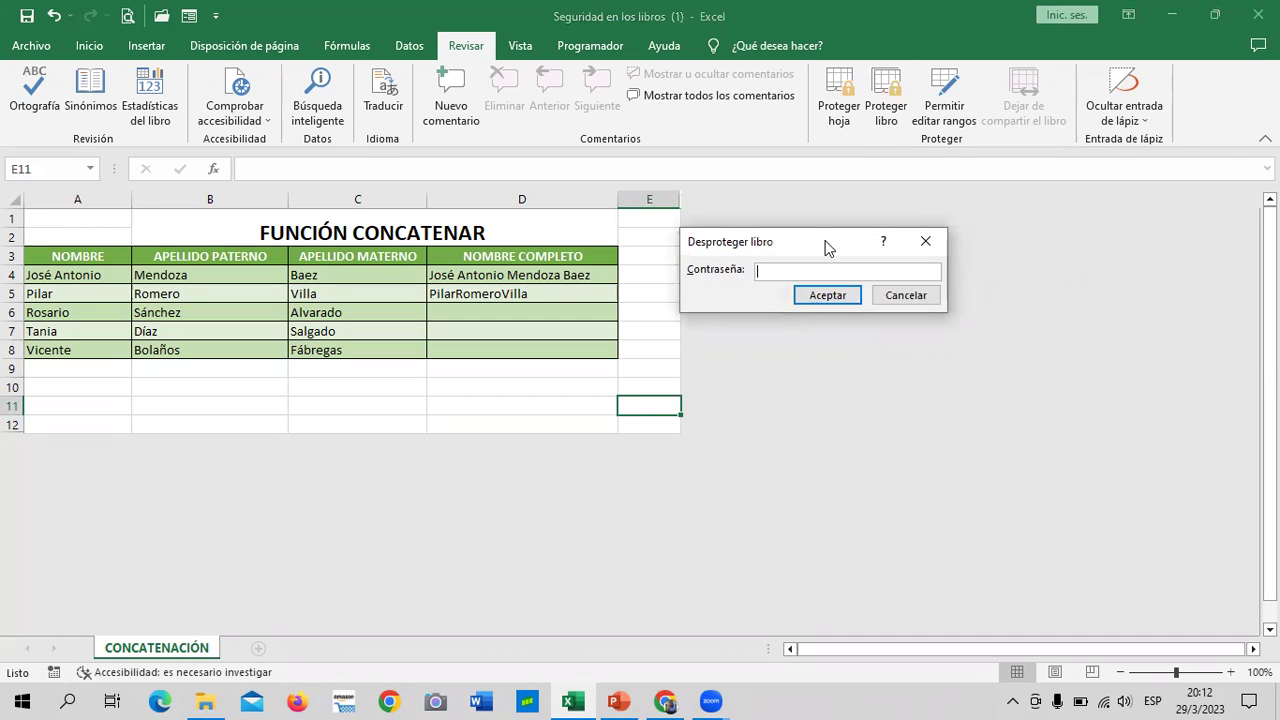
pyautogui.moveTo(825, 246); pyautogui.dragTo(873, 260)
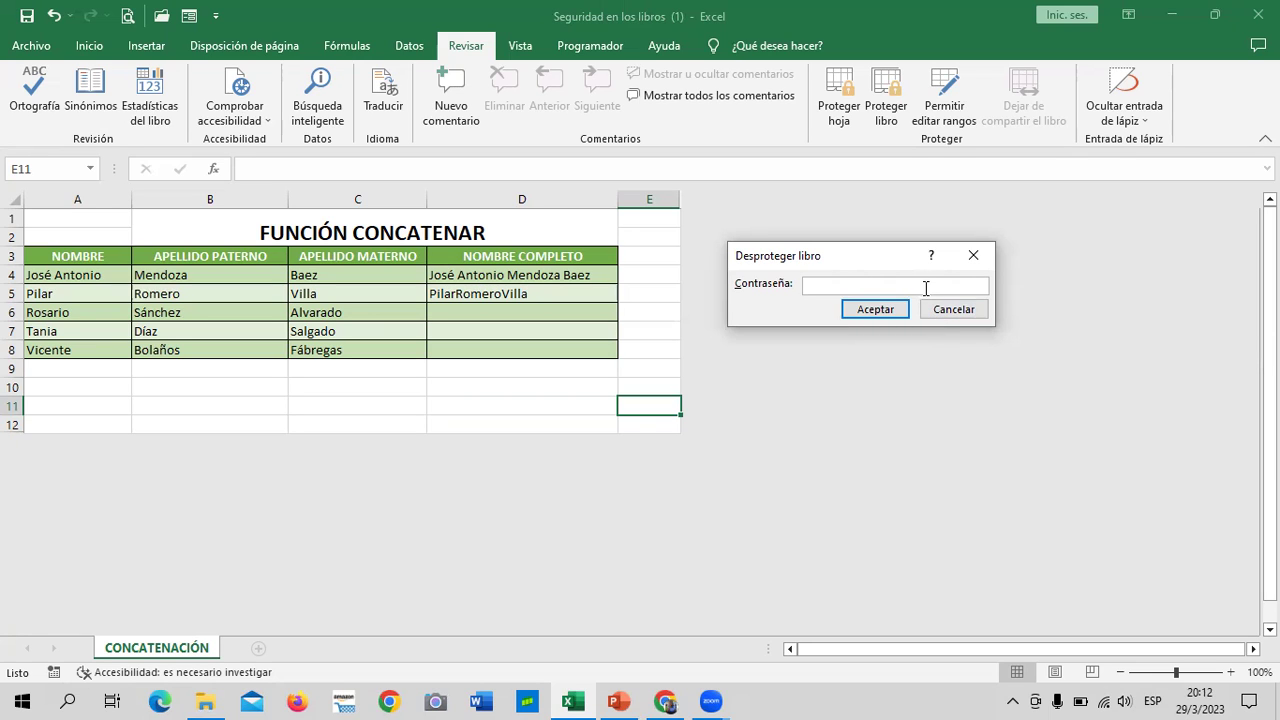
pyautogui.press('Return')
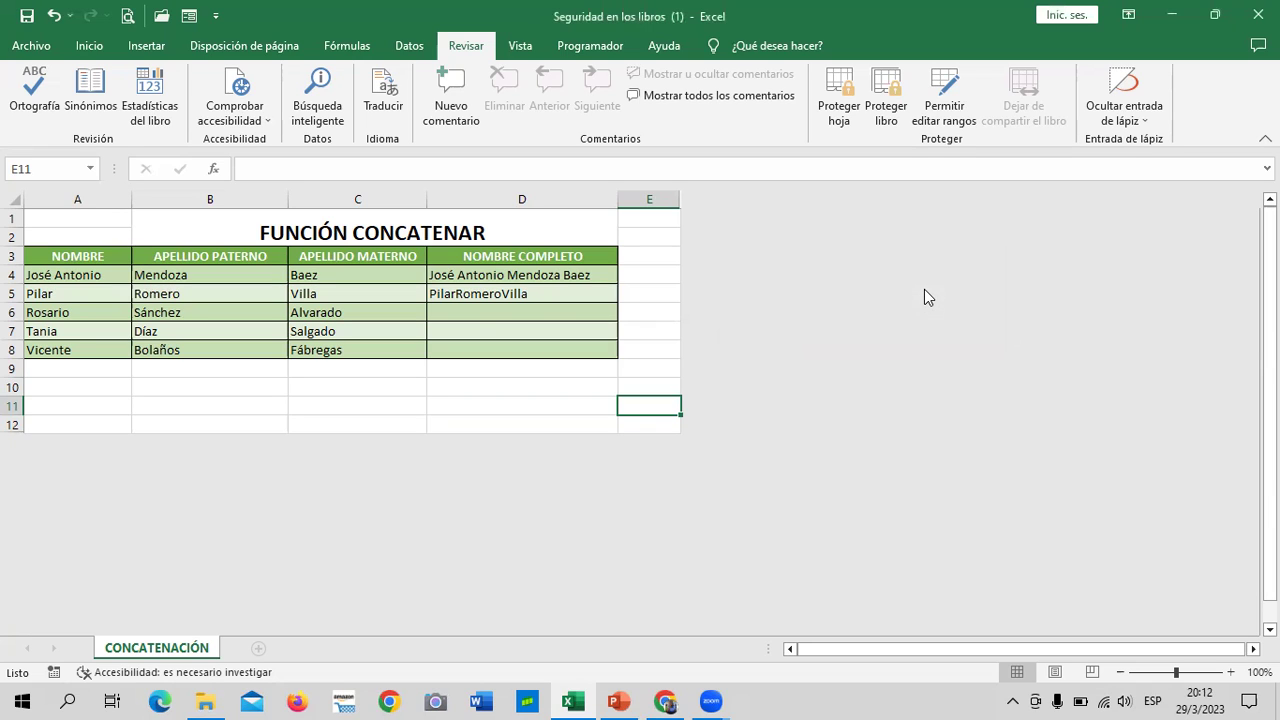
# - Select cells E5 and E11, then open and dismiss the CONCATENACIÓN tab's options
pyautogui.click(651, 290)
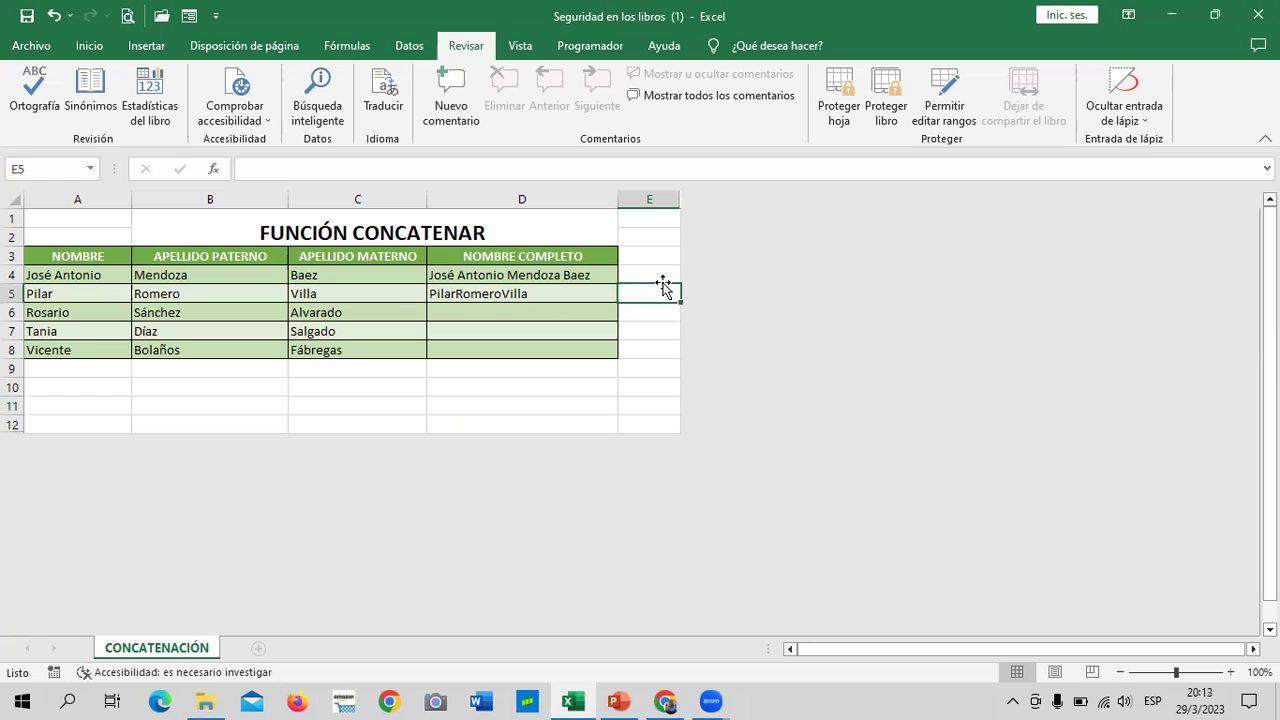
pyautogui.click(650, 407)
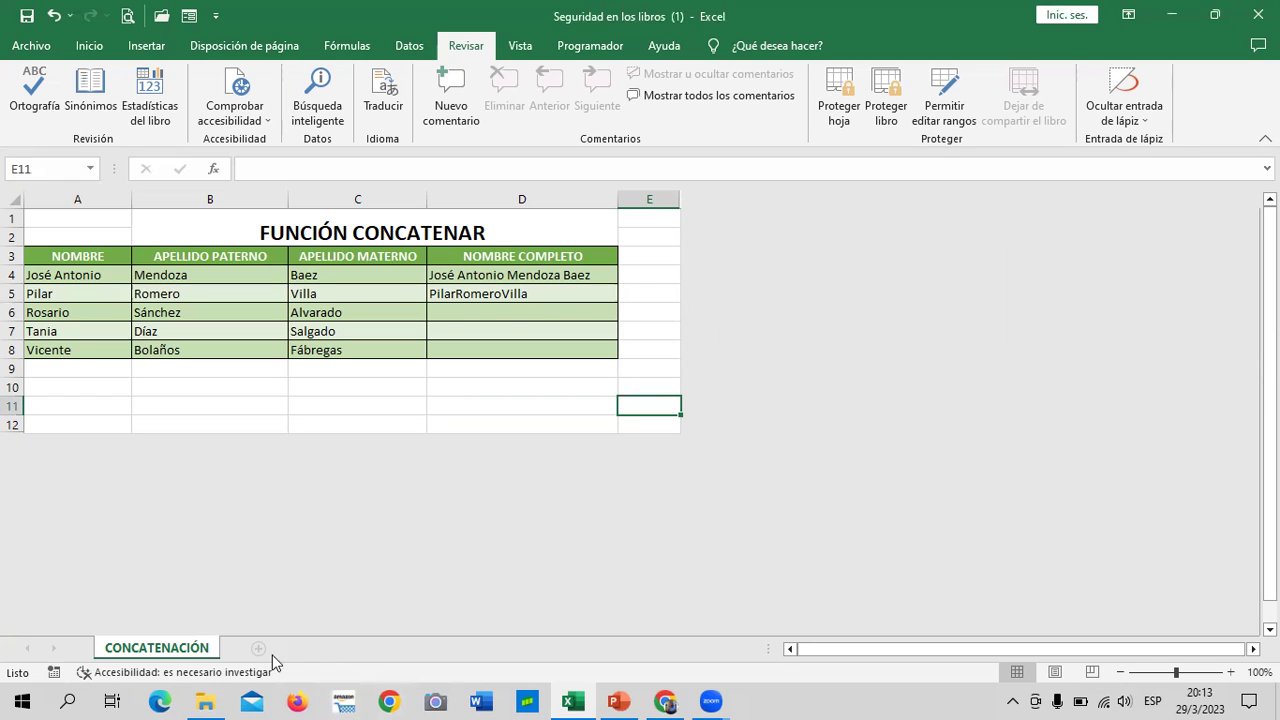
pyautogui.rightClick(188, 657)
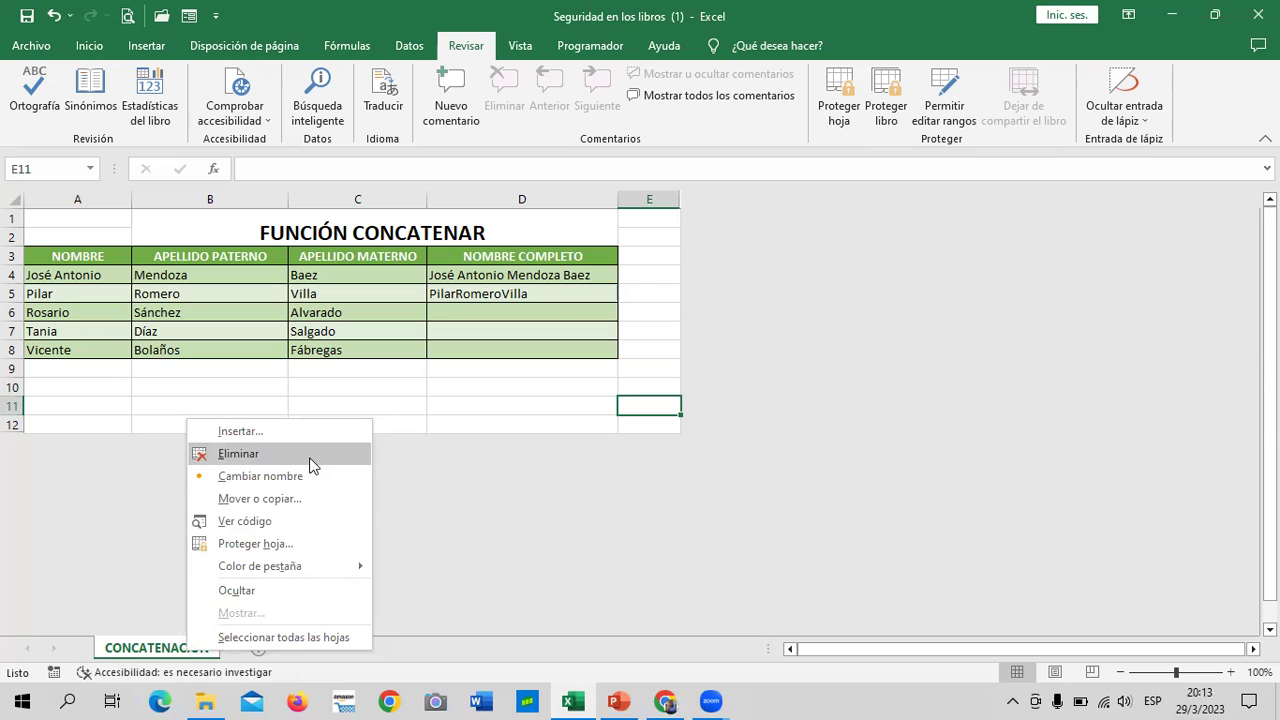
pyautogui.click(481, 400)
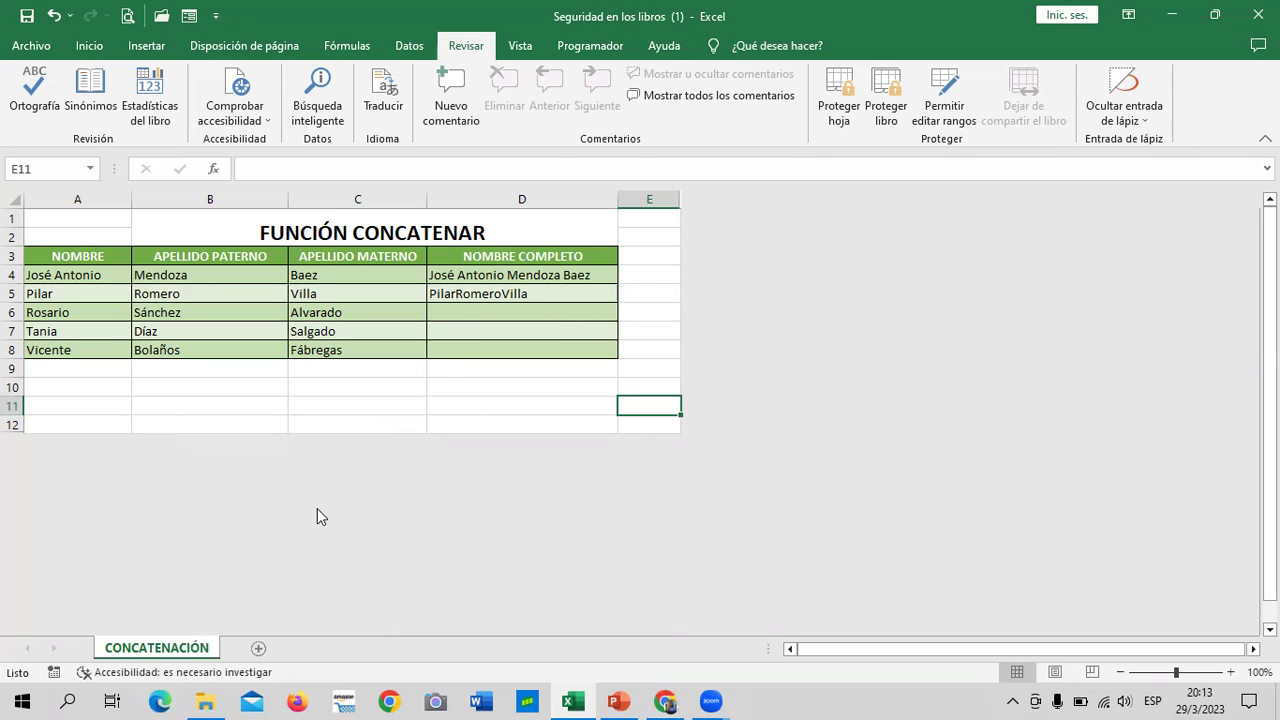
# - Insert the blank sheet Hoja1 and switch between it and CONCATENACIÓN
pyautogui.click(259, 649)
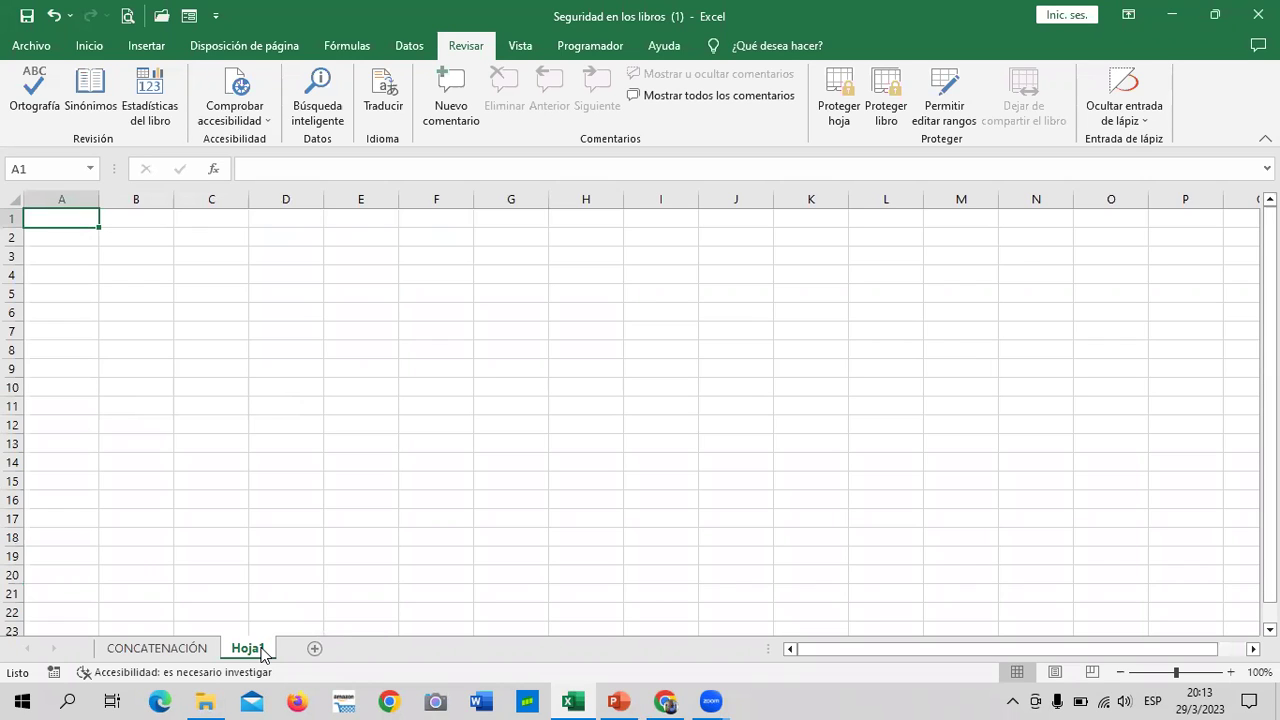
pyautogui.click(405, 498)
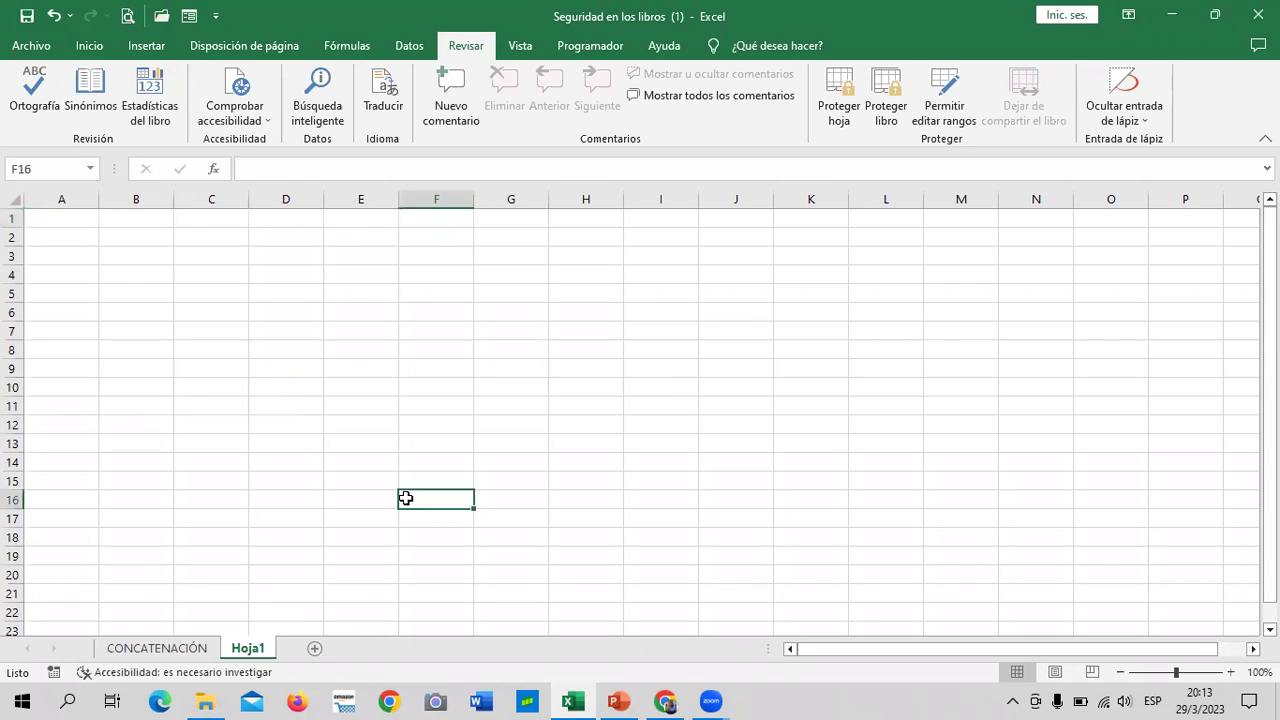
pyautogui.rightClick(167, 648)
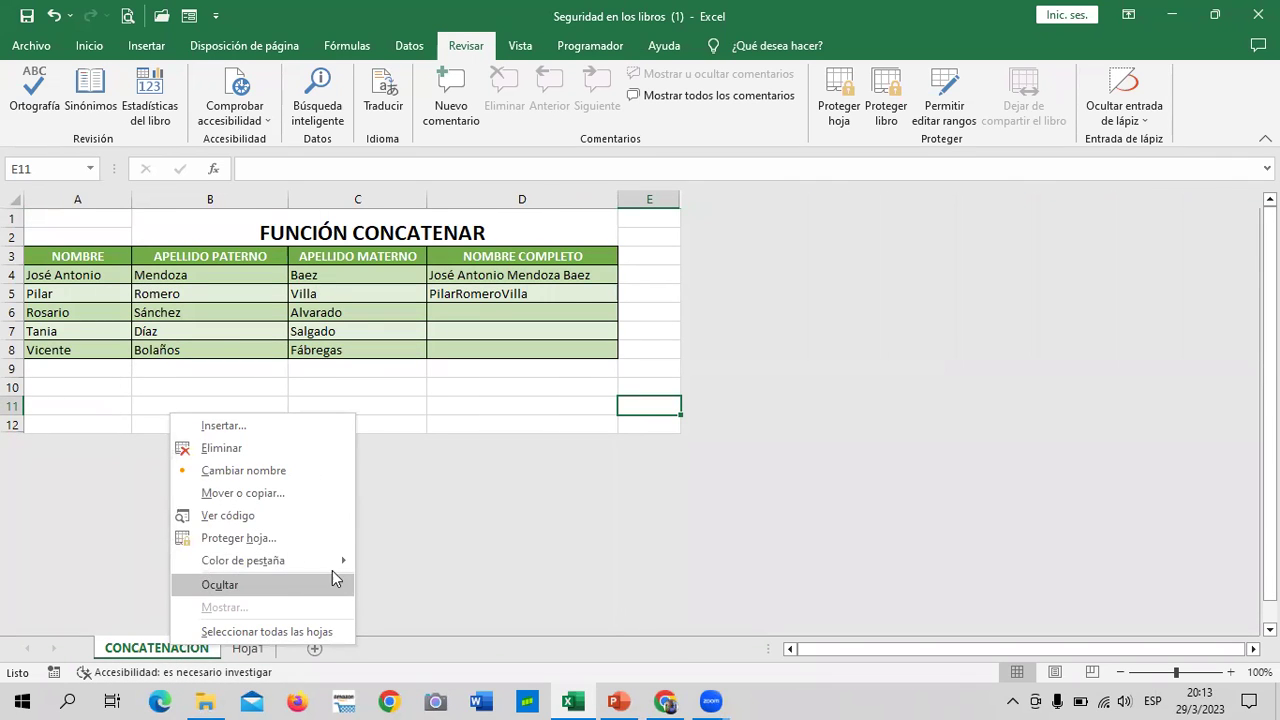
pyautogui.click(520, 403)
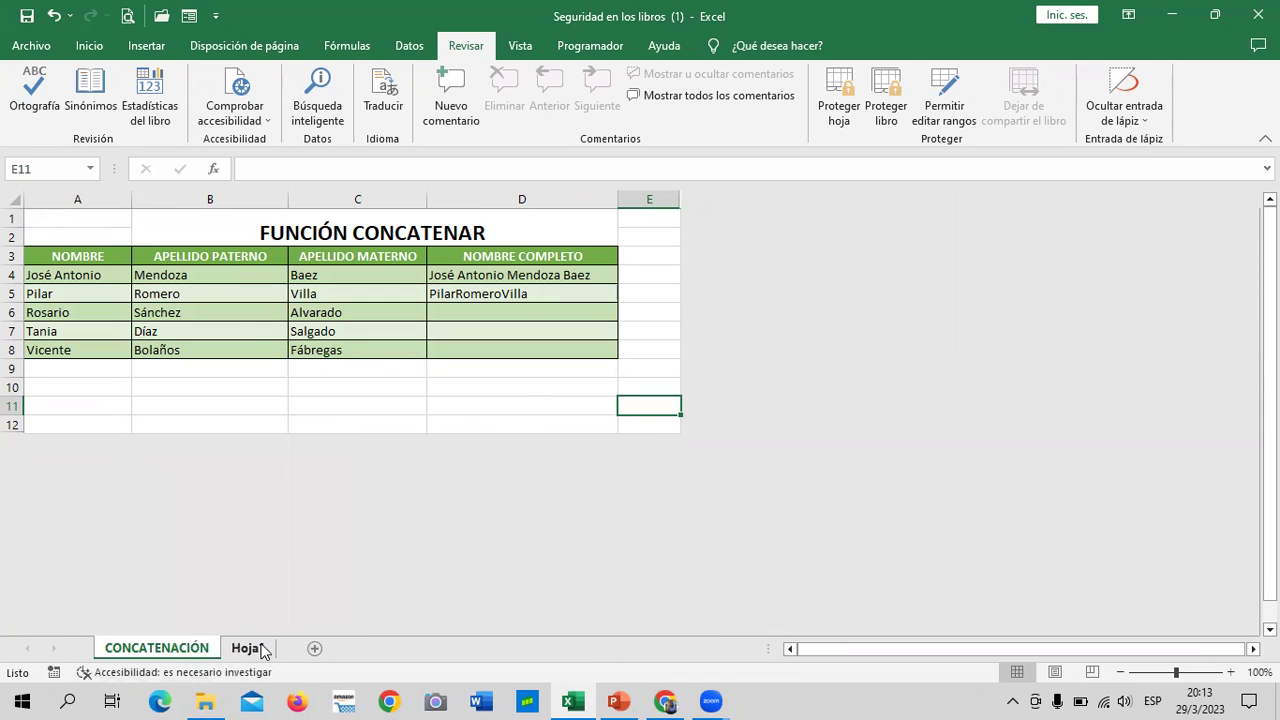
pyautogui.click(249, 652)
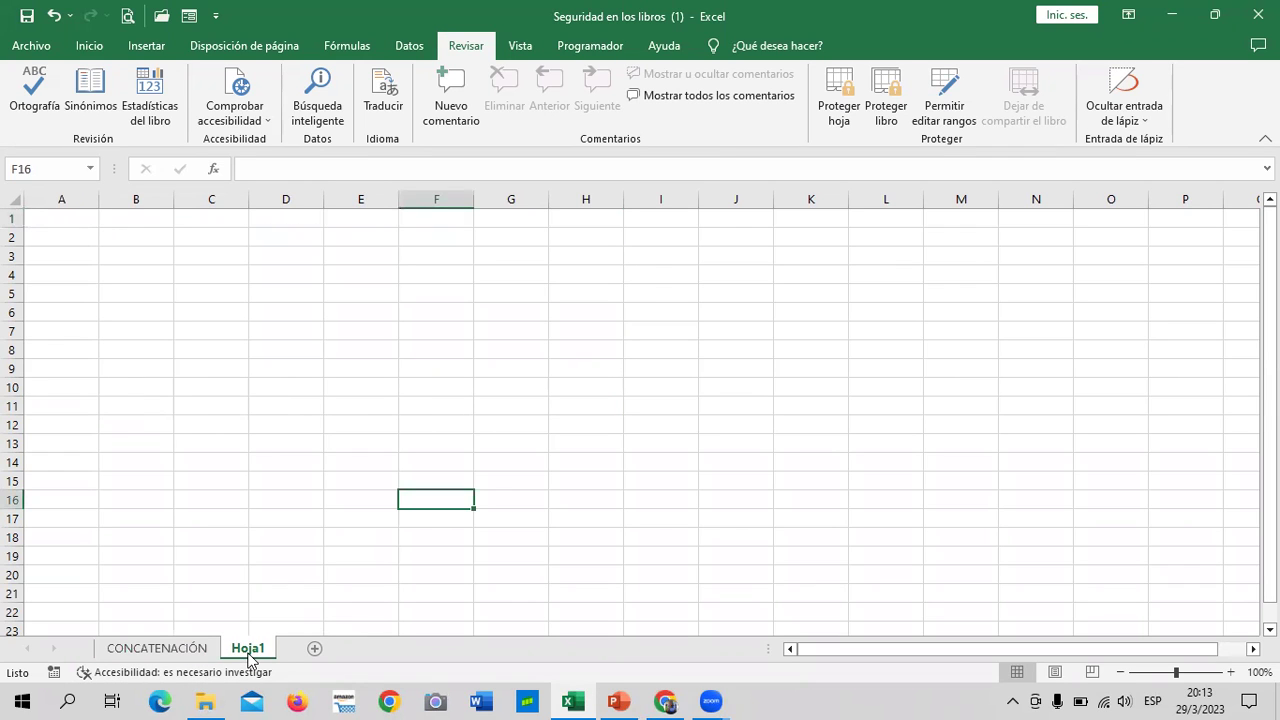
pyautogui.hotkey('ctrl', 'pageup')
# - Rename the Hoja1 sheet to VENTAS
pyautogui.click(252, 651)
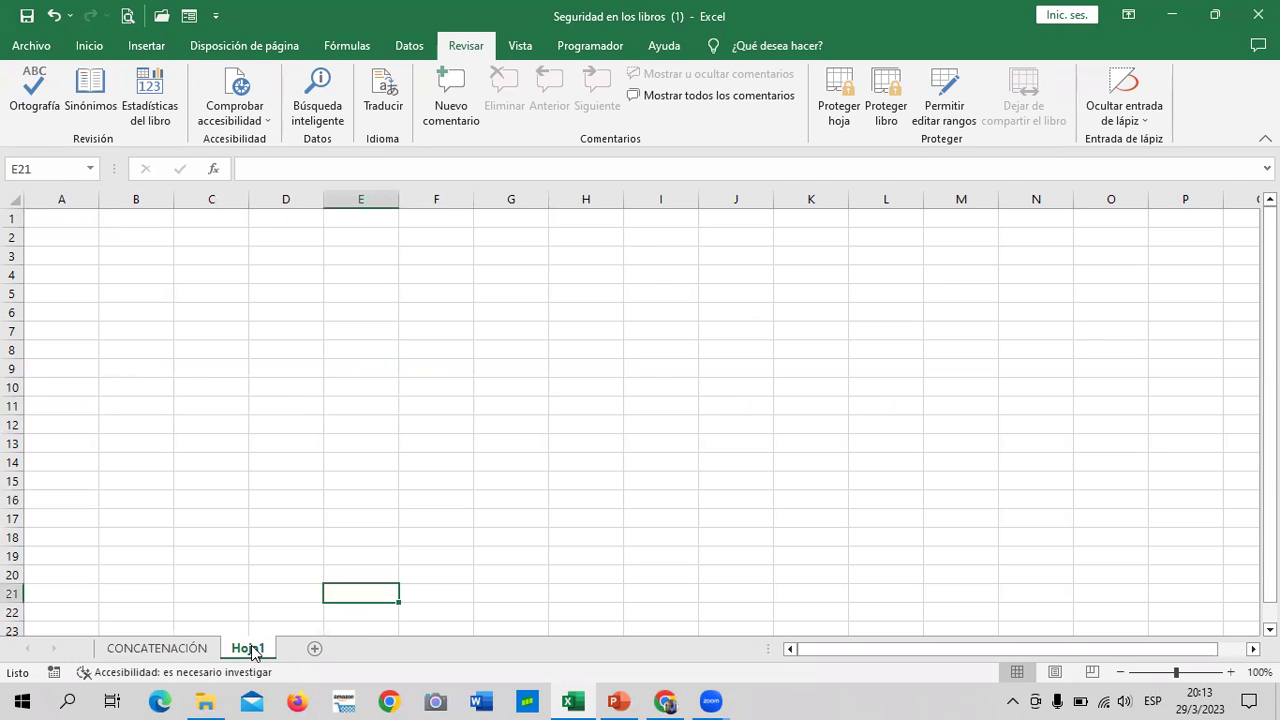
pyautogui.doubleClick(262, 652)
pyautogui.write('vet')
pyautogui.press('BackSpace')
pyautogui.press('BackSpace')
pyautogui.press('BackSpace')
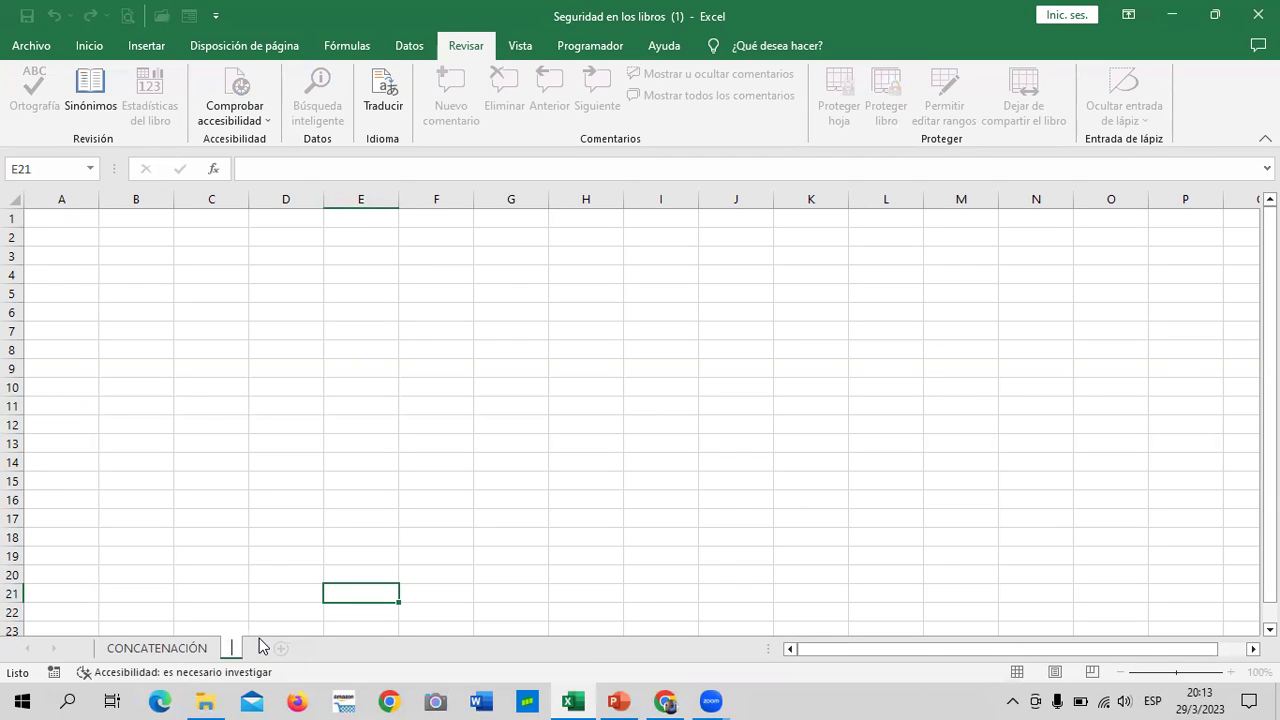
pyautogui.press('capslock')
pyautogui.write('VEN')
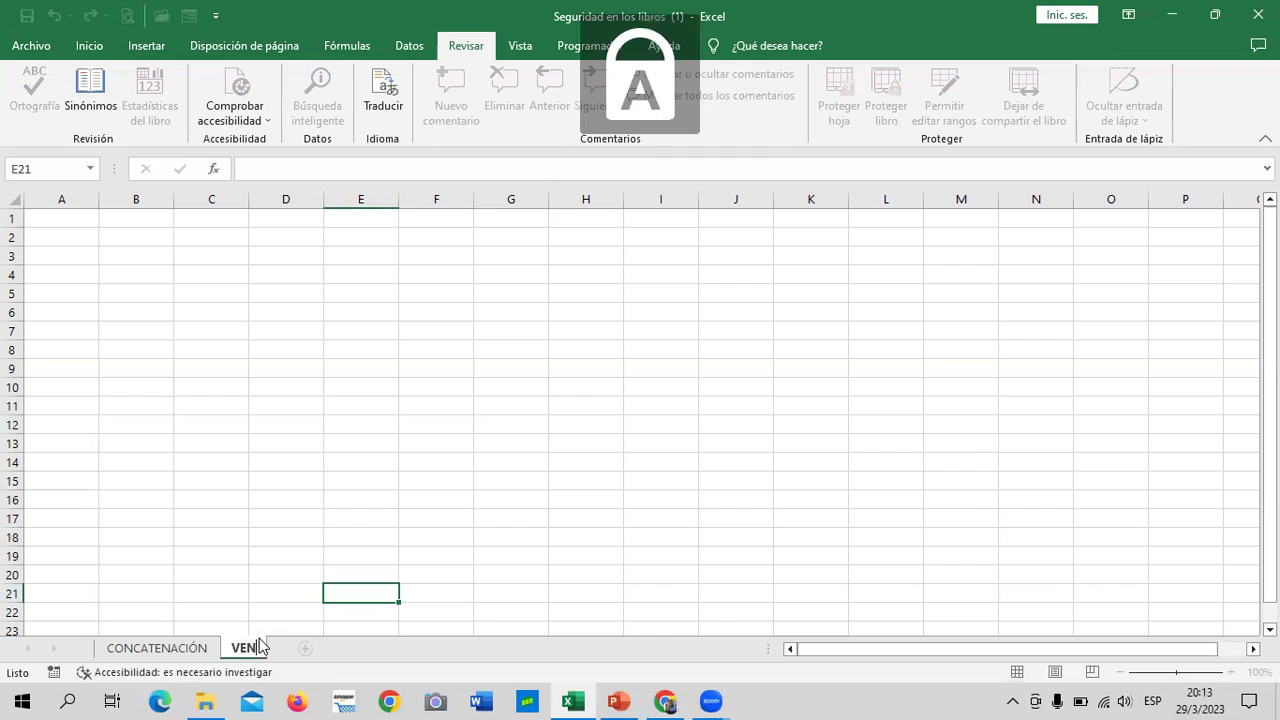
pyautogui.write('TAS')
pyautogui.press('Return')
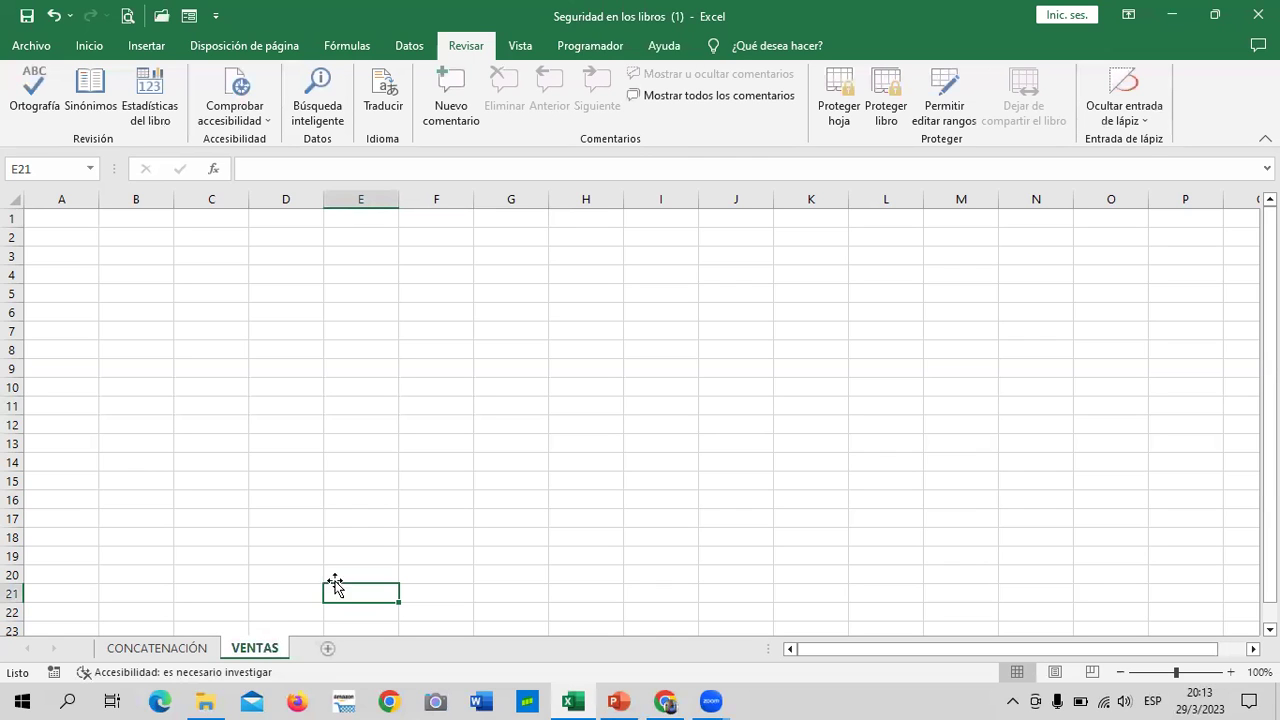
pyautogui.click(455, 532)
# - Add two new sheets after VENTAS and name them PAGOS and IVA
pyautogui.click(328, 649)
pyautogui.doubleClick(330, 649)
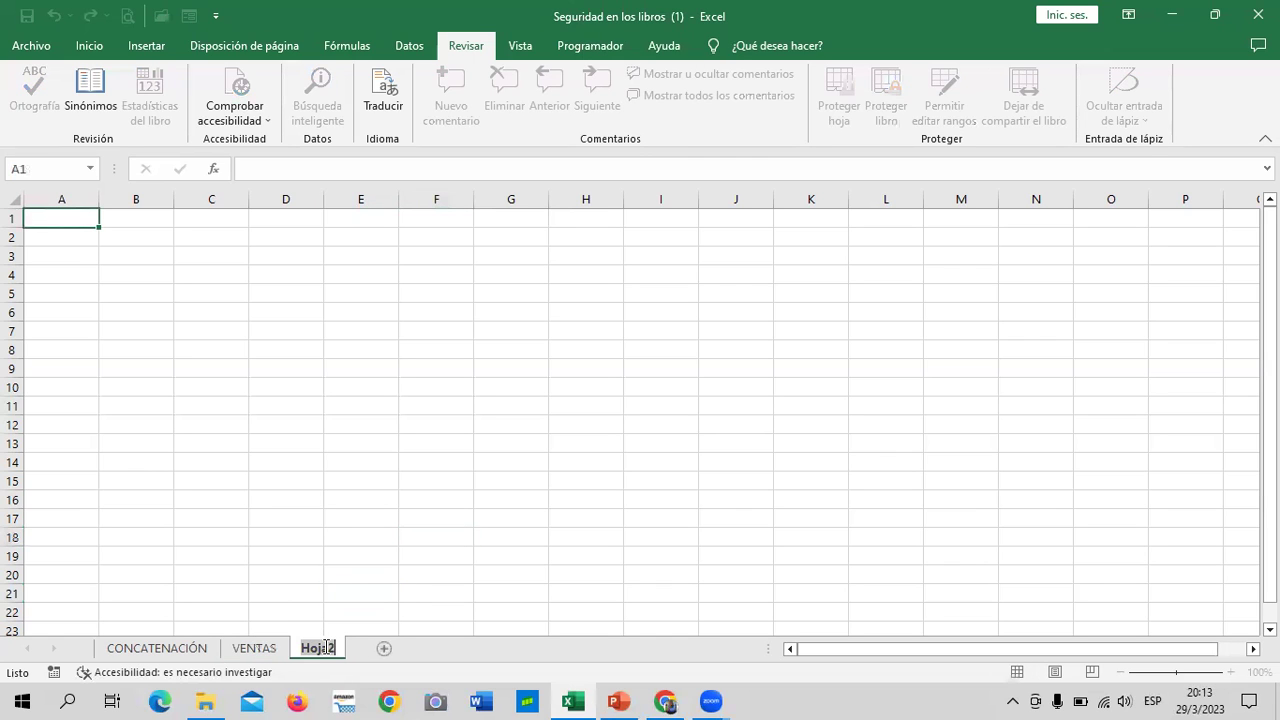
pyautogui.write('PAGOS')
pyautogui.press('Return')
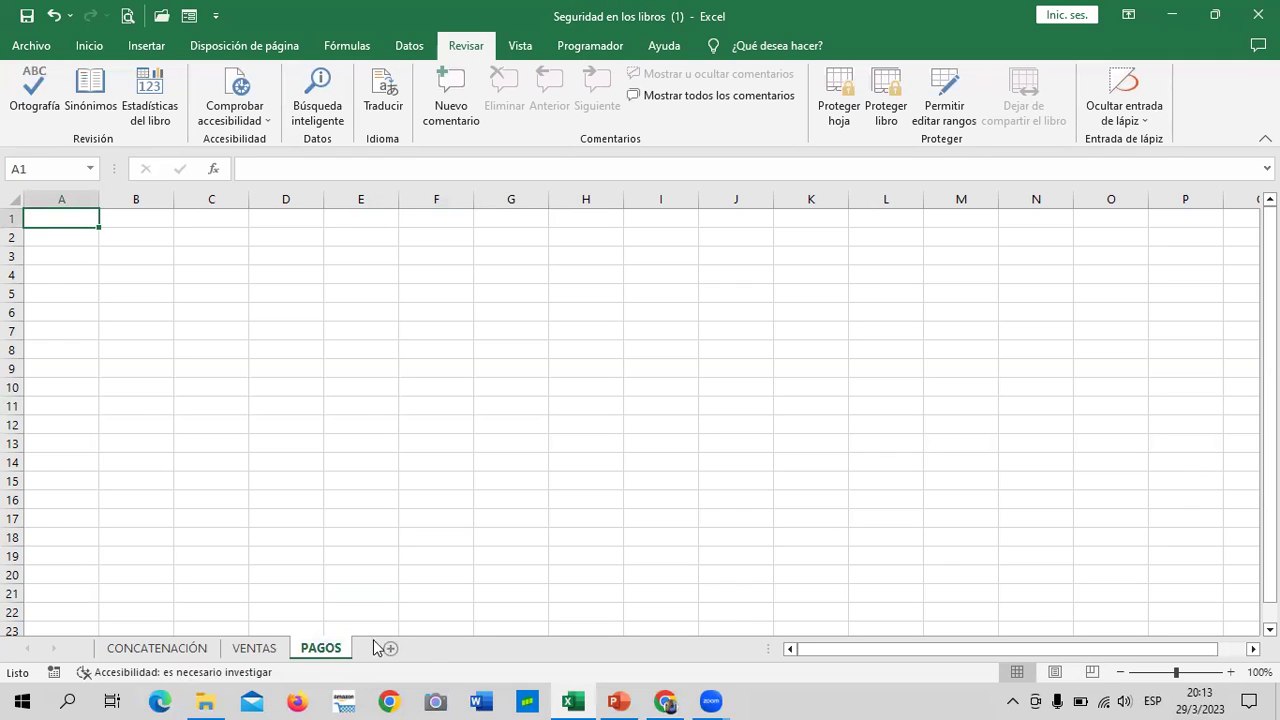
pyautogui.click(390, 648)
pyautogui.doubleClick(384, 648)
pyautogui.write('IVA')
pyautogui.press('Return')
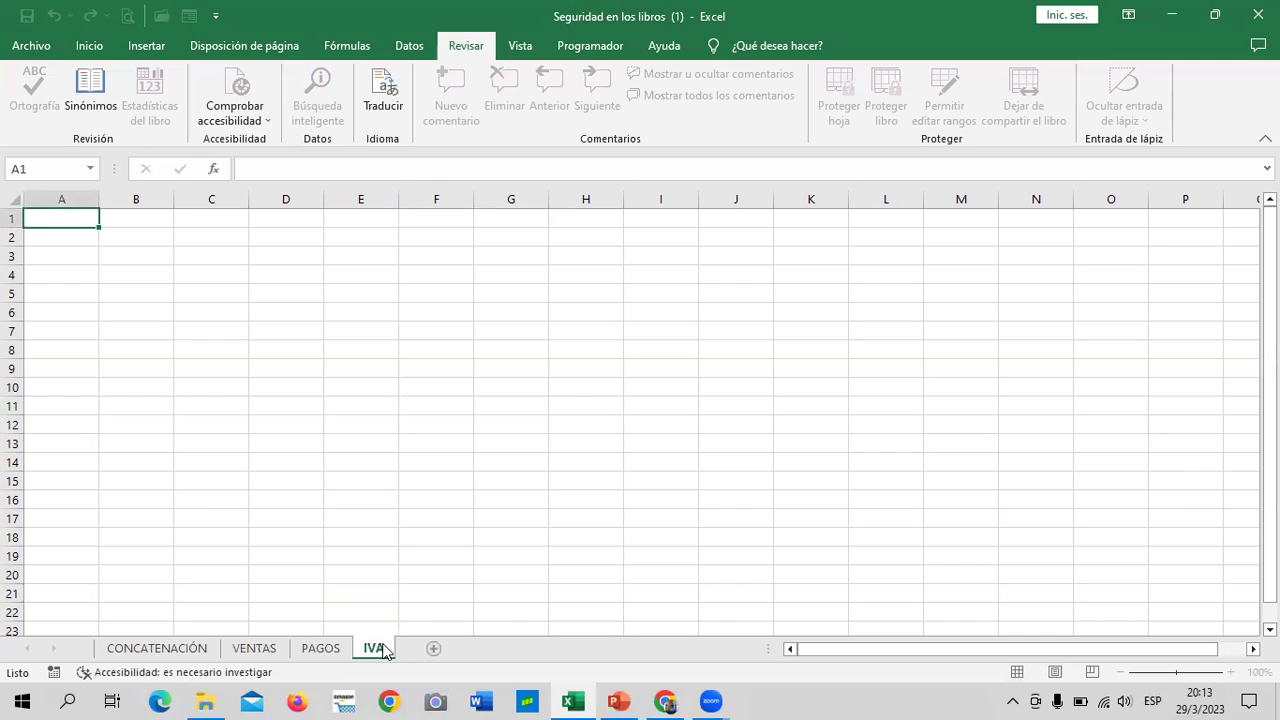
pyautogui.click(550, 424)
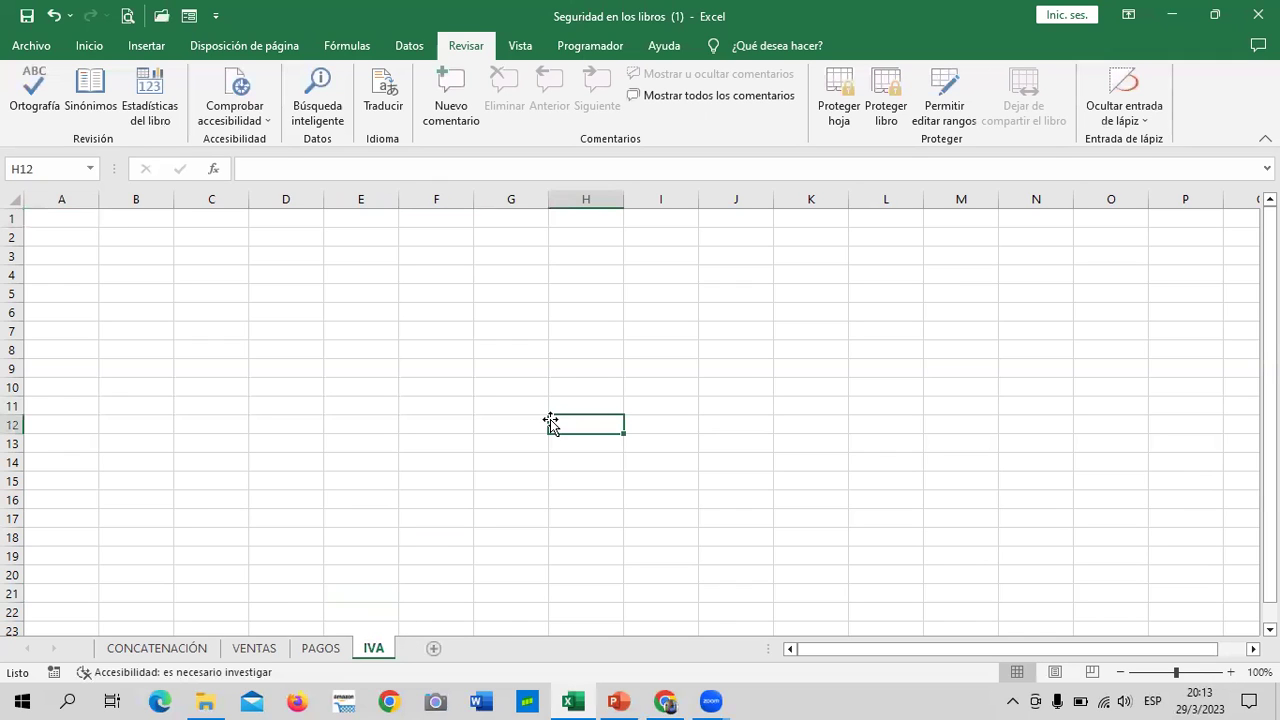
pyautogui.click(437, 515)
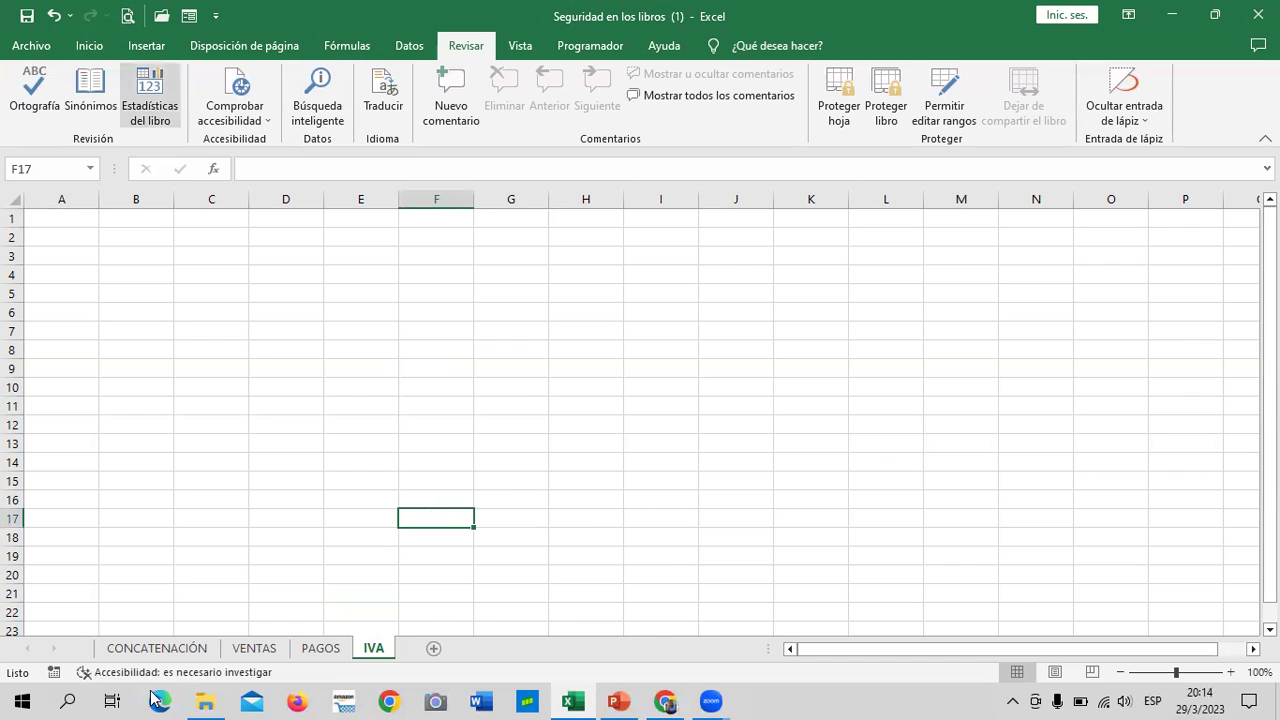
pyautogui.click(531, 289)
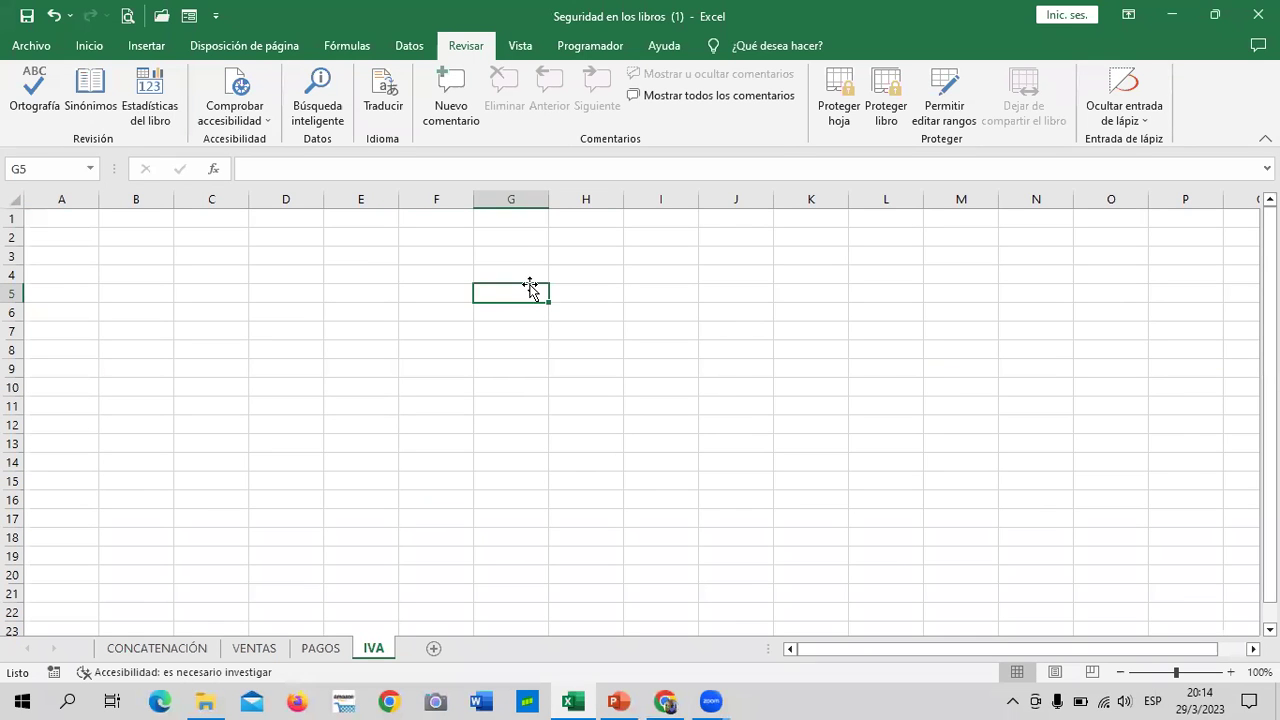
pyautogui.click(393, 555)
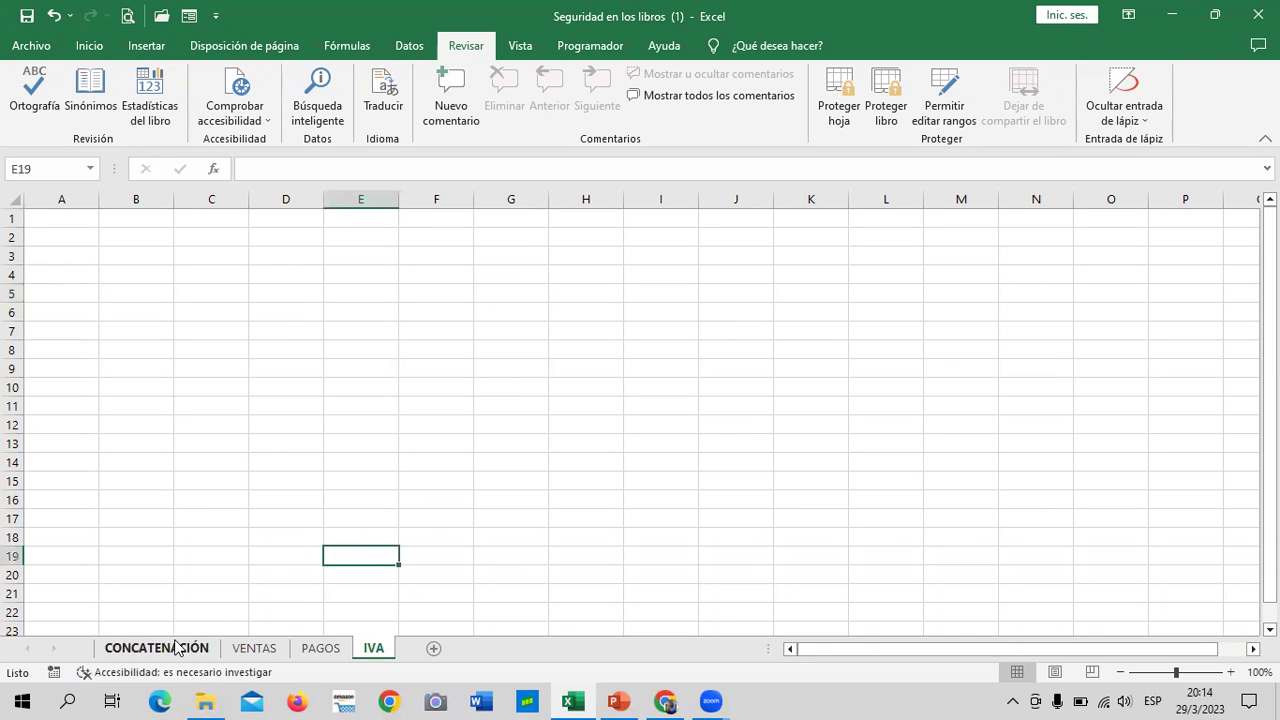
pyautogui.click(178, 650)
pyautogui.rightClick(180, 651)
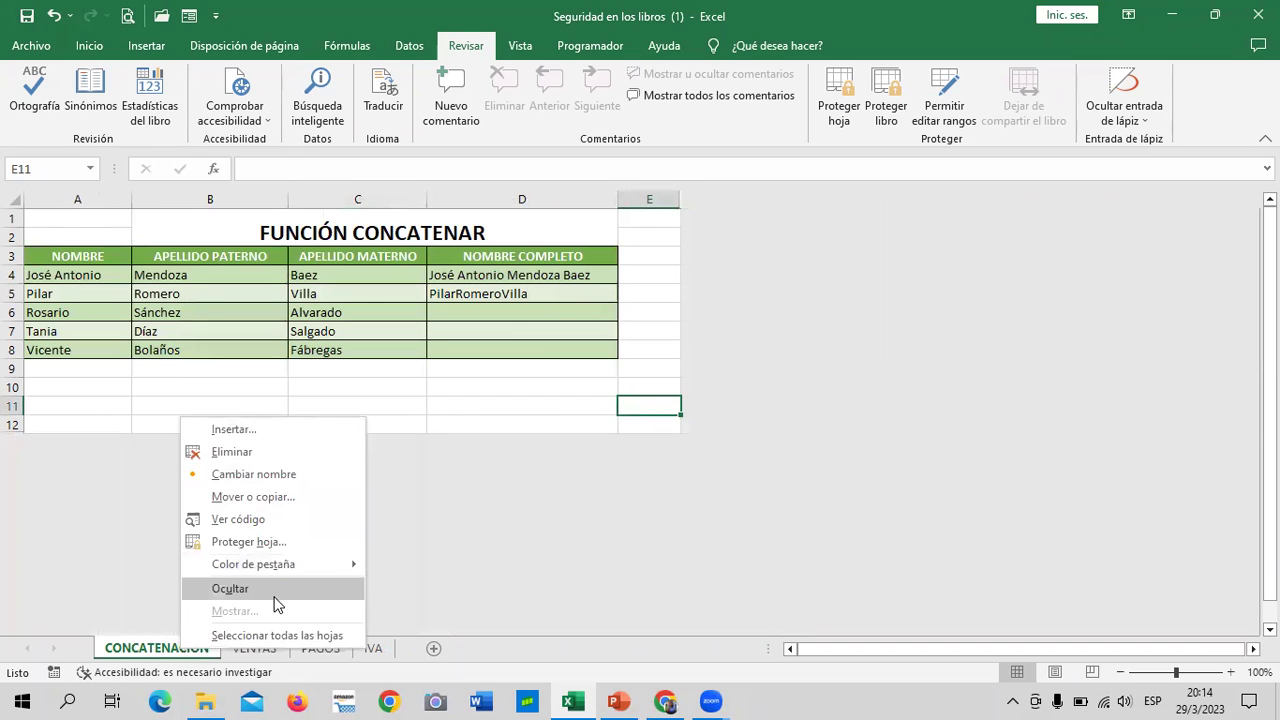
pyautogui.rightClick(155, 652)
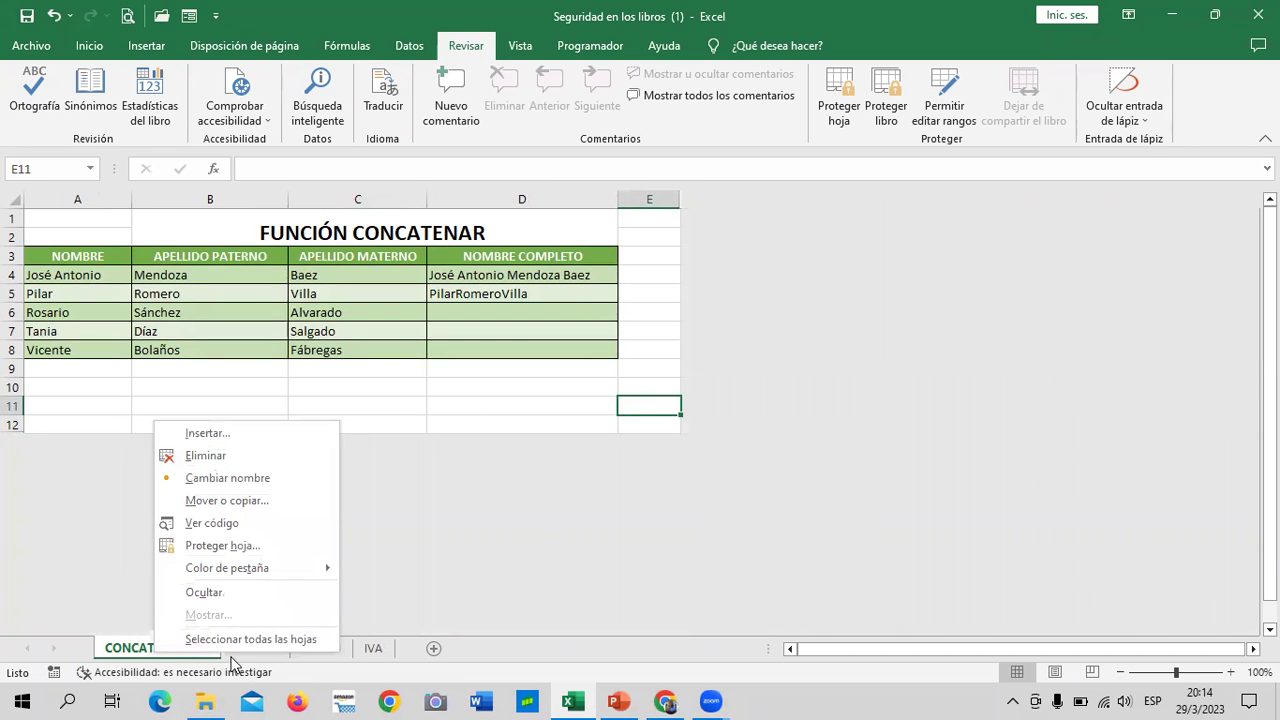
pyautogui.click(212, 592)
pyautogui.click(300, 443)
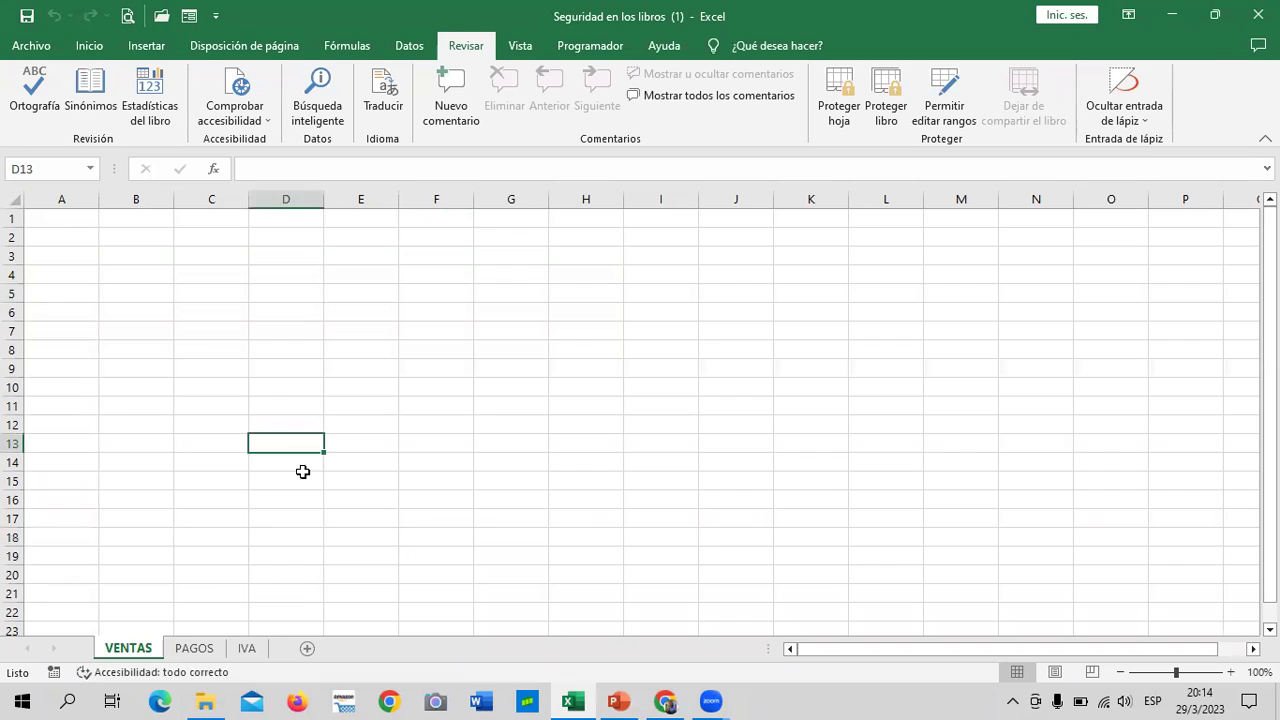
pyautogui.click(653, 518)
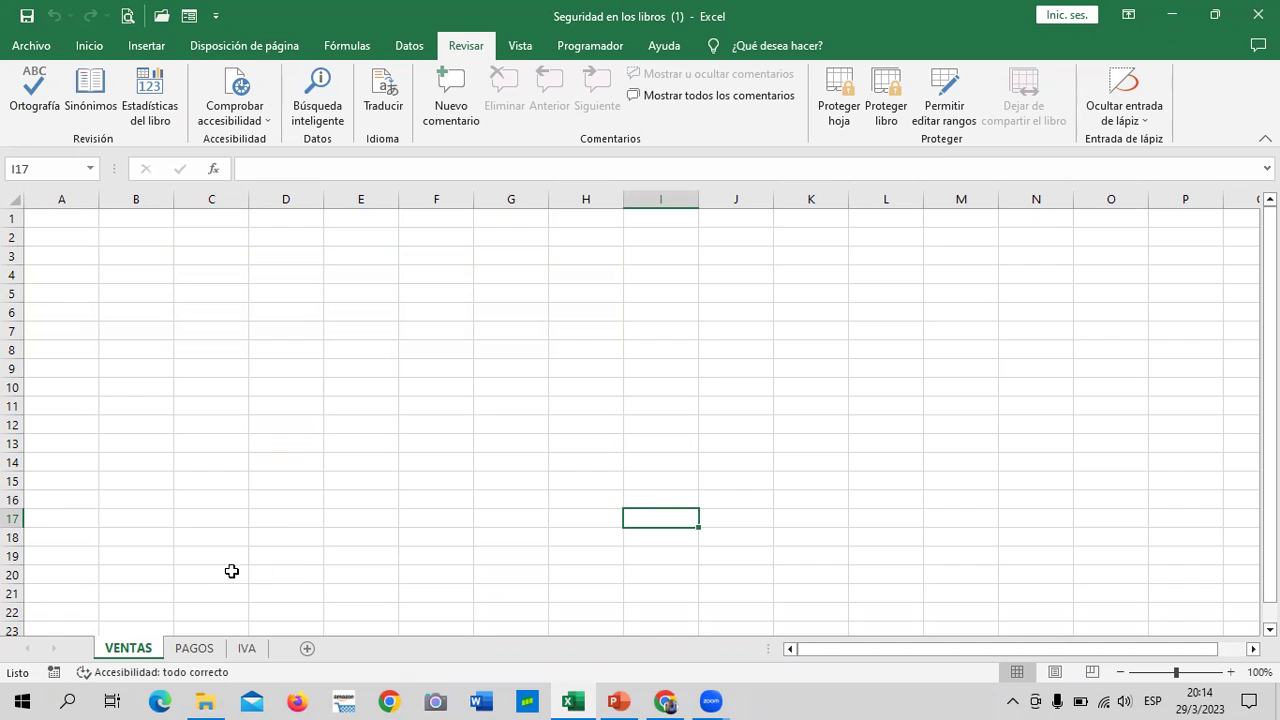
pyautogui.click(220, 540)
pyautogui.click(537, 270)
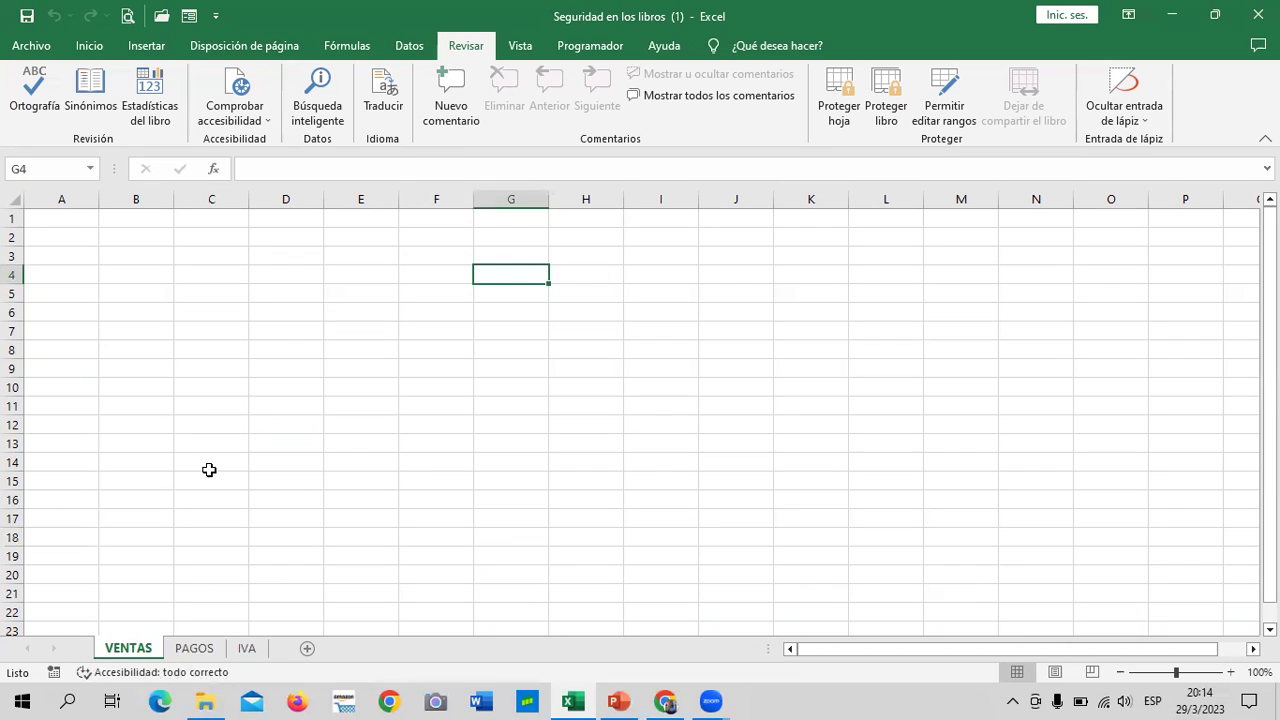
pyautogui.click(293, 428)
pyautogui.click(392, 572)
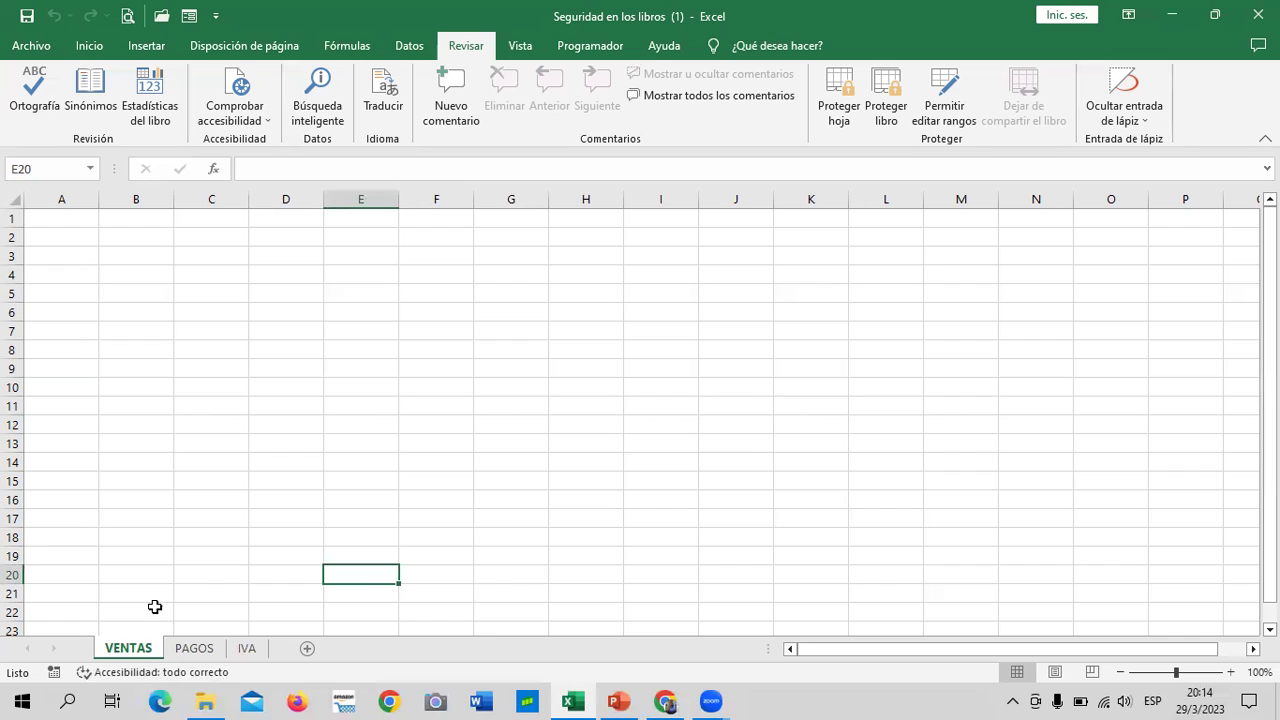
pyautogui.click(210, 517)
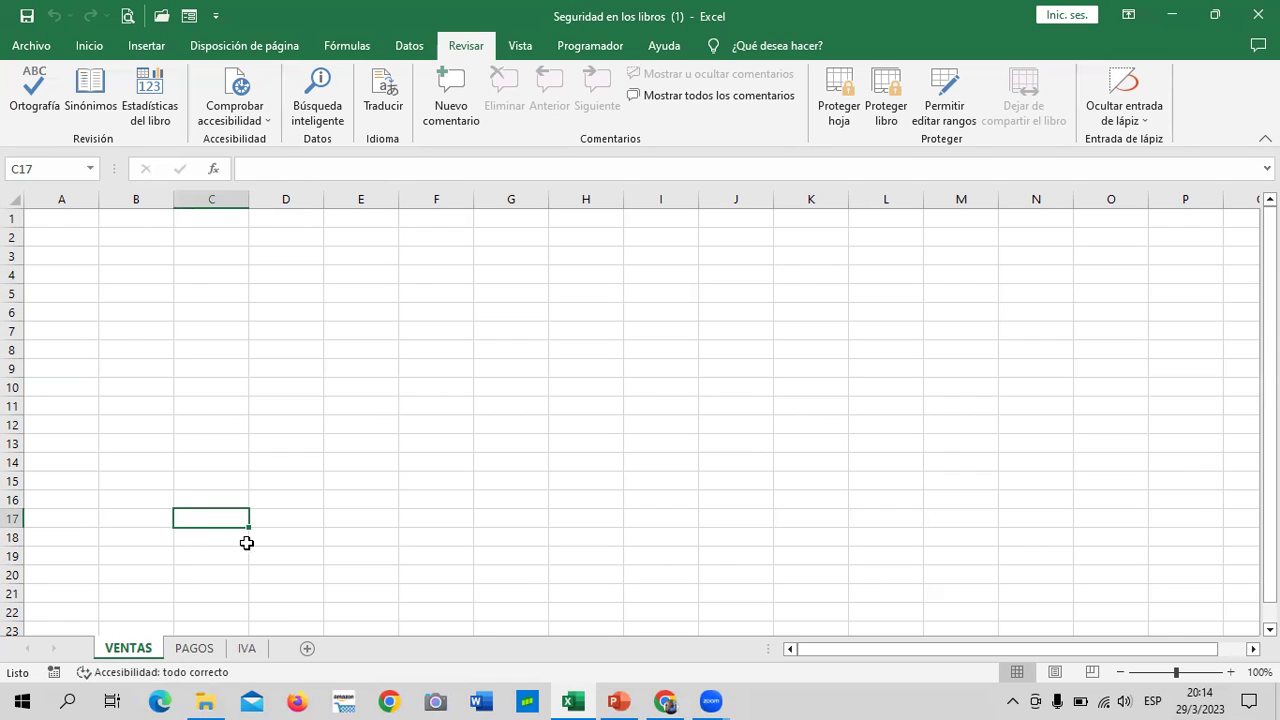
pyautogui.click(197, 650)
pyautogui.click(249, 650)
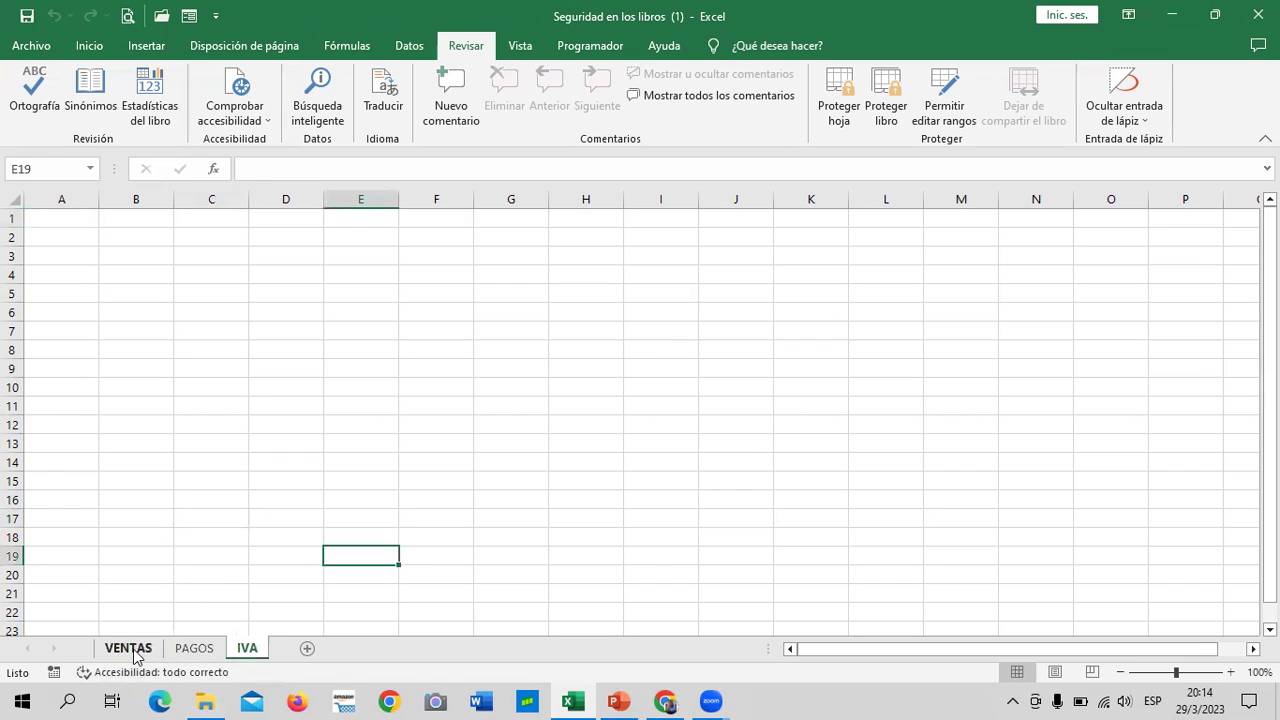
pyautogui.click(128, 650)
pyautogui.click(245, 650)
pyautogui.click(193, 650)
pyautogui.click(128, 650)
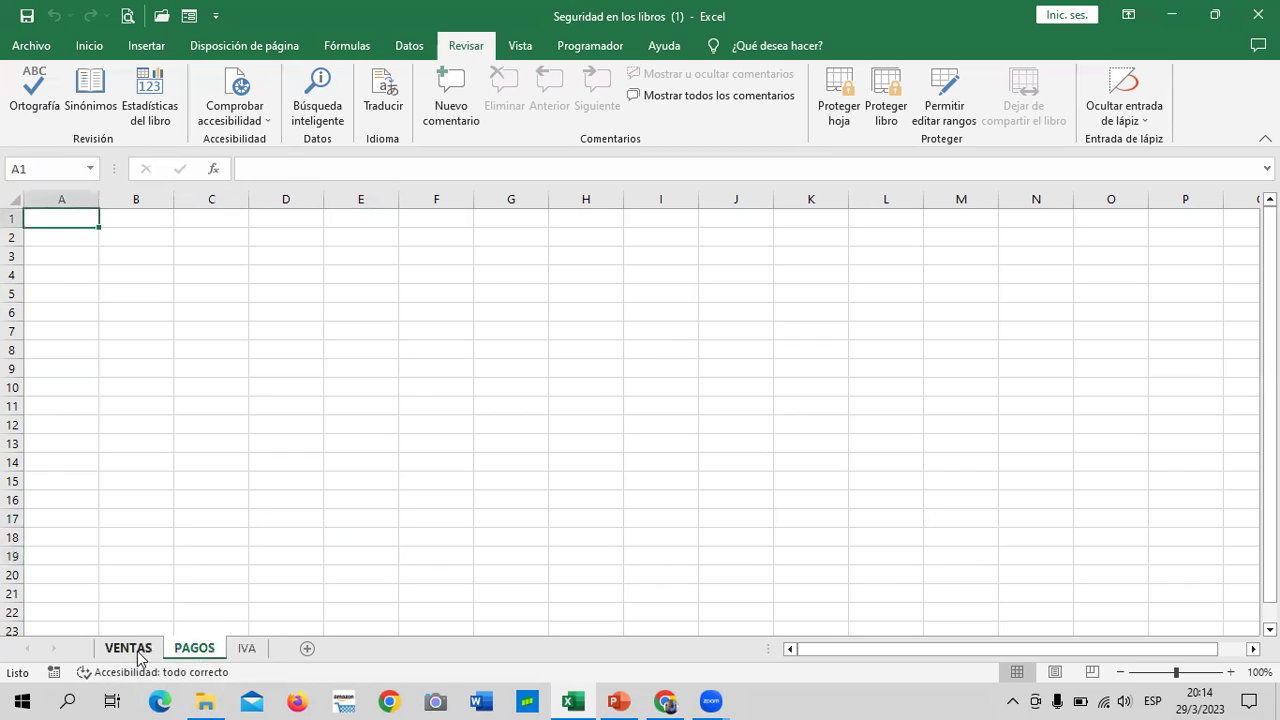
# - Use Mostrar from the PAGOS tab's options to unhide the CONCATENACIÓN sheet
pyautogui.click(194, 650)
pyautogui.click(249, 650)
pyautogui.rightClick(128, 650)
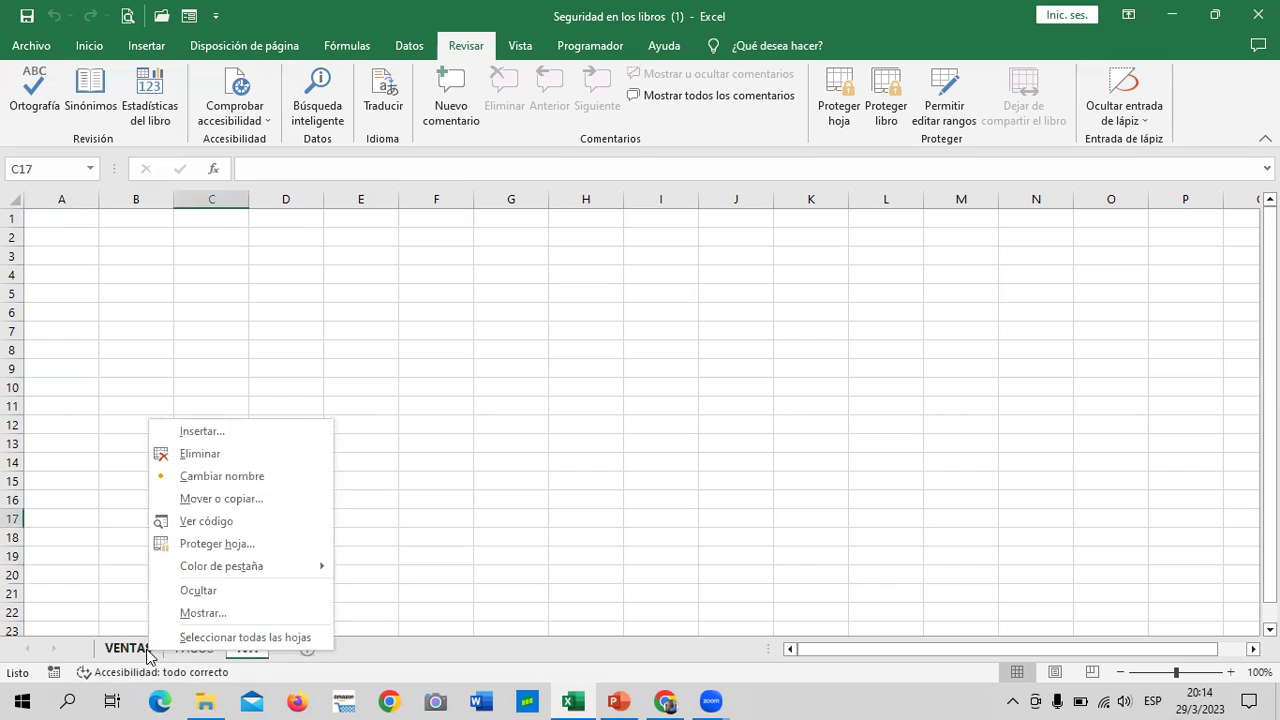
pyautogui.click(396, 577)
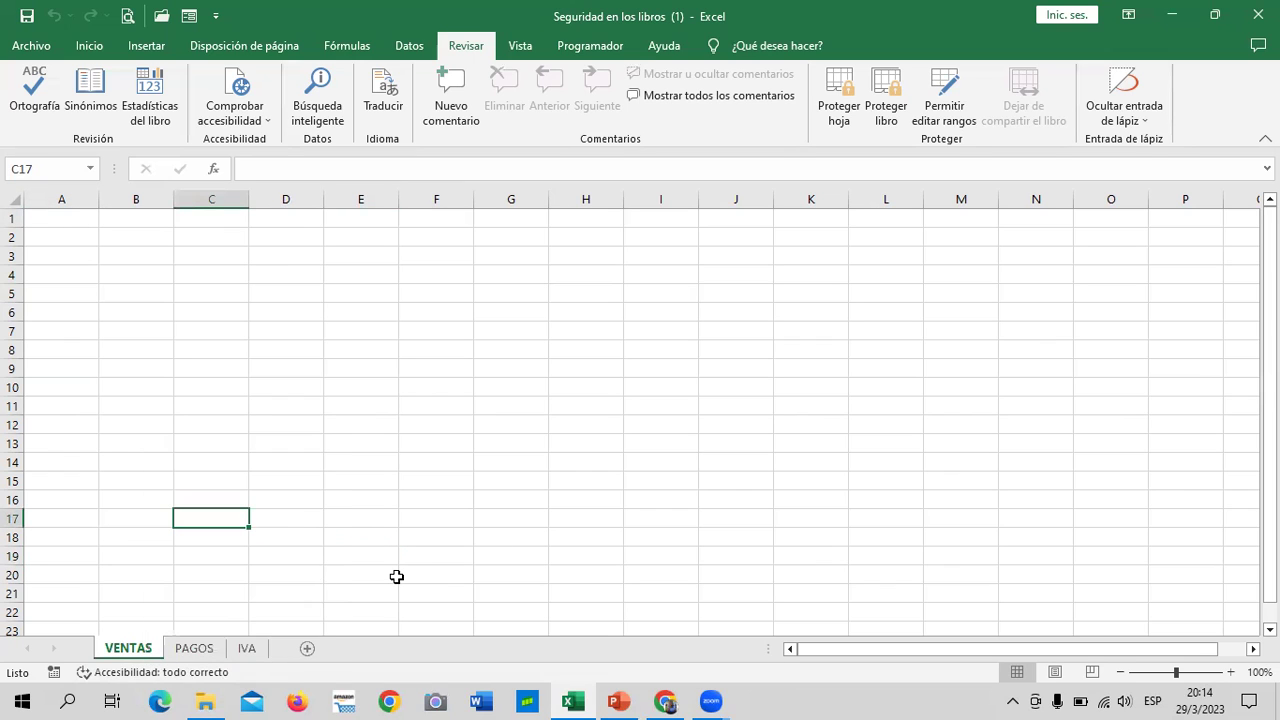
pyautogui.rightClick(197, 645)
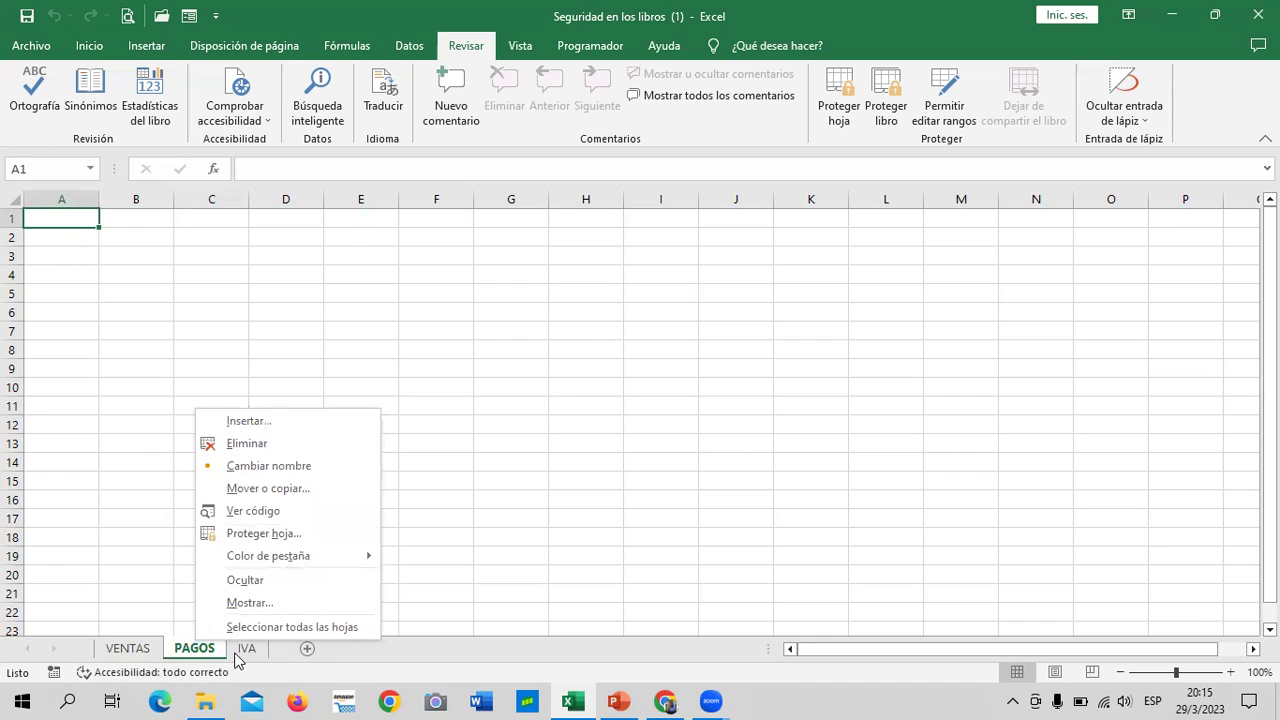
pyautogui.click(278, 606)
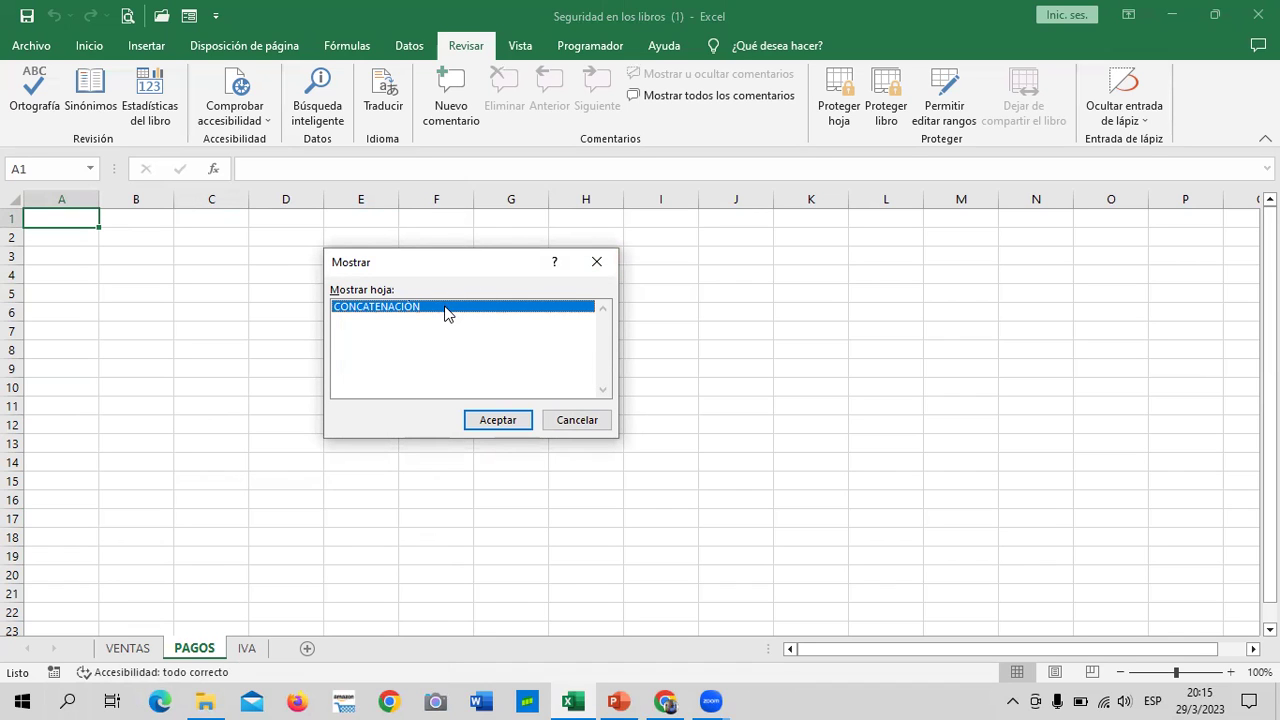
pyautogui.click(507, 420)
pyautogui.click(468, 391)
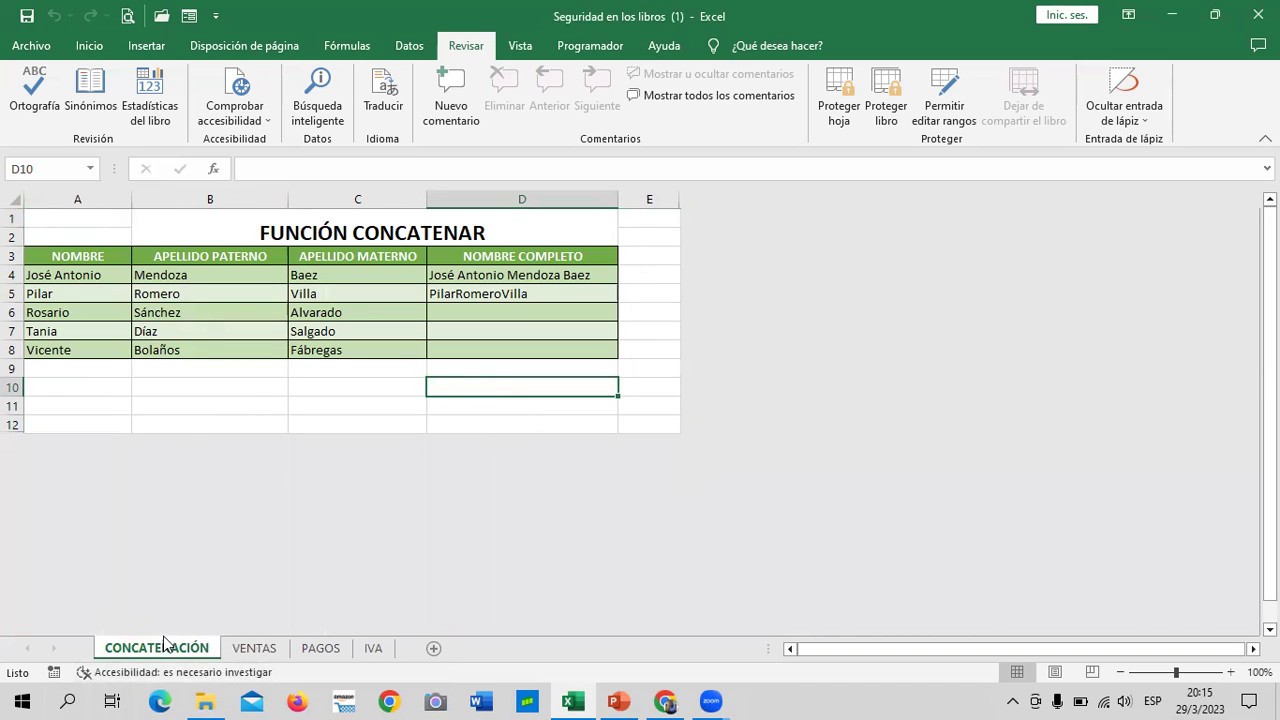
# - Check the VENTAS, PAGOS, IVA and CONCATENACIÓN tabs, then open VENTAS with cell A3 selected
pyautogui.click(255, 648)
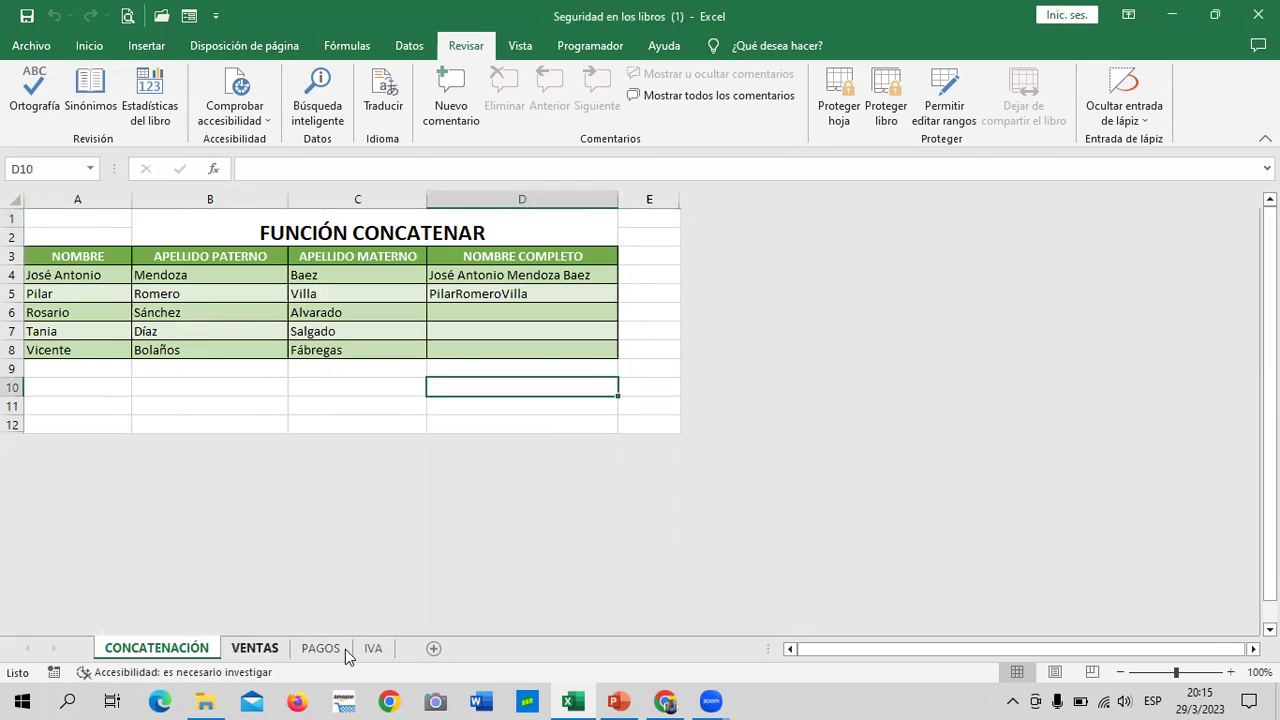
pyautogui.click(345, 650)
pyautogui.click(372, 650)
pyautogui.click(335, 650)
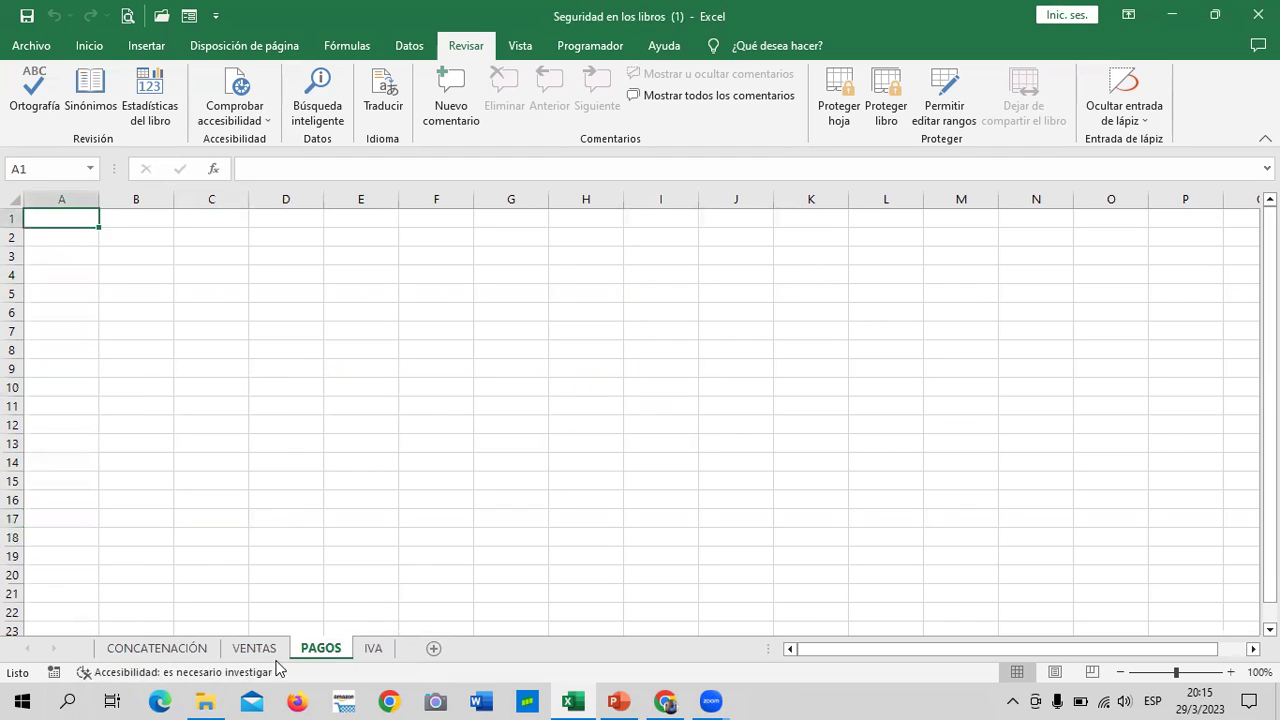
pyautogui.click(258, 650)
pyautogui.click(190, 648)
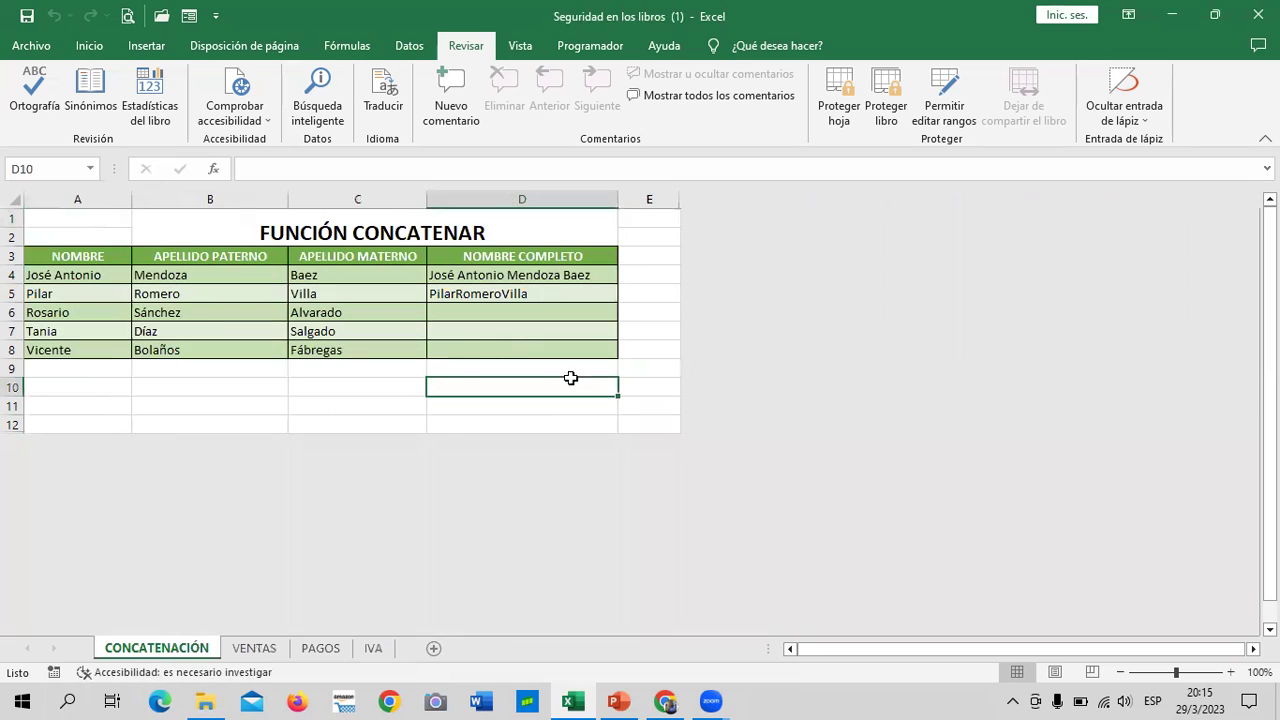
pyautogui.click(651, 241)
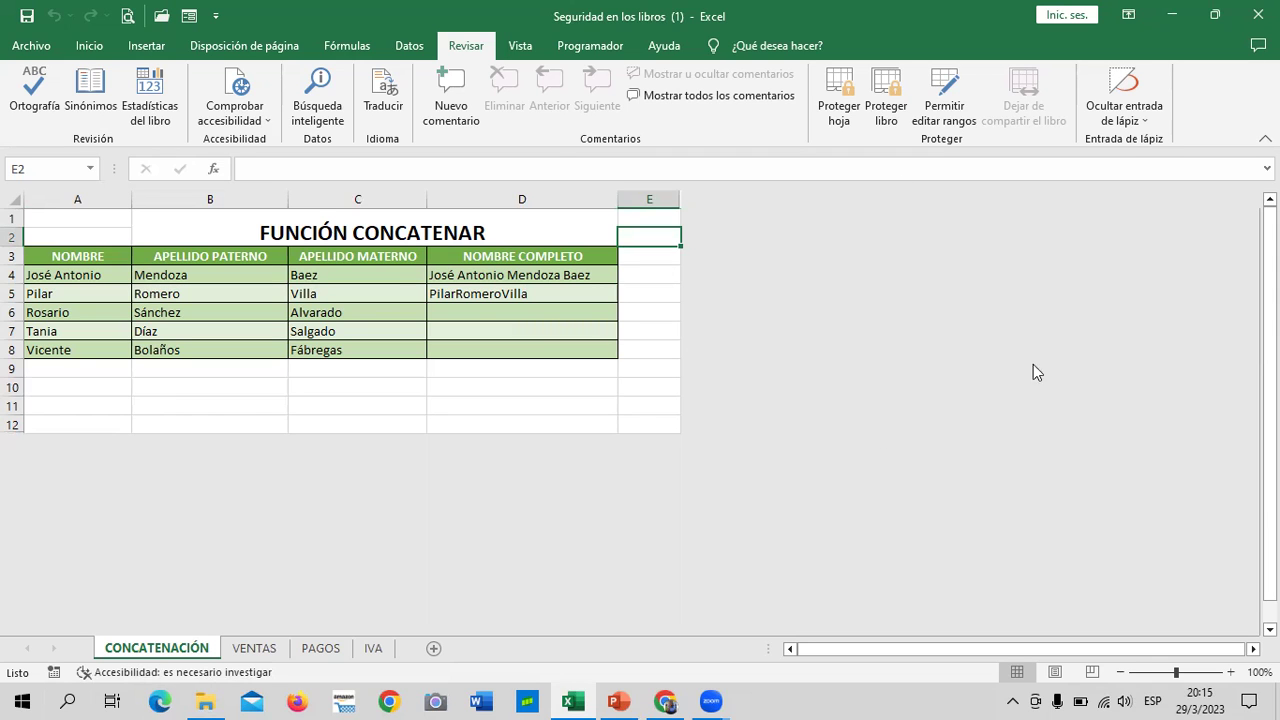
pyautogui.click(661, 386)
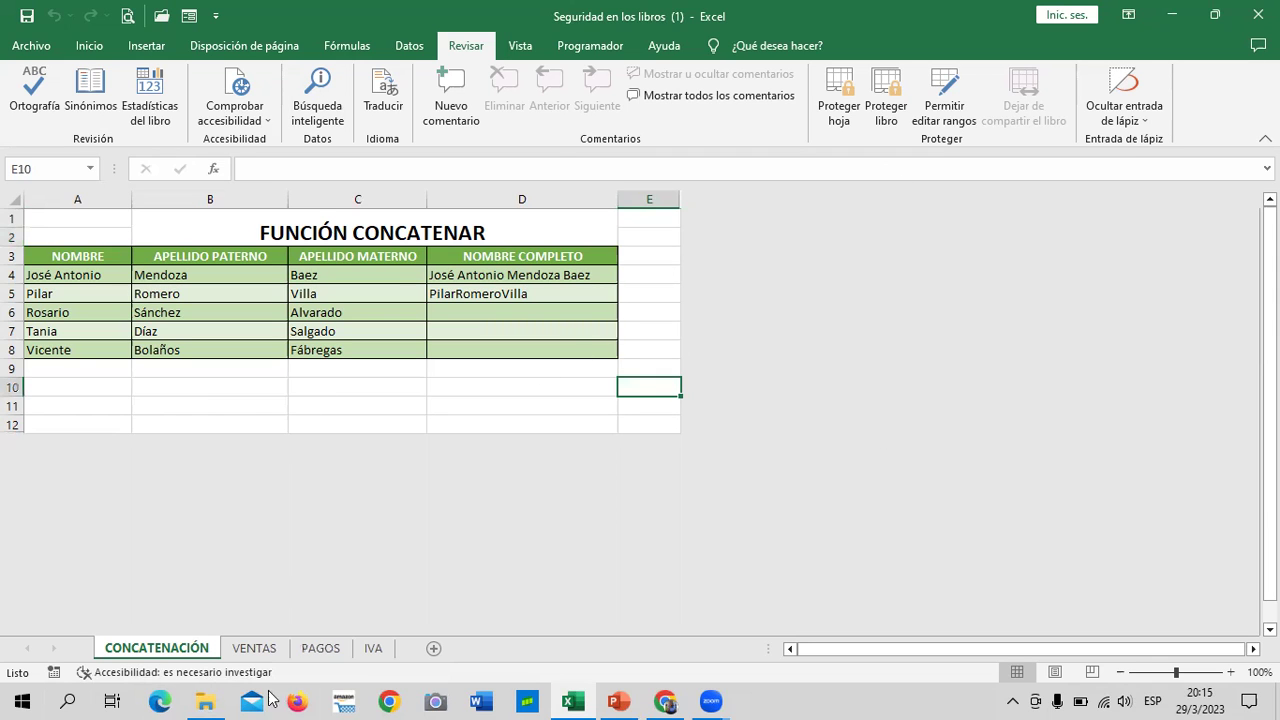
pyautogui.click(255, 647)
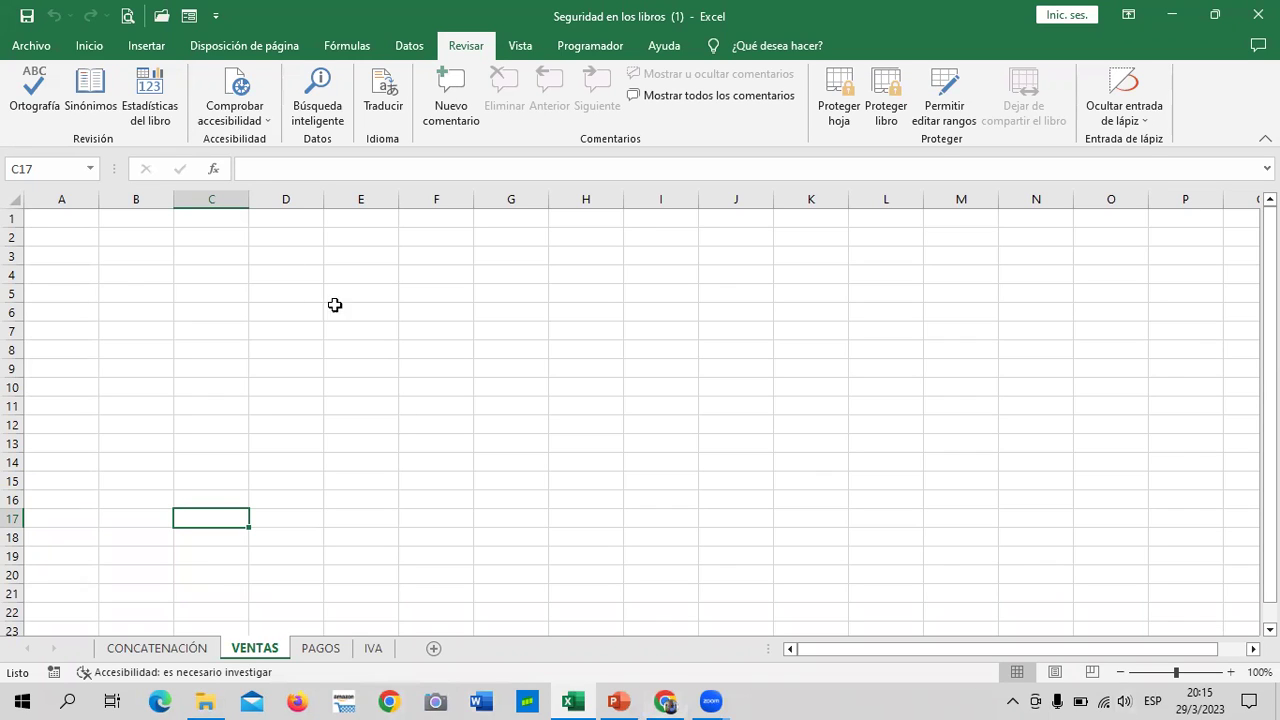
pyautogui.click(82, 258)
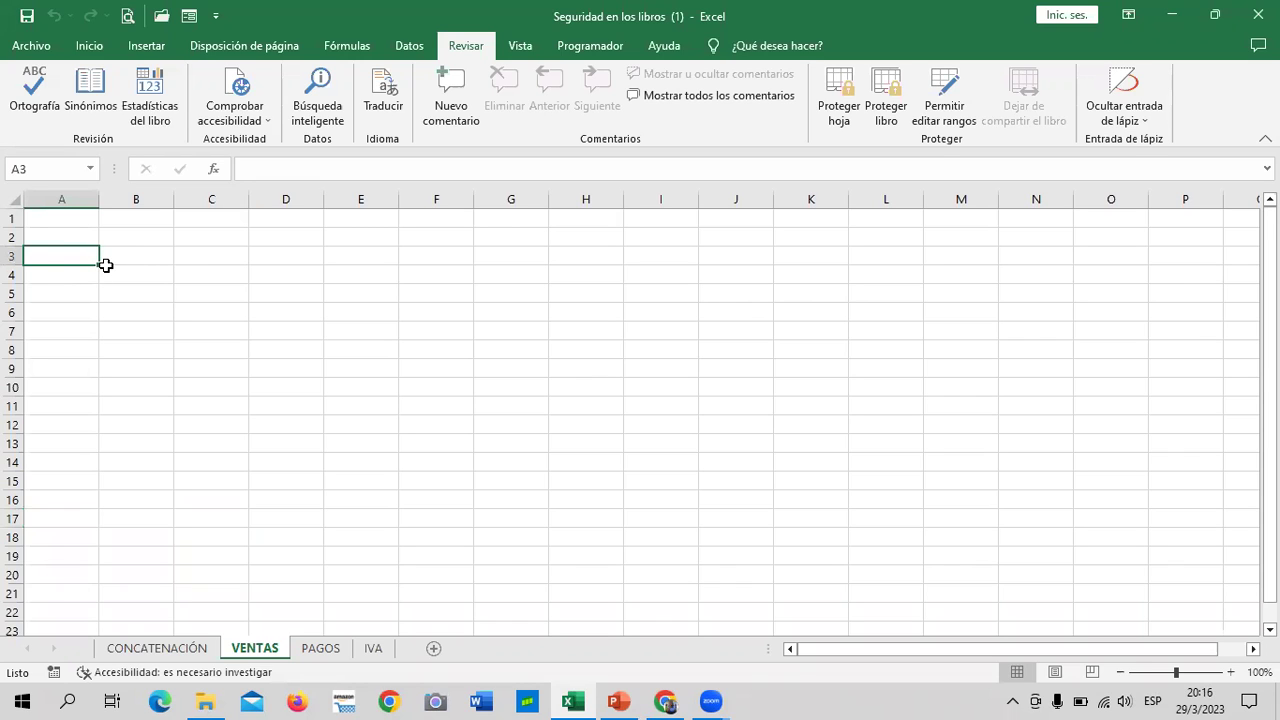
# - Enter the headers PRODUCTOS, CANTIDAD and PRECIO in cells A3 to C3
pyautogui.write('P')
pyautogui.write('R')
pyautogui.press('BackSpace')
pyautogui.write('RODUCTOS')
pyautogui.click(135, 253)
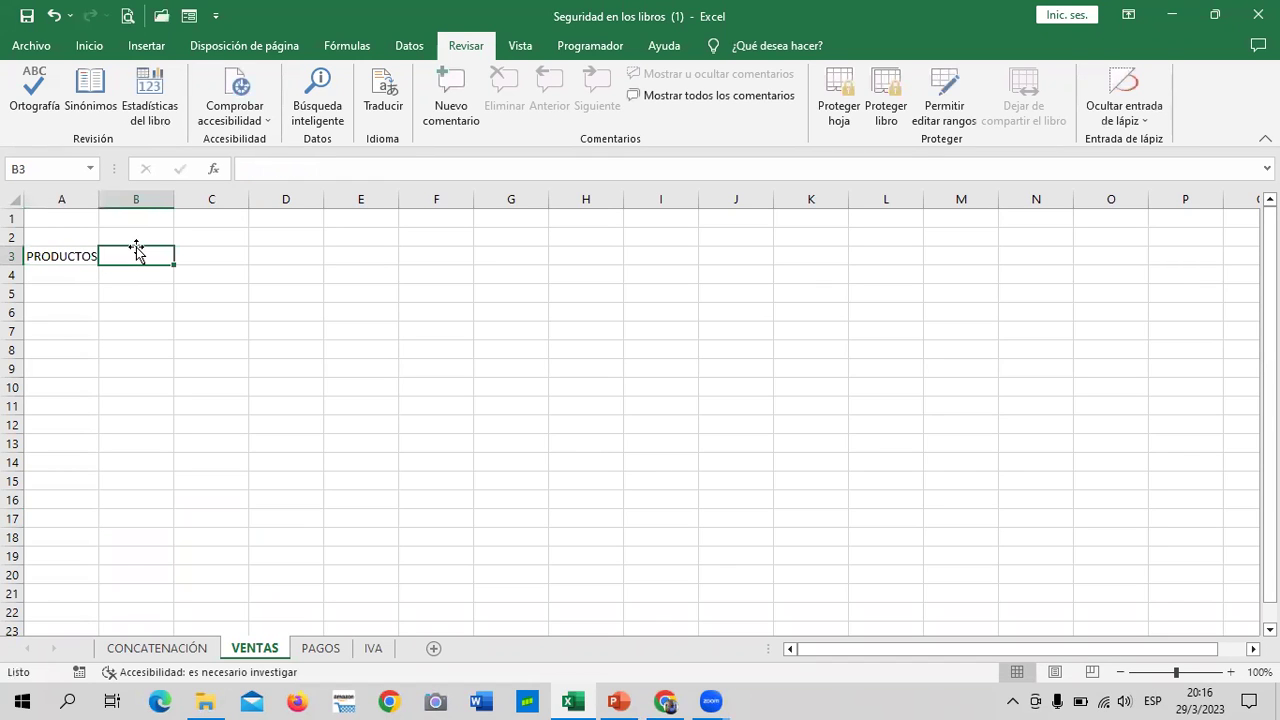
pyautogui.write('CANTIDAD')
pyautogui.press('Return')
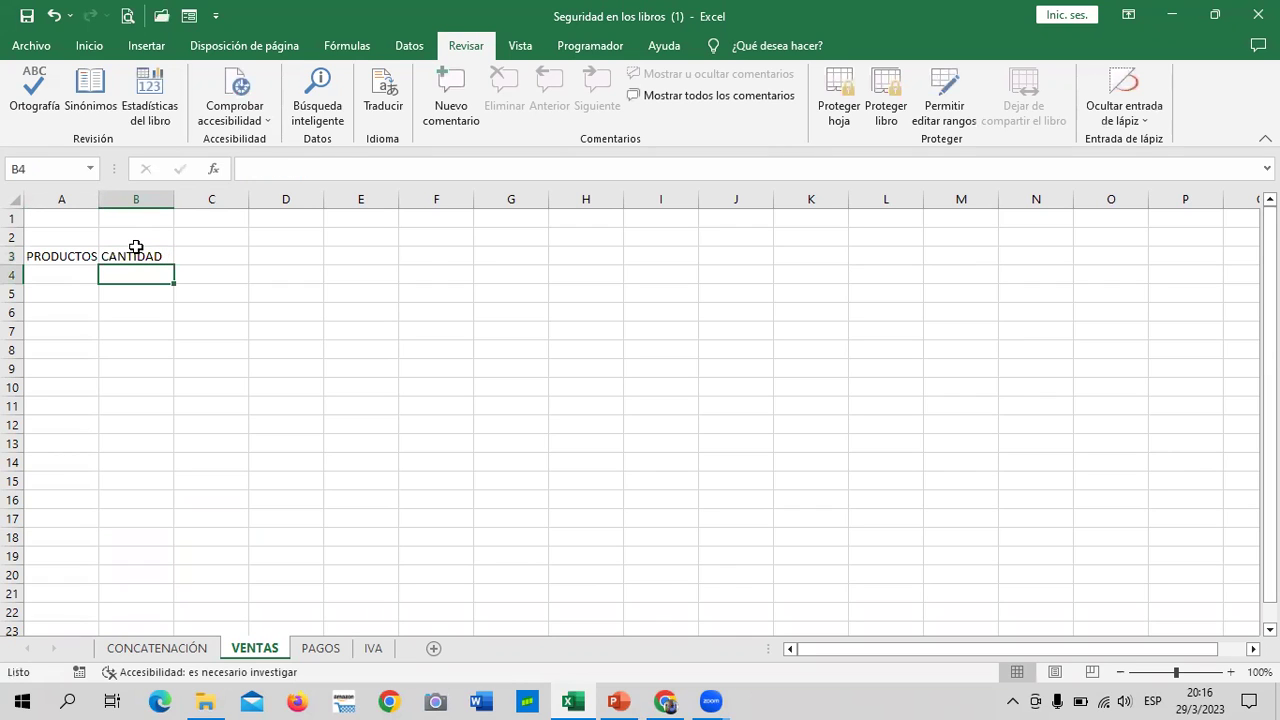
pyautogui.click(206, 266)
pyautogui.click(207, 253)
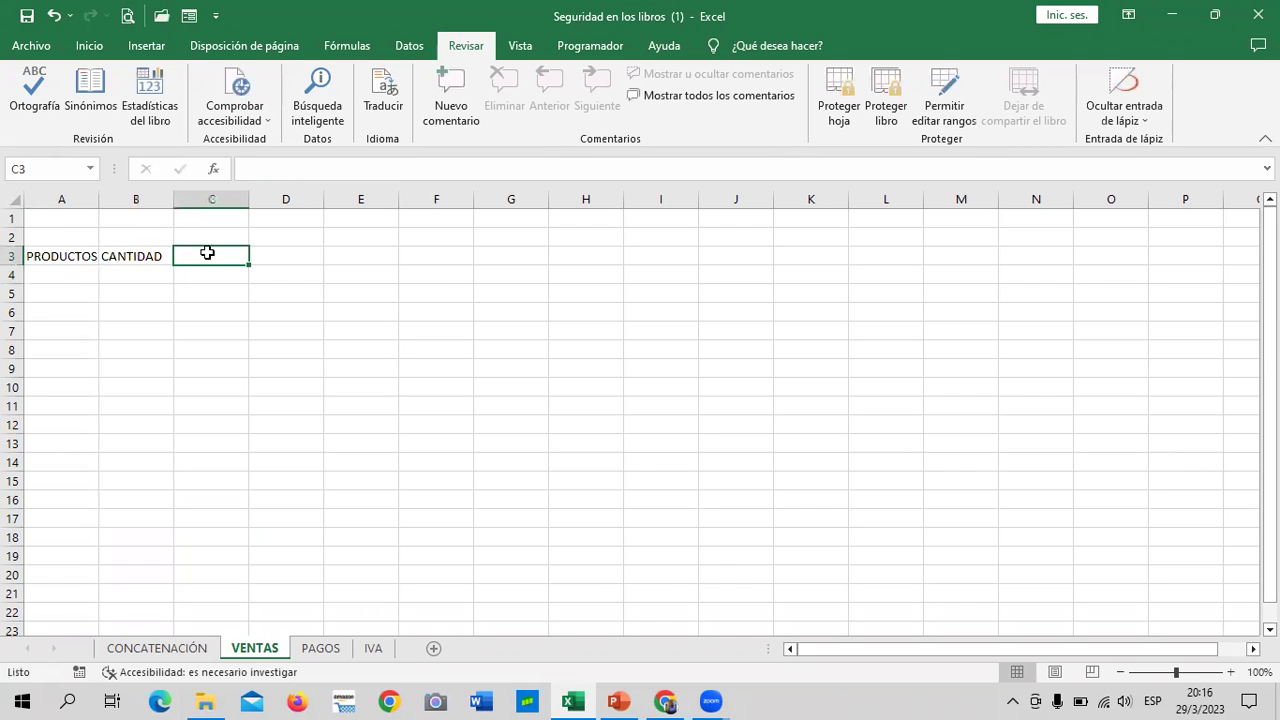
pyautogui.write('PRECIO')
pyautogui.click(277, 253)
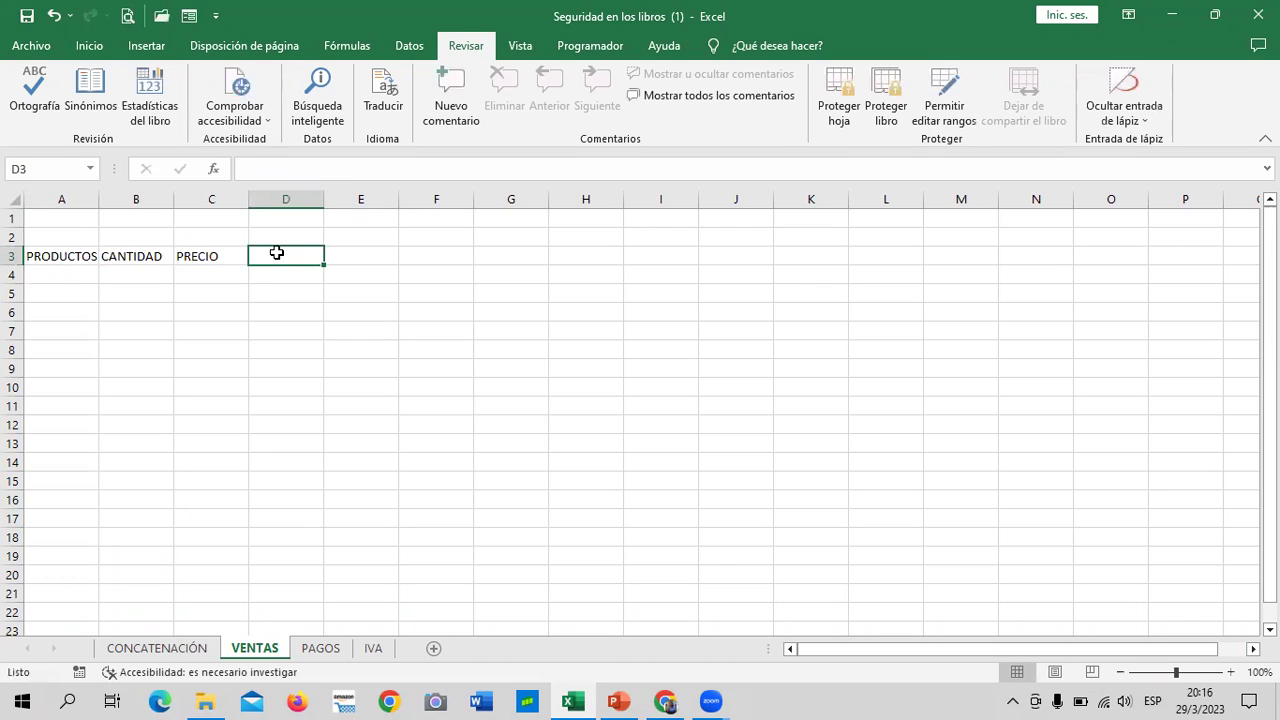
# - Enter the headers IVA and TOTAL in D3 and E3, then select A3:E3
pyautogui.write('IVA')
pyautogui.press('Return')
pyautogui.click(353, 258)
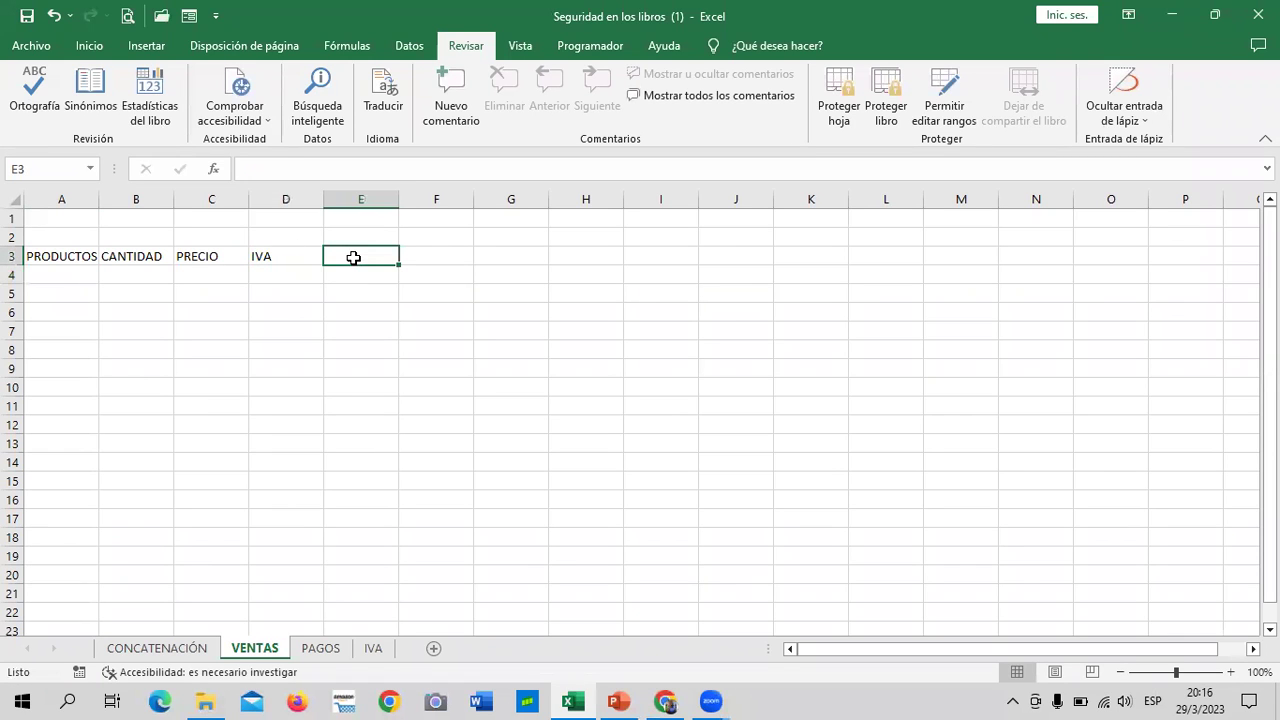
pyautogui.write('TOTAL')
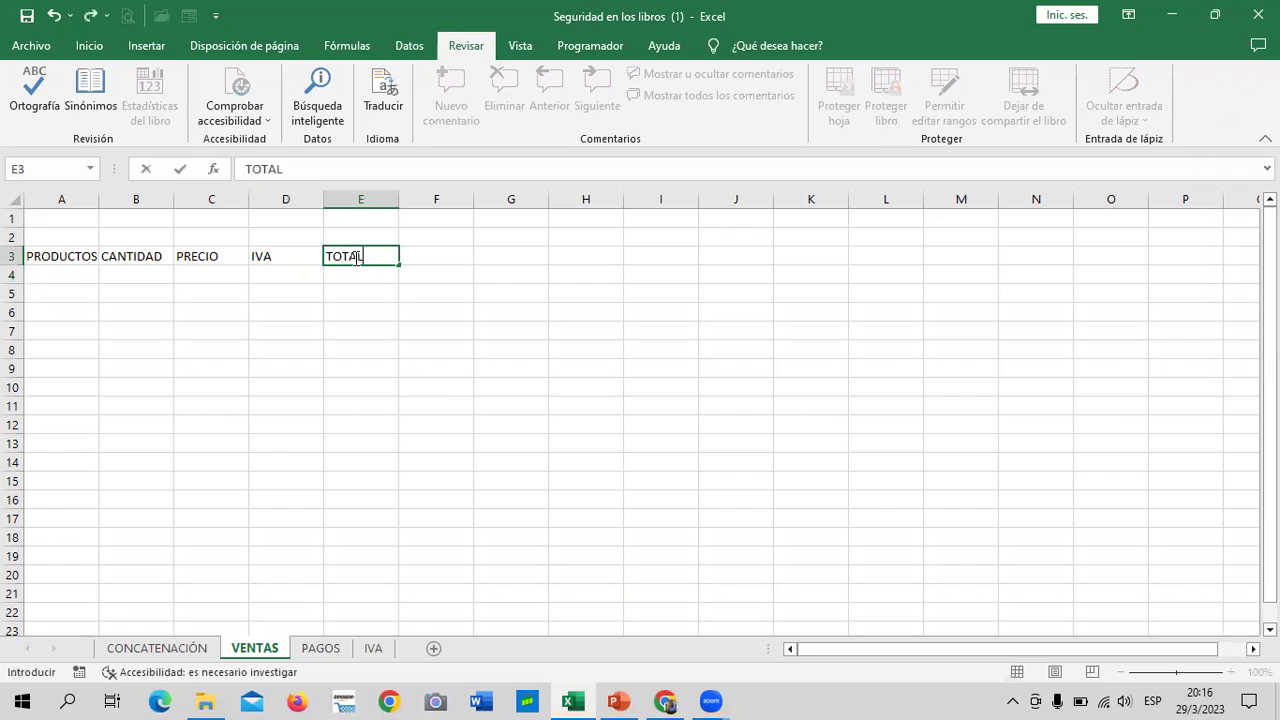
pyautogui.click(531, 329)
pyautogui.moveTo(80, 256); pyautogui.dragTo(340, 252)
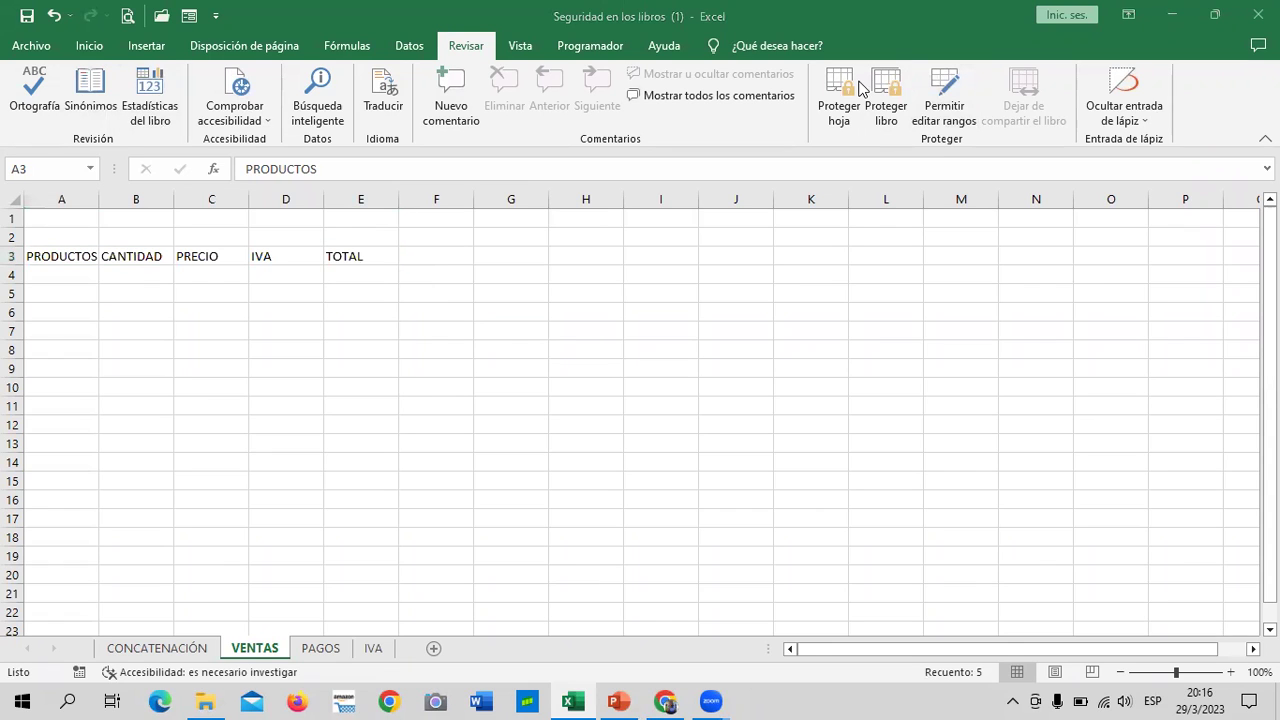
# - Apply the Énfasis5 style and larger font to the headers, and add all borders to A3:E12
pyautogui.click(89, 46)
pyautogui.click(921, 128)
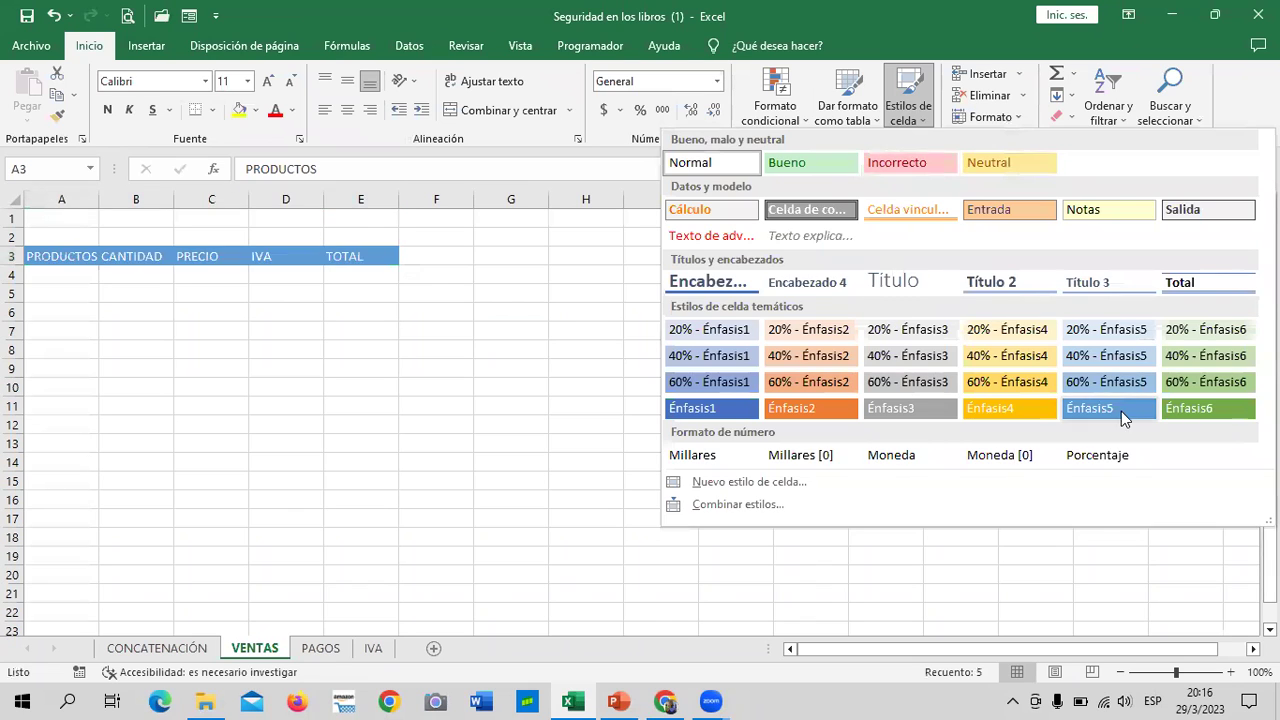
pyautogui.click(1124, 411)
pyautogui.click(86, 254)
pyautogui.moveTo(158, 256); pyautogui.dragTo(349, 428)
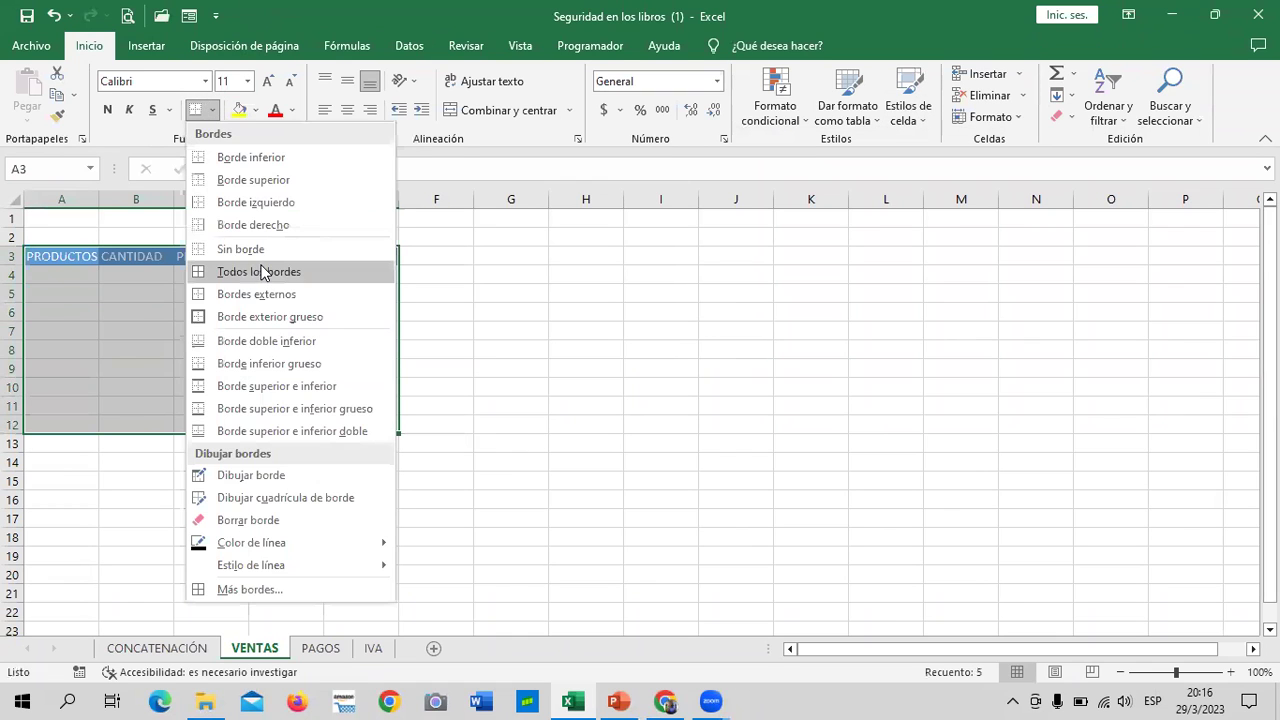
pyautogui.click(262, 271)
pyautogui.click(522, 266)
pyautogui.moveTo(45, 256); pyautogui.dragTo(355, 257)
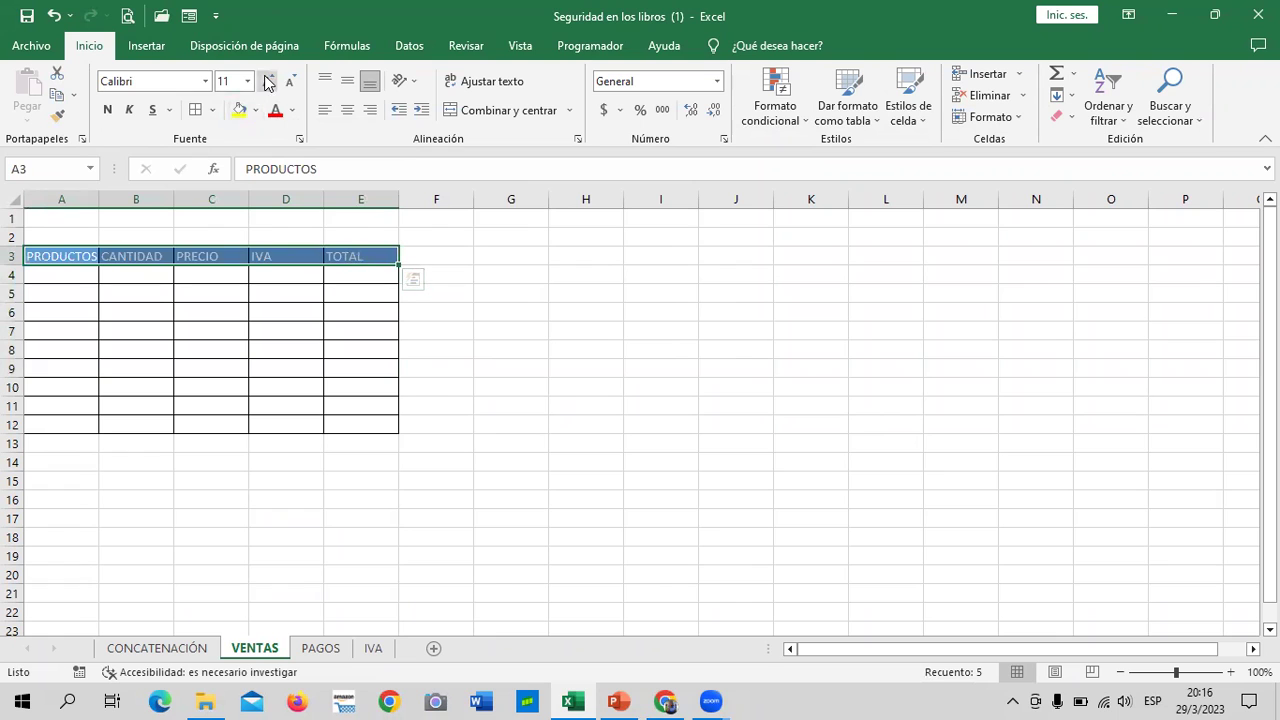
pyautogui.click(267, 81)
pyautogui.click(585, 354)
# - Set the width of columns A through E to 15
pyautogui.moveTo(98, 200); pyautogui.dragTo(115, 200)
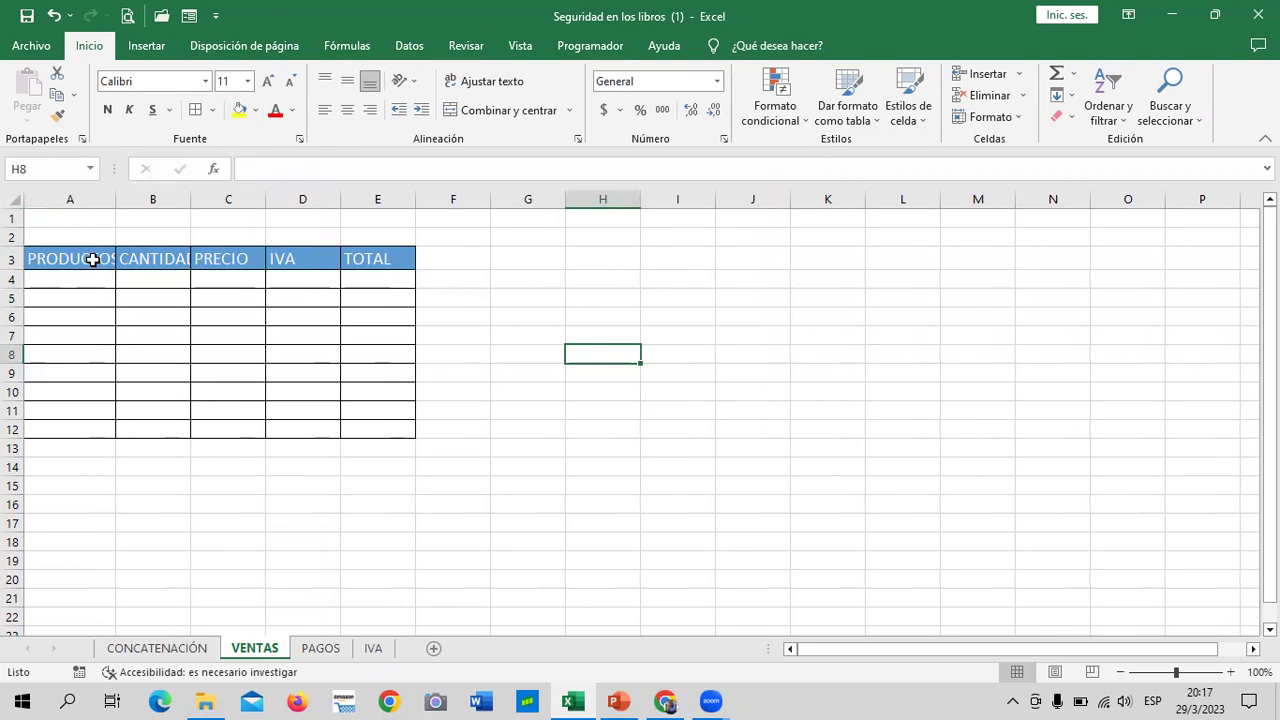
pyautogui.moveTo(94, 256); pyautogui.dragTo(323, 425)
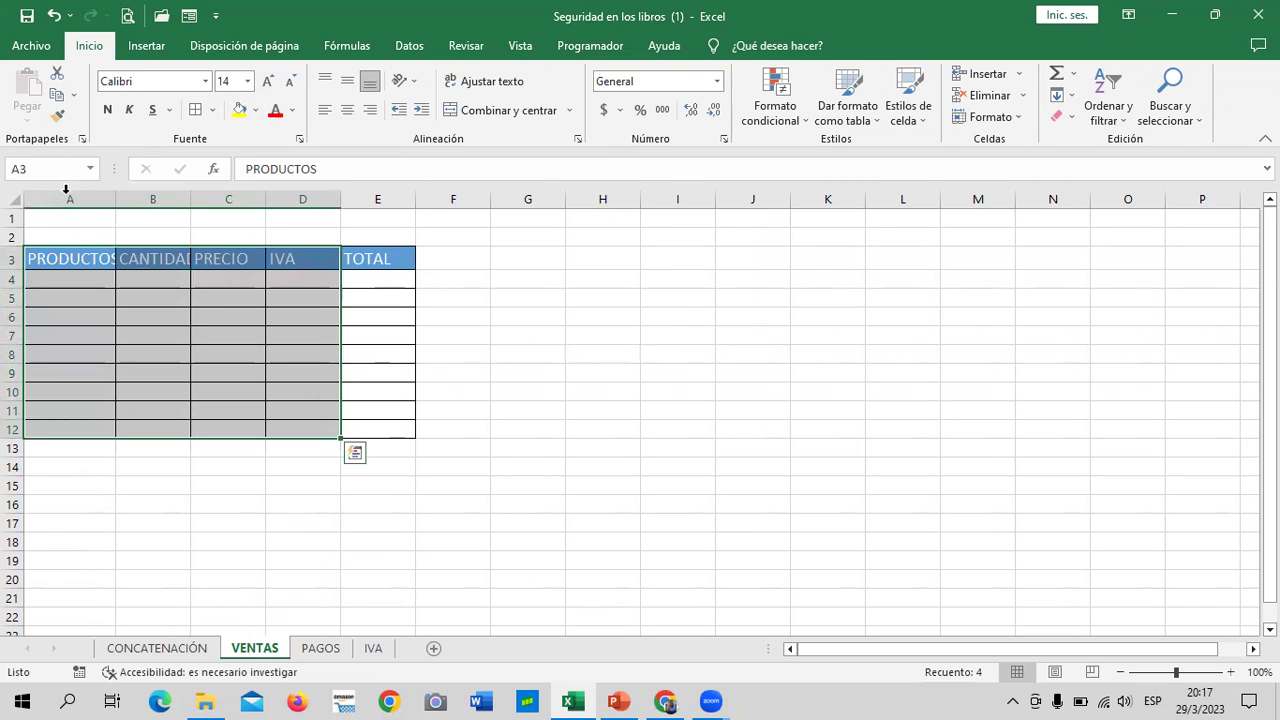
pyautogui.moveTo(62, 199); pyautogui.dragTo(373, 270)
pyautogui.rightClick(374, 275)
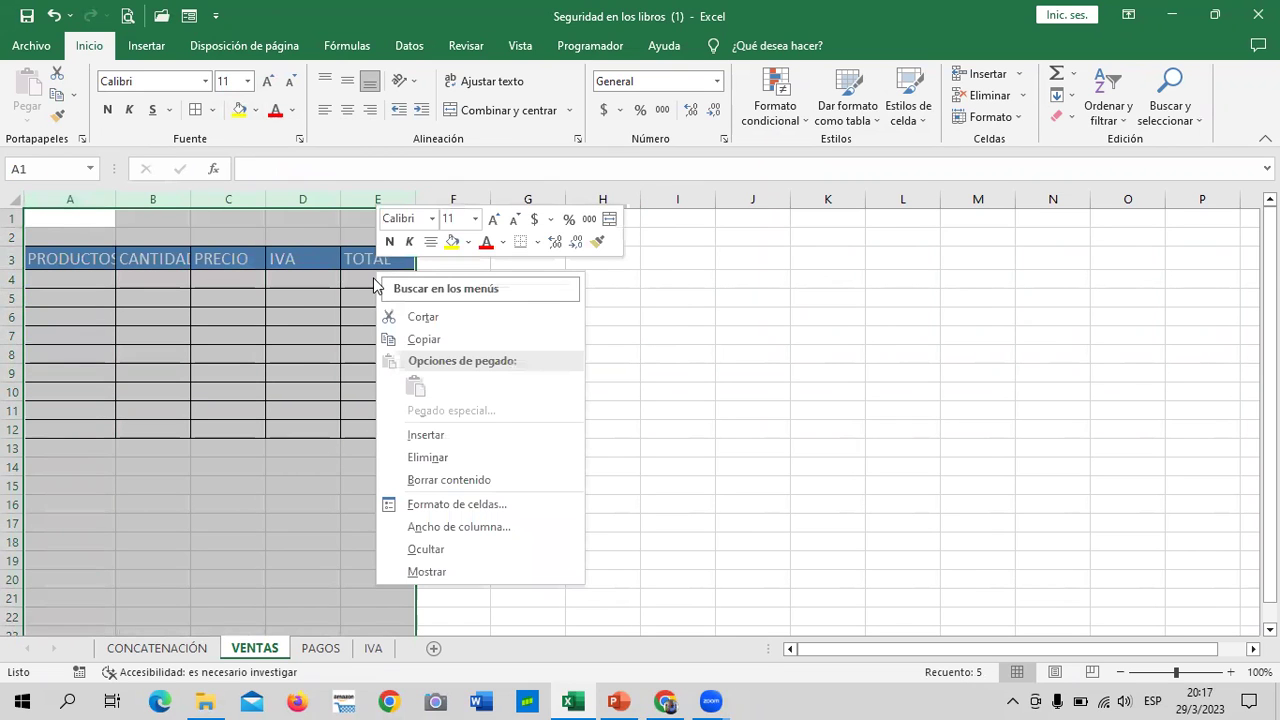
pyautogui.click(460, 526)
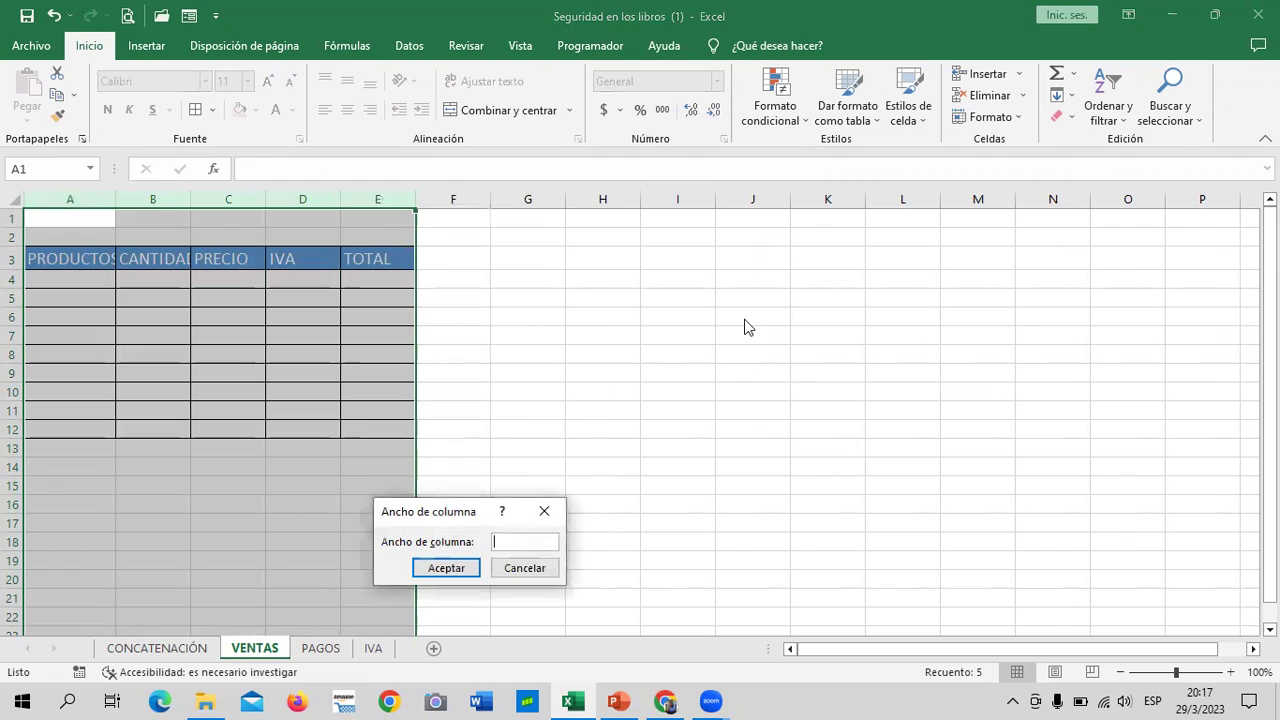
pyautogui.write('15')
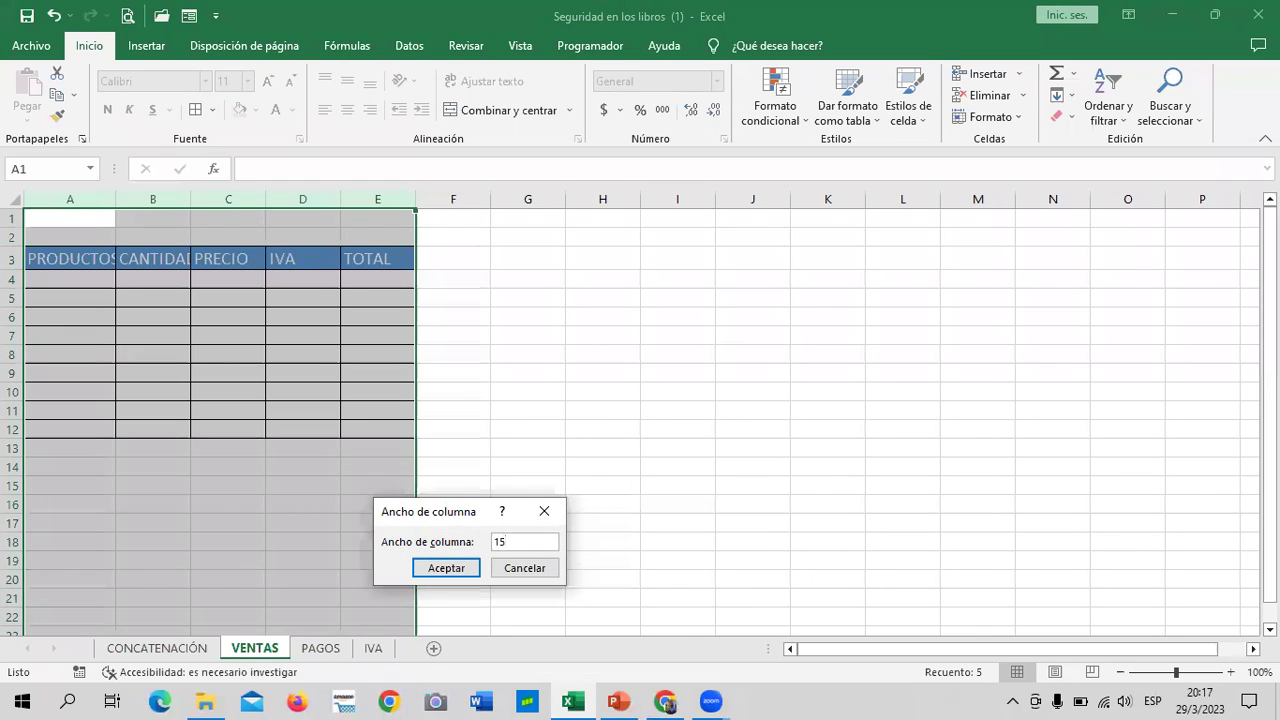
pyautogui.press('Return')
pyautogui.click(775, 391)
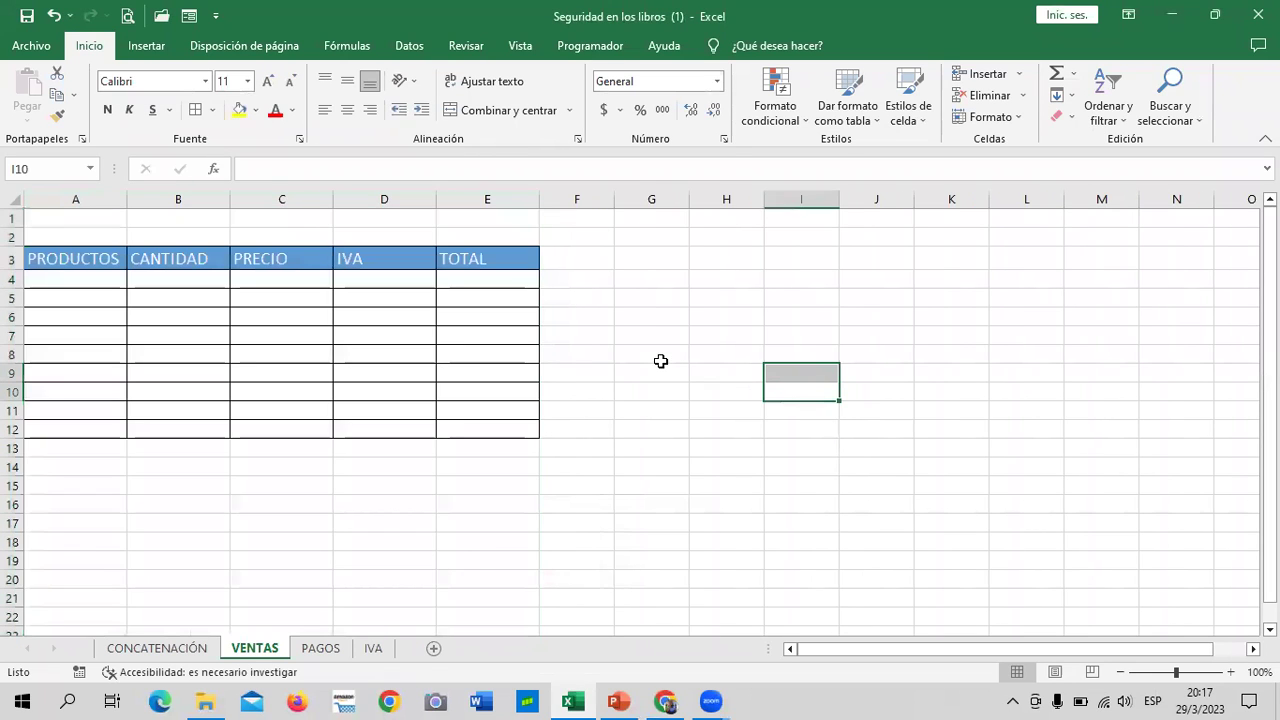
# - Enter the products MOUSE, TECLADO and MONITOR in cells A4 to A6
pyautogui.click(99, 281)
pyautogui.write('MOUSE')
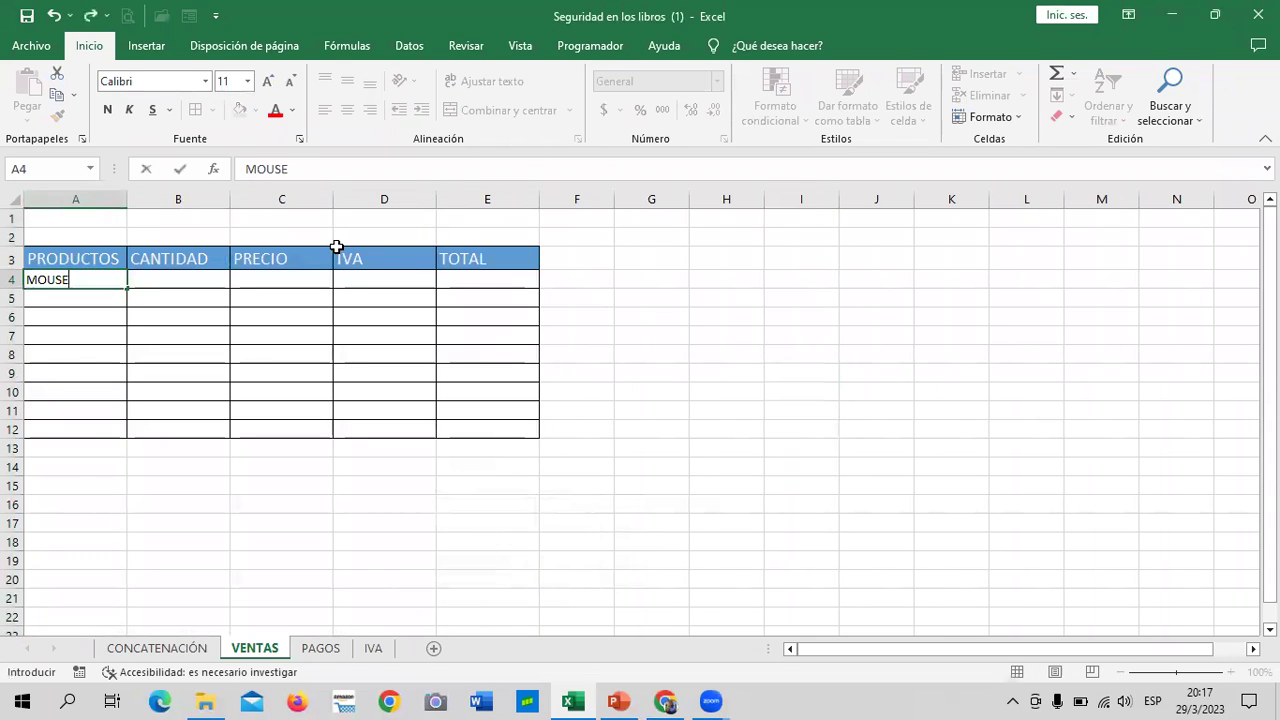
pyautogui.press('Return')
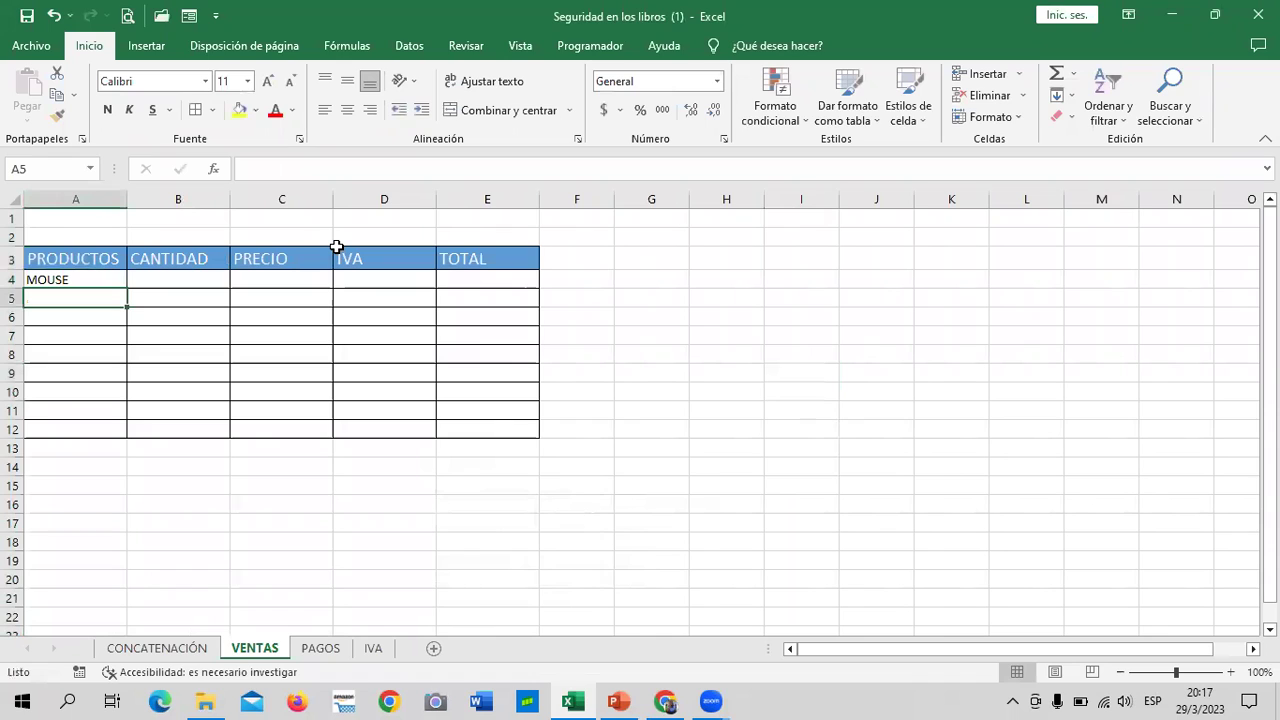
pyautogui.write('TEVCLADO')
pyautogui.press('BackSpace')
pyautogui.press('BackSpace')
pyautogui.press('BackSpace')
pyautogui.press('BackSpace')
pyautogui.press('BackSpace')
pyautogui.press('BackSpace')
pyautogui.write('CALDO')
pyautogui.press('BackSpace')
pyautogui.press('BackSpace')
pyautogui.press('BackSpace')
pyautogui.press('BackSpace')
pyautogui.write('LADO')
pyautogui.press('Return')
pyautogui.write('MONITOR')
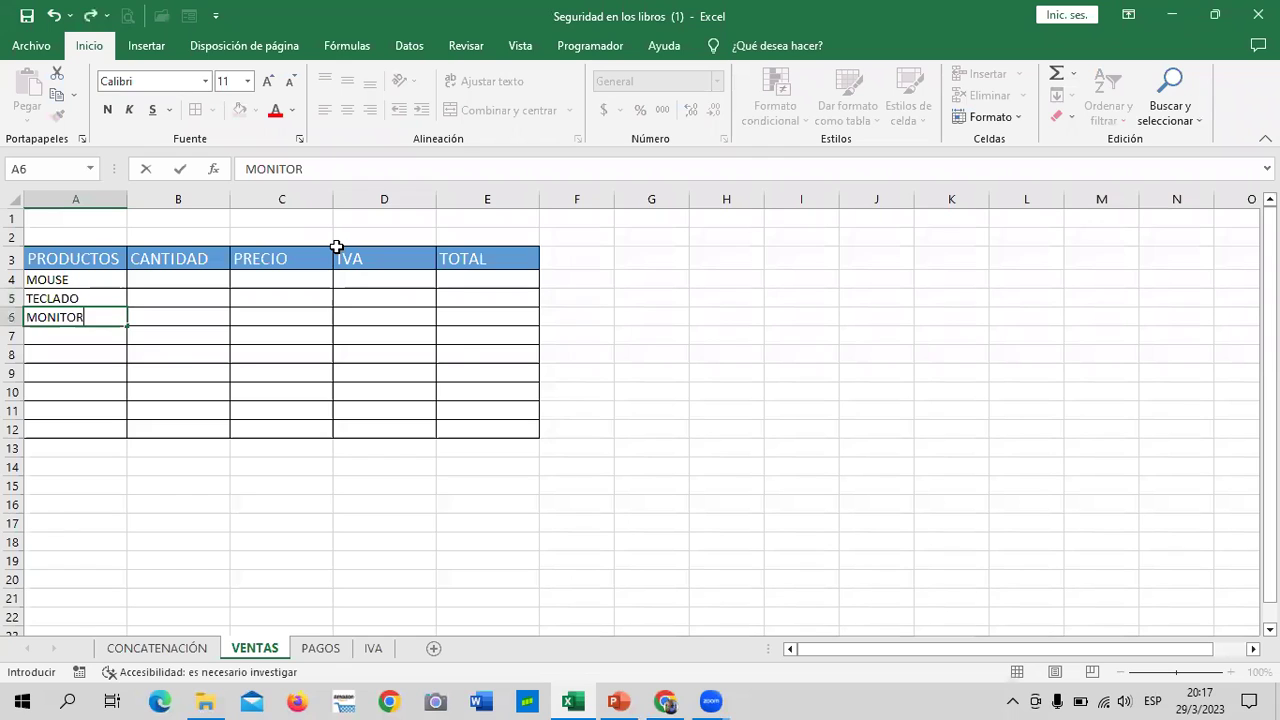
pyautogui.press('Return')
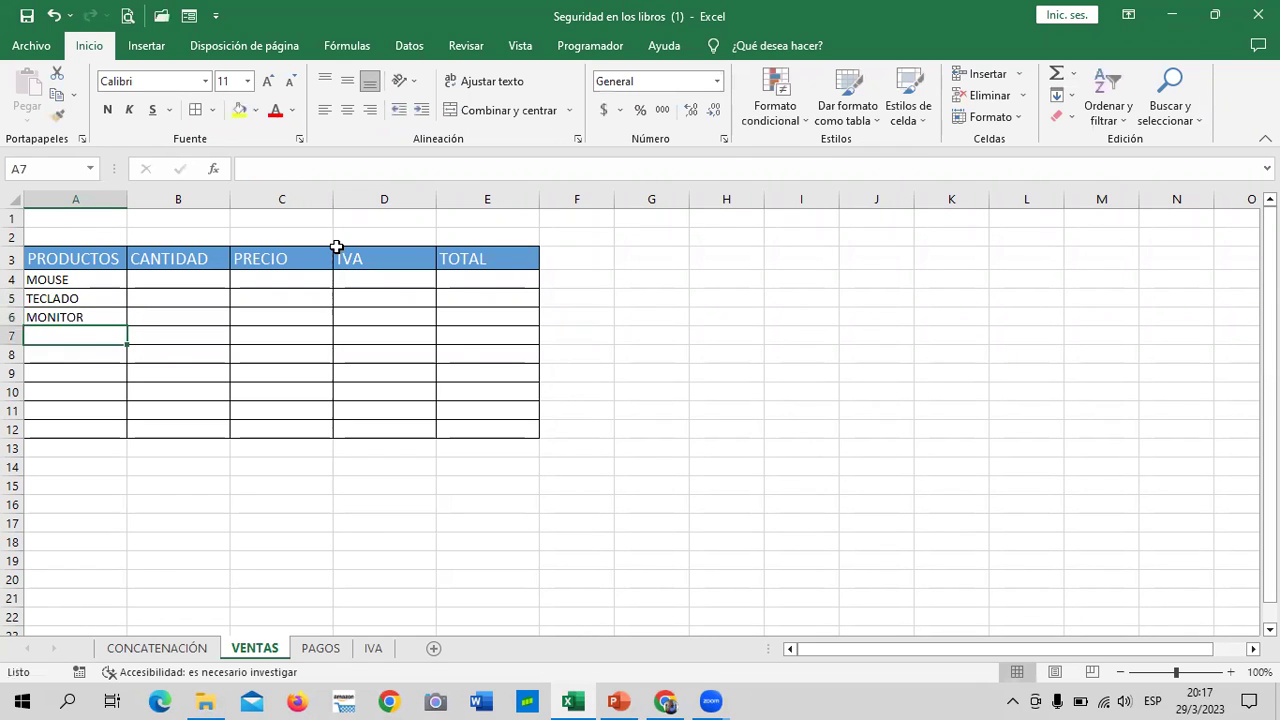
# - Enter the products IMPRESOR, QUEMADOR and MEMORIAS USB in cells A7 to A9
pyautogui.write('IMPRESOR')
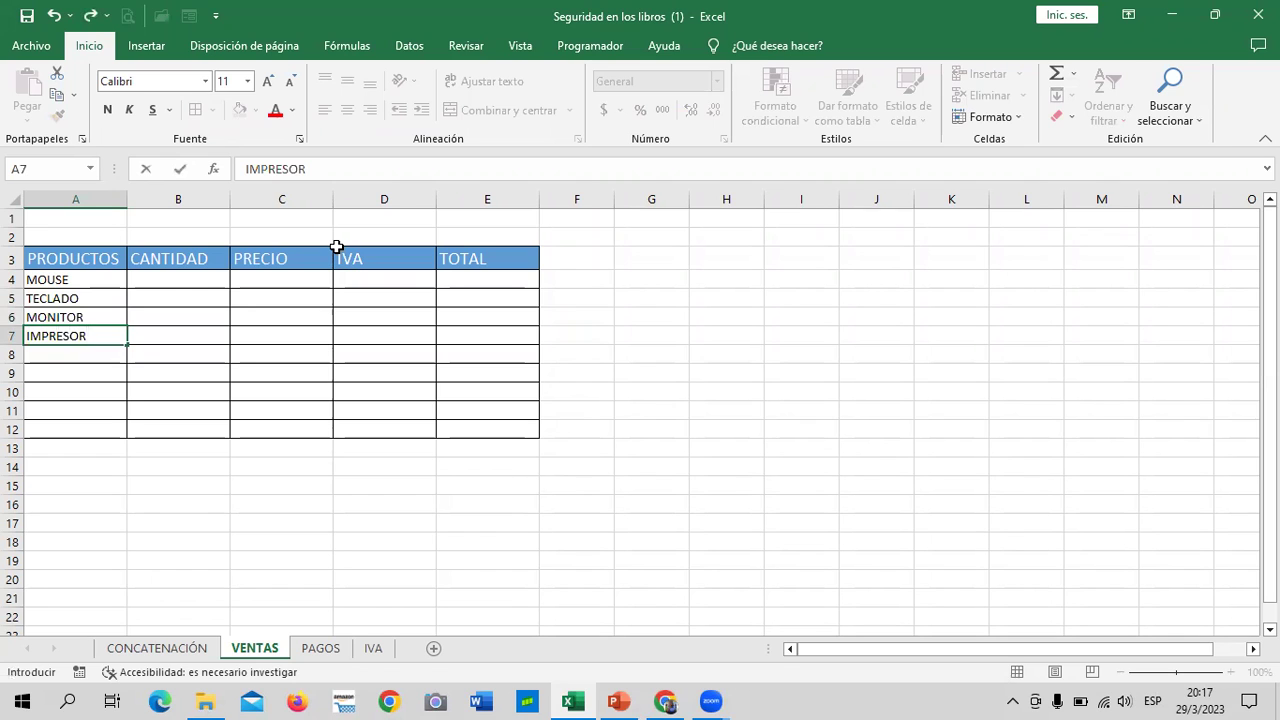
pyautogui.press('Return')
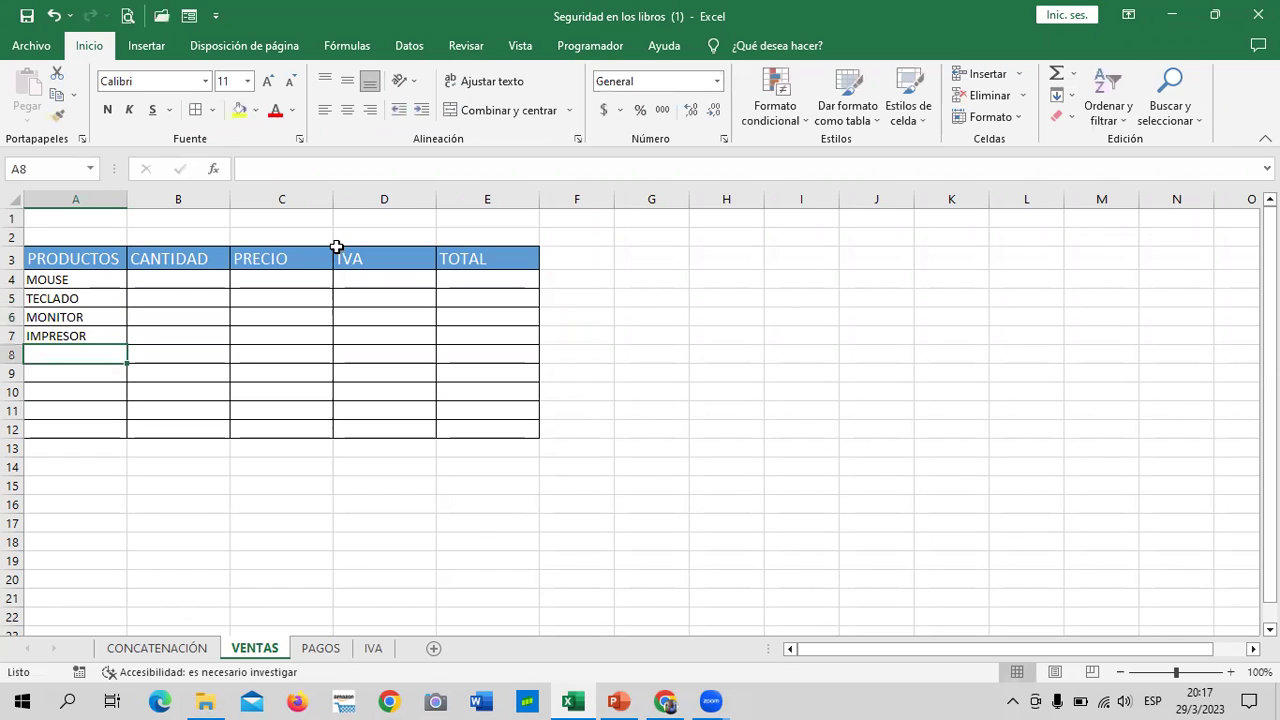
pyautogui.write('QUEMADOR')
pyautogui.press('Return')
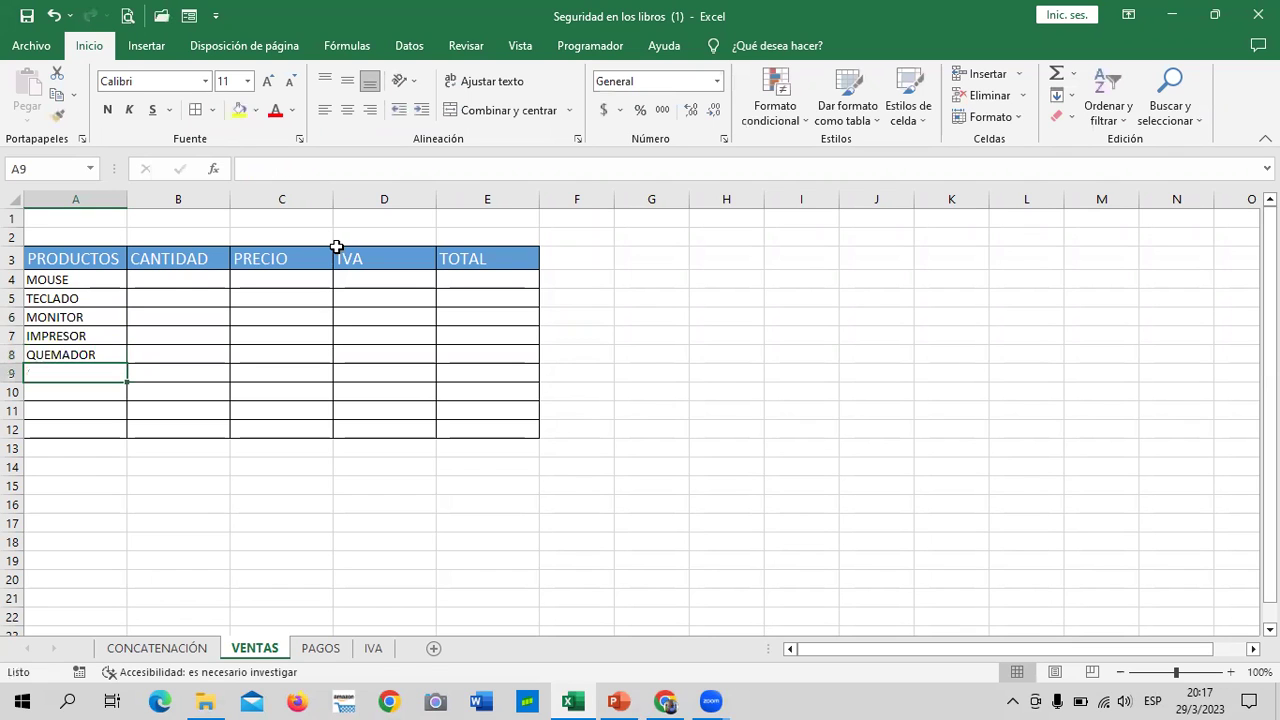
pyautogui.write('MO')
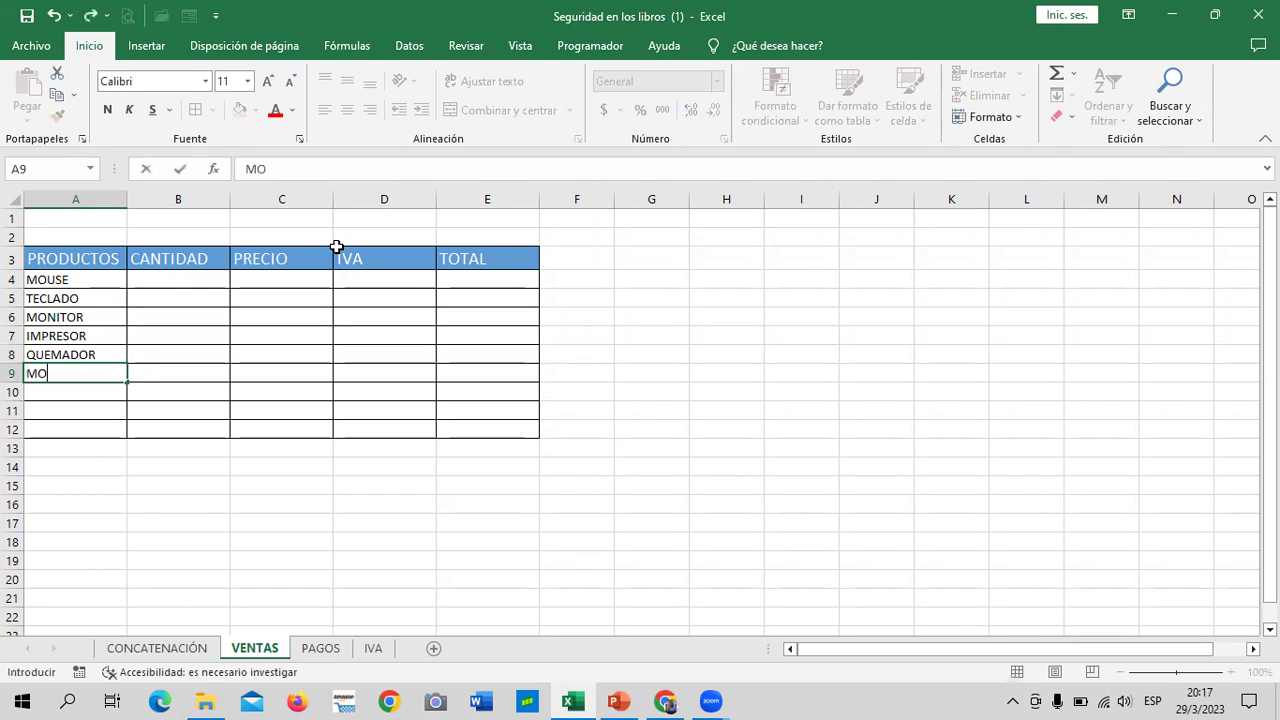
pyautogui.press('BackSpace')
pyautogui.write('EMORIAS USB')
pyautogui.press('Return')
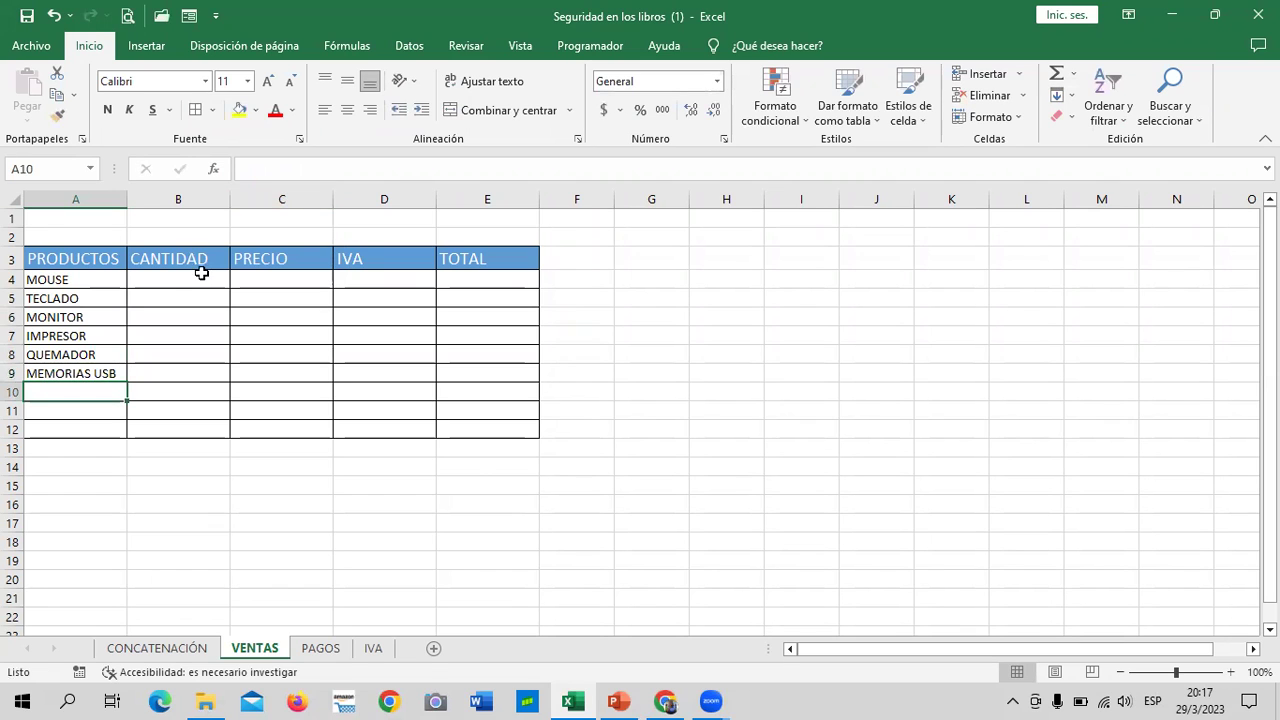
pyautogui.click(203, 282)
# - Enter quantities 44, 25 and 50 for MOUSE, TECLADO and MONITOR in B4:B6
pyautogui.write('44')
pyautogui.press('Return')
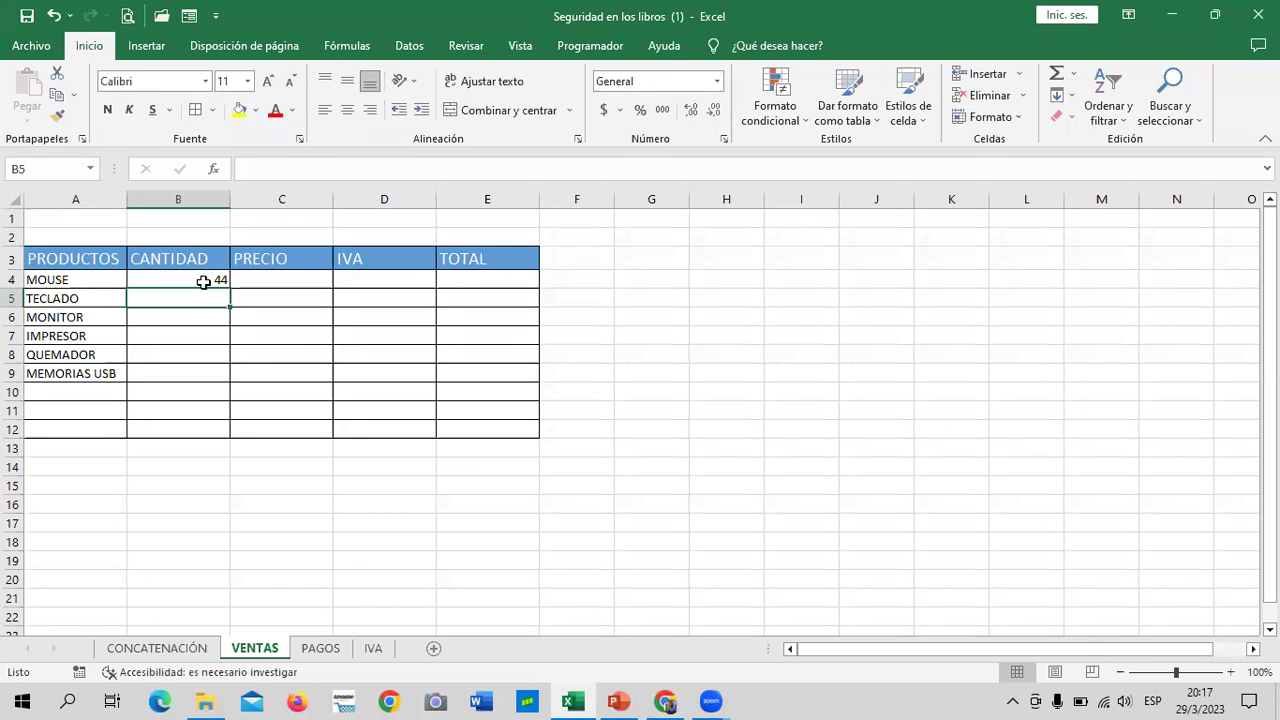
pyautogui.write('25')
pyautogui.press('Return')
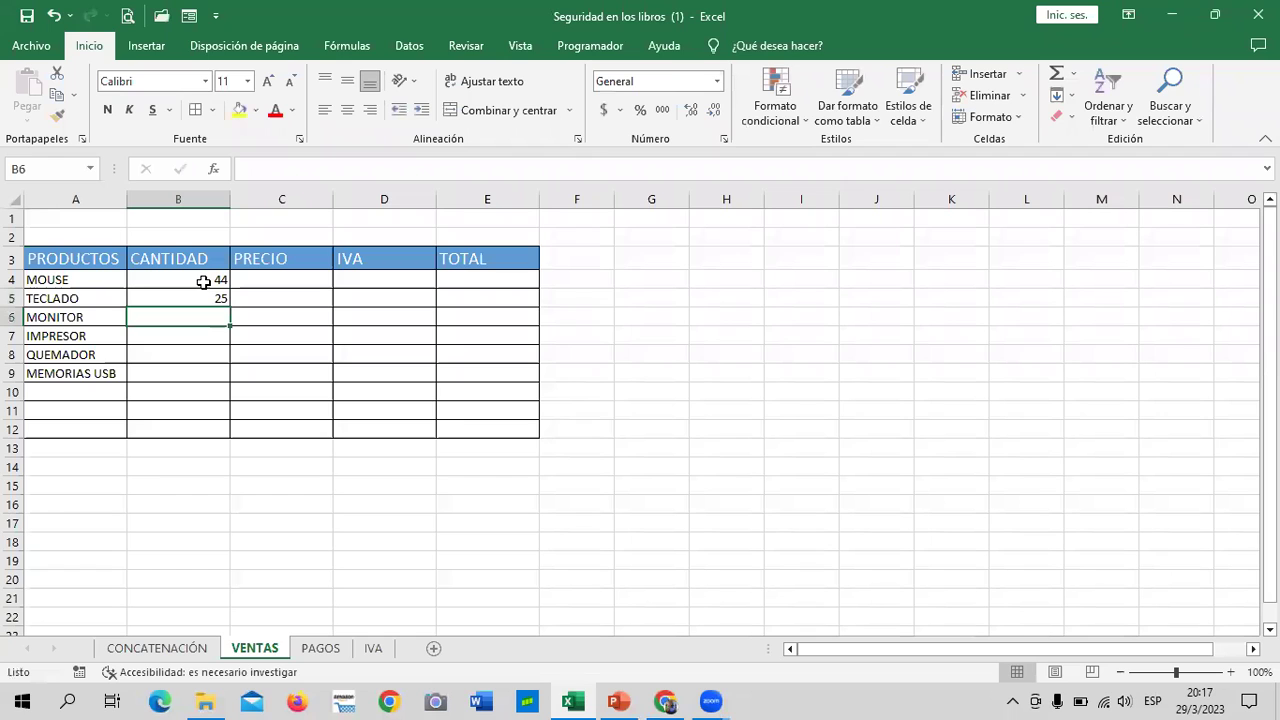
pyautogui.write('88')
pyautogui.press('BackSpace')
pyautogui.press('BackSpace')
pyautogui.write('50')
pyautogui.press('Return')
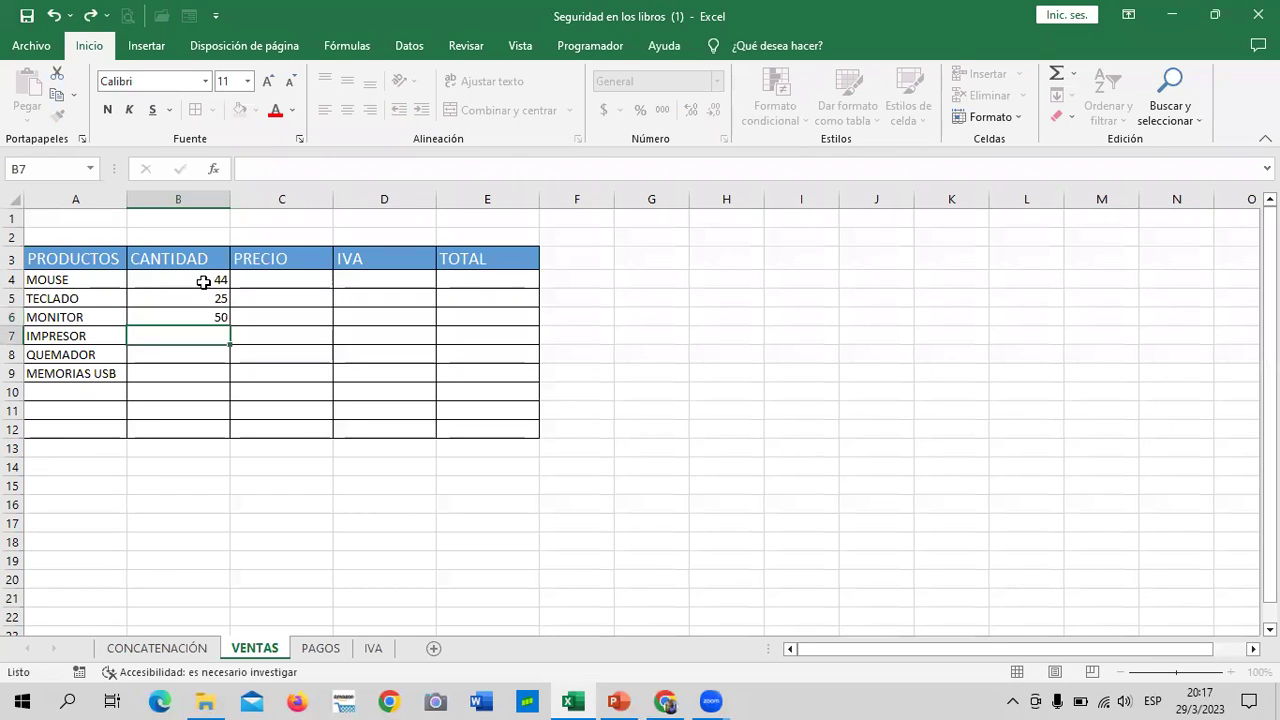
# - Enter quantities 35, 10 and 100 in B7:B9 and zoom the sheet to 110%
pyautogui.write('35')
pyautogui.press('Return')
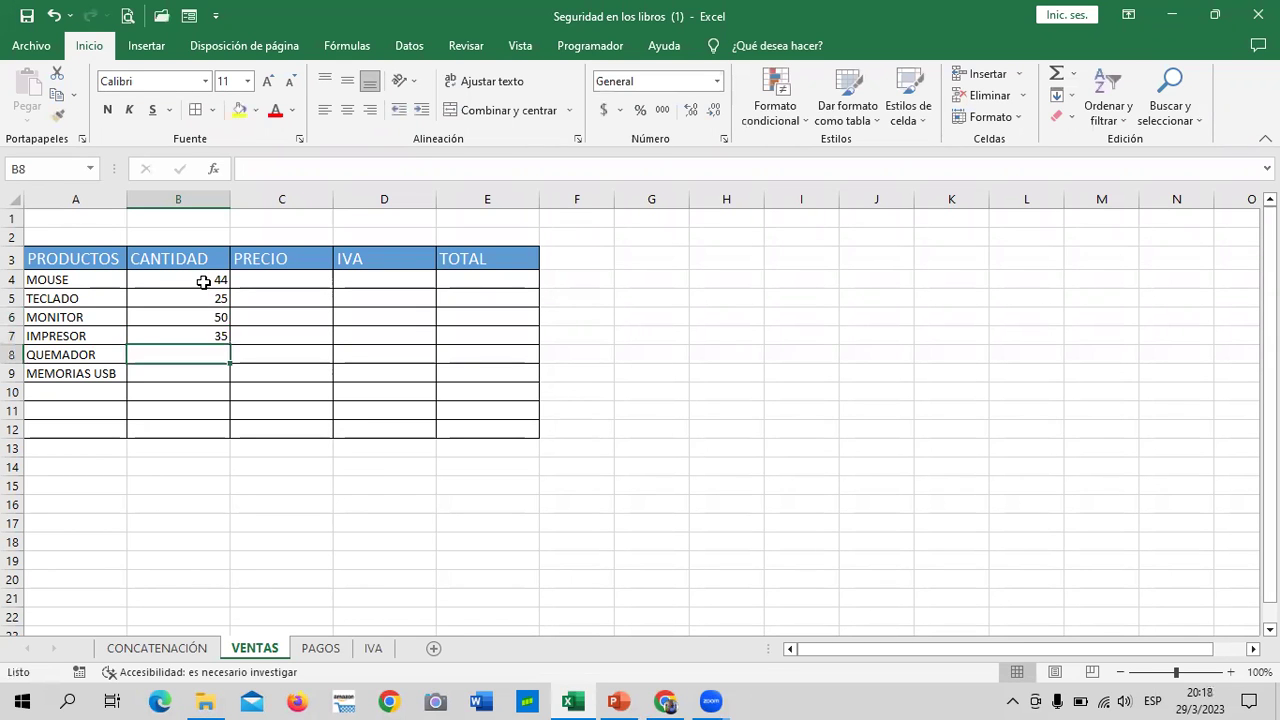
pyautogui.write('10')
pyautogui.press('Return')
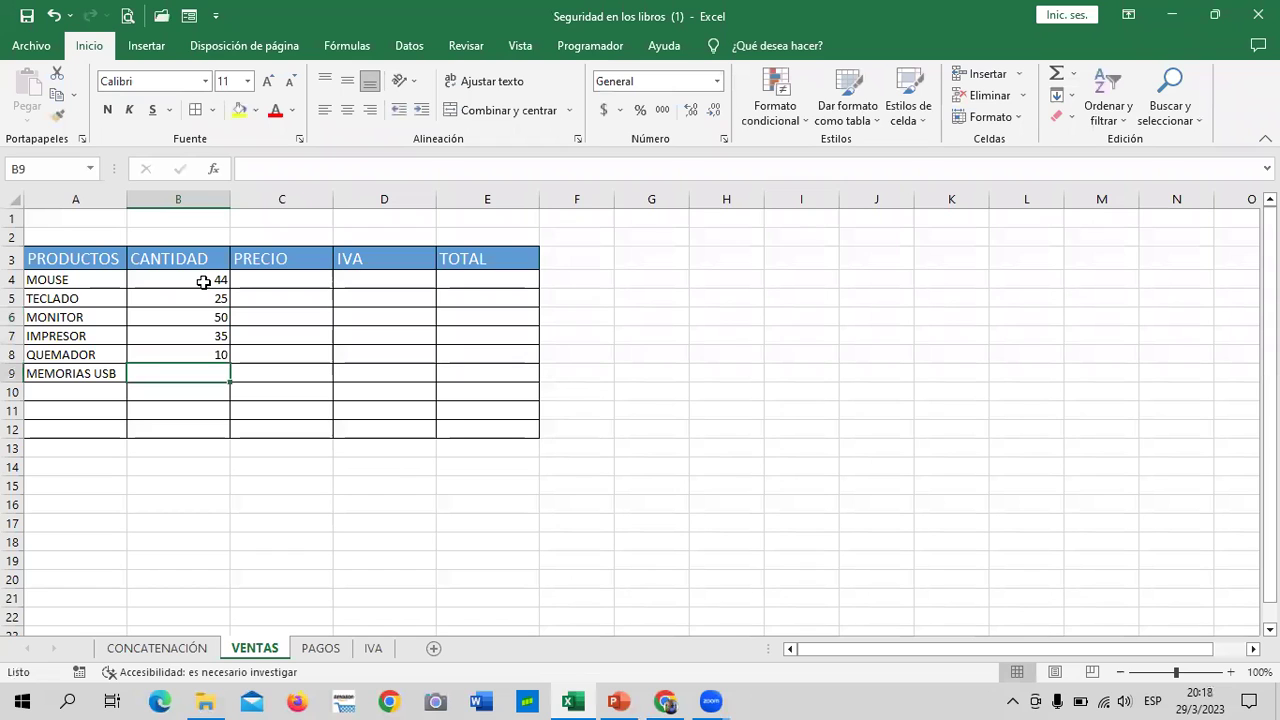
pyautogui.write('100')
pyautogui.press('Return')
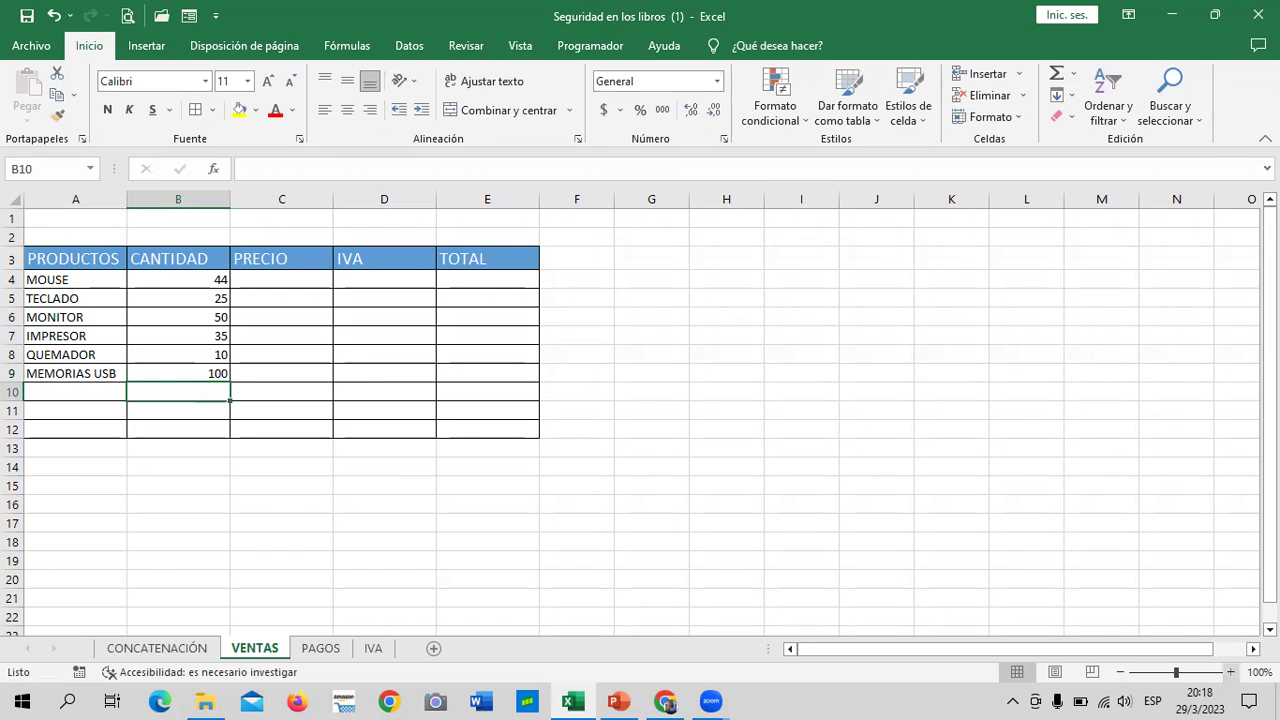
pyautogui.click(1230, 672)
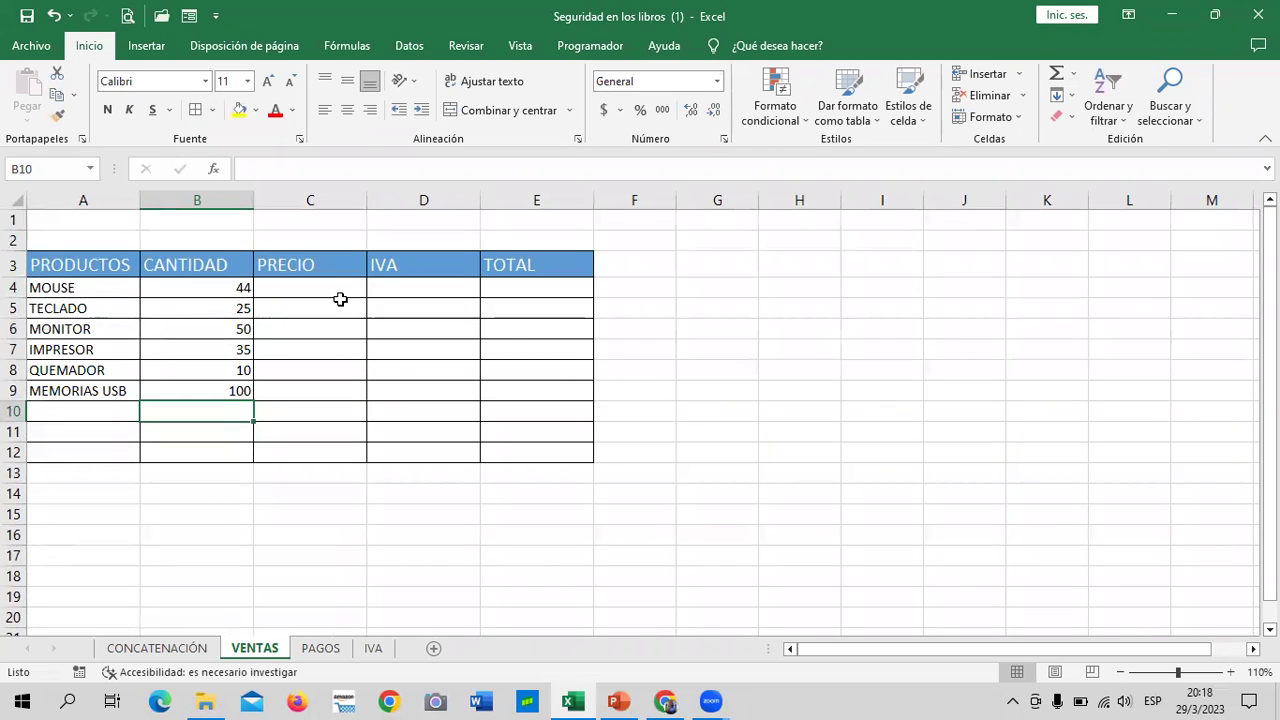
# - Apply accounting currency format to C4:E12 and center the header row labels
pyautogui.moveTo(331, 289); pyautogui.dragTo(546, 460)
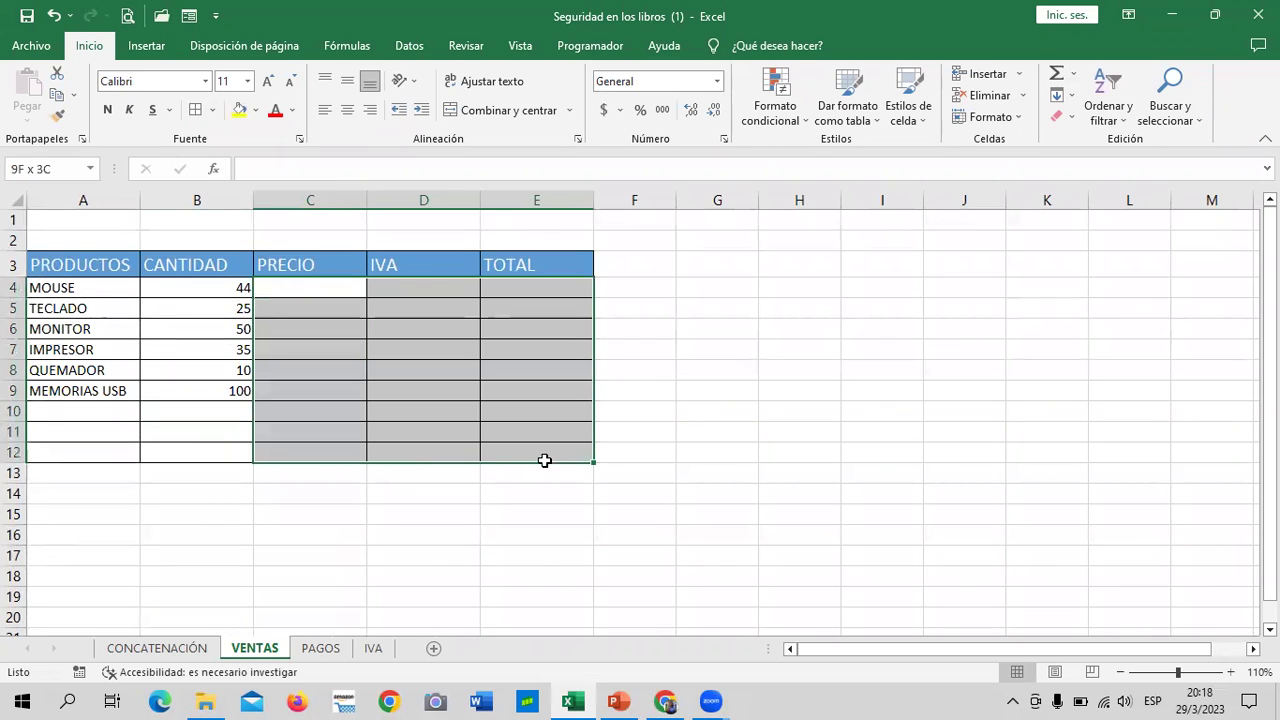
pyautogui.click(603, 115)
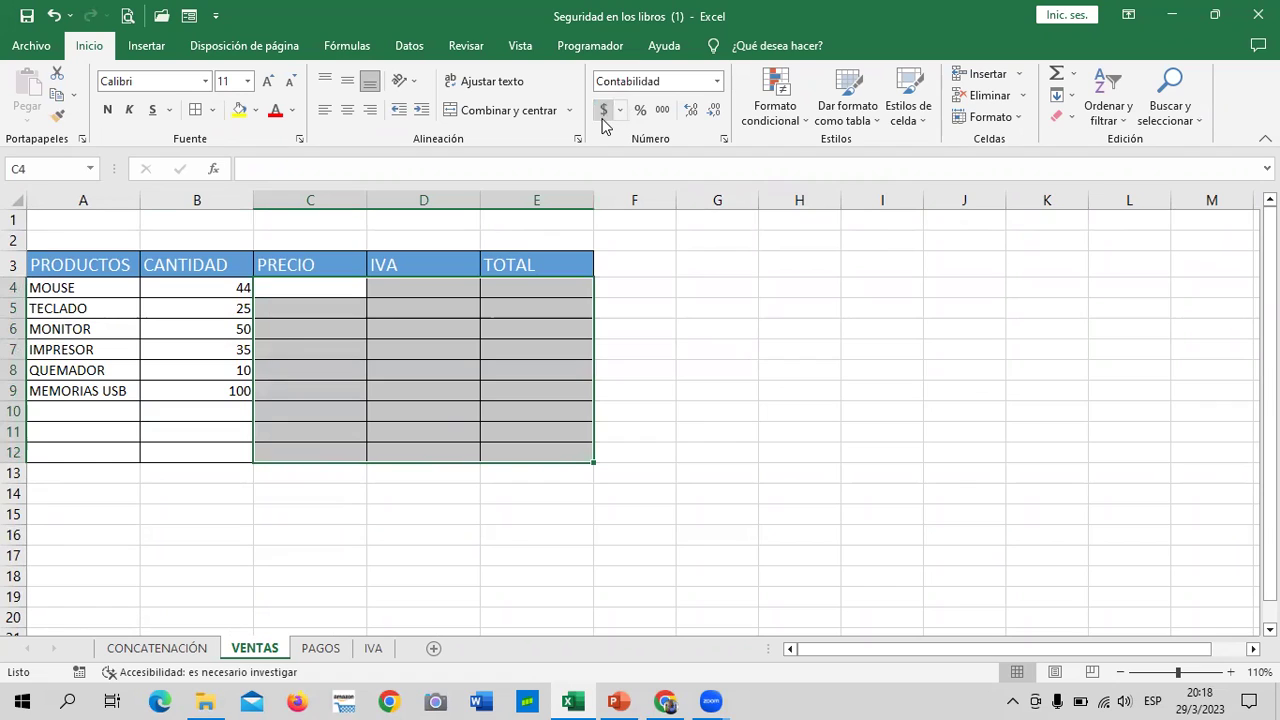
pyautogui.click(685, 388)
pyautogui.moveTo(105, 265)
pyautogui.mouseDown()
pyautogui.moveTo(385, 283)
pyautogui.moveTo(508, 274)
pyautogui.mouseUp()
pyautogui.click(347, 110)
# - Enter price 6 for MOUSE and 10 for TECLADO, replacing a mistyped 80 in C5
pyautogui.click(420, 330)
pyautogui.click(330, 290)
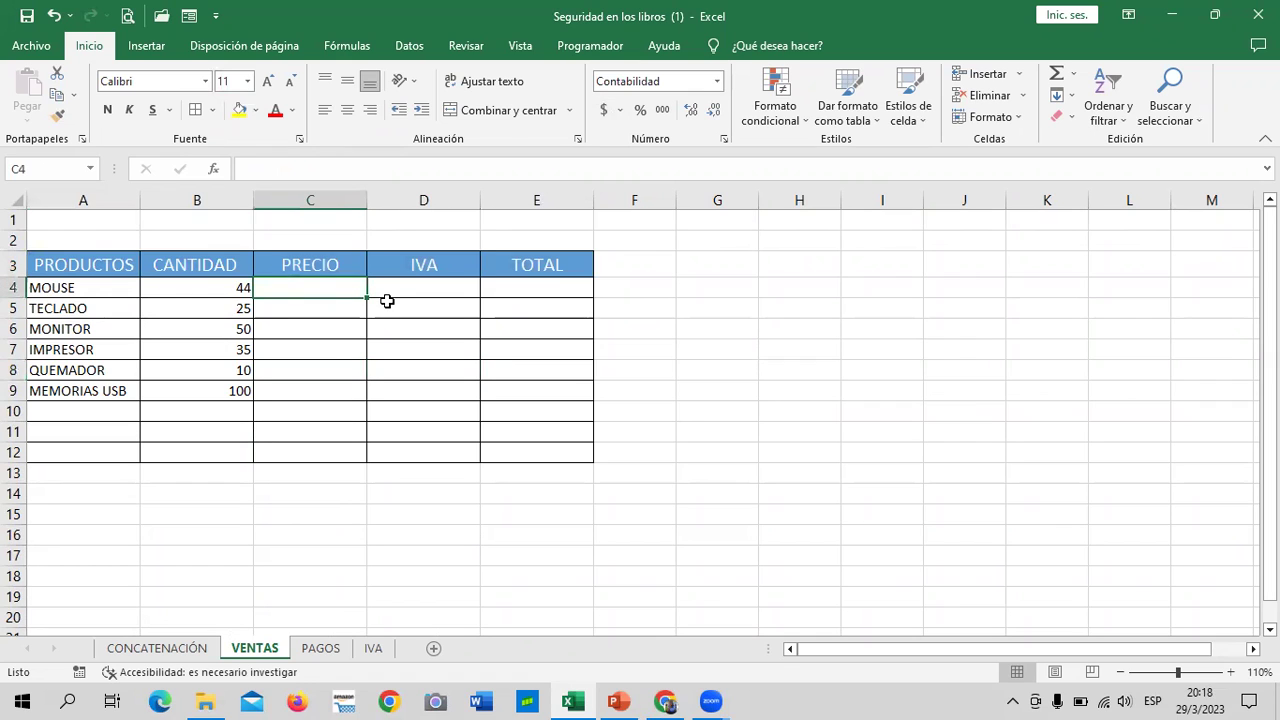
pyautogui.write('6')
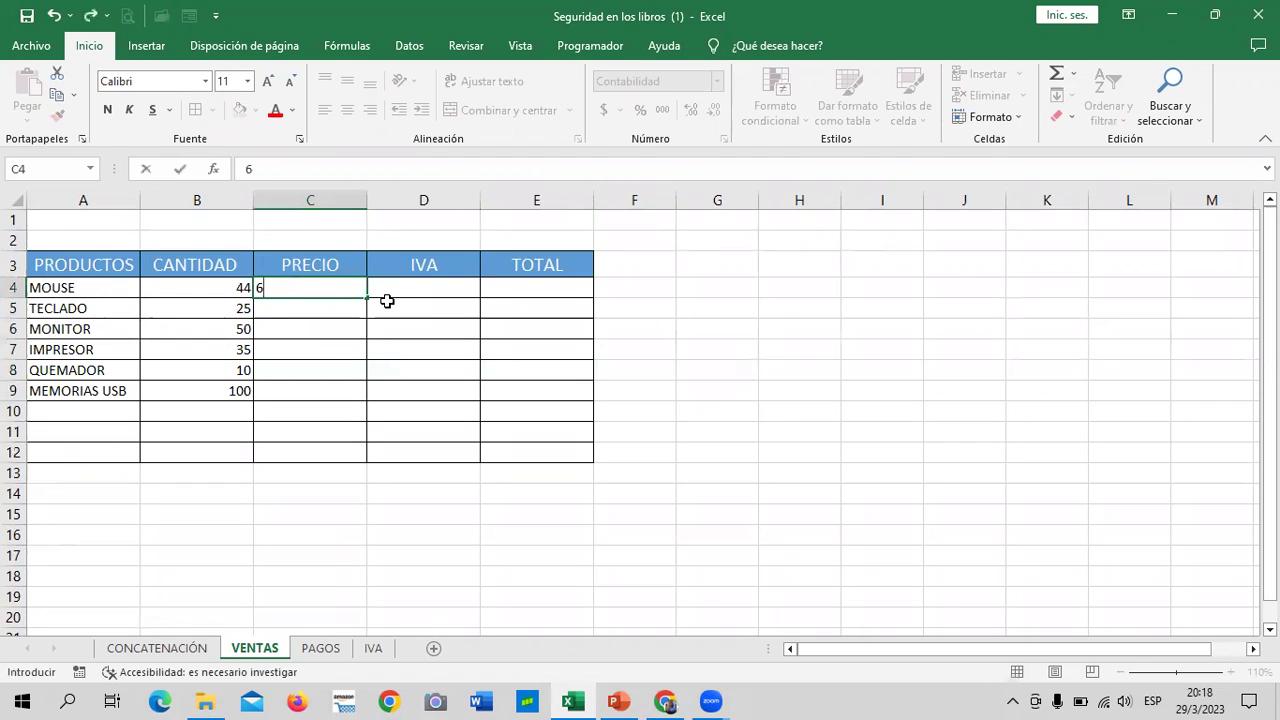
pyautogui.press('Return')
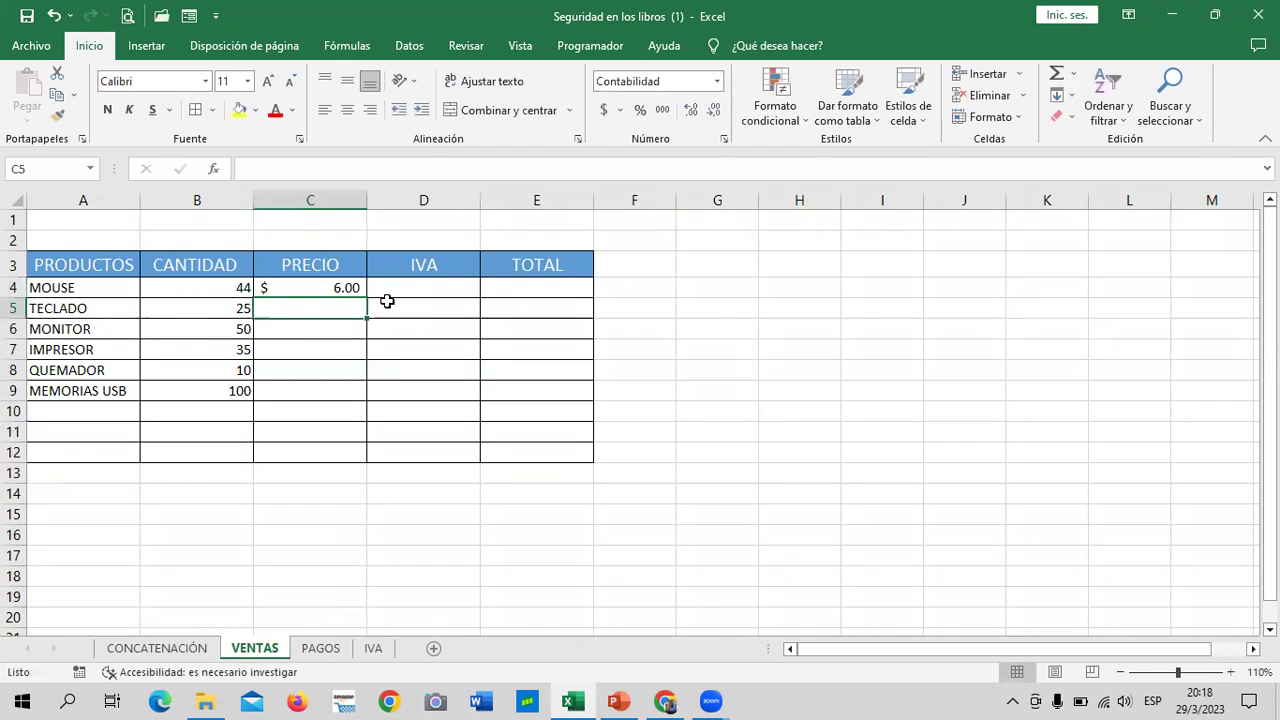
pyautogui.write('80')
pyautogui.press('Return')
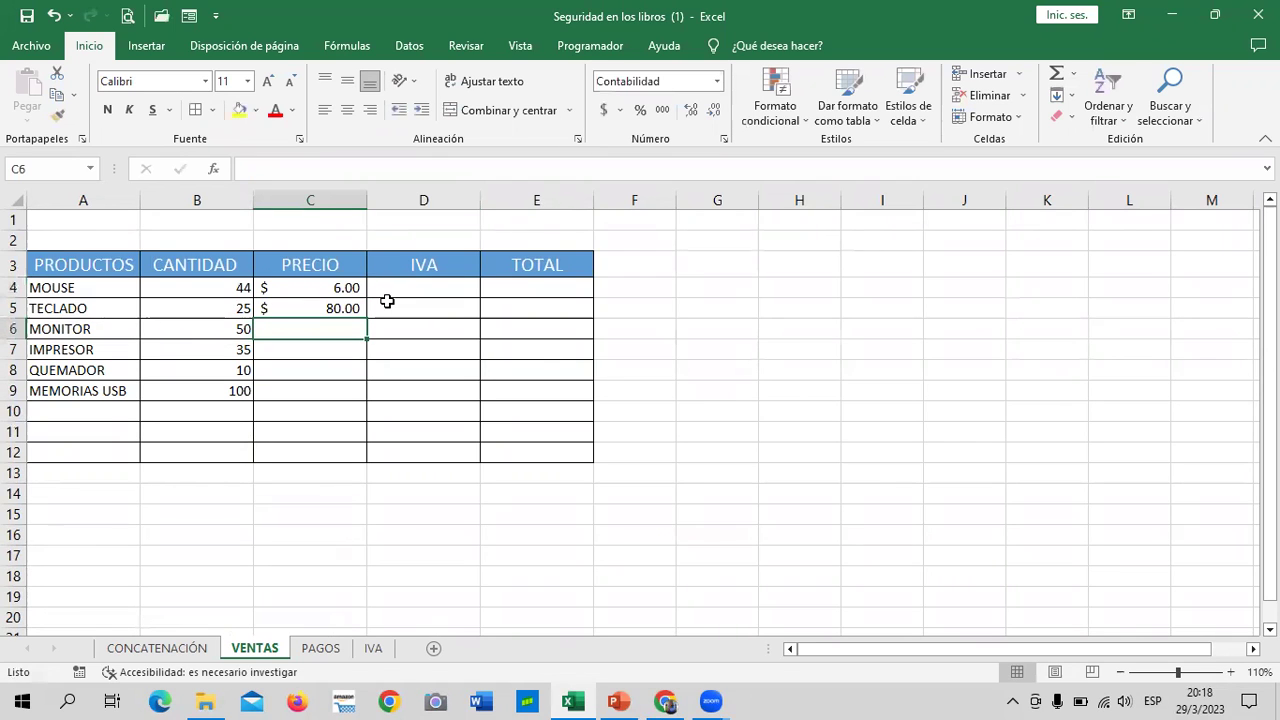
pyautogui.click(340, 310)
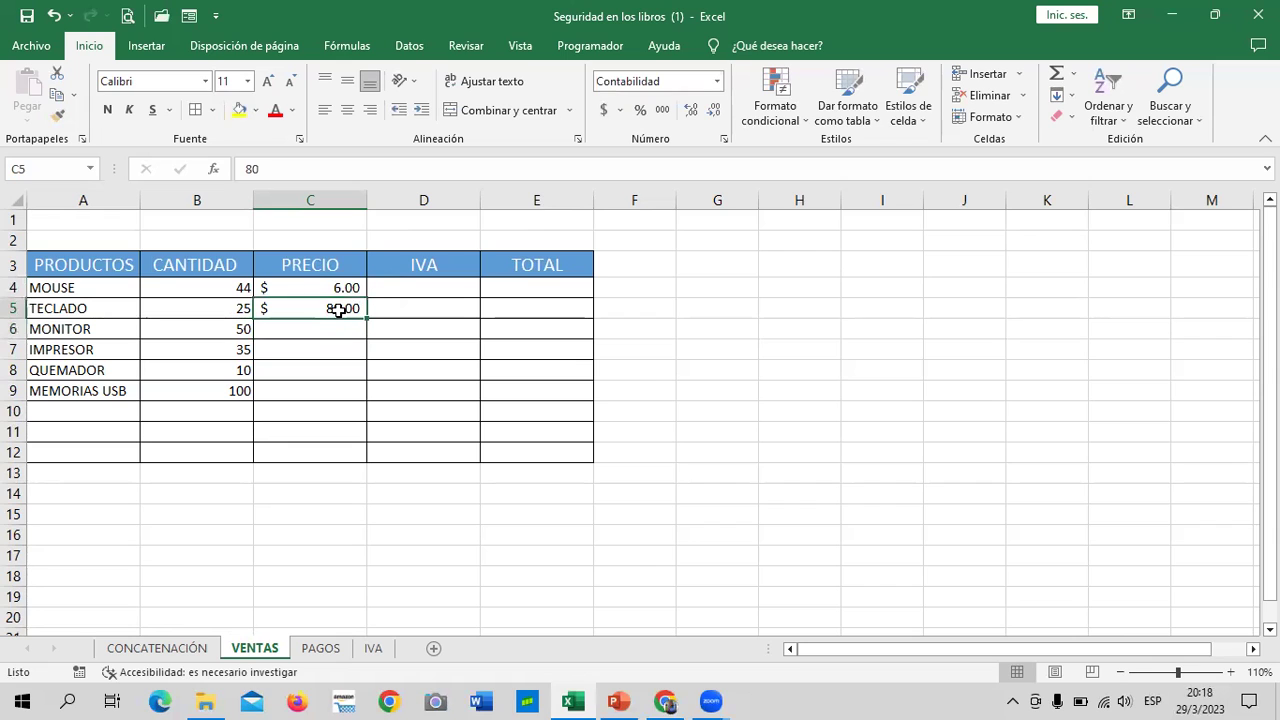
pyautogui.press('Delete')
pyautogui.write('10')
pyautogui.press('Return')
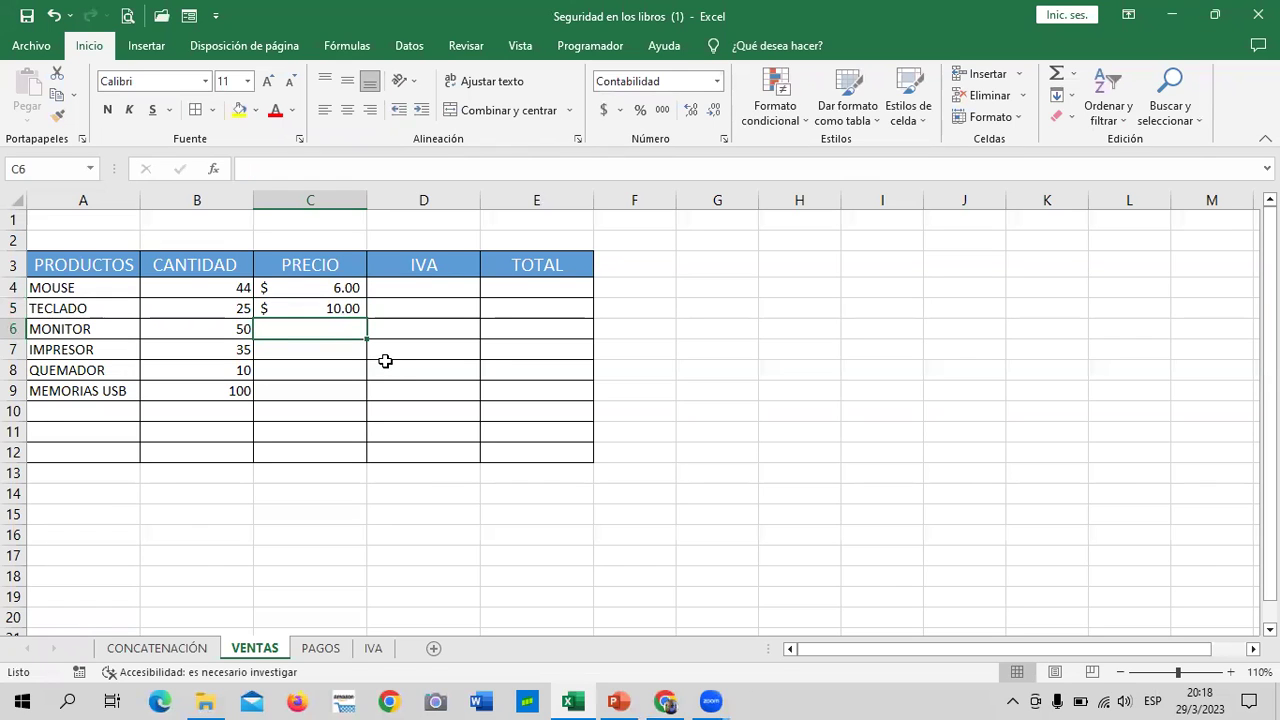
# - Enter prices 80, 35, 25 and 6 for MONITOR, IMPRESOR, QUEMADOR and MEMORIAS USB
pyautogui.write('80')
pyautogui.press('Return')
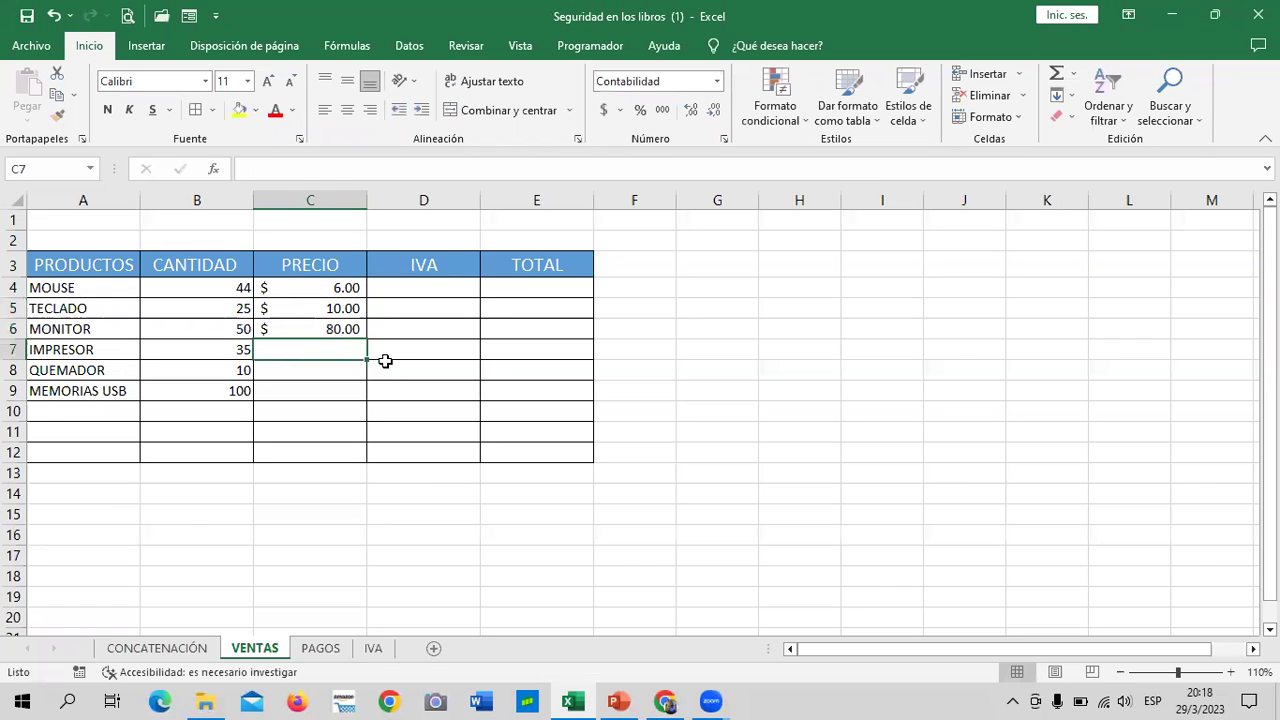
pyautogui.write('35')
pyautogui.press('Return')
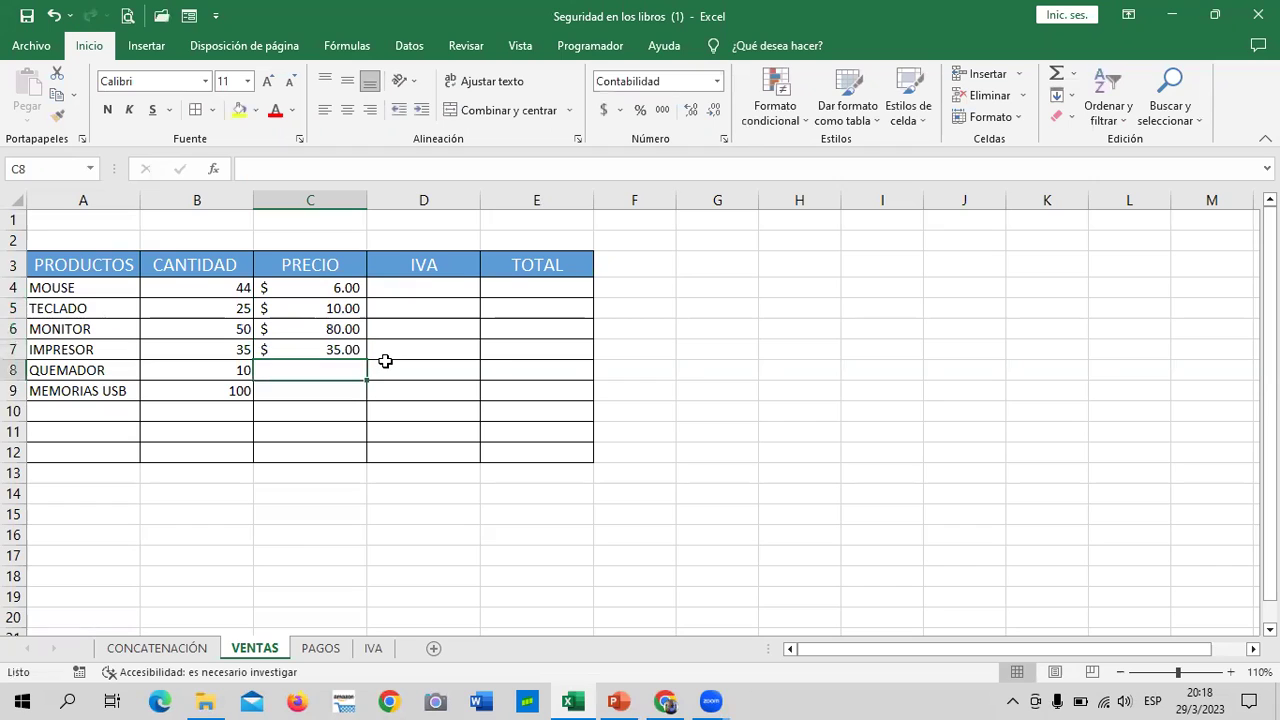
pyautogui.write('25')
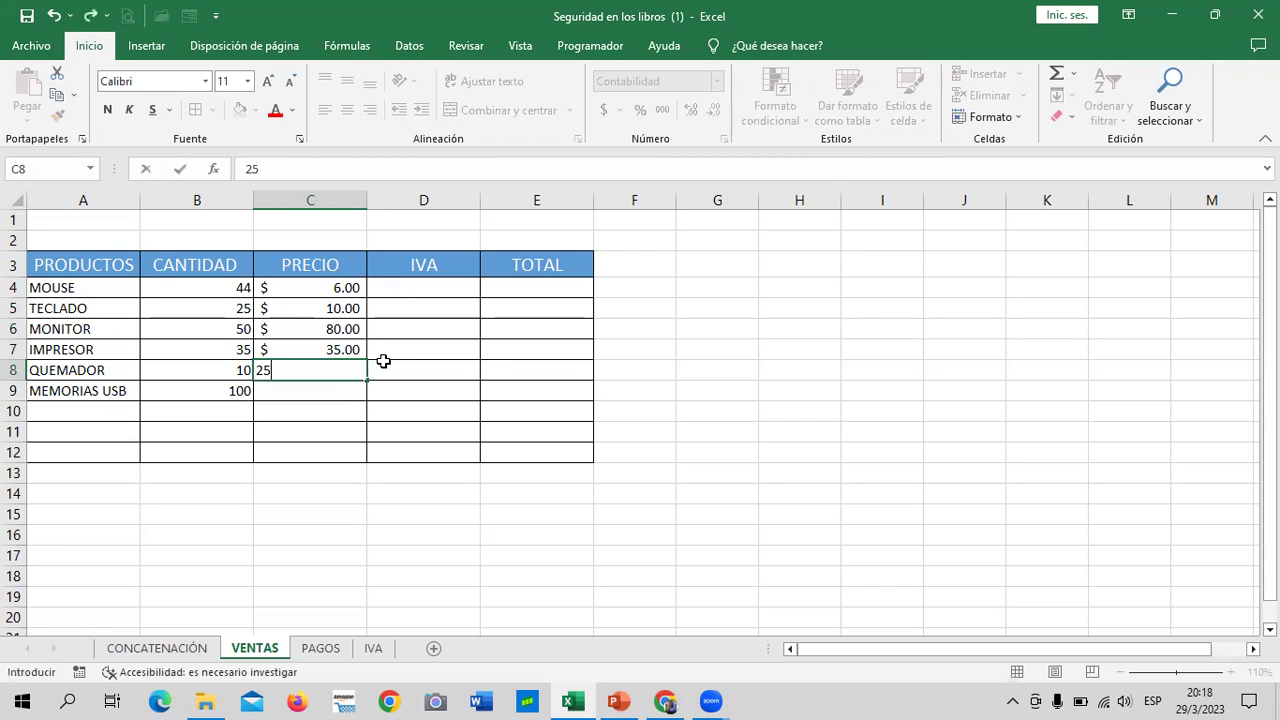
pyautogui.press('Return')
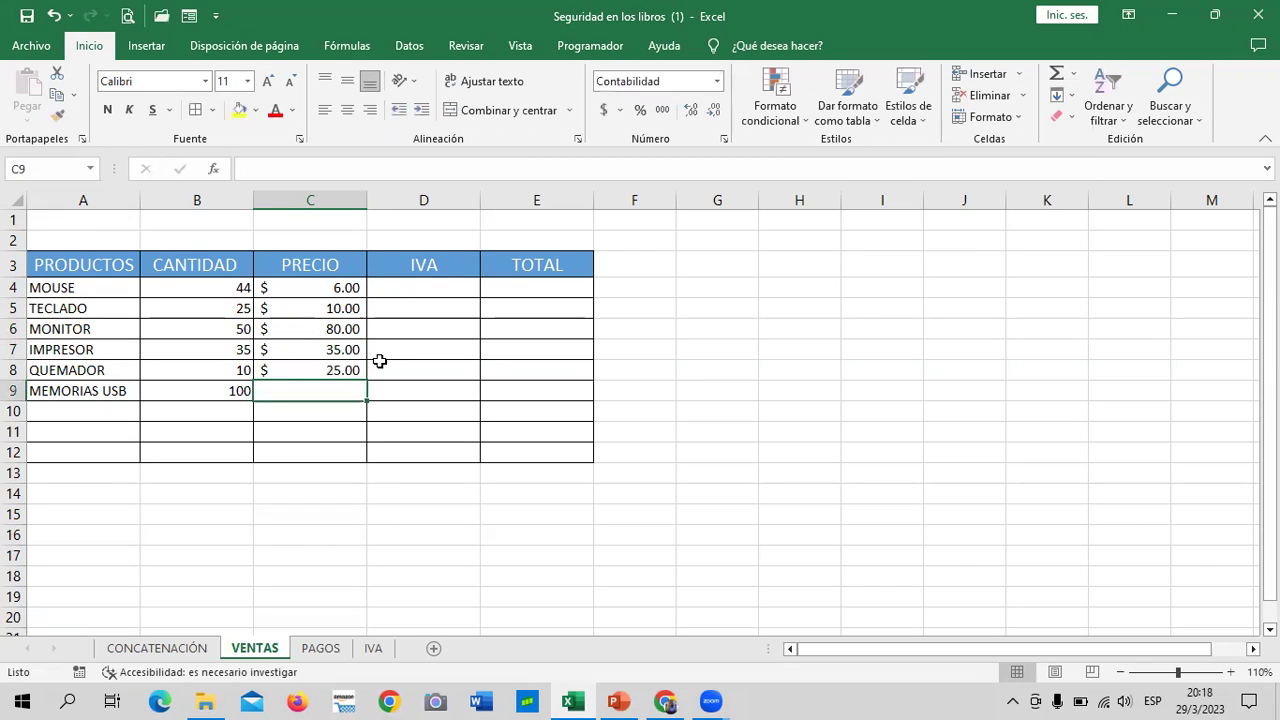
pyautogui.write('6')
pyautogui.press('Return')
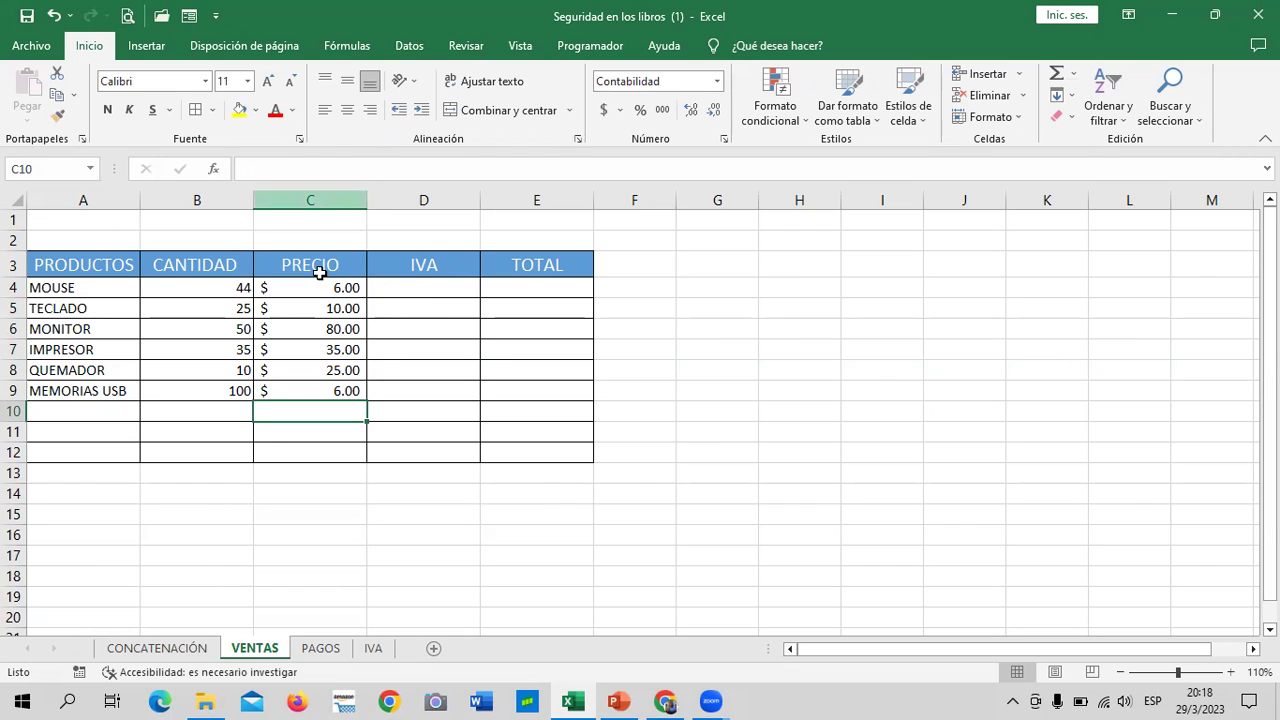
# - Enter =(B4*C4)*13% in D4 to compute the MOUSE IVA
pyautogui.click(417, 284)
pyautogui.write('=')
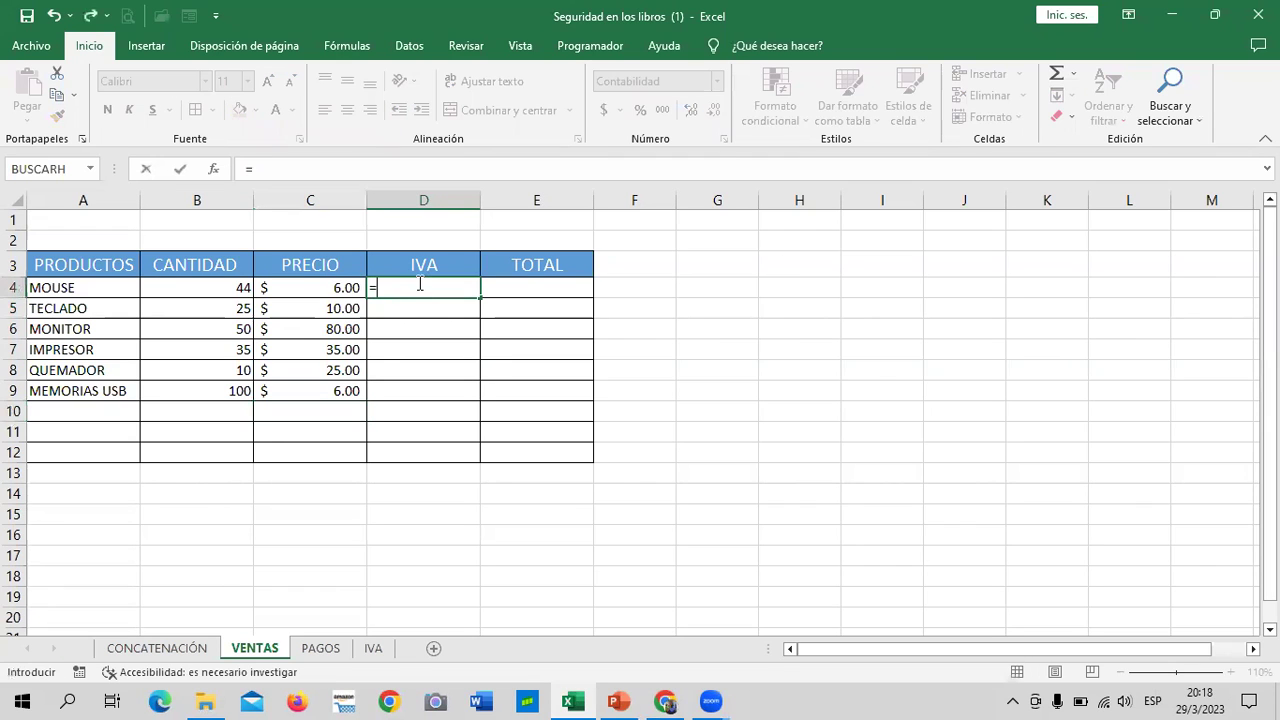
pyautogui.write('(')
pyautogui.click(233, 285)
pyautogui.write('*')
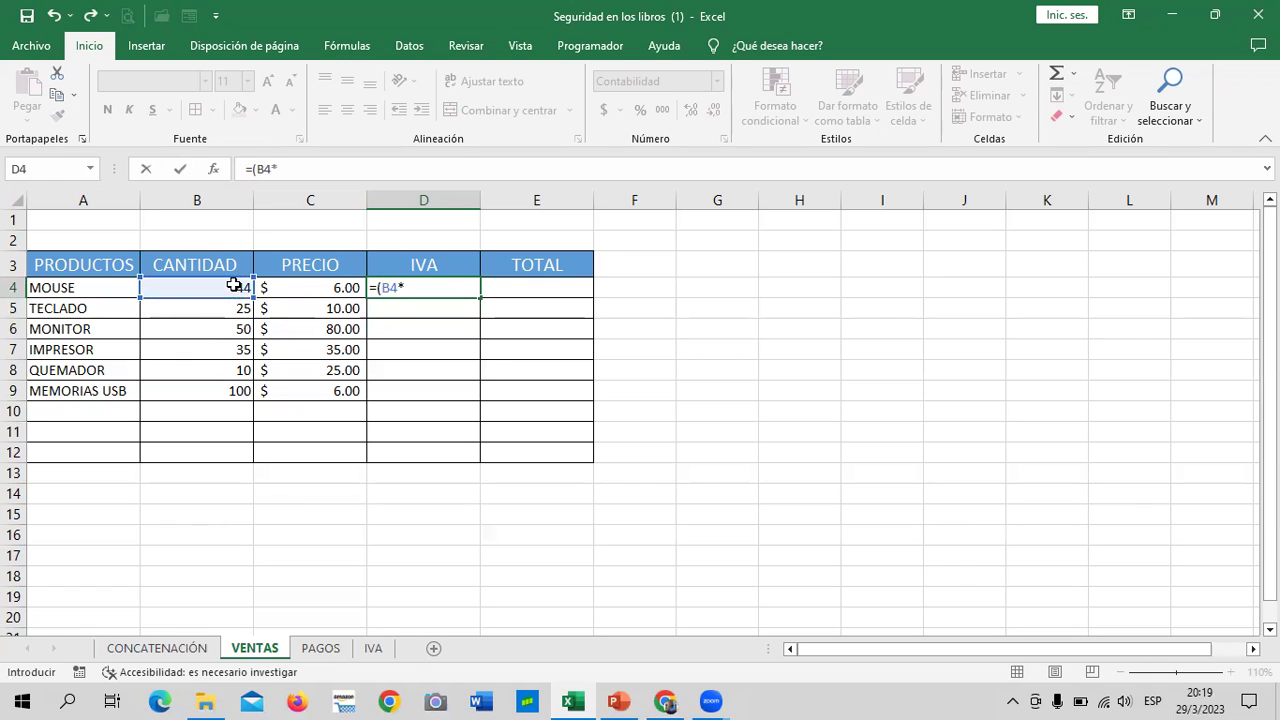
pyautogui.click(297, 289)
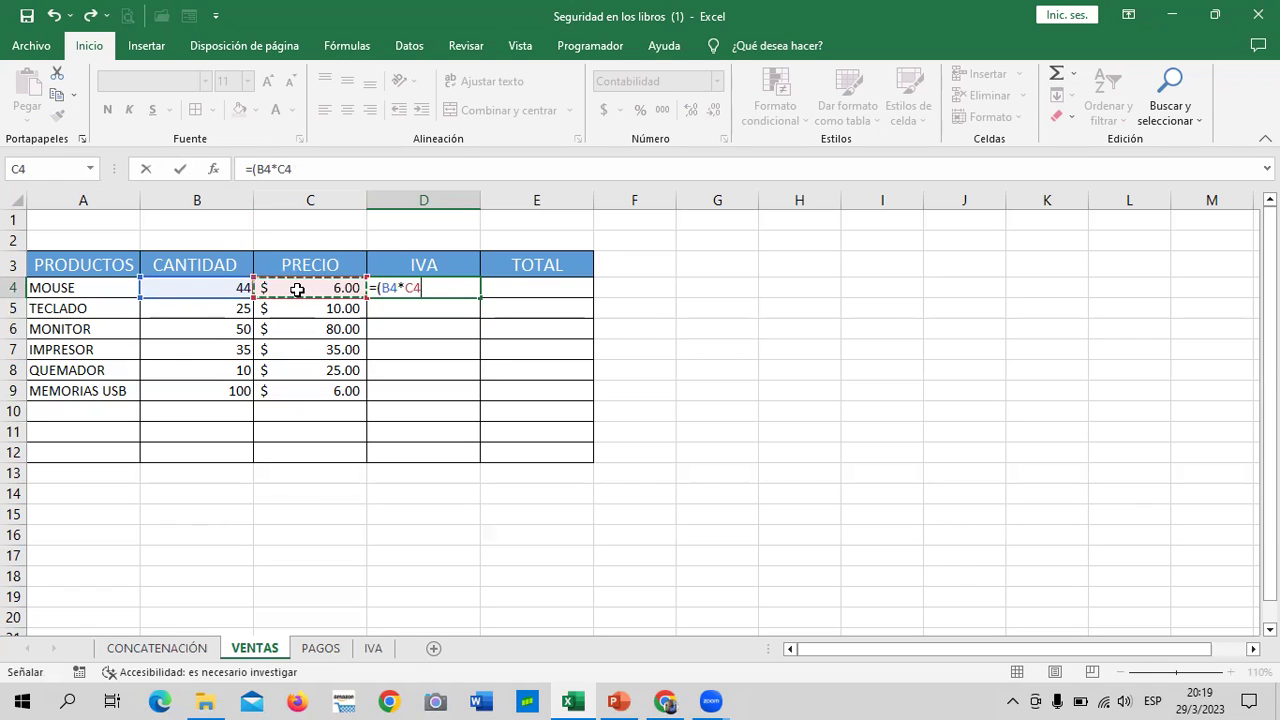
pyautogui.write(')*')
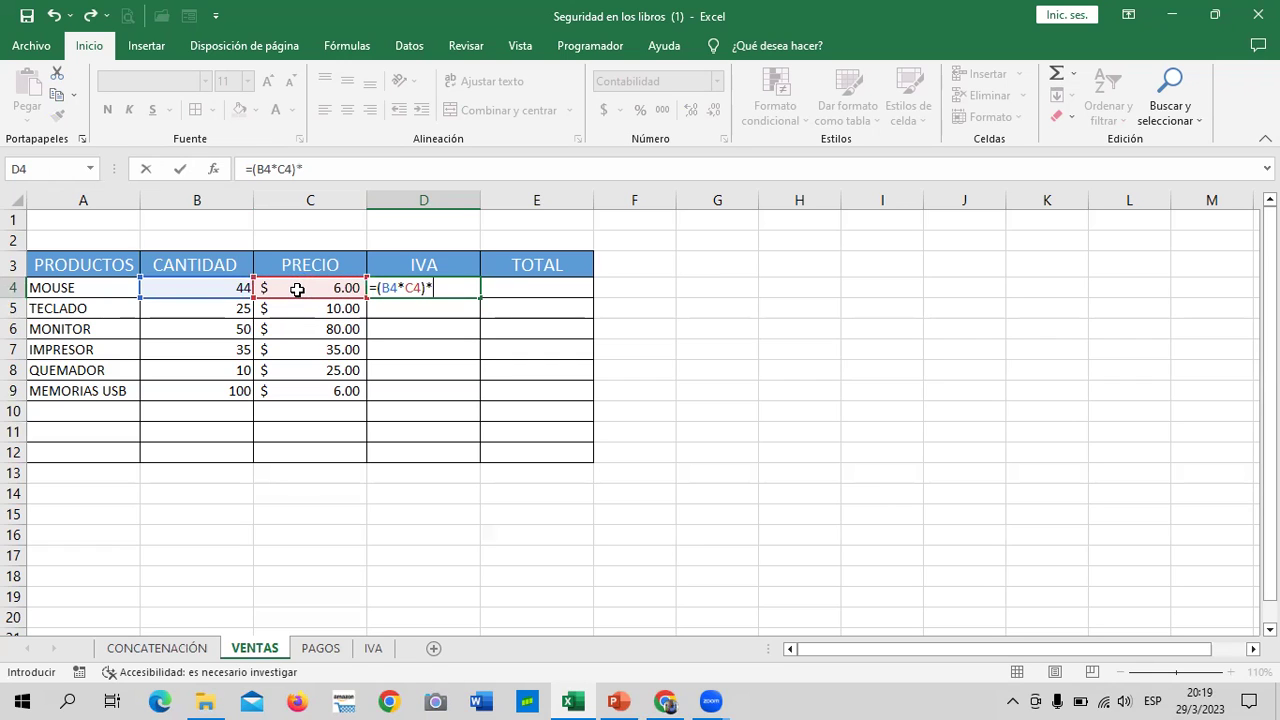
pyautogui.write('13%')
pyautogui.press('Return')
# - Fill the IVA formula from D4 down to D9
pyautogui.click(443, 289)
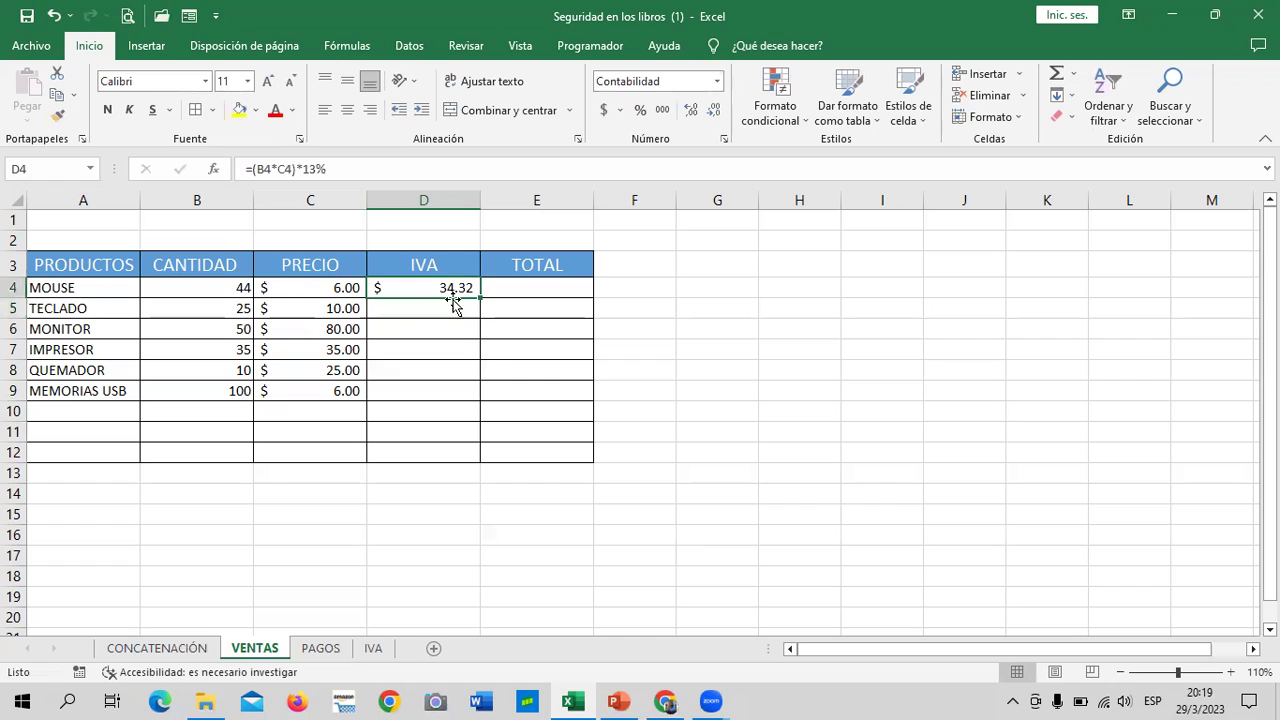
pyautogui.moveTo(480, 297); pyautogui.dragTo(482, 403)
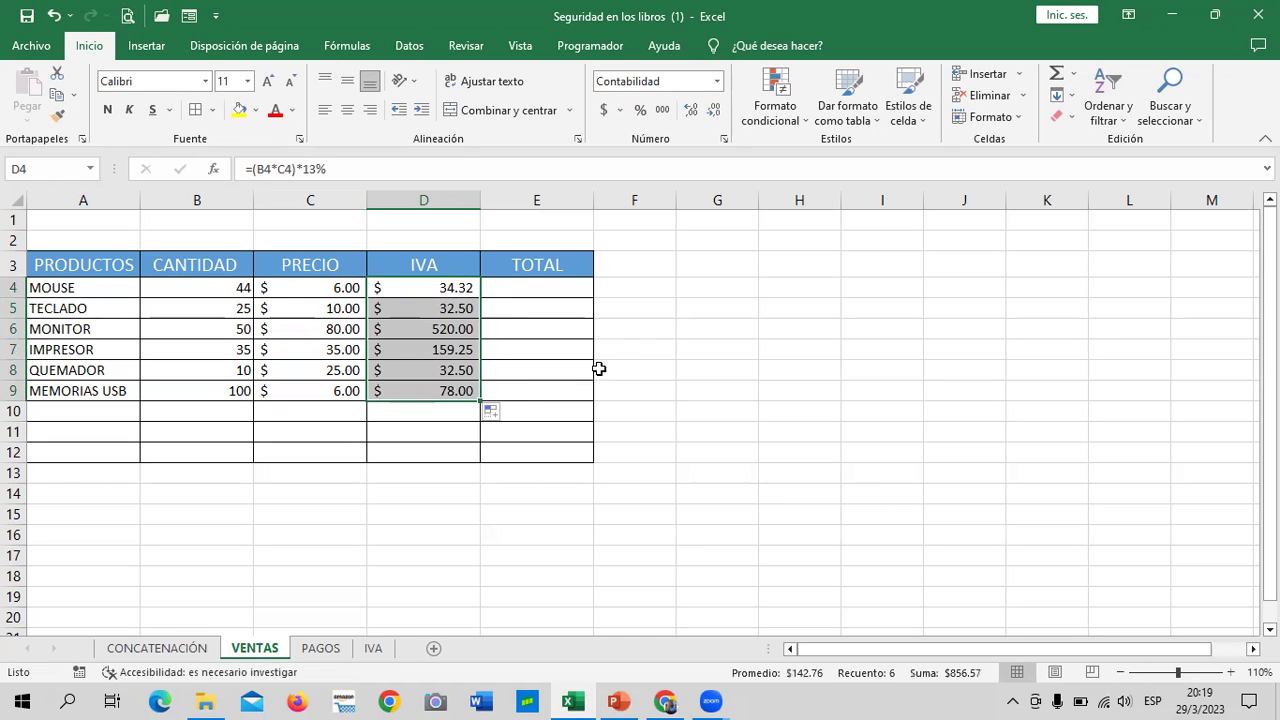
pyautogui.click(750, 302)
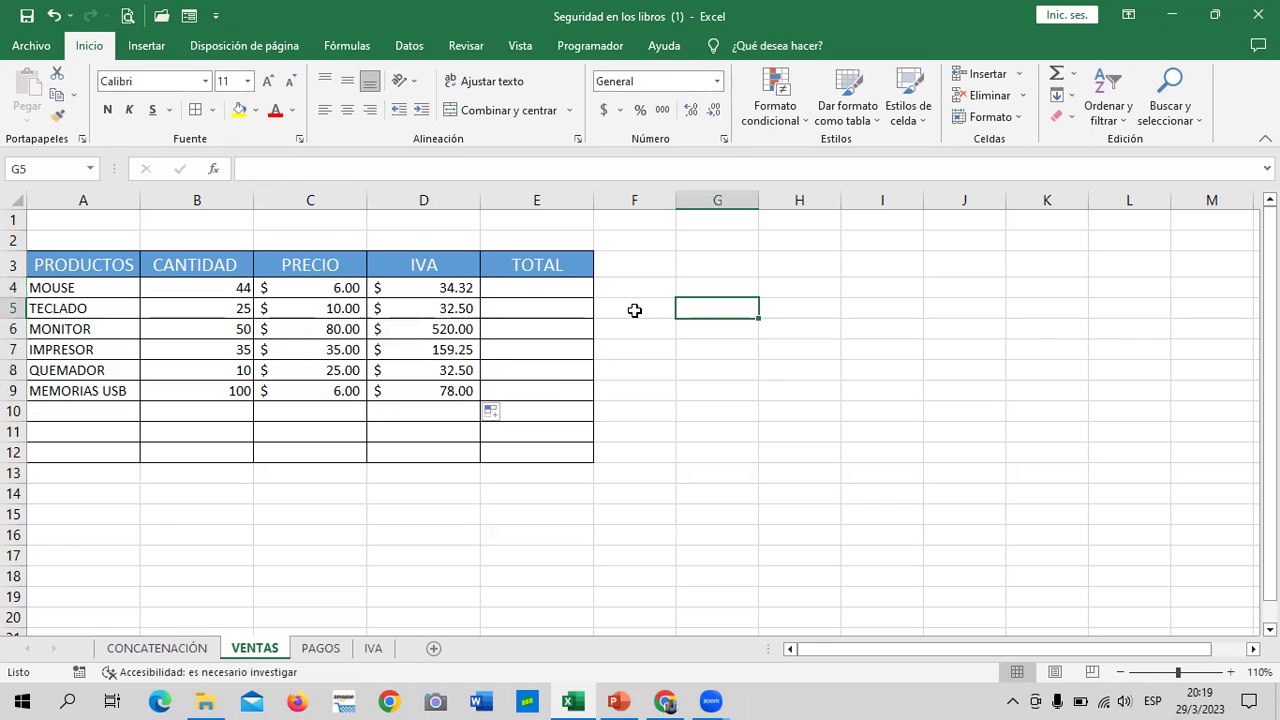
pyautogui.click(540, 296)
# - Enter =(B4*C4)+D4 in E4 as the MOUSE total
pyautogui.write('=')
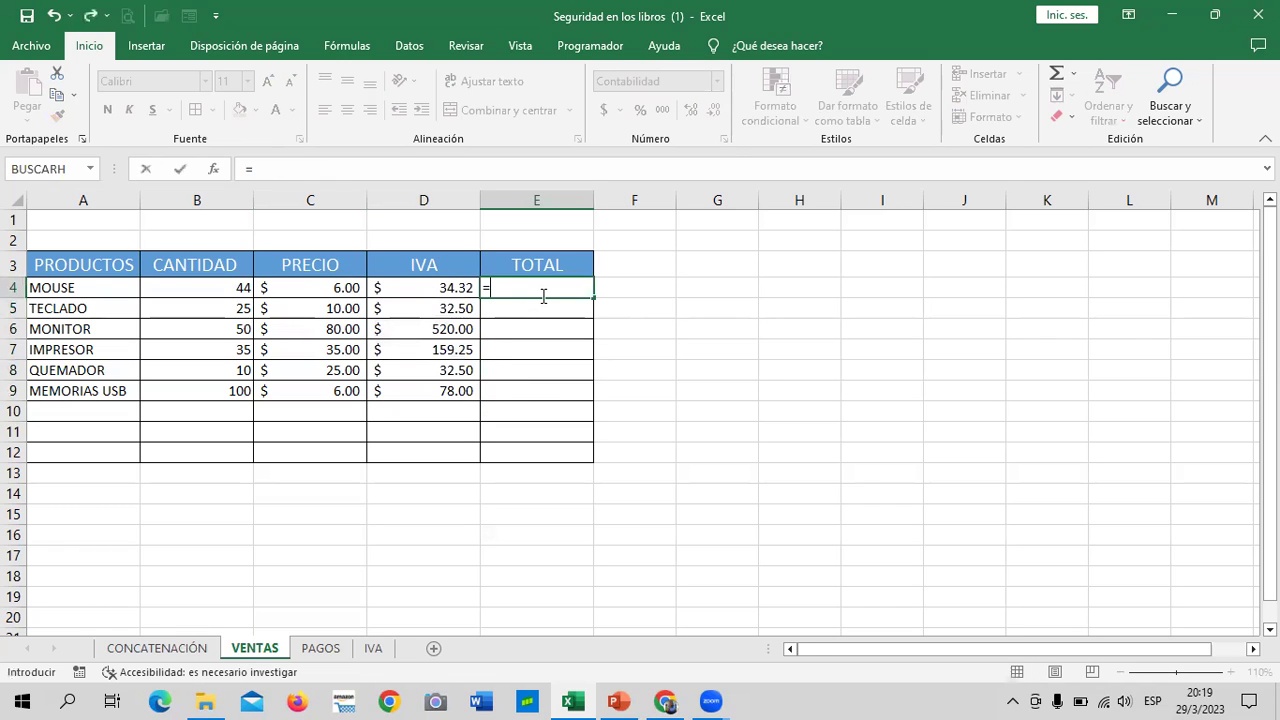
pyautogui.write('(')
pyautogui.click(233, 285)
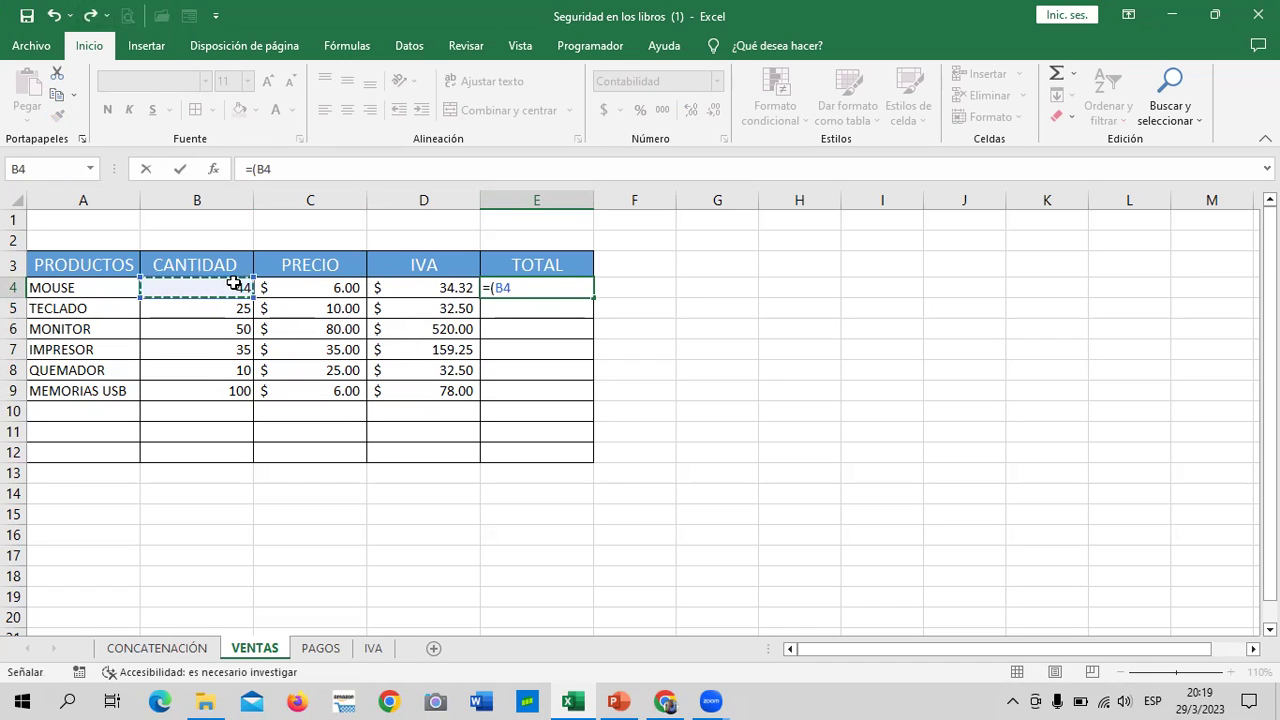
pyautogui.write('*')
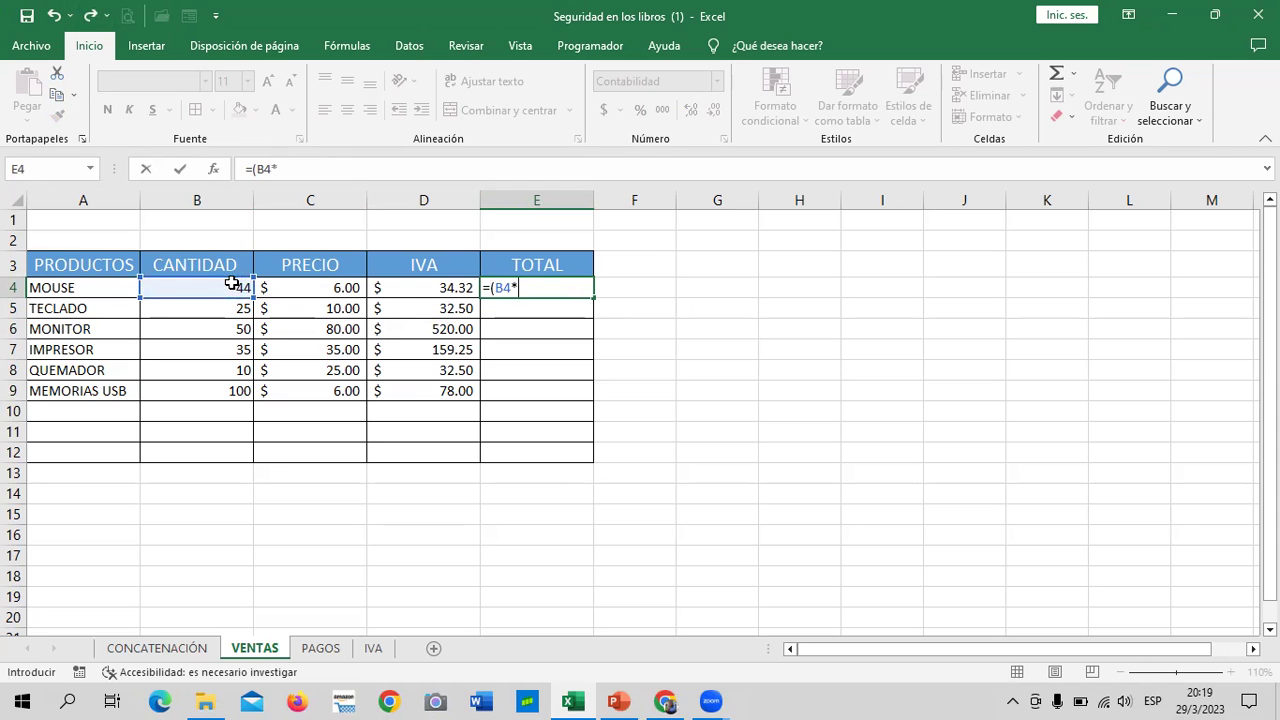
pyautogui.click(337, 288)
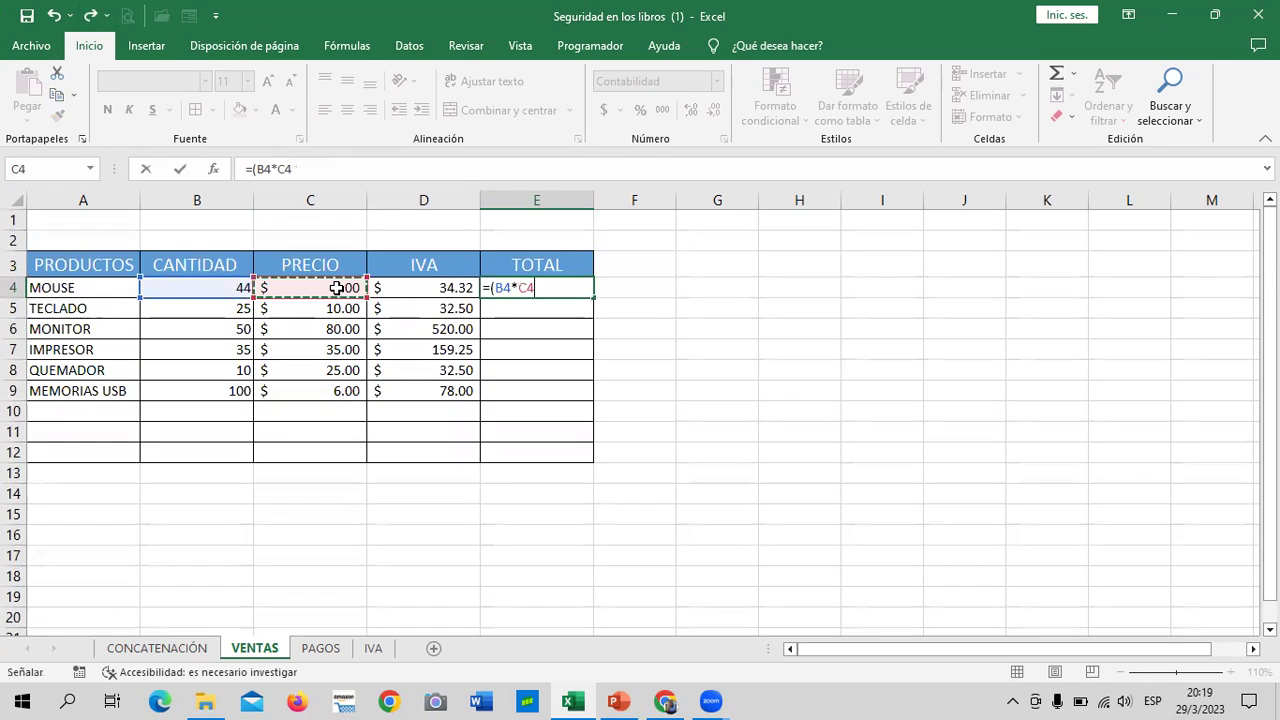
pyautogui.write(')+')
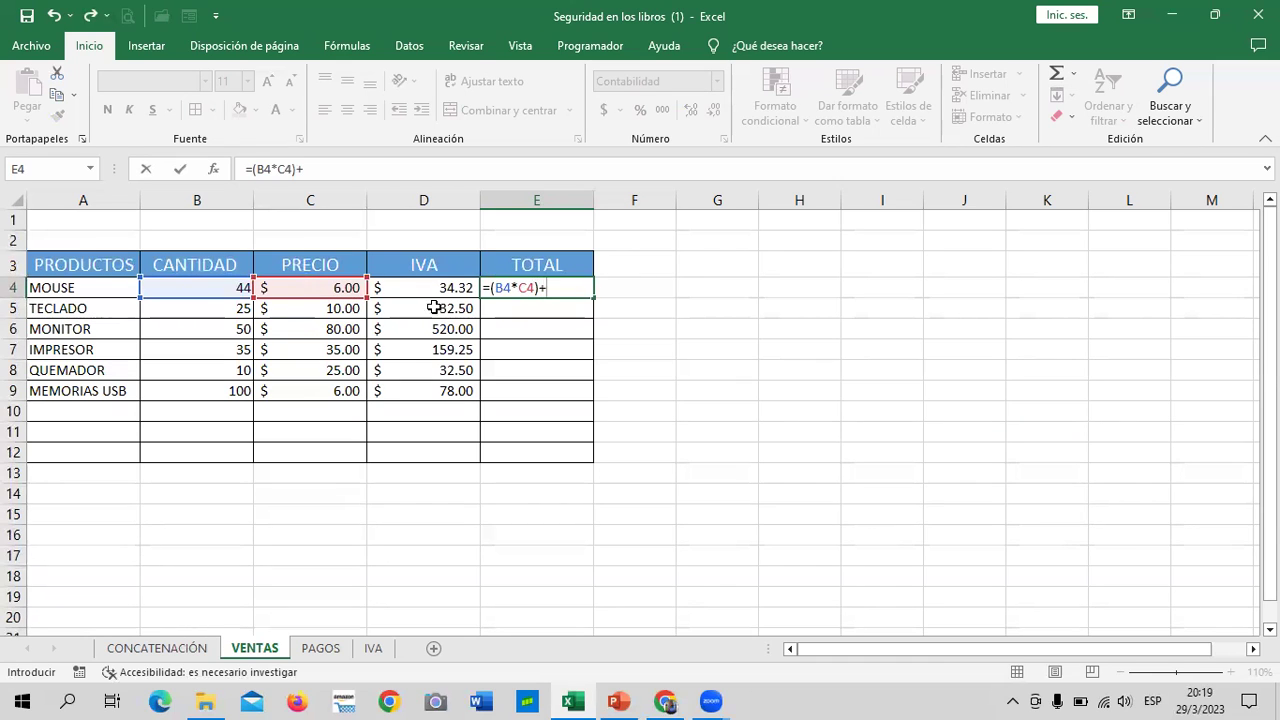
pyautogui.click(438, 290)
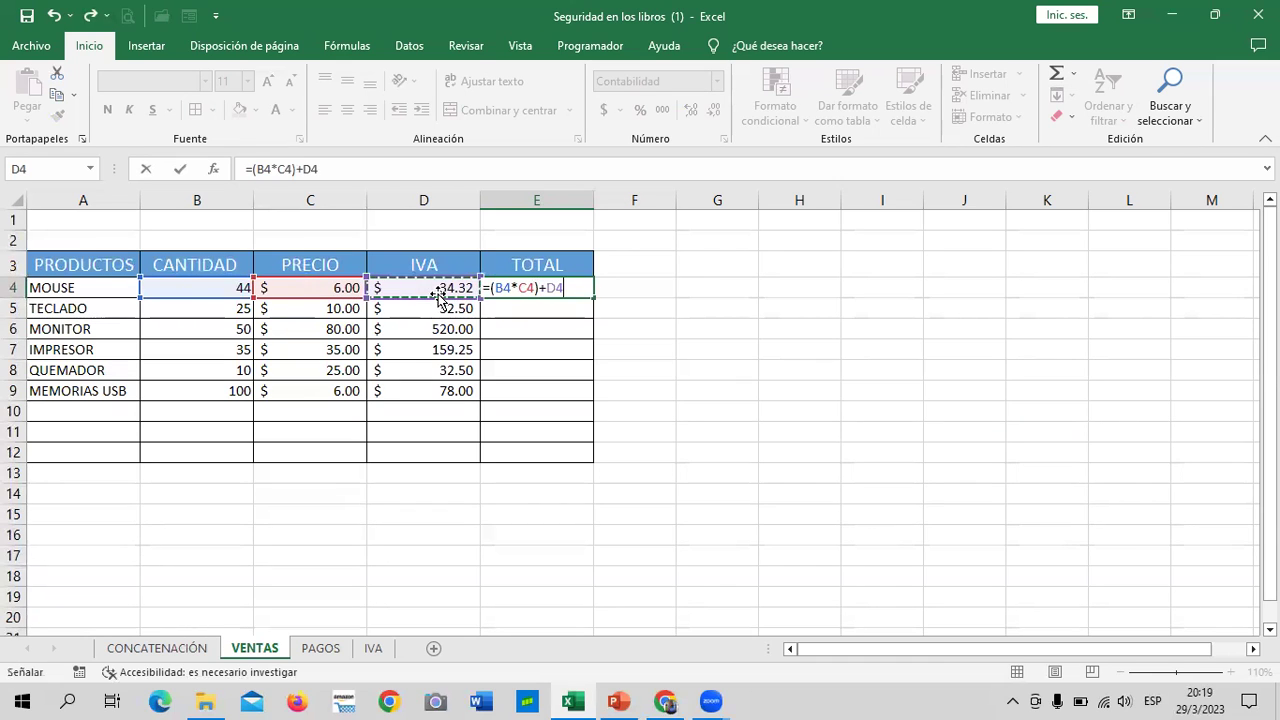
pyautogui.press('Return')
# - Fill the TOTAL formula from E4 down to E9
pyautogui.click(540, 288)
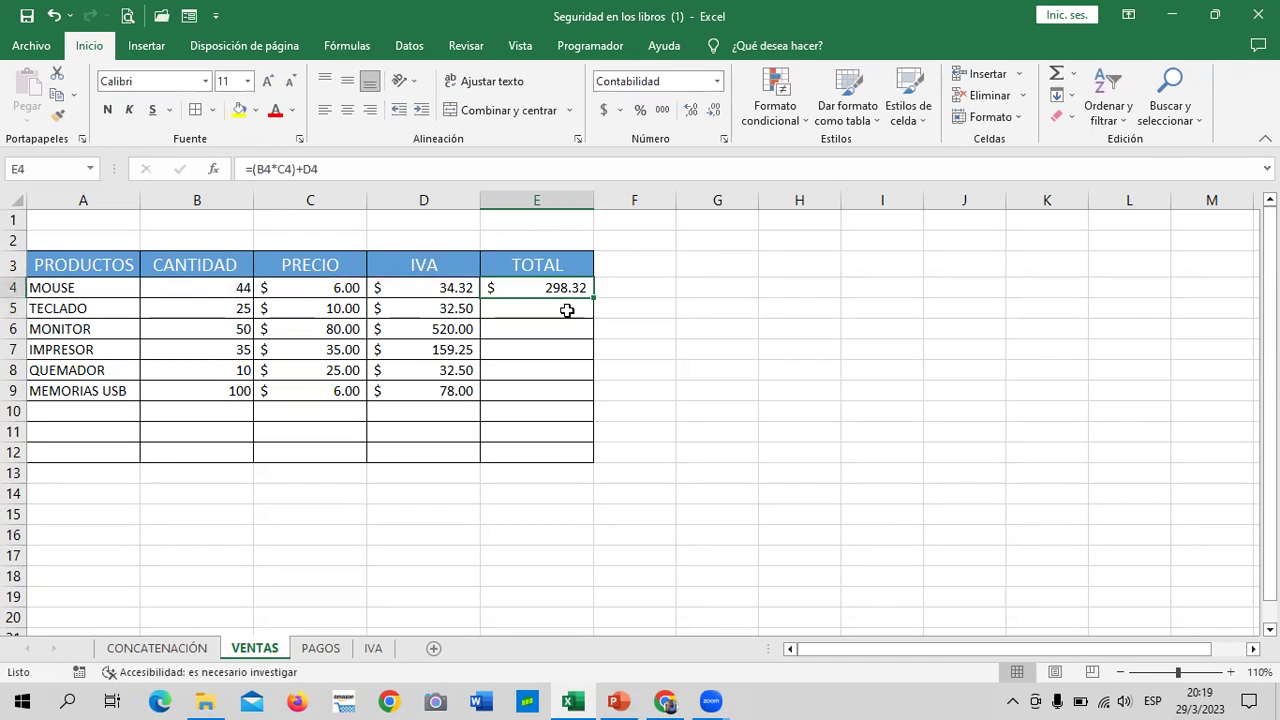
pyautogui.moveTo(593, 297); pyautogui.dragTo(597, 400)
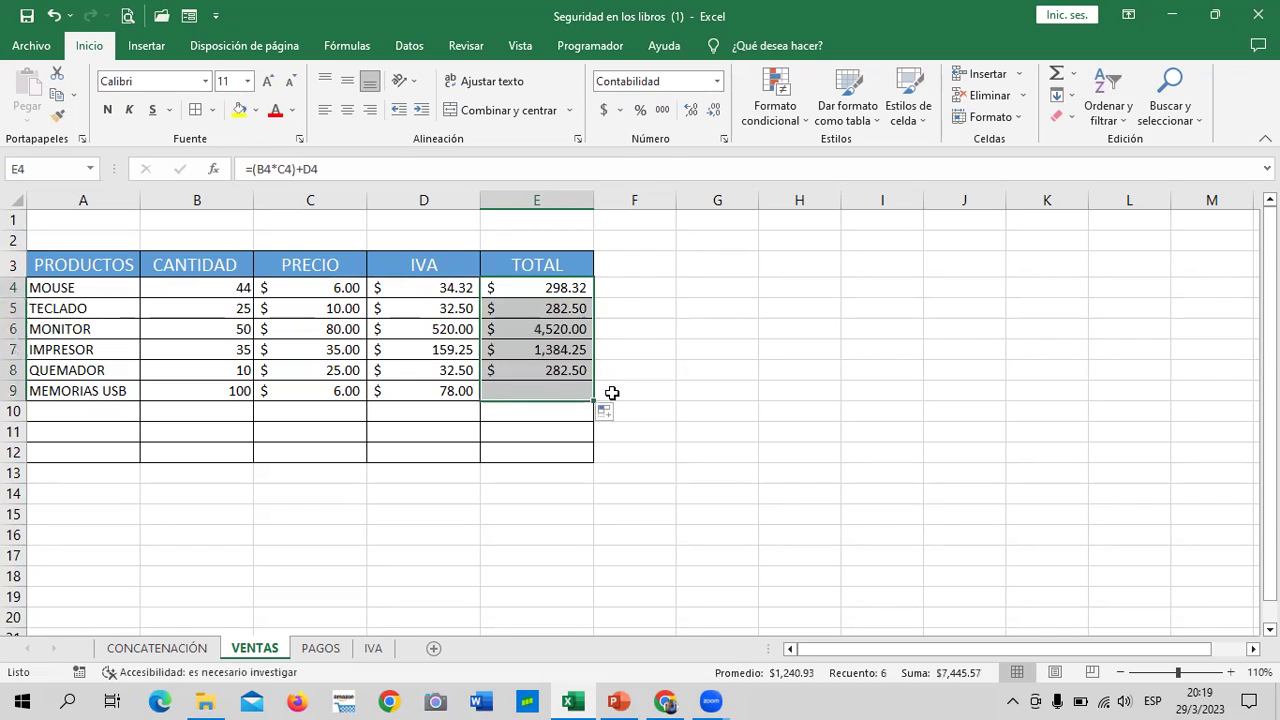
pyautogui.click(707, 387)
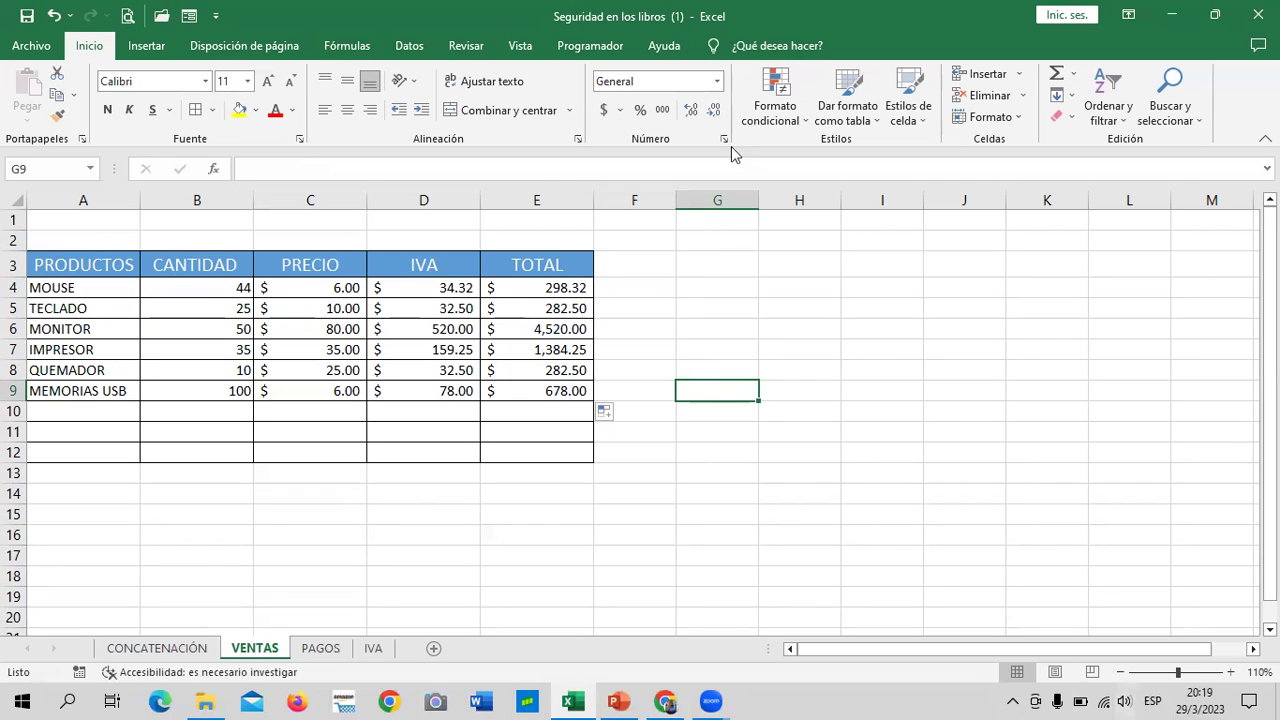
# - Switch to the Revisar ribbon to reach the sheet protection commands
pyautogui.click(900, 395)
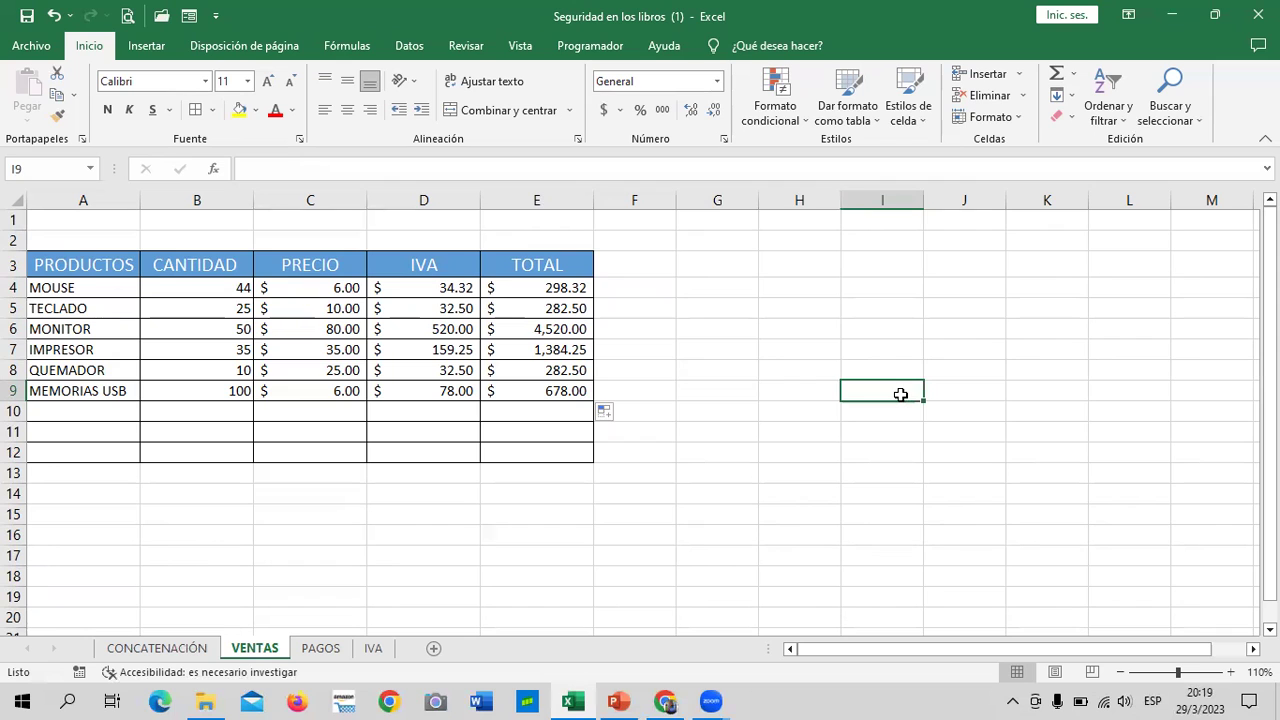
pyautogui.click(829, 308)
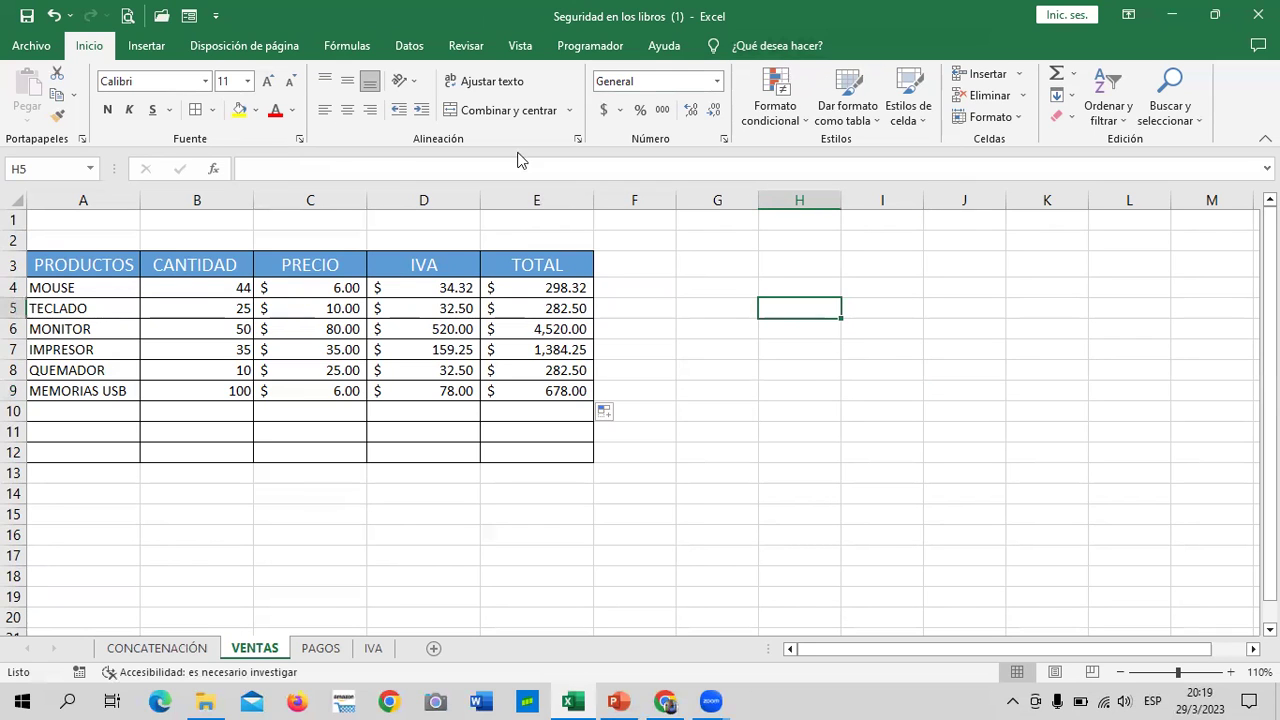
pyautogui.click(474, 47)
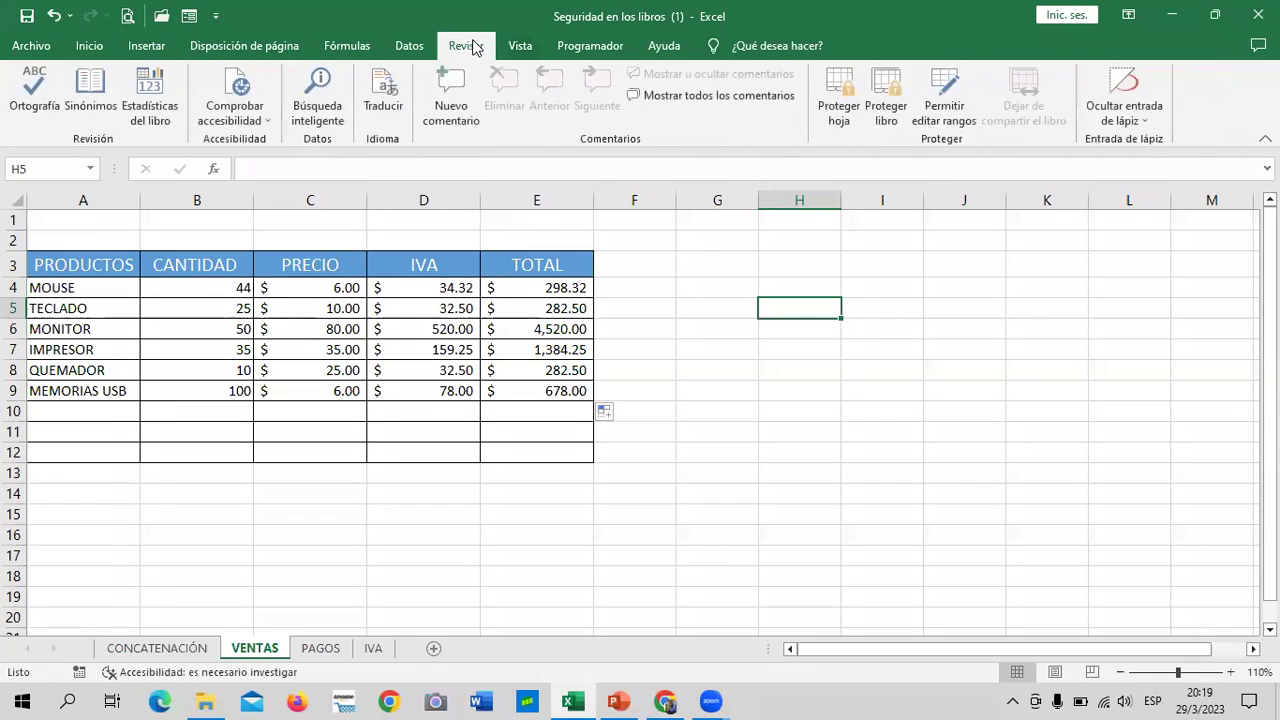
# - In Proteger hoja, keep locked-cell protection on and allow formatting cells, columns and inserting columns, rows
pyautogui.click(838, 90)
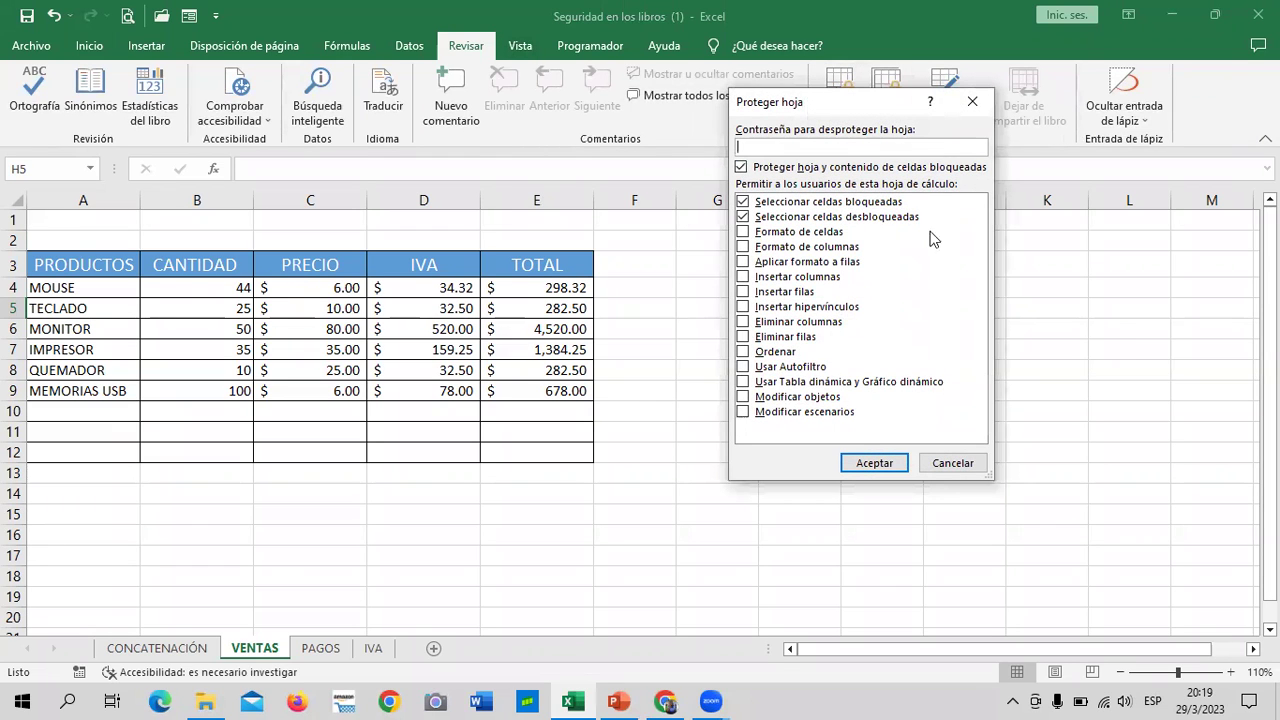
pyautogui.click(741, 167)
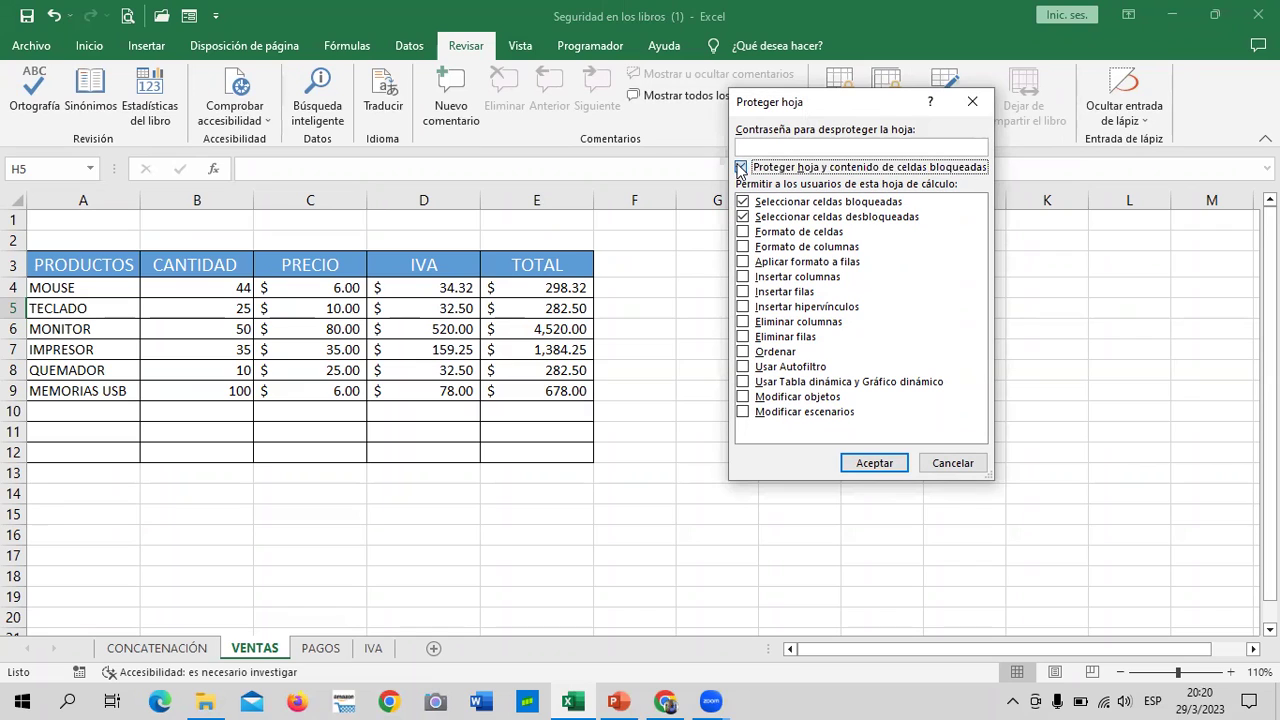
pyautogui.click(741, 167)
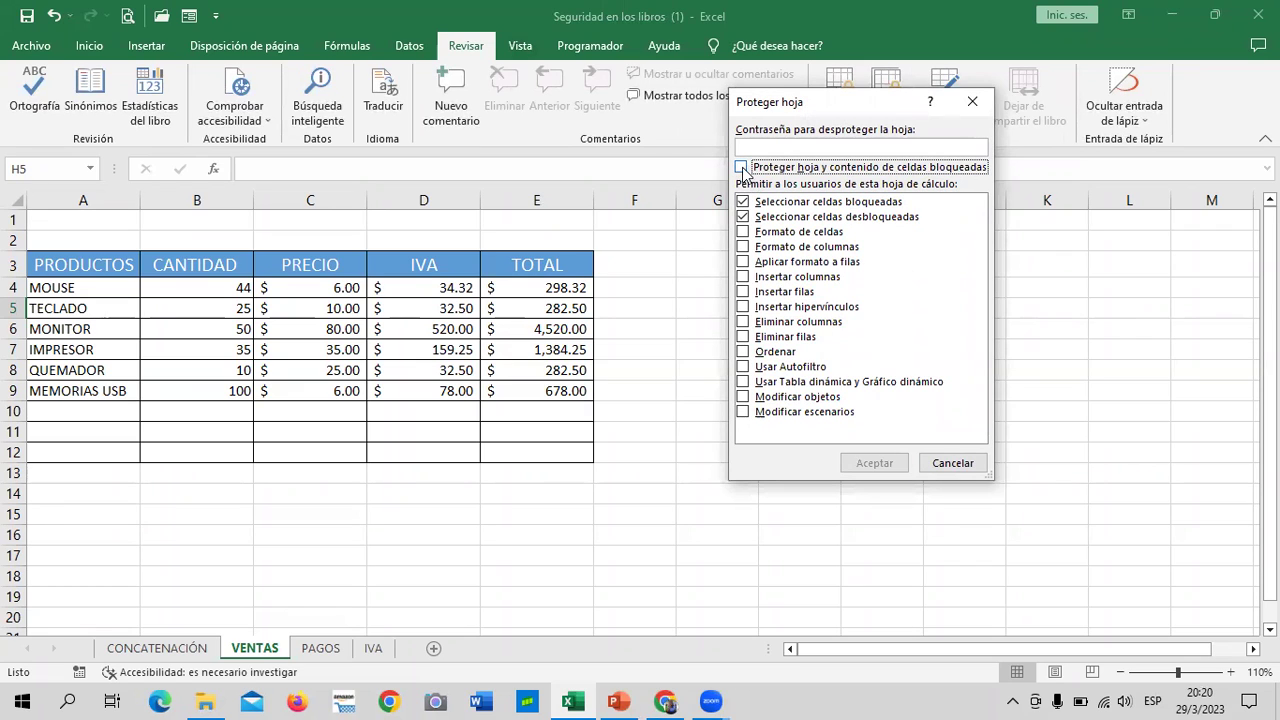
pyautogui.click(741, 167)
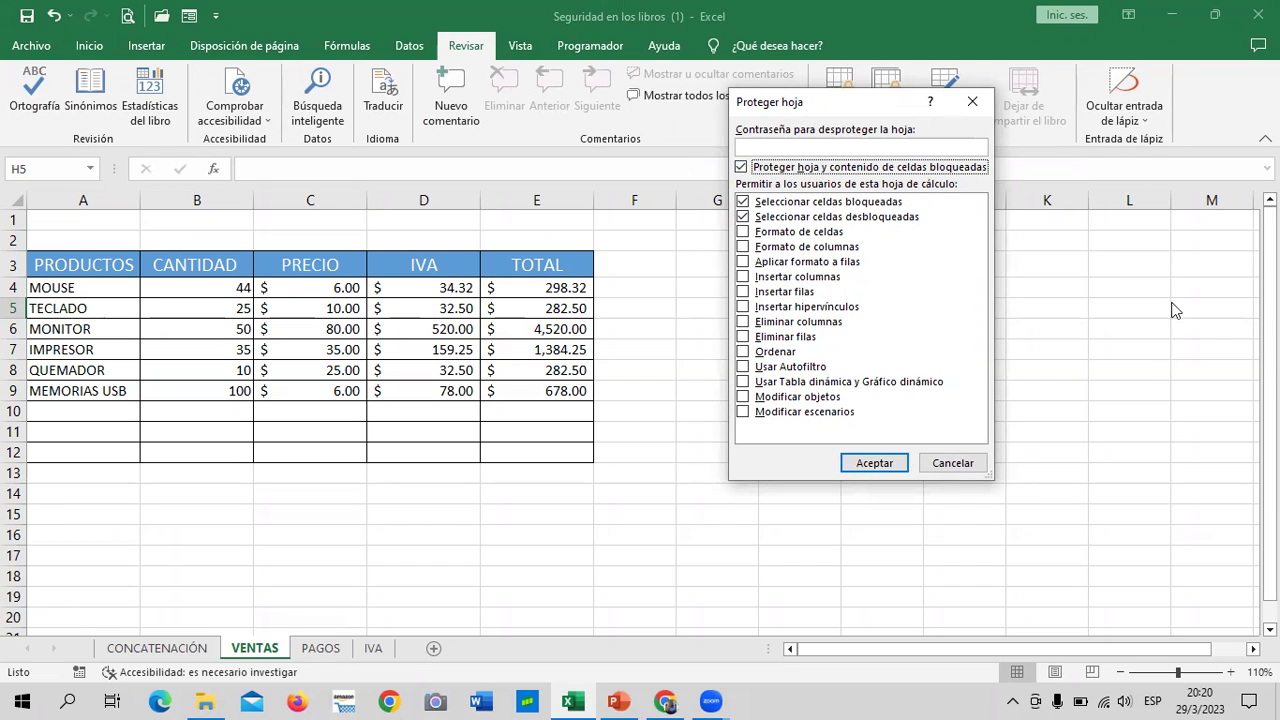
pyautogui.click(743, 232)
pyautogui.click(743, 247)
pyautogui.click(742, 276)
pyautogui.click(742, 291)
pyautogui.press('space')
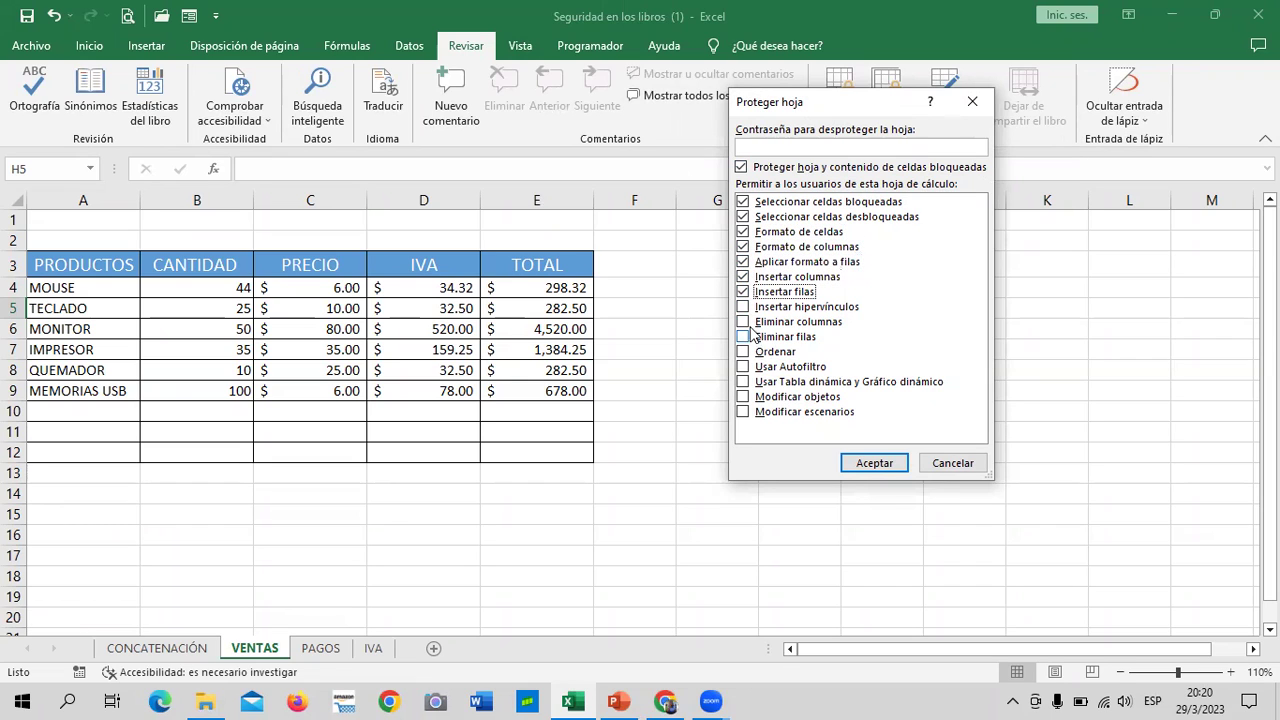
pyautogui.click(742, 291)
# - Also allow hyperlinks, deleting columns and rows, sorting, PivotTables, autofilter, objects and scenarios
pyautogui.click(742, 306)
pyautogui.click(742, 321)
pyautogui.click(742, 336)
pyautogui.click(742, 351)
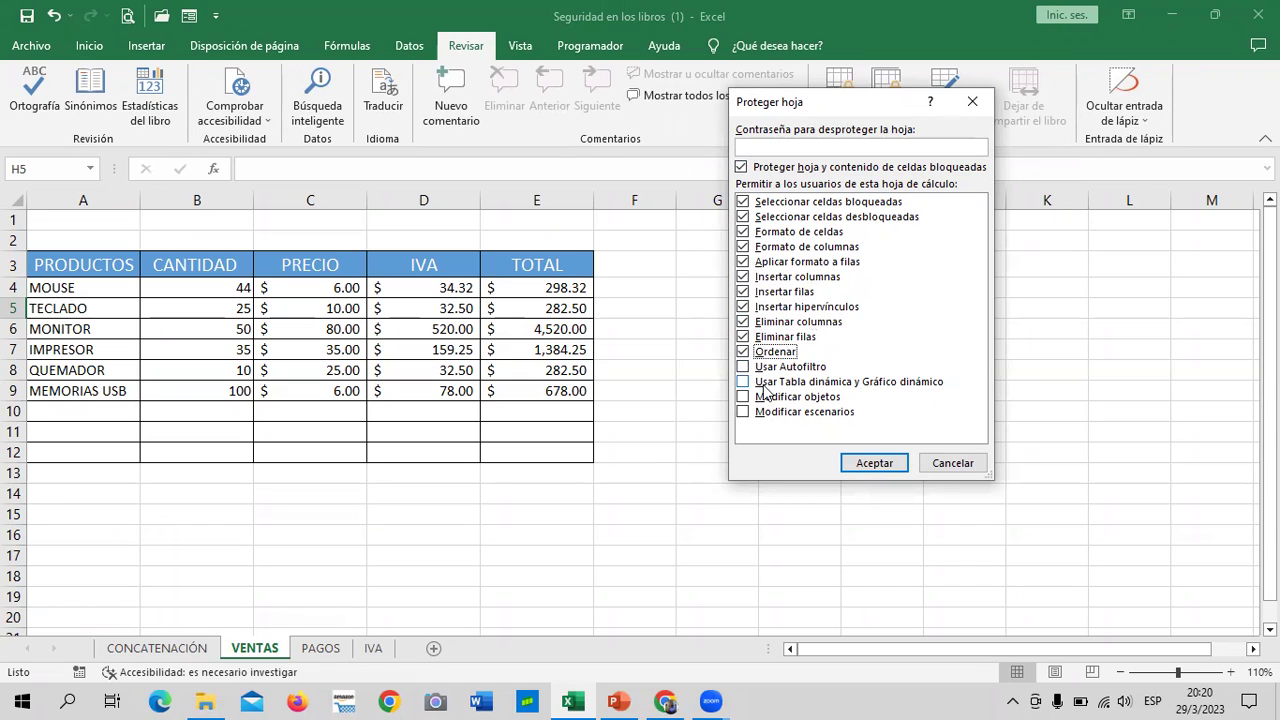
pyautogui.click(743, 381)
pyautogui.click(742, 366)
pyautogui.click(742, 396)
pyautogui.click(742, 411)
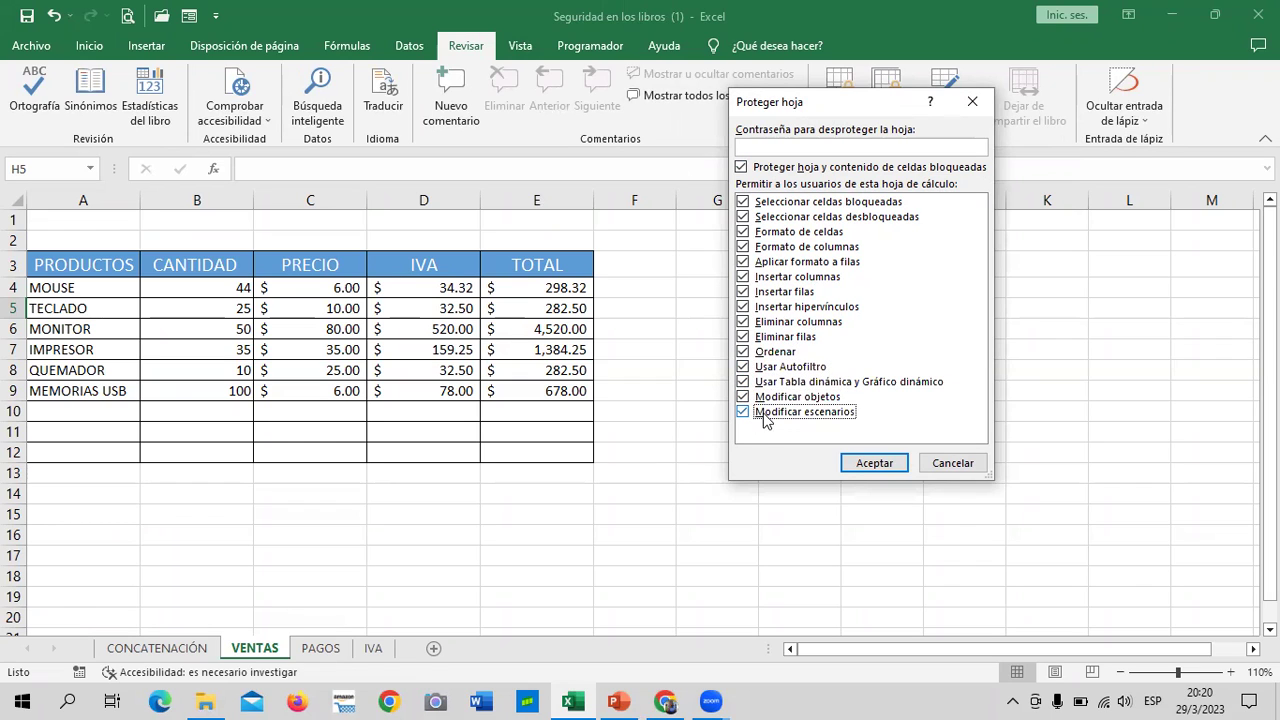
# - Set the unprotect password, confirm it, and re-enter it to protect the sheet
pyautogui.click(868, 146)
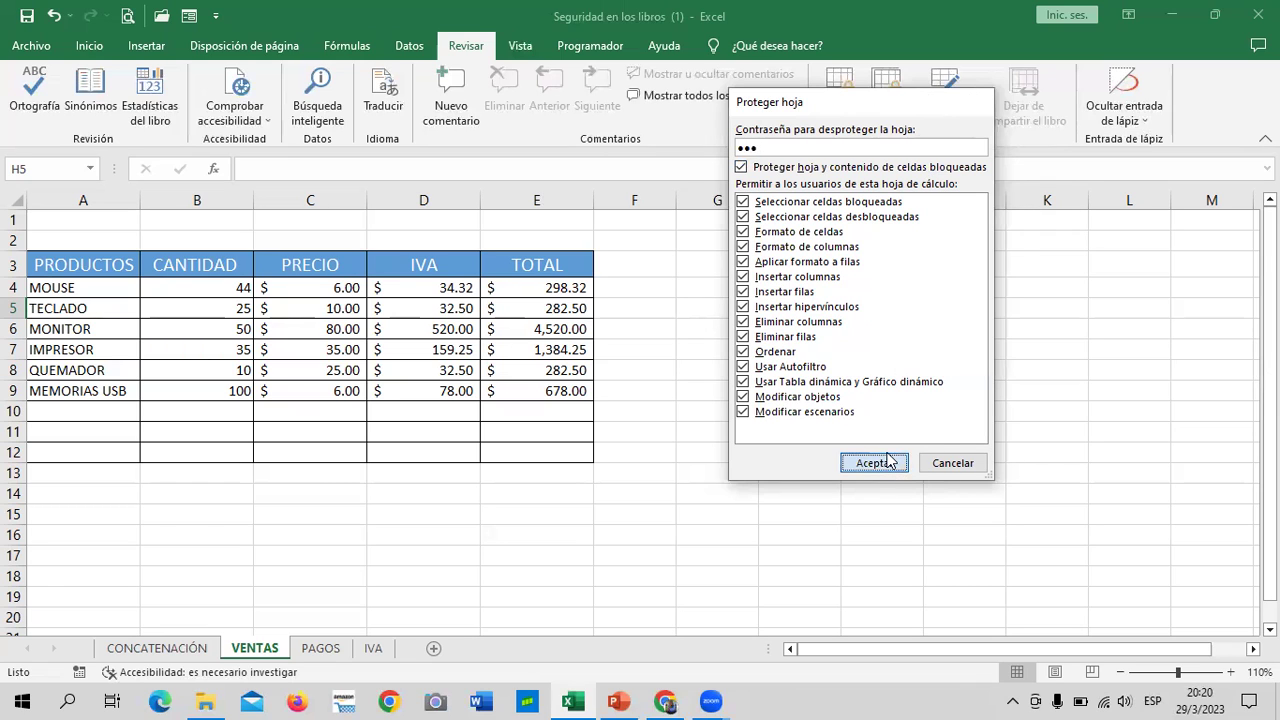
pyautogui.click(886, 463)
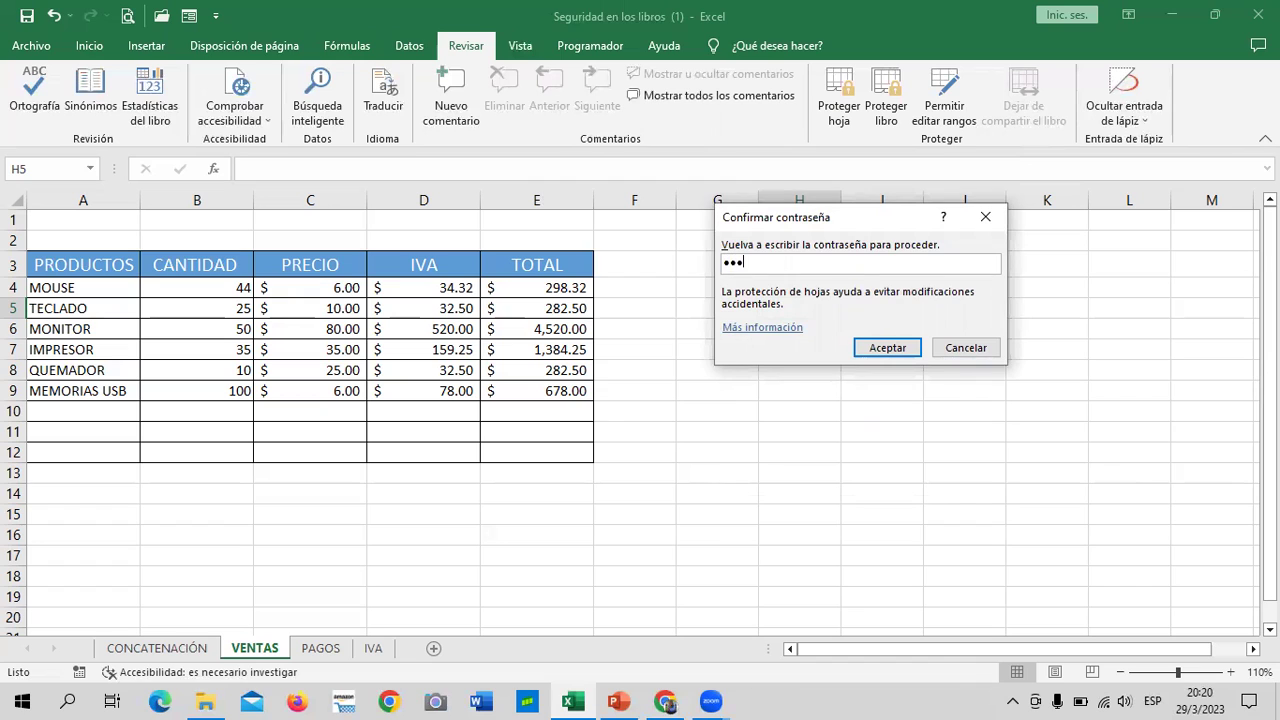
pyautogui.press('Return')
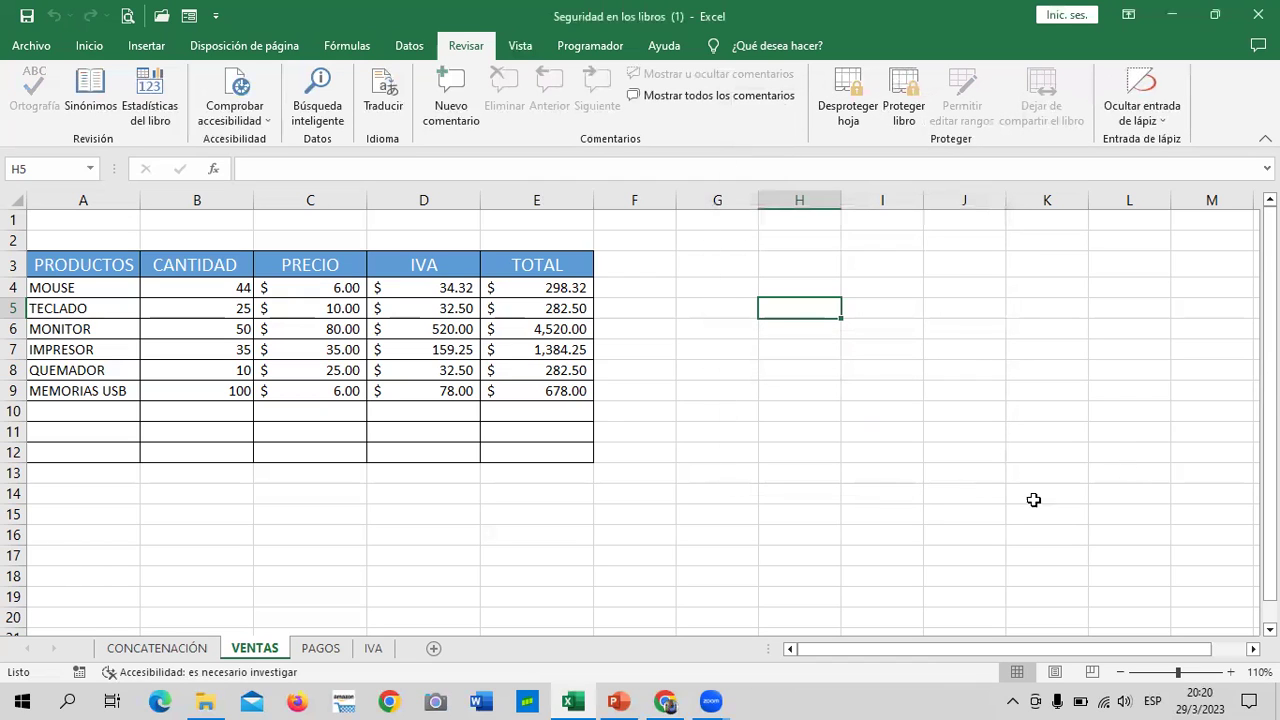
pyautogui.click(910, 470)
pyautogui.click(553, 290)
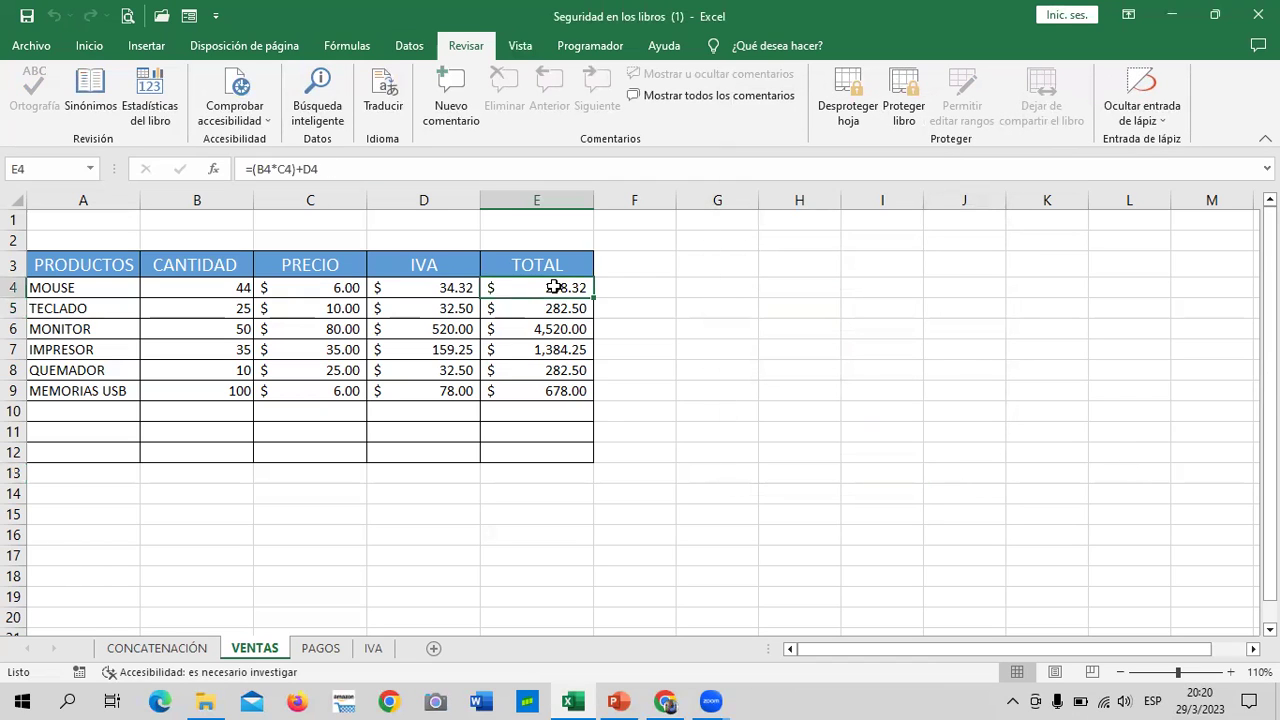
pyautogui.doubleClick(554, 290)
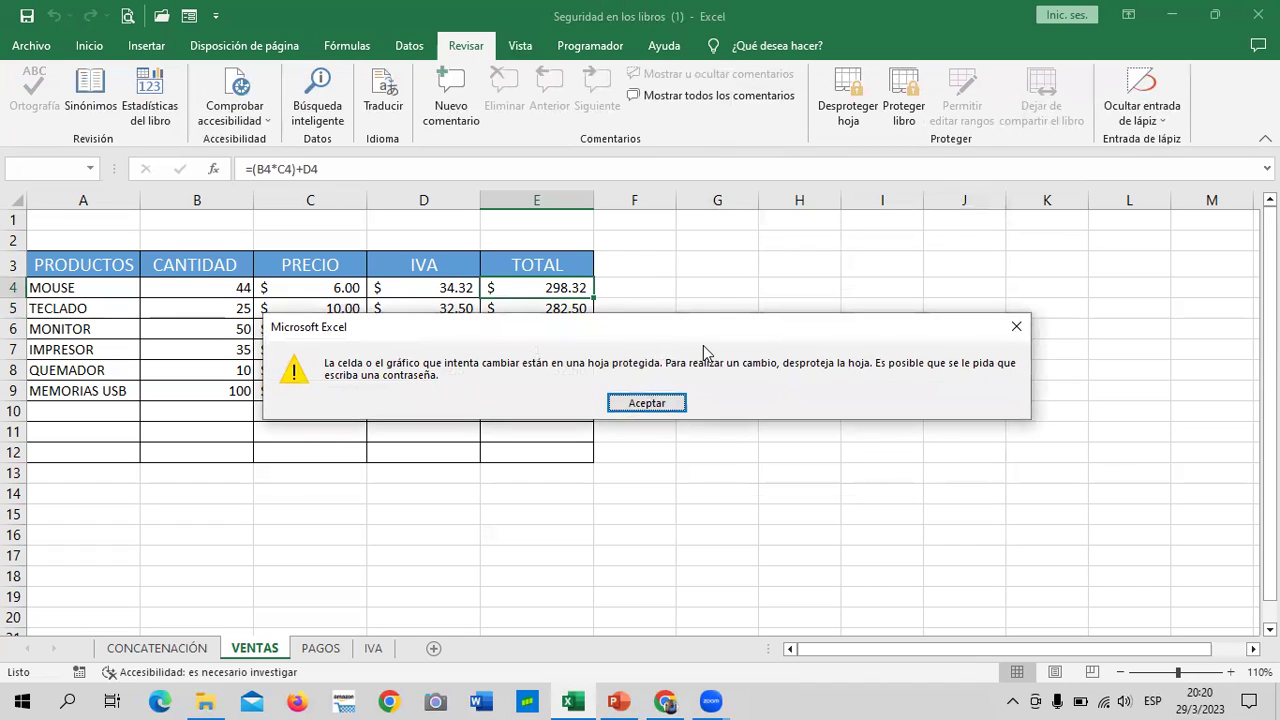
pyautogui.click(668, 400)
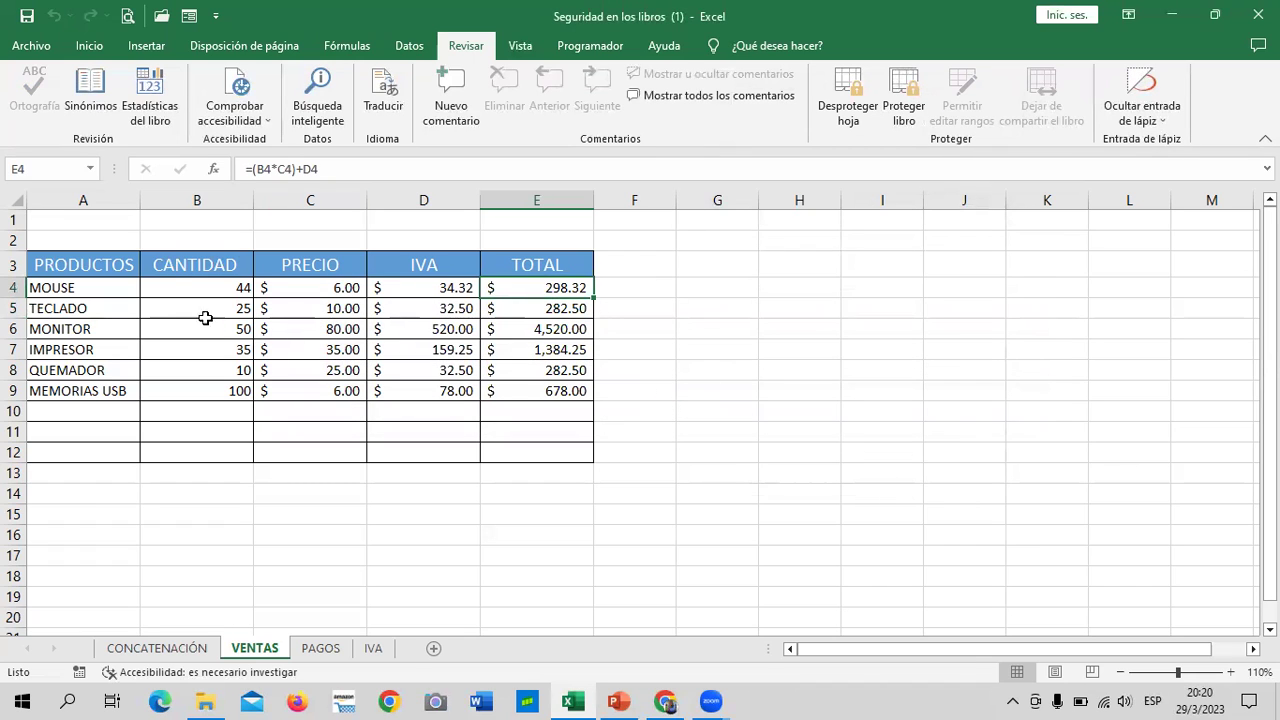
pyautogui.click(172, 288)
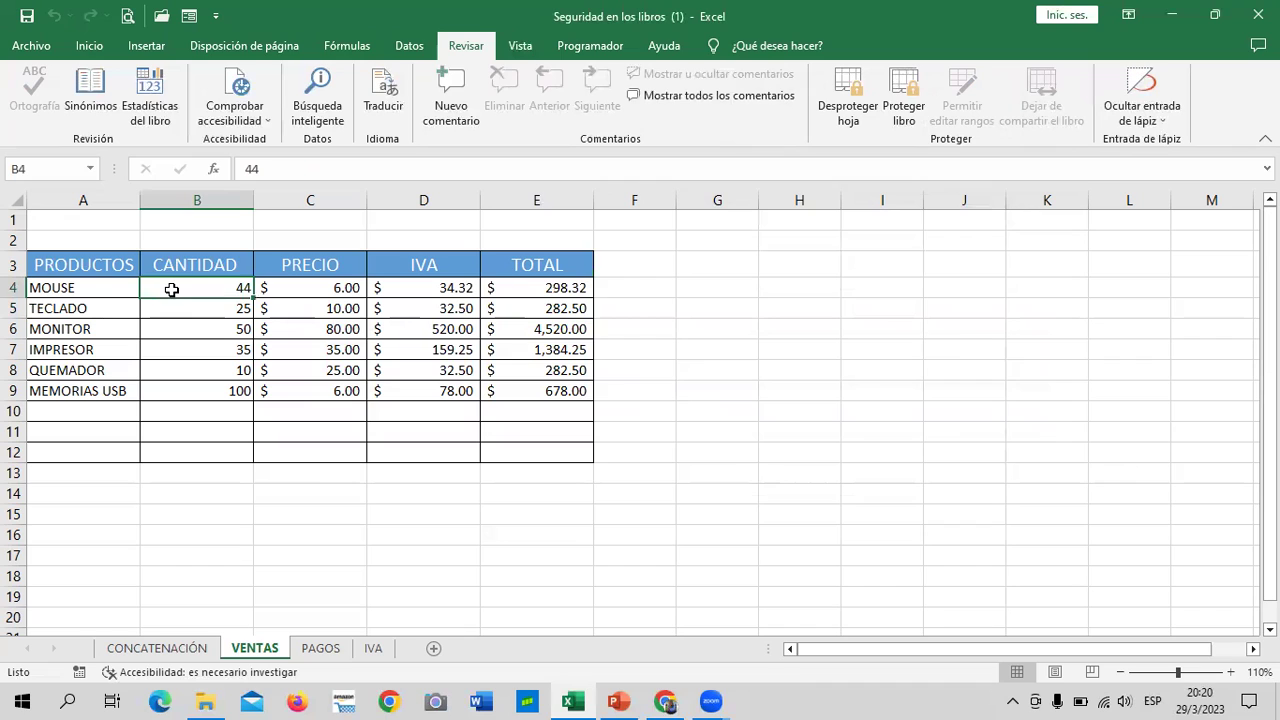
pyautogui.click(333, 288)
pyautogui.click(214, 289)
pyautogui.click(307, 289)
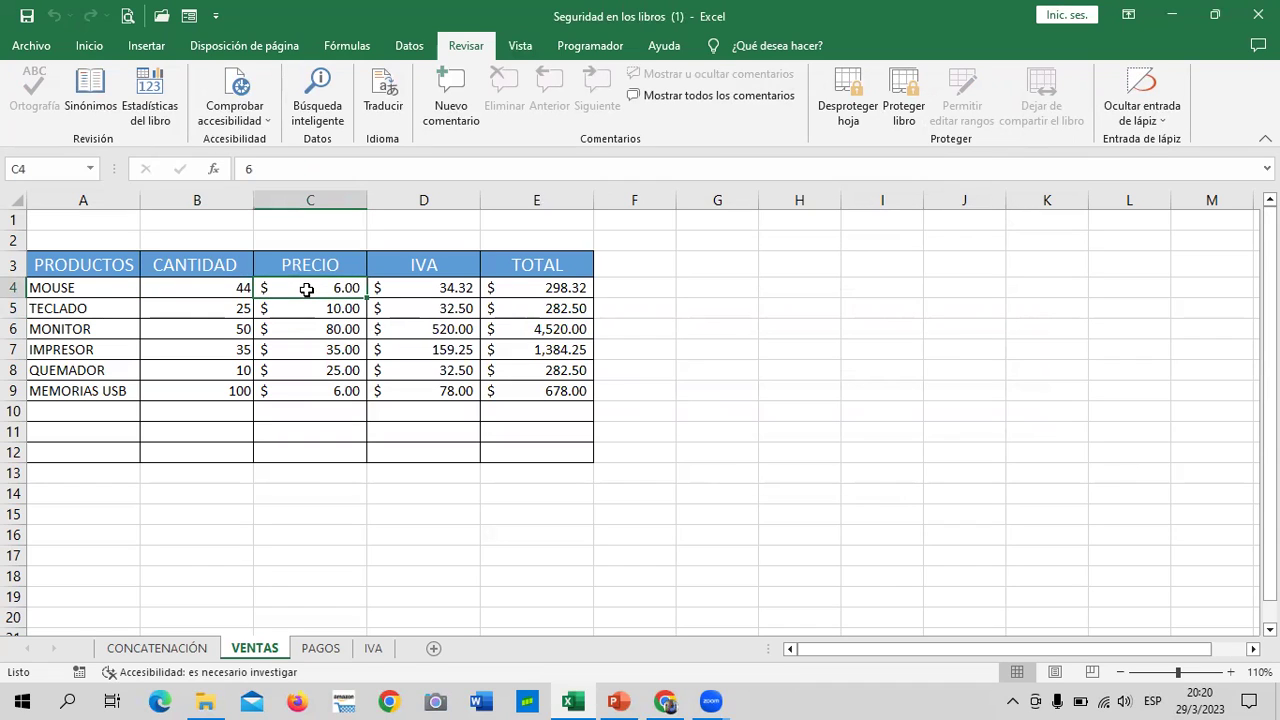
pyautogui.click(386, 286)
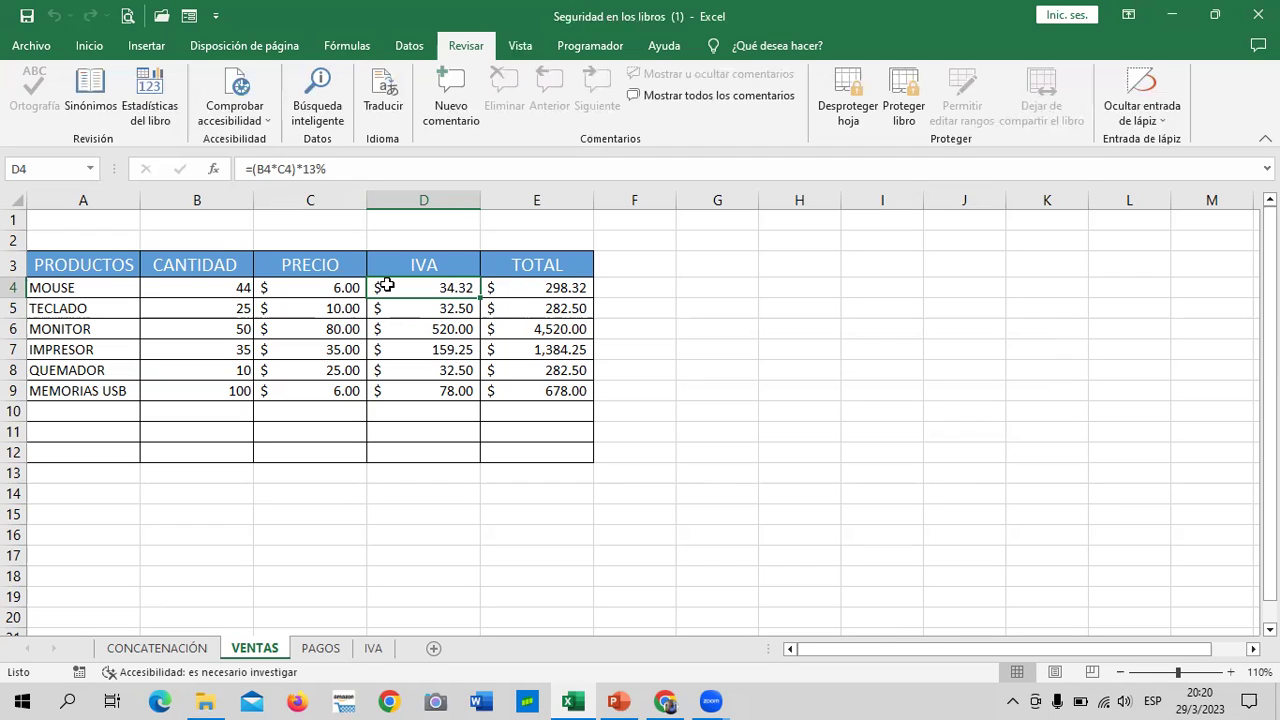
pyautogui.click(514, 287)
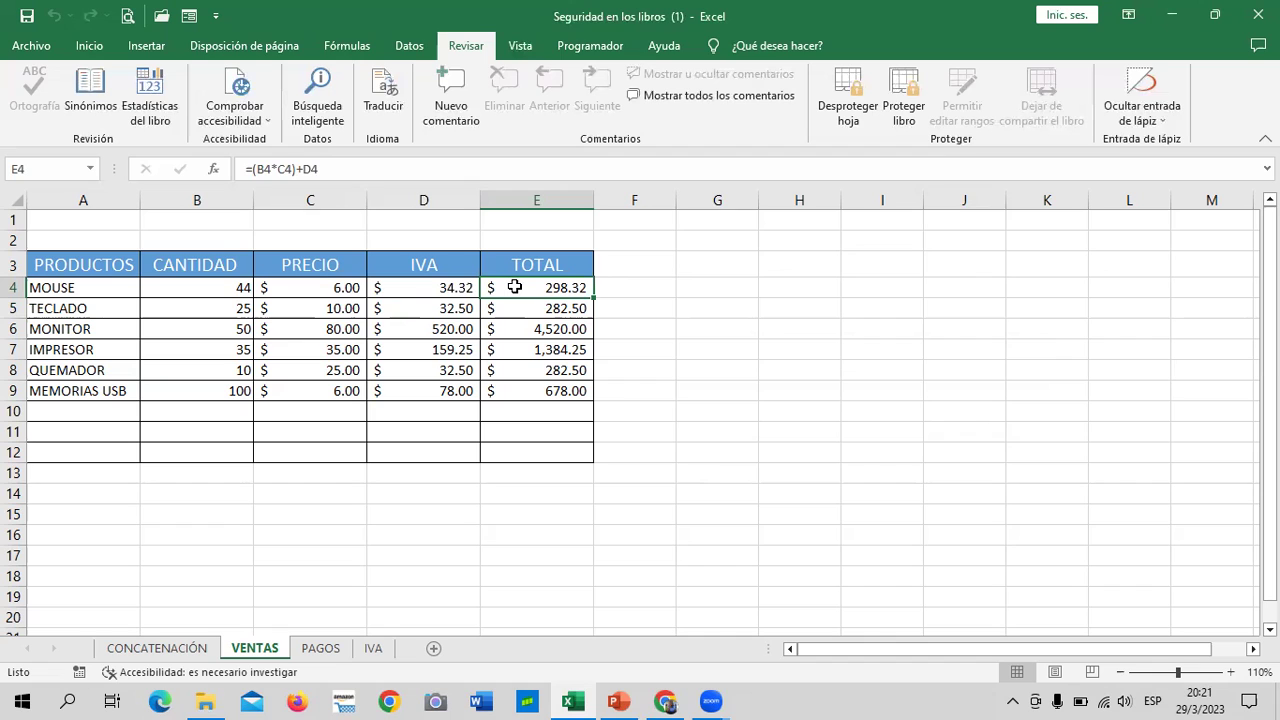
pyautogui.click(700, 314)
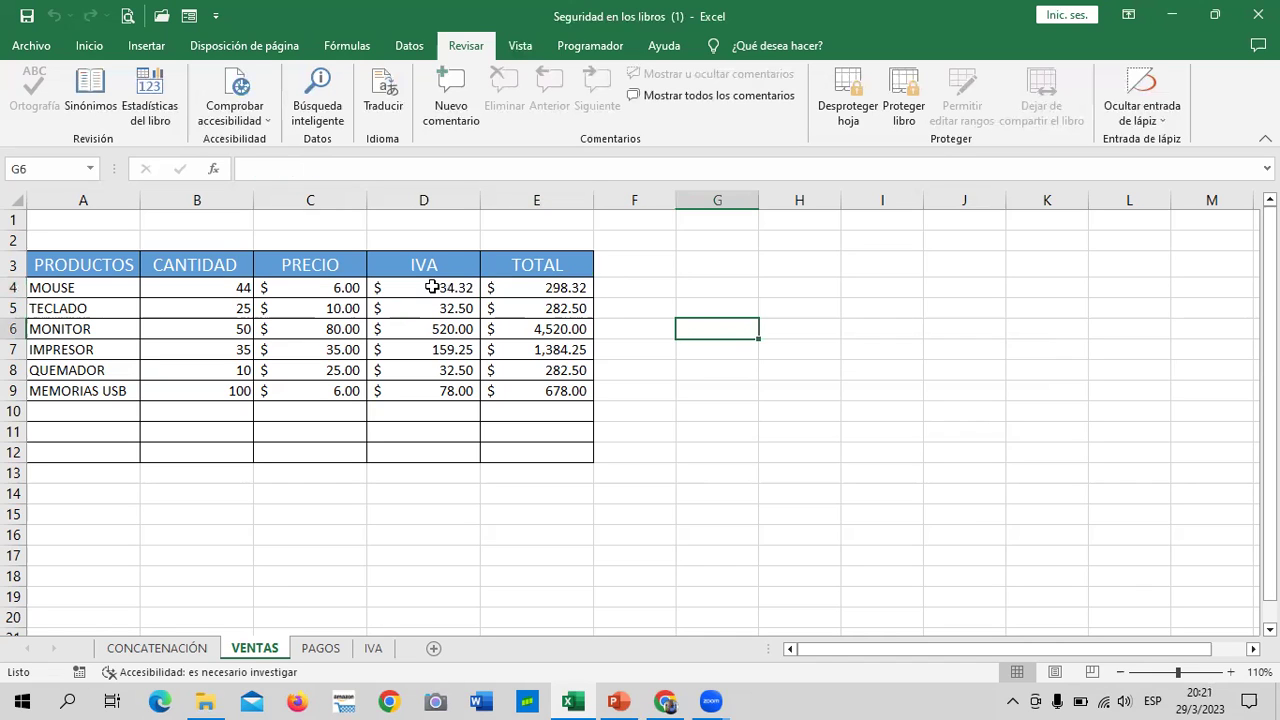
pyautogui.moveTo(520, 308); pyautogui.dragTo(523, 349)
pyautogui.moveTo(446, 290); pyautogui.dragTo(528, 395)
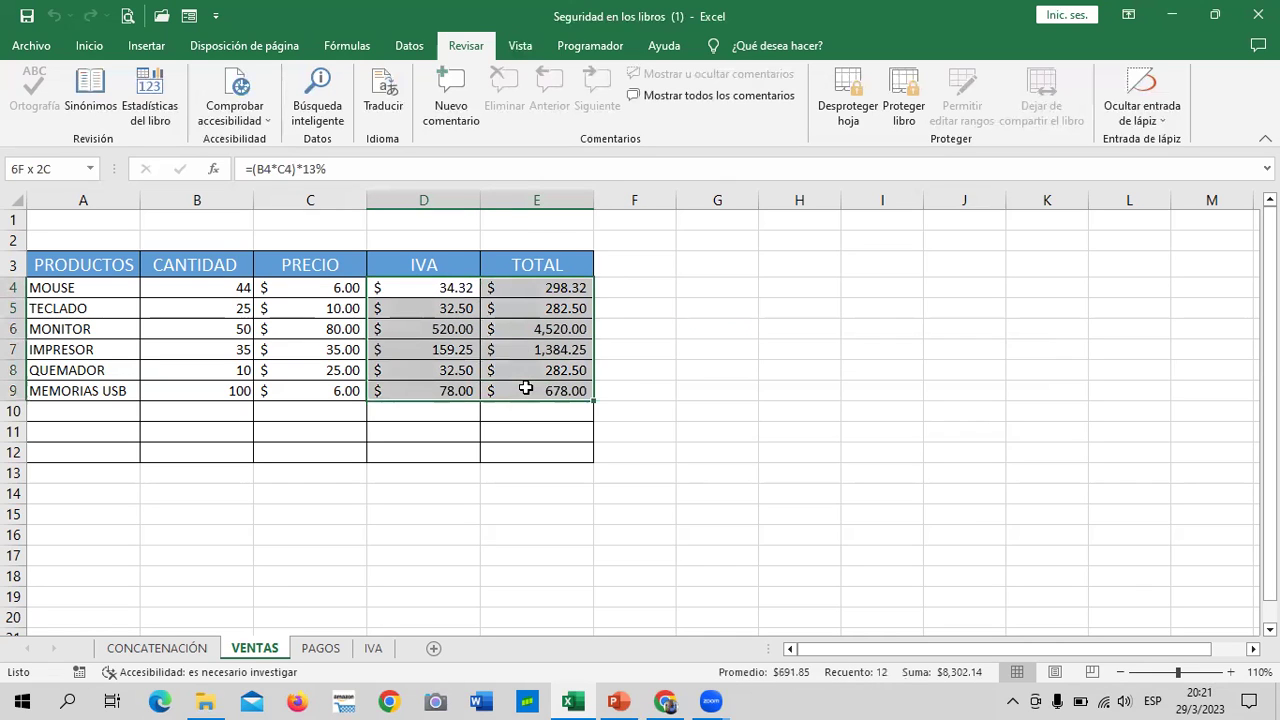
pyautogui.click(727, 405)
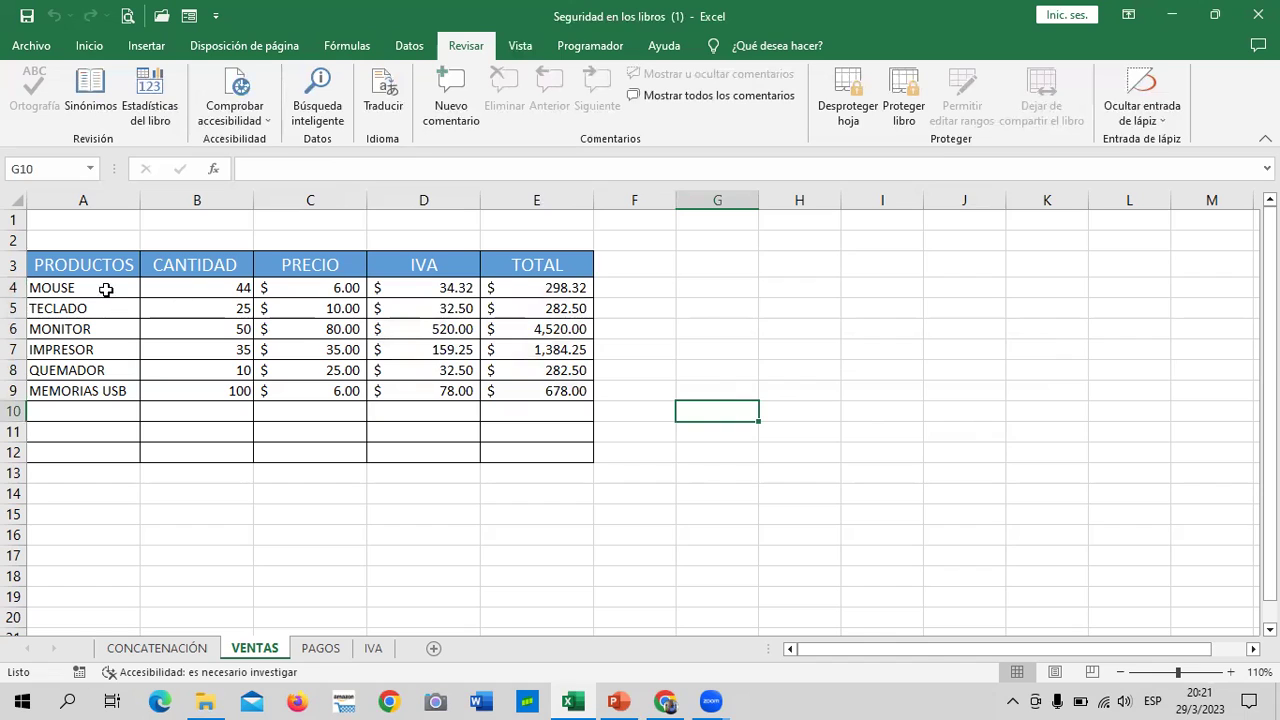
pyautogui.moveTo(103, 289); pyautogui.dragTo(112, 440)
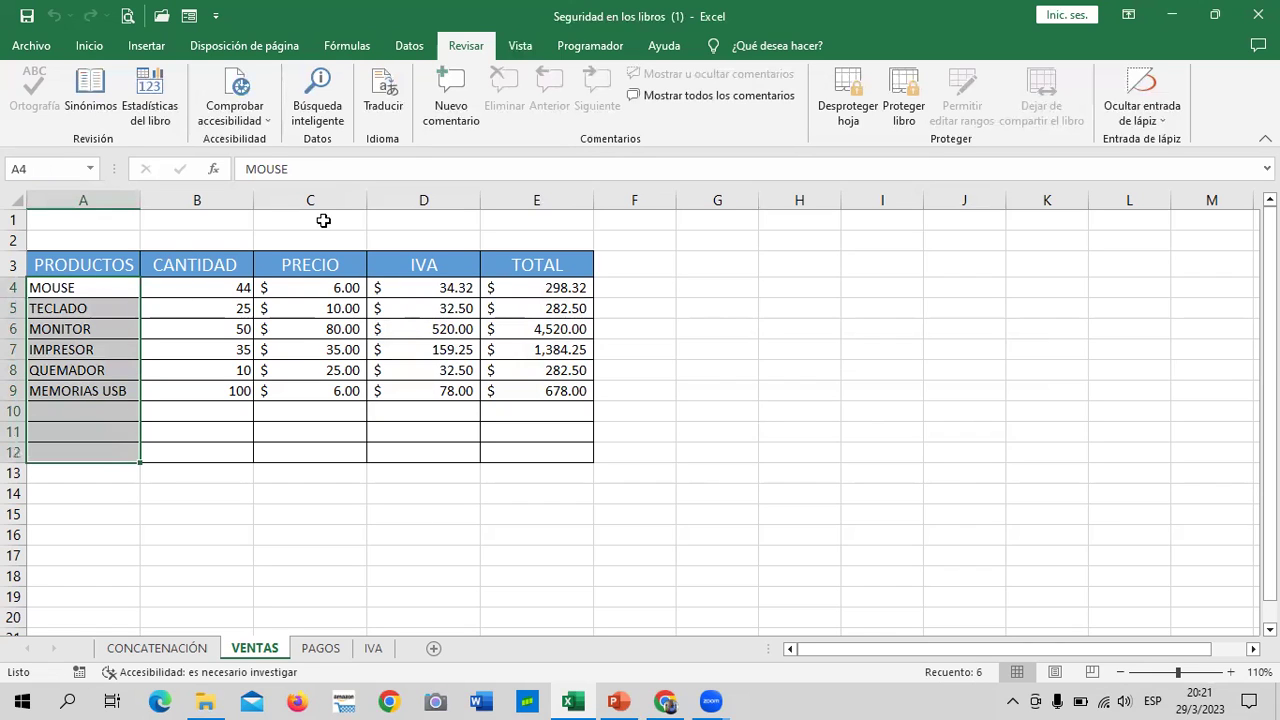
pyautogui.click(777, 283)
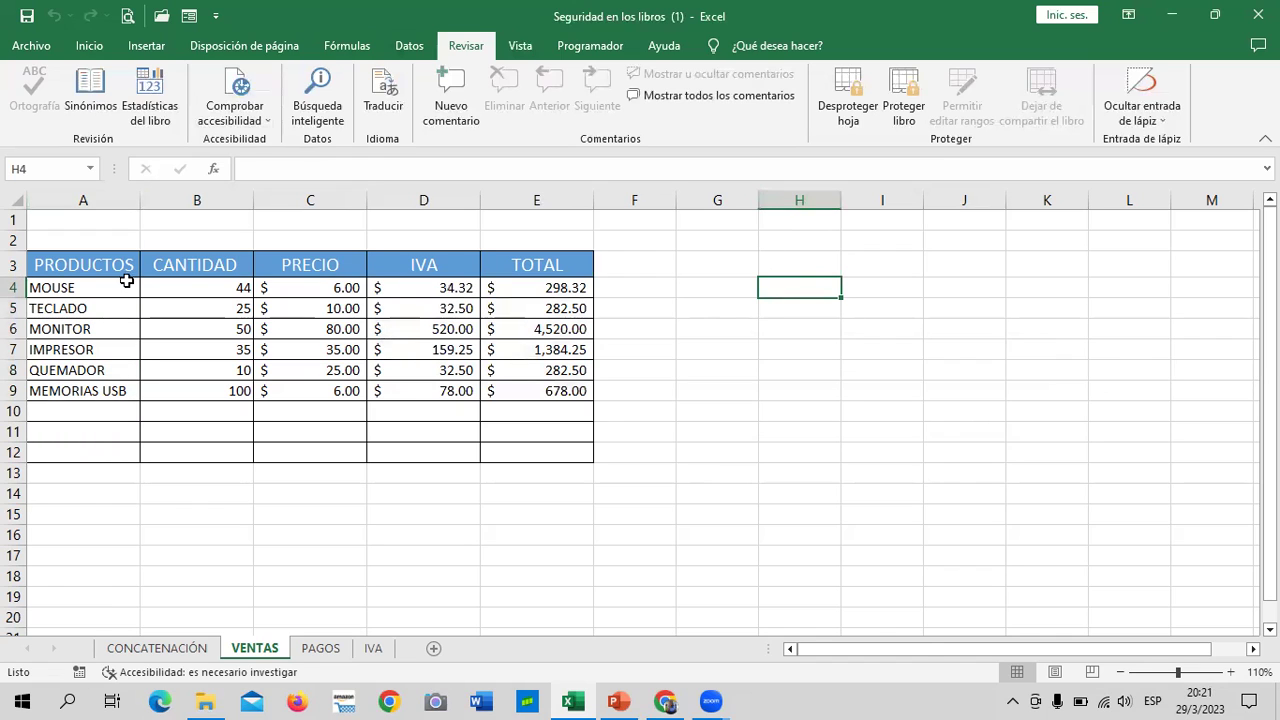
pyautogui.moveTo(124, 284); pyautogui.dragTo(91, 443)
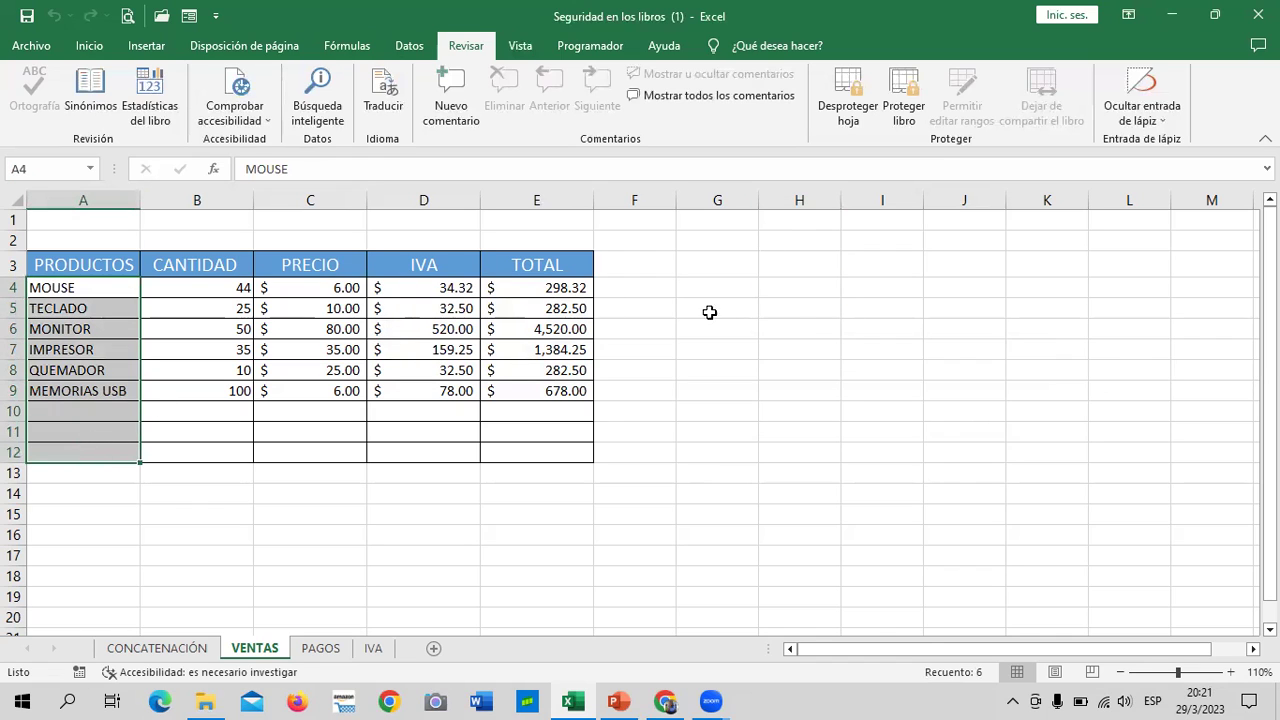
pyautogui.click(811, 318)
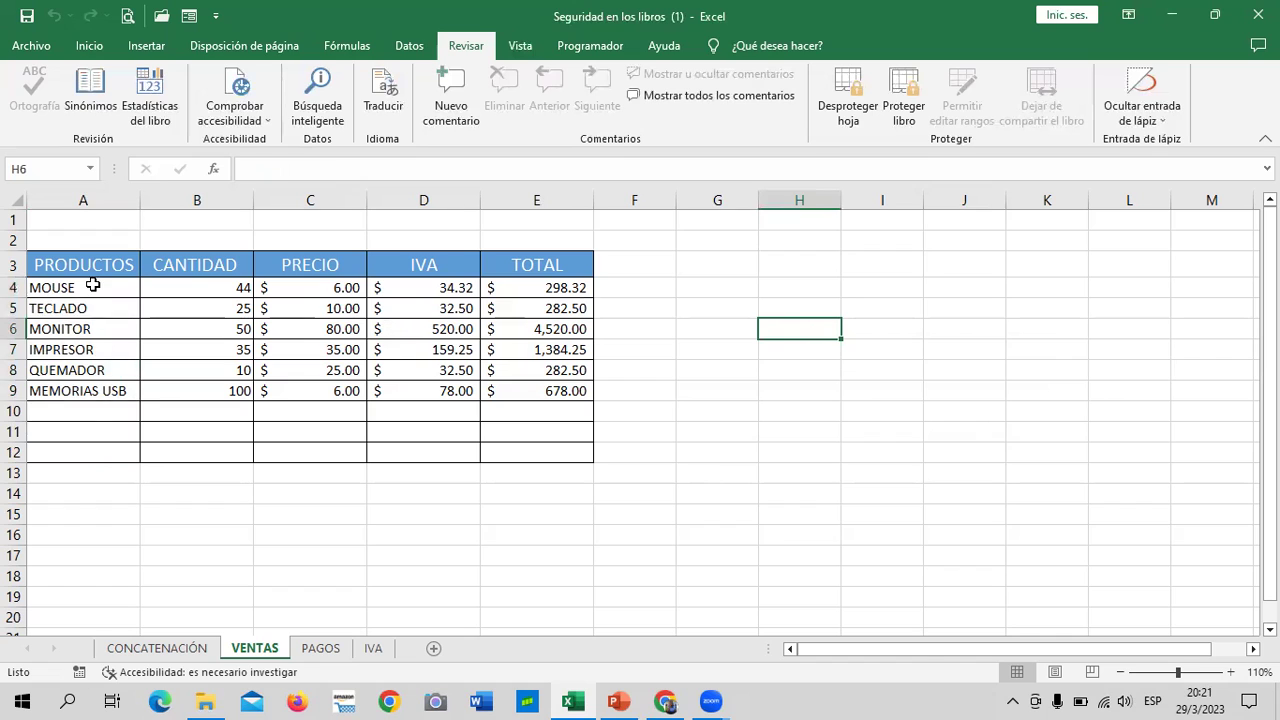
pyautogui.moveTo(89, 283); pyautogui.dragTo(100, 452)
pyautogui.click(791, 329)
pyautogui.click(198, 285)
pyautogui.doubleClick(198, 285)
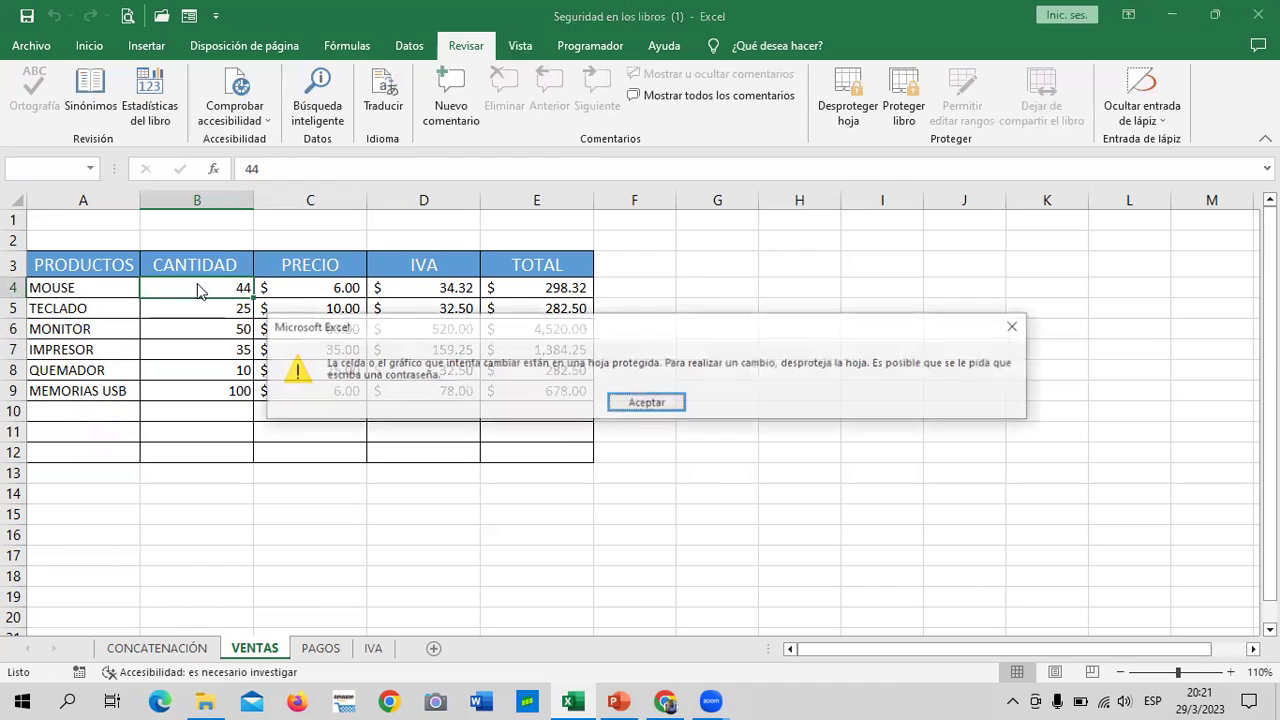
pyautogui.click(646, 406)
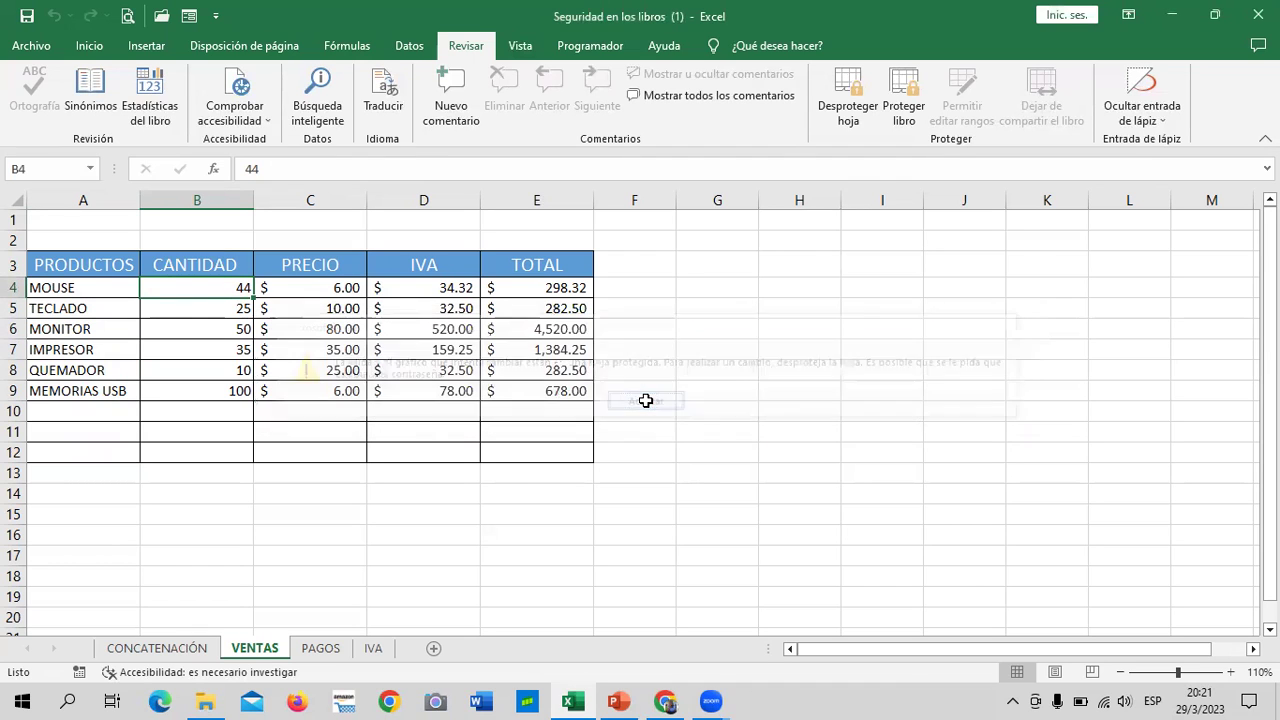
pyautogui.click(214, 448)
pyautogui.click(214, 411)
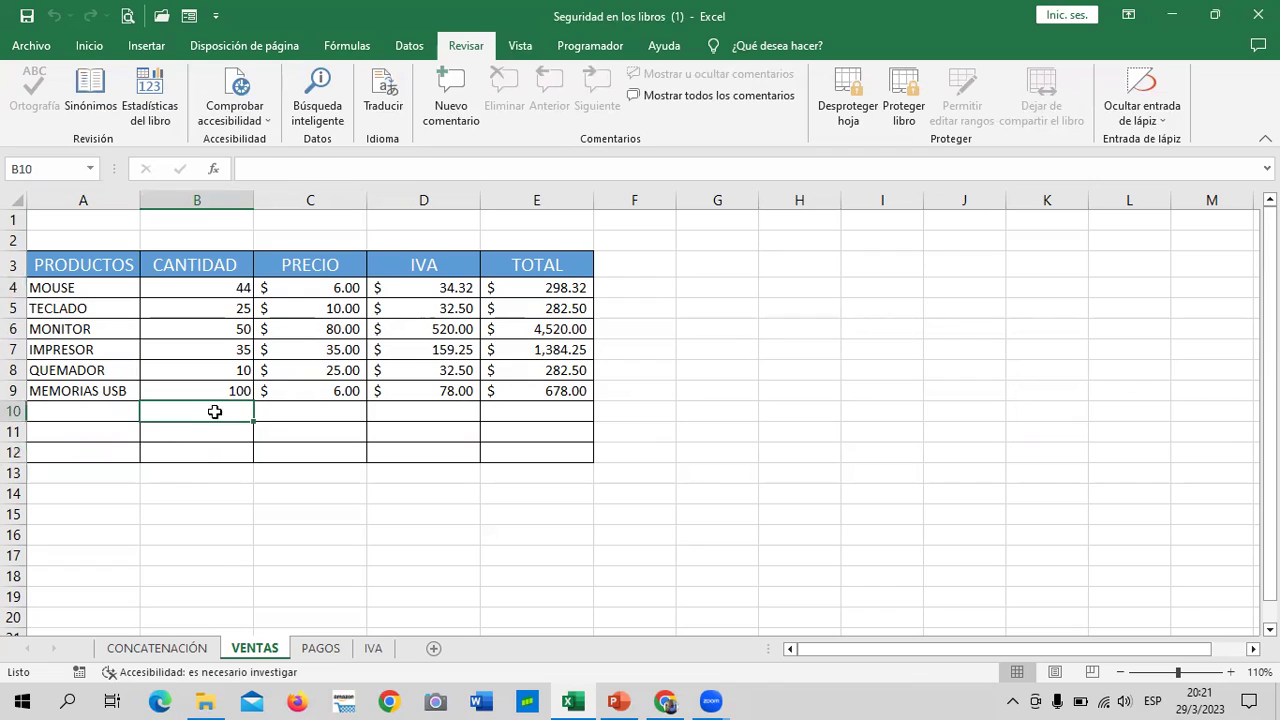
pyautogui.click(320, 289)
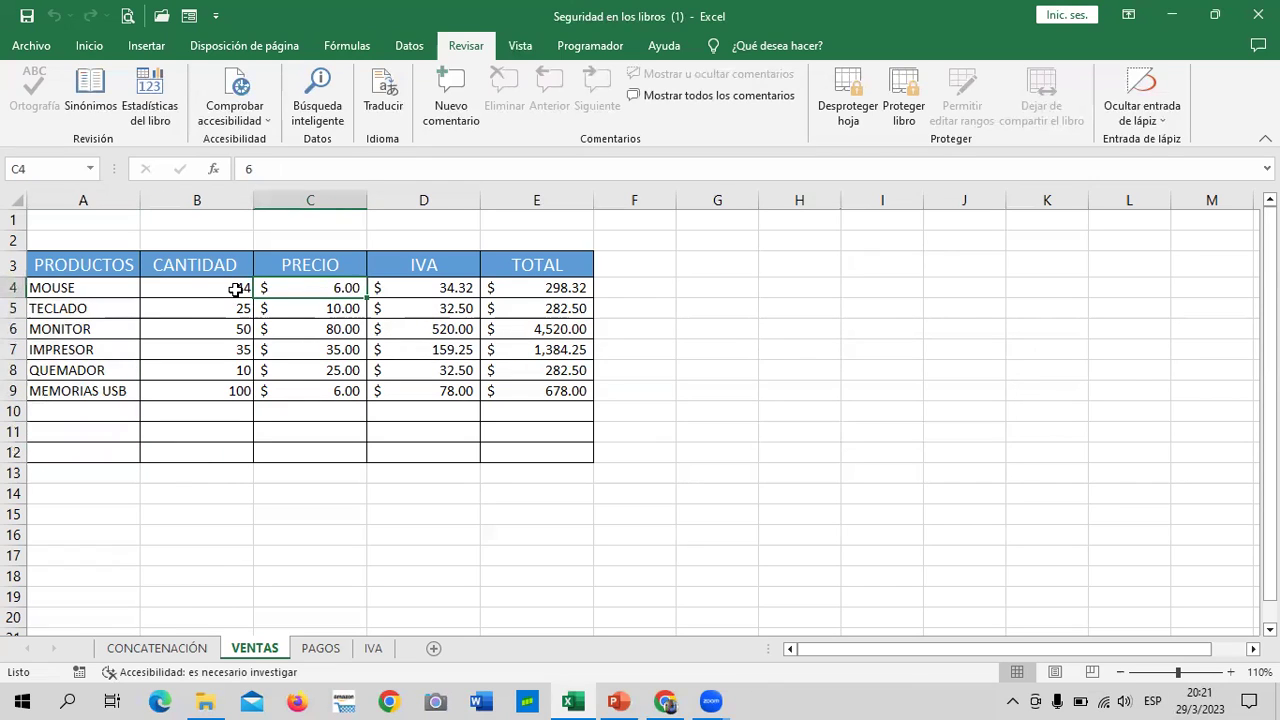
pyautogui.click(196, 410)
pyautogui.click(217, 448)
pyautogui.click(207, 393)
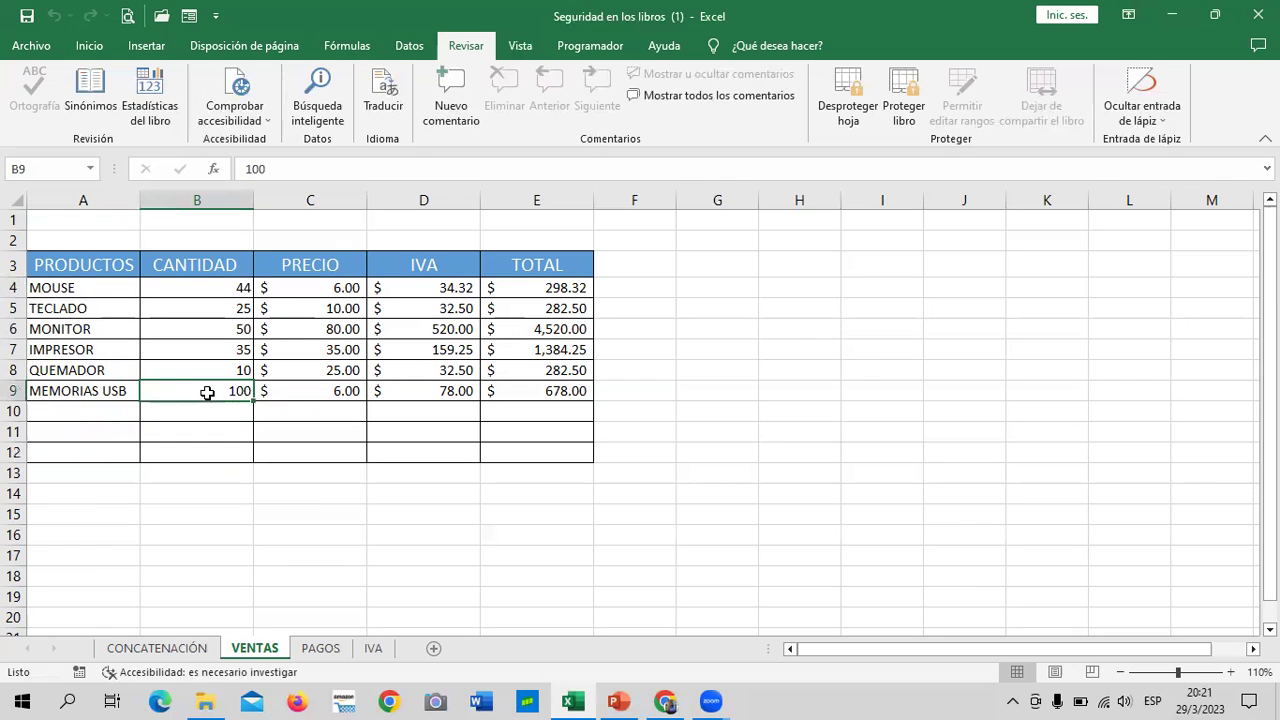
pyautogui.doubleClick(207, 393)
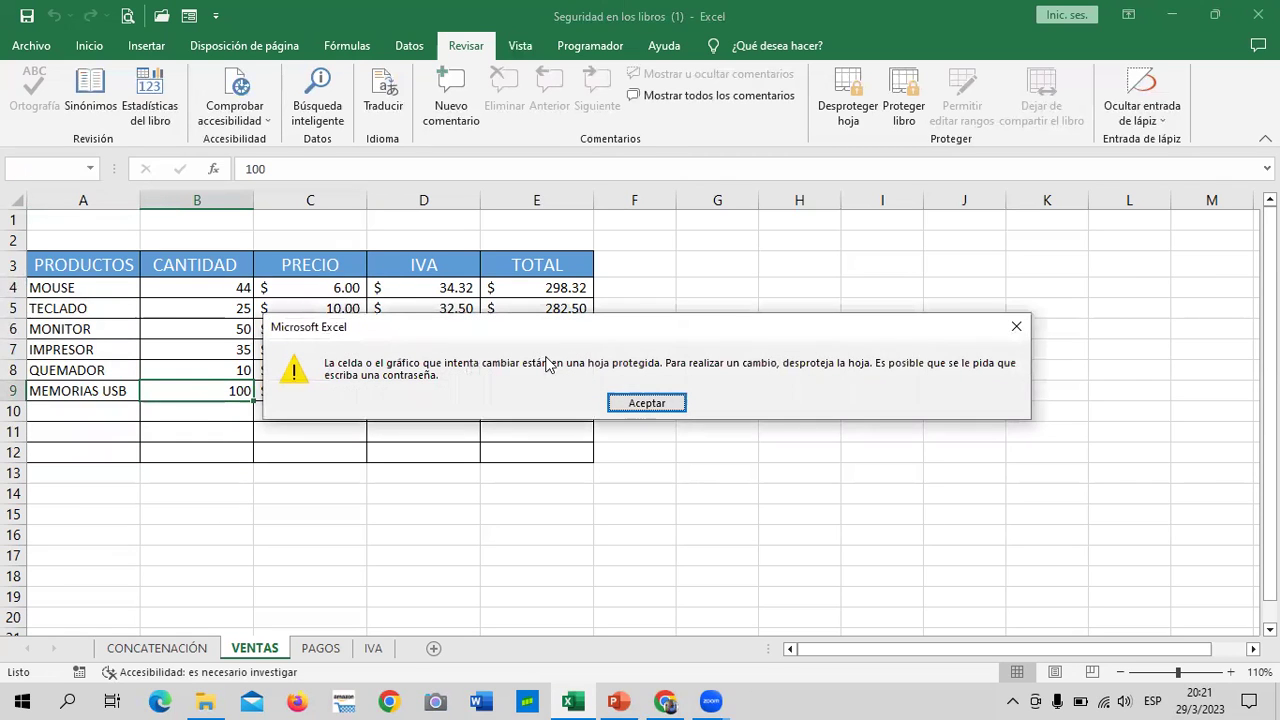
pyautogui.click(667, 403)
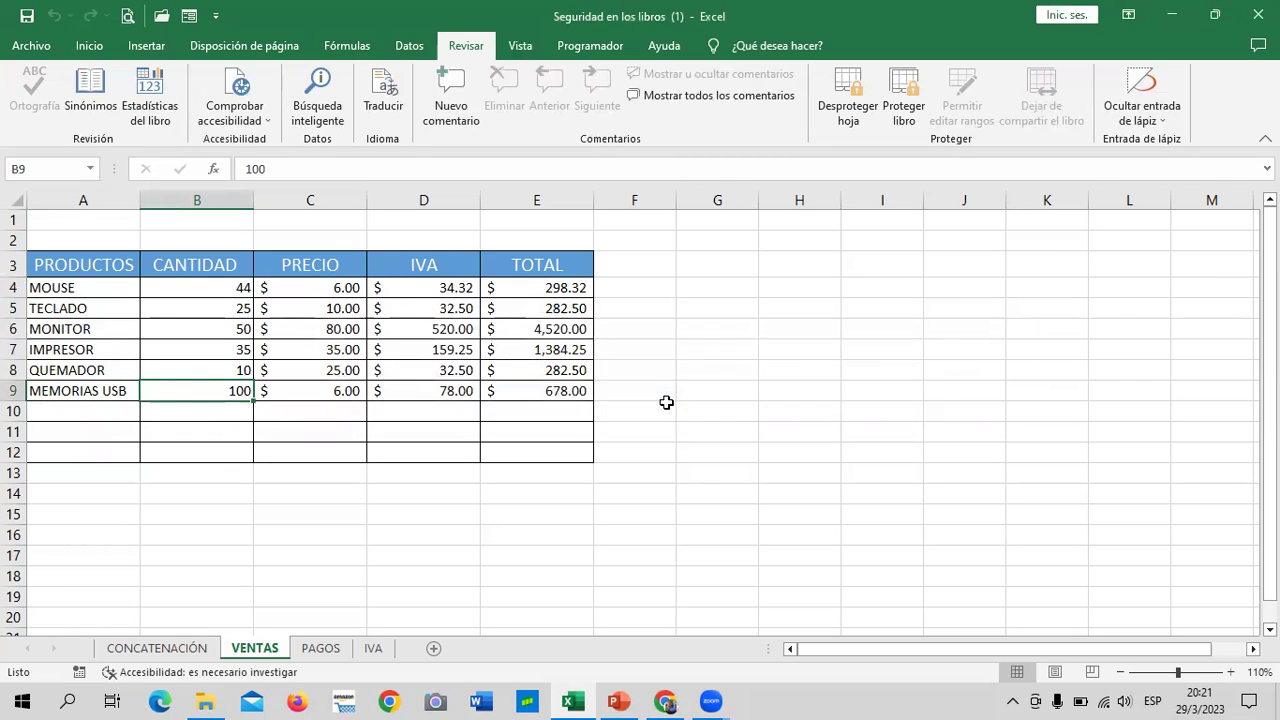
pyautogui.click(814, 351)
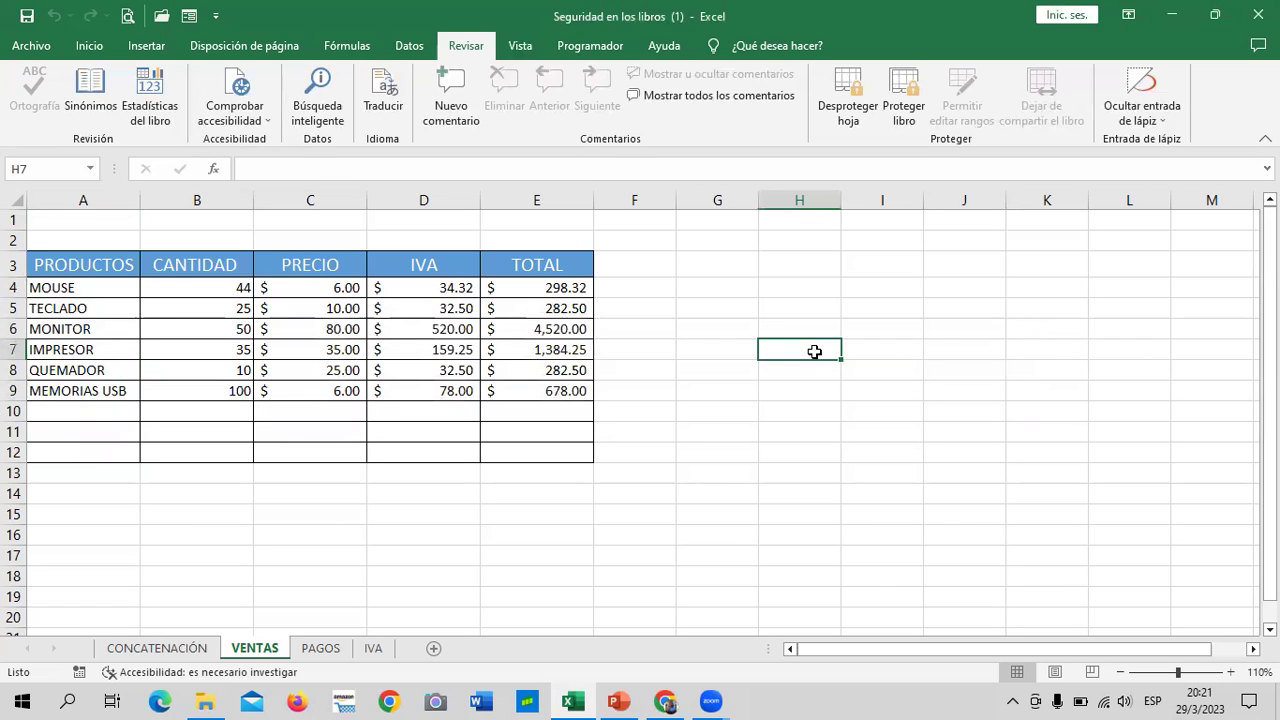
pyautogui.click(848, 112)
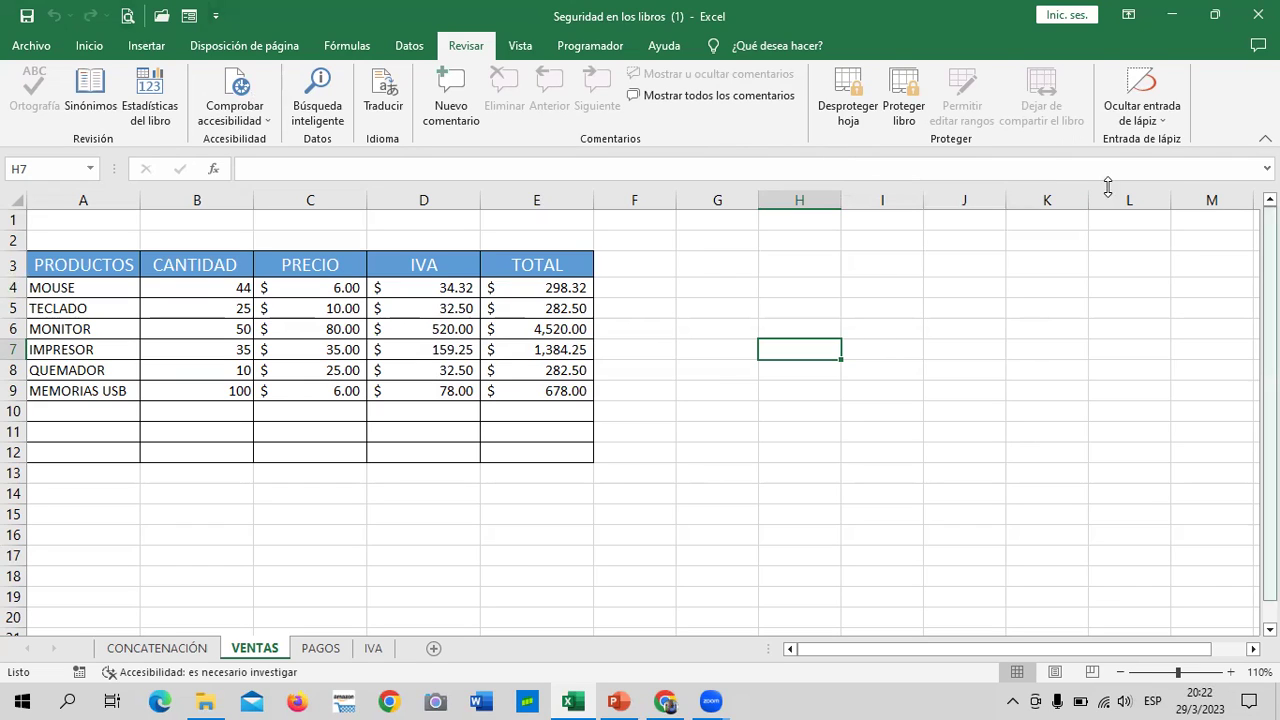
# - Unprotect the VENTAS sheet by entering its password
pyautogui.click(848, 108)
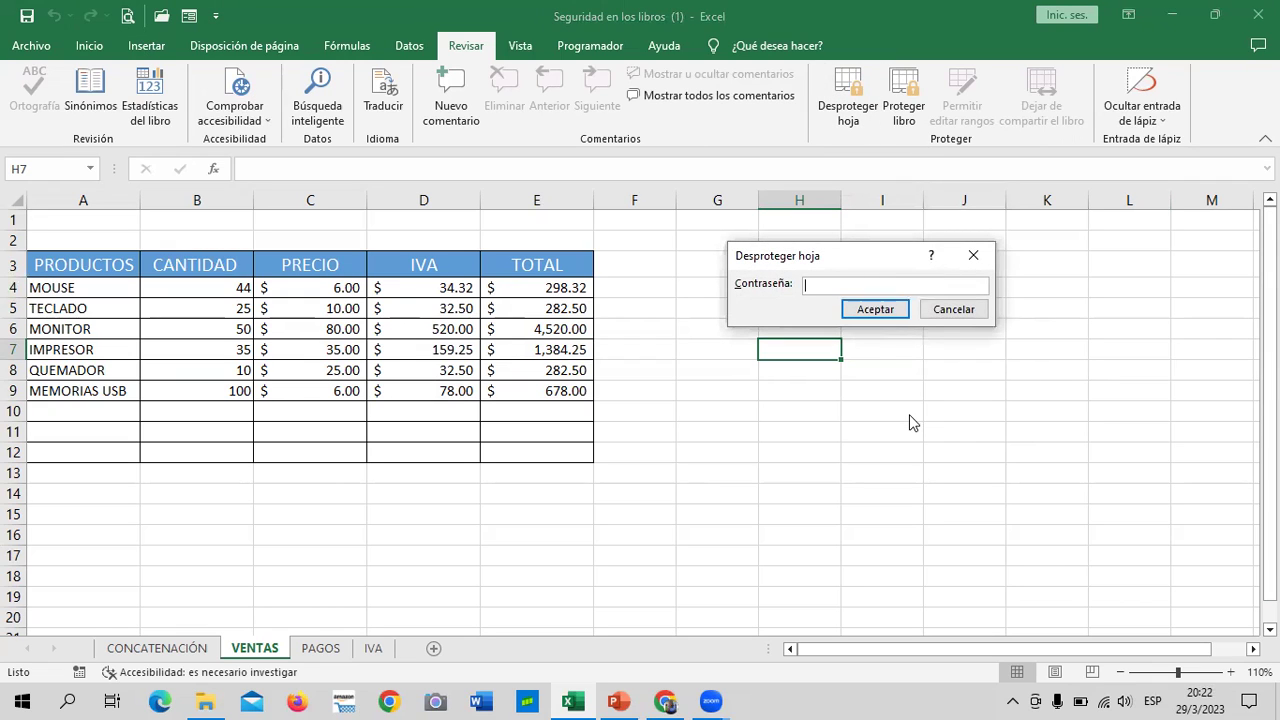
pyautogui.write('1')
pyautogui.press('Return')
# - Clear and re-enter 44 as the MOUSE quantity in B4
pyautogui.click(737, 512)
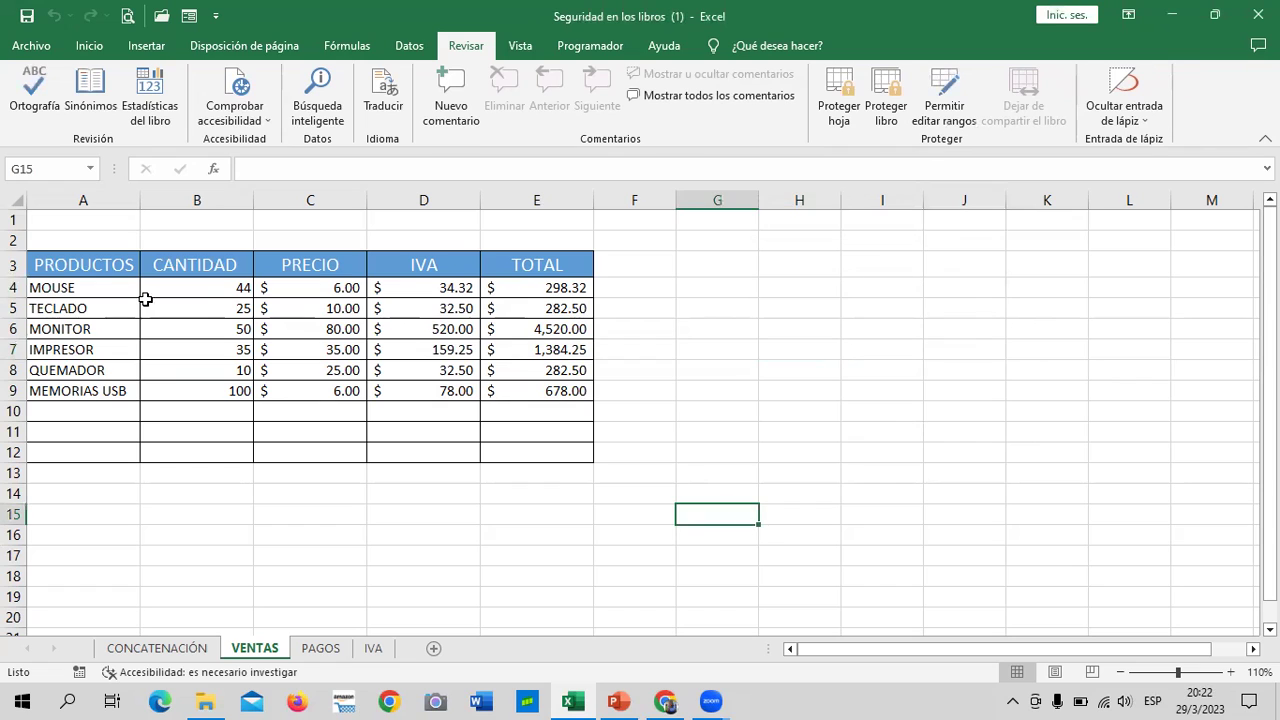
pyautogui.click(200, 297)
pyautogui.press('BackSpace')
pyautogui.press('Return')
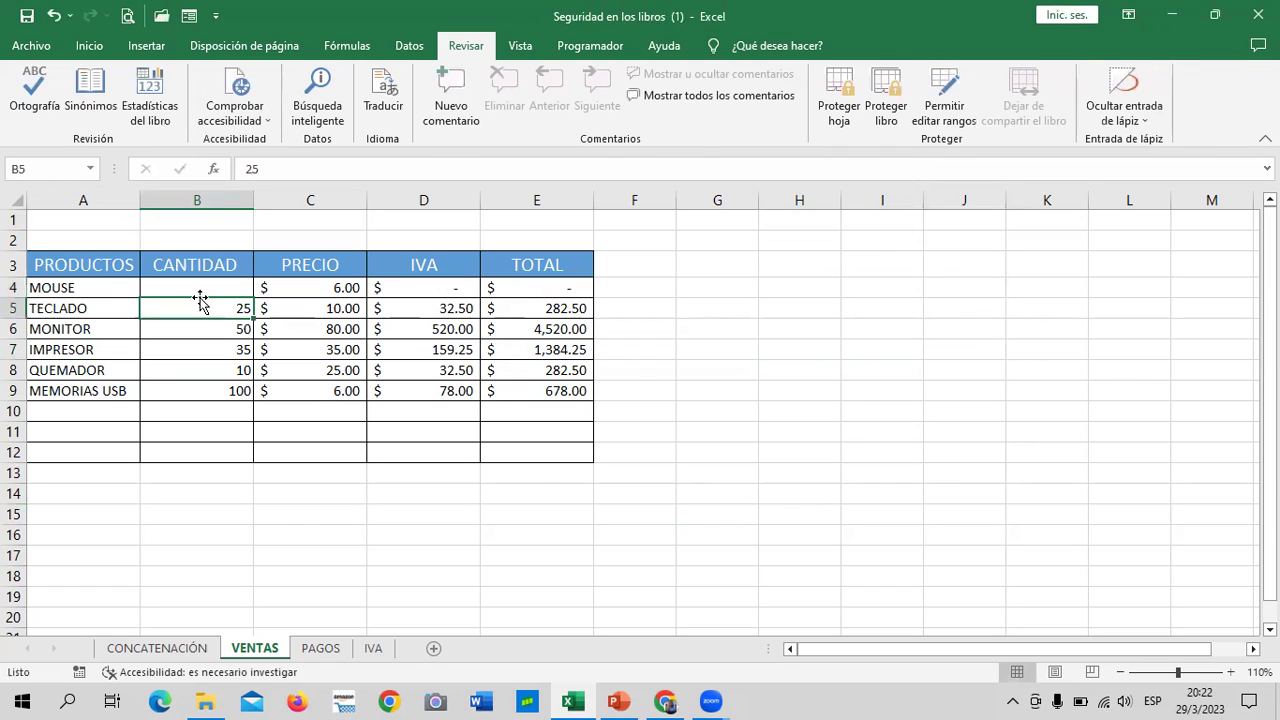
pyautogui.click(794, 389)
pyautogui.click(172, 291)
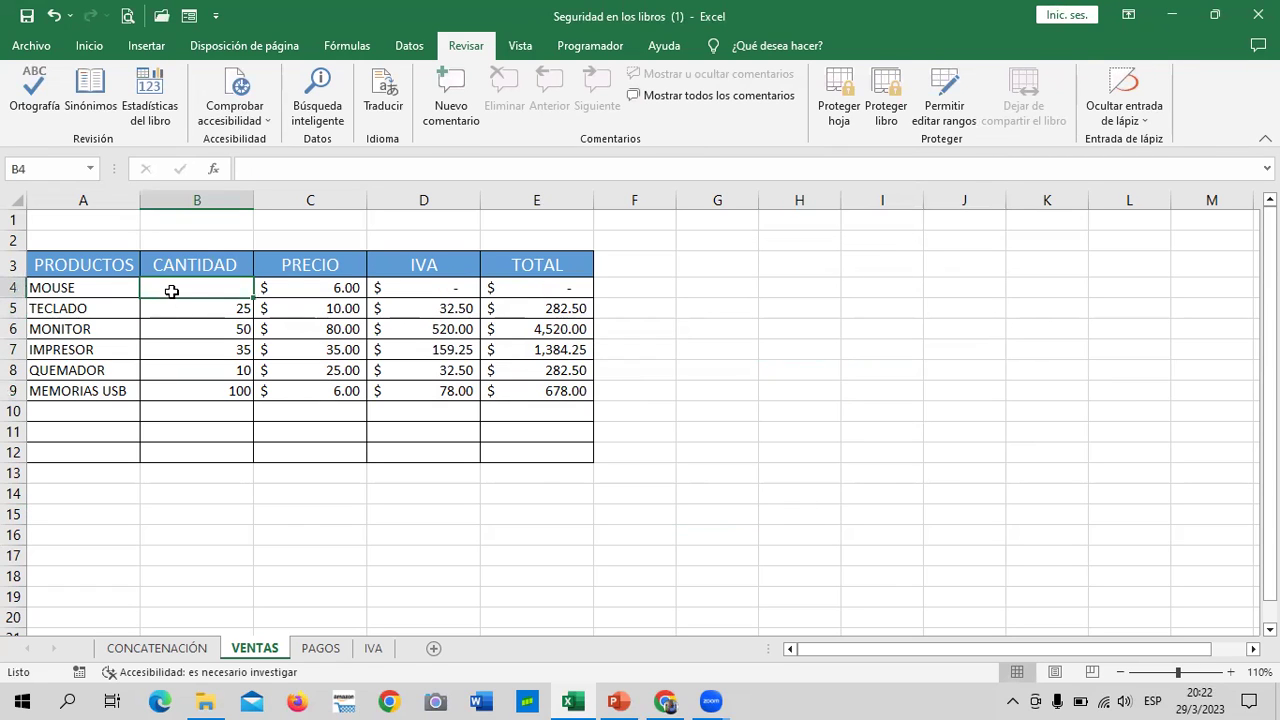
pyautogui.write('44')
pyautogui.press('Return')
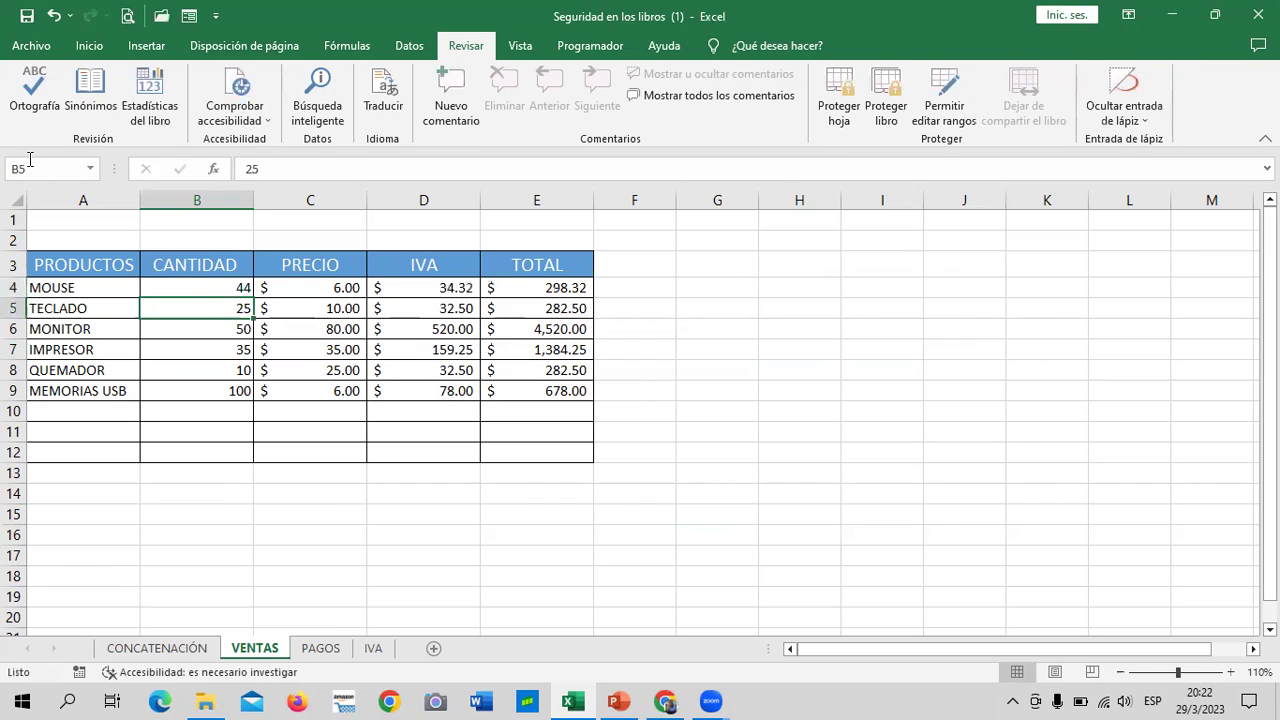
pyautogui.click(771, 371)
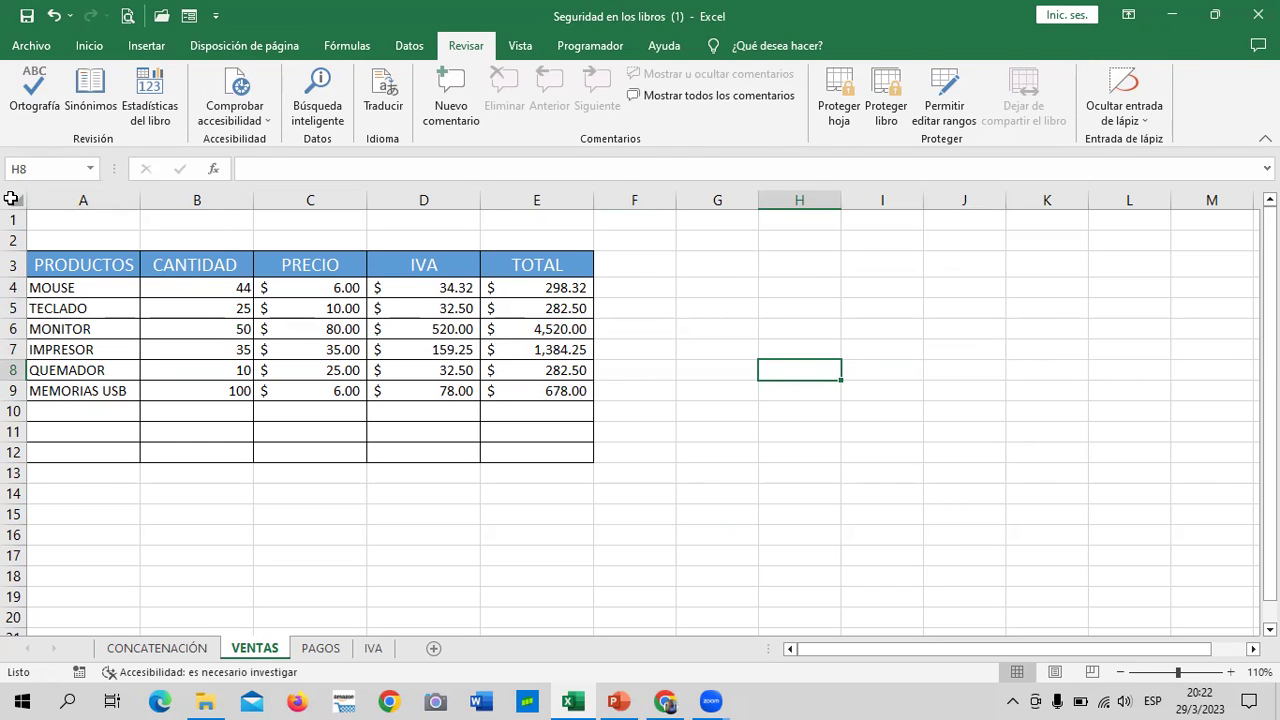
# - Jump back to cell A1 through the Name Box
pyautogui.moveTo(51, 222)
pyautogui.mouseDown()
pyautogui.moveTo(1098, 606)
pyautogui.moveTo(600, 586)
pyautogui.mouseUp()
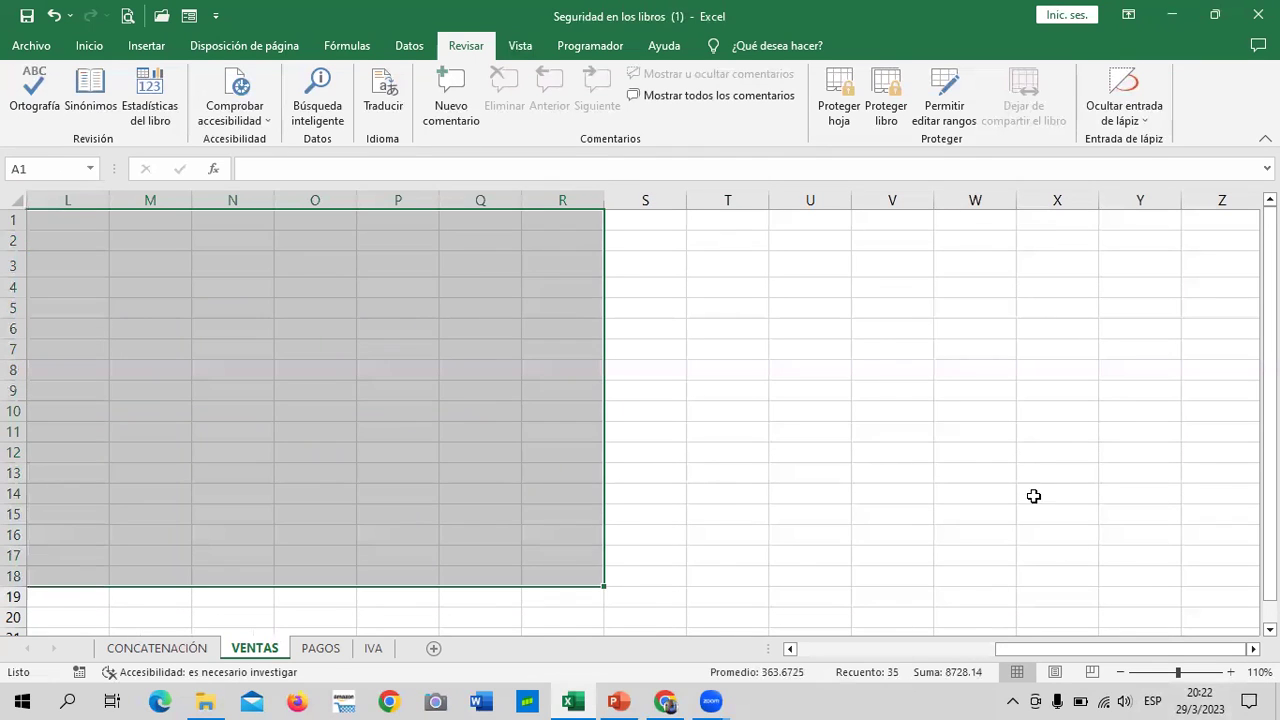
pyautogui.click(790, 390)
pyautogui.click(63, 177)
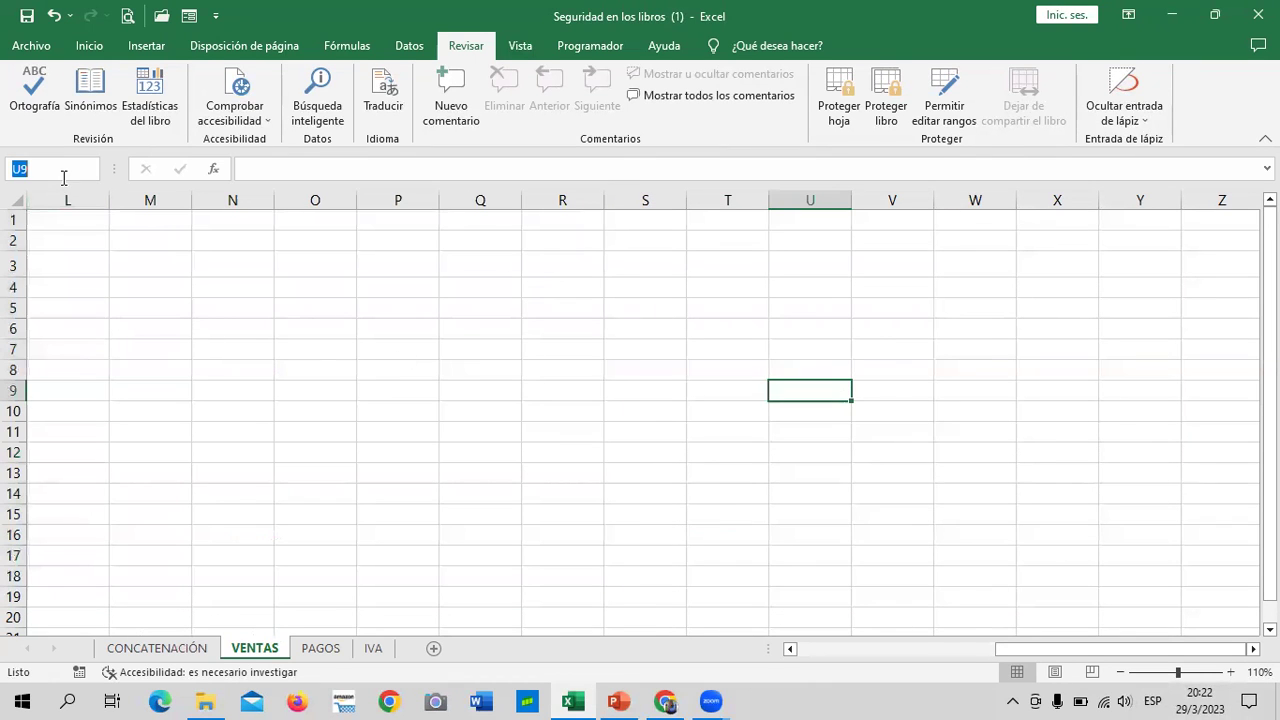
pyautogui.write('A1')
pyautogui.press('Return')
# - Remove the stray brace character from cell A1
pyautogui.write('}')
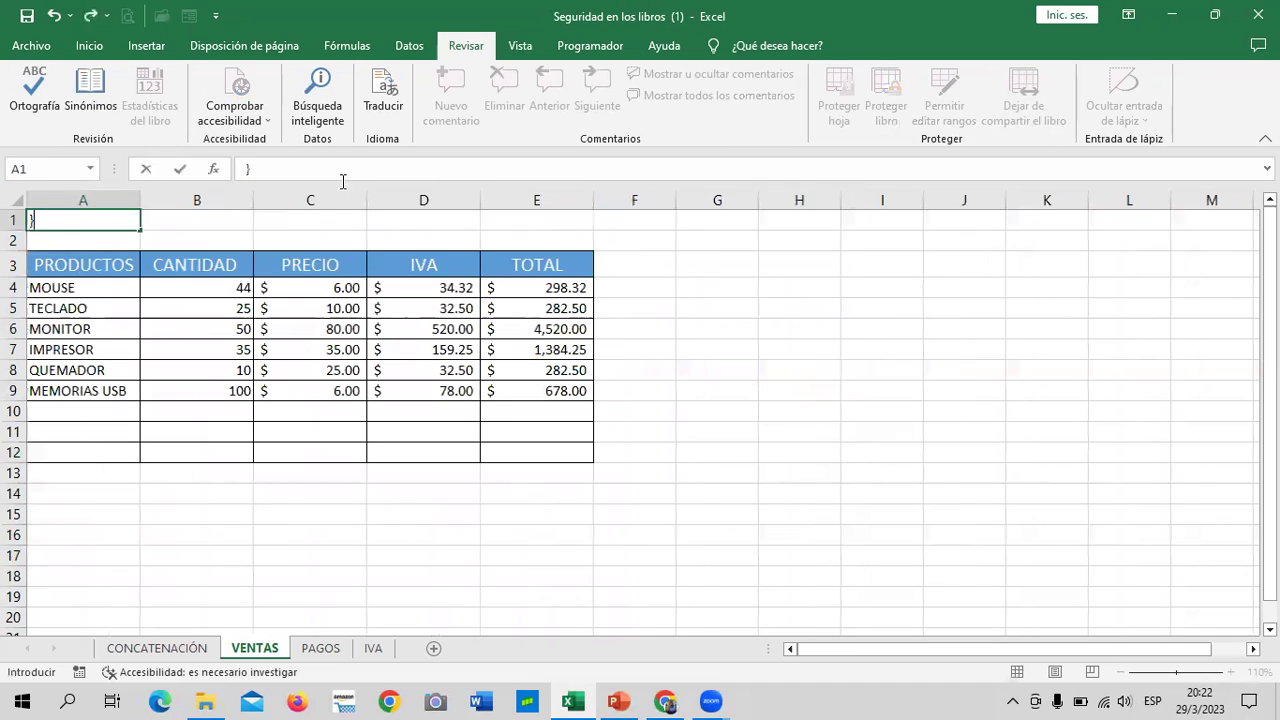
pyautogui.click(788, 350)
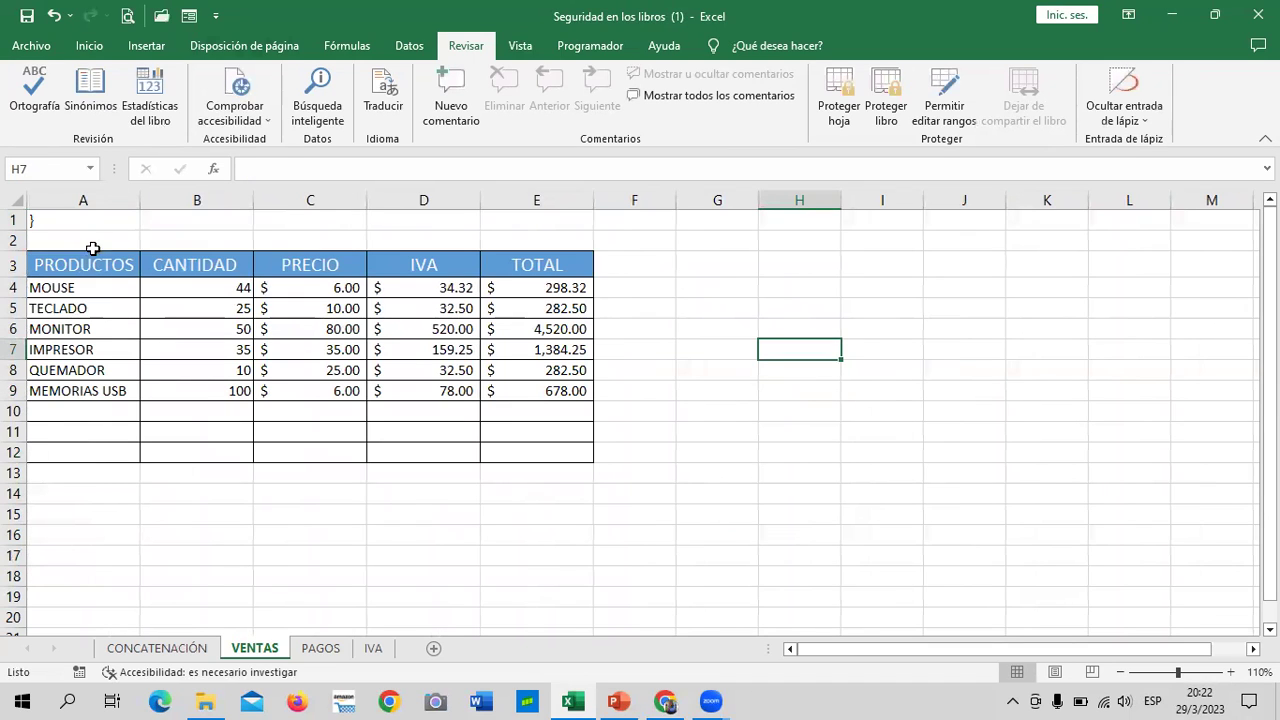
pyautogui.click(87, 215)
pyautogui.press('BackSpace')
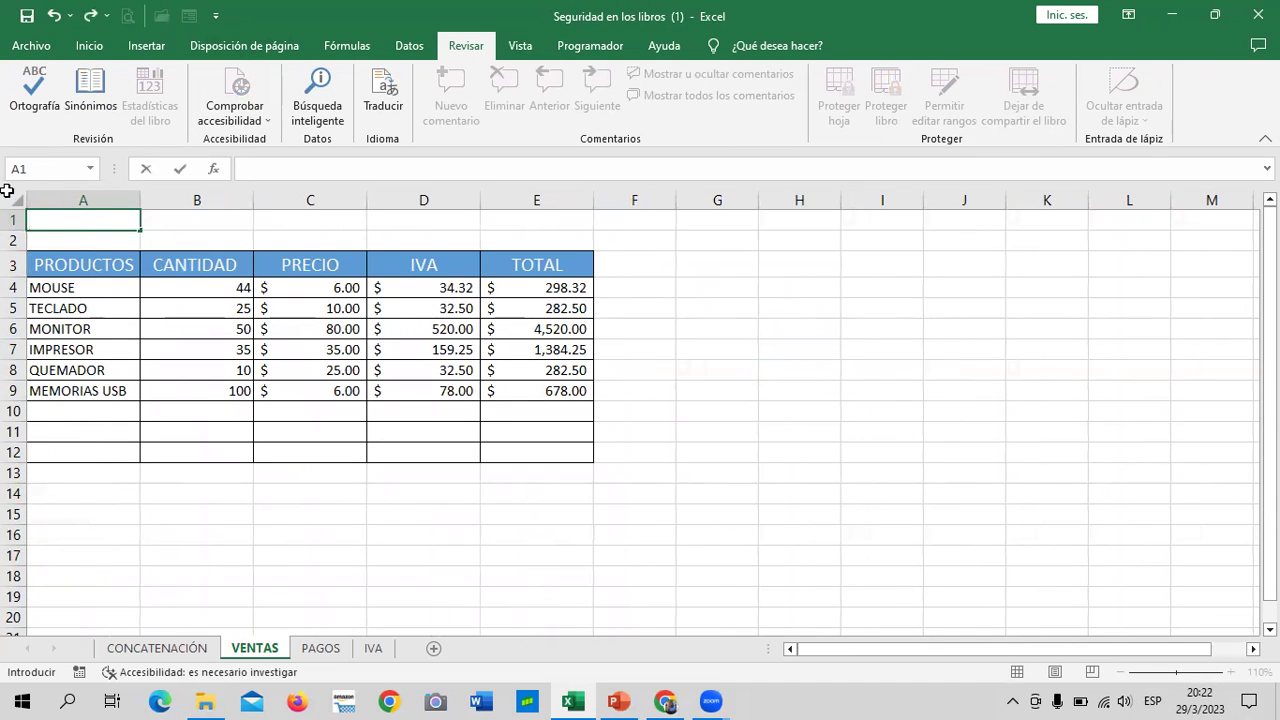
# - Select the entire sheet with the Select All corner
pyautogui.click(14, 198)
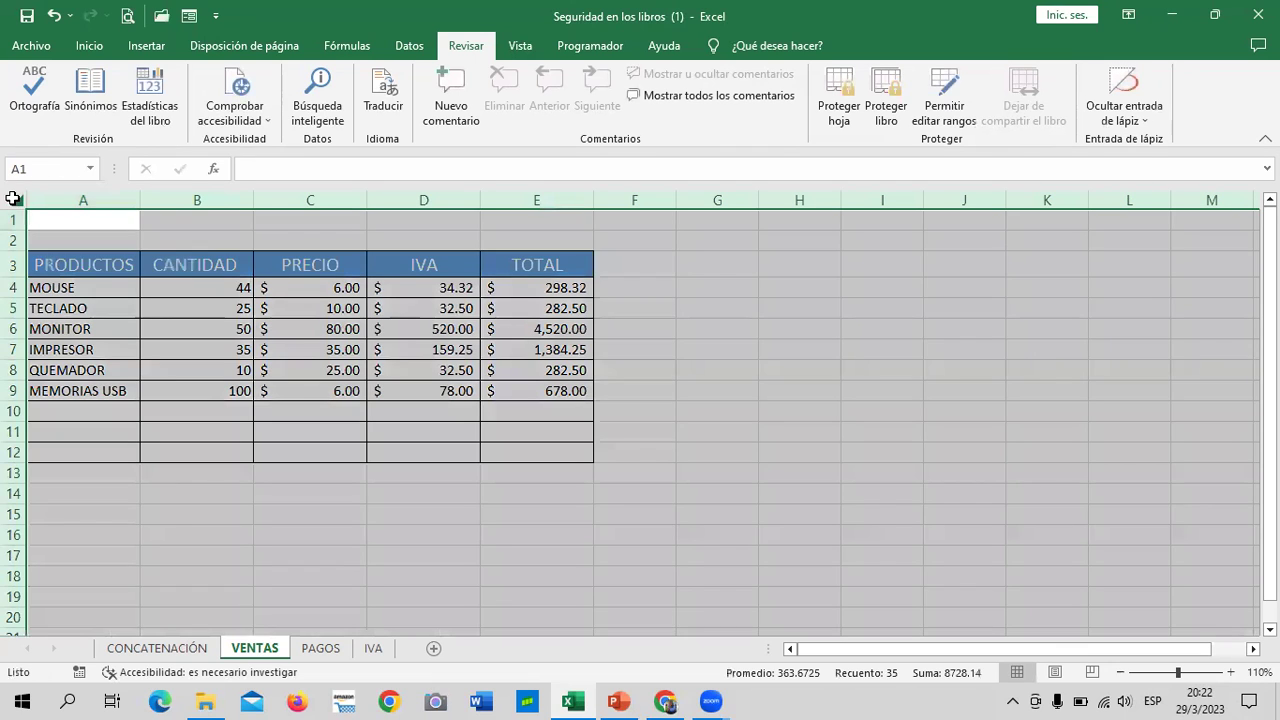
pyautogui.click(677, 264)
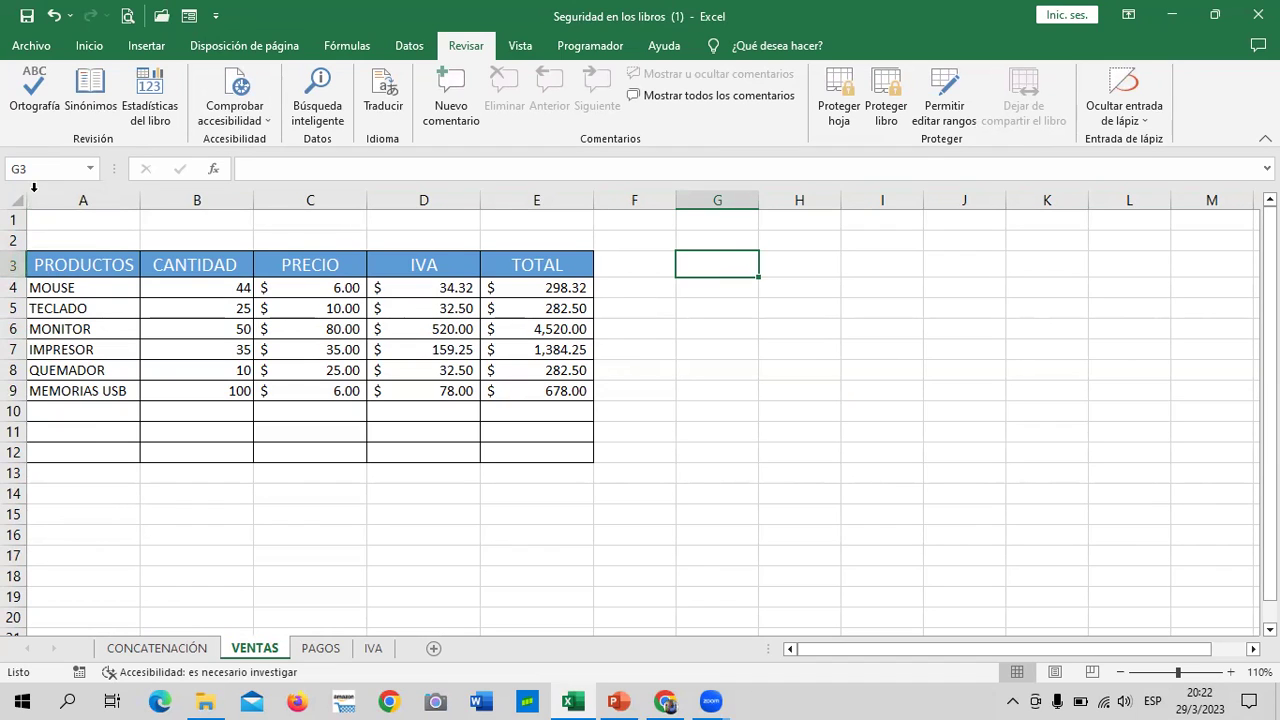
pyautogui.click(12, 204)
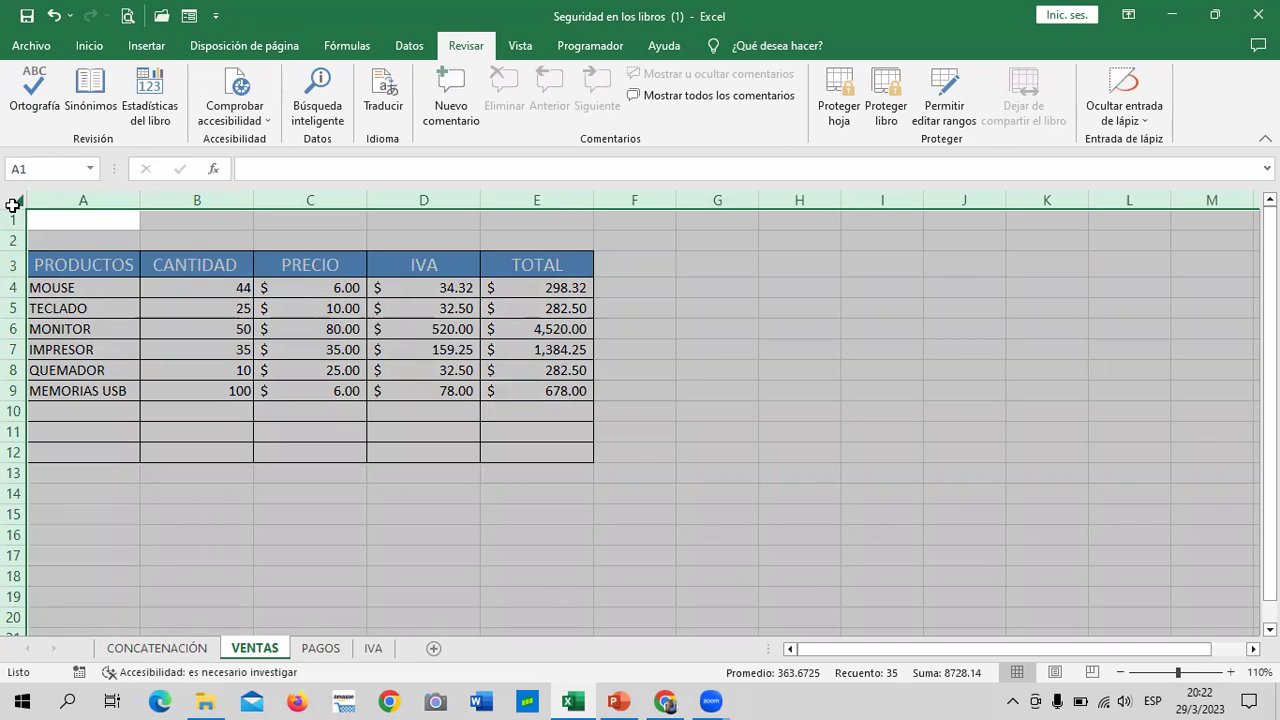
# - Open the Formato de celdas dialog from the Inicio number format options
pyautogui.click(89, 47)
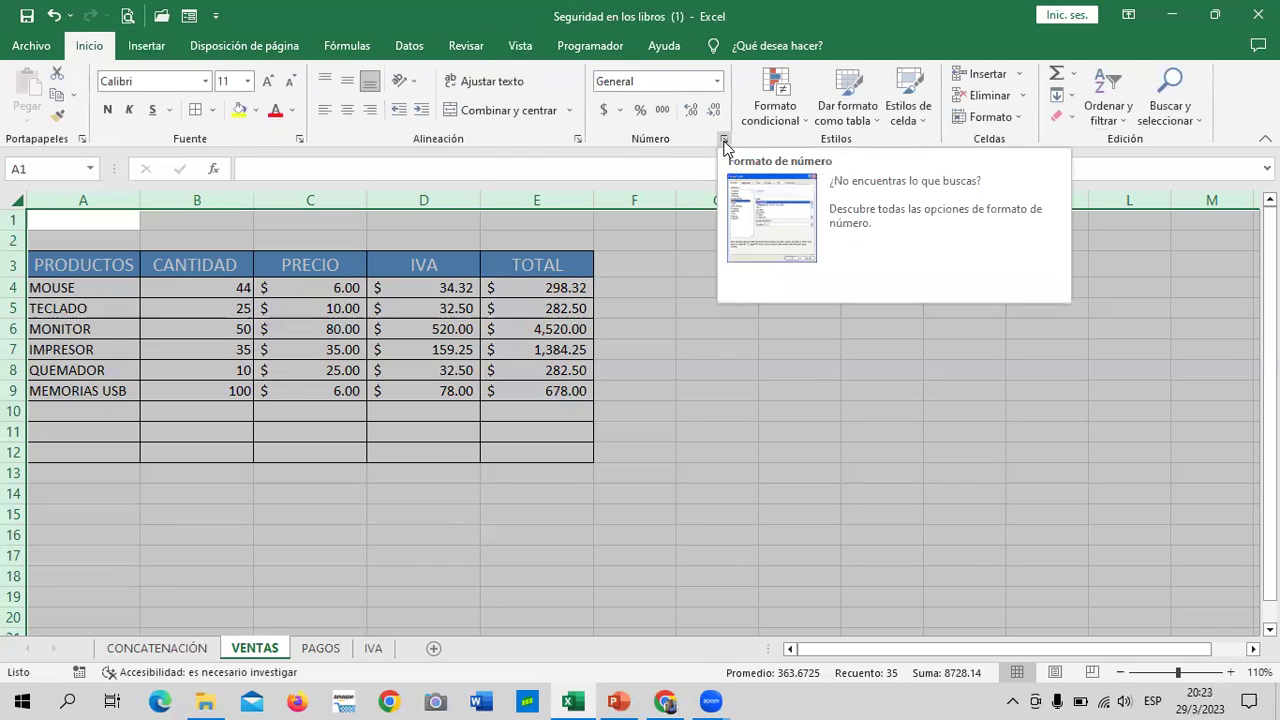
pyautogui.click(724, 146)
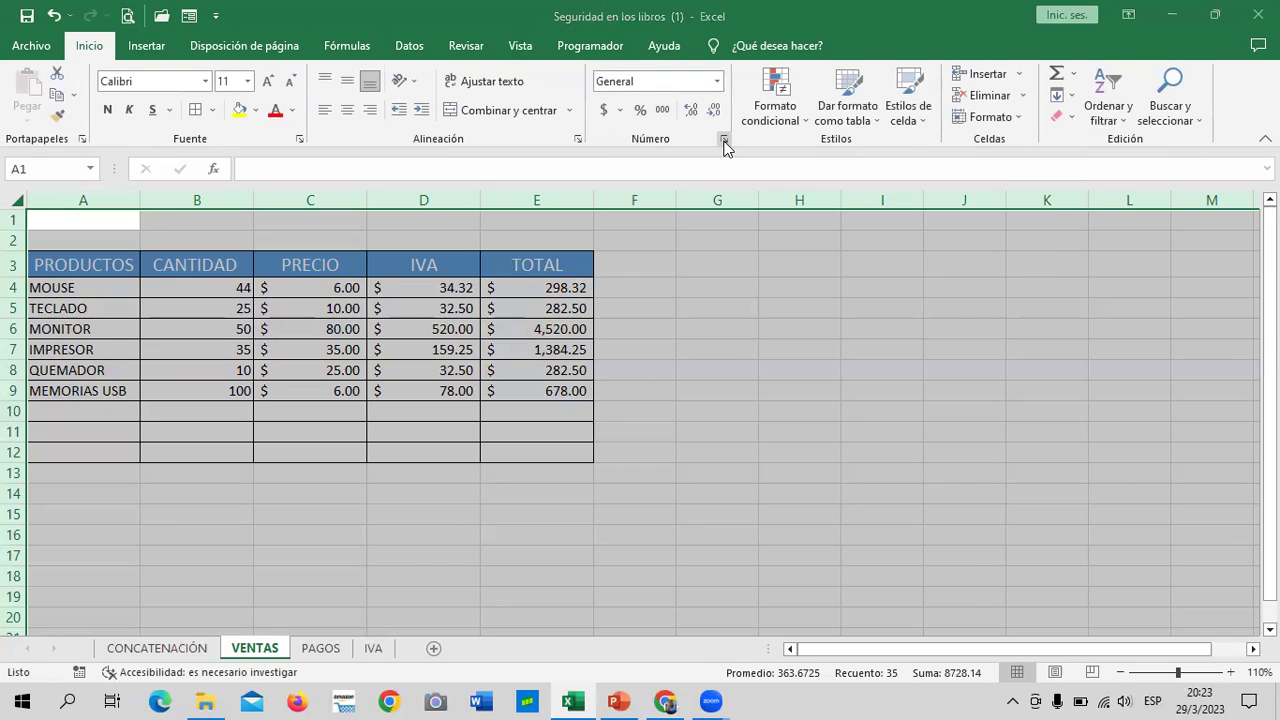
pyautogui.moveTo(924, 41); pyautogui.dragTo(859, 112)
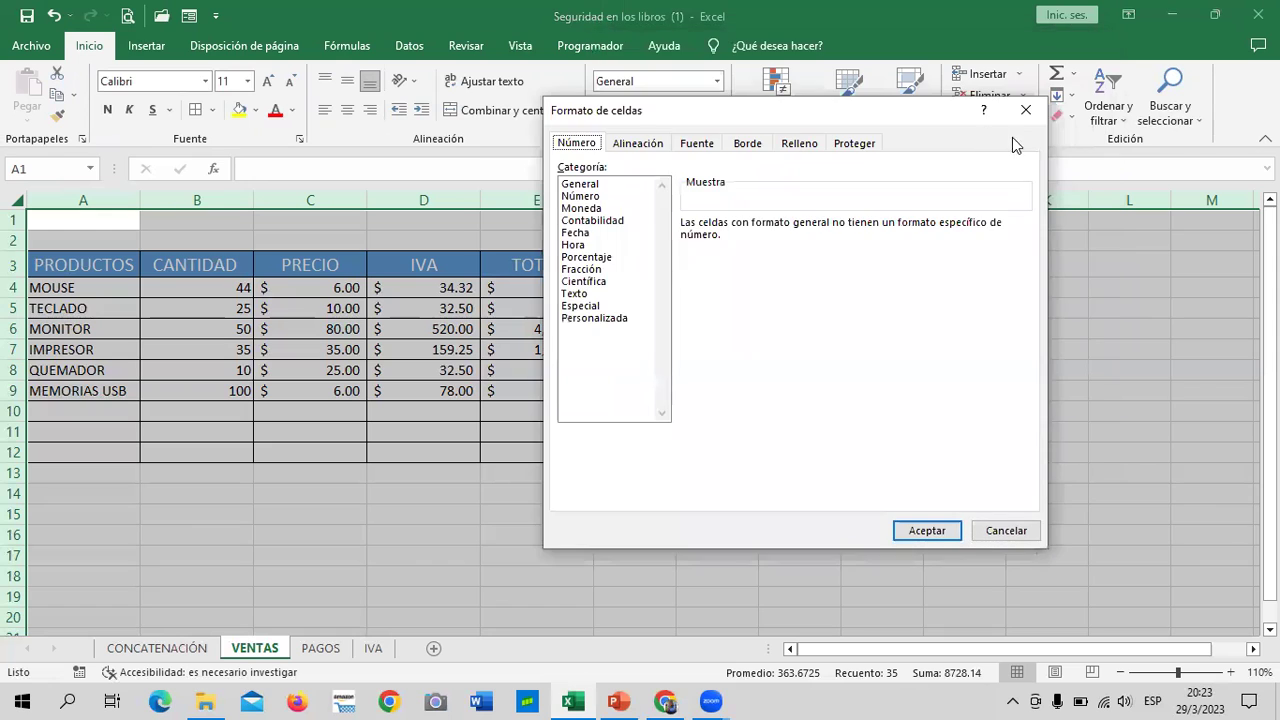
pyautogui.click(1025, 109)
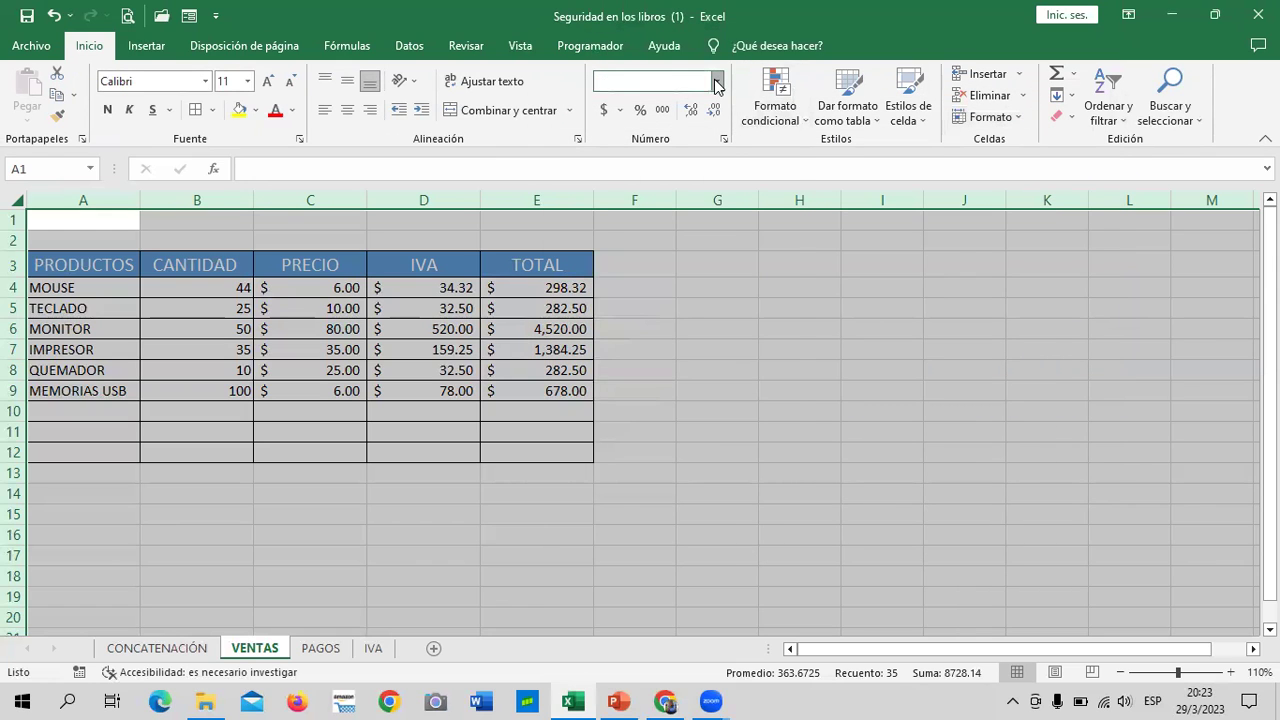
pyautogui.click(716, 82)
pyautogui.scroll(-1, 791, 321)
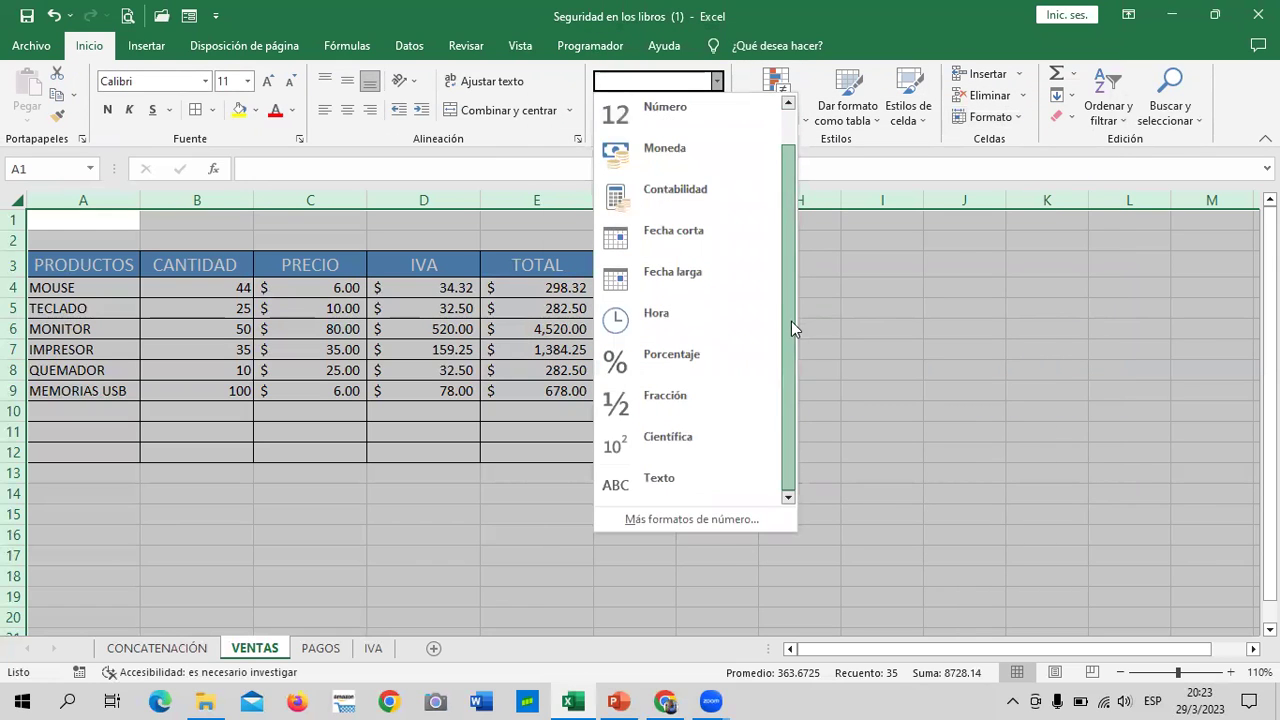
pyautogui.click(714, 517)
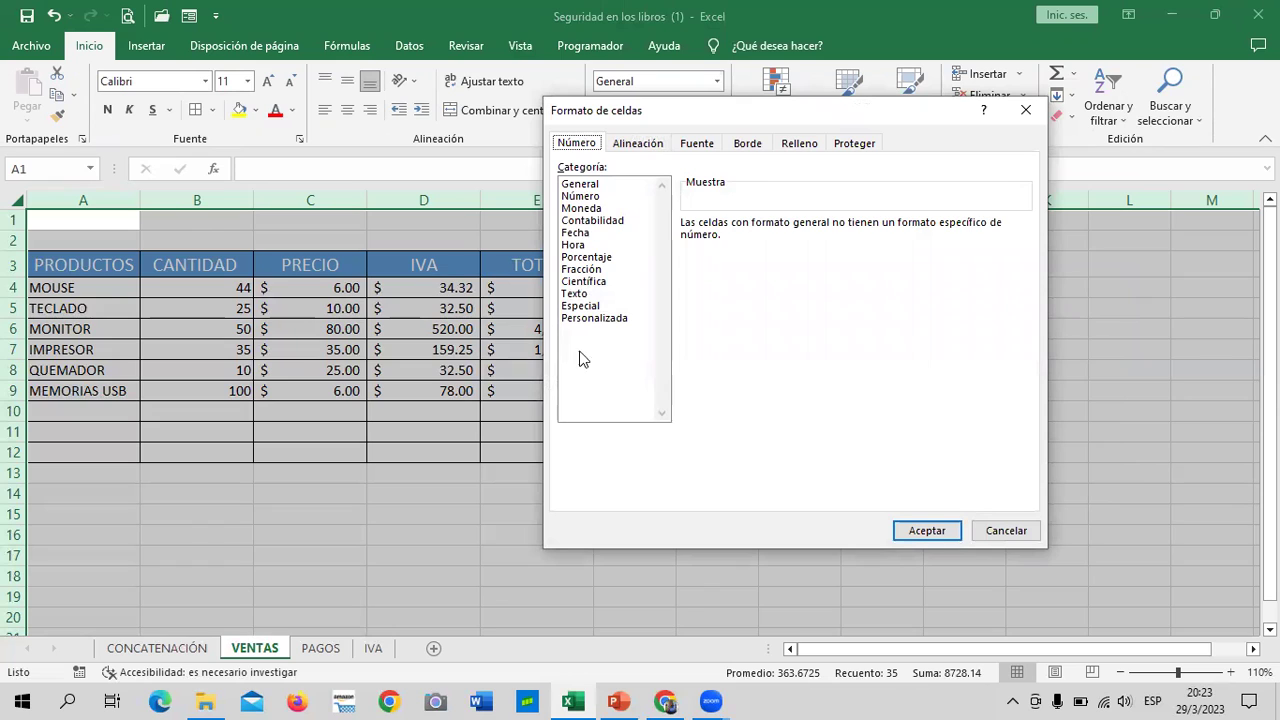
# - Uncheck Bloqueada on the Proteger tab for all cells and apply it
pyautogui.click(640, 143)
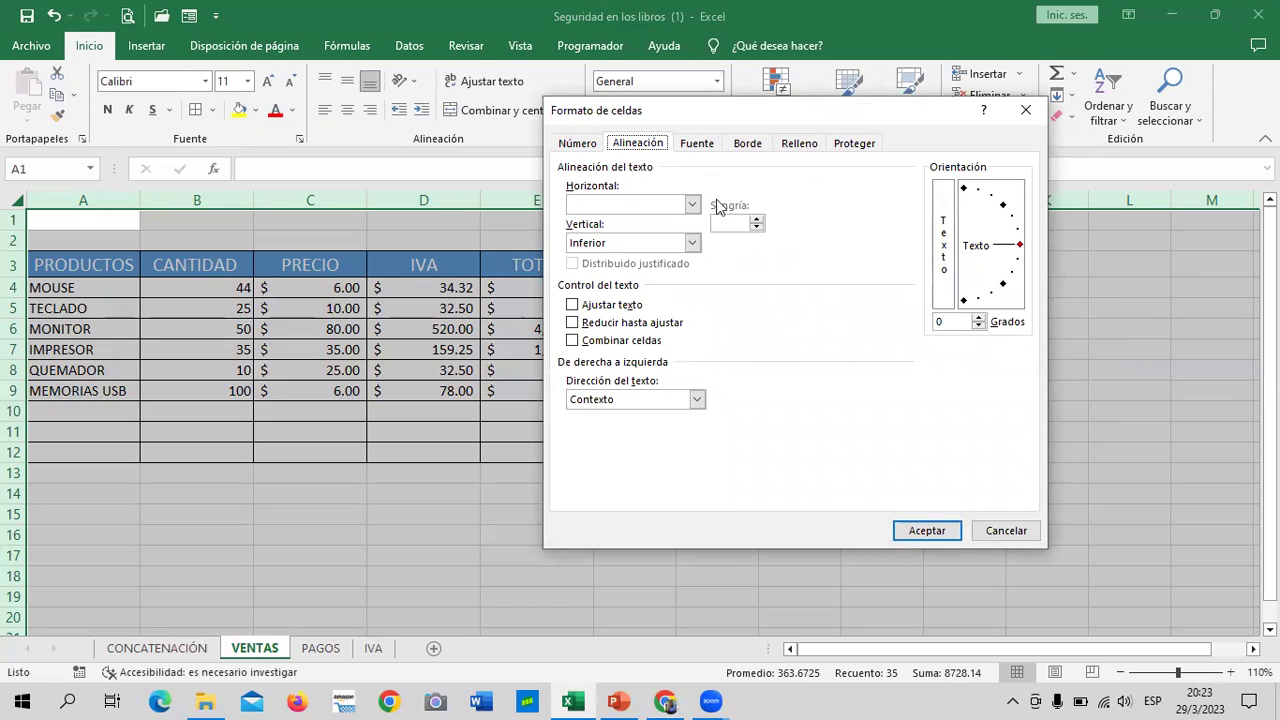
pyautogui.click(697, 143)
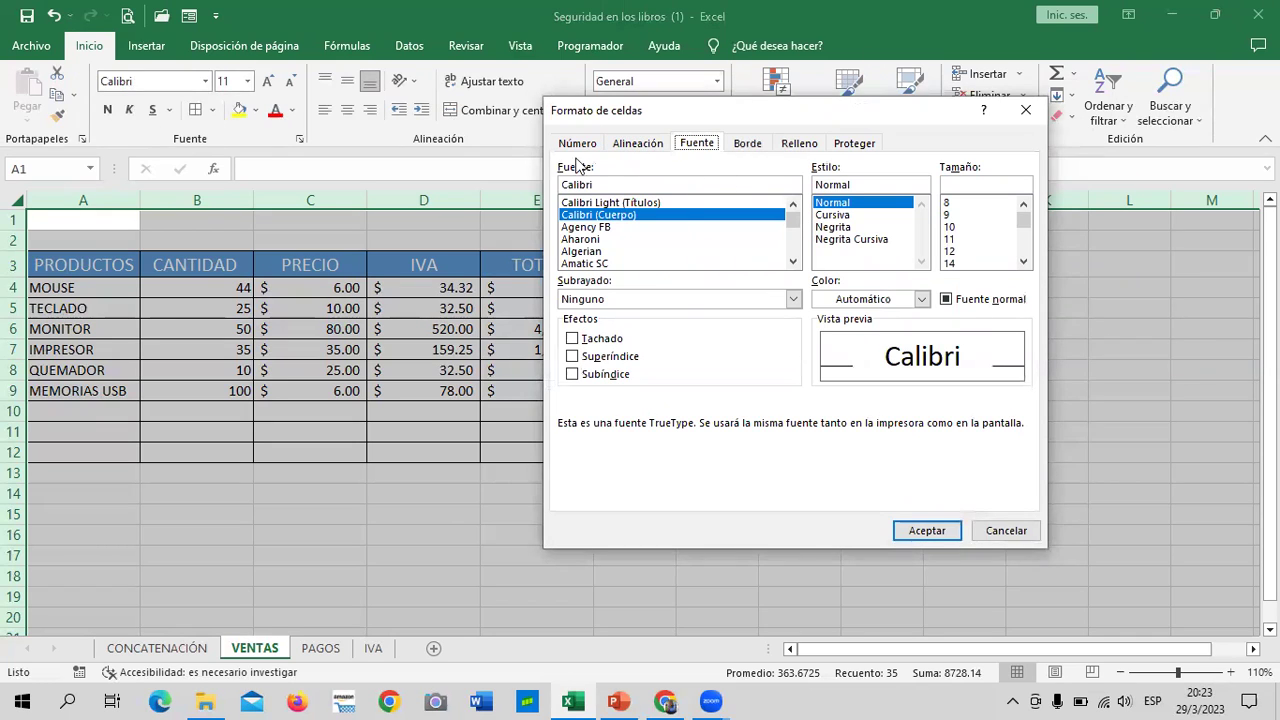
pyautogui.click(745, 143)
pyautogui.click(796, 145)
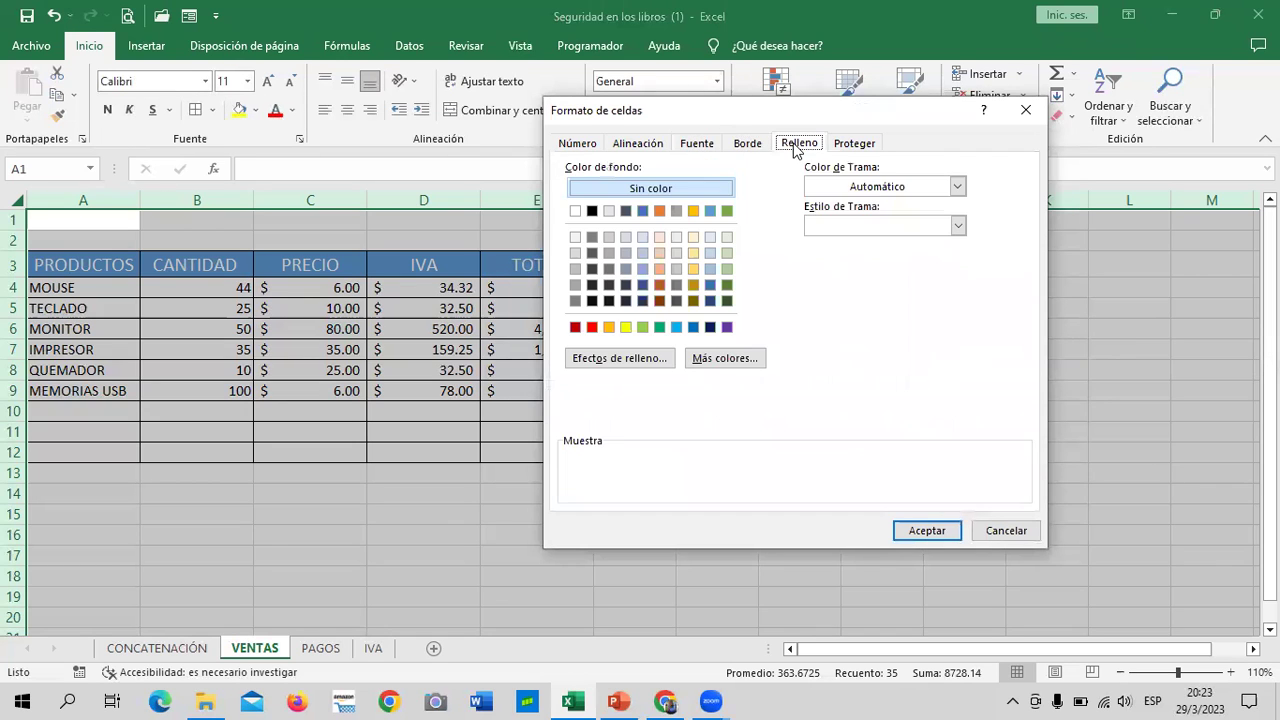
pyautogui.click(862, 145)
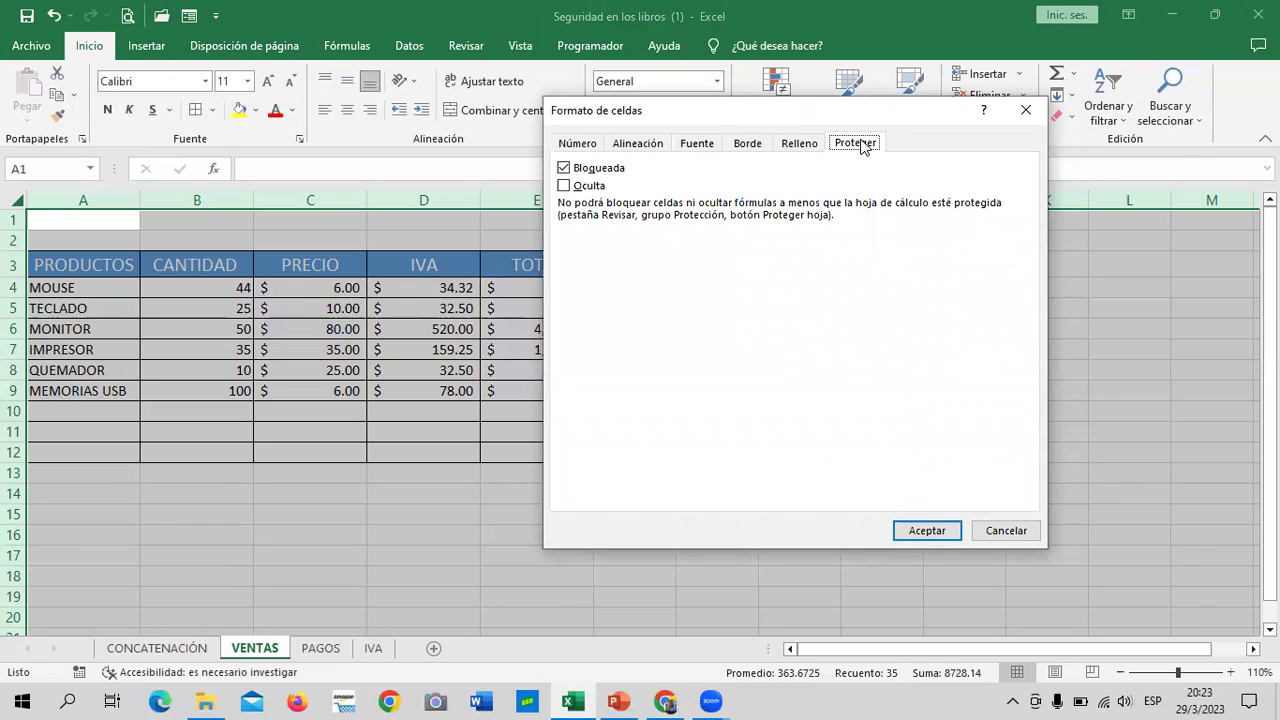
pyautogui.click(570, 175)
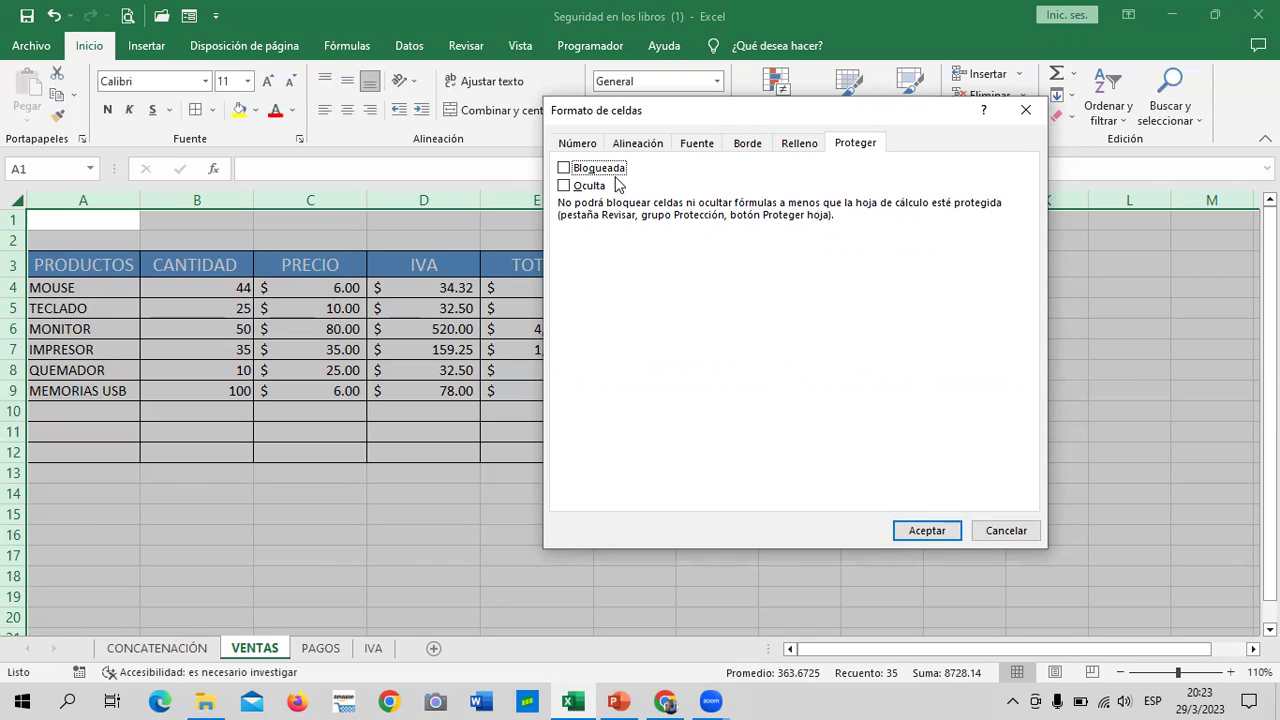
pyautogui.click(927, 531)
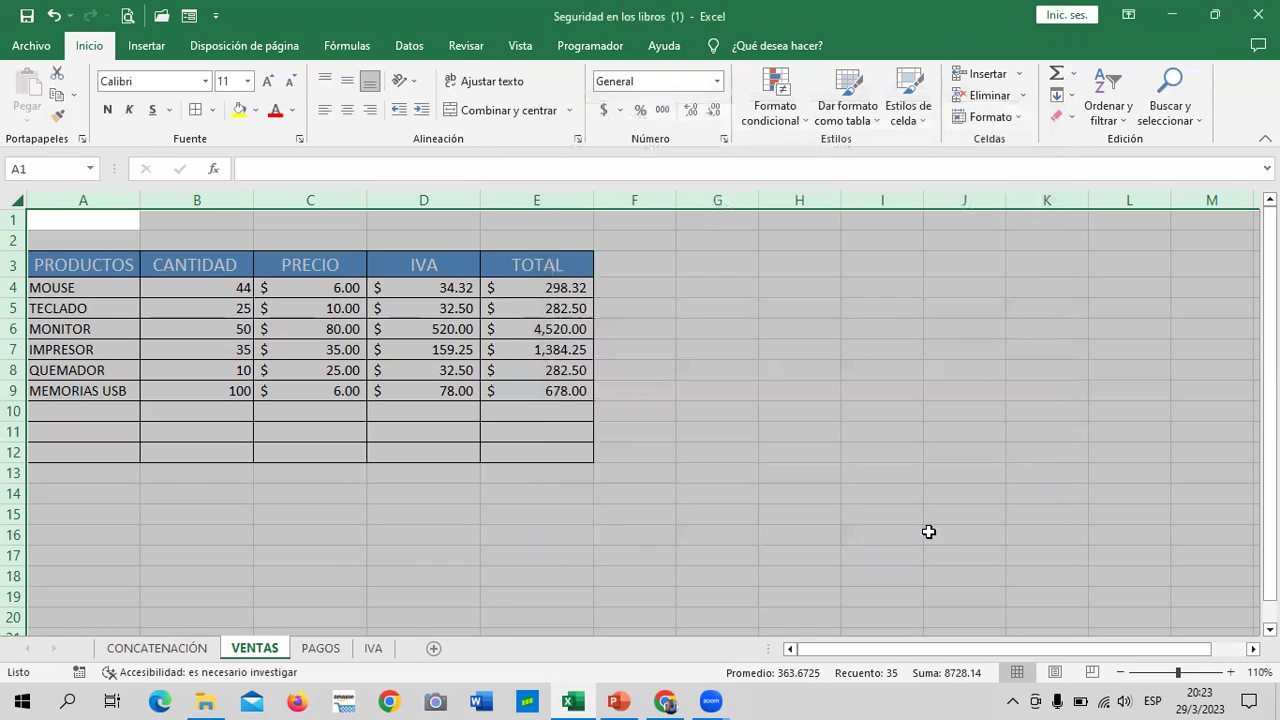
# - Ignore the unprotected-formula error on the IVA formula in D4
pyautogui.click(910, 376)
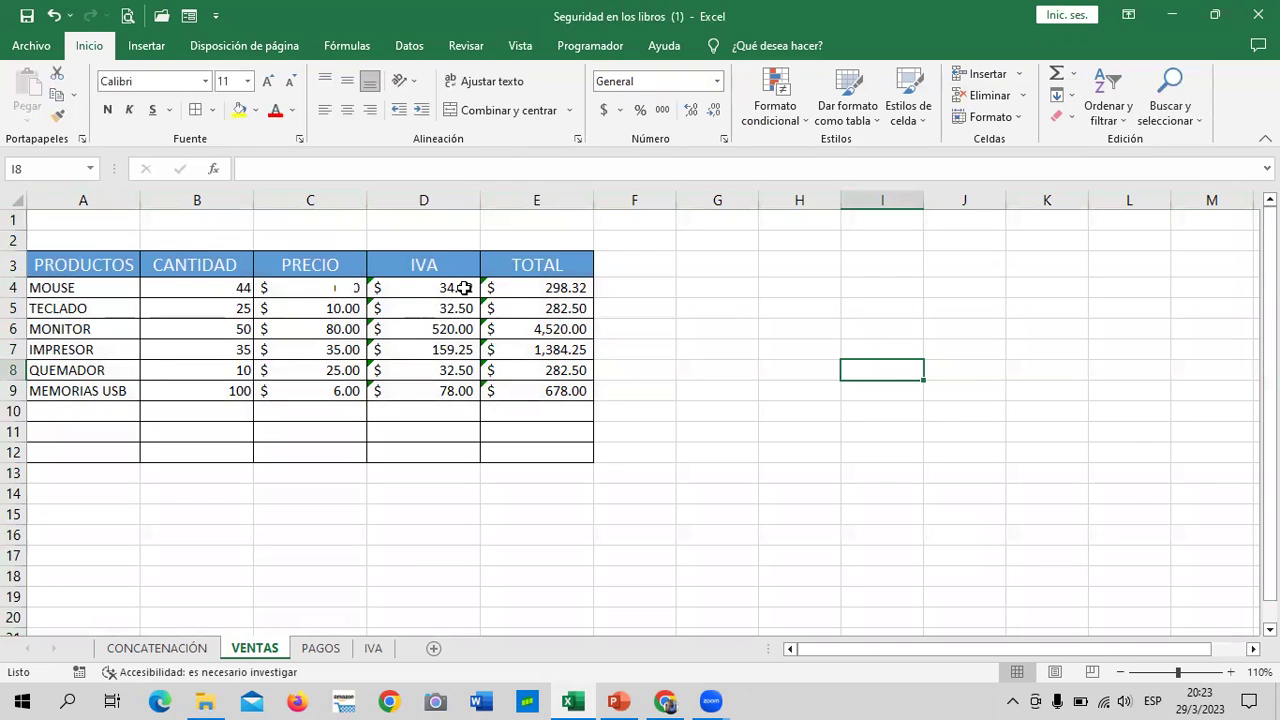
pyautogui.click(376, 289)
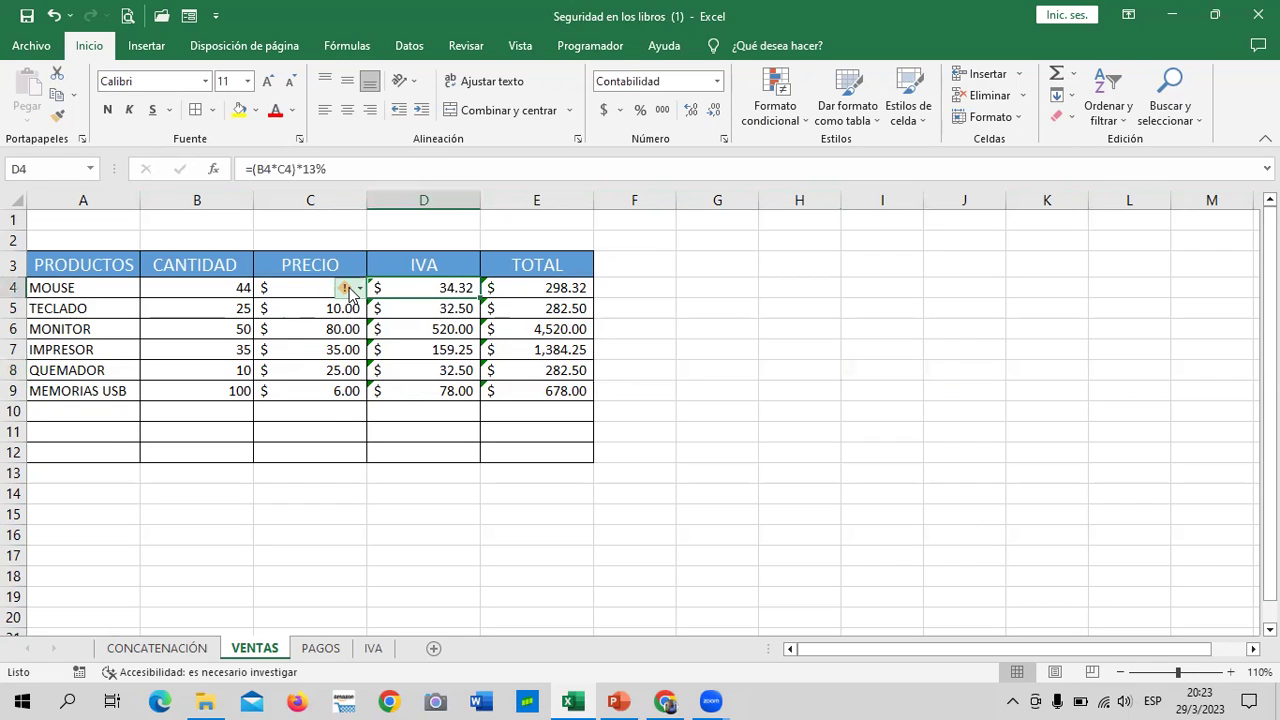
pyautogui.click(345, 289)
pyautogui.click(278, 383)
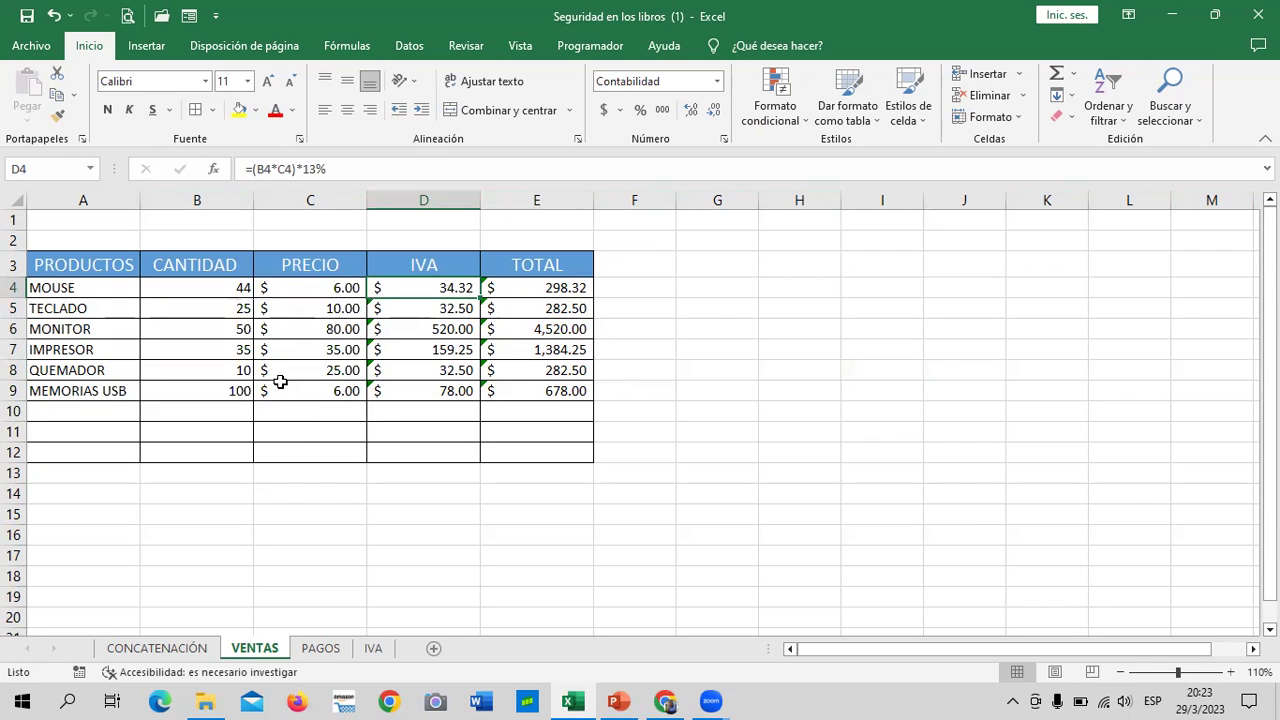
pyautogui.click(679, 316)
# - Select E4 and several empty cells such as I3, H12:H13, G7 and I4
pyautogui.click(554, 287)
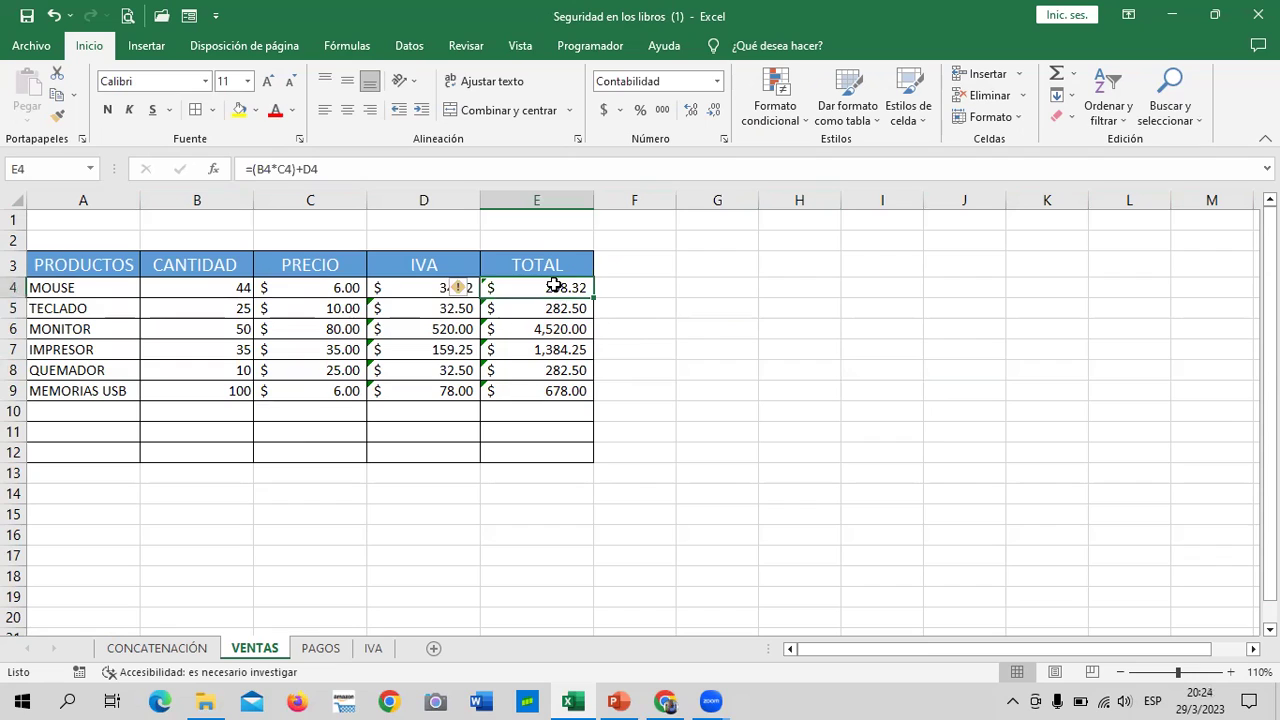
pyautogui.click(747, 328)
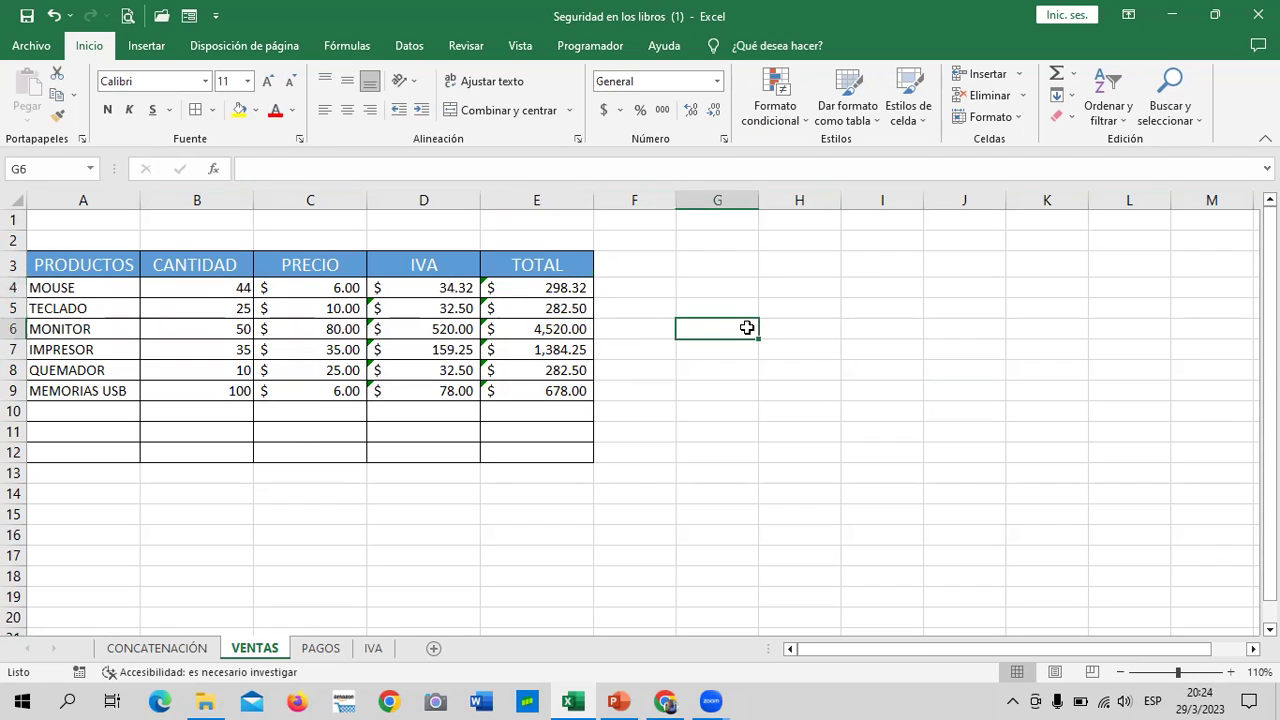
pyautogui.click(853, 277)
pyautogui.moveTo(823, 457); pyautogui.dragTo(822, 464)
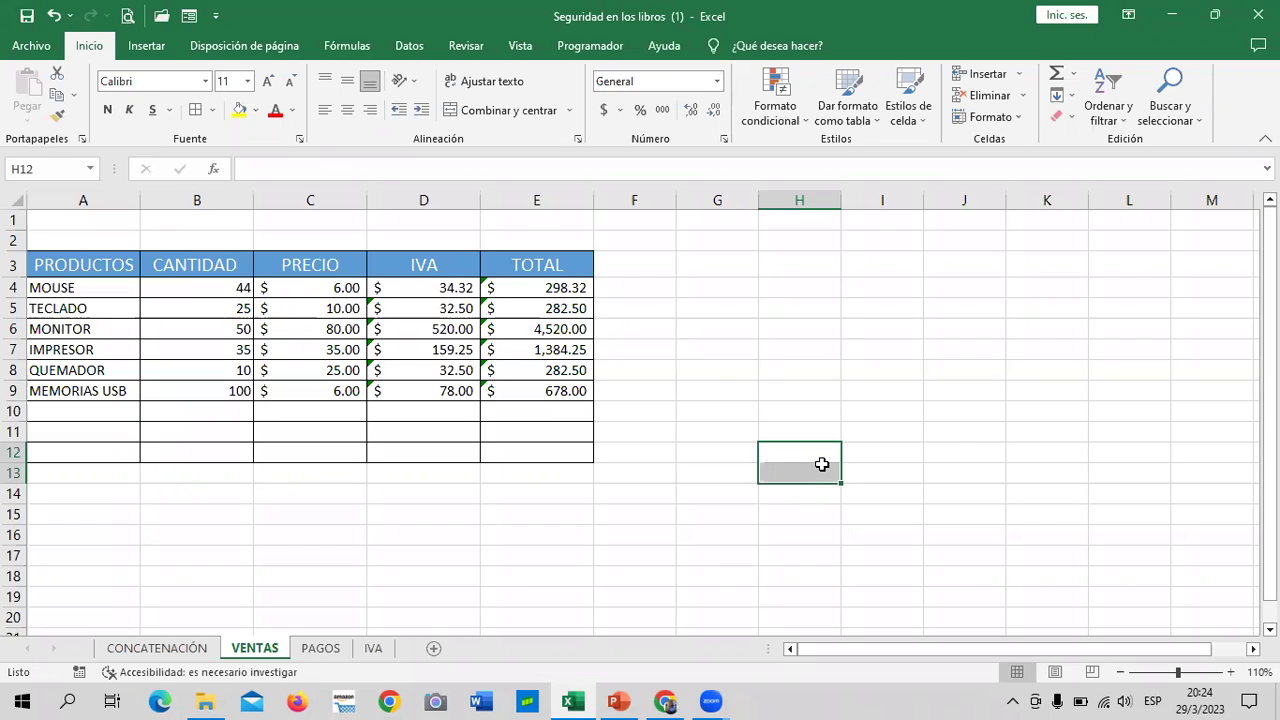
pyautogui.click(719, 358)
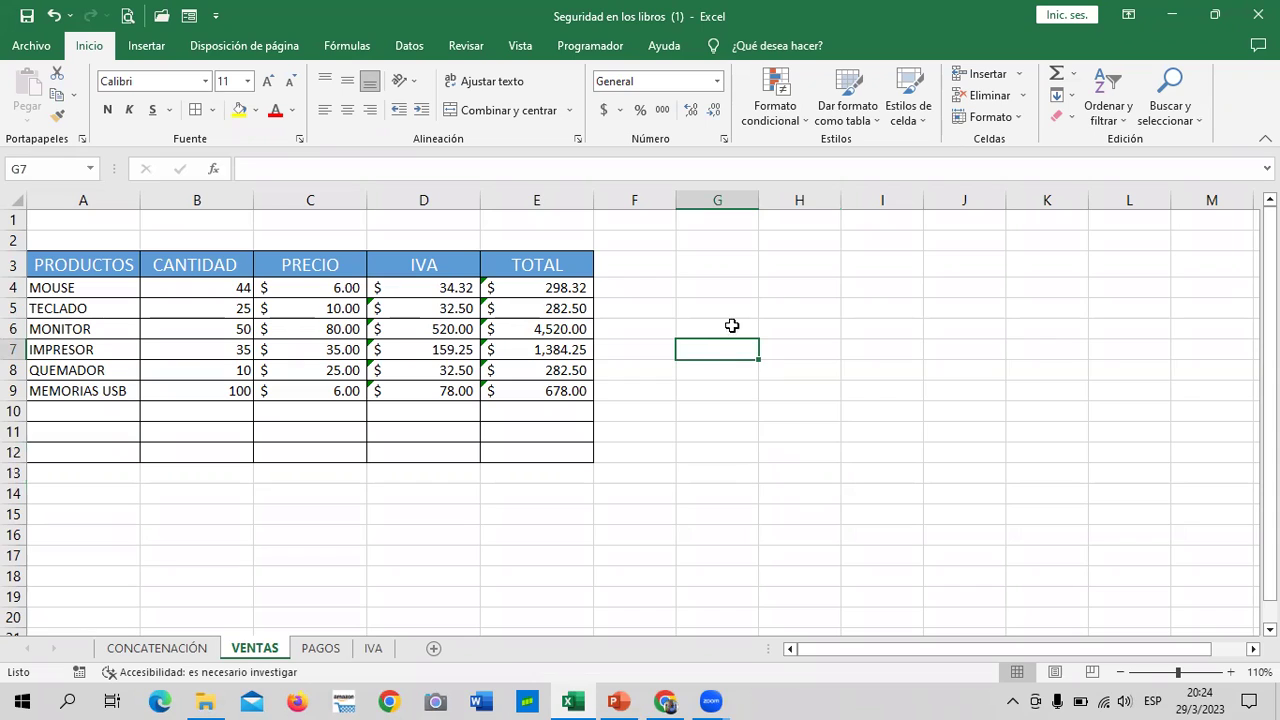
pyautogui.click(859, 285)
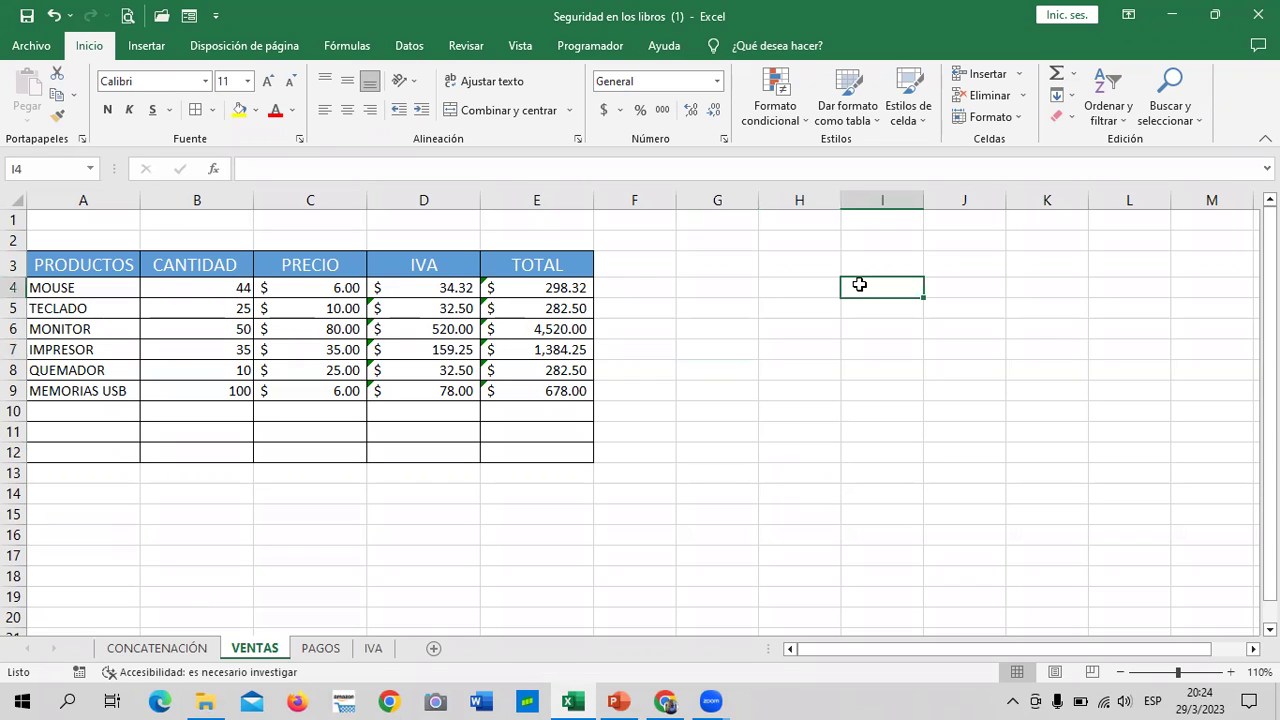
pyautogui.click(773, 447)
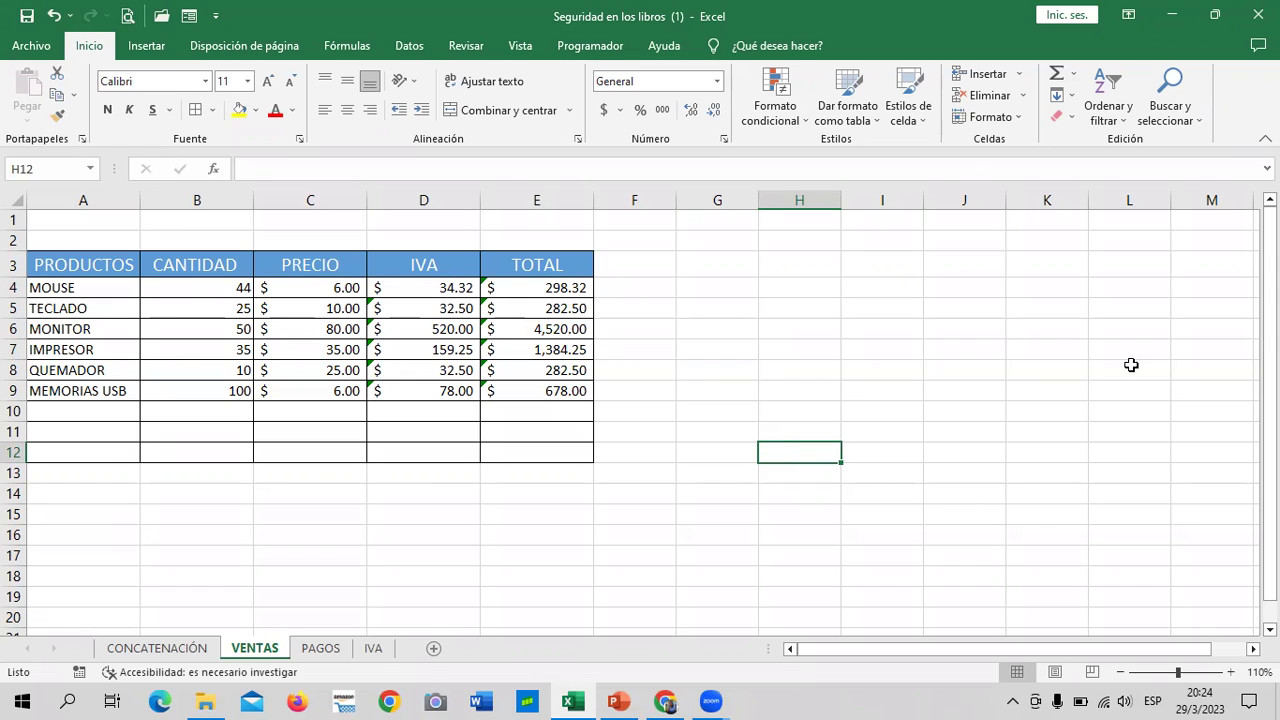
# - Toggle the Bloqueada setting for the CANTIDAD and PRECIO range B4:C12 in Formato de celdas
pyautogui.moveTo(200, 293); pyautogui.dragTo(340, 401)
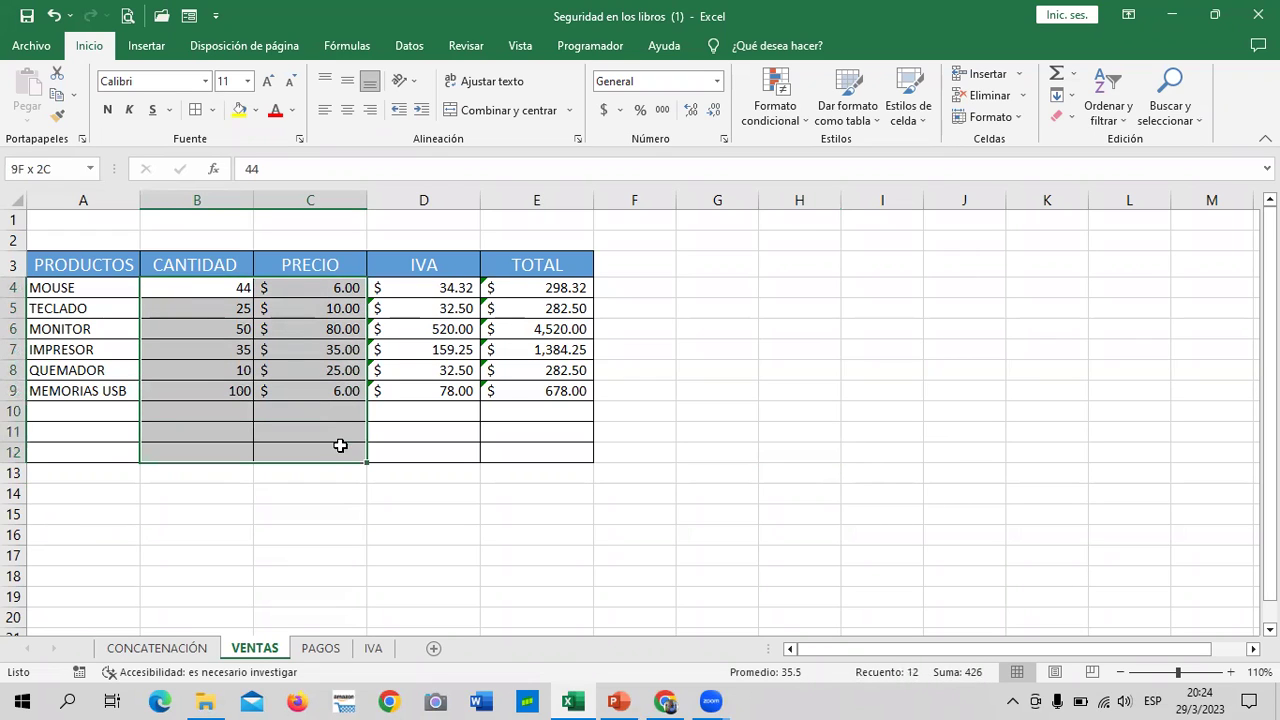
pyautogui.moveTo(340, 401); pyautogui.dragTo(338, 452)
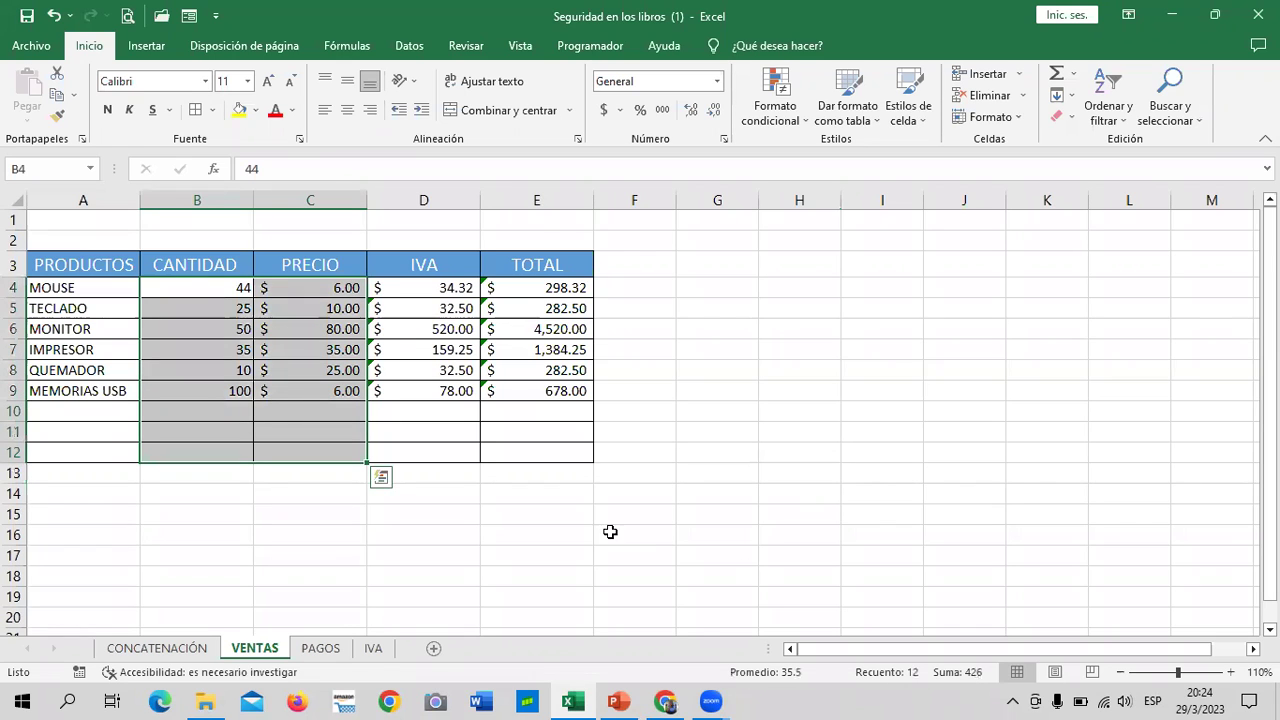
pyautogui.click(723, 139)
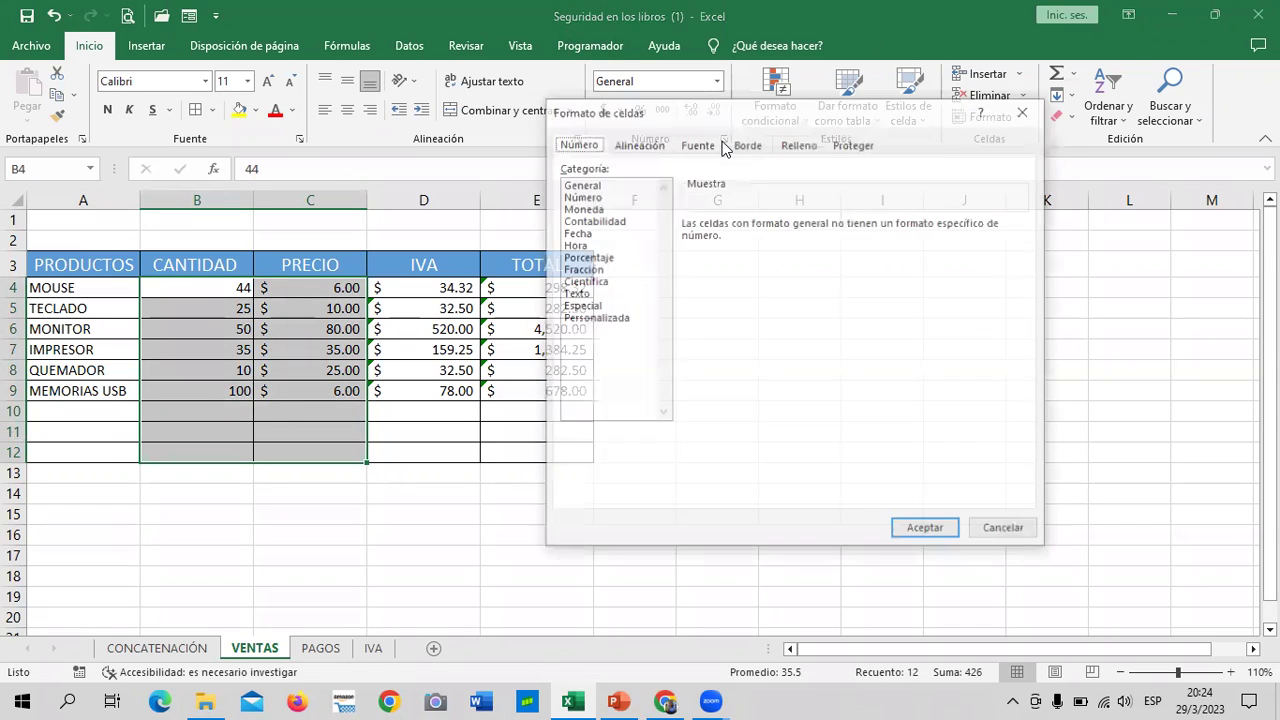
pyautogui.click(850, 145)
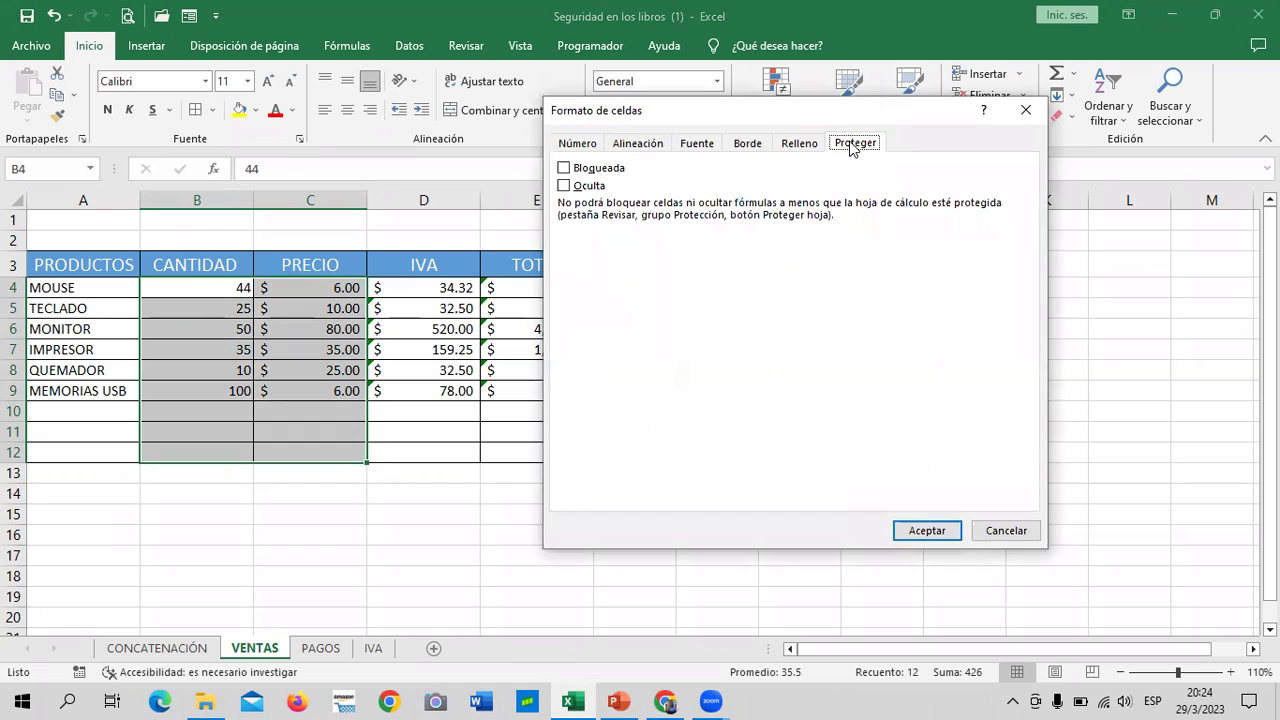
pyautogui.click(562, 175)
pyautogui.click(924, 533)
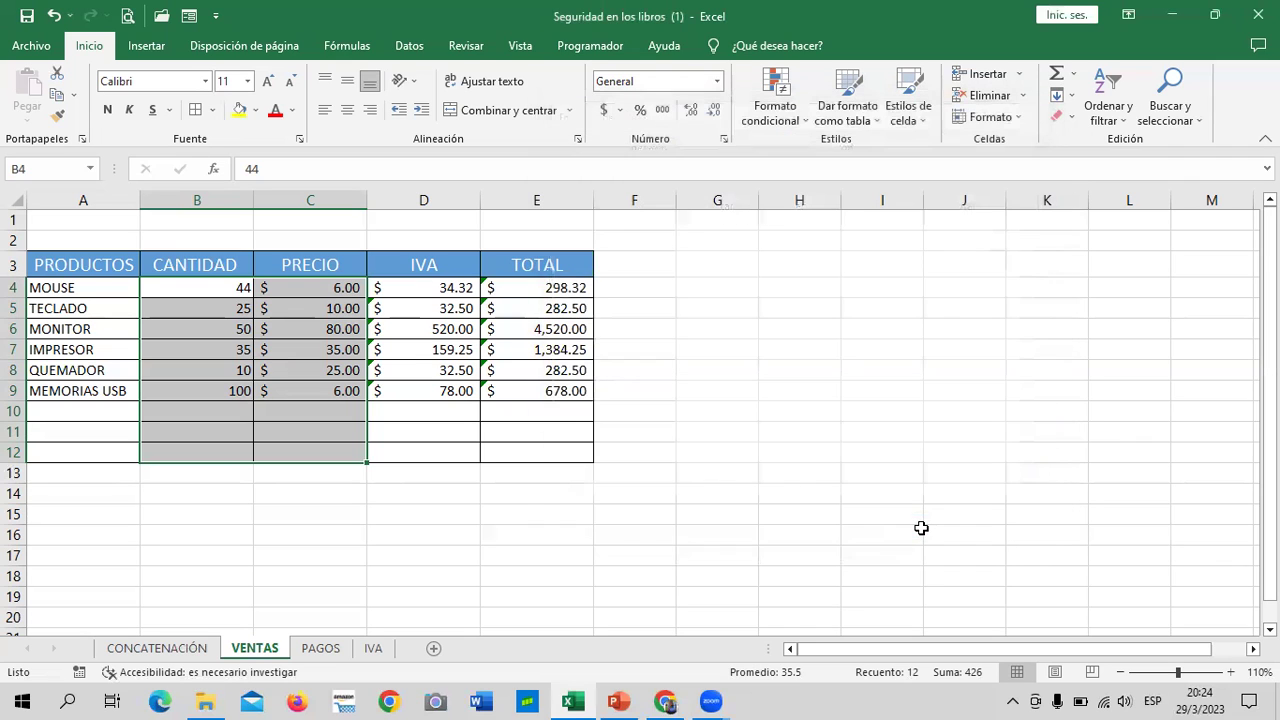
pyautogui.click(855, 400)
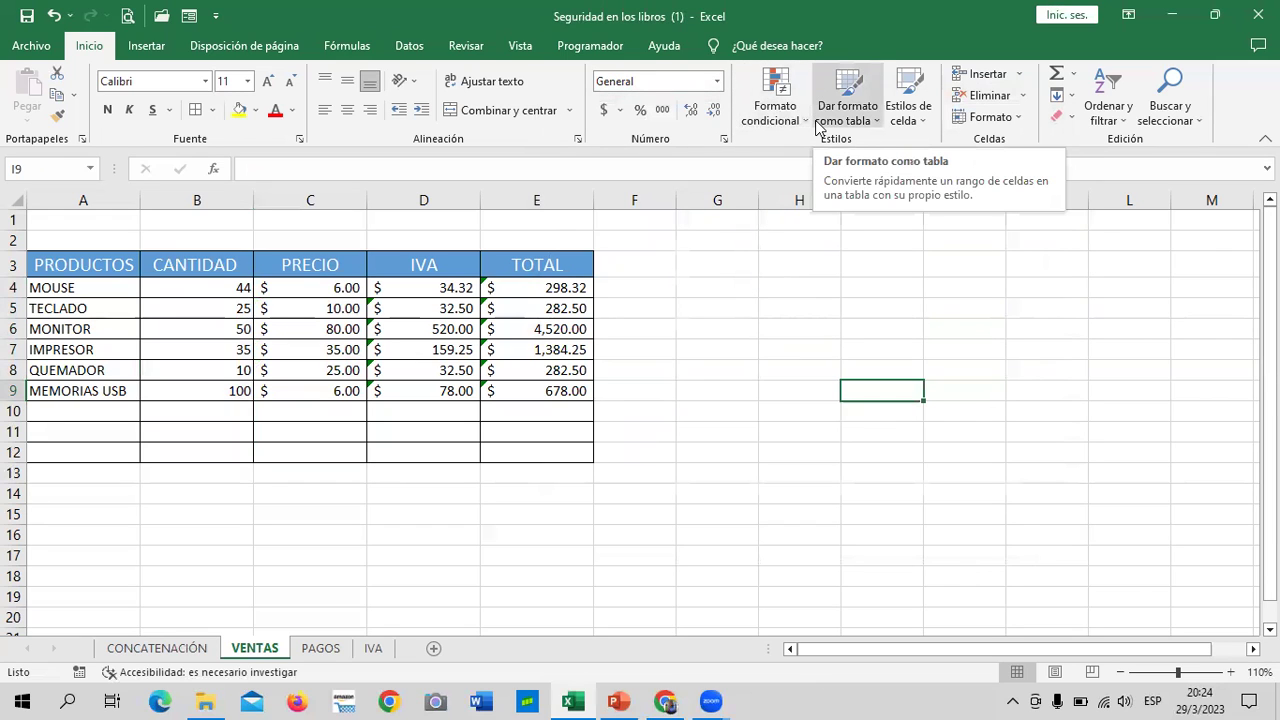
# - Protect the VENTAS sheet, entering and confirming a password
pyautogui.click(466, 45)
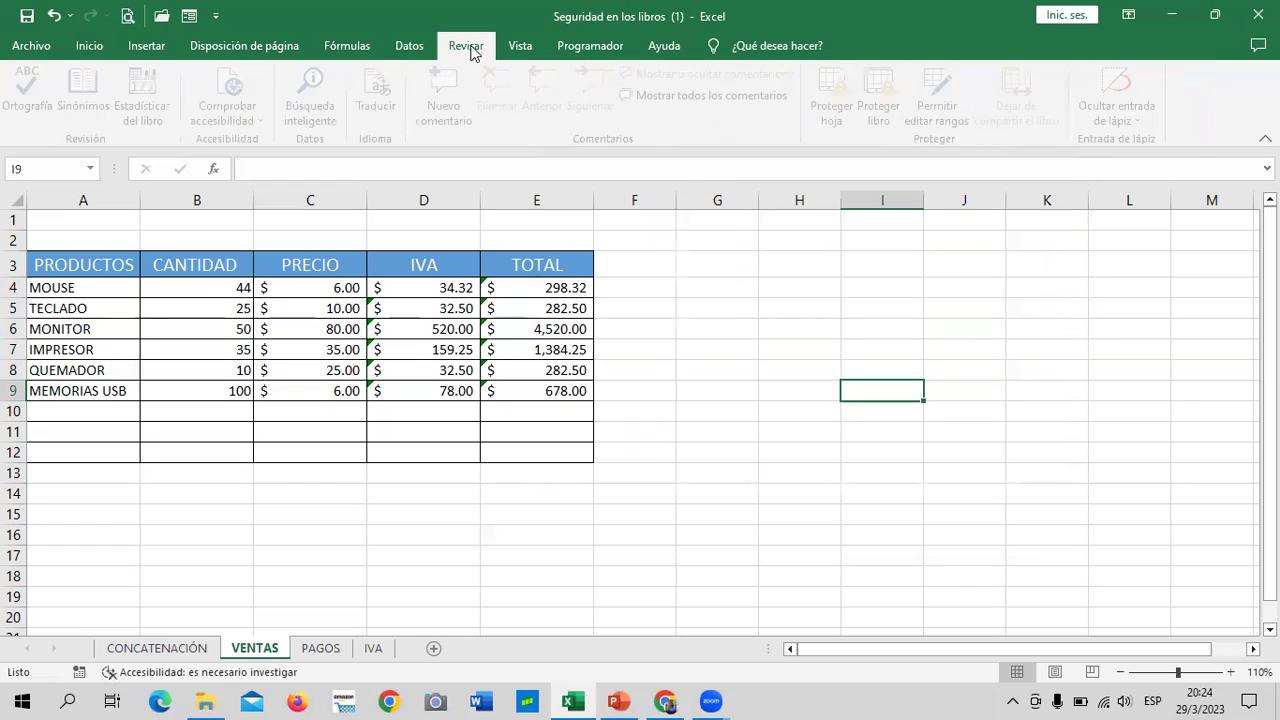
pyautogui.click(839, 100)
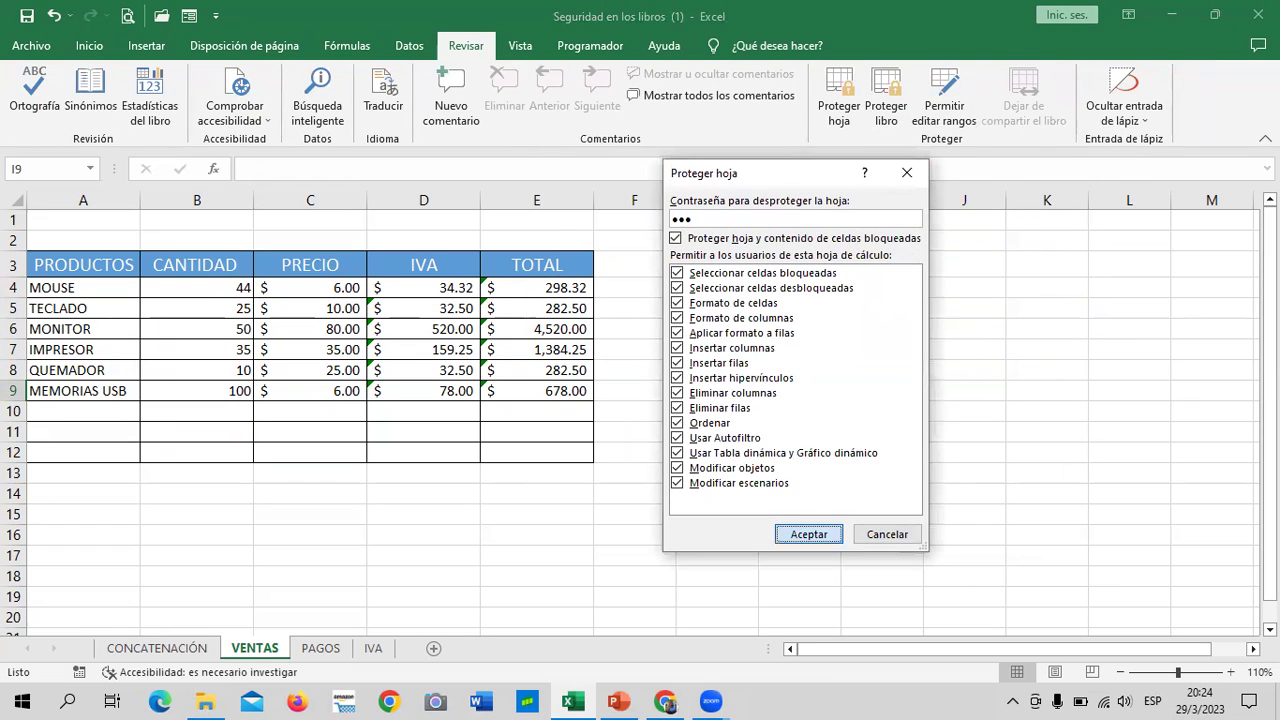
pyautogui.click(809, 534)
pyautogui.write('3')
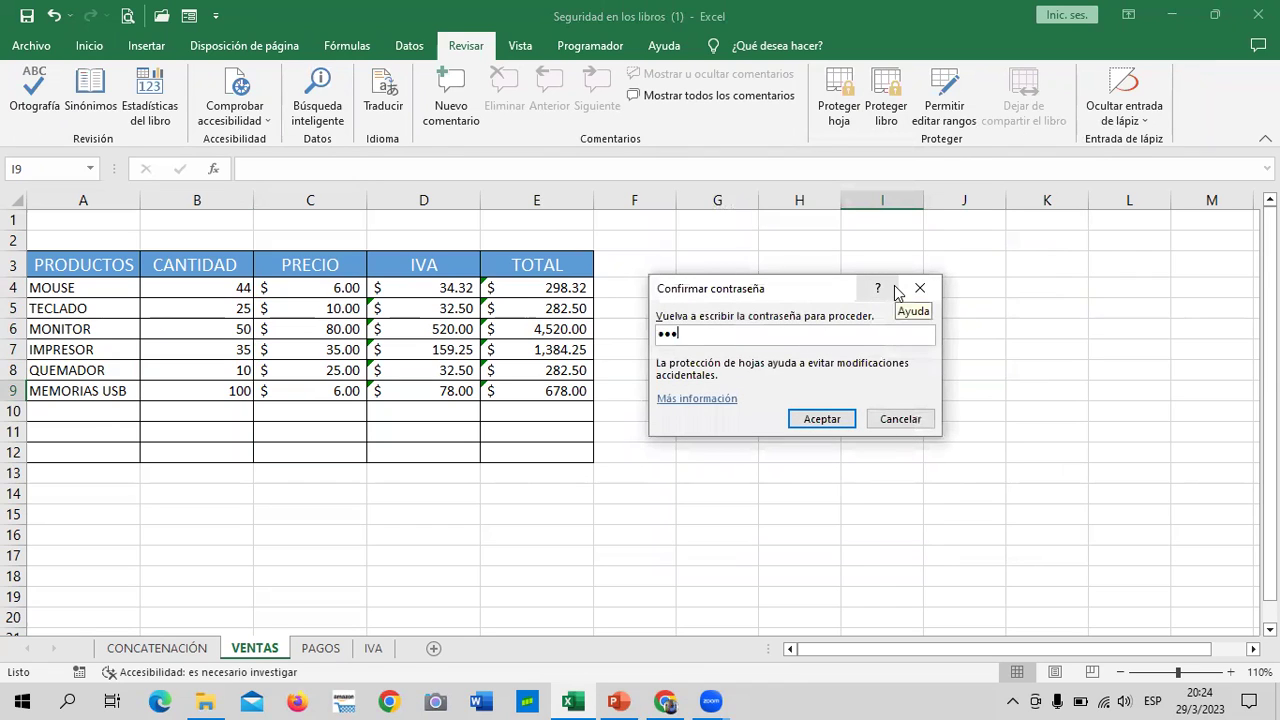
pyautogui.press('Return')
# - Test the protection by editing E4, which ends up blank, then deleting B4 and dismissing the warning
pyautogui.click(575, 287)
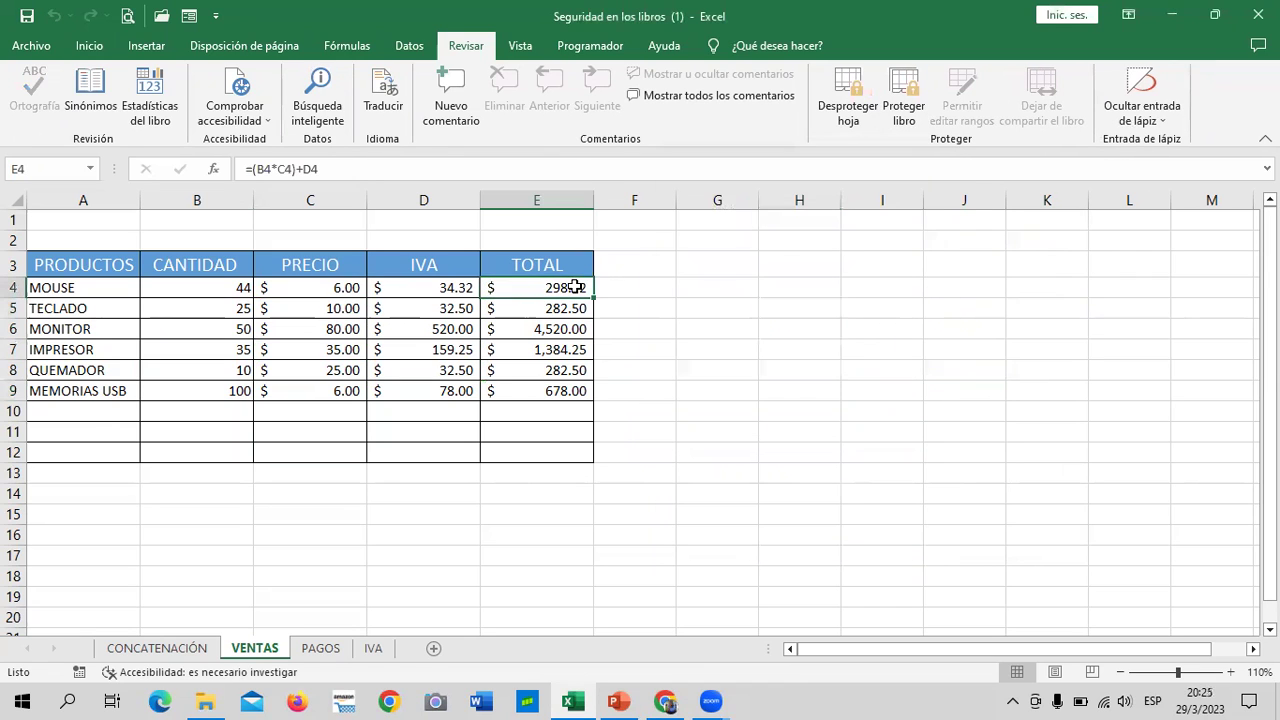
pyautogui.doubleClick(575, 287)
pyautogui.click(729, 420)
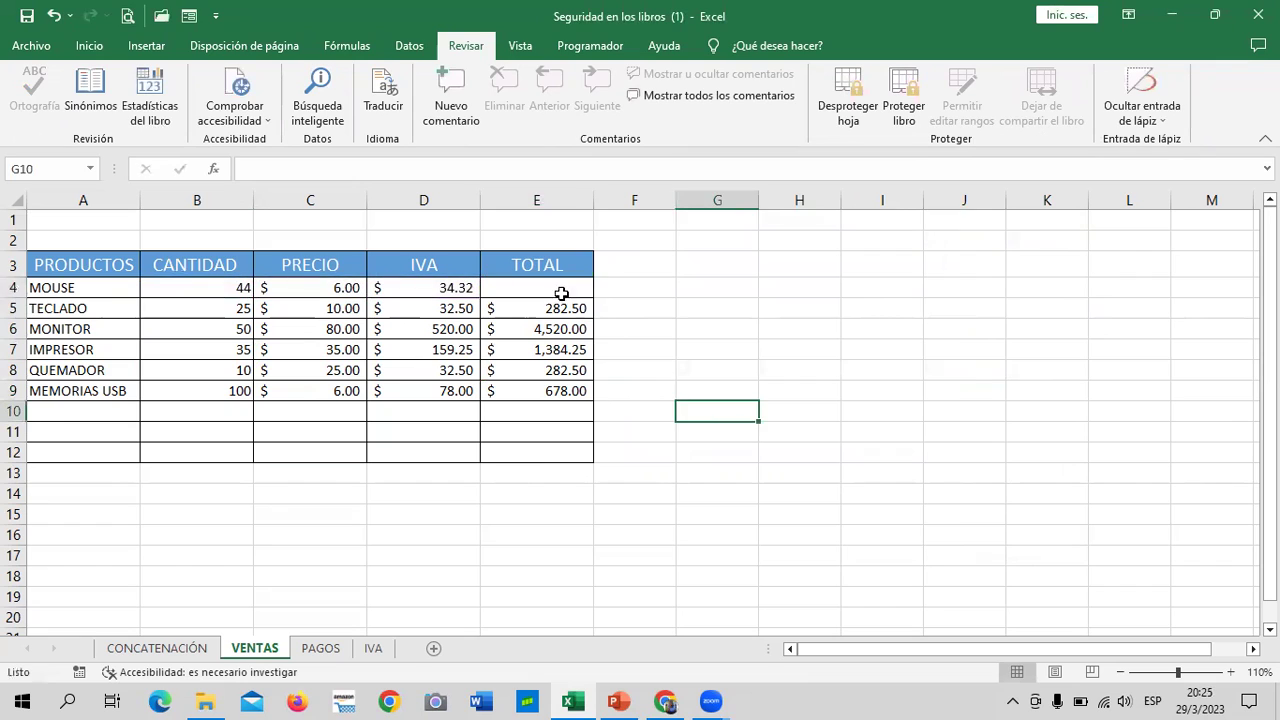
pyautogui.click(529, 276)
pyautogui.click(550, 287)
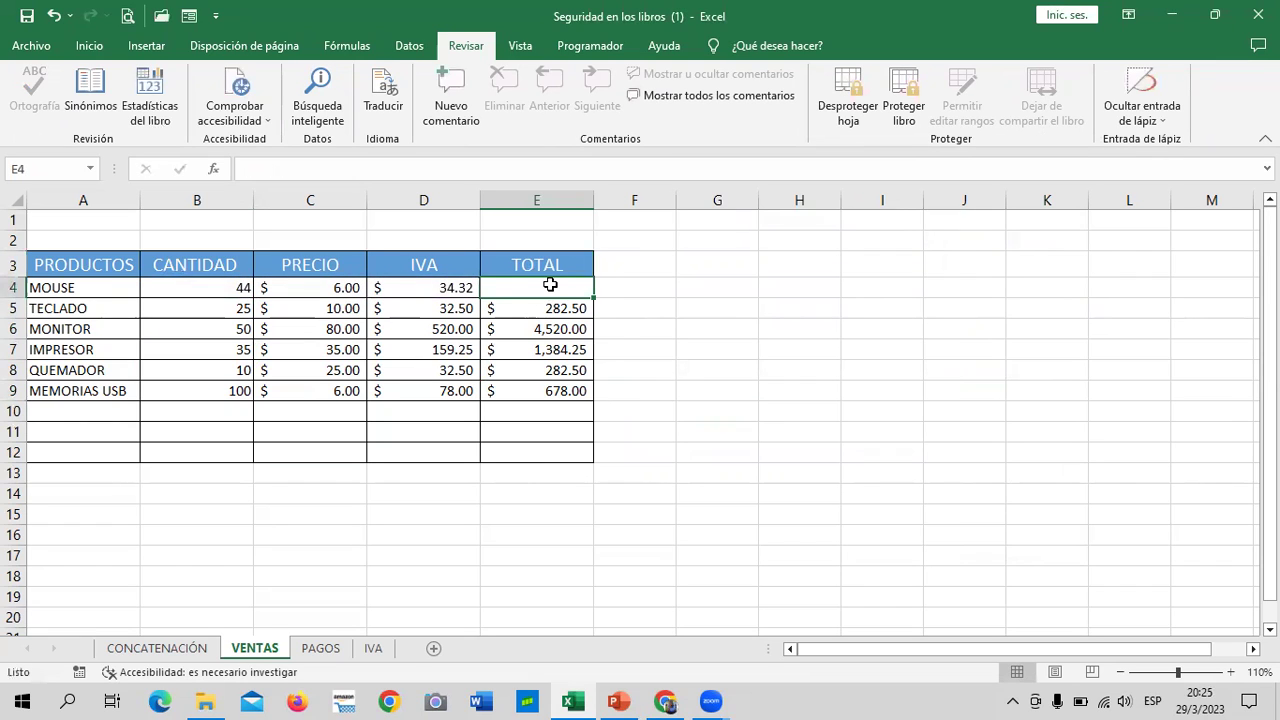
pyautogui.click(812, 388)
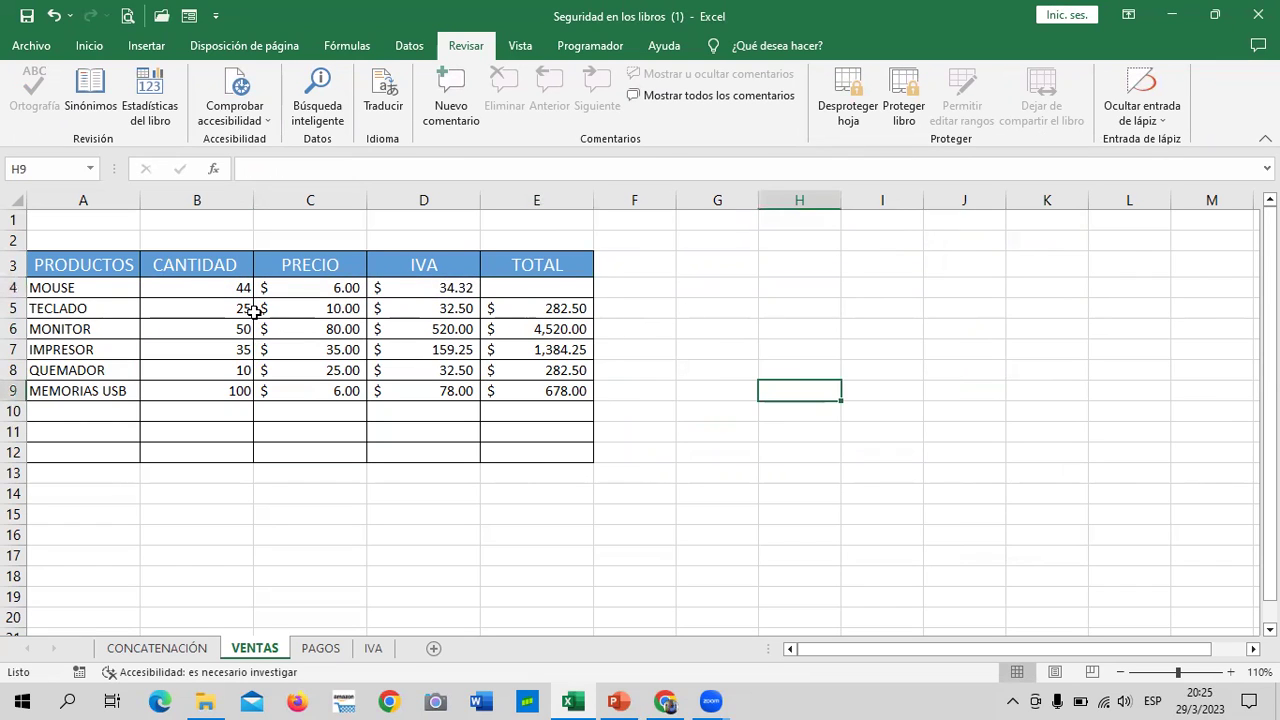
pyautogui.click(562, 289)
pyautogui.click(216, 292)
pyautogui.press('Delete')
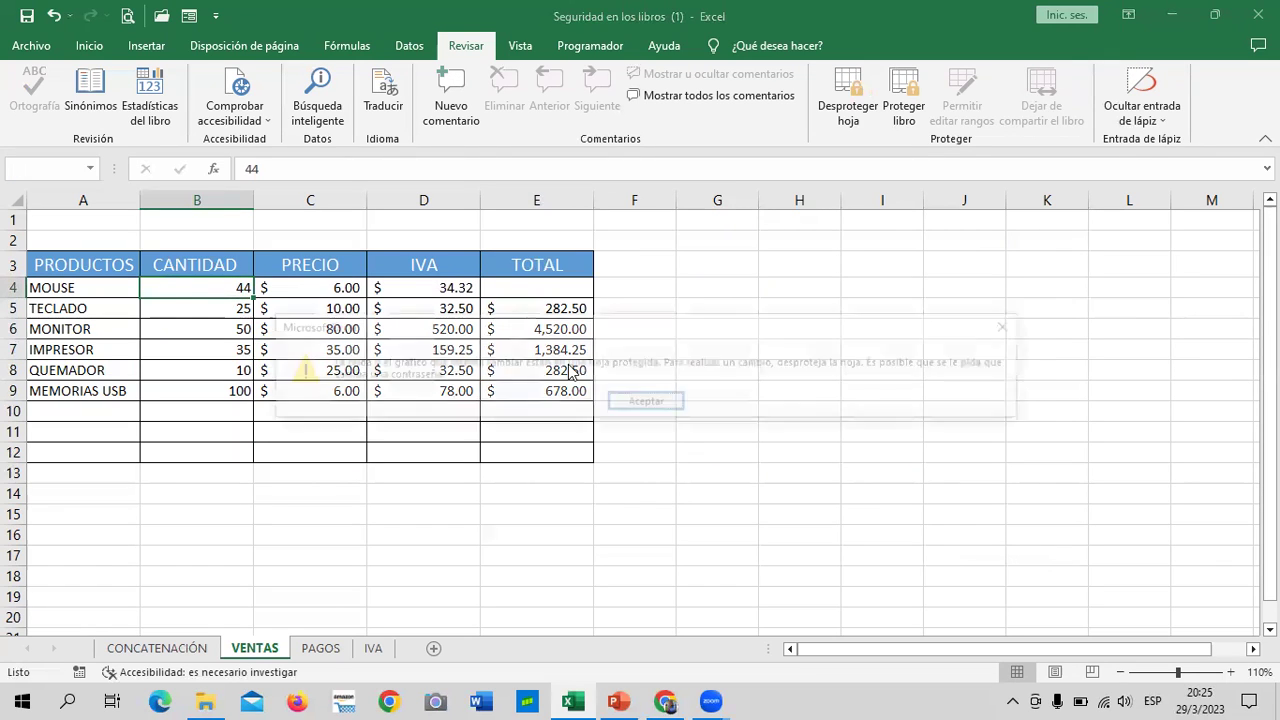
pyautogui.click(676, 401)
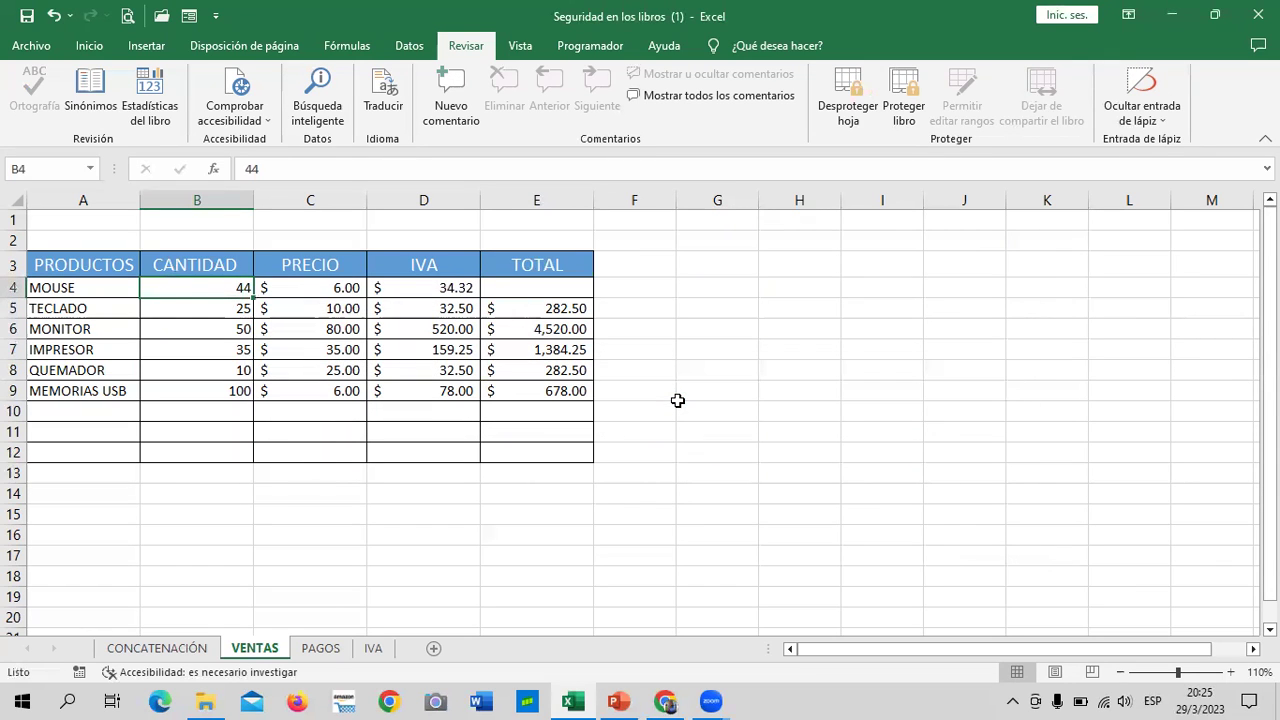
# - Try deleting the C4 price, then unprotect the sheet with its password
pyautogui.click(315, 288)
pyautogui.press('Delete')
pyautogui.press('Return')
pyautogui.click(766, 371)
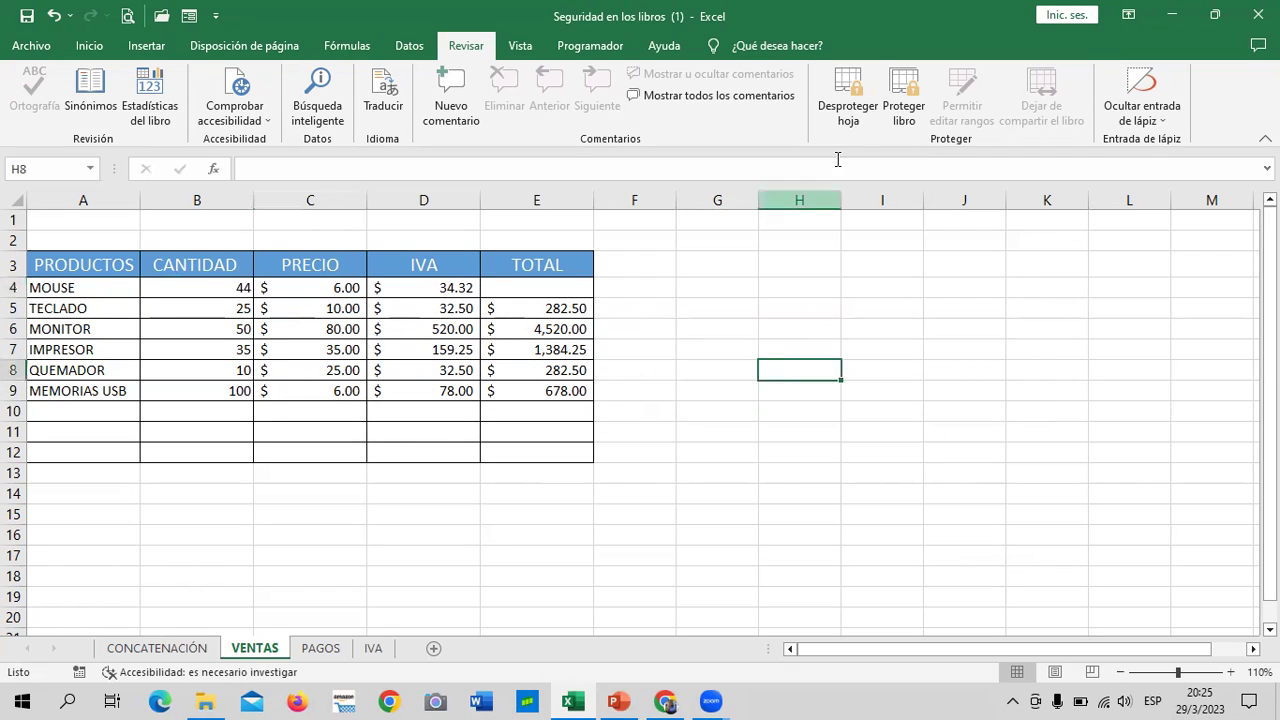
pyautogui.click(848, 105)
pyautogui.press('Return')
pyautogui.click(880, 331)
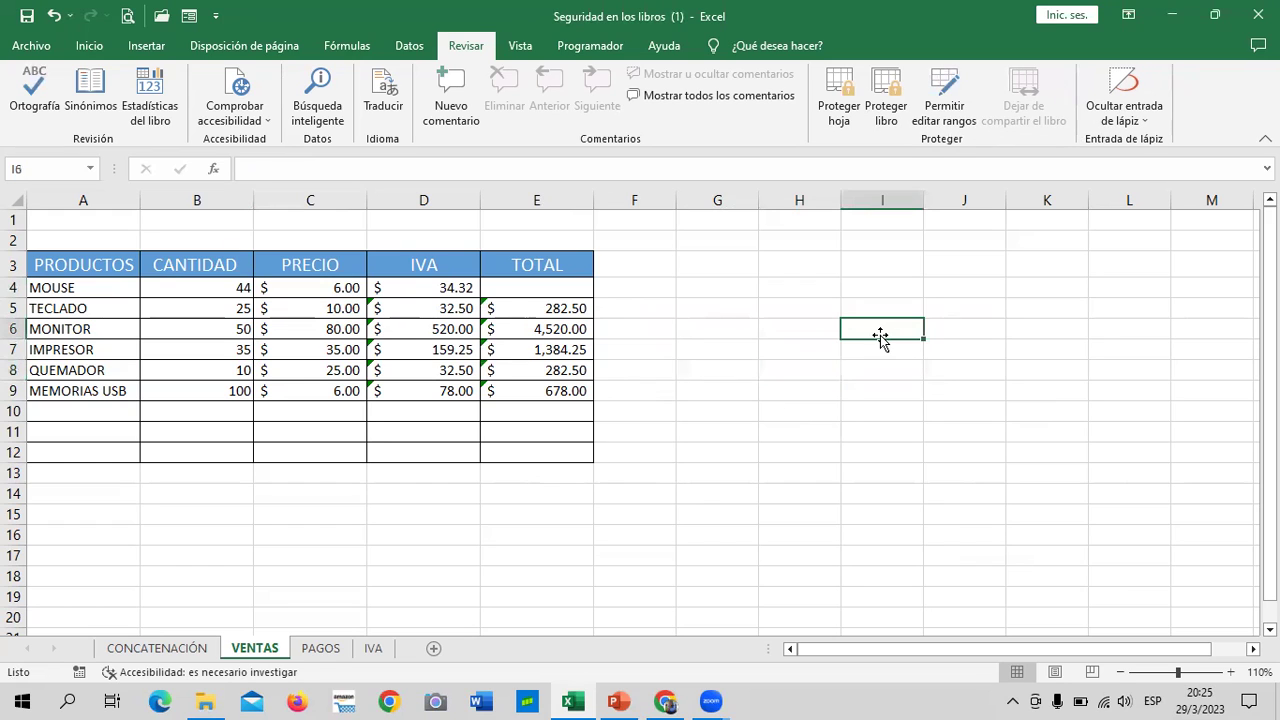
# - Fill the TOTAL formula from E5 up into E4, restoring $298.32
pyautogui.click(512, 308)
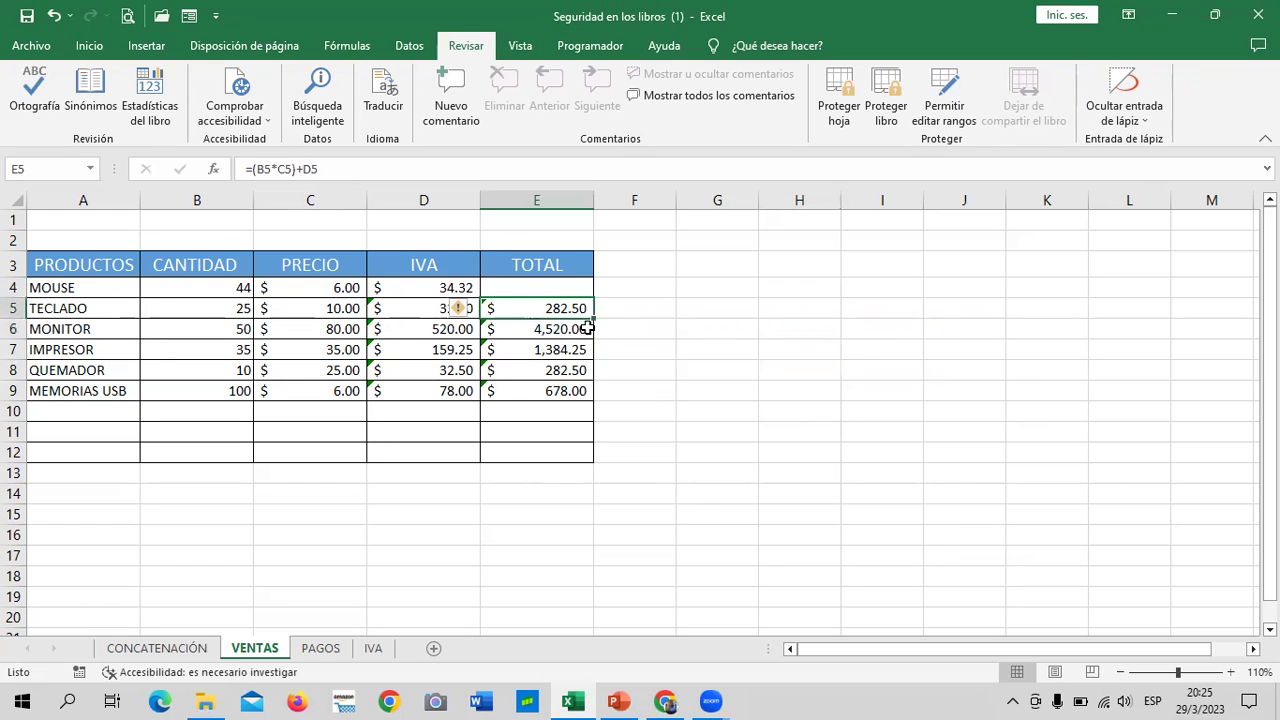
pyautogui.moveTo(593, 313); pyautogui.dragTo(586, 289)
pyautogui.moveTo(717, 308); pyautogui.dragTo(700, 290)
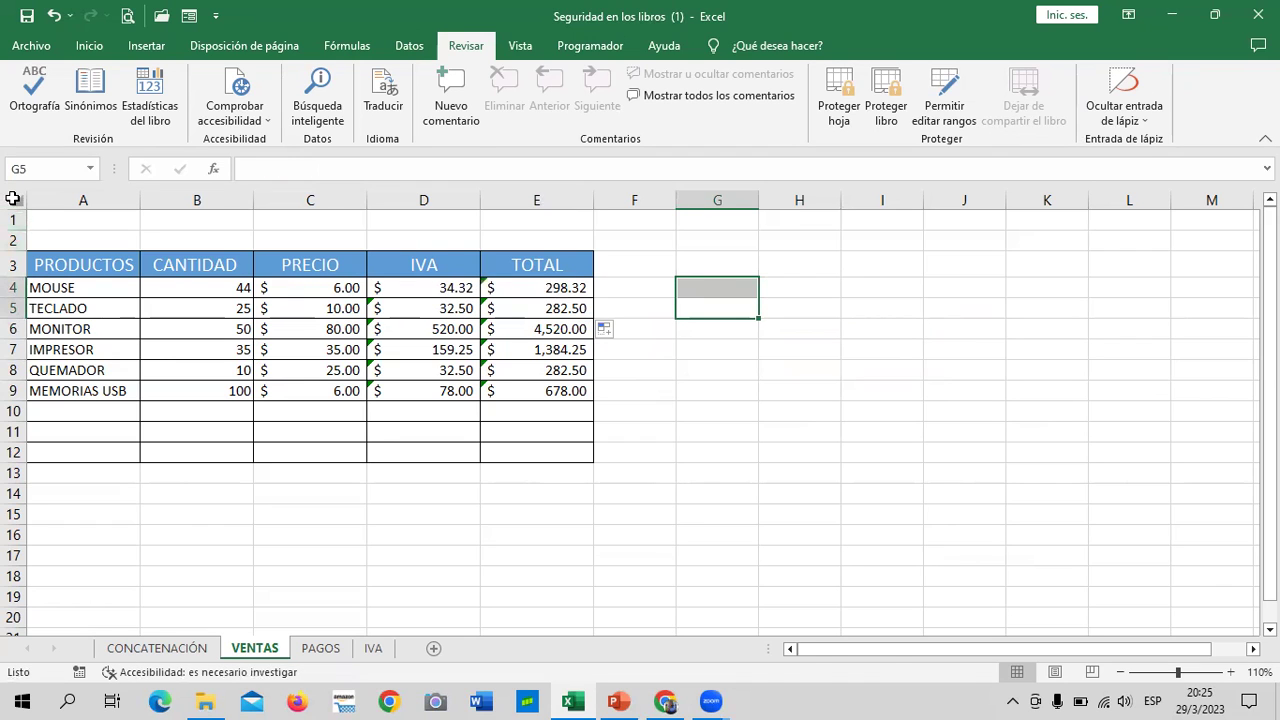
pyautogui.click(14, 200)
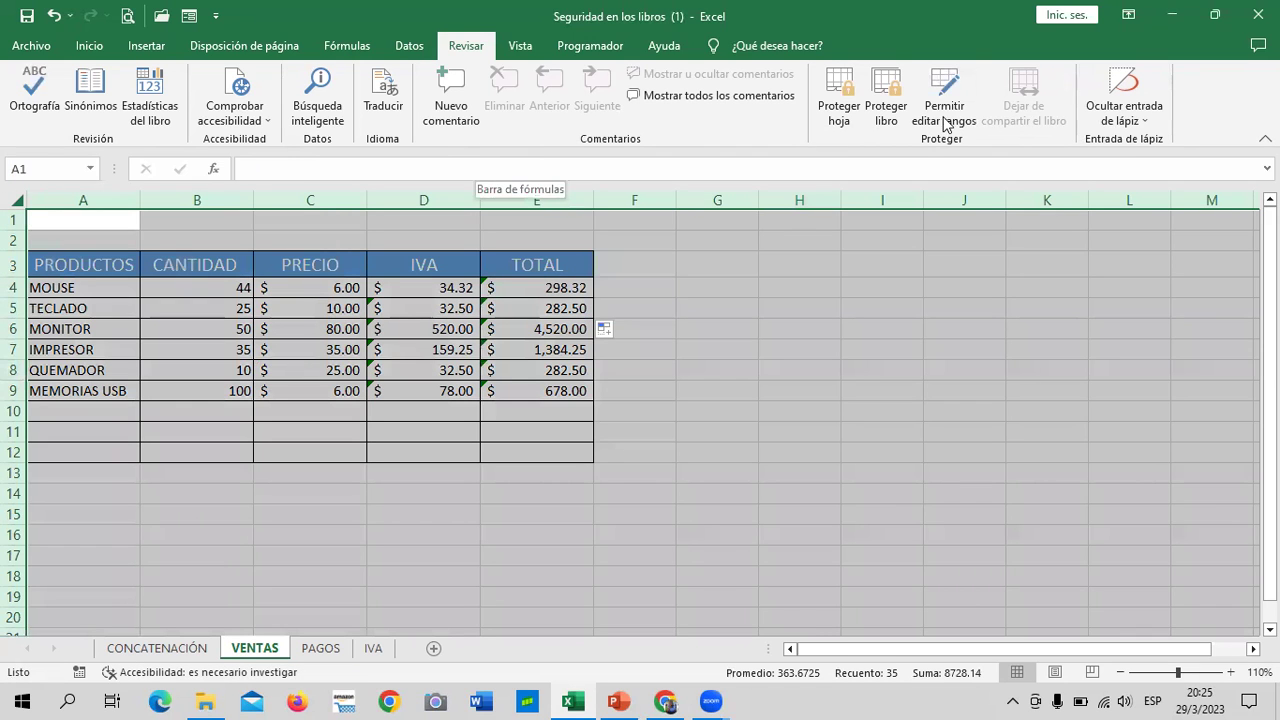
# - Clear the Bloqueada (Locked) option for all cells in Formato de celdas' Protection tab
pyautogui.click(98, 48)
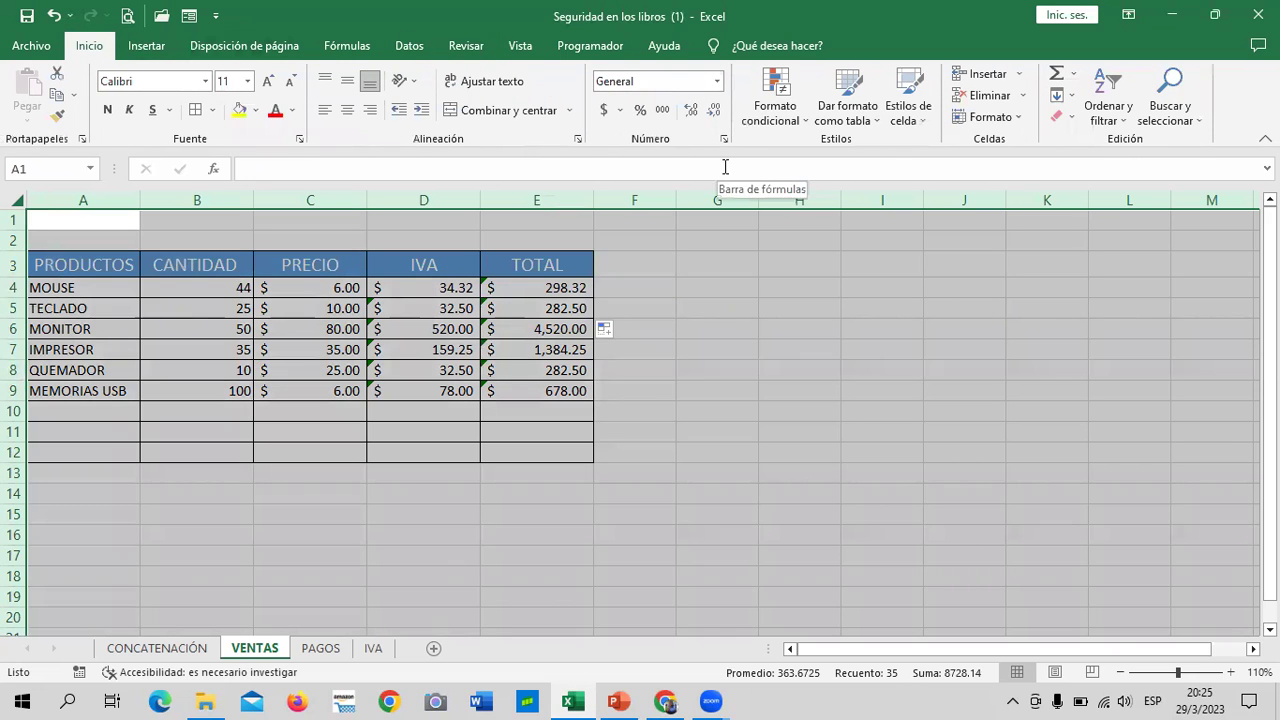
pyautogui.click(723, 139)
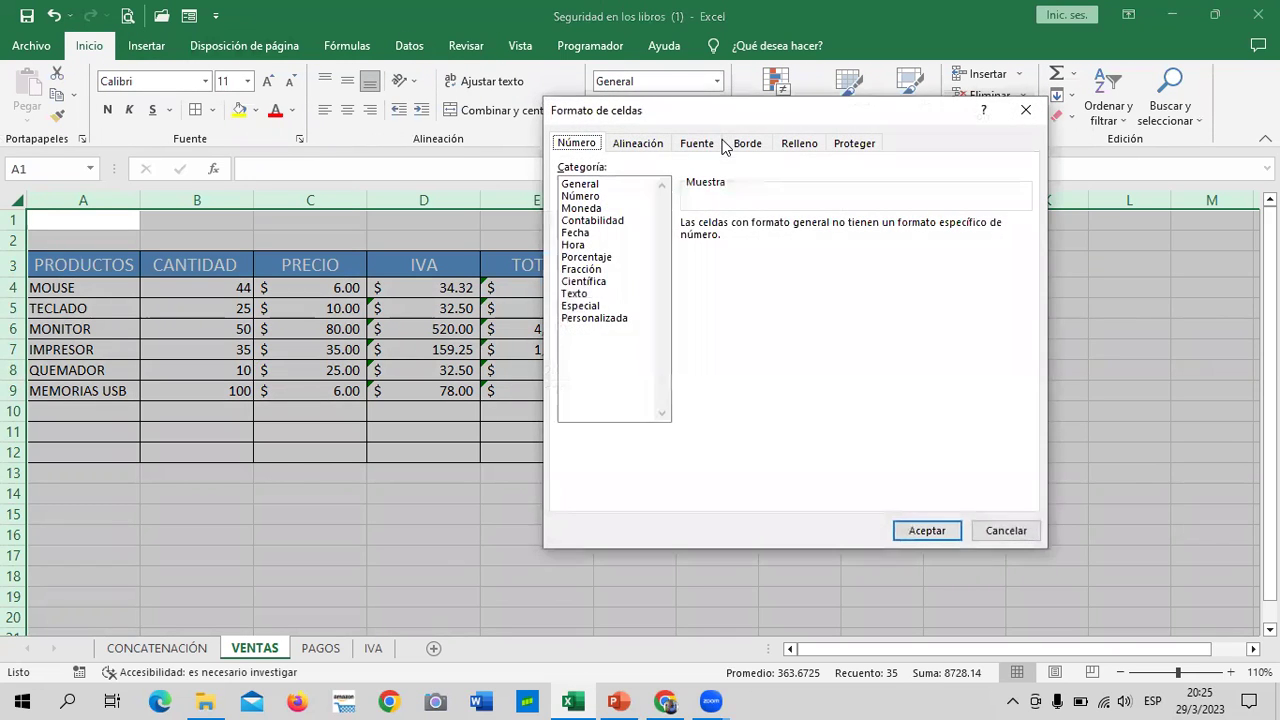
pyautogui.click(847, 148)
pyautogui.click(591, 174)
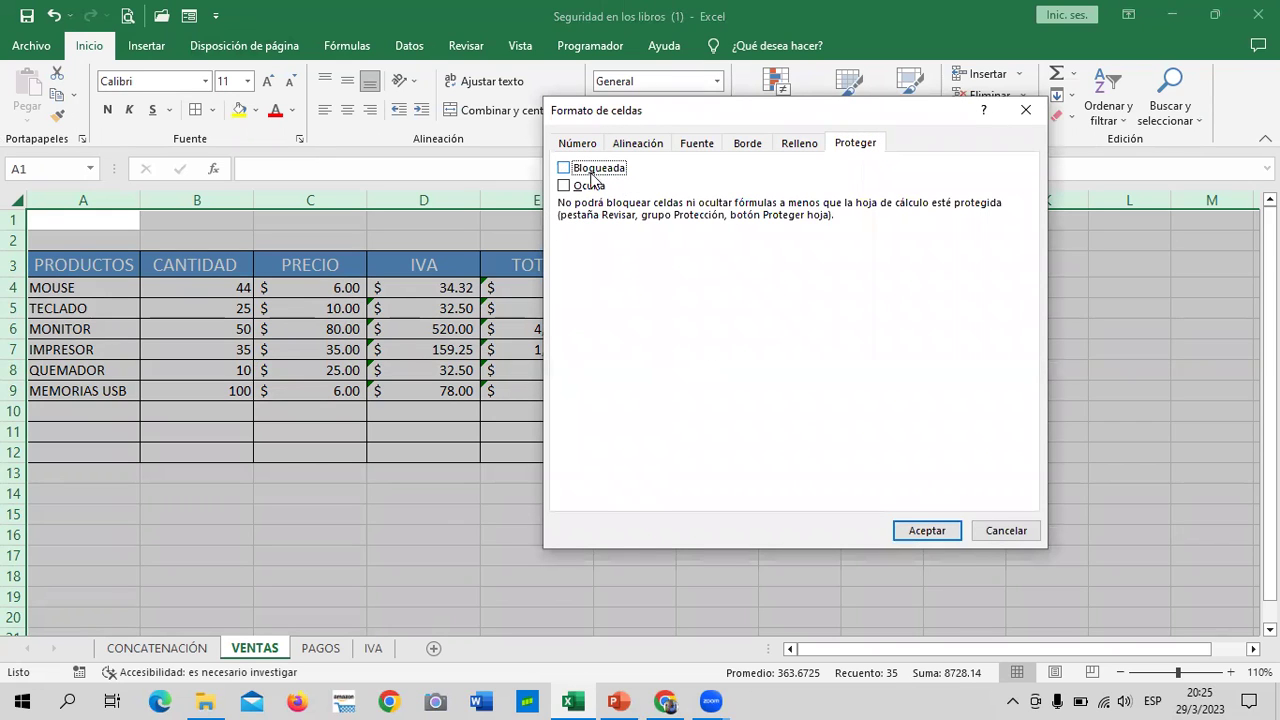
pyautogui.click(912, 532)
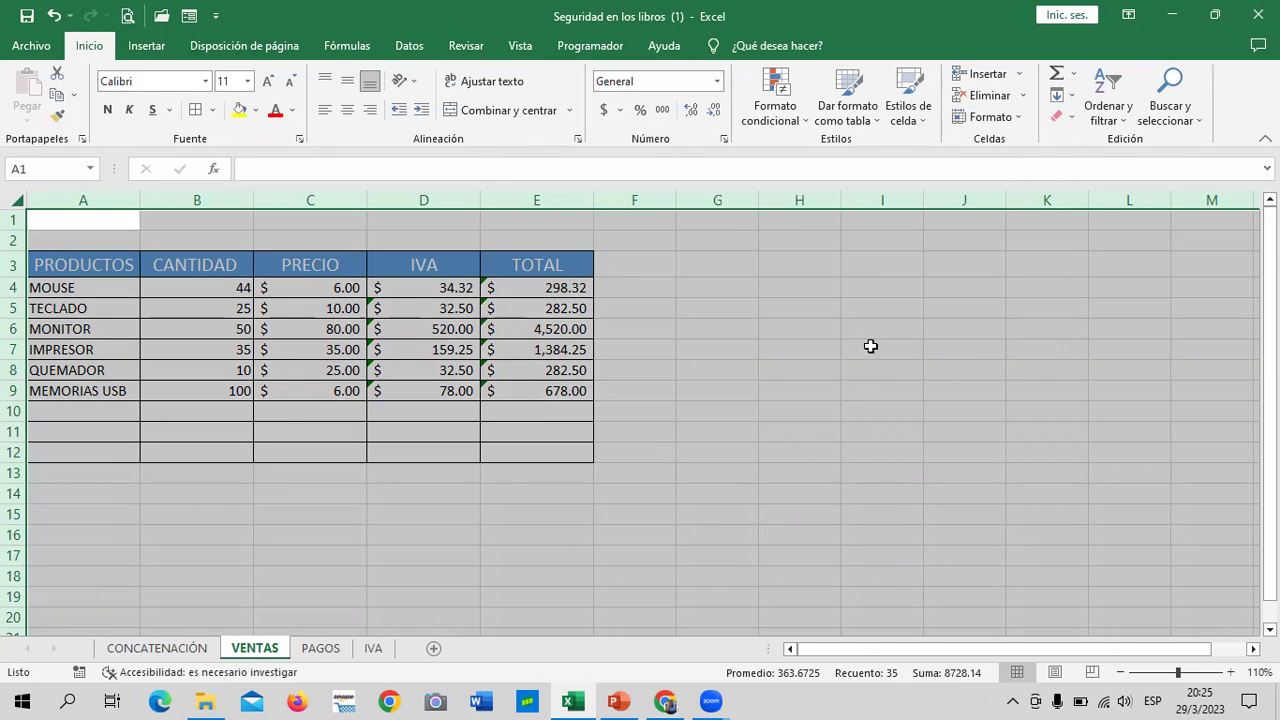
pyautogui.click(870, 346)
pyautogui.click(780, 394)
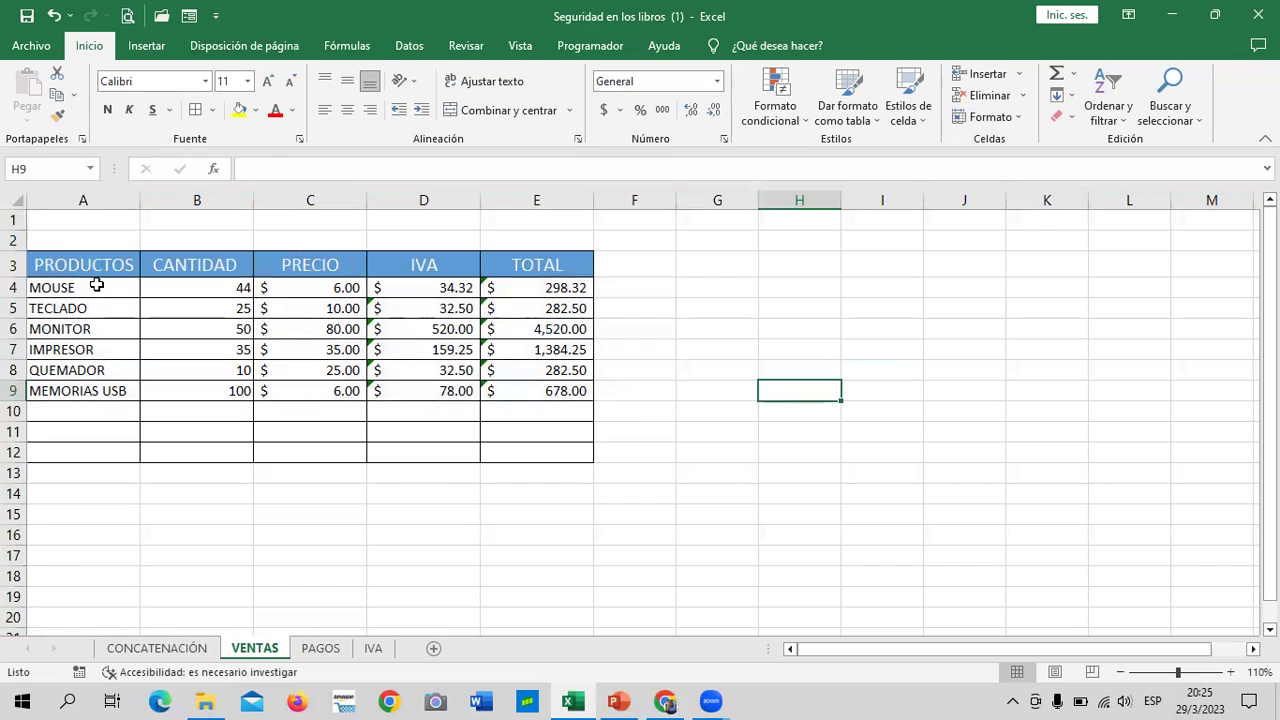
# - Turn on Bloqueada for the product cells A4:A12 and the IVA/TOTAL cells D4:E12
pyautogui.moveTo(96, 286); pyautogui.dragTo(100, 452)
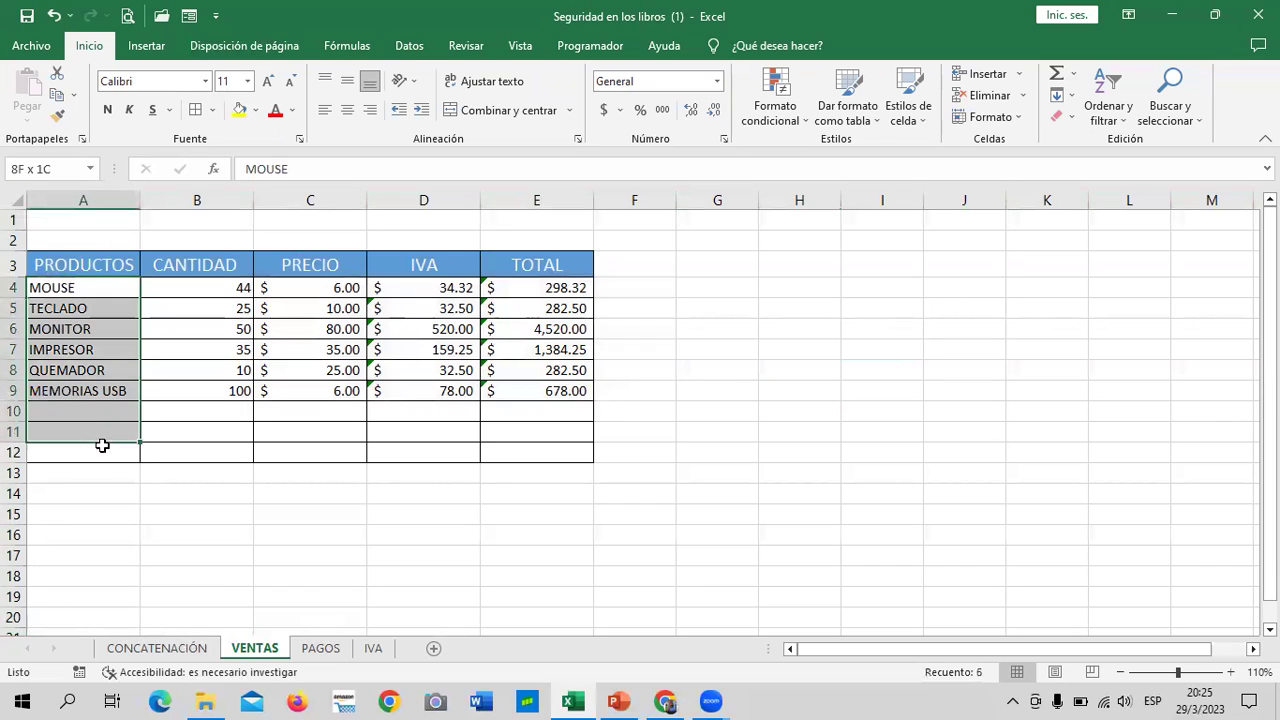
pyautogui.moveTo(415, 288)
pyautogui.keyDown('ctrl'); pyautogui.mouseDown()
pyautogui.moveTo(537, 430)
pyautogui.moveTo(538, 455)
pyautogui.mouseUp(); pyautogui.keyUp('ctrl')
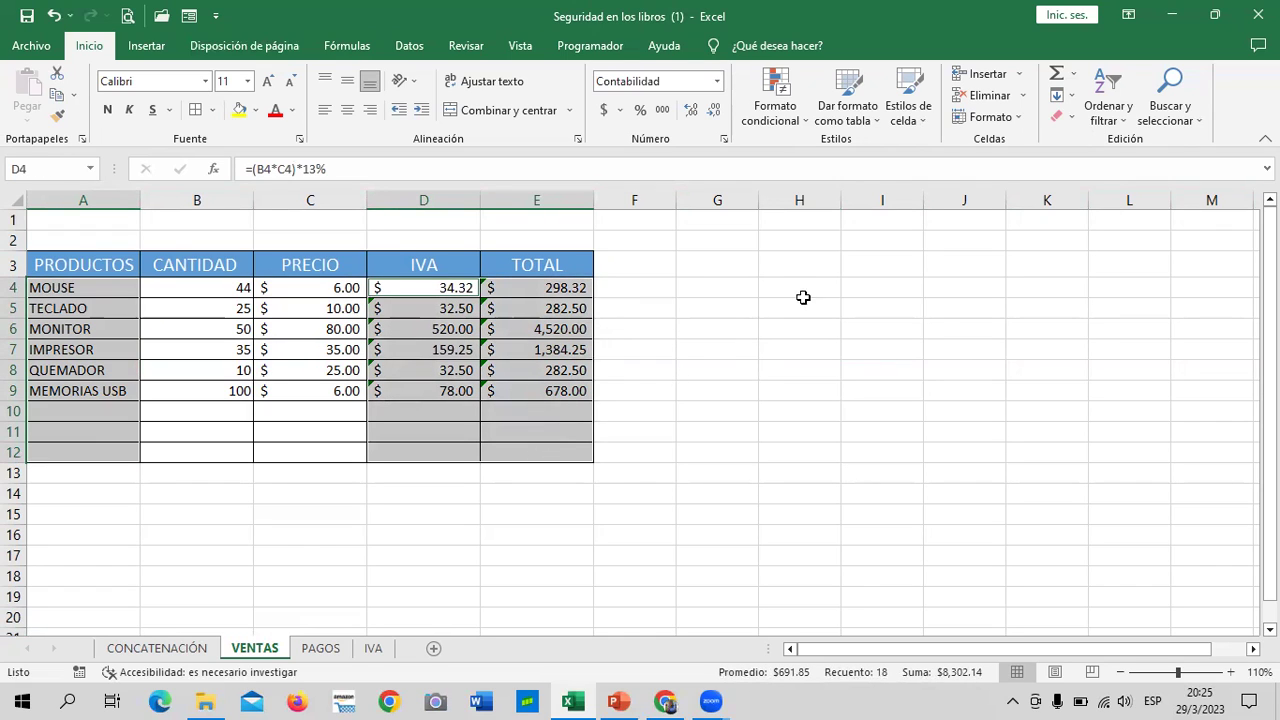
pyautogui.click(726, 143)
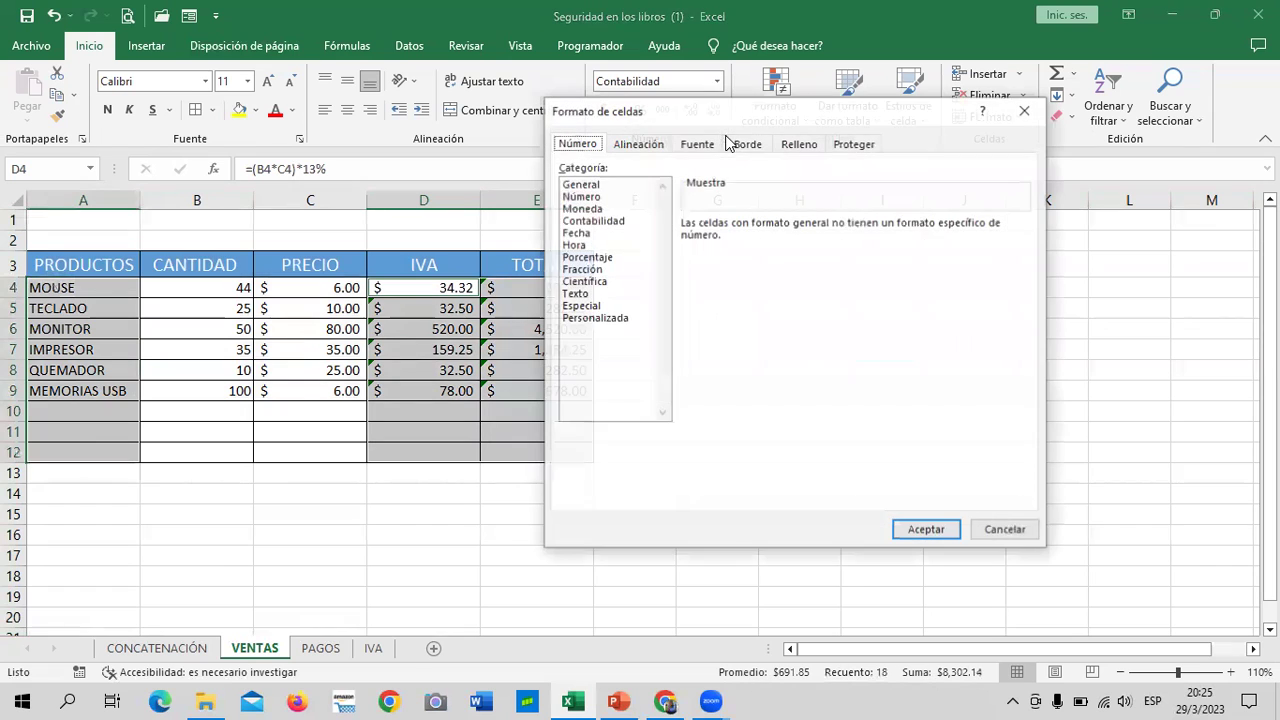
pyautogui.click(864, 146)
pyautogui.click(577, 170)
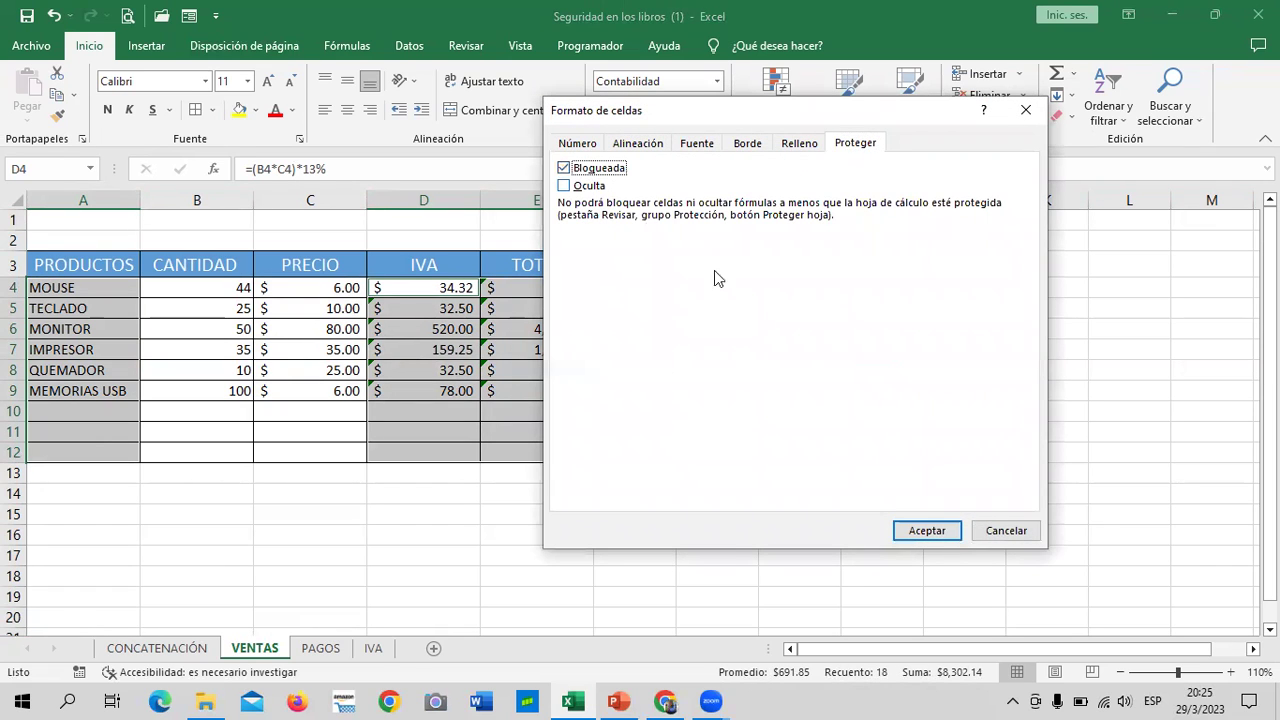
pyautogui.click(925, 533)
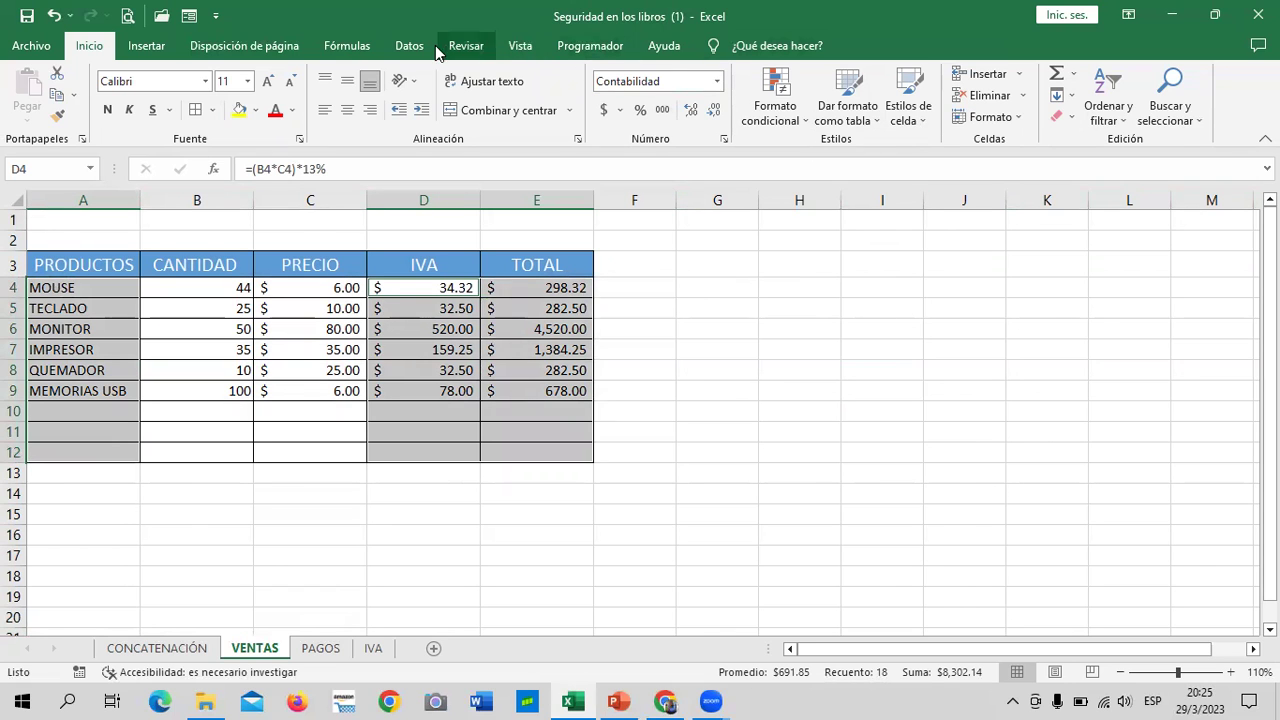
pyautogui.click(484, 47)
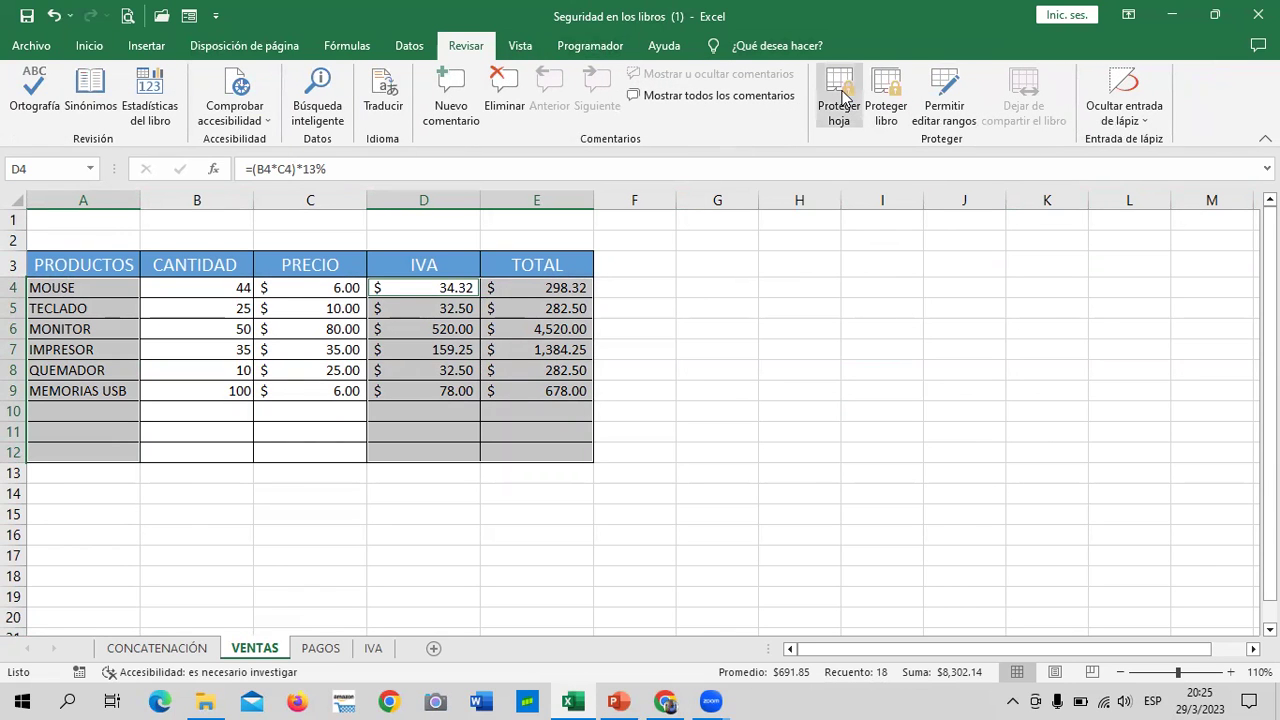
# - Apply Proteger hoja to VENTAS with a password, re-entering it to confirm
pyautogui.click(840, 95)
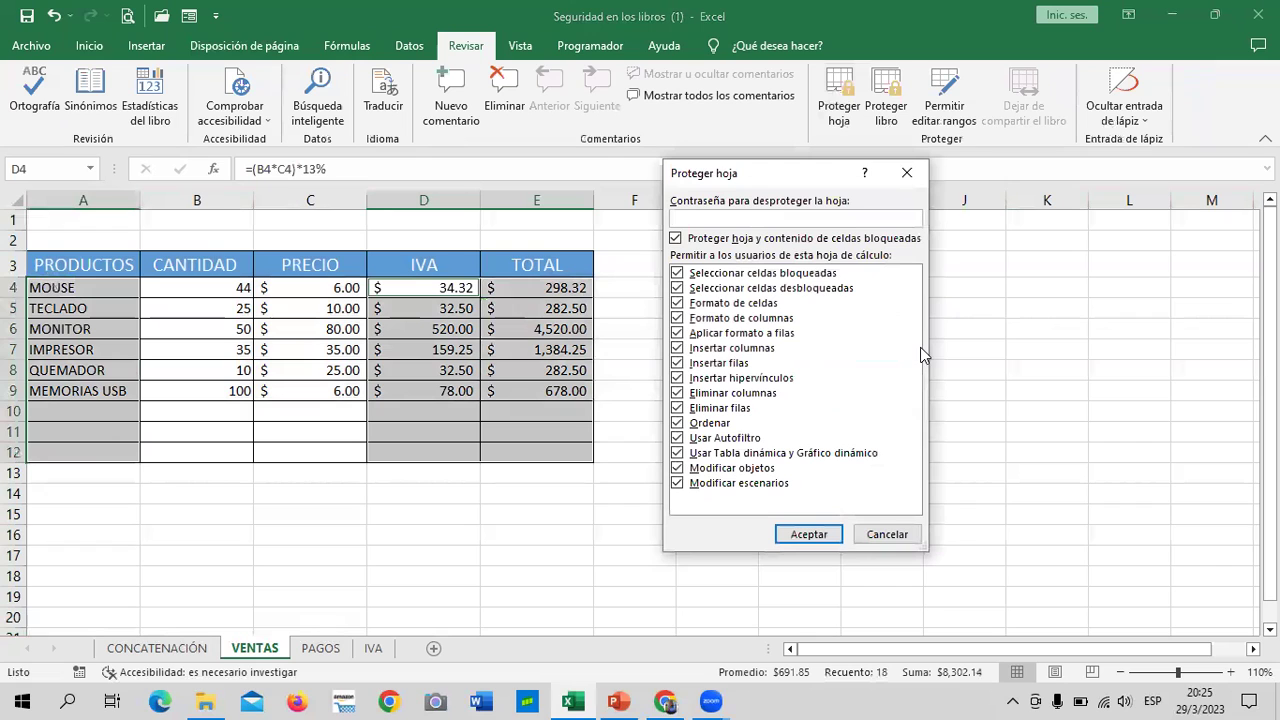
pyautogui.press('Return')
pyautogui.write('1')
pyautogui.press('Return')
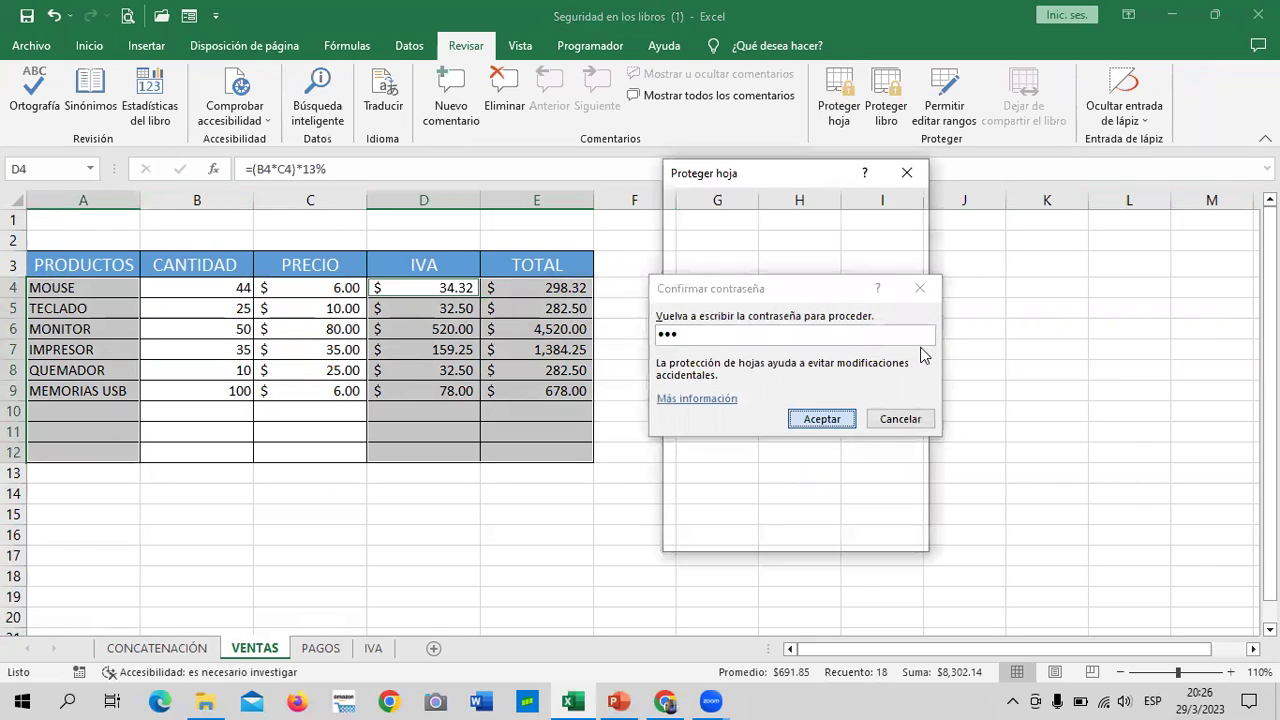
pyautogui.click(849, 306)
# - Confirm the locked TOTAL E4, IVA D4 and product A4 cells refuse edits
pyautogui.click(588, 290)
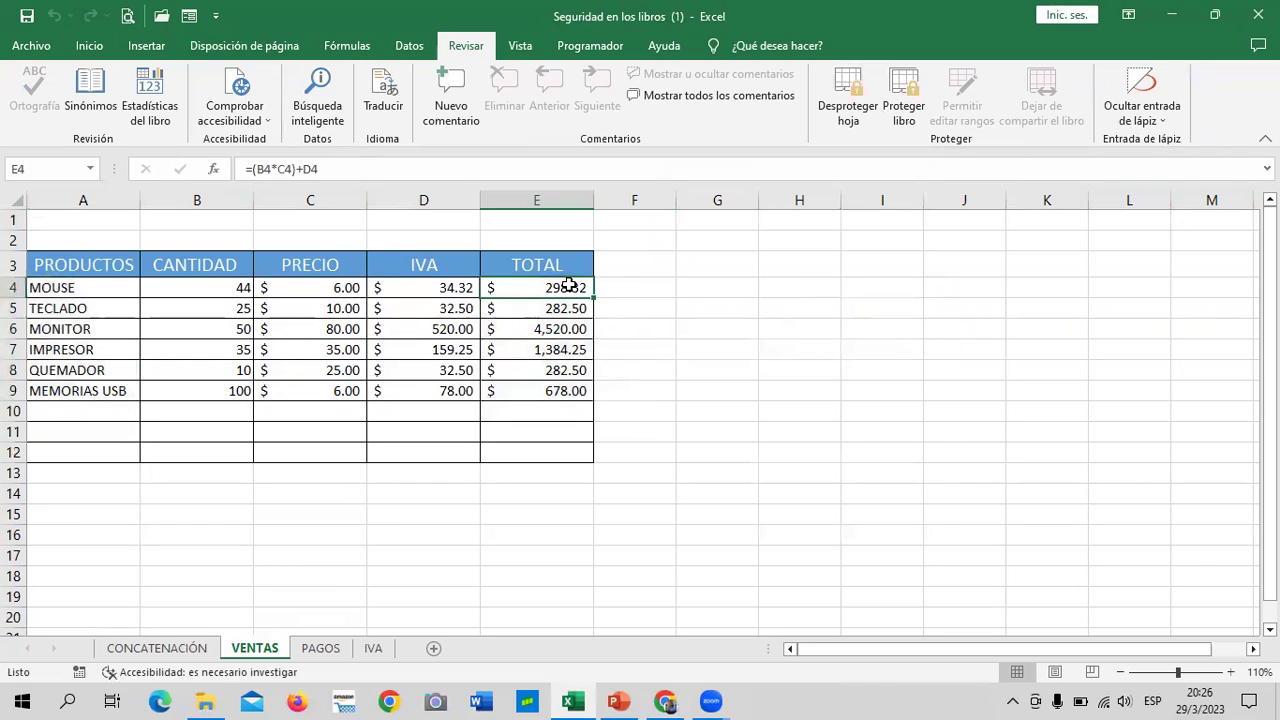
pyautogui.doubleClick(565, 285)
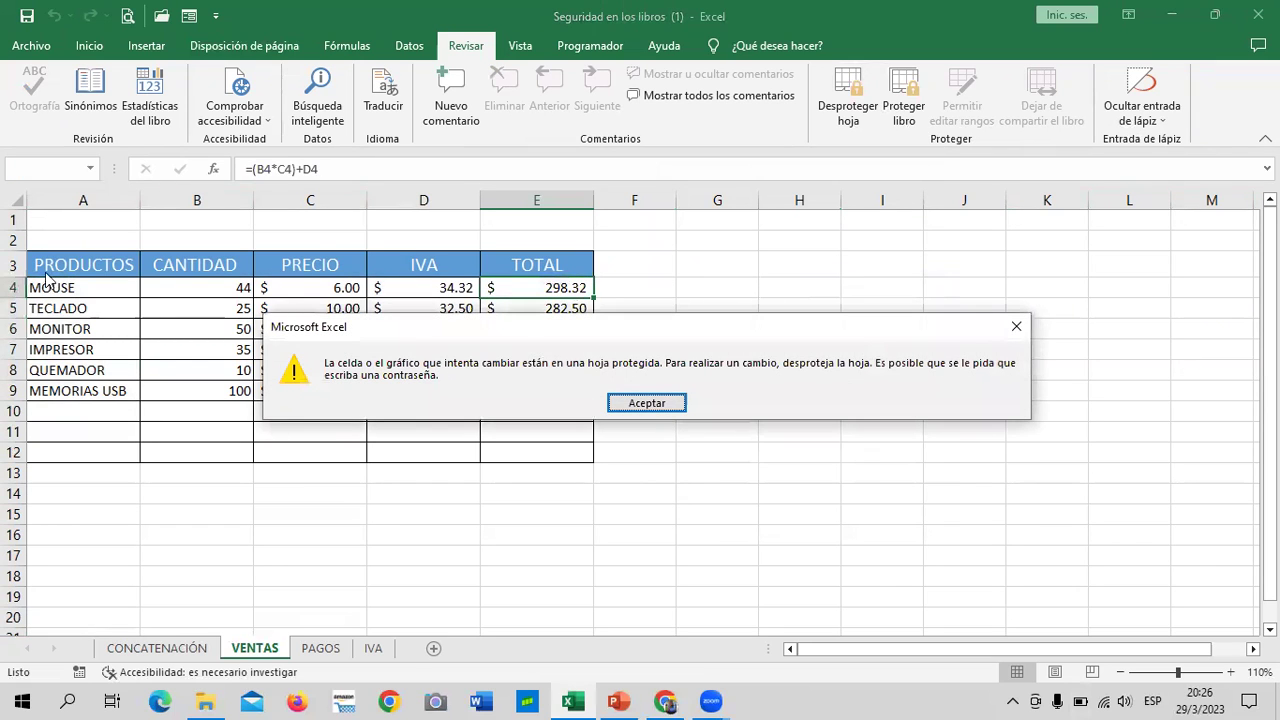
pyautogui.click(649, 401)
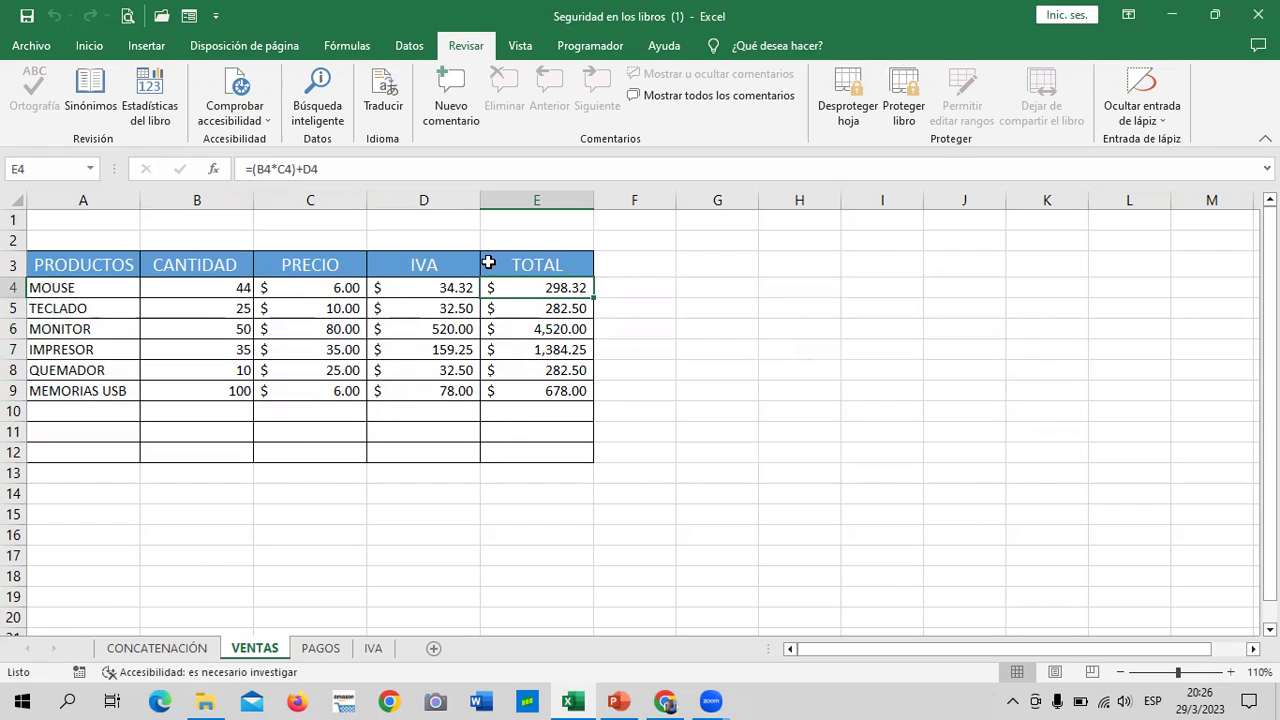
pyautogui.click(440, 288)
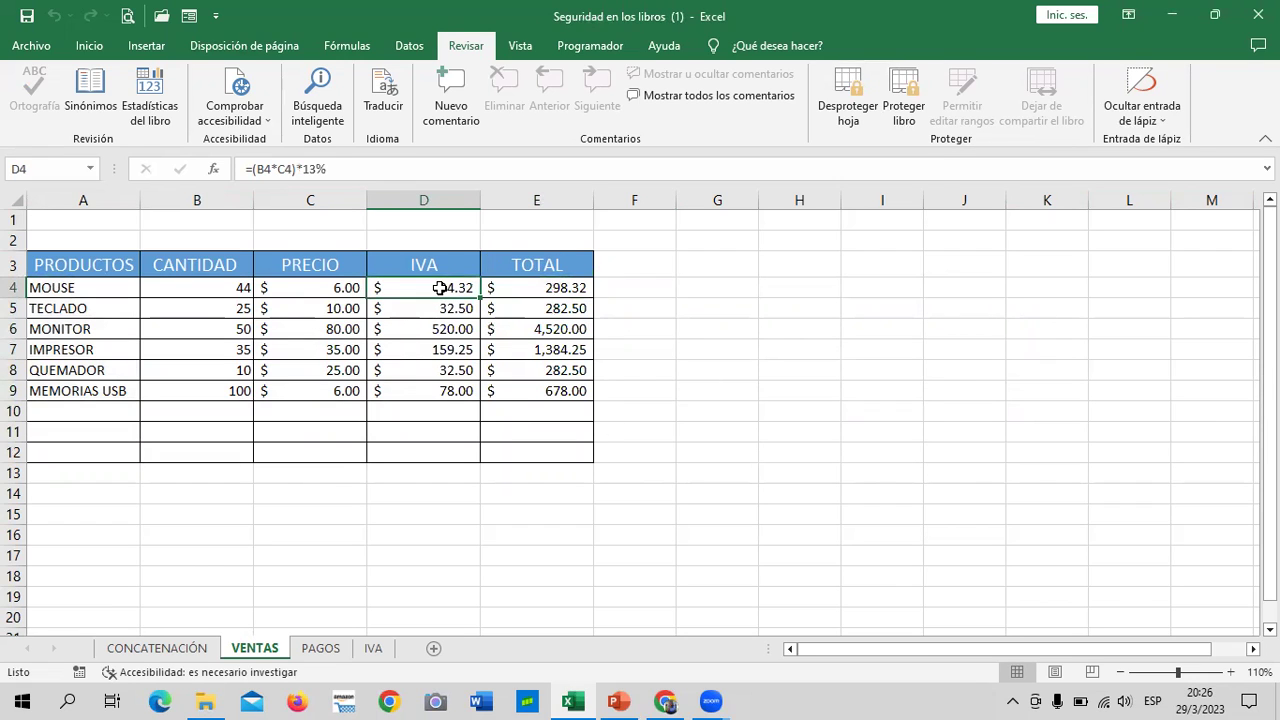
pyautogui.doubleClick(440, 288)
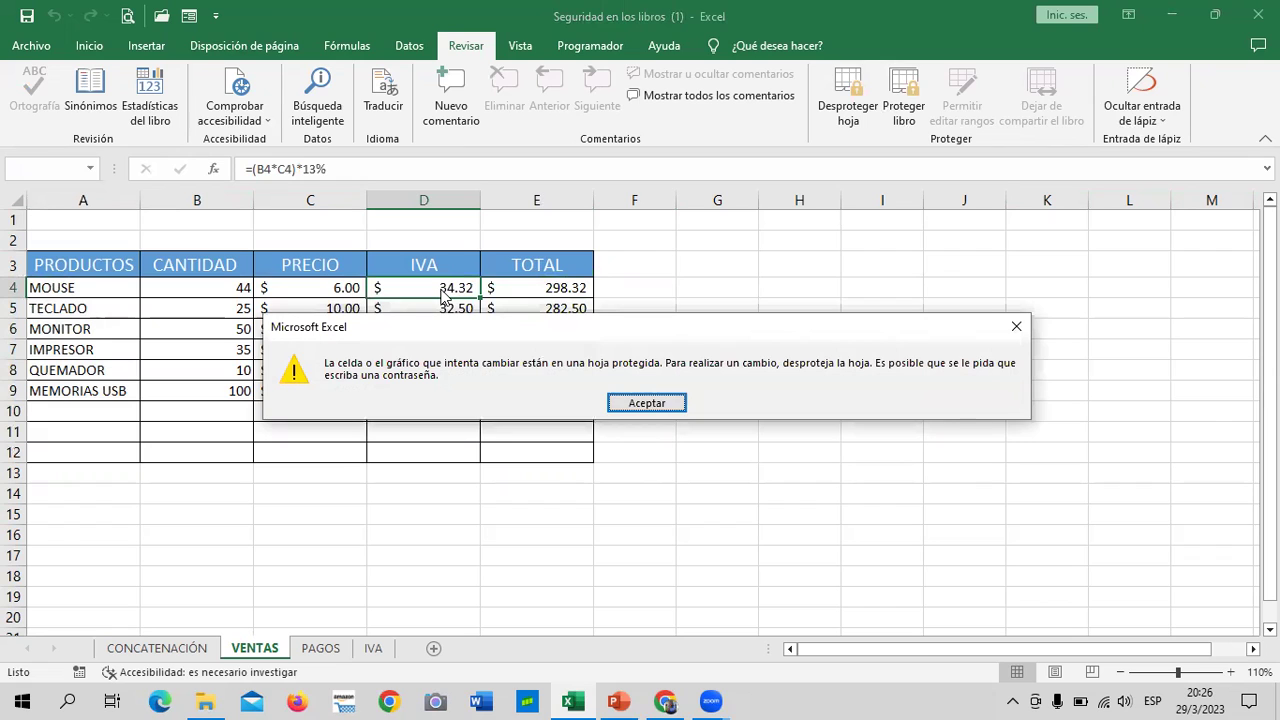
pyautogui.press('Return')
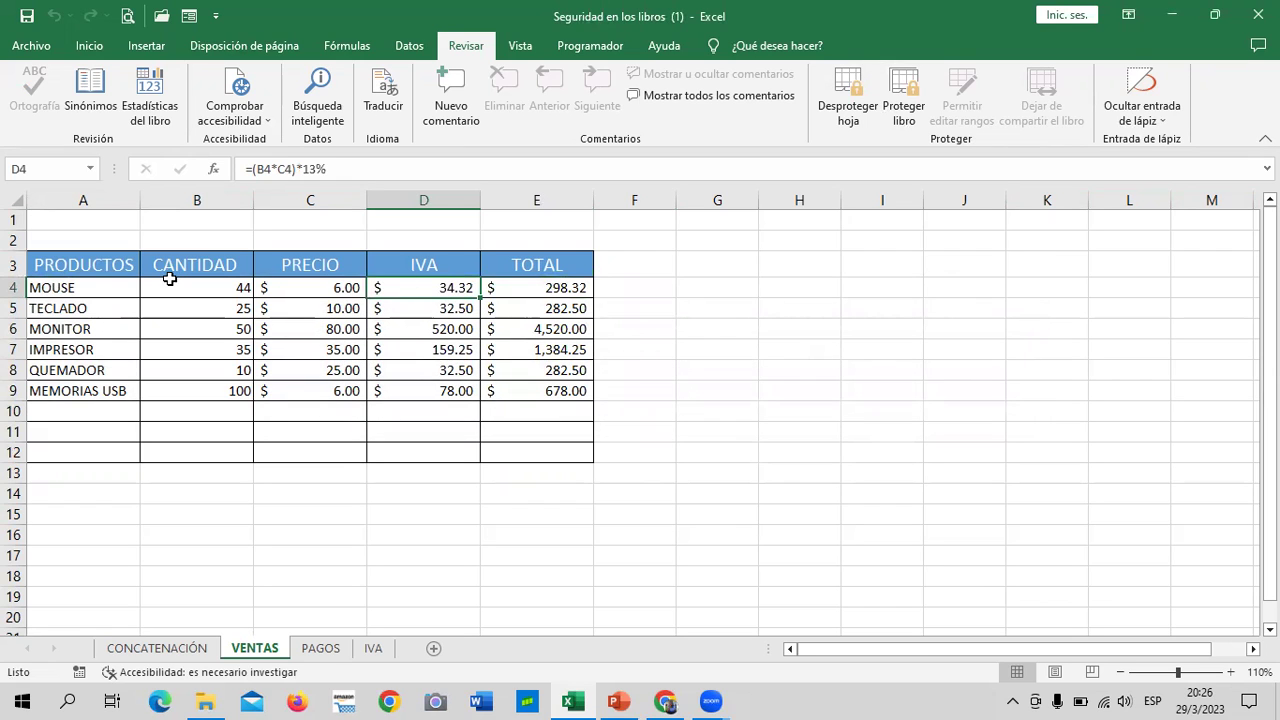
pyautogui.click(75, 293)
pyautogui.press('Down')
pyautogui.click(84, 291)
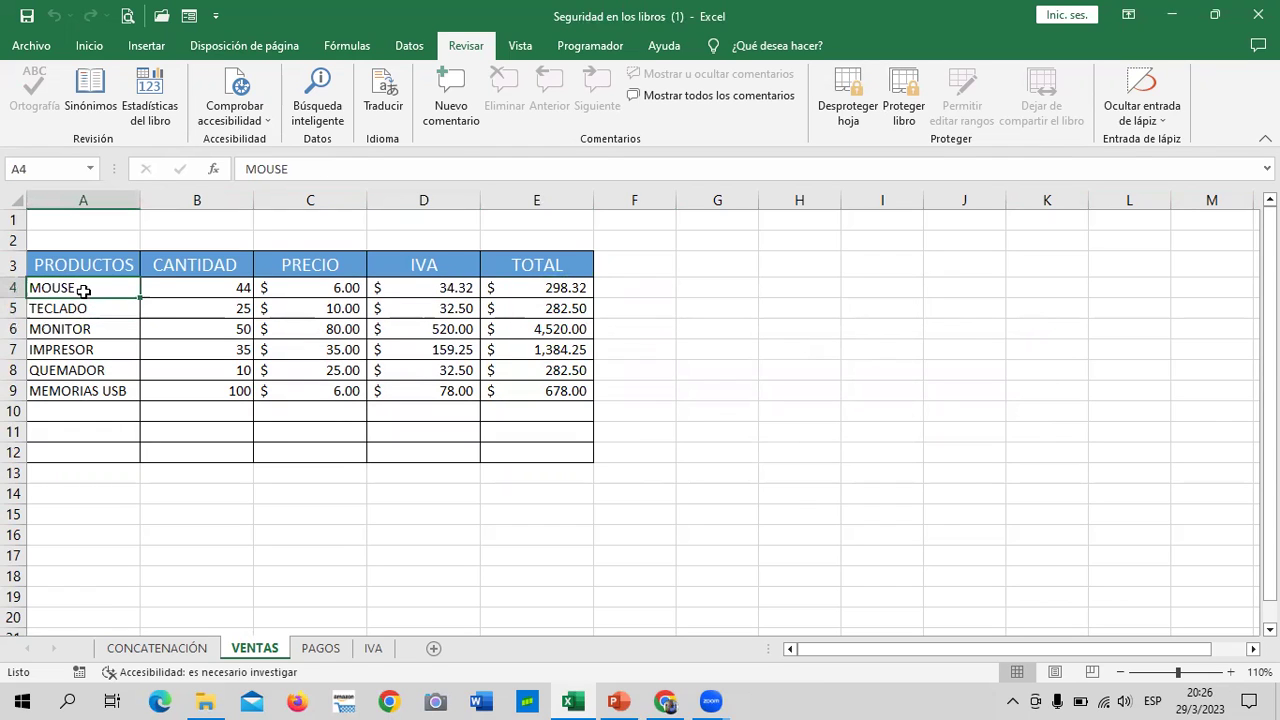
pyautogui.doubleClick(84, 291)
pyautogui.press('Return')
# - Set the MOUSE quantity in B4 to 25 and TECLADO in B5 to 45
pyautogui.click(216, 288)
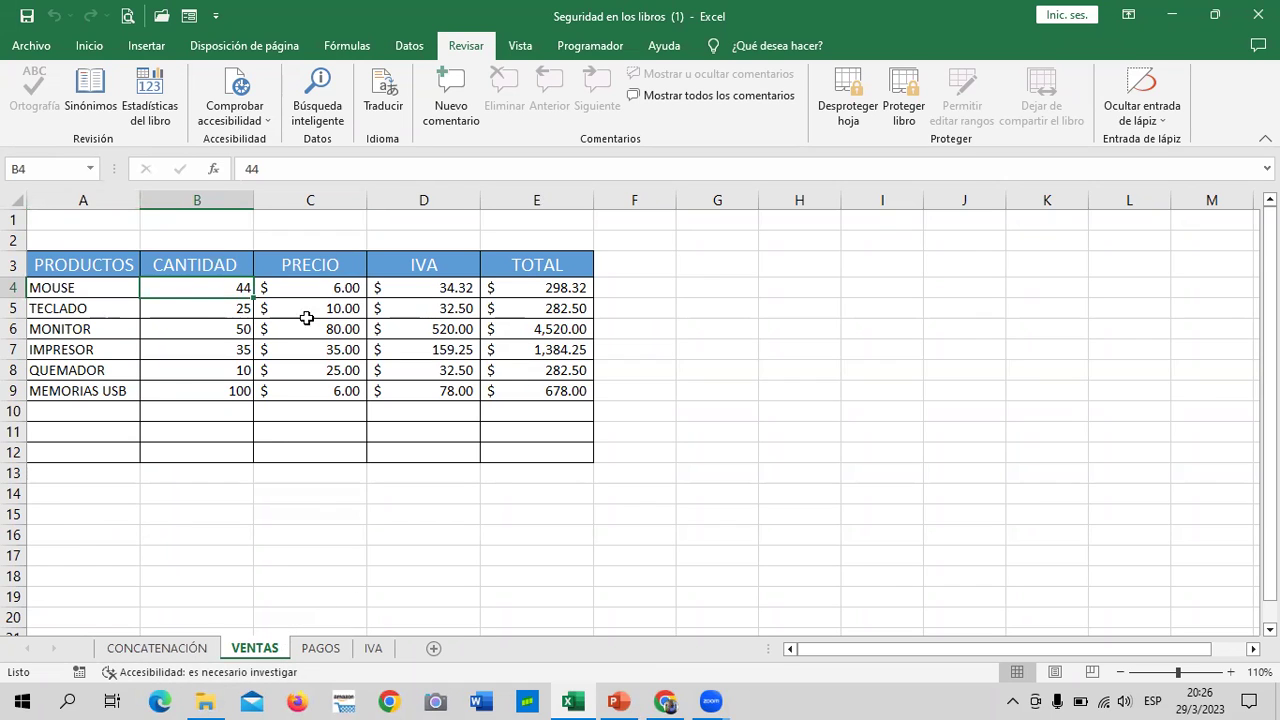
pyautogui.press('BackSpace')
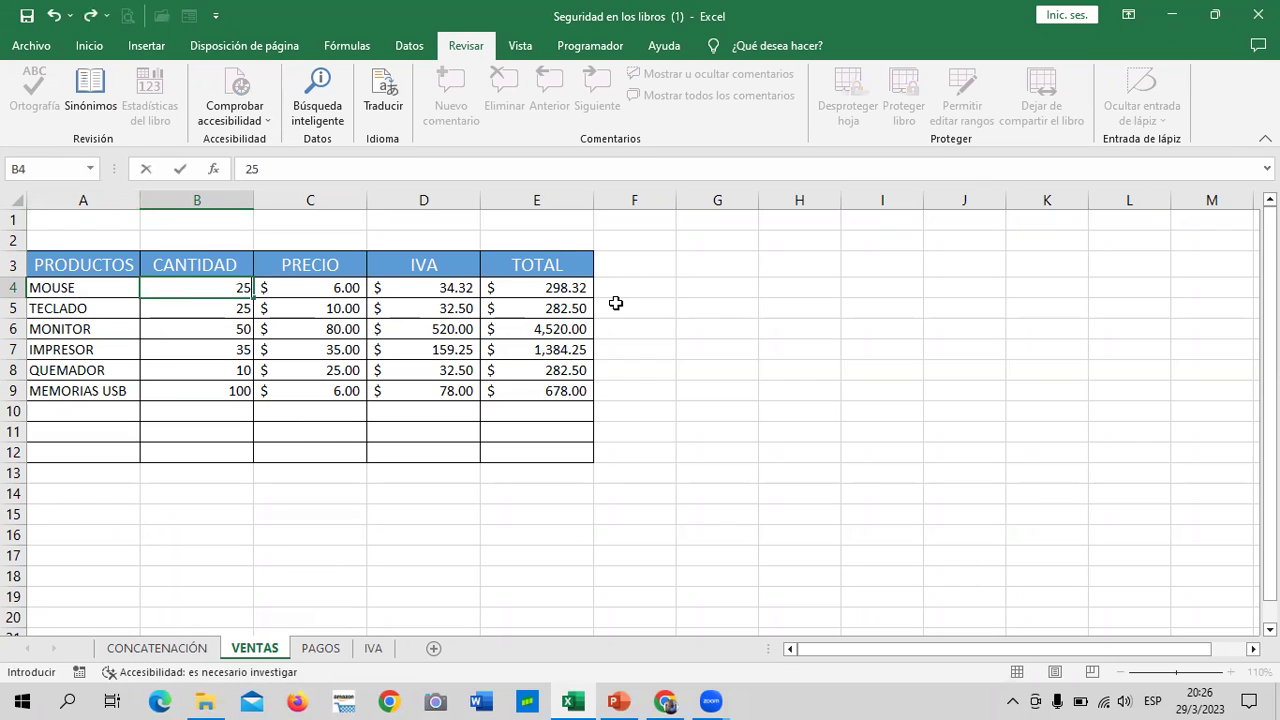
pyautogui.press('Return')
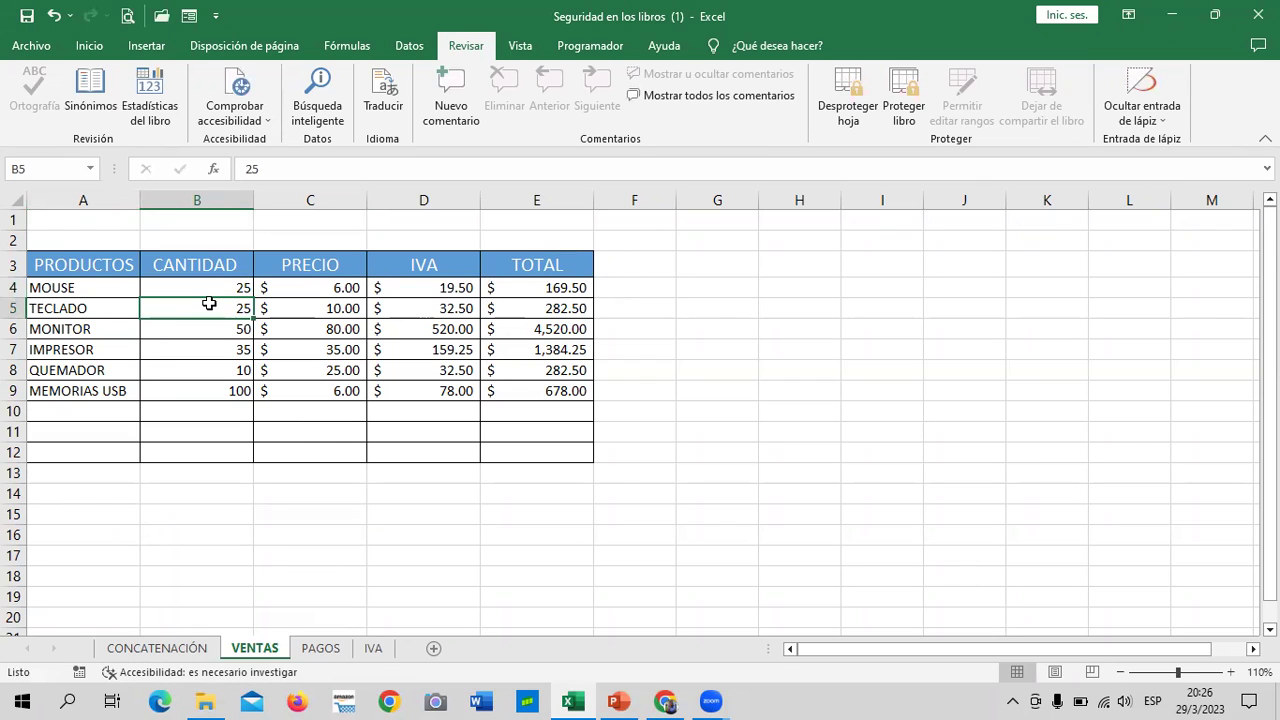
pyautogui.write('4')
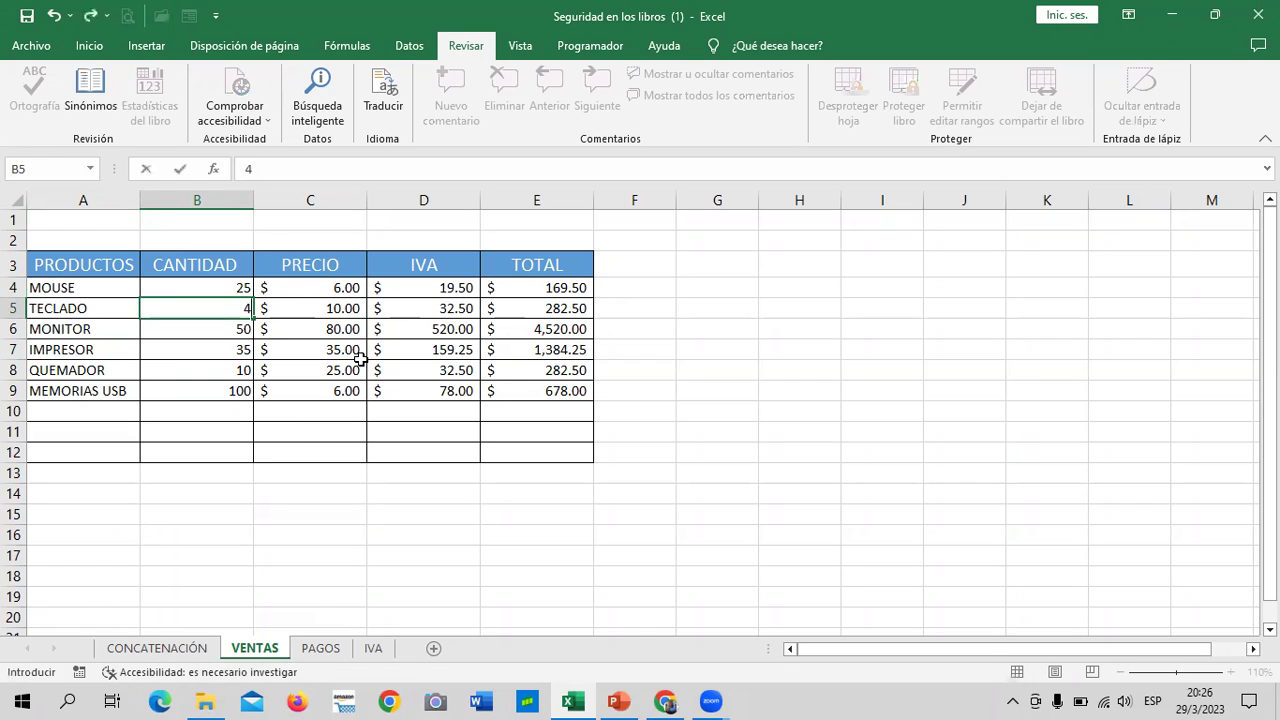
pyautogui.press('Return')
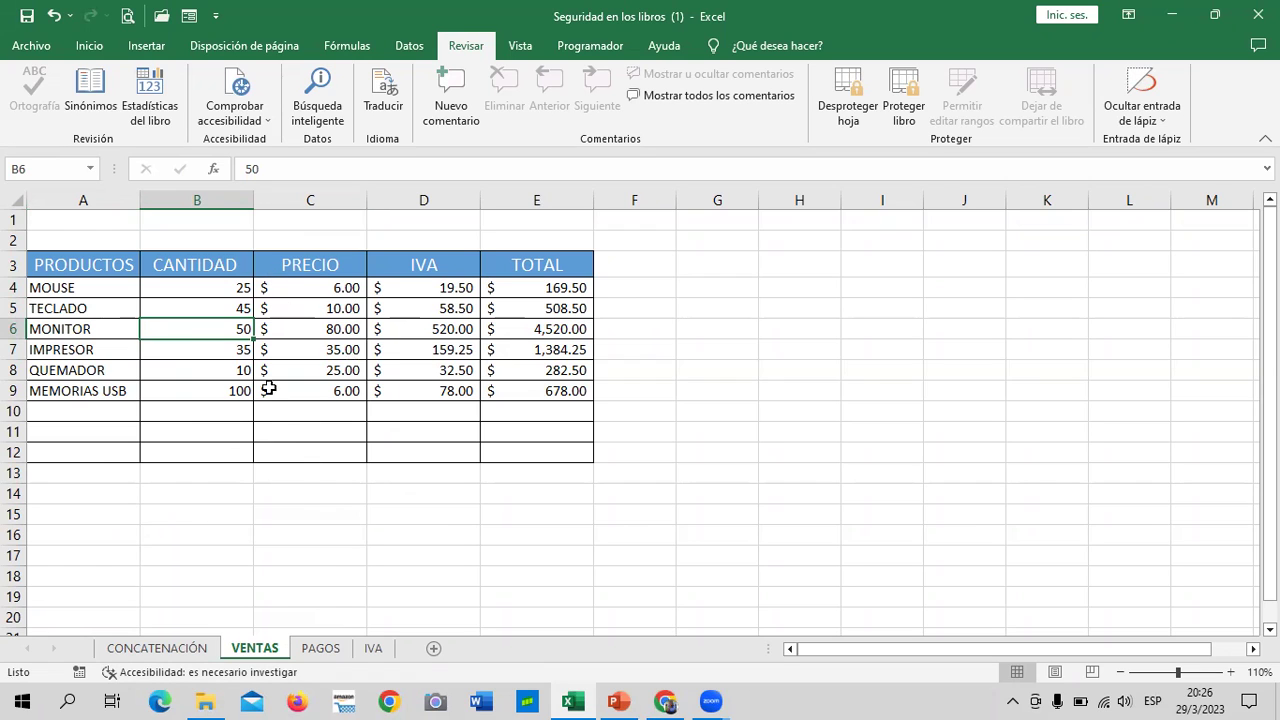
# - Check again that IVA cells D4 and D9 stay locked against edits
pyautogui.click(283, 434)
pyautogui.click(426, 295)
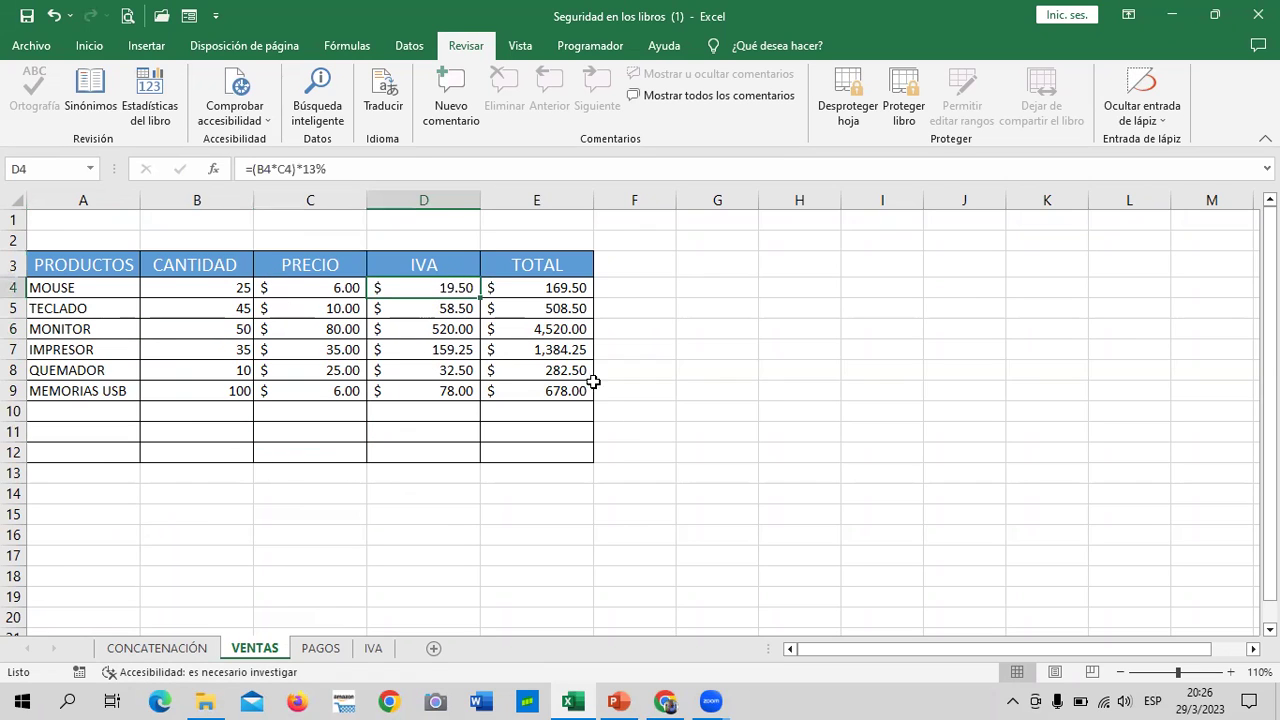
pyautogui.press('Delete')
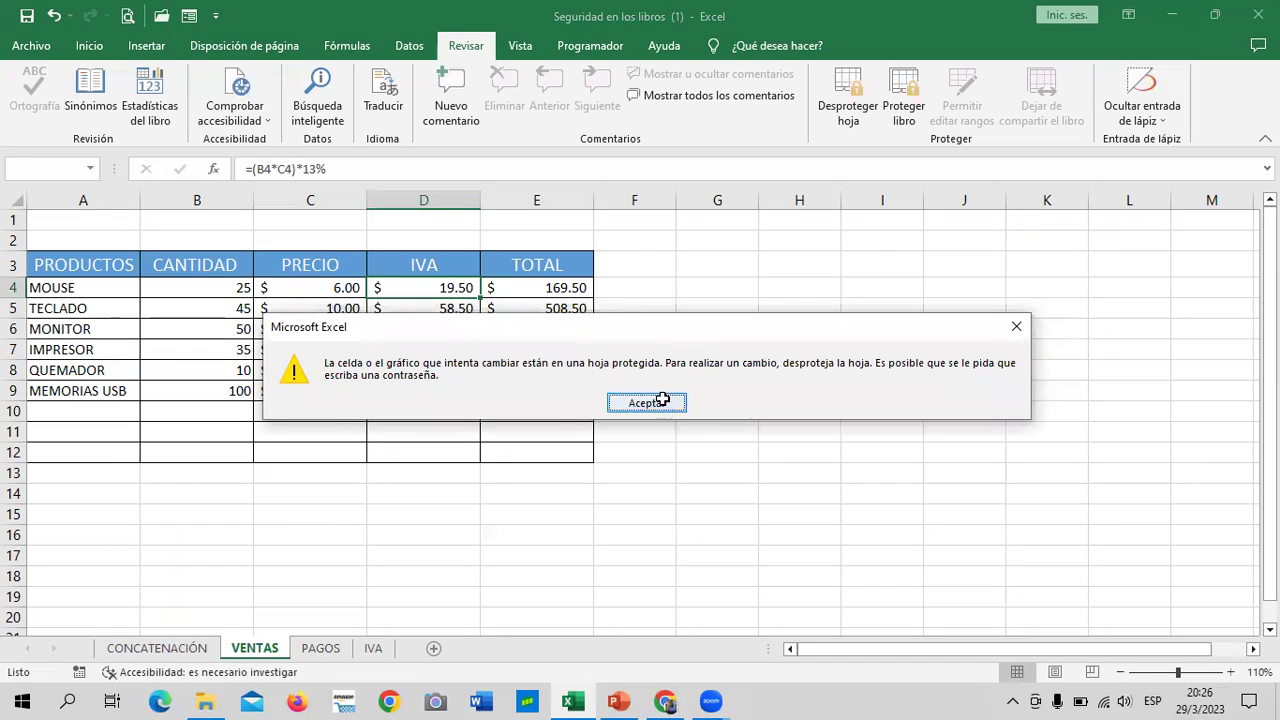
pyautogui.click(655, 403)
pyautogui.click(450, 449)
pyautogui.click(440, 391)
pyautogui.doubleClick(440, 391)
pyautogui.press('Return')
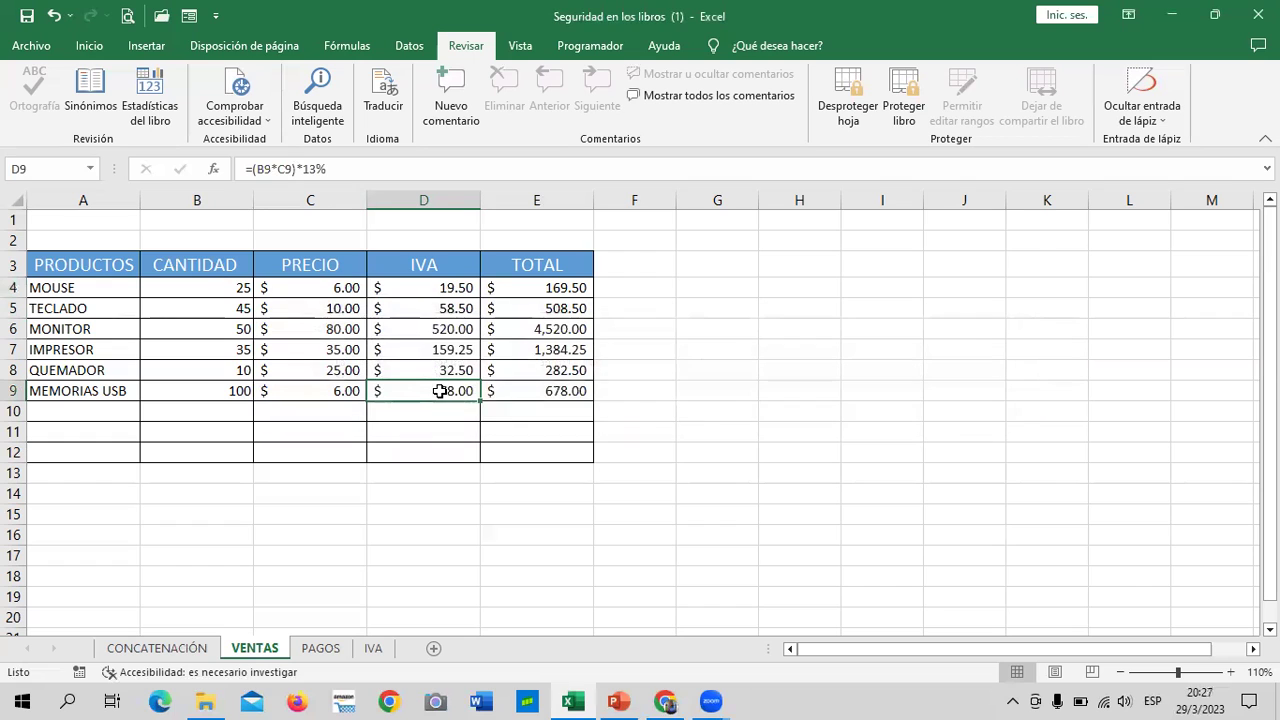
pyautogui.click(785, 285)
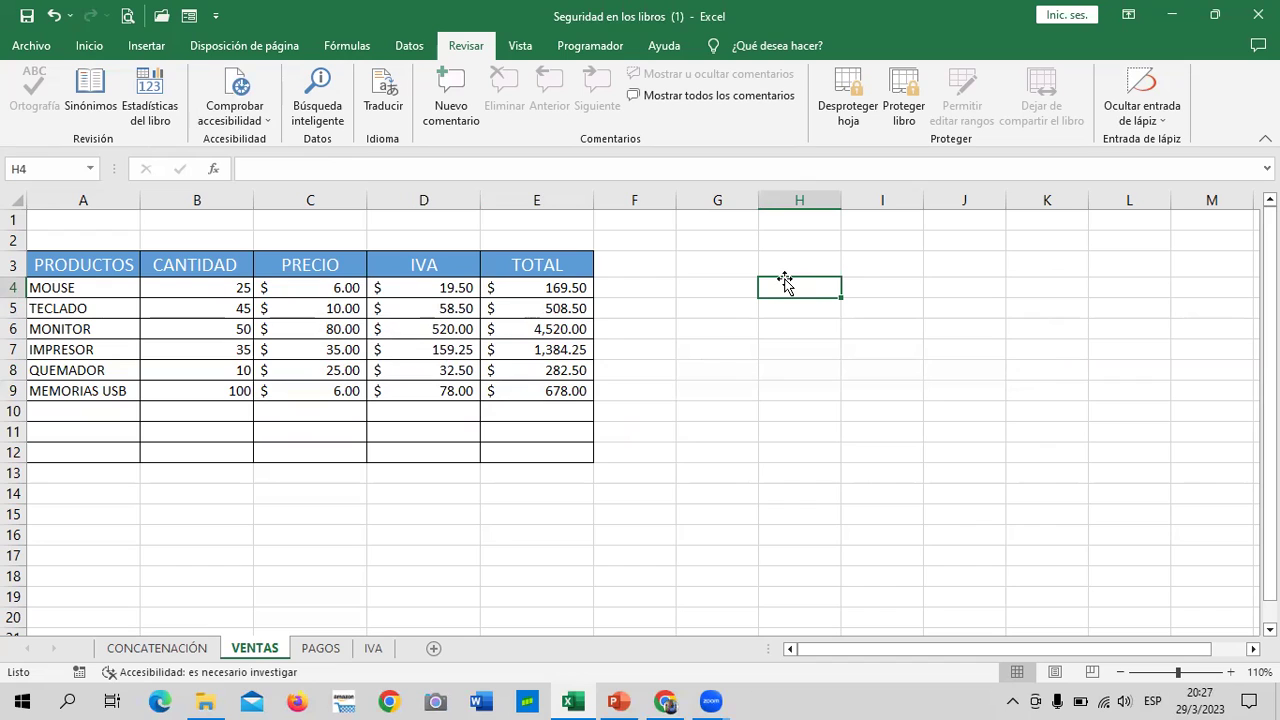
# - Review the full-name formula on CONCATENACIÓN and the IVA and TOTAL formulas on VENTAS
pyautogui.click(785, 366)
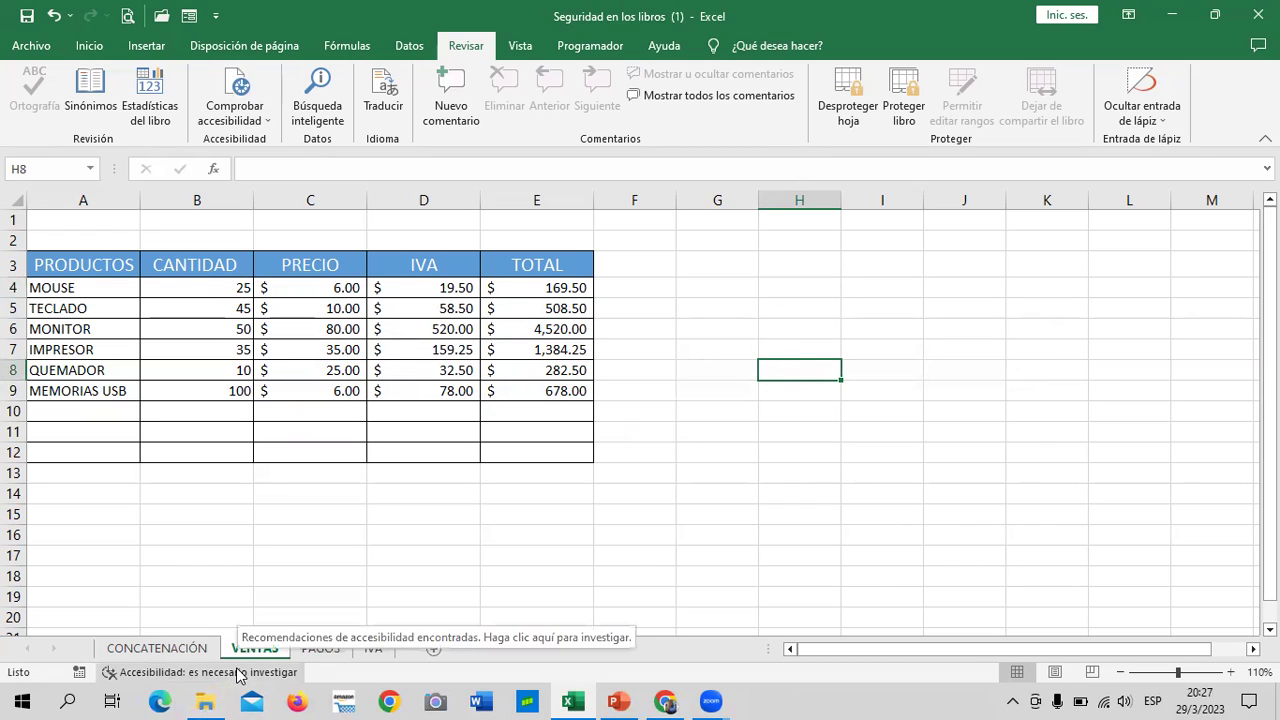
pyautogui.click(157, 648)
pyautogui.click(443, 271)
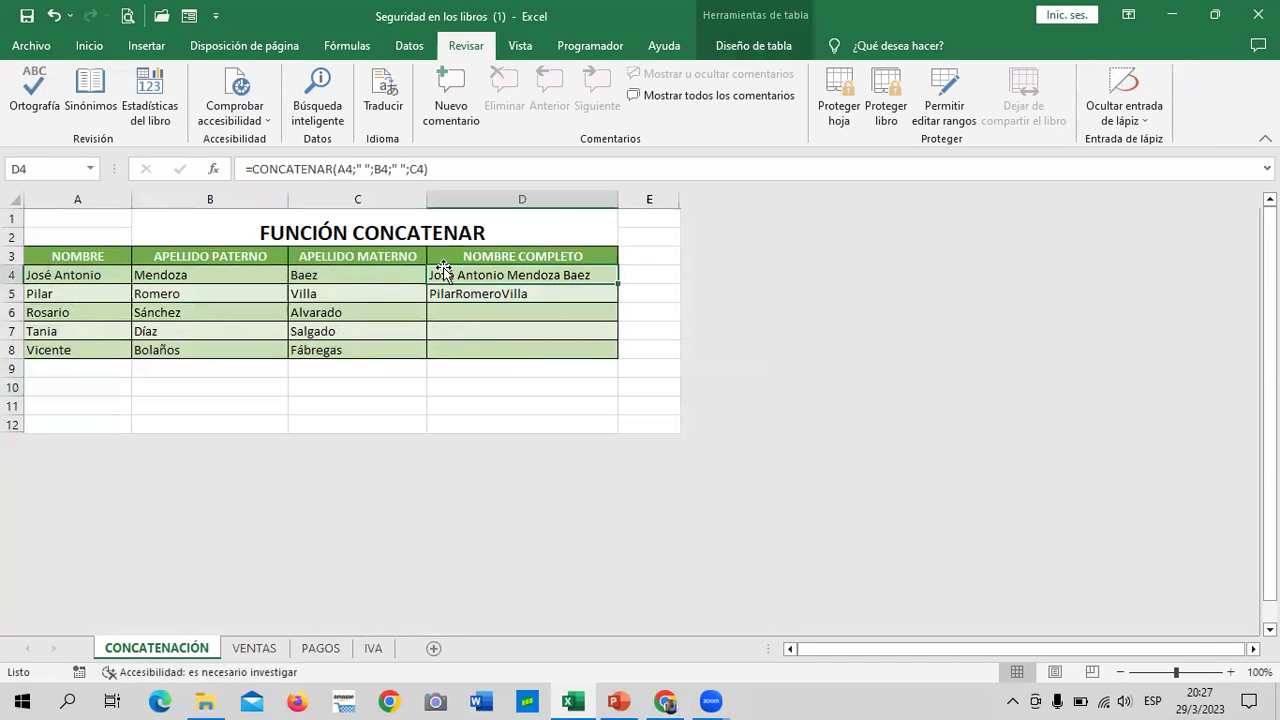
pyautogui.click(254, 648)
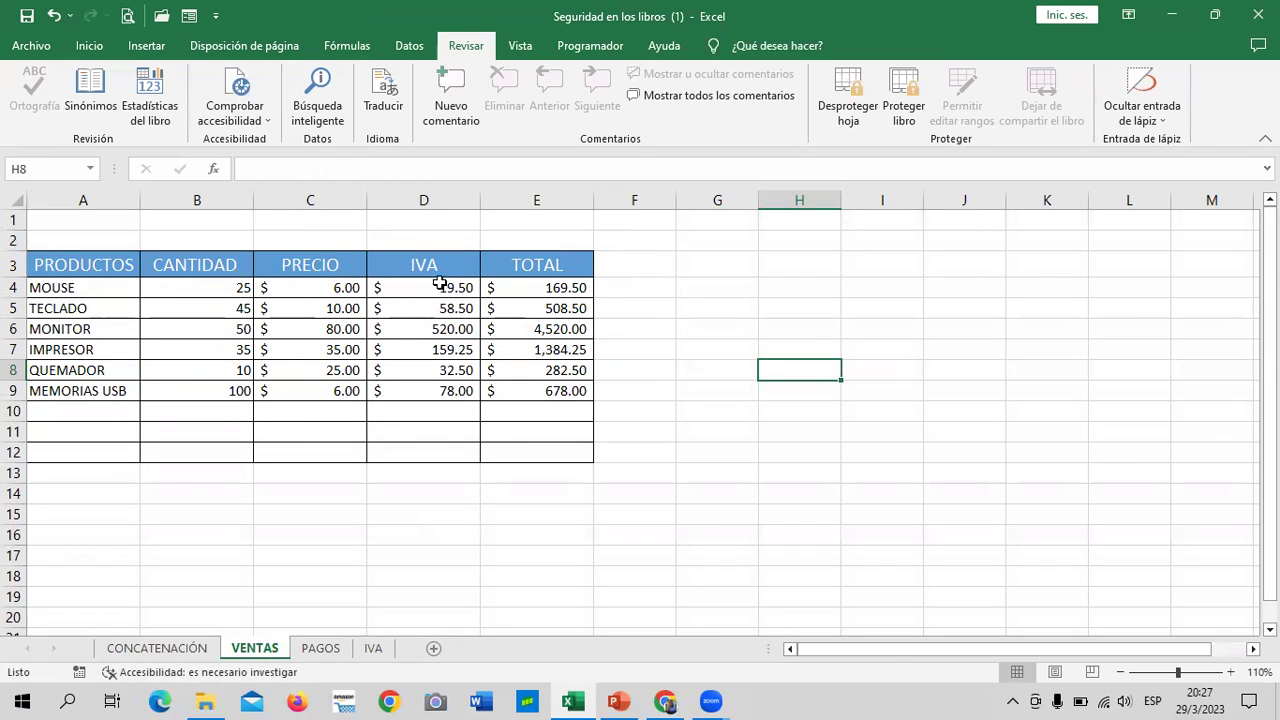
pyautogui.moveTo(438, 287); pyautogui.dragTo(424, 455)
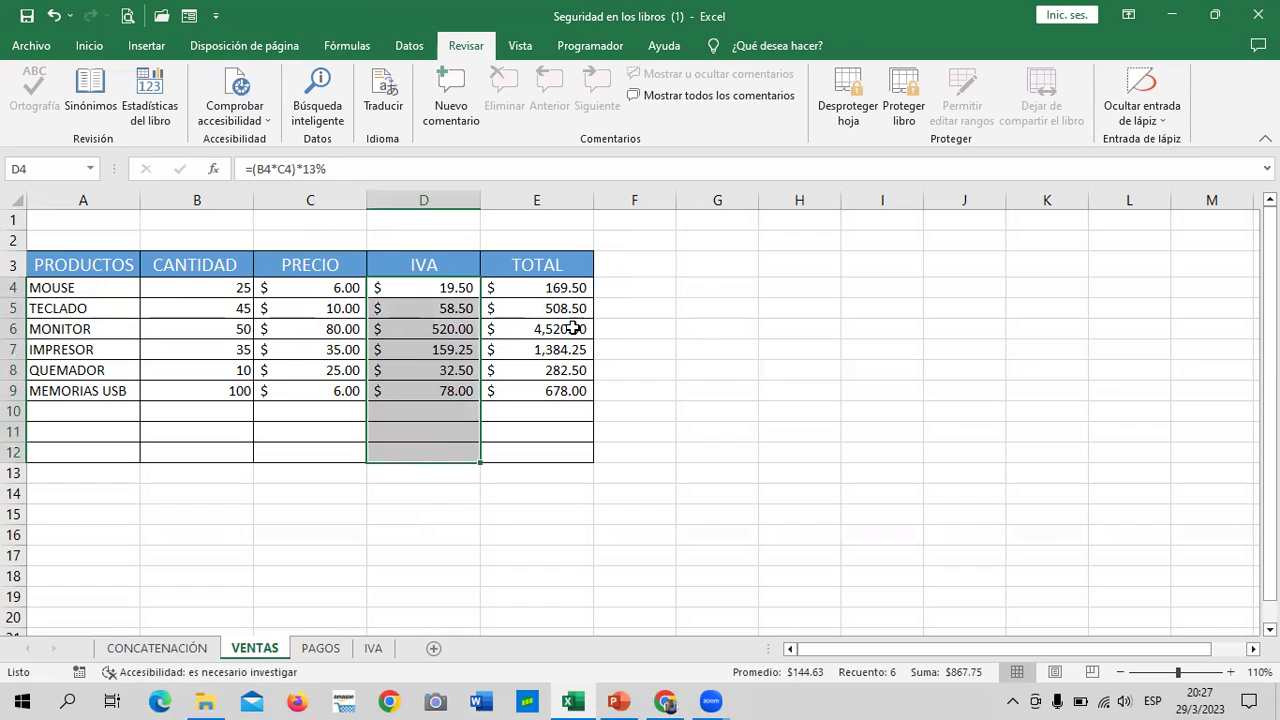
pyautogui.click(664, 288)
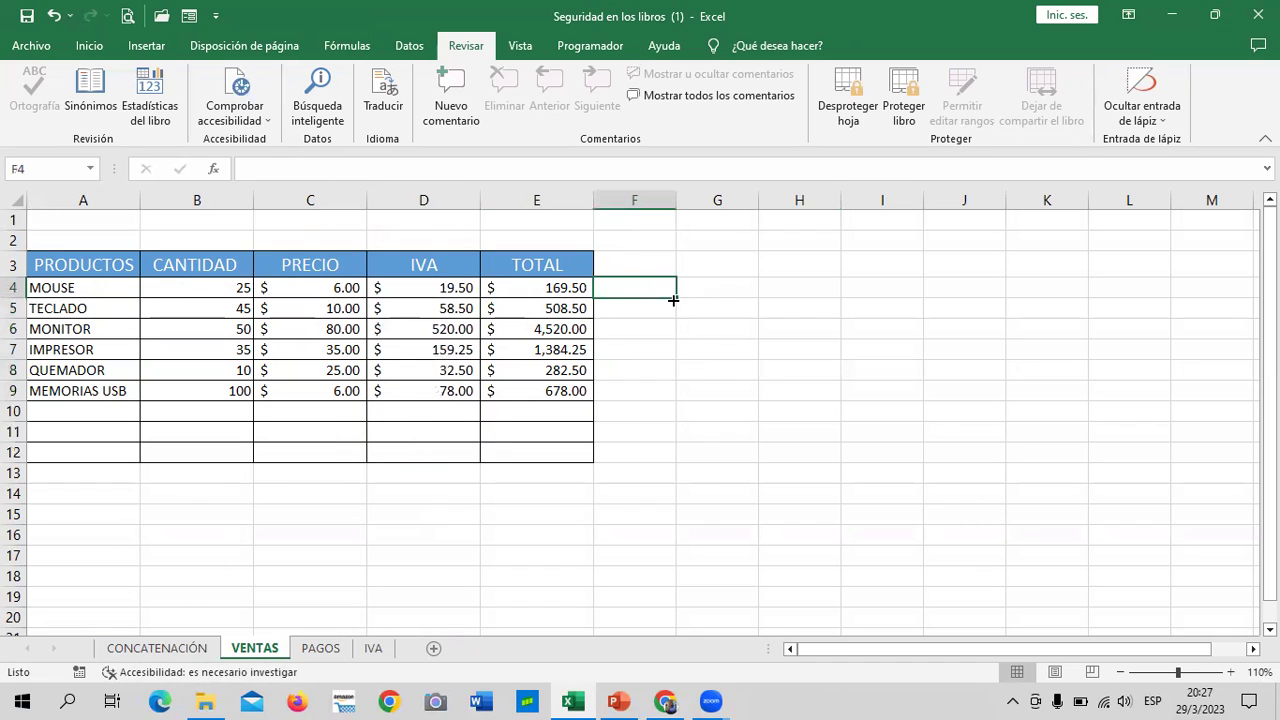
pyautogui.click(444, 285)
pyautogui.click(88, 292)
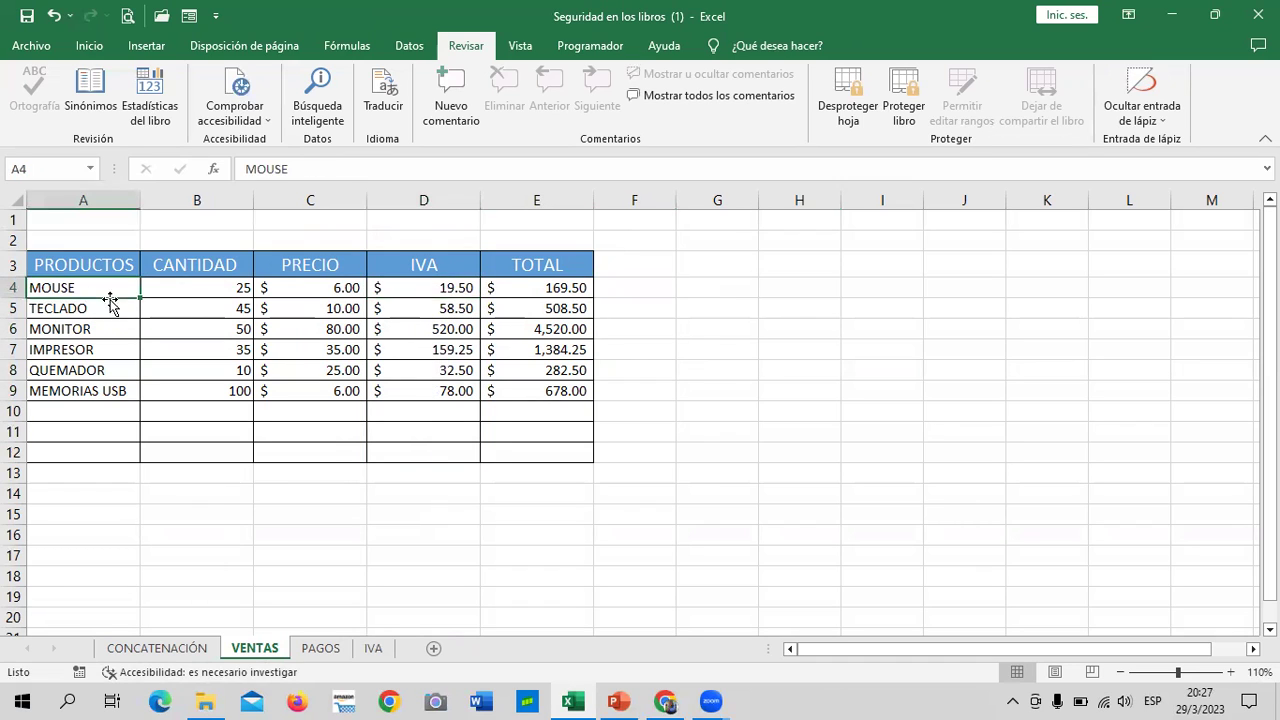
pyautogui.click(448, 294)
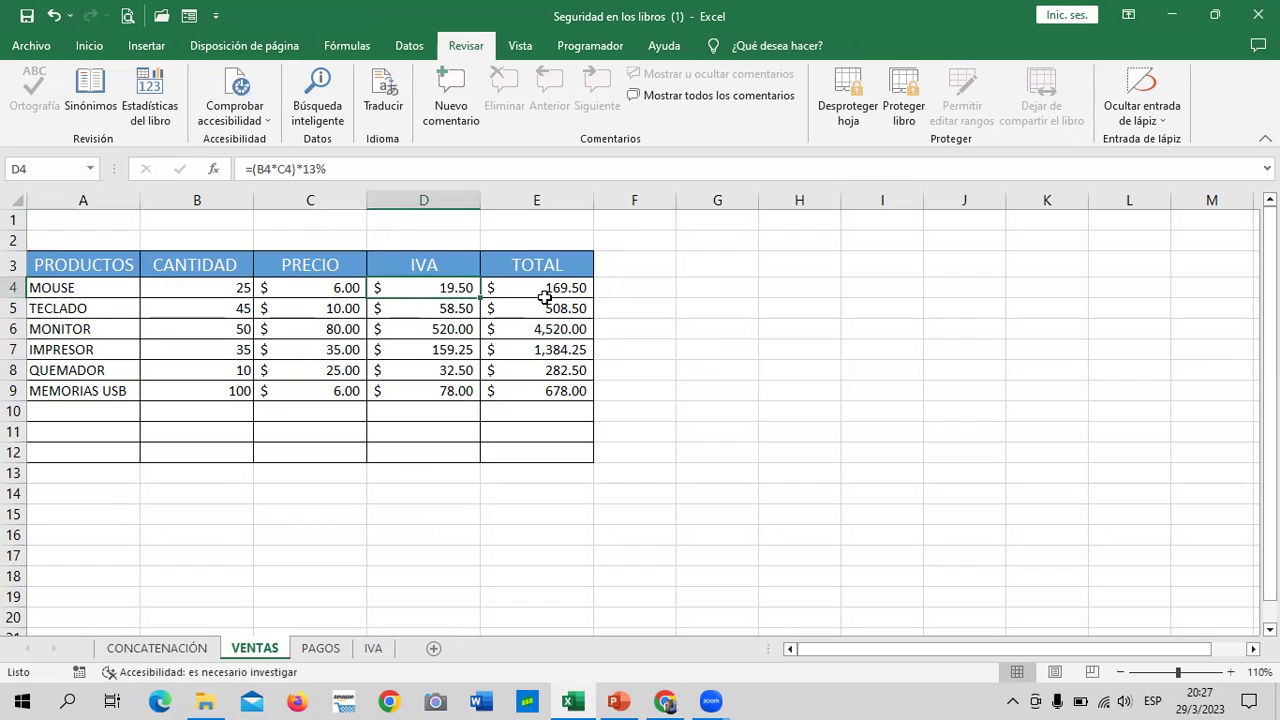
# - Change the MOUSE price in C4 to 7 and the TECLADO price to 9
pyautogui.click(316, 288)
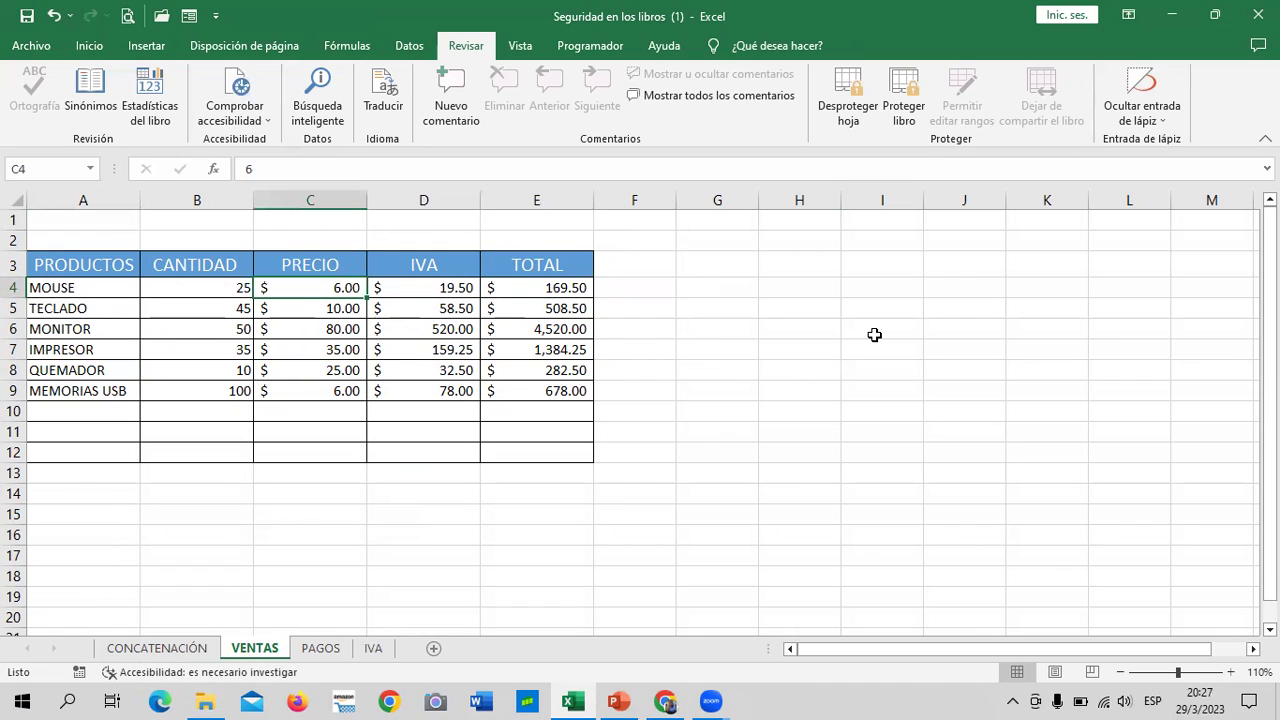
pyautogui.write('7')
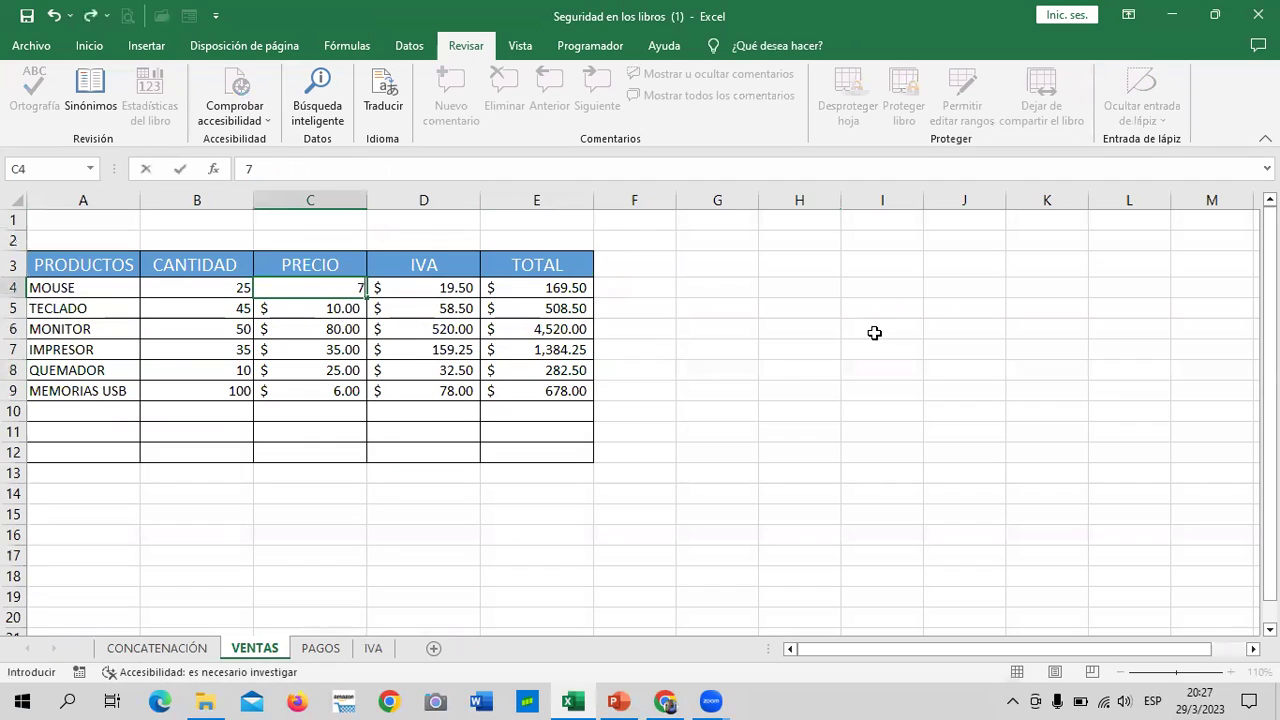
pyautogui.press('Return')
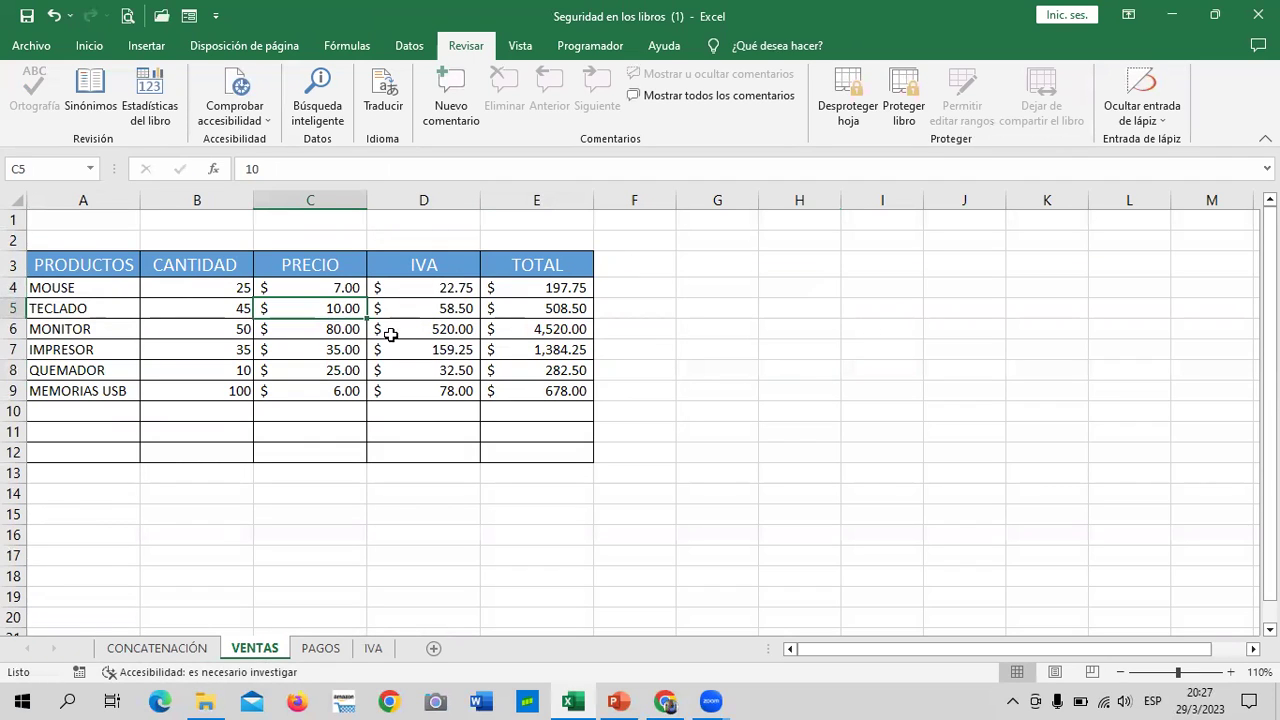
pyautogui.write('9')
pyautogui.press('Return')
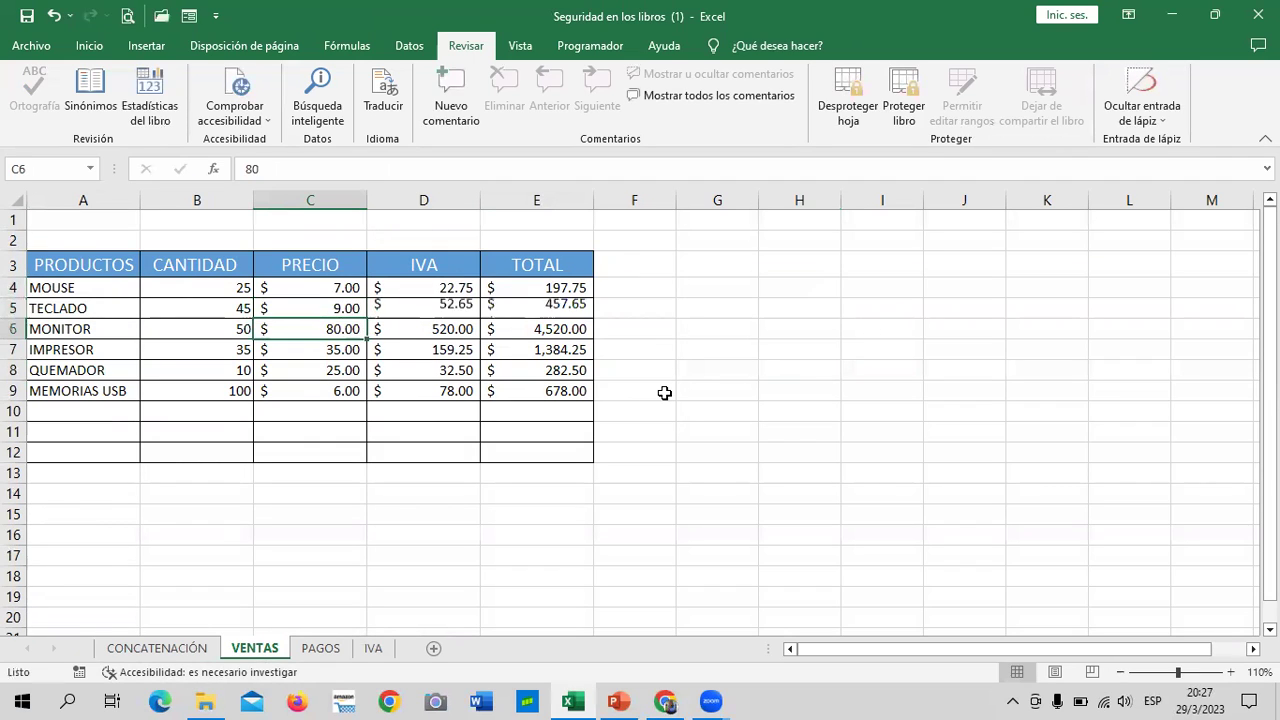
# - Try editing the TOTAL formula in E4 and dismiss the protected-sheet warning
pyautogui.click(540, 286)
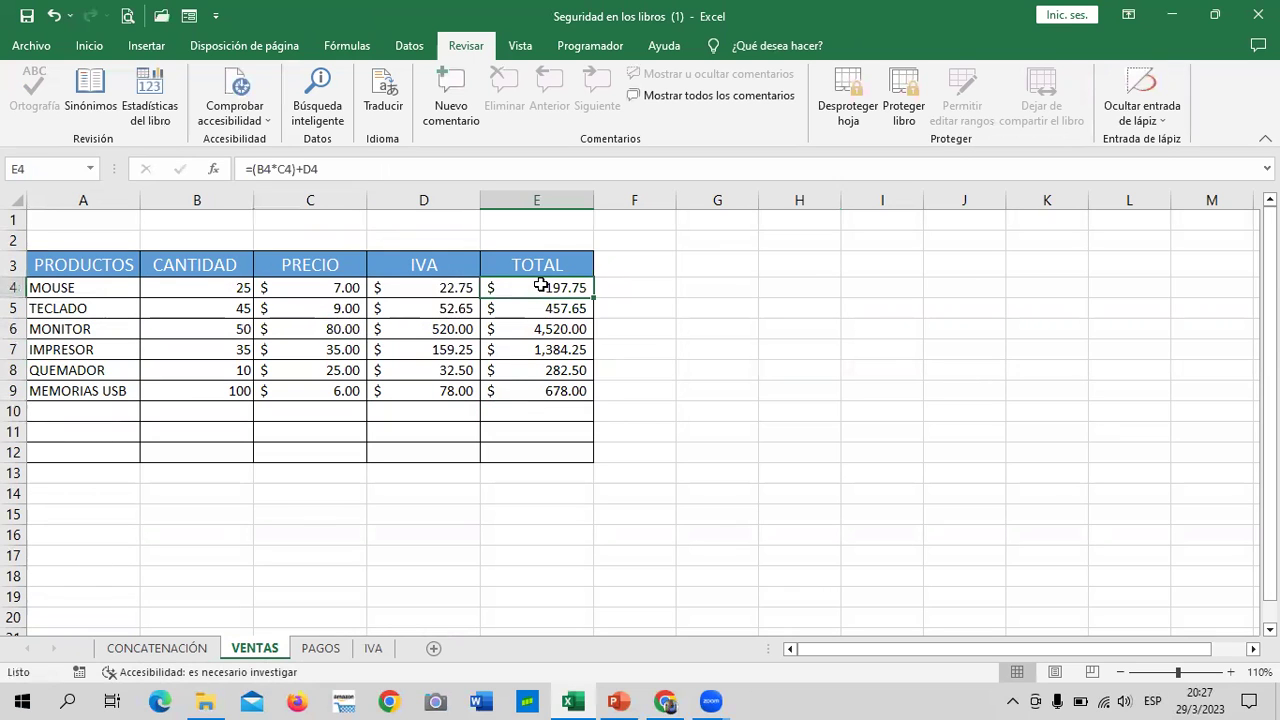
pyautogui.doubleClick(543, 288)
pyautogui.click(645, 402)
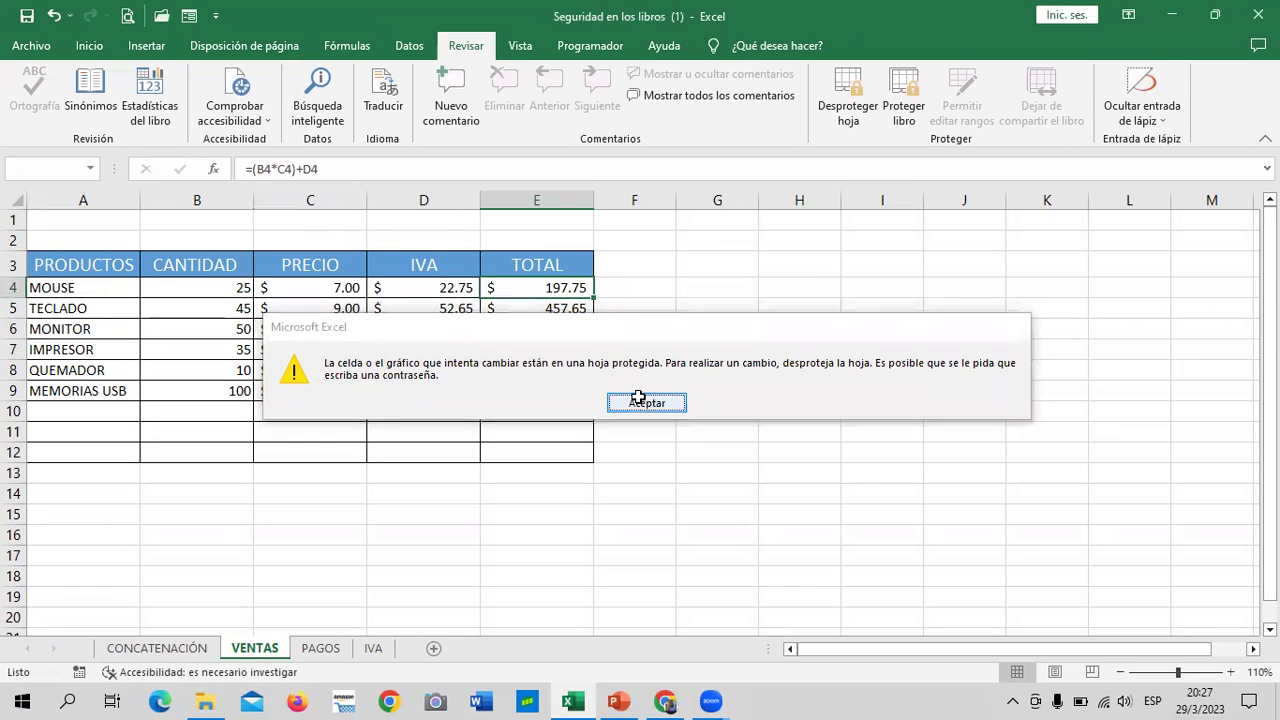
pyautogui.click(848, 390)
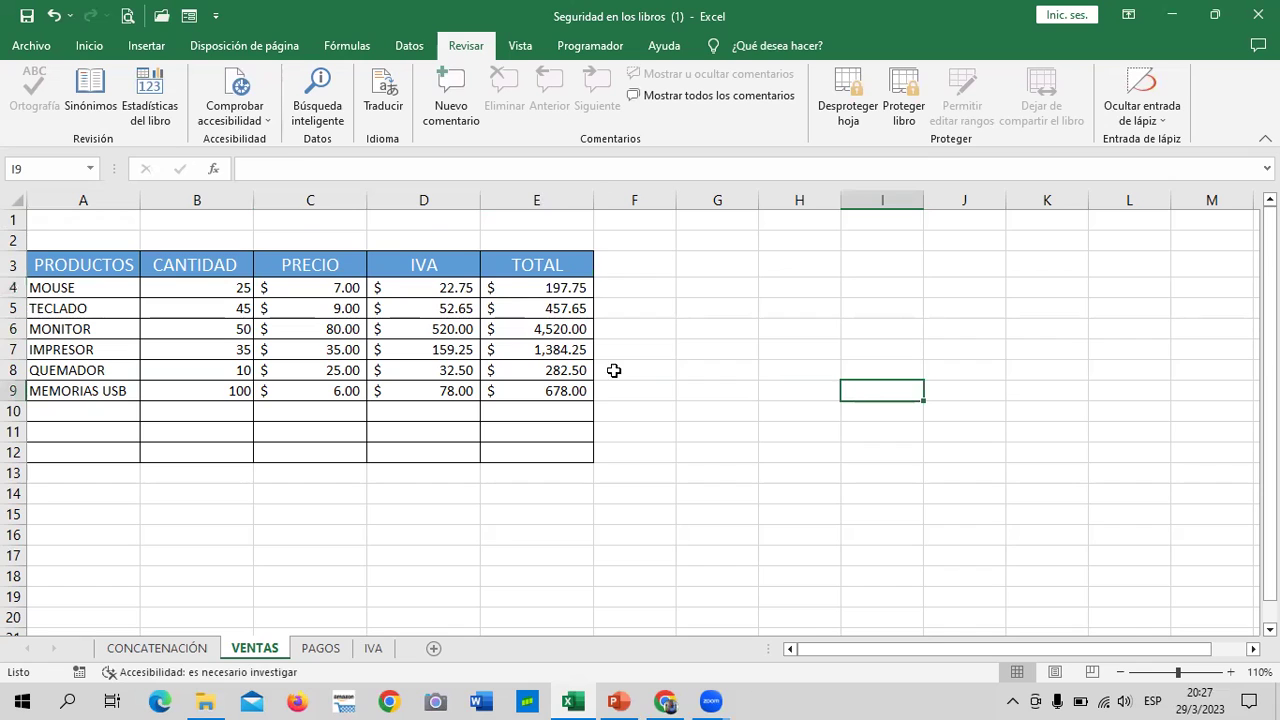
pyautogui.click(557, 408)
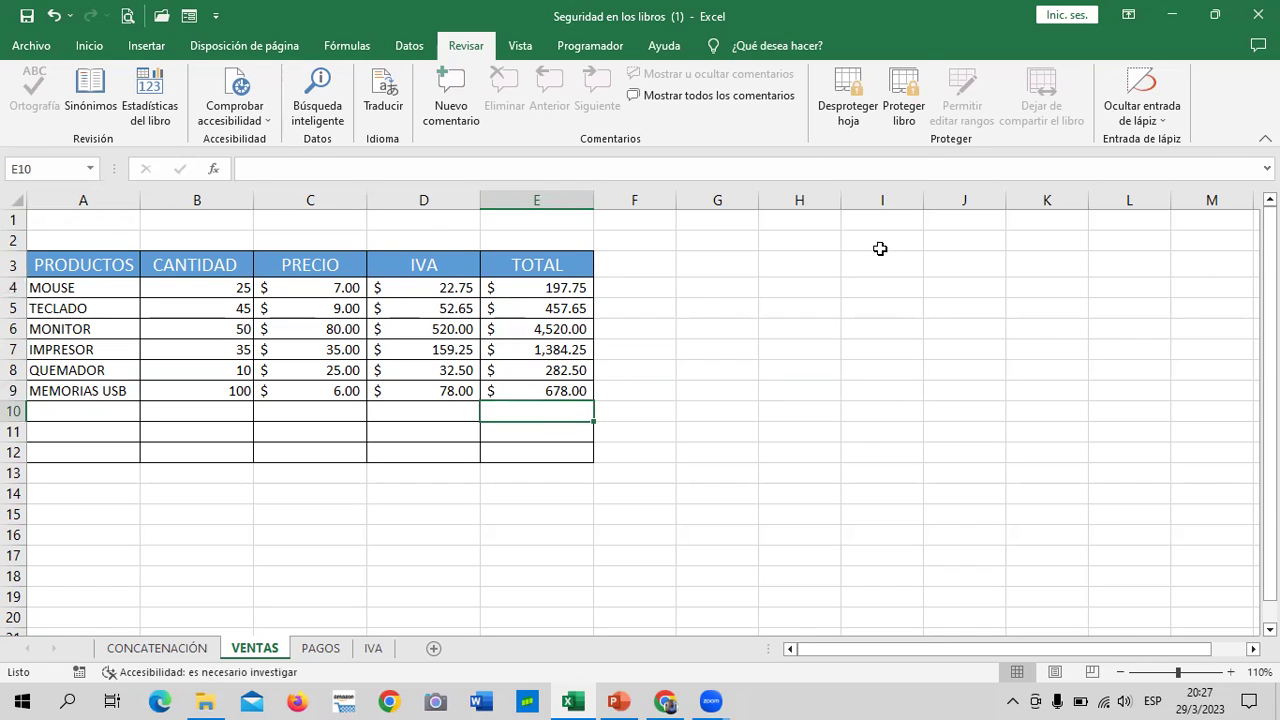
# - Unprotect the VENTAS sheet by entering its password
pyautogui.click(845, 88)
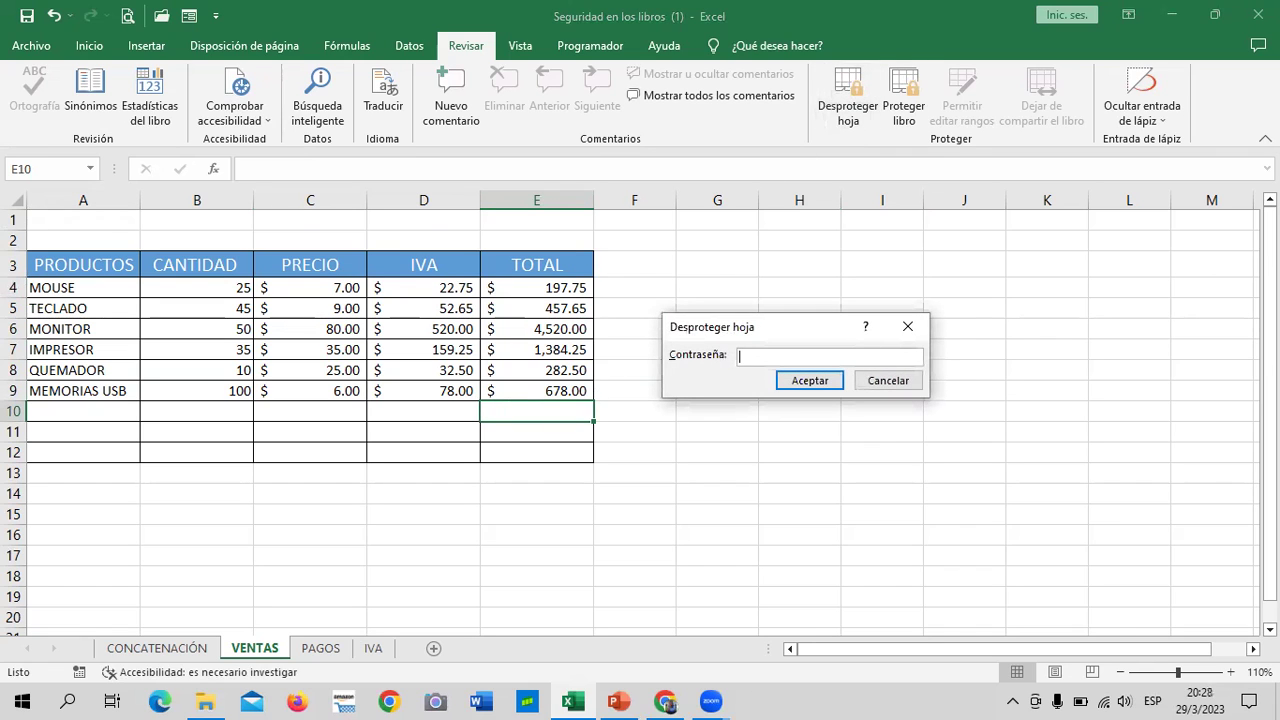
pyautogui.press('Return')
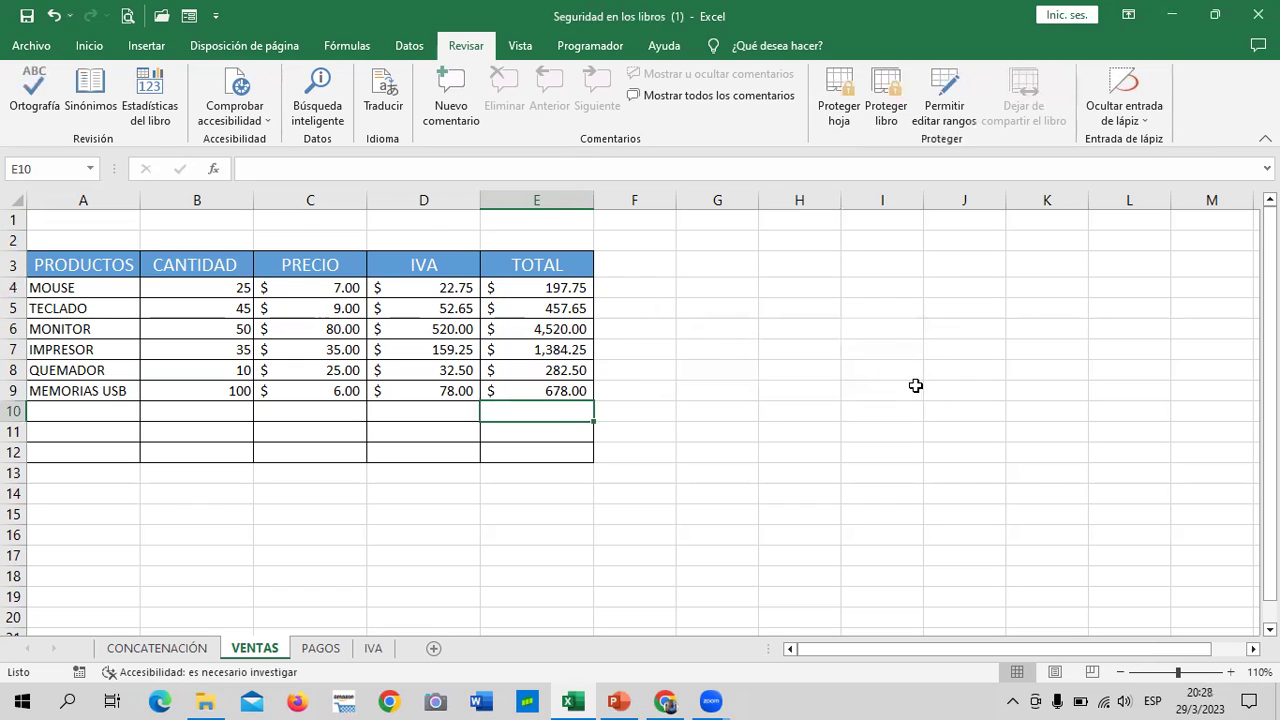
pyautogui.click(914, 388)
# - Clear the IVA formula in D4 and refill it from D5 so it shows 22.75
pyautogui.click(444, 287)
pyautogui.press('BackSpace')
pyautogui.click(721, 345)
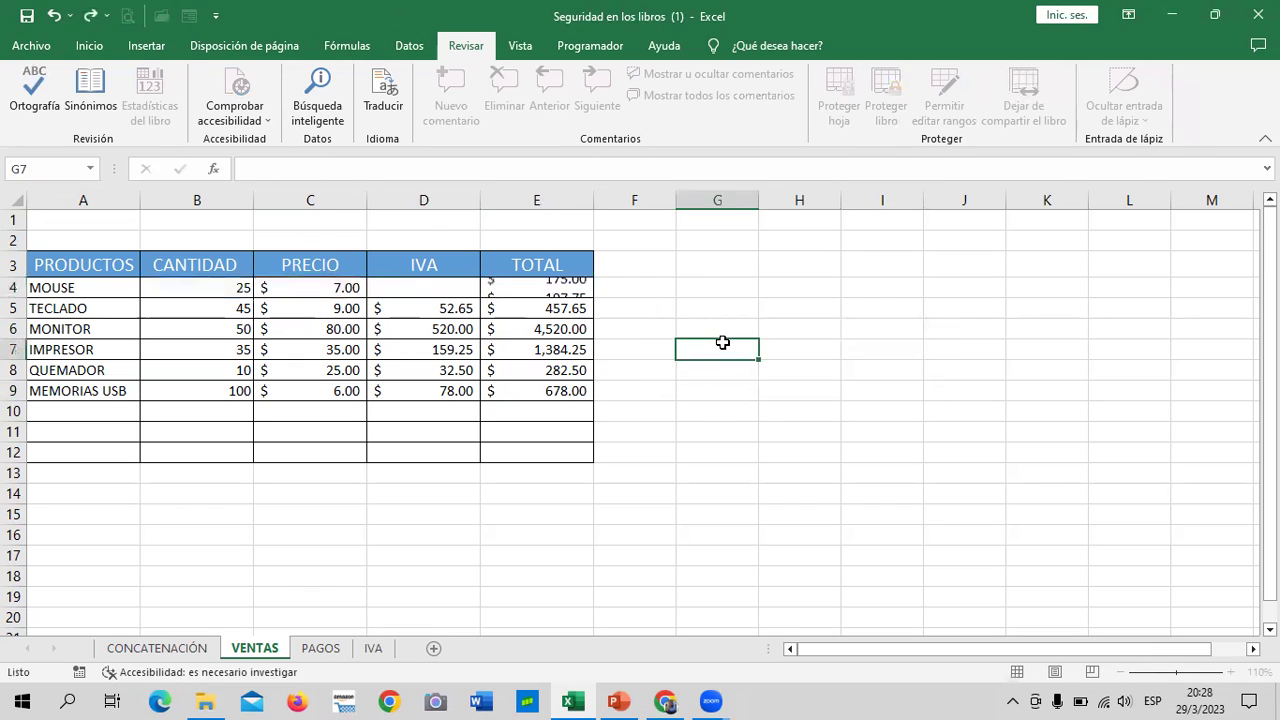
pyautogui.click(451, 284)
pyautogui.press('Down')
pyautogui.moveTo(472, 322); pyautogui.dragTo(522, 295)
pyautogui.click(737, 309)
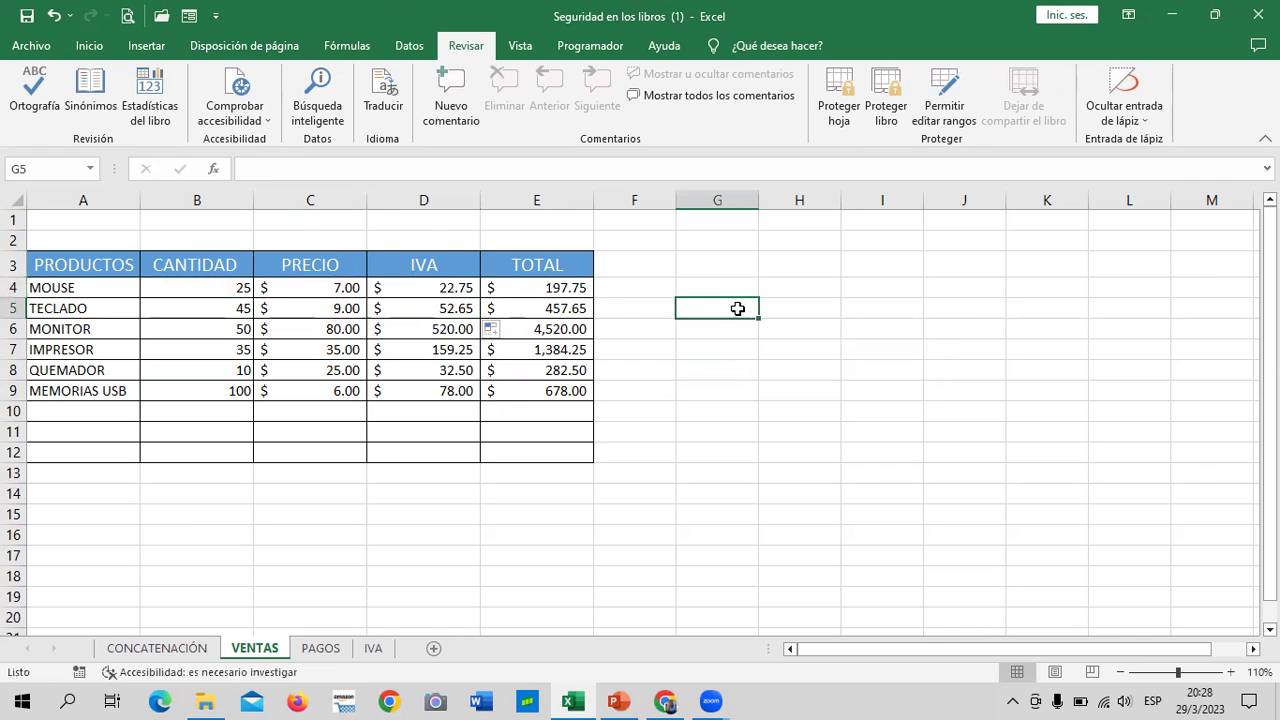
# - Click around the table and check the TOTAL formula in E4
pyautogui.click(679, 398)
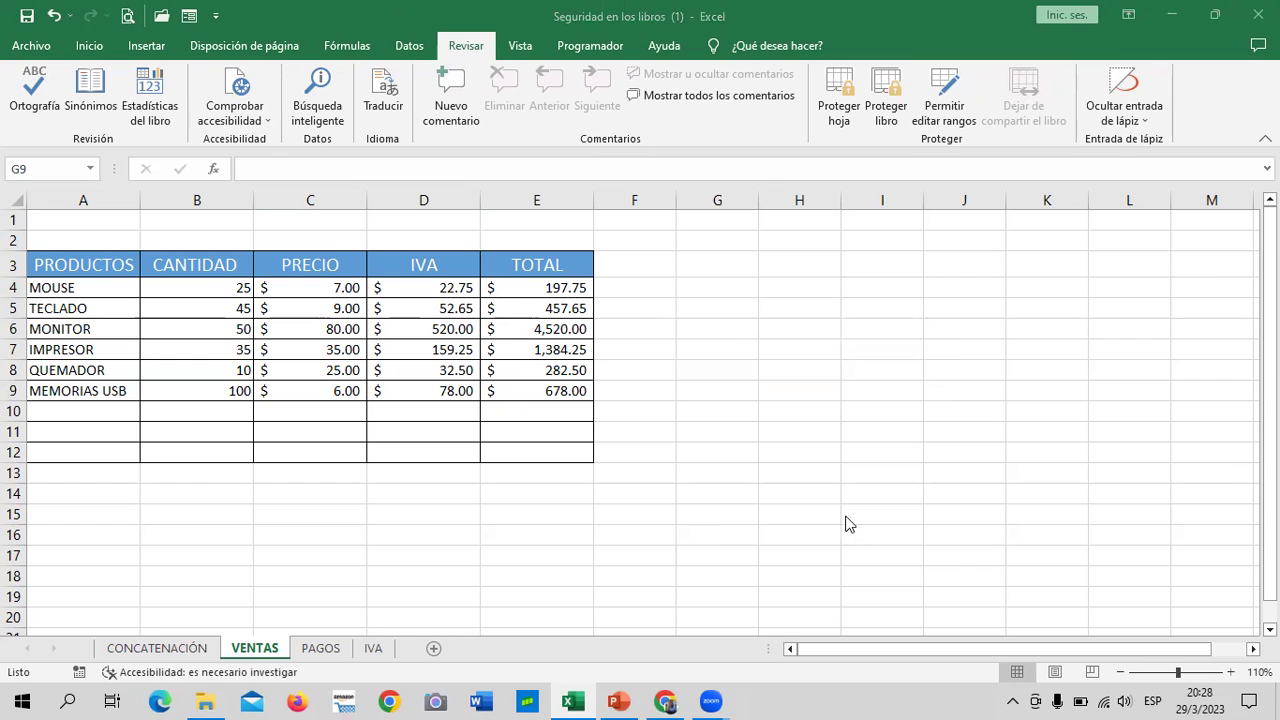
pyautogui.click(799, 520)
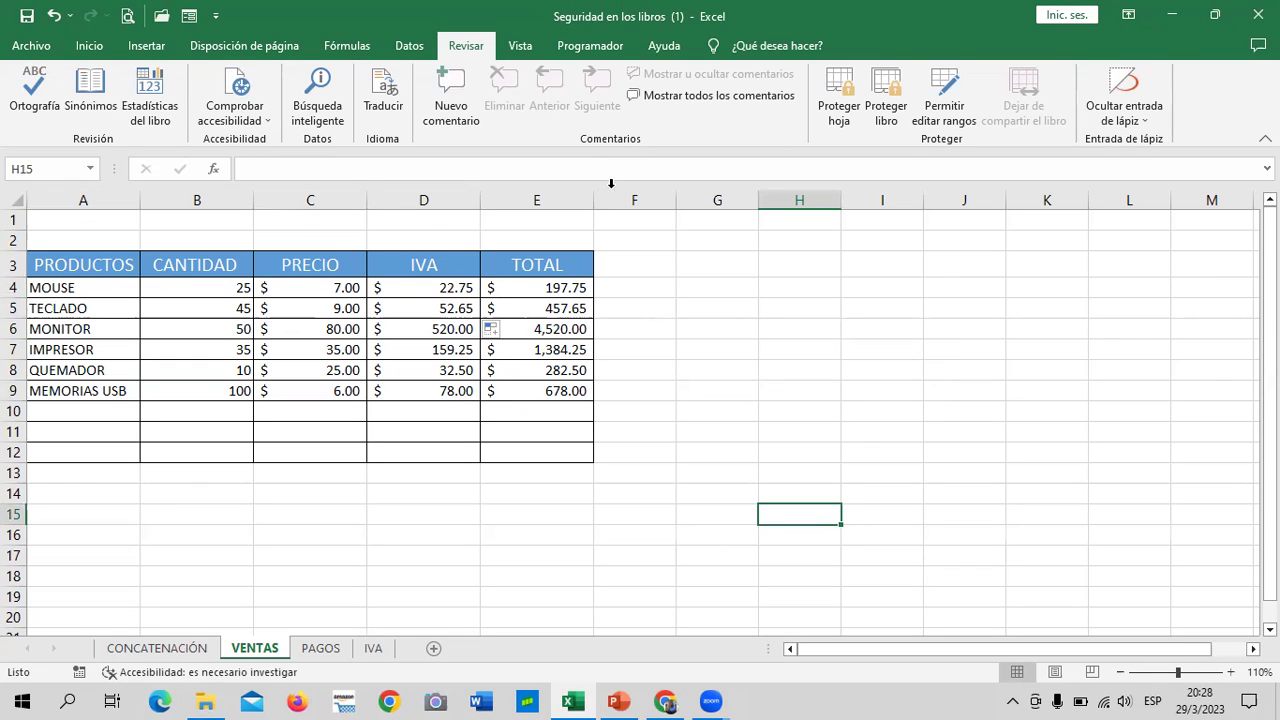
pyautogui.click(642, 316)
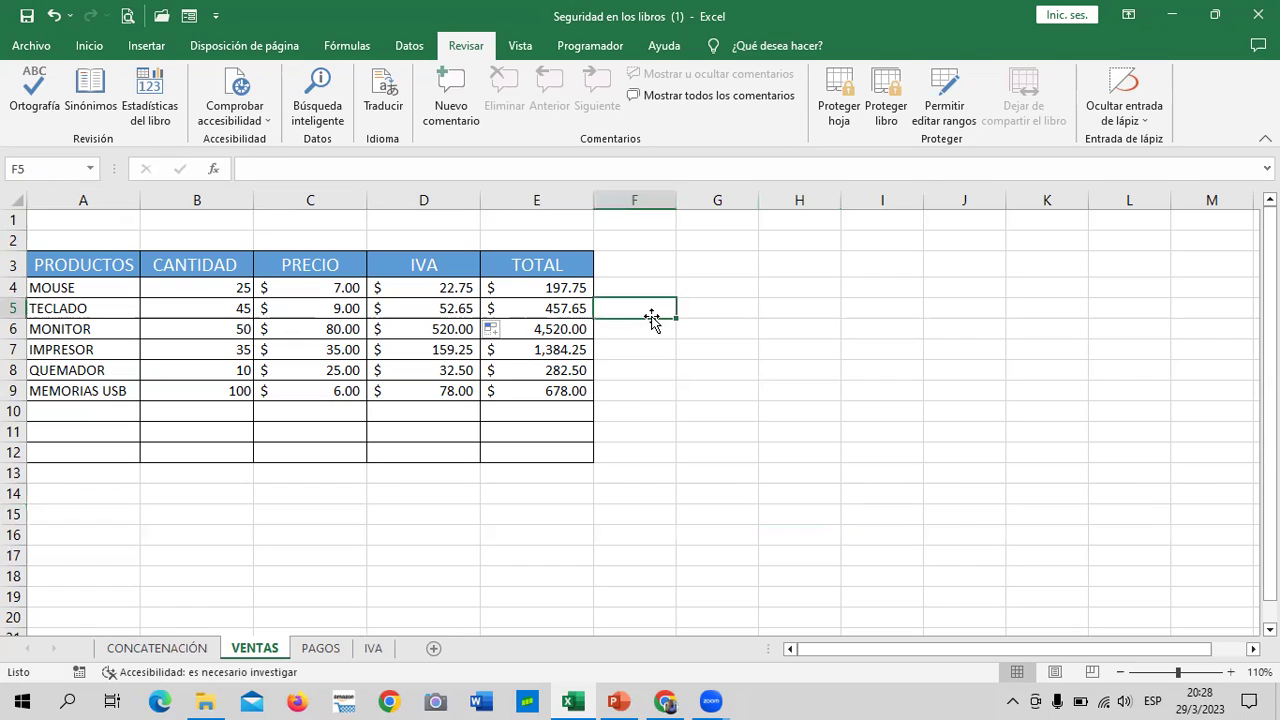
pyautogui.click(703, 307)
pyautogui.click(539, 295)
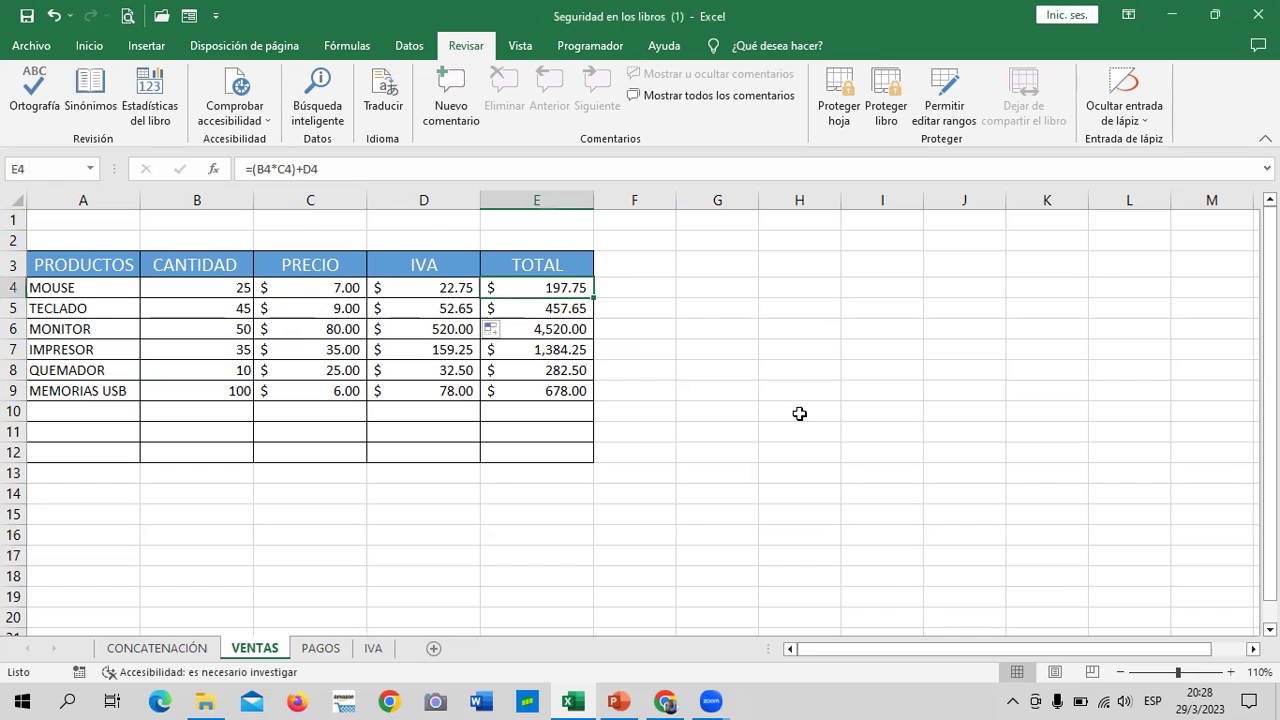
pyautogui.click(735, 500)
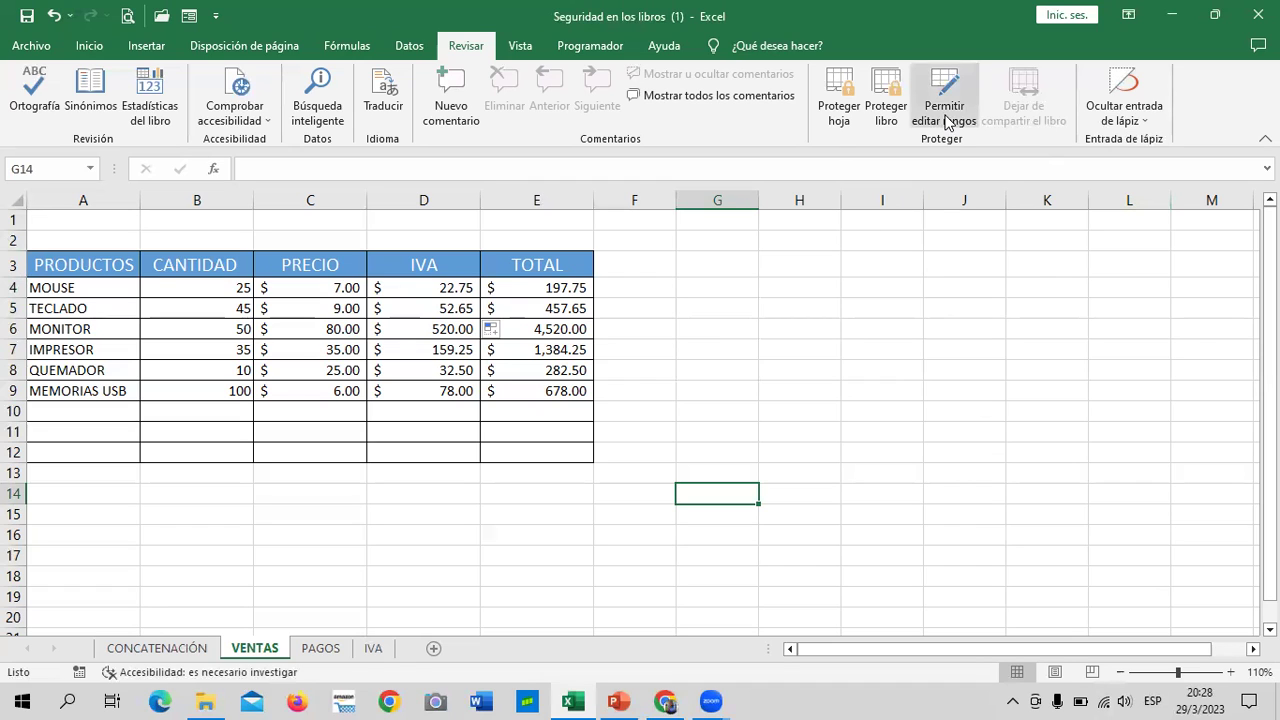
# - Protect the workbook structure with a confirmed password, then switch between CONCATENACIÓN and VENTAS
pyautogui.click(893, 92)
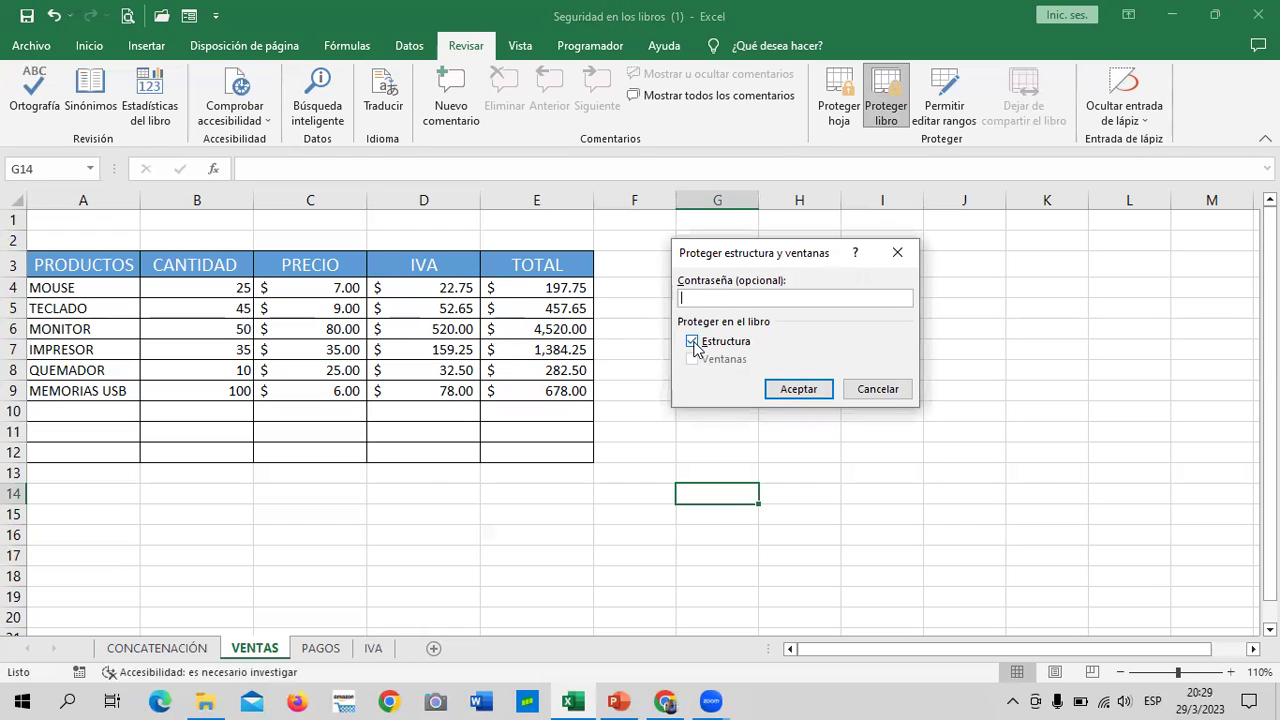
pyautogui.press('Return')
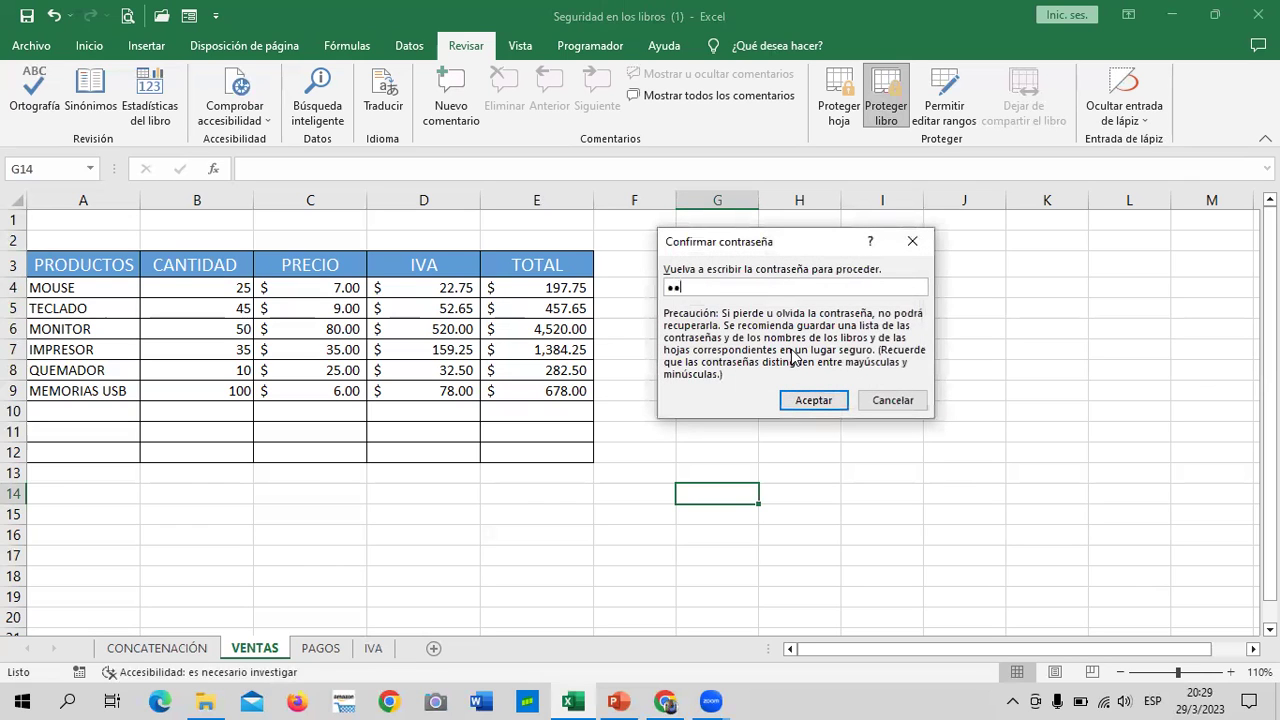
pyautogui.press('Return')
pyautogui.click(738, 352)
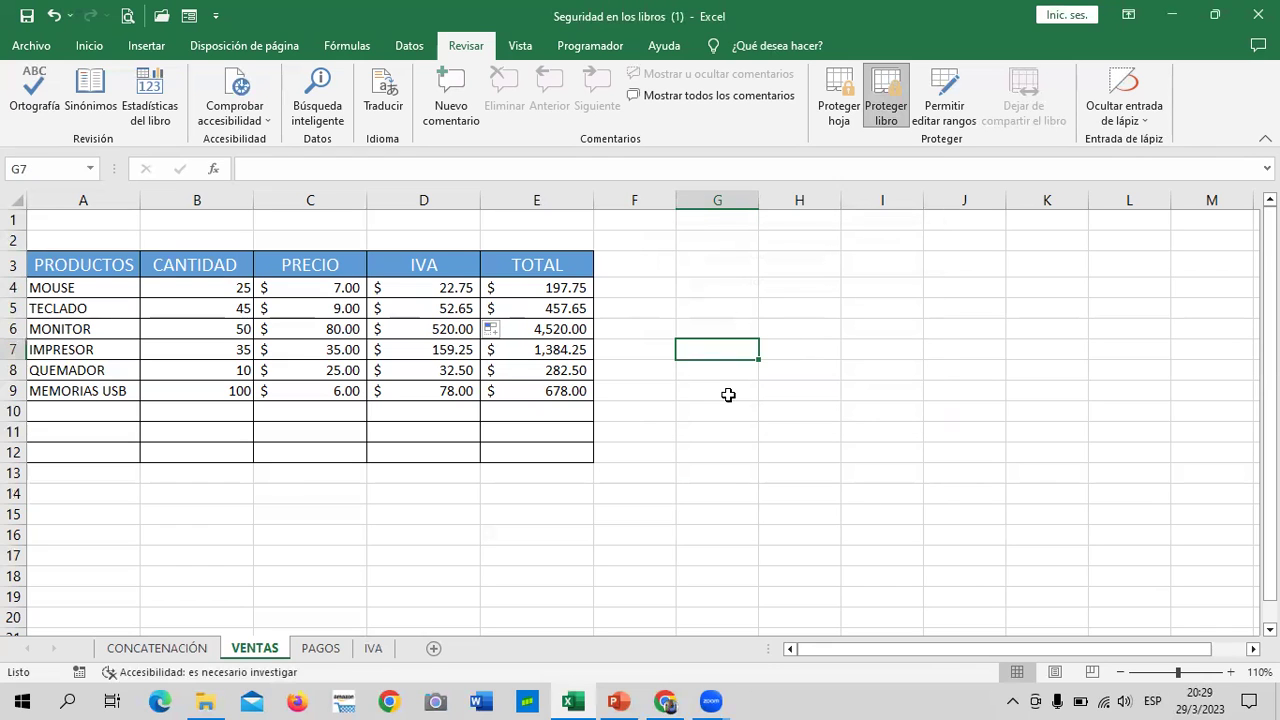
pyautogui.click(212, 650)
pyautogui.click(262, 652)
# - Check the VENTAS, IVA and PAGOS tab menus to confirm sheet actions are greyed out
pyautogui.rightClick(265, 652)
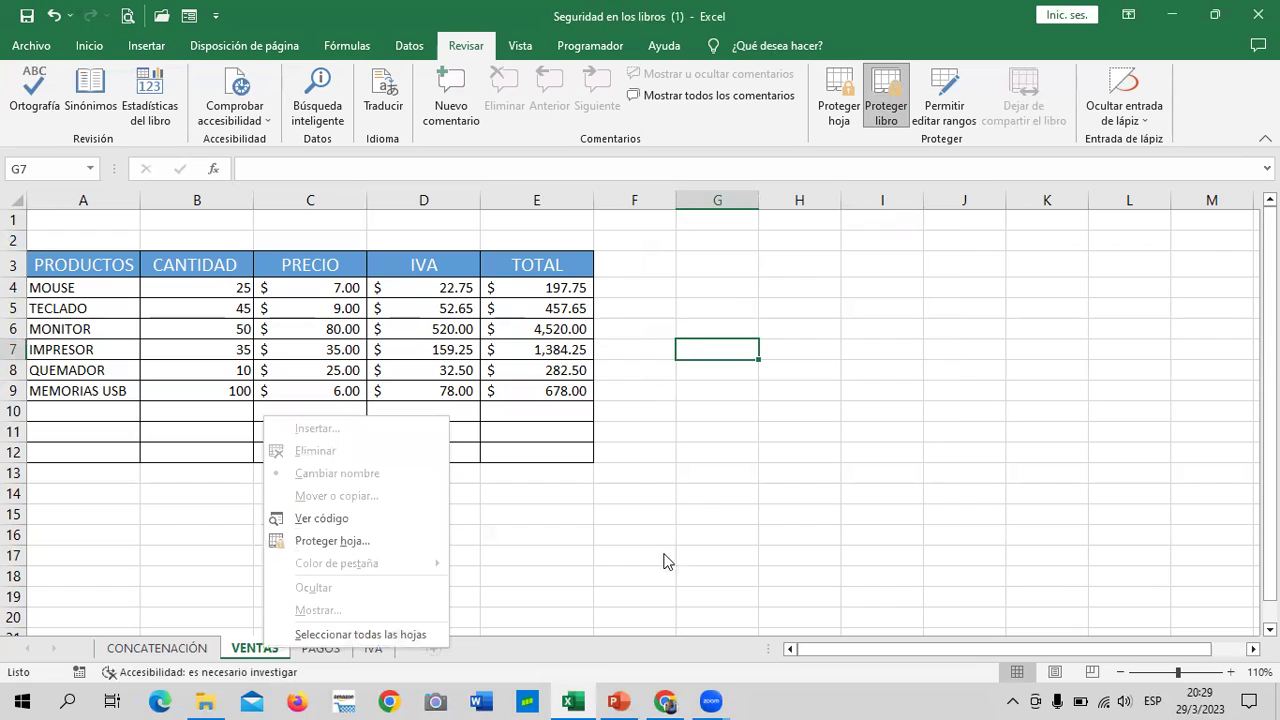
pyautogui.click(863, 506)
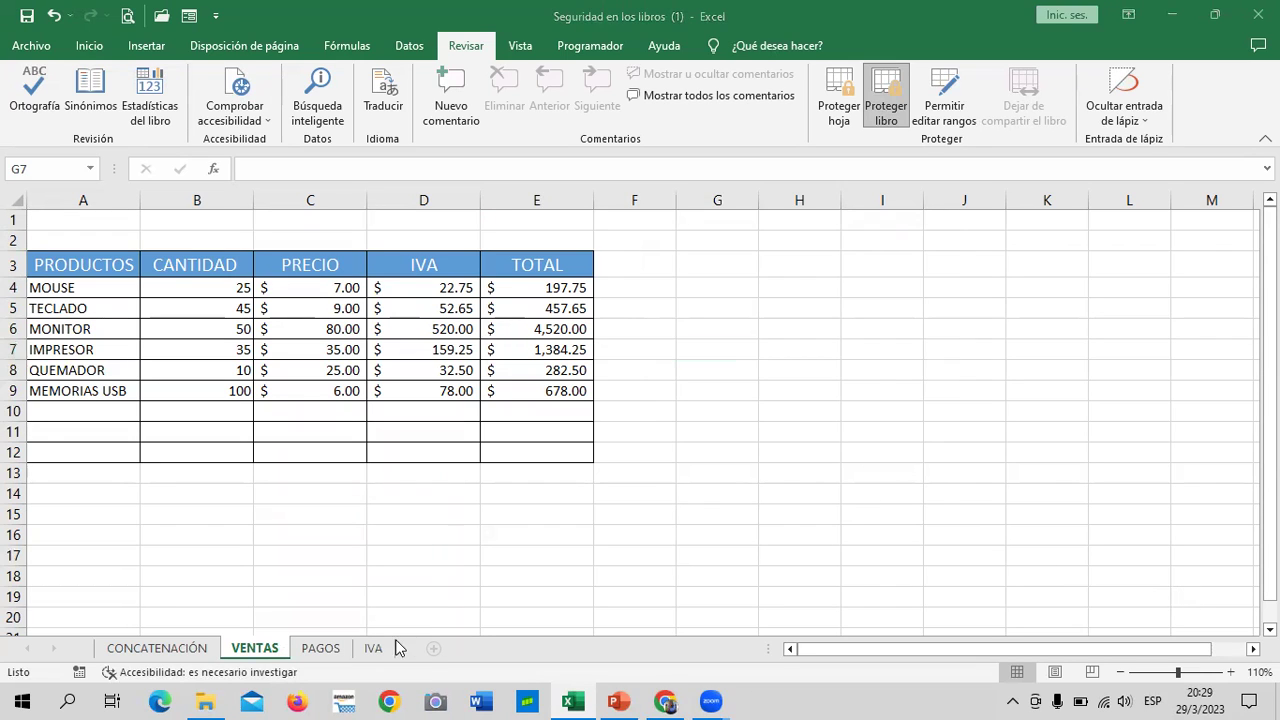
pyautogui.click(358, 652)
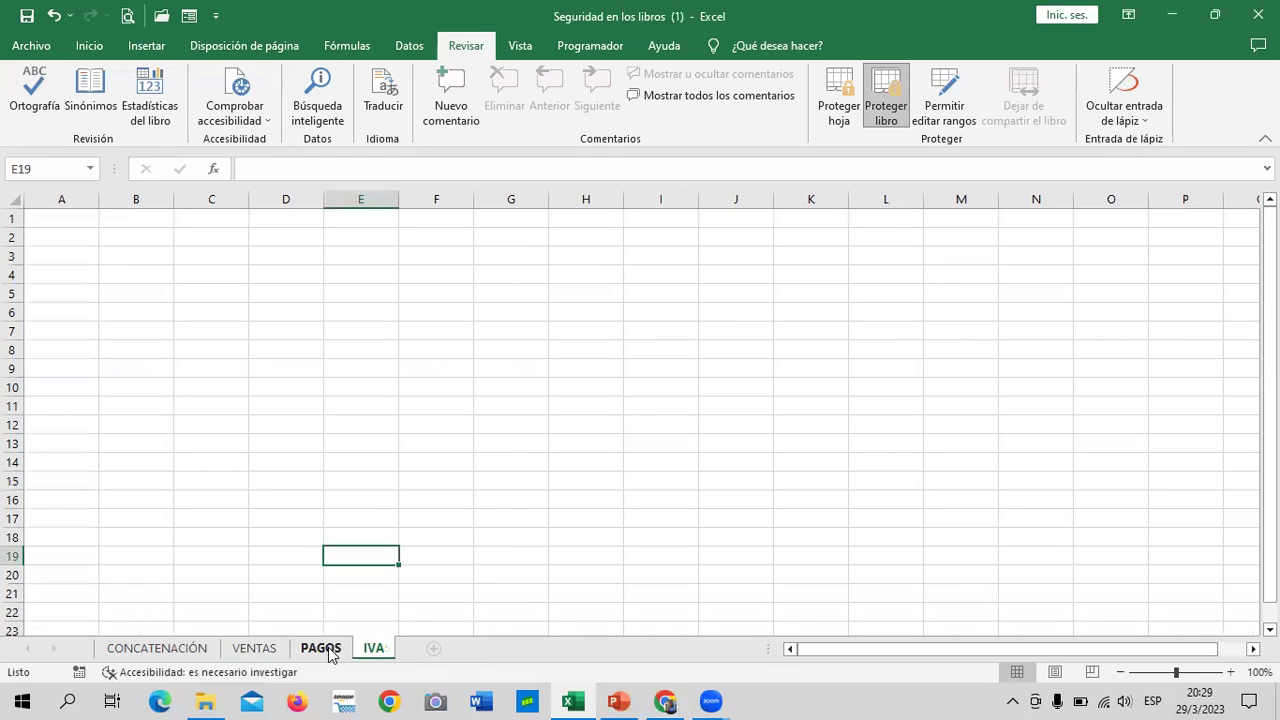
pyautogui.click(330, 650)
pyautogui.rightClick(375, 650)
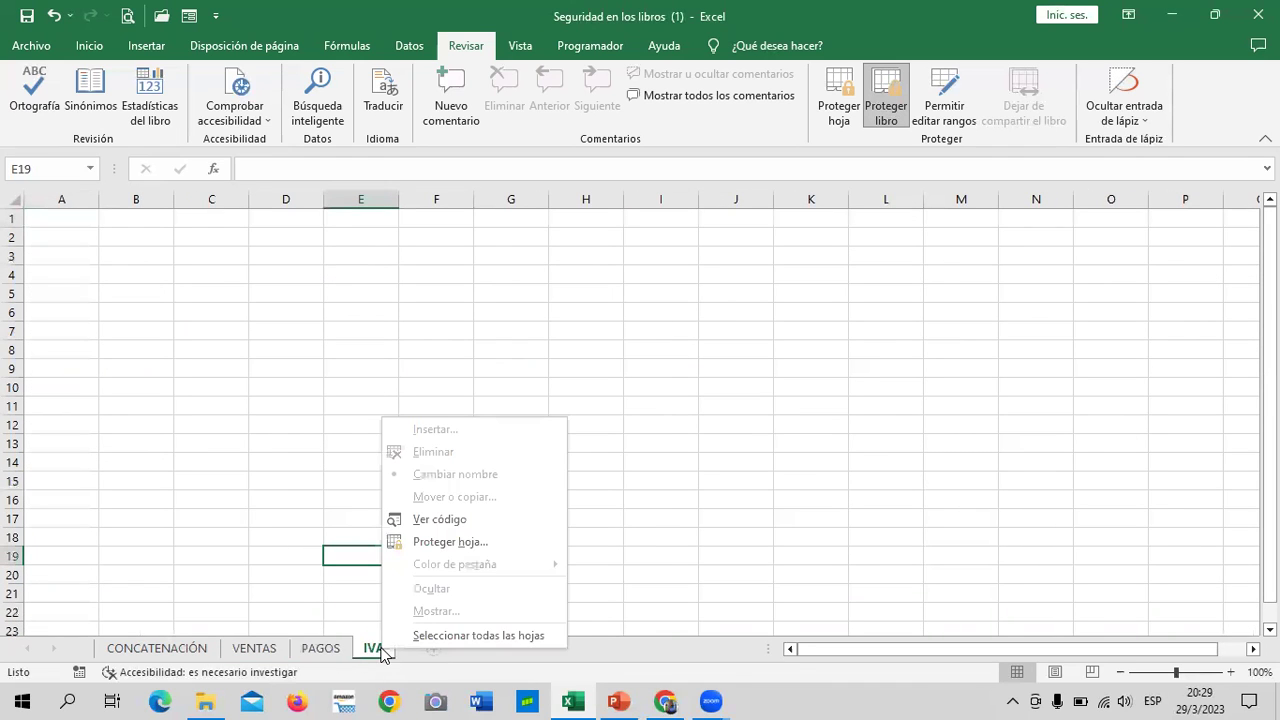
pyautogui.click(316, 652)
pyautogui.rightClick(253, 648)
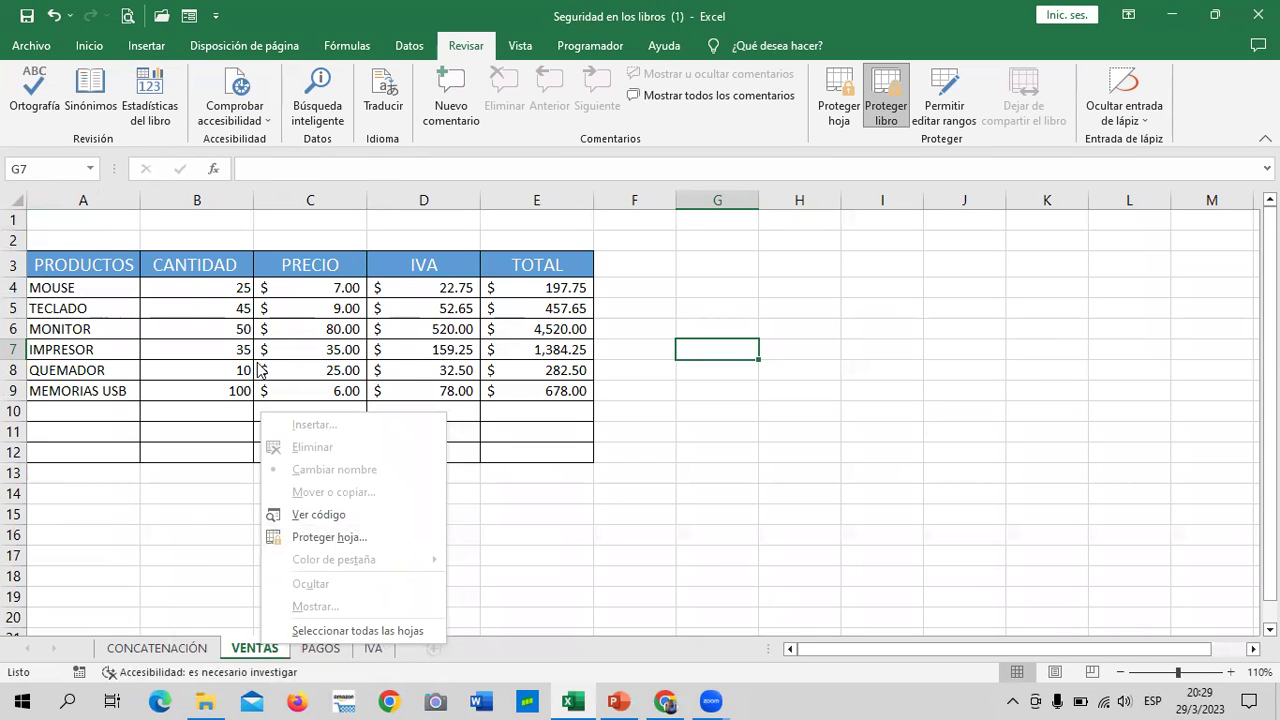
pyautogui.click(520, 566)
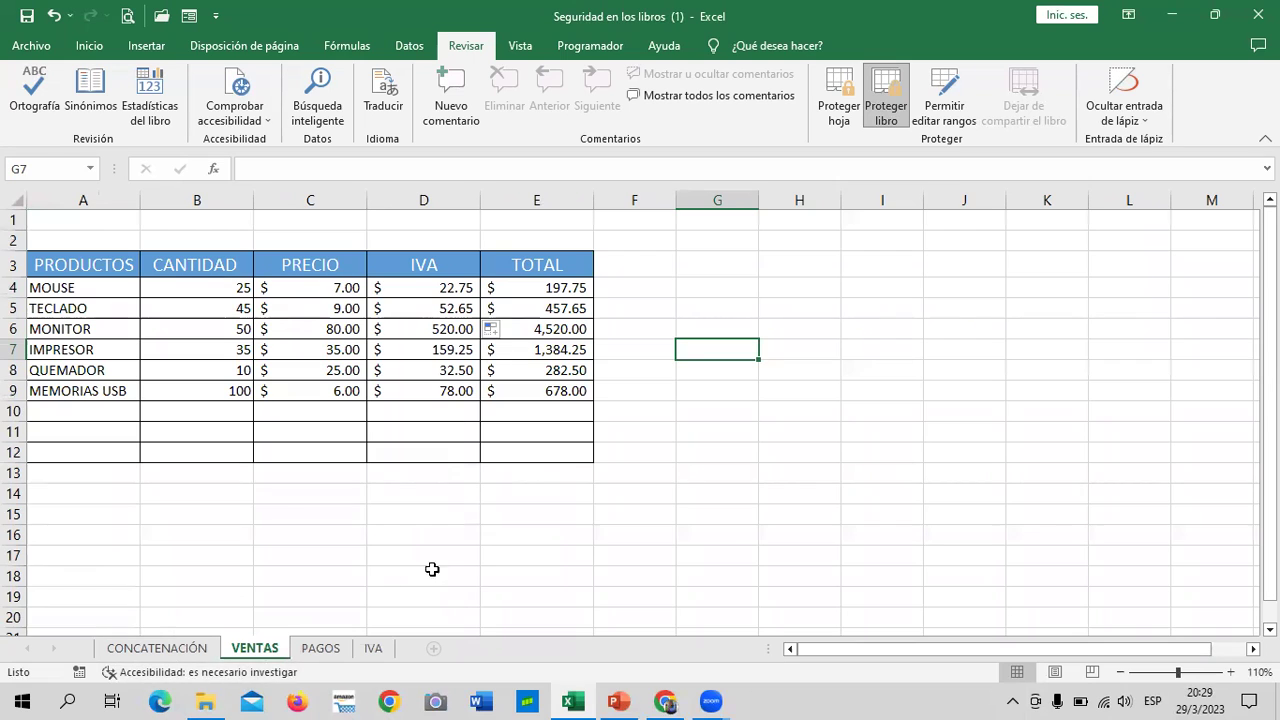
# - Remove the workbook protection using its password, leaving cell H14 selected
pyautogui.click(896, 113)
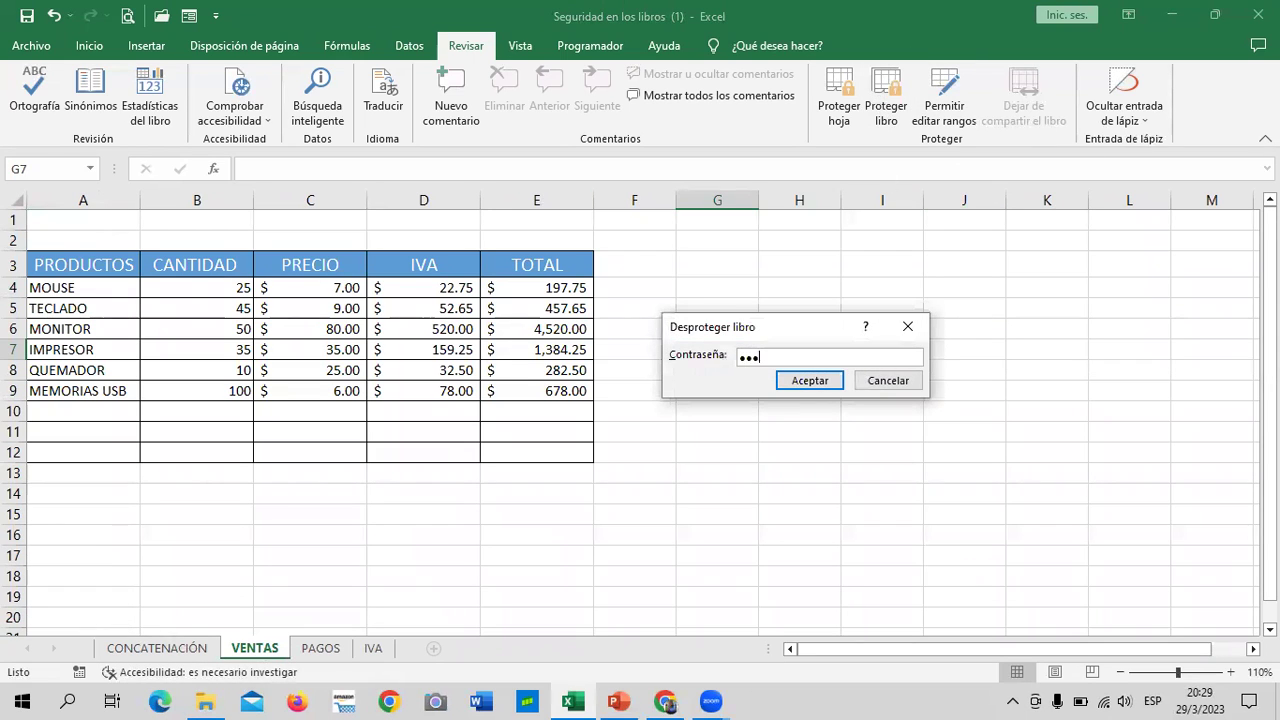
pyautogui.press('Return')
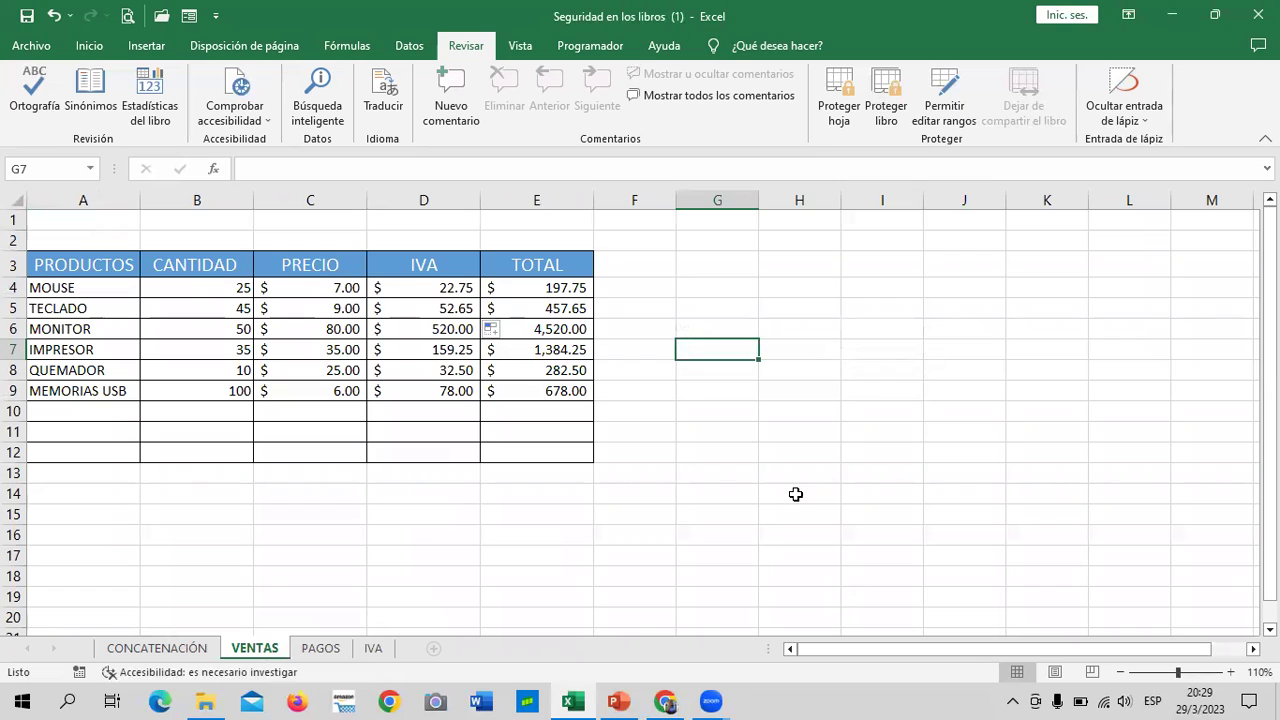
pyautogui.click(796, 494)
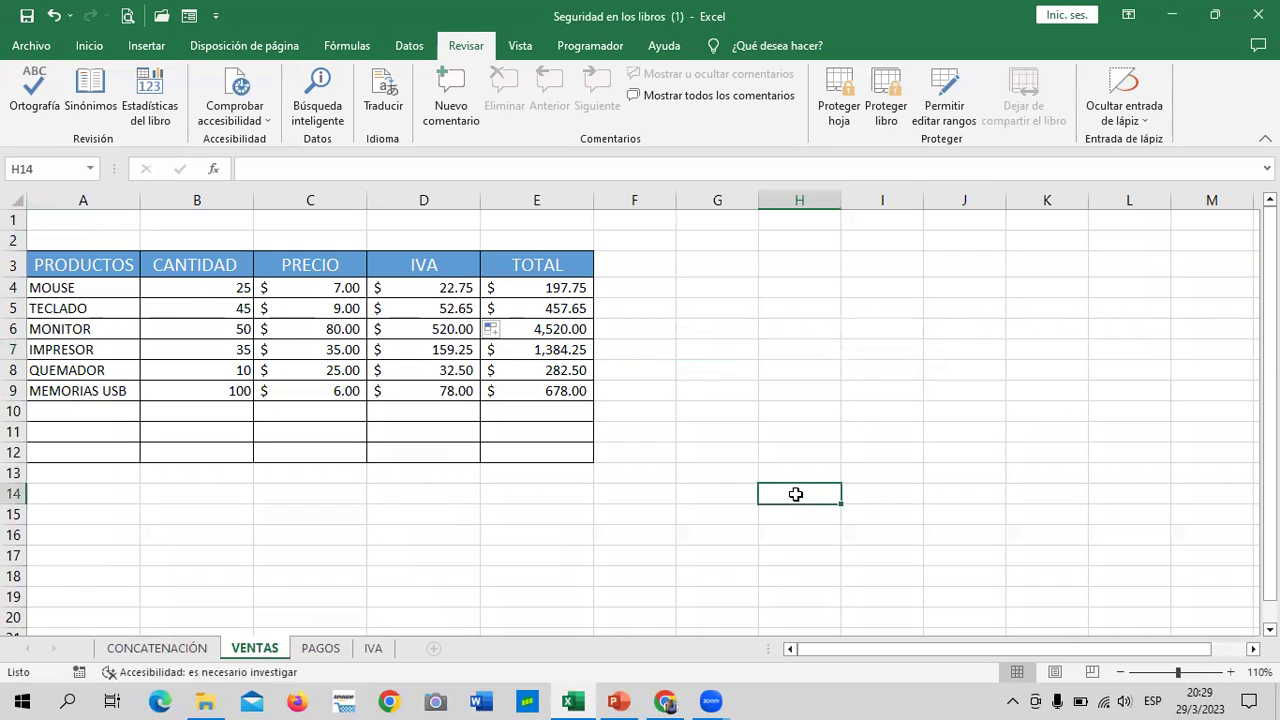
# - Open Permitir editar rangos and start defining a new range, Rango1
pyautogui.click(951, 88)
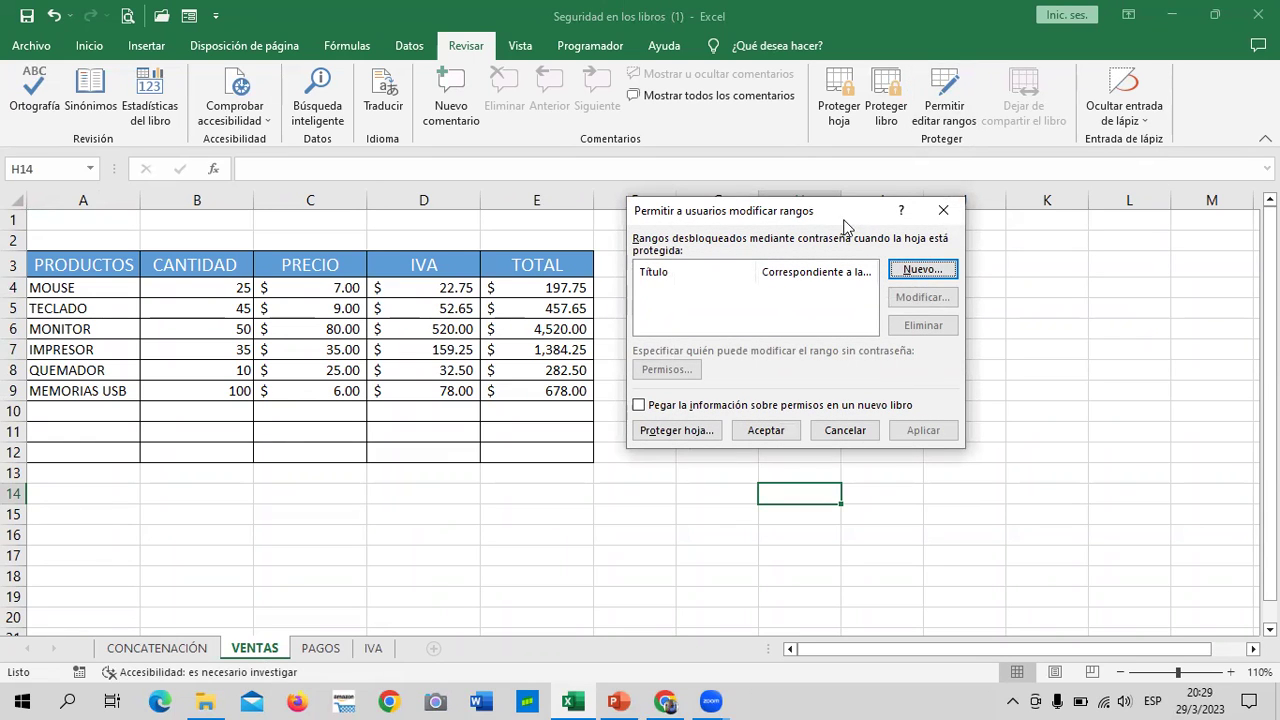
pyautogui.click(702, 432)
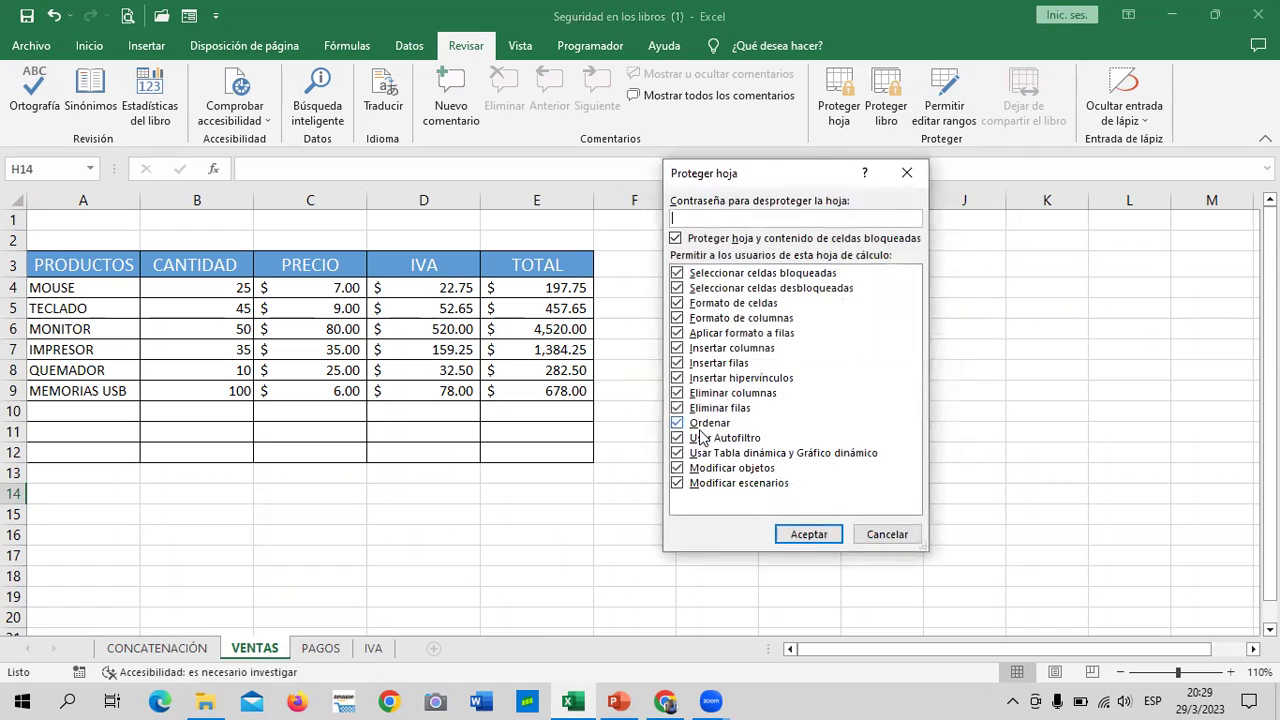
pyautogui.click(862, 530)
pyautogui.click(951, 121)
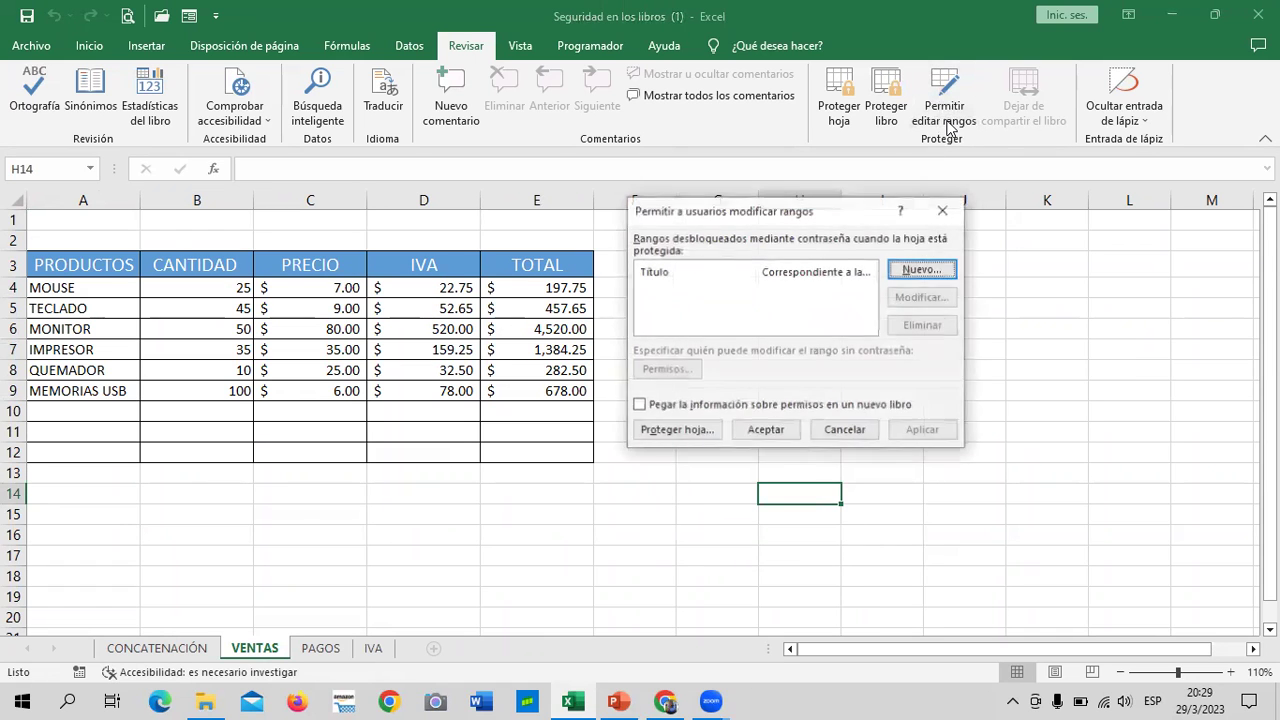
pyautogui.click(933, 276)
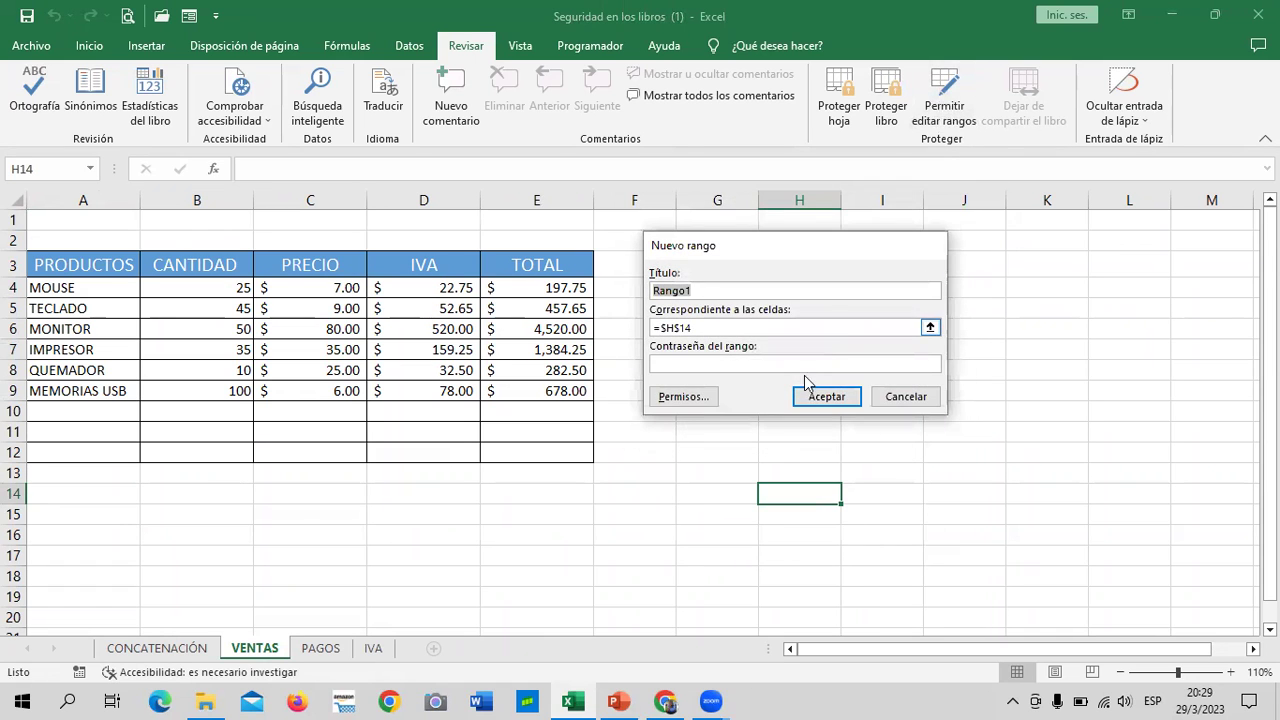
# - Explore Rango1's permissions and advanced user search, then cancel without adding the range
pyautogui.click(695, 396)
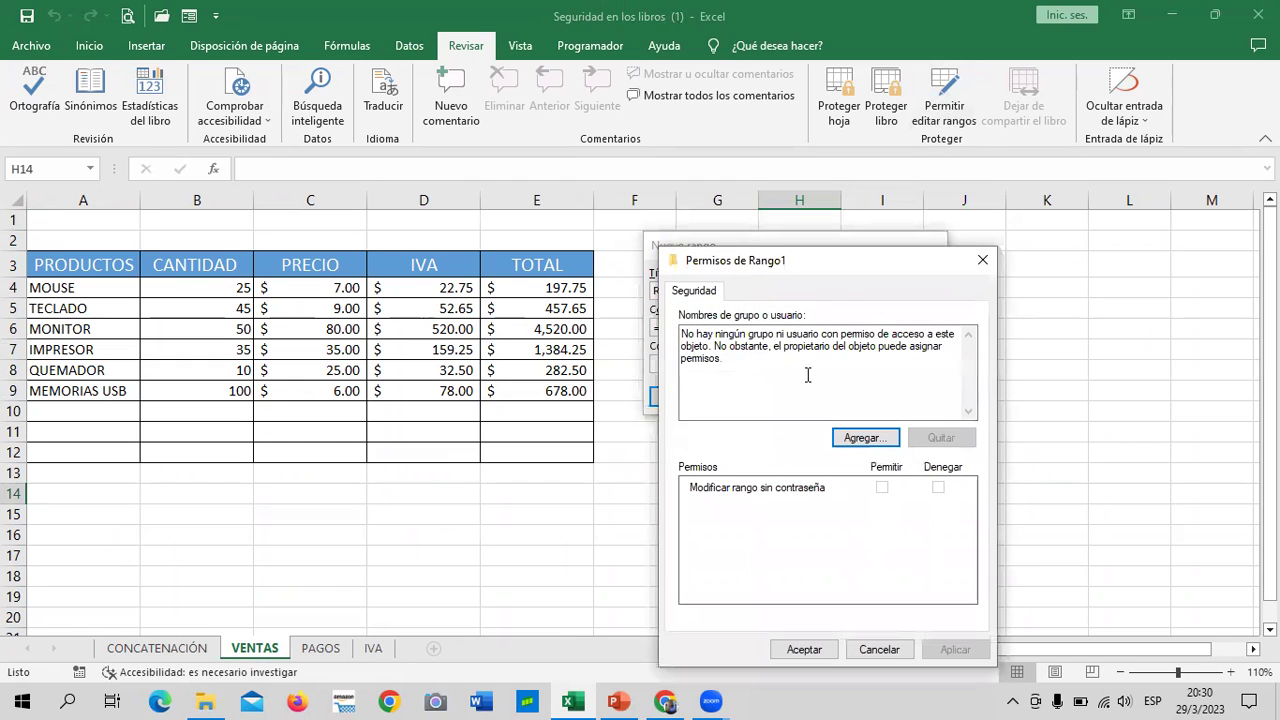
pyautogui.moveTo(853, 259); pyautogui.dragTo(856, 162)
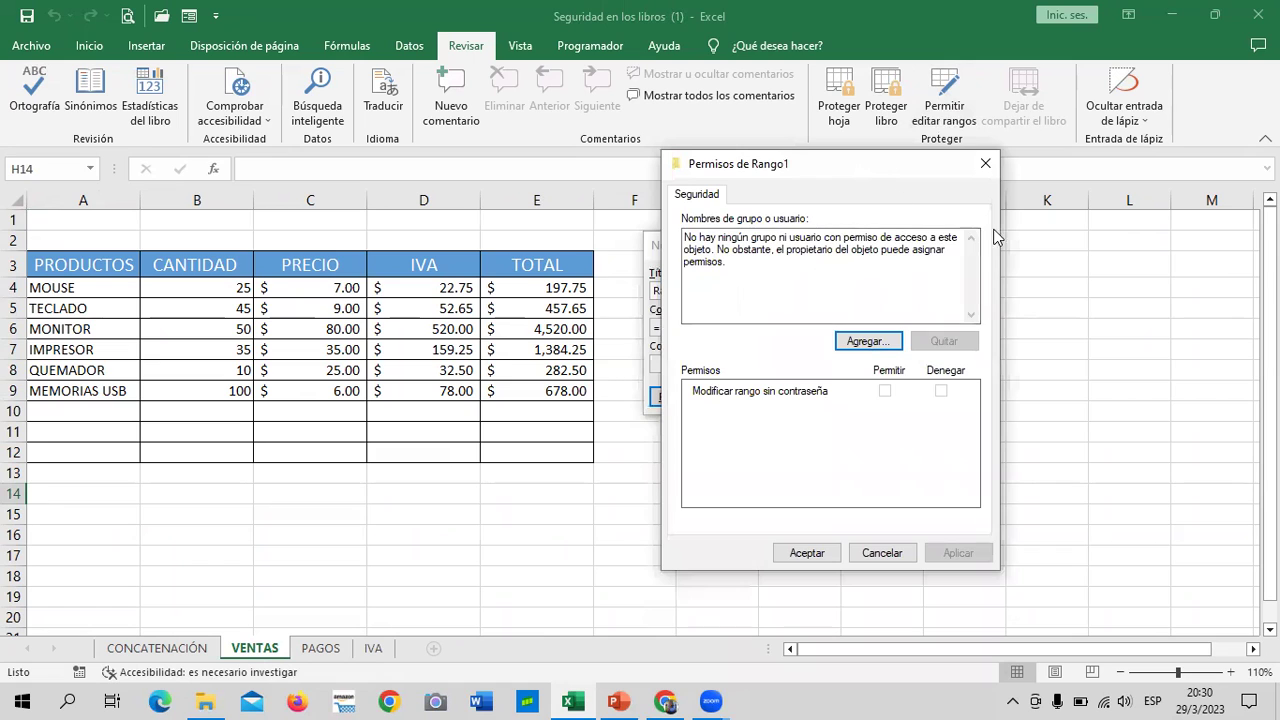
pyautogui.click(880, 341)
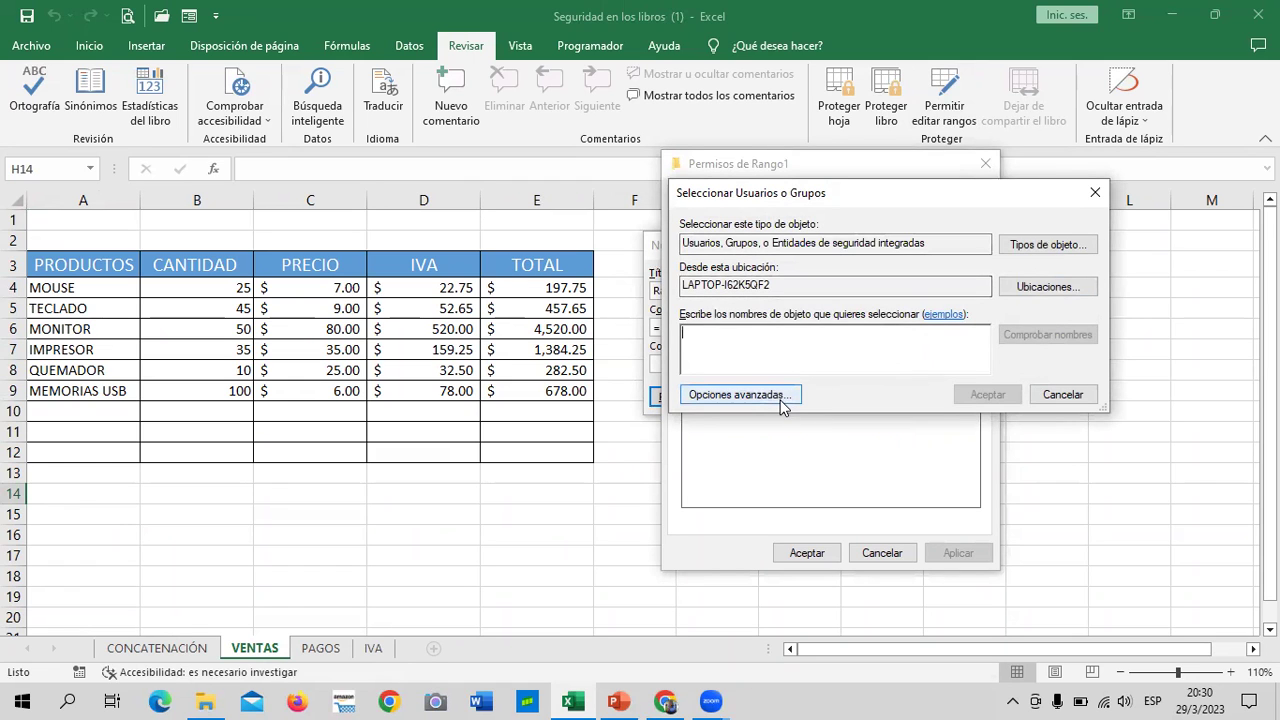
pyautogui.click(735, 396)
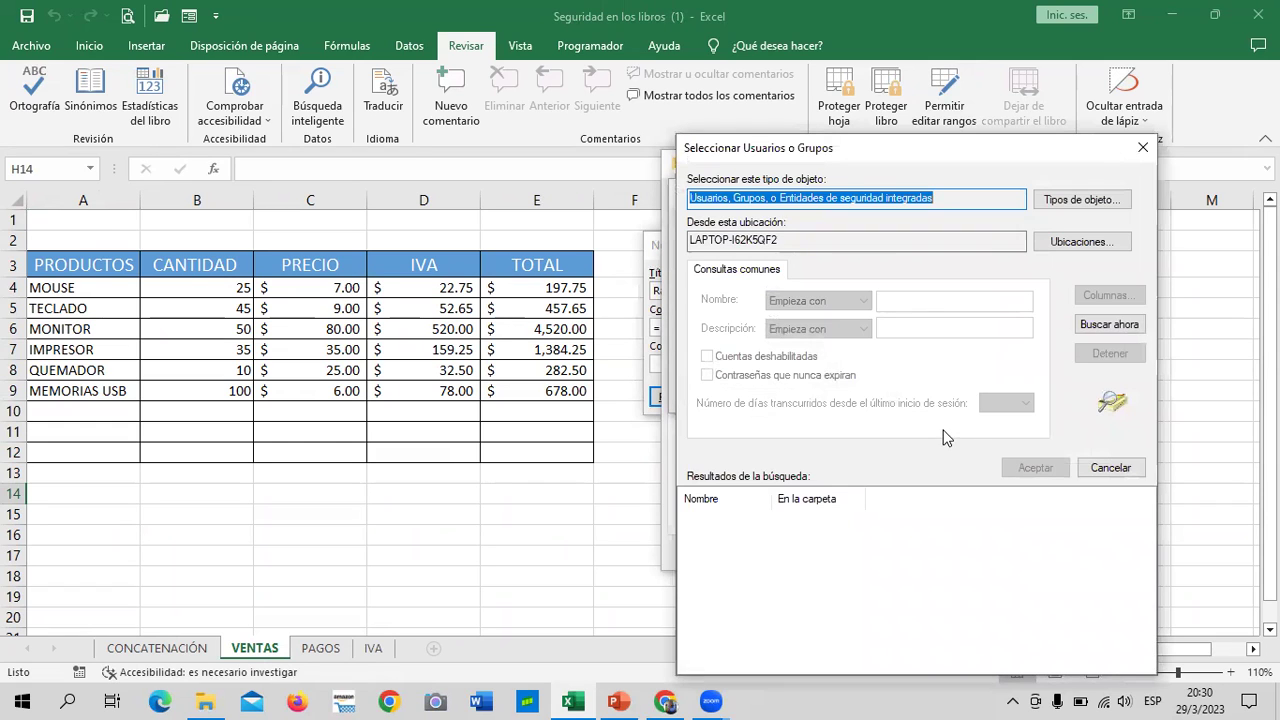
pyautogui.click(1141, 149)
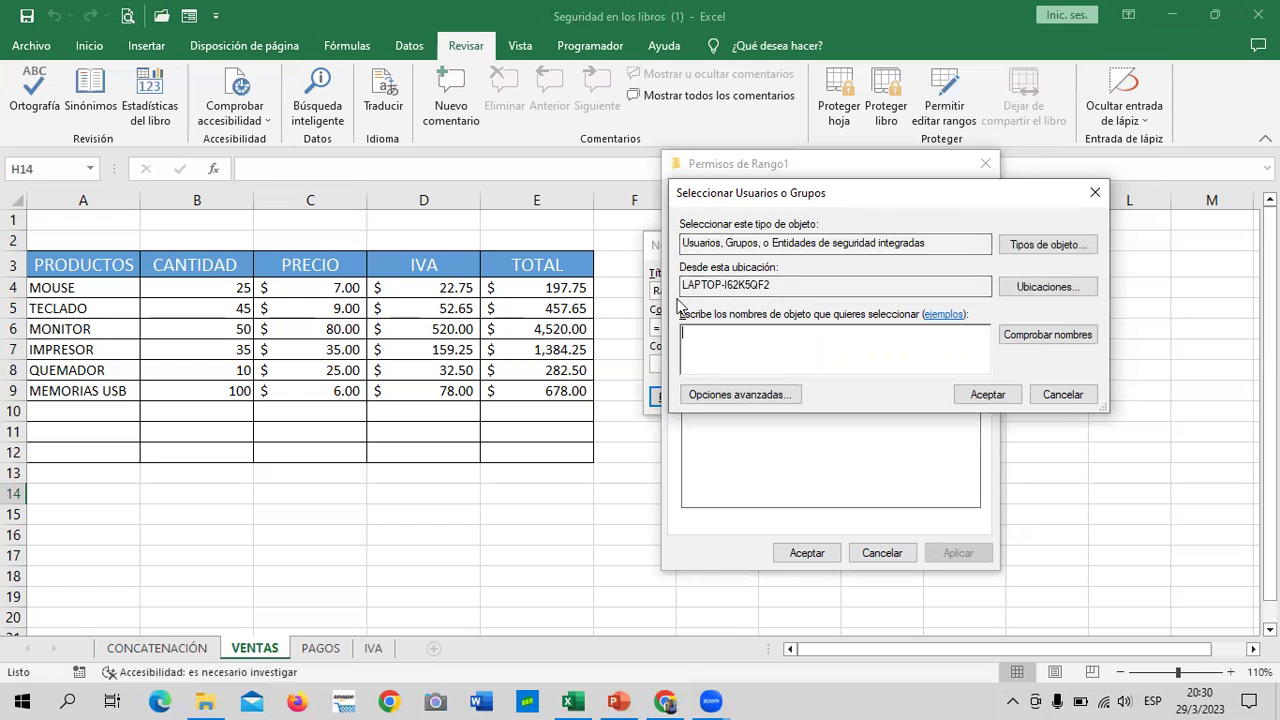
pyautogui.click(1095, 192)
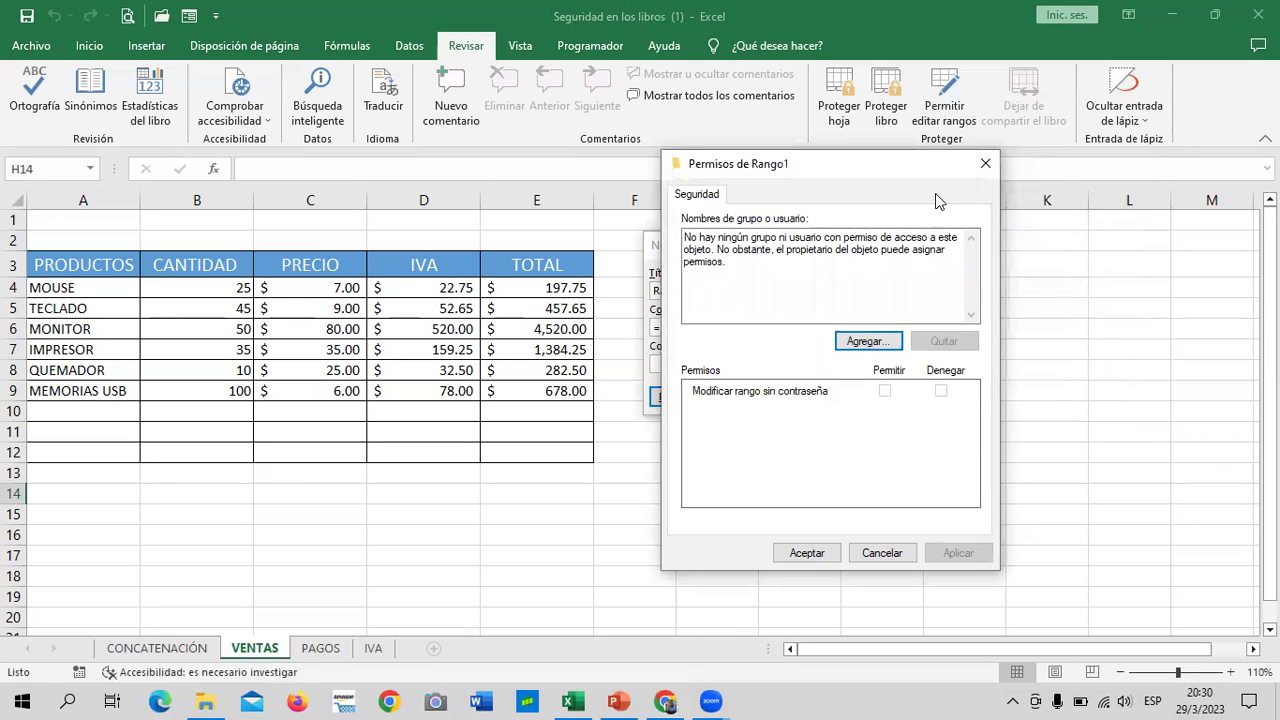
pyautogui.click(985, 167)
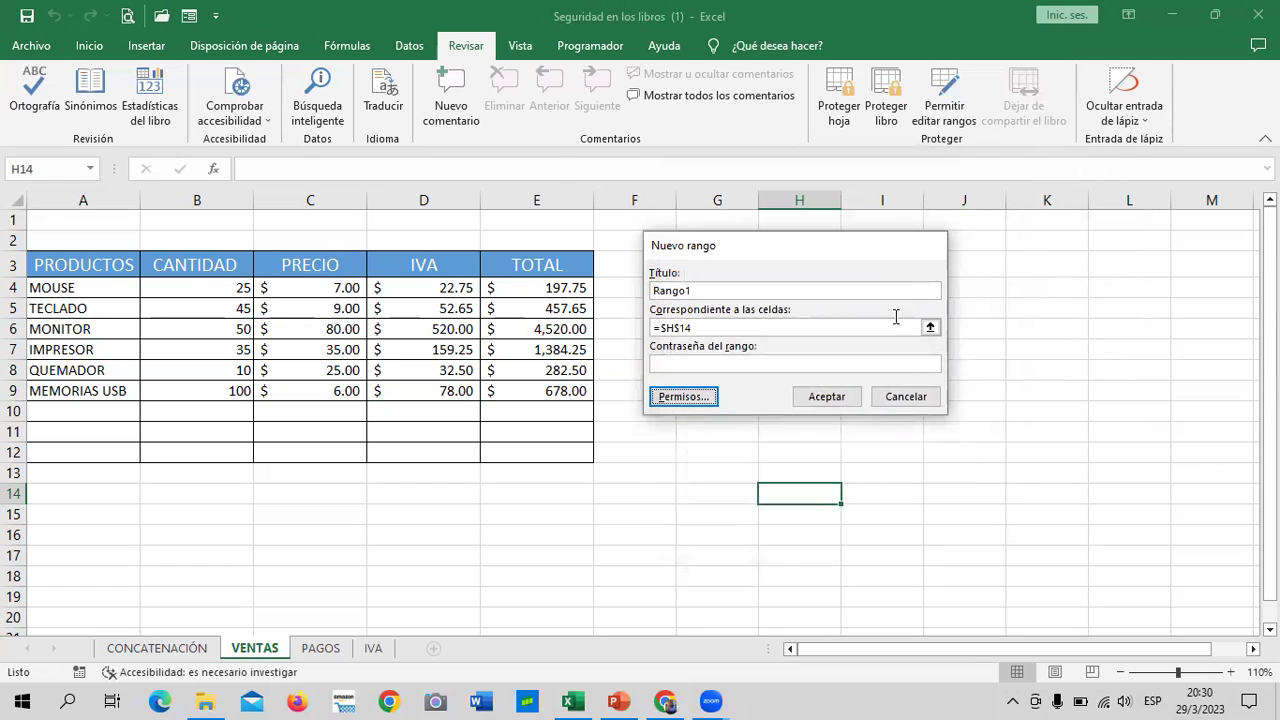
pyautogui.click(899, 403)
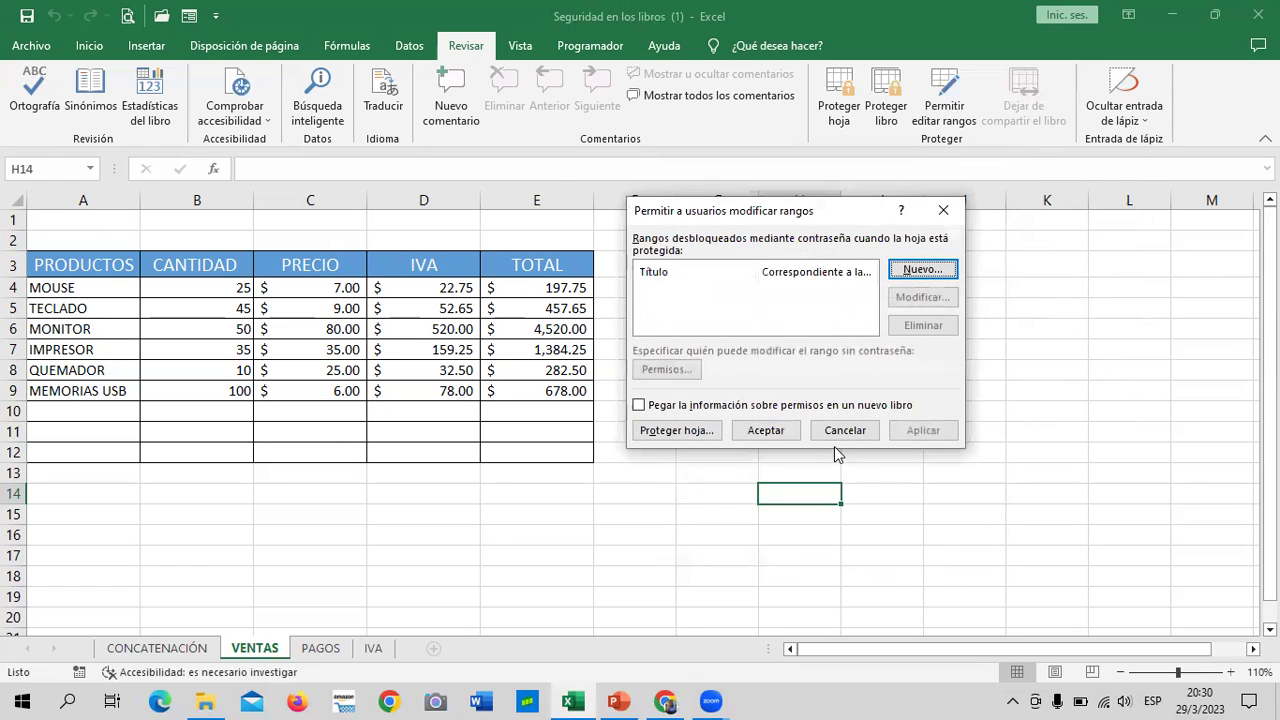
# - Close the editable-ranges dialog with Aceptar, then select cells G4 and G16
pyautogui.click(768, 438)
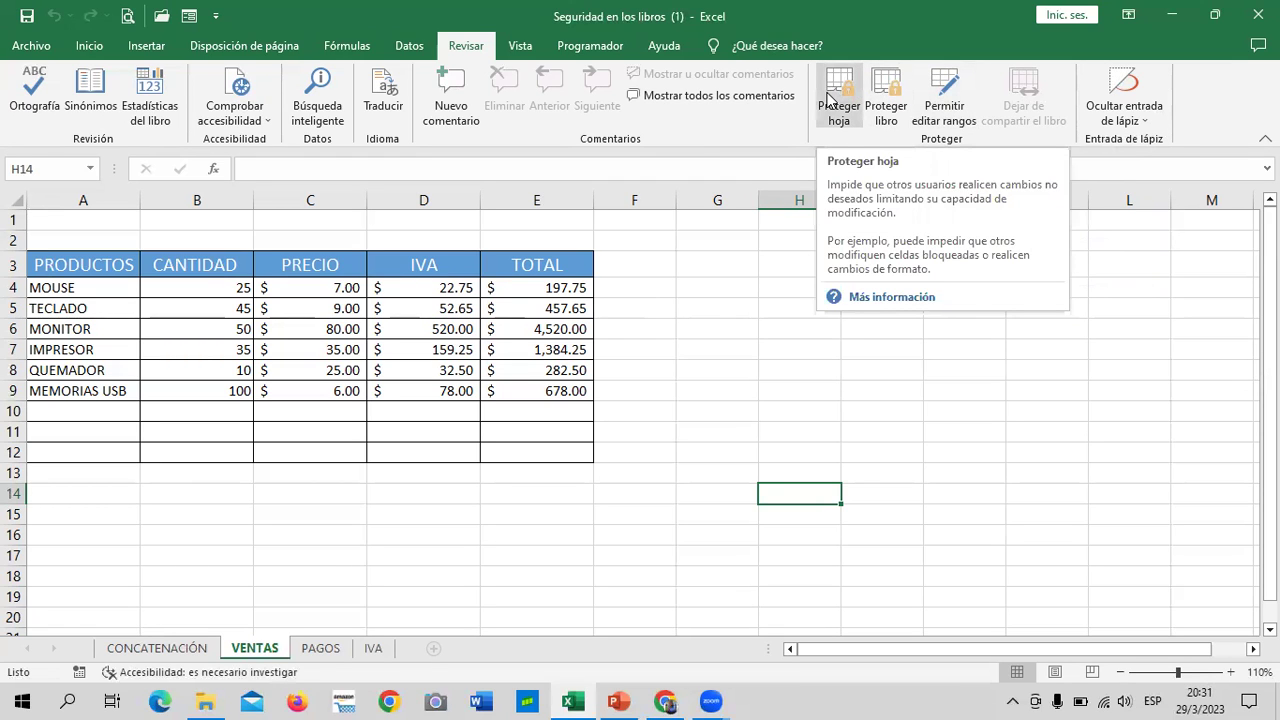
pyautogui.click(743, 297)
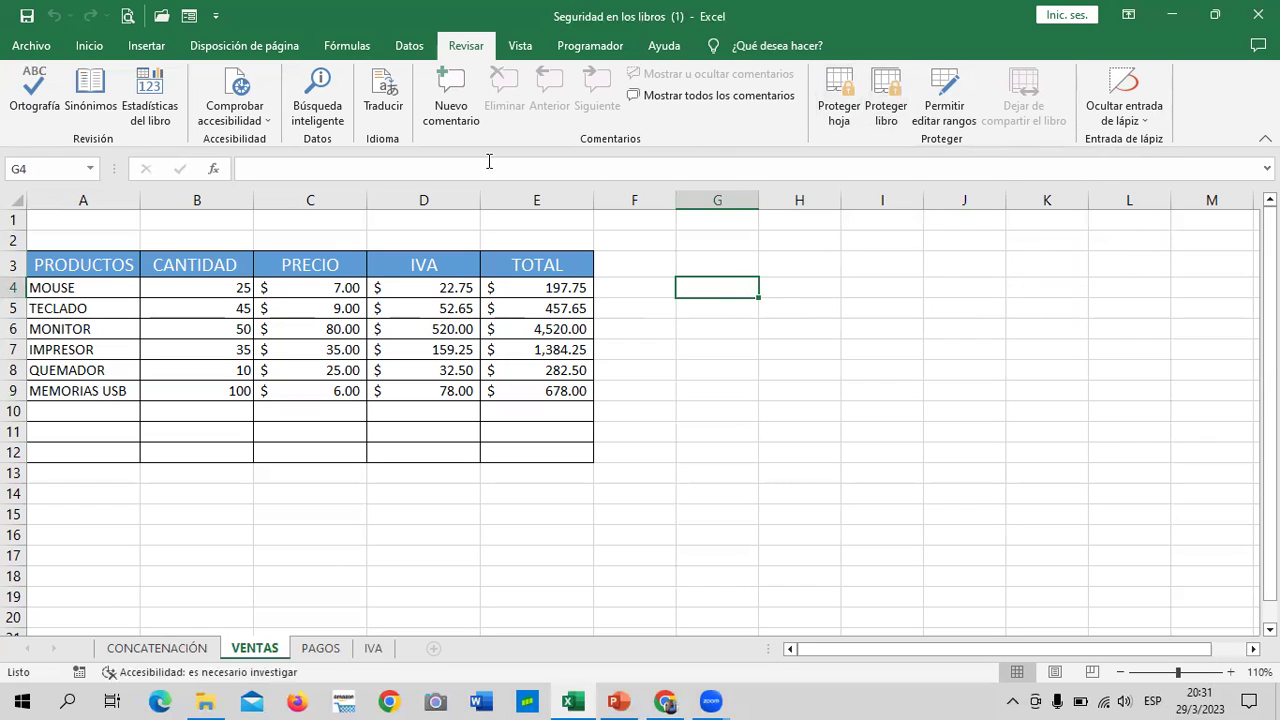
pyautogui.click(752, 536)
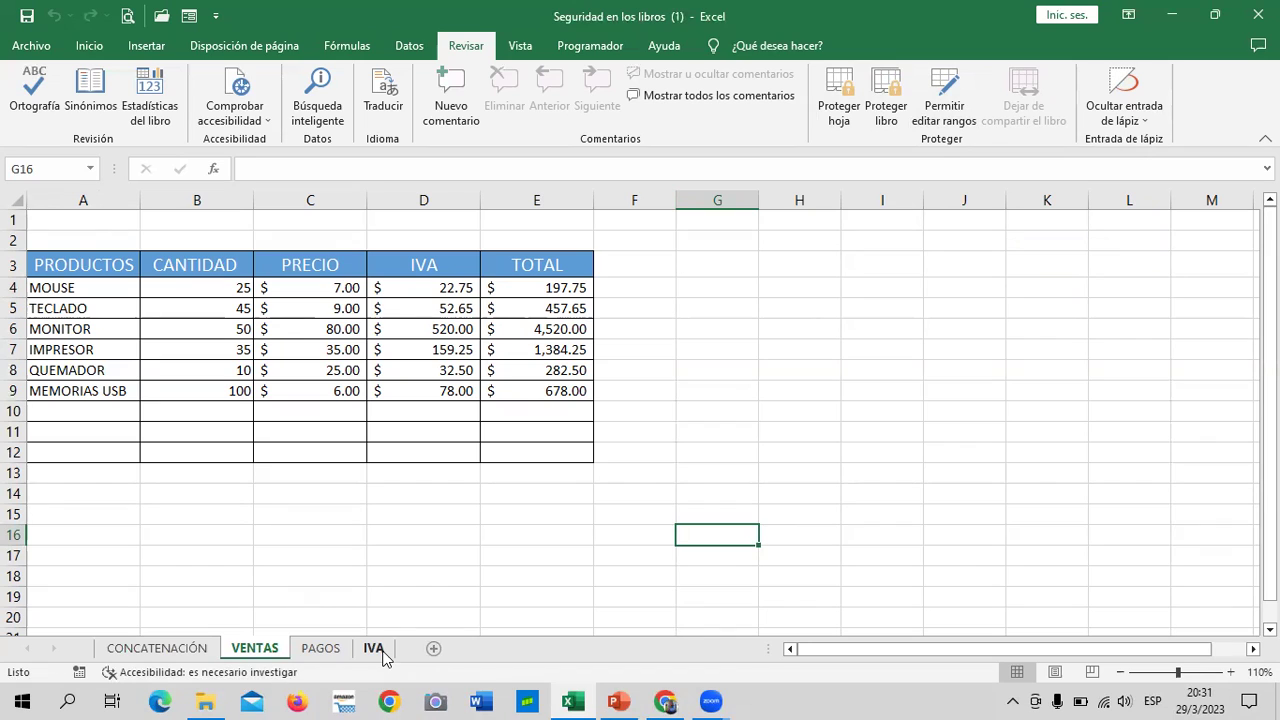
# - Select columns D and E and hide them via Inicio > Formato > Ocultar columnas
pyautogui.click(462, 600)
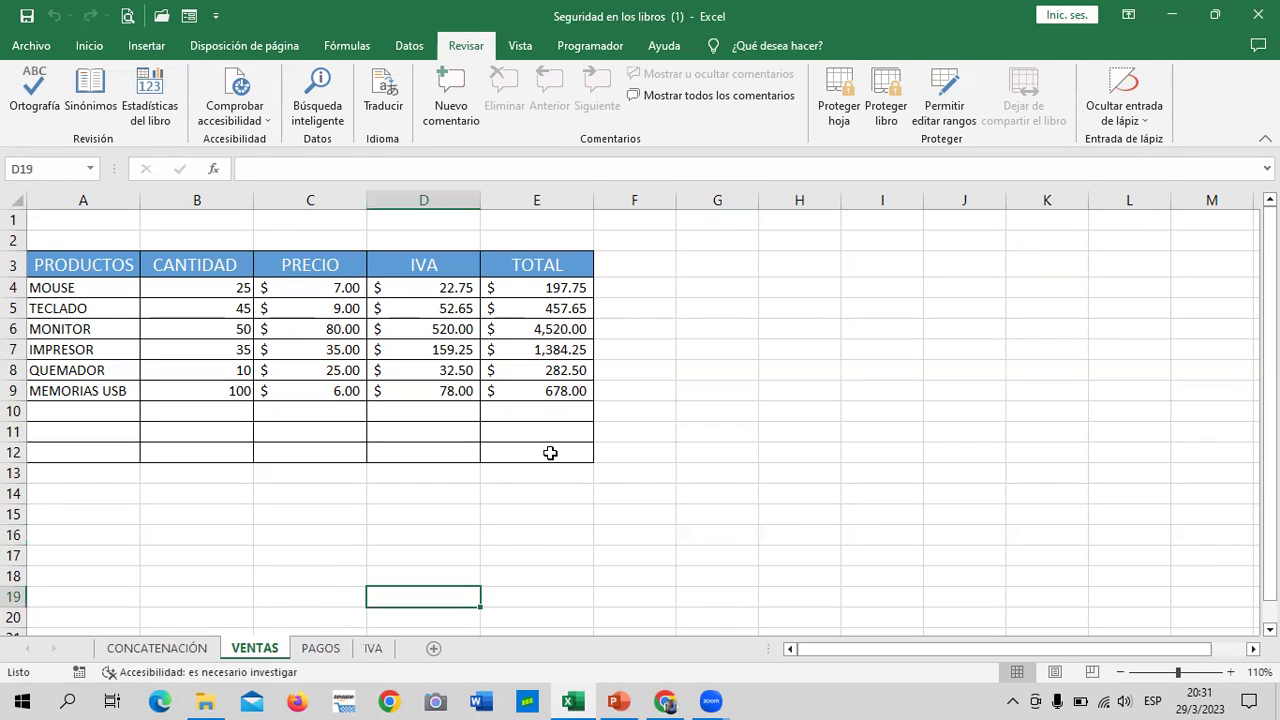
pyautogui.click(536, 197)
pyautogui.rightClick(537, 200)
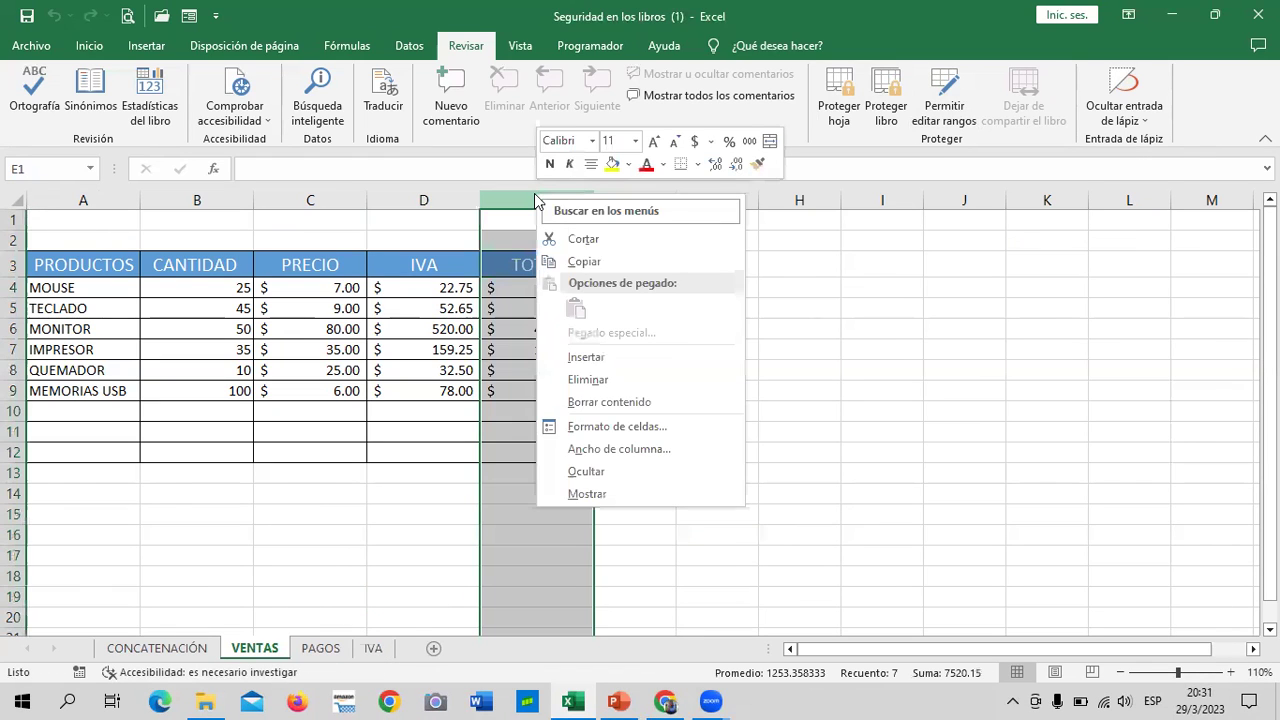
pyautogui.press('Escape')
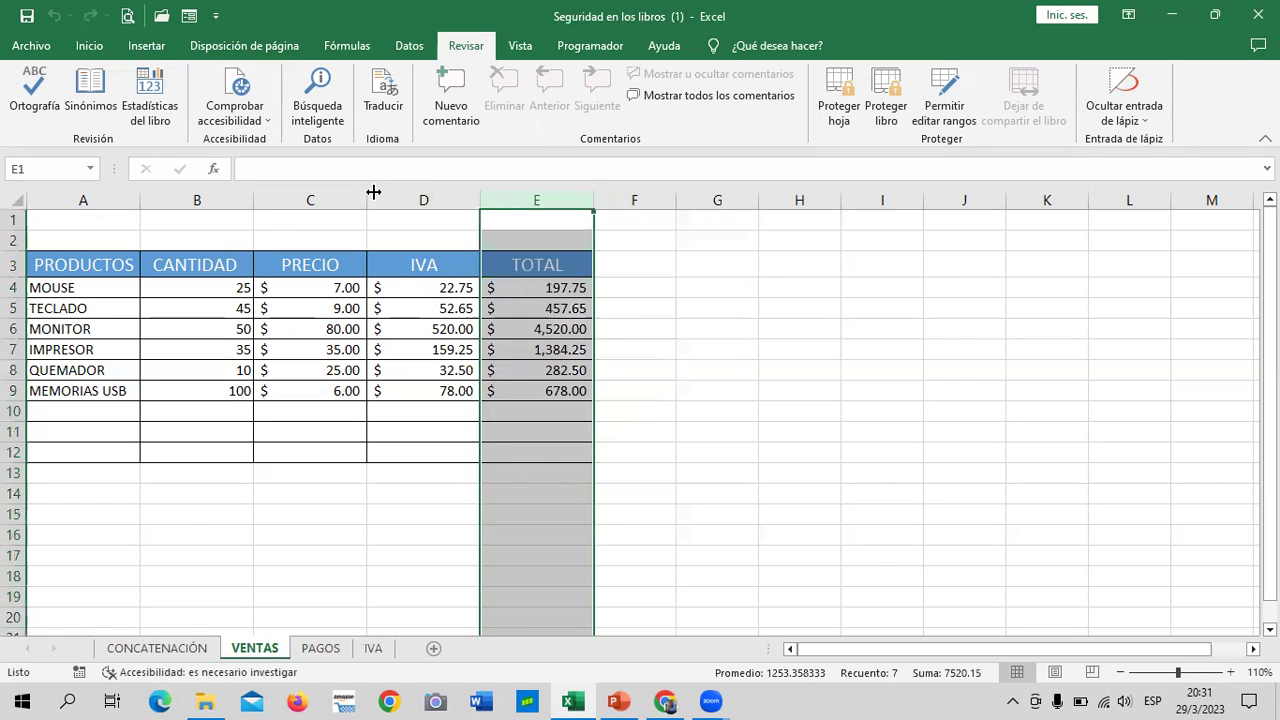
pyautogui.click(378, 193)
pyautogui.keyDown('shift'); pyautogui.click(500, 195); pyautogui.keyUp('shift')
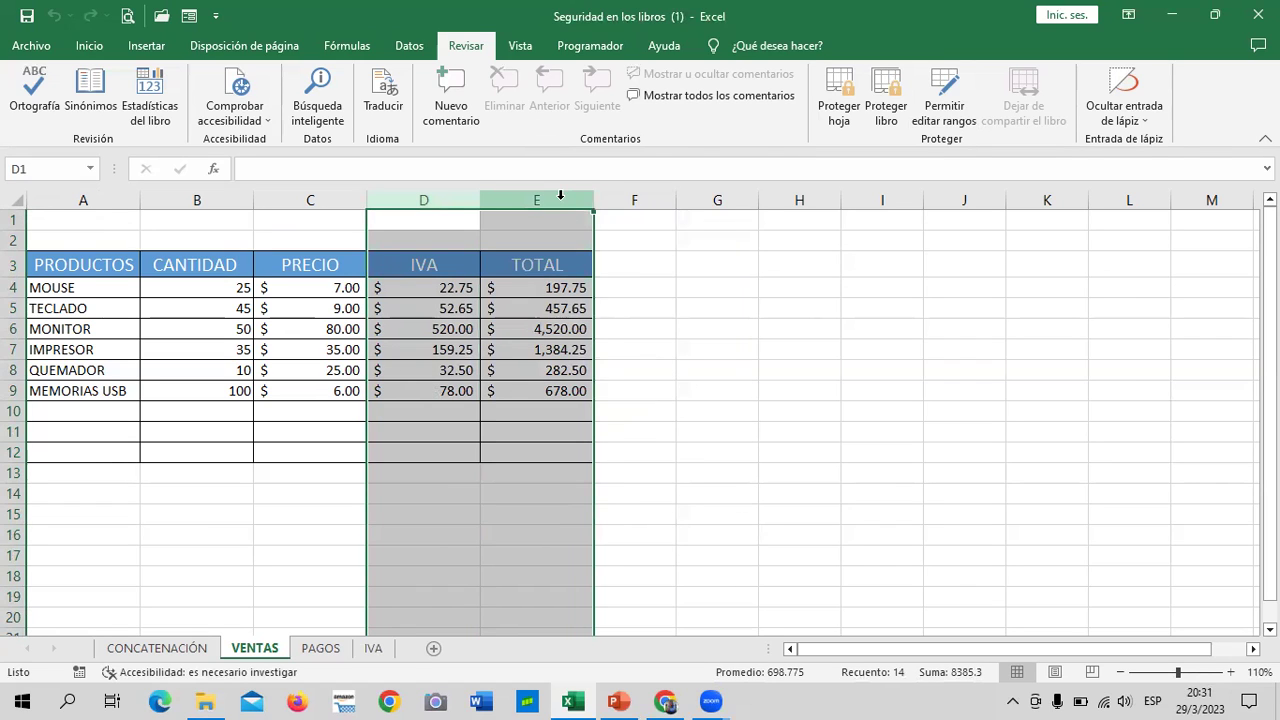
pyautogui.rightClick(561, 203)
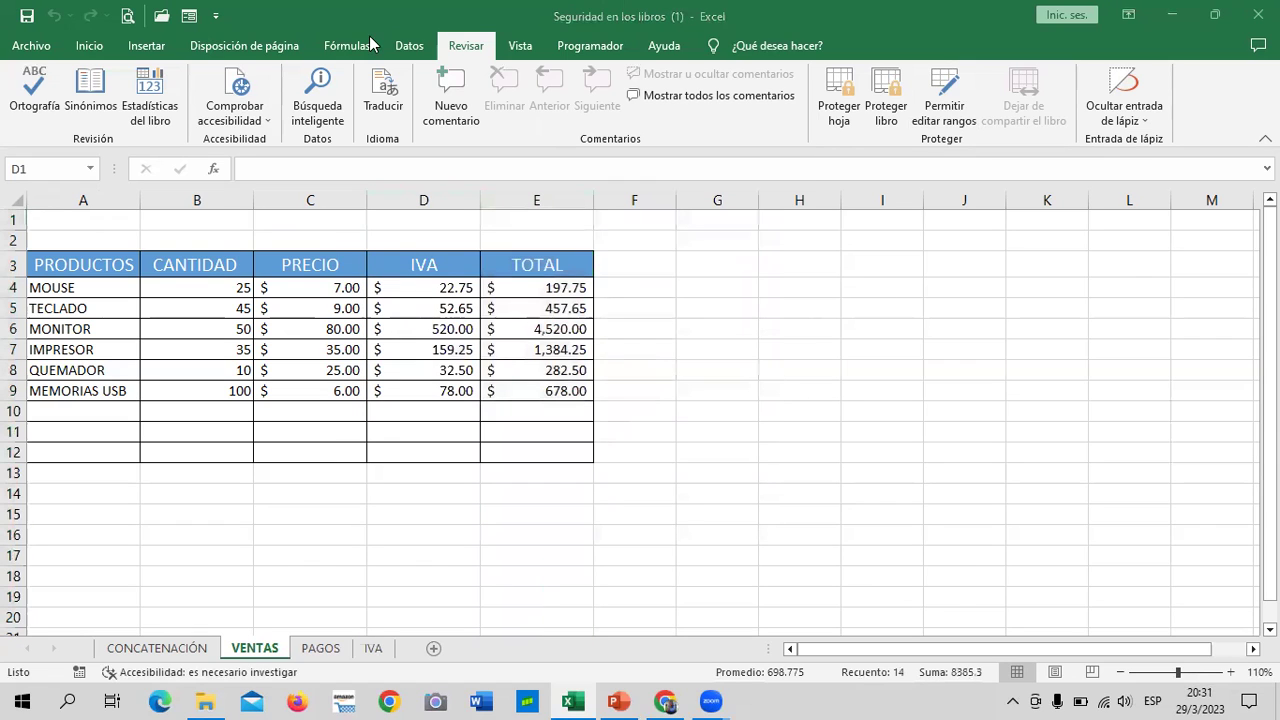
pyautogui.click(89, 45)
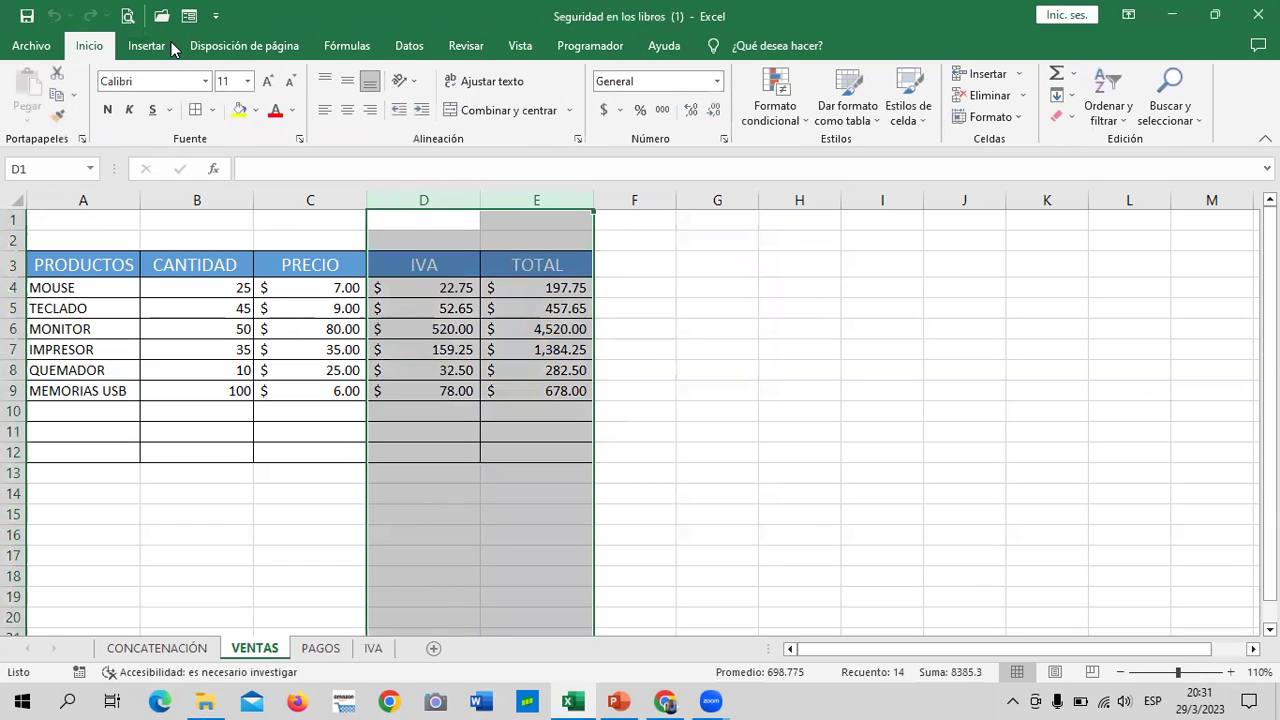
pyautogui.click(1015, 118)
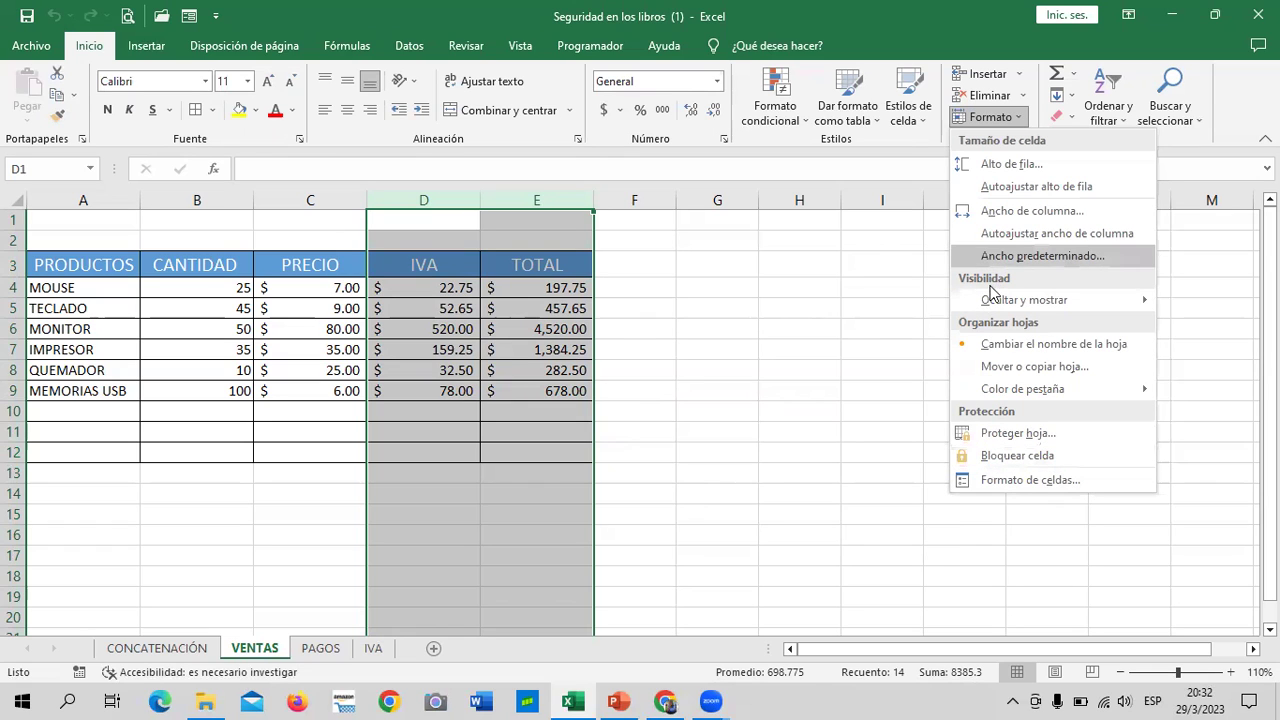
pyautogui.moveTo(992, 303)
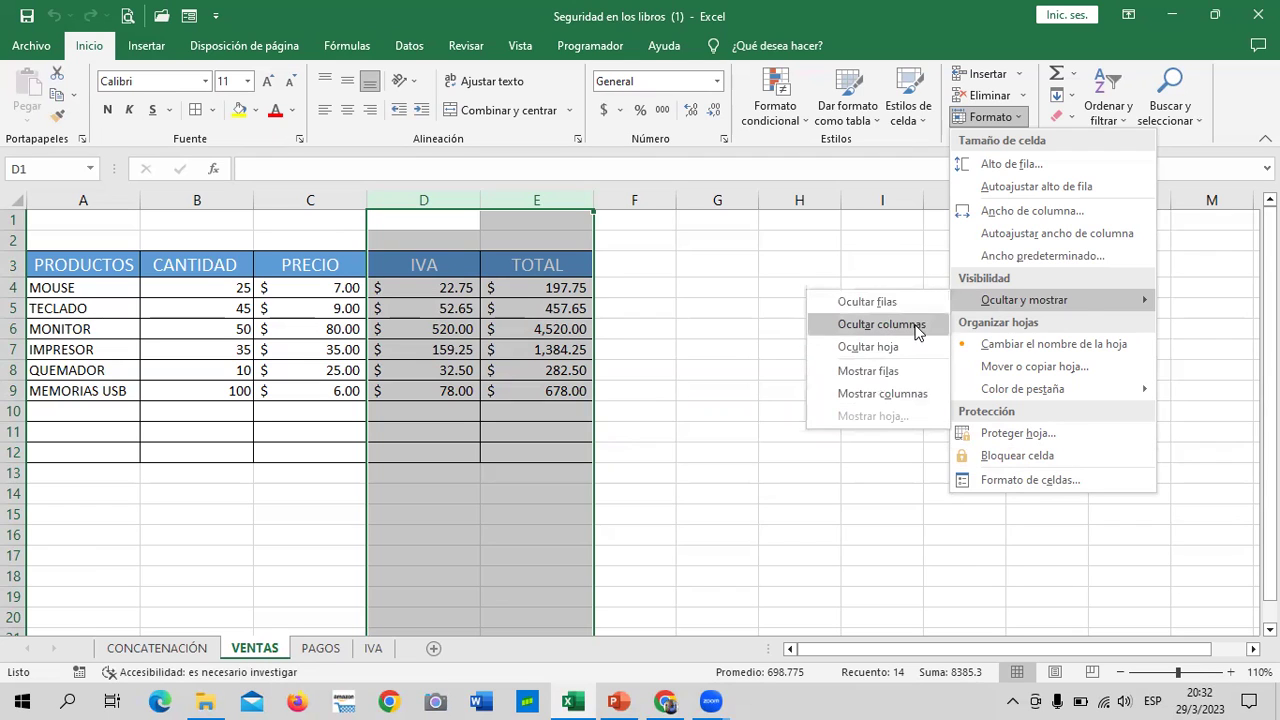
pyautogui.click(916, 330)
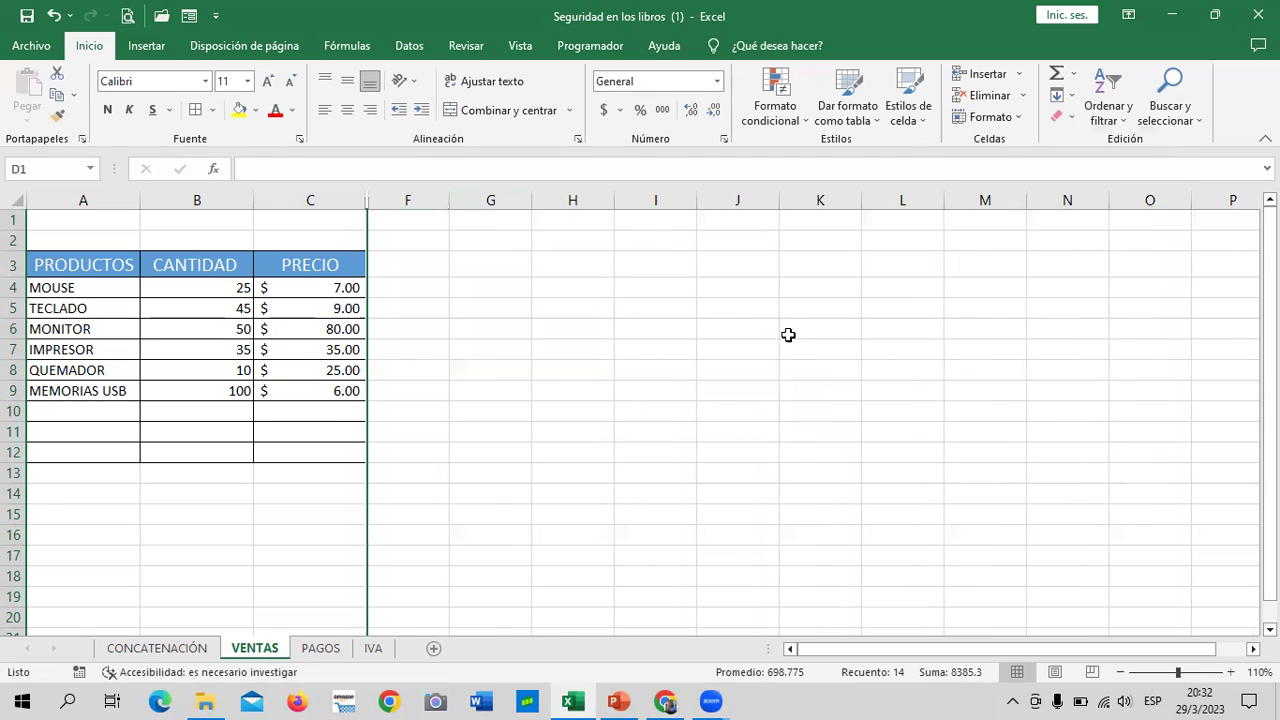
# - Unhide columns D and E from the C:F selection and widen TOTAL to show 4,520.00
pyautogui.moveTo(740, 391); pyautogui.dragTo(690, 391)
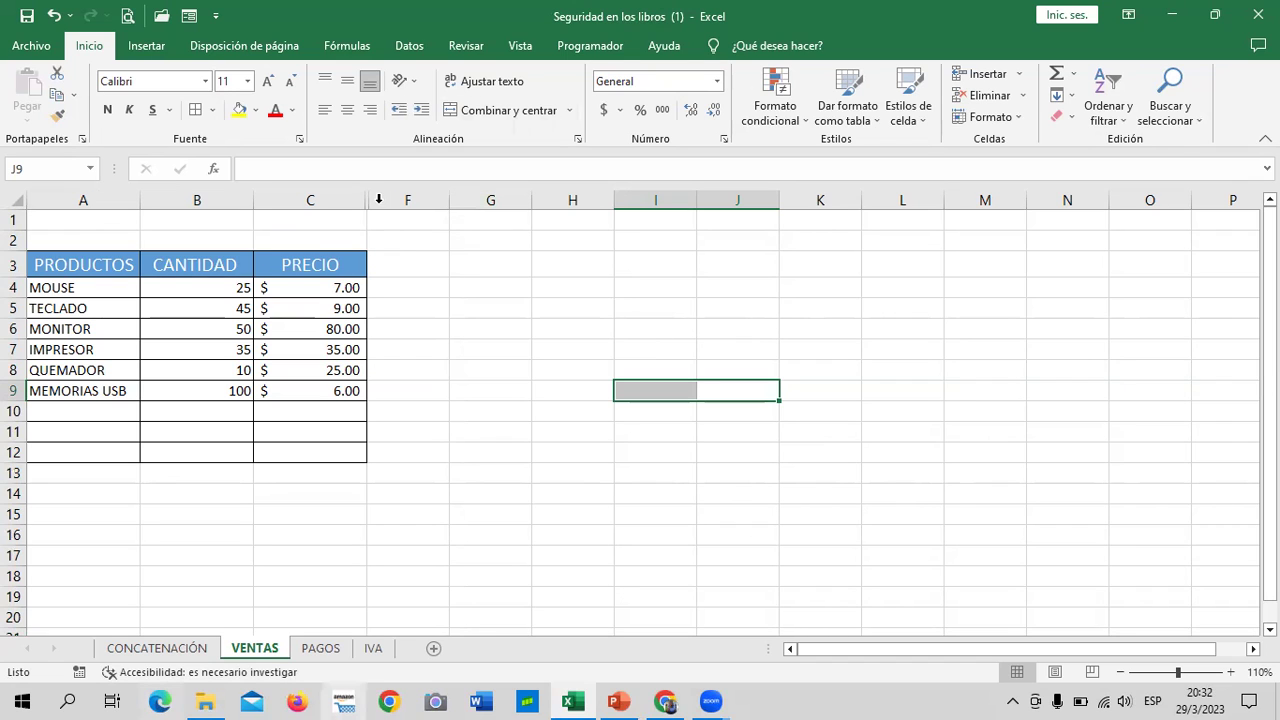
pyautogui.moveTo(369, 200); pyautogui.dragTo(407, 200)
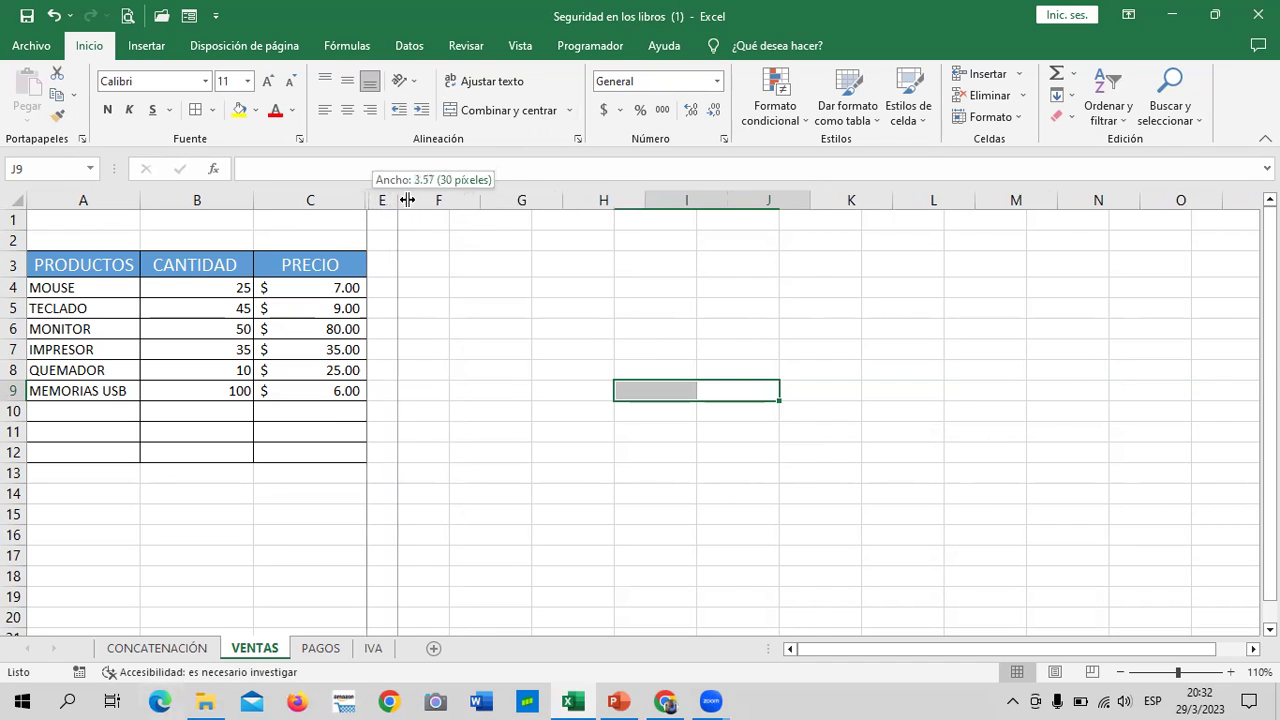
pyautogui.click(481, 286)
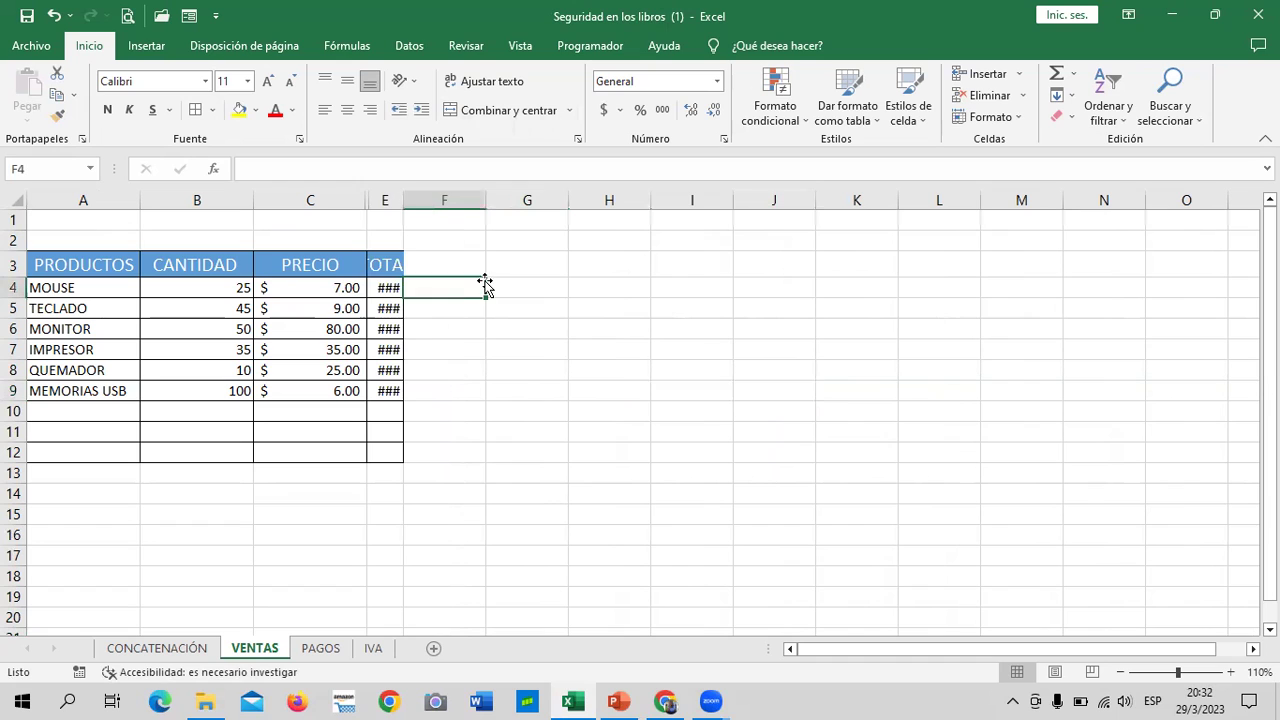
pyautogui.moveTo(354, 194); pyautogui.dragTo(441, 261)
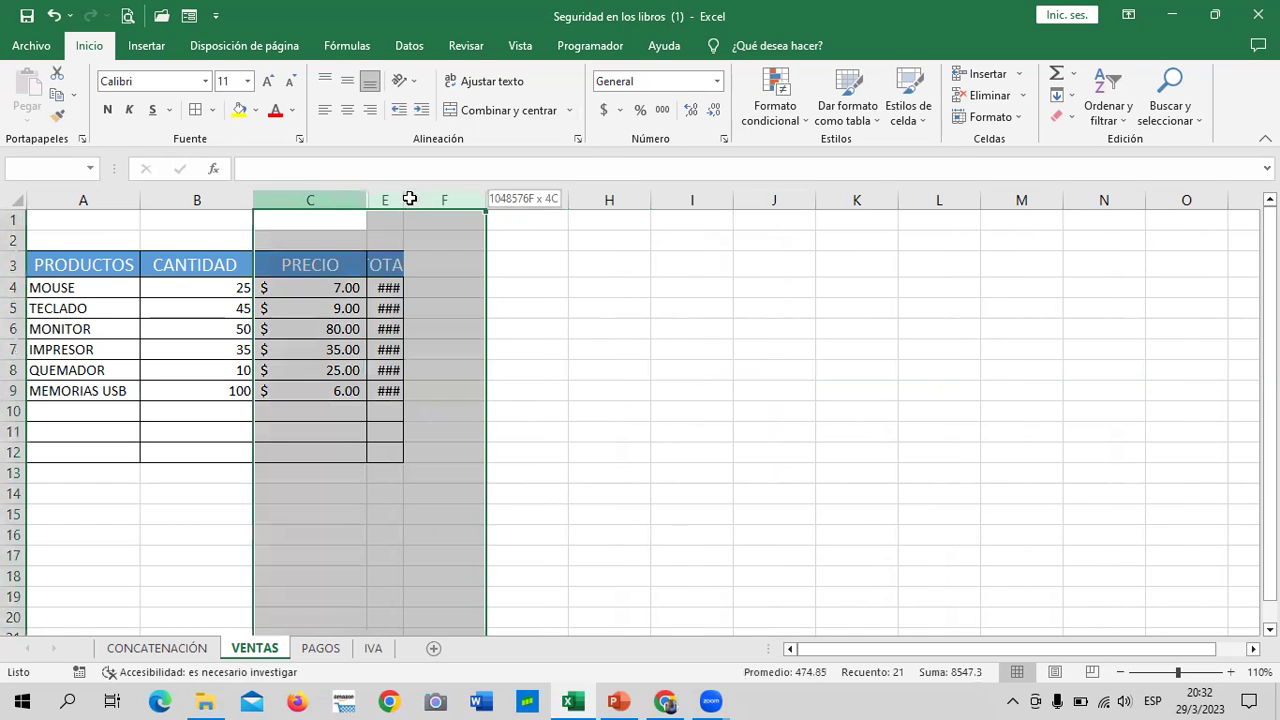
pyautogui.rightClick(442, 264)
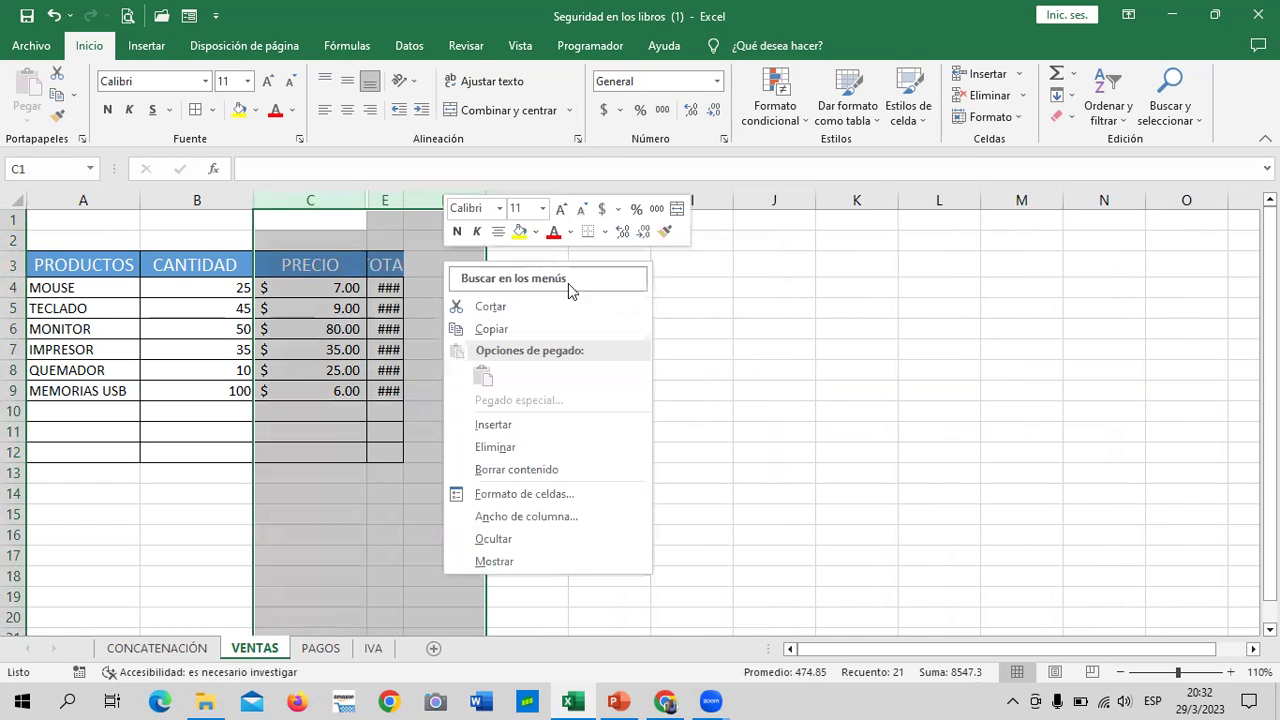
pyautogui.click(570, 562)
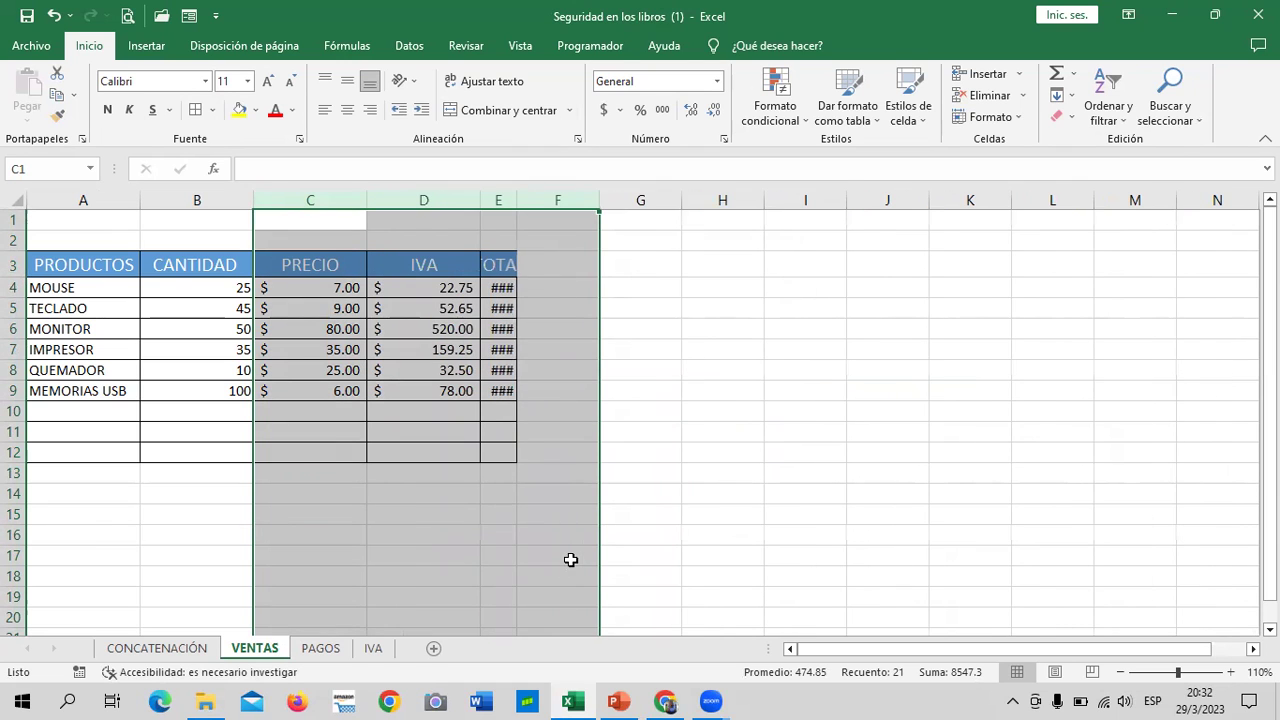
pyautogui.click(729, 304)
pyautogui.moveTo(517, 200)
pyautogui.mouseDown()
pyautogui.moveTo(608, 199)
pyautogui.moveTo(586, 200)
pyautogui.mouseUp()
pyautogui.click(640, 411)
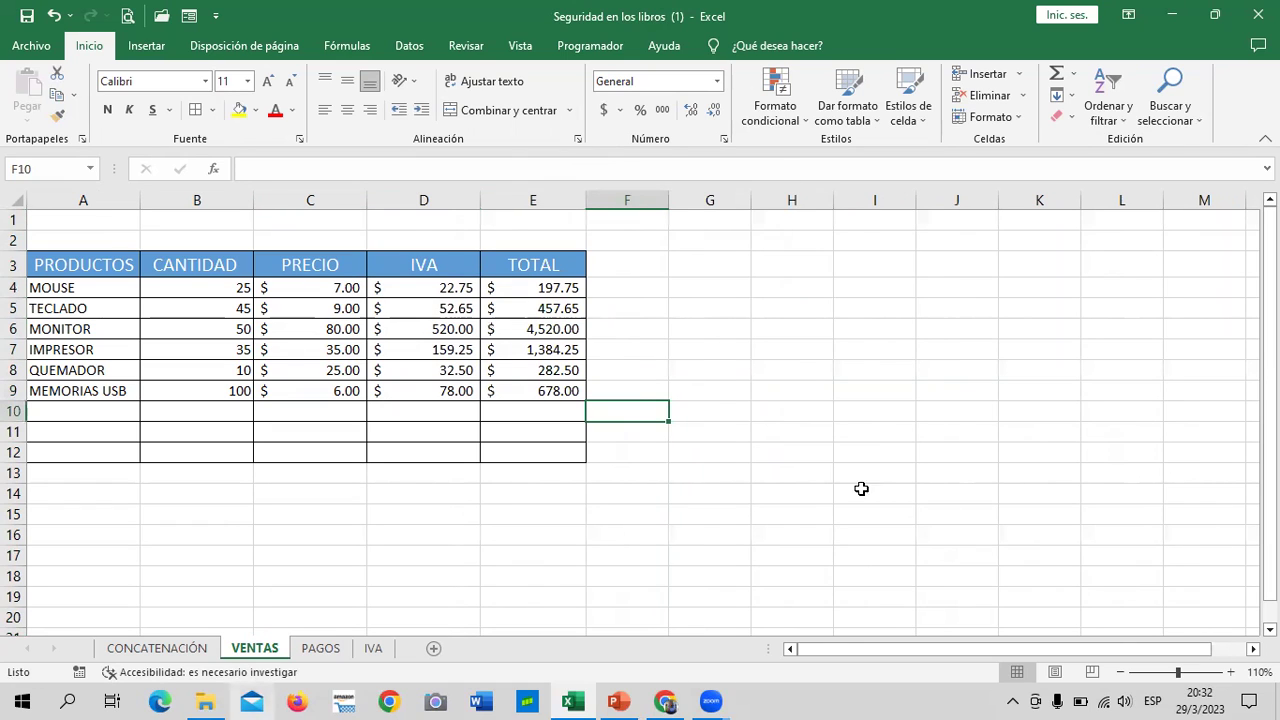
pyautogui.click(799, 331)
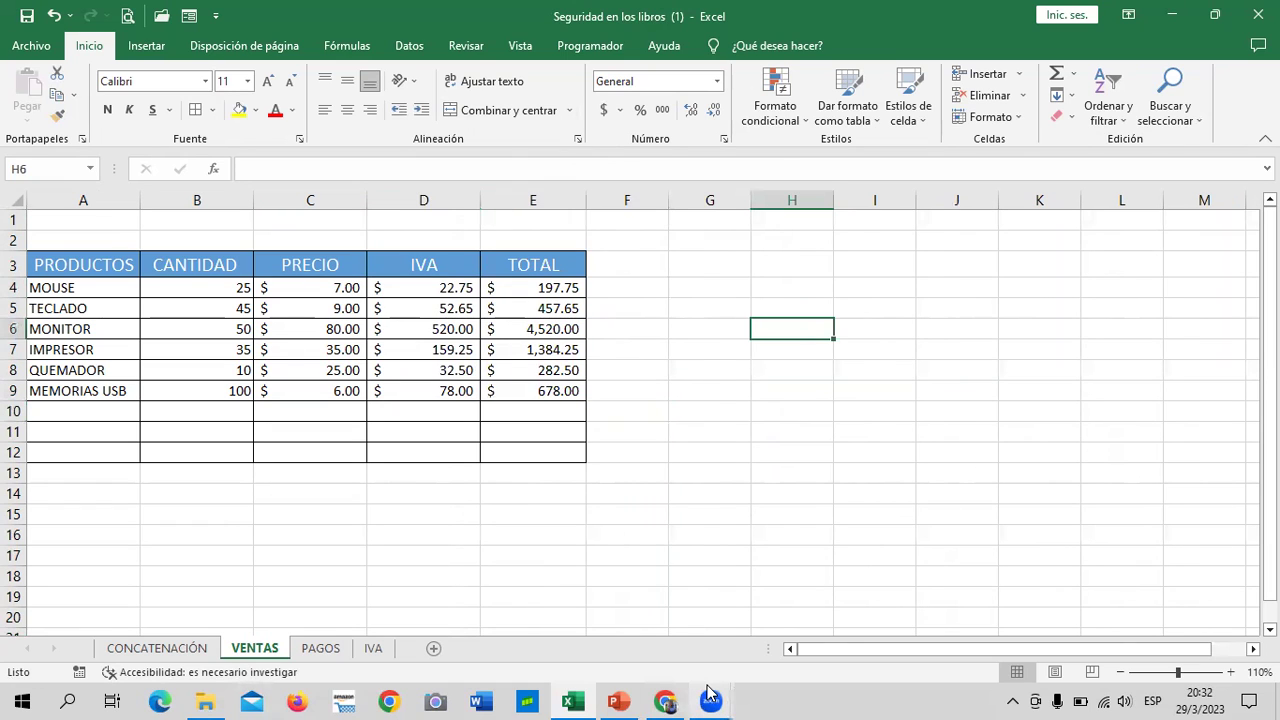
# - Play the 'Seguridad en los Libros de Excel' lesson video in Chrome, volume raised, to its end
pyautogui.moveTo(665, 700)
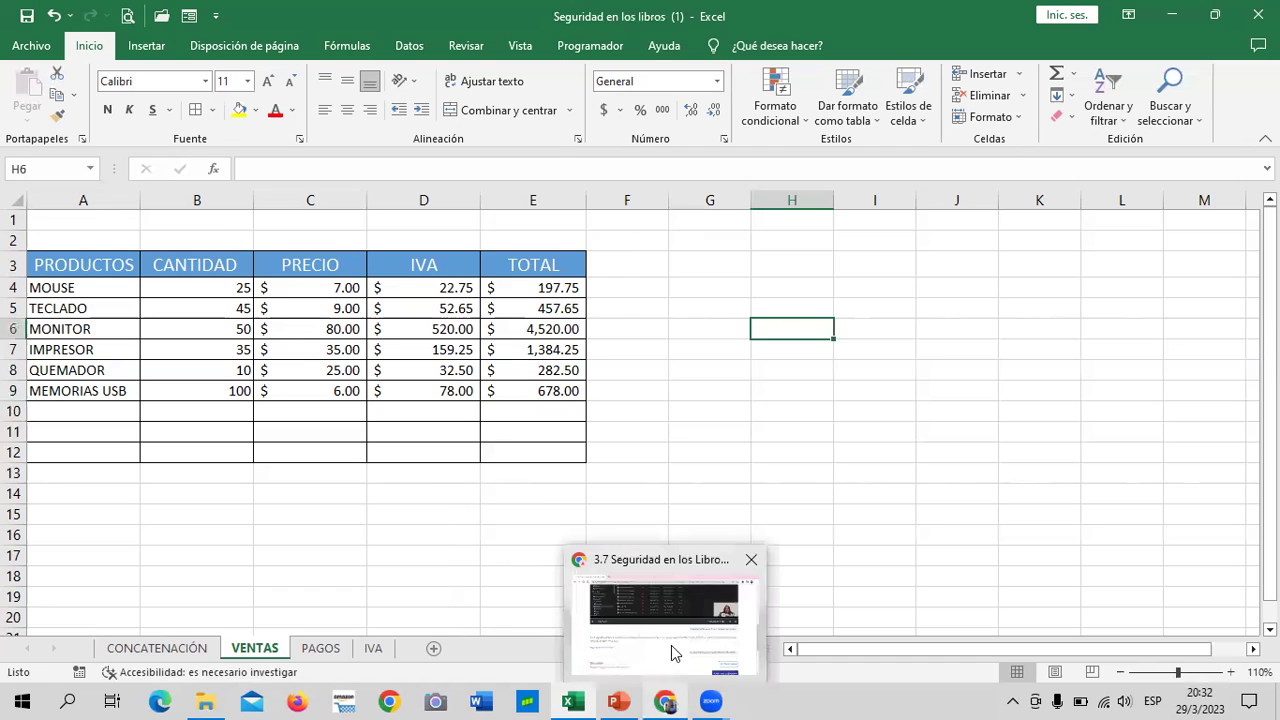
pyautogui.click(667, 641)
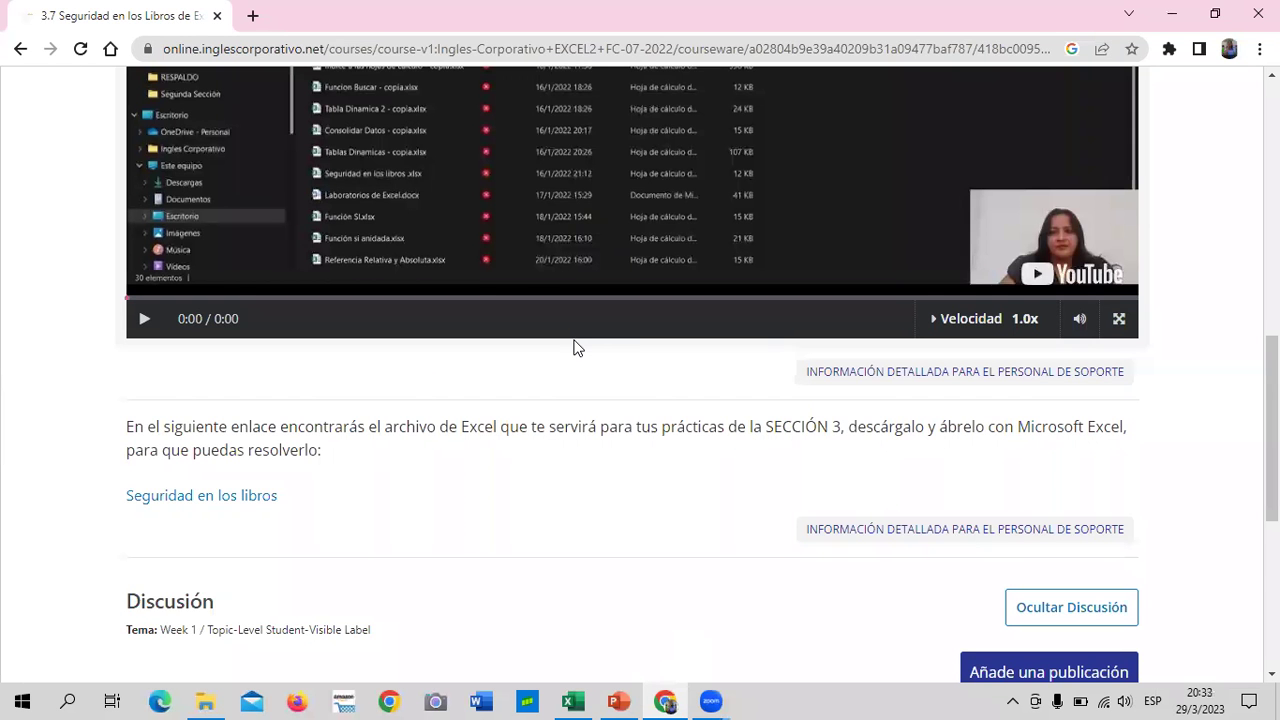
pyautogui.scroll(3, 645, 313)
pyautogui.scroll(2, 645, 313)
pyautogui.scroll(-2, 648, 310)
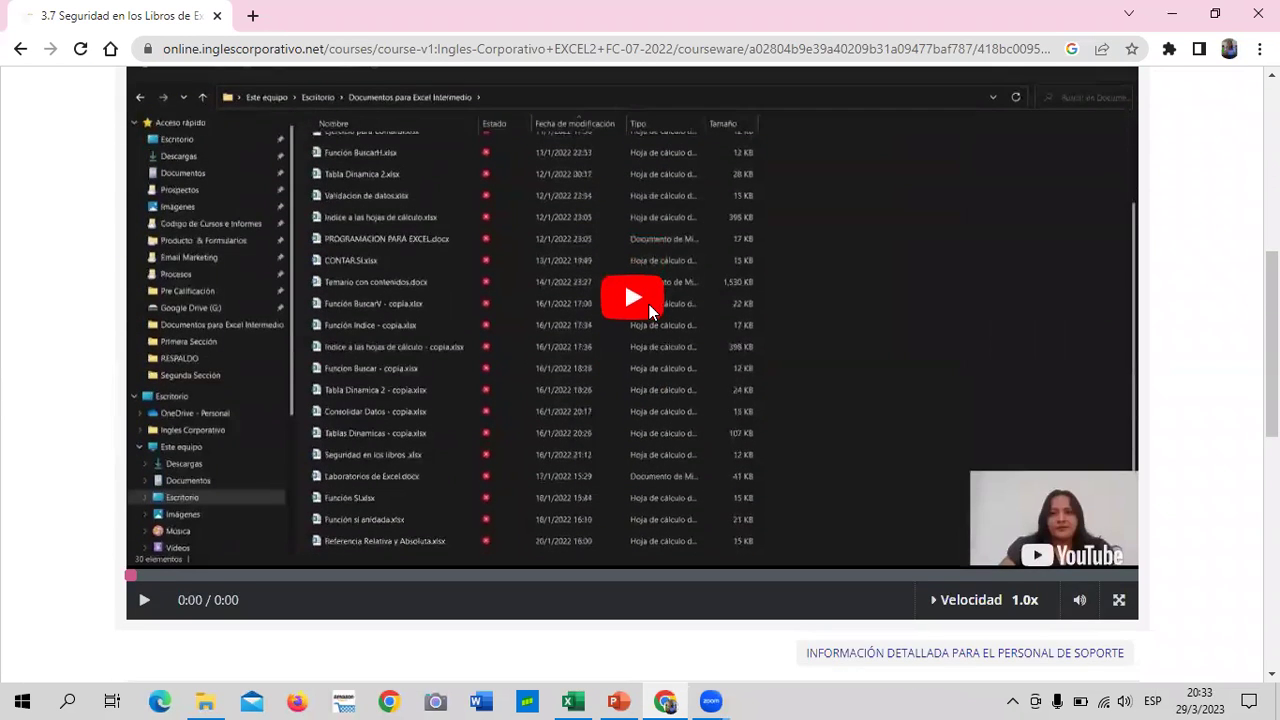
pyautogui.scroll(-2, 648, 306)
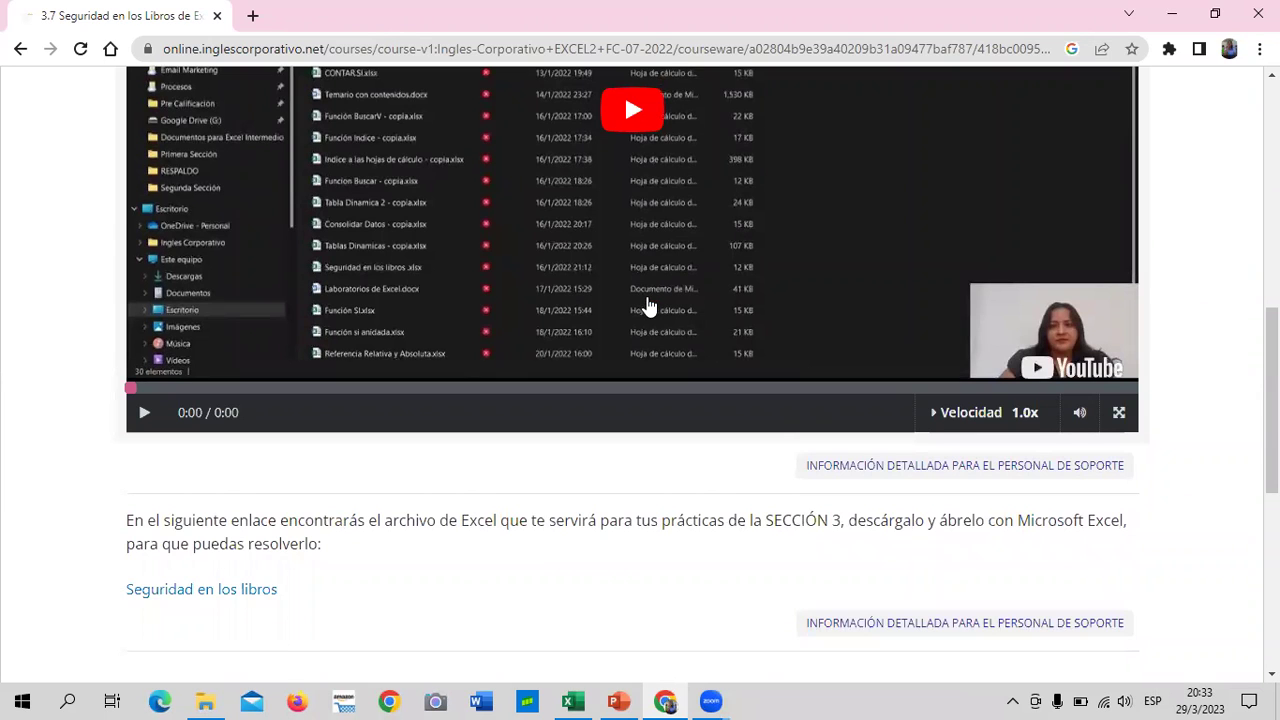
pyautogui.scroll(1, 626, 257)
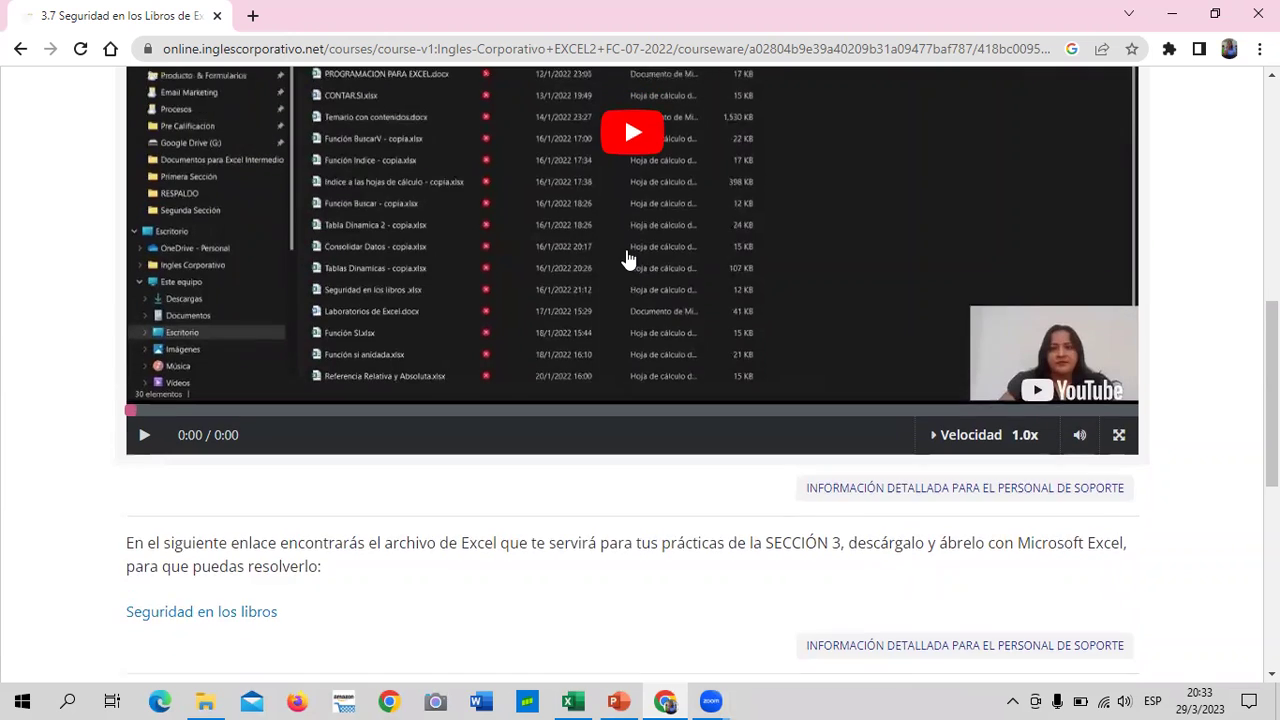
pyautogui.scroll(1, 662, 320)
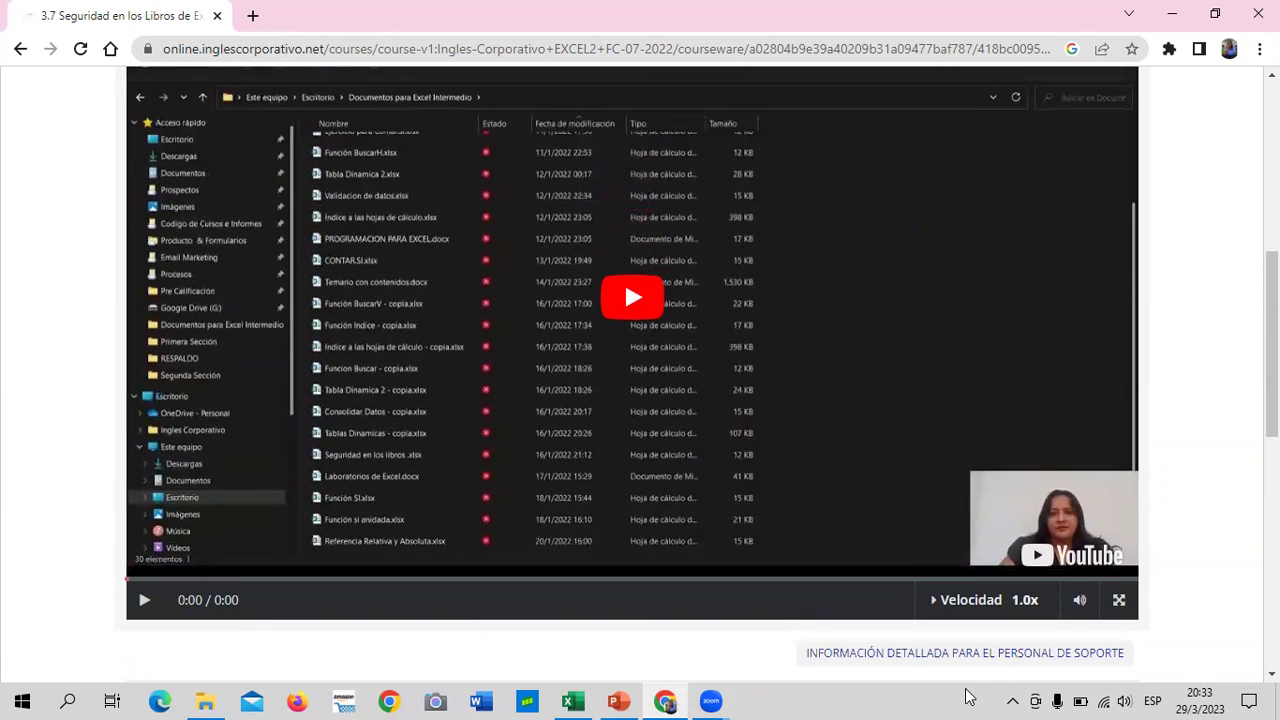
pyautogui.scroll(1, 337, 88)
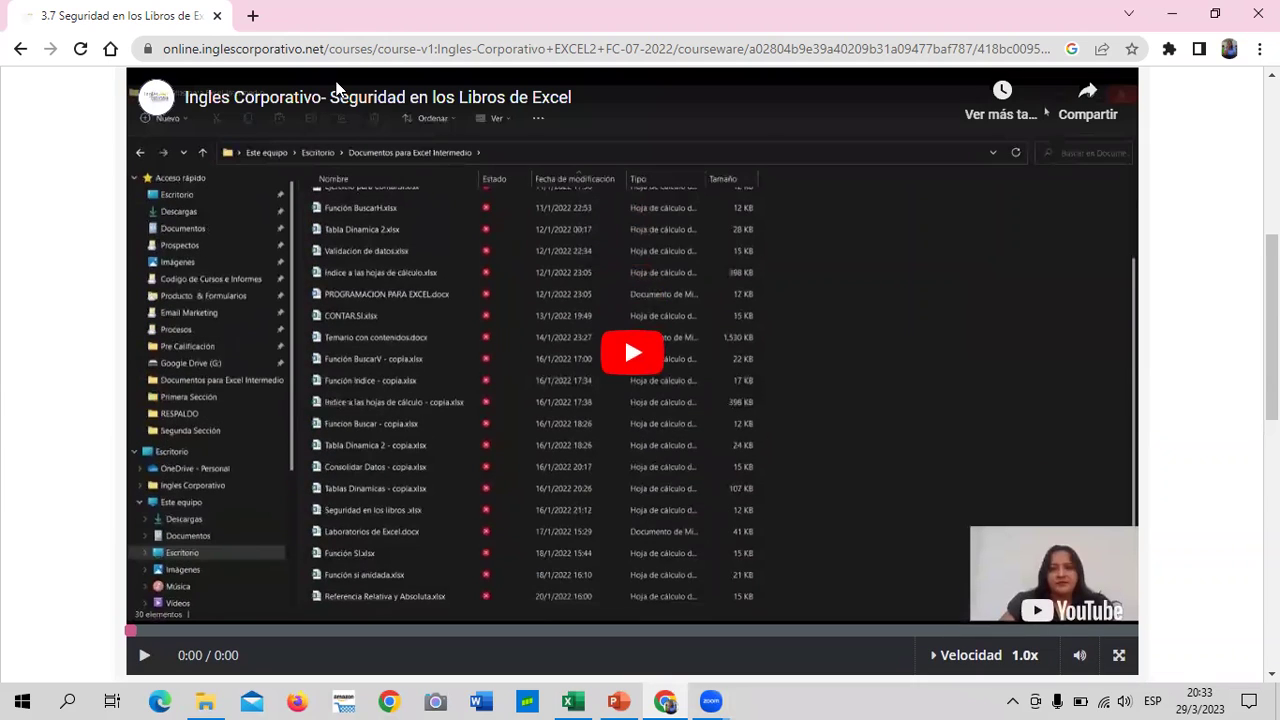
pyautogui.click(336, 83)
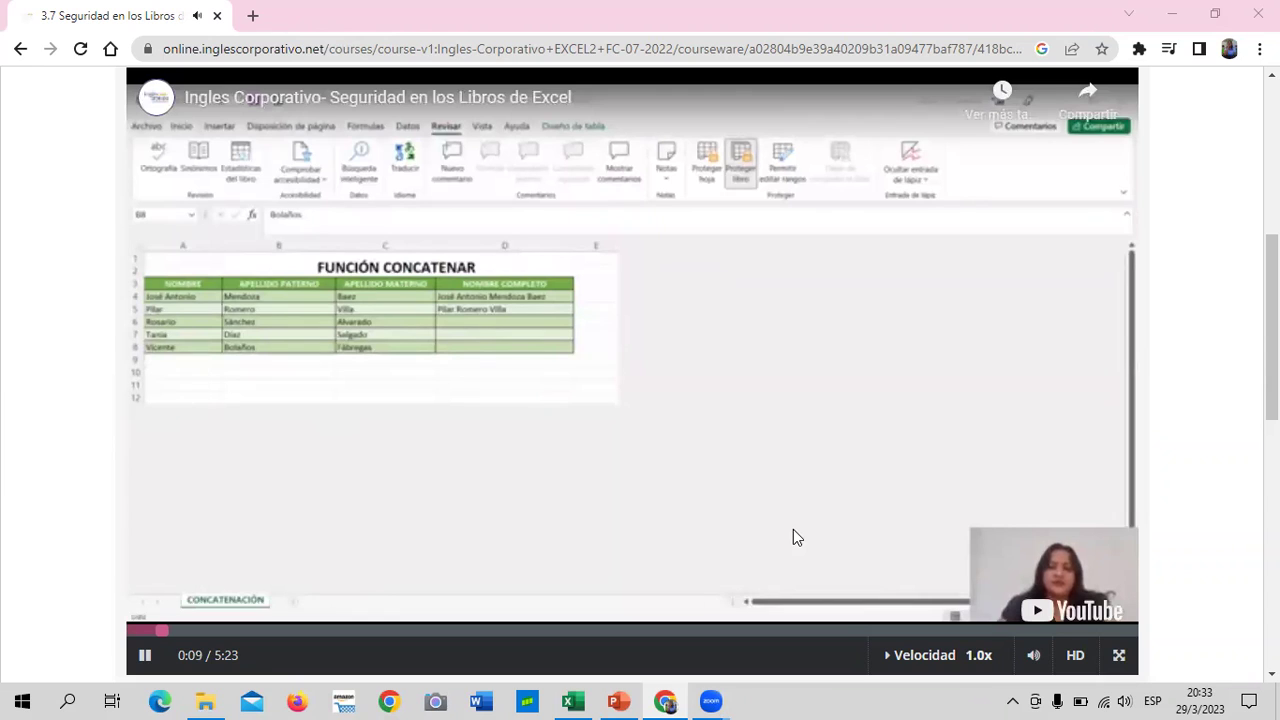
pyautogui.press('XF86AudioRaiseVolume')
pyautogui.press('XF86AudioRaiseVolume')
pyautogui.press('XF86AudioRaiseVolume')
pyautogui.press('XF86AudioRaiseVolume')
pyautogui.press('XF86AudioRaiseVolume')
pyautogui.press('XF86AudioRaiseVolume')
pyautogui.press('XF86AudioRaiseVolume')
pyautogui.press('XF86AudioRaiseVolume')
pyautogui.press('XF86AudioRaiseVolume')
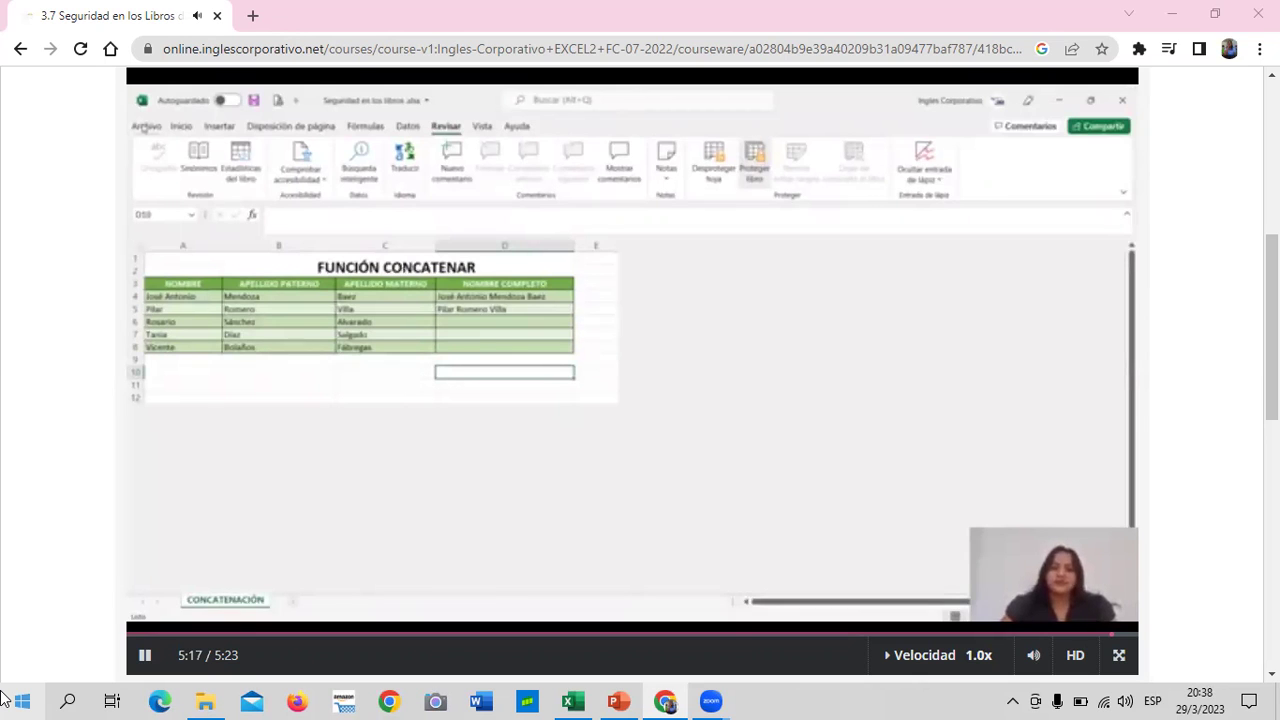
pyautogui.moveTo(596, 698)
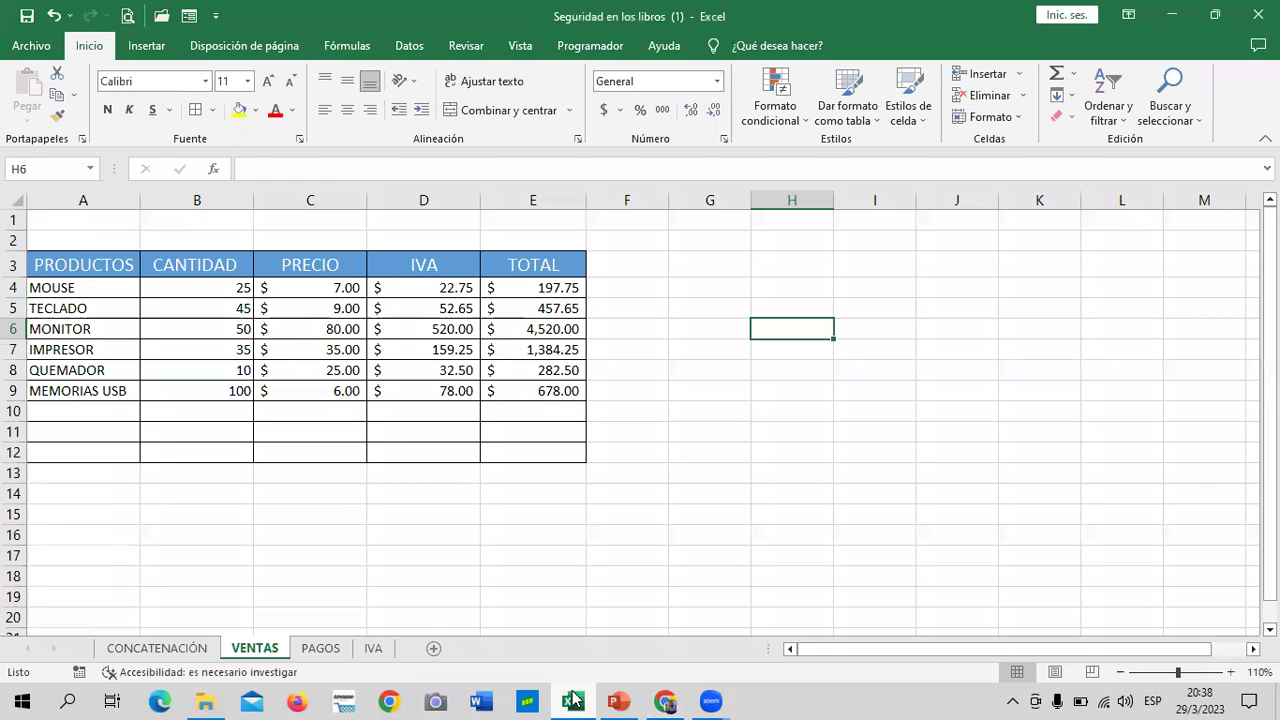
# - Set 'Seguridad en los libros (1)' to Abrir siempre como solo lectura from Archivo > Información
pyautogui.click(572, 701)
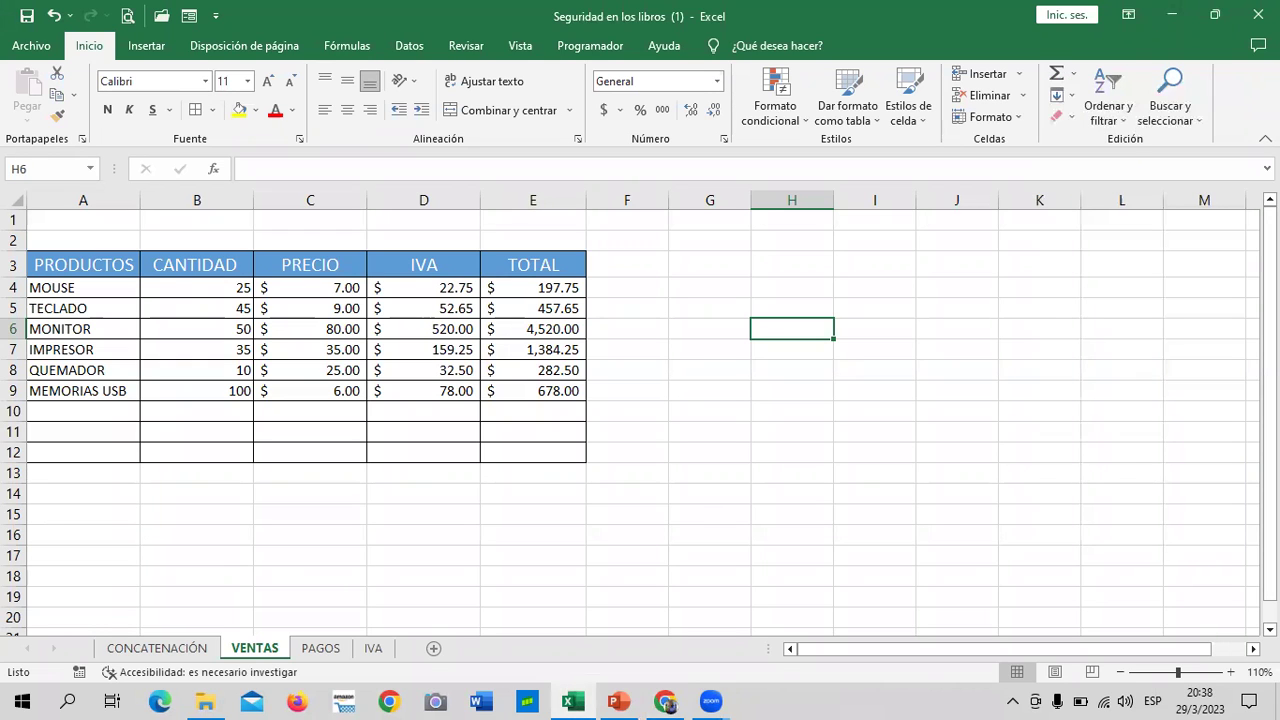
pyautogui.click(31, 45)
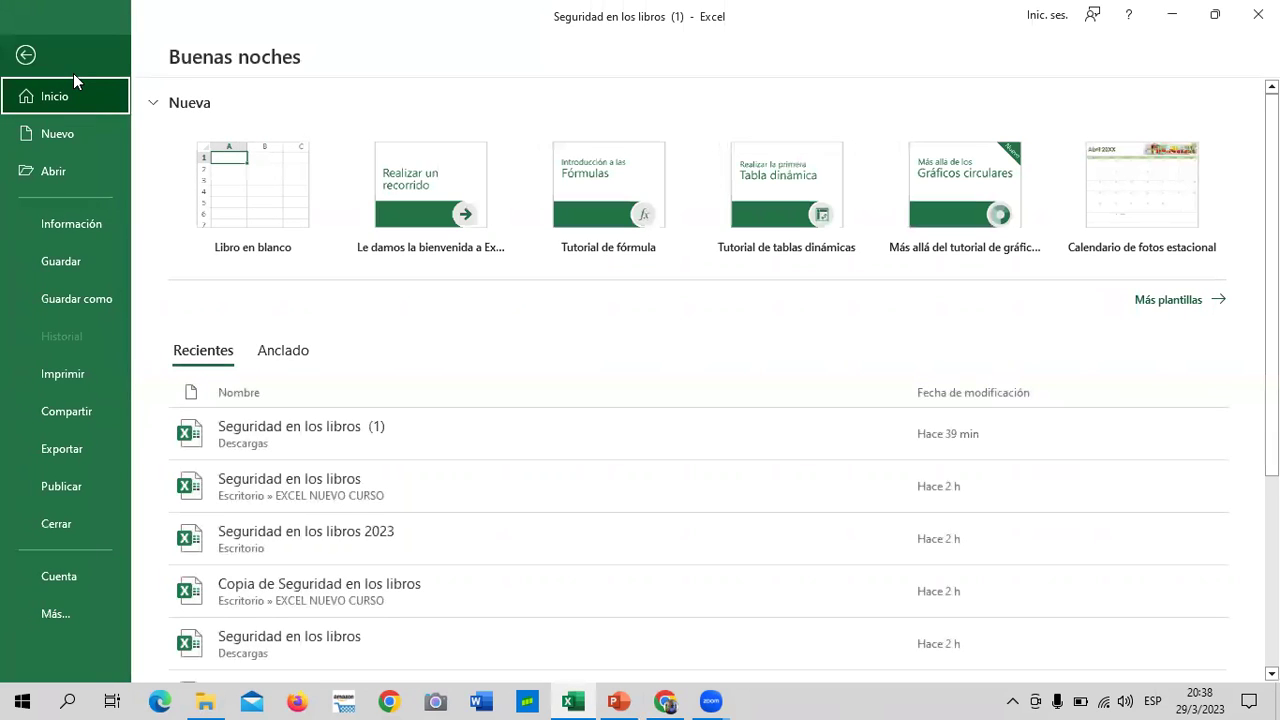
pyautogui.click(64, 226)
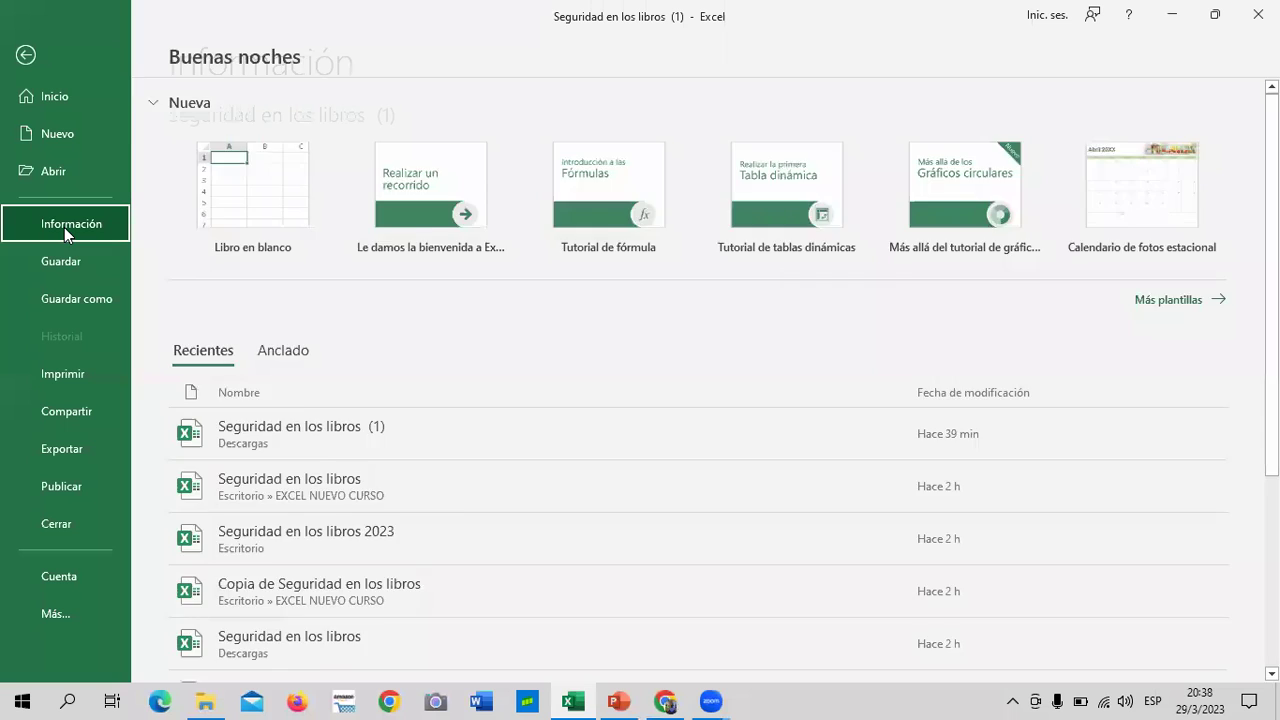
pyautogui.click(257, 271)
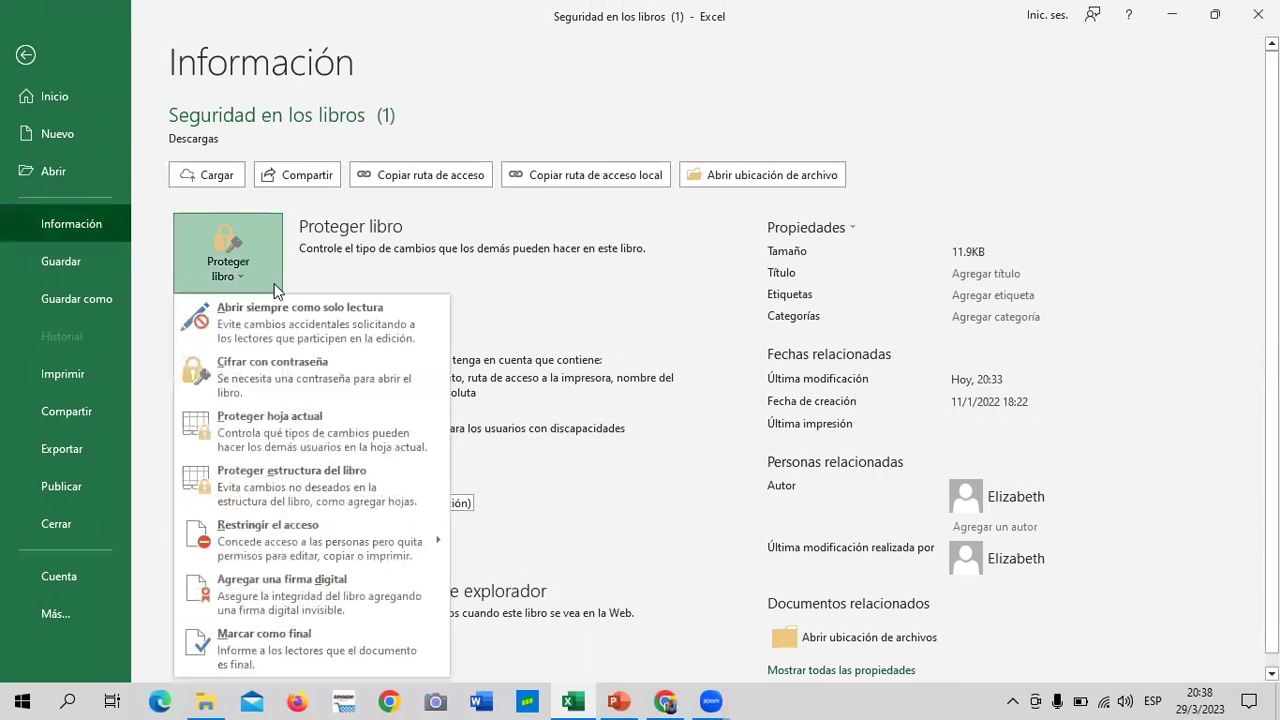
pyautogui.click(318, 331)
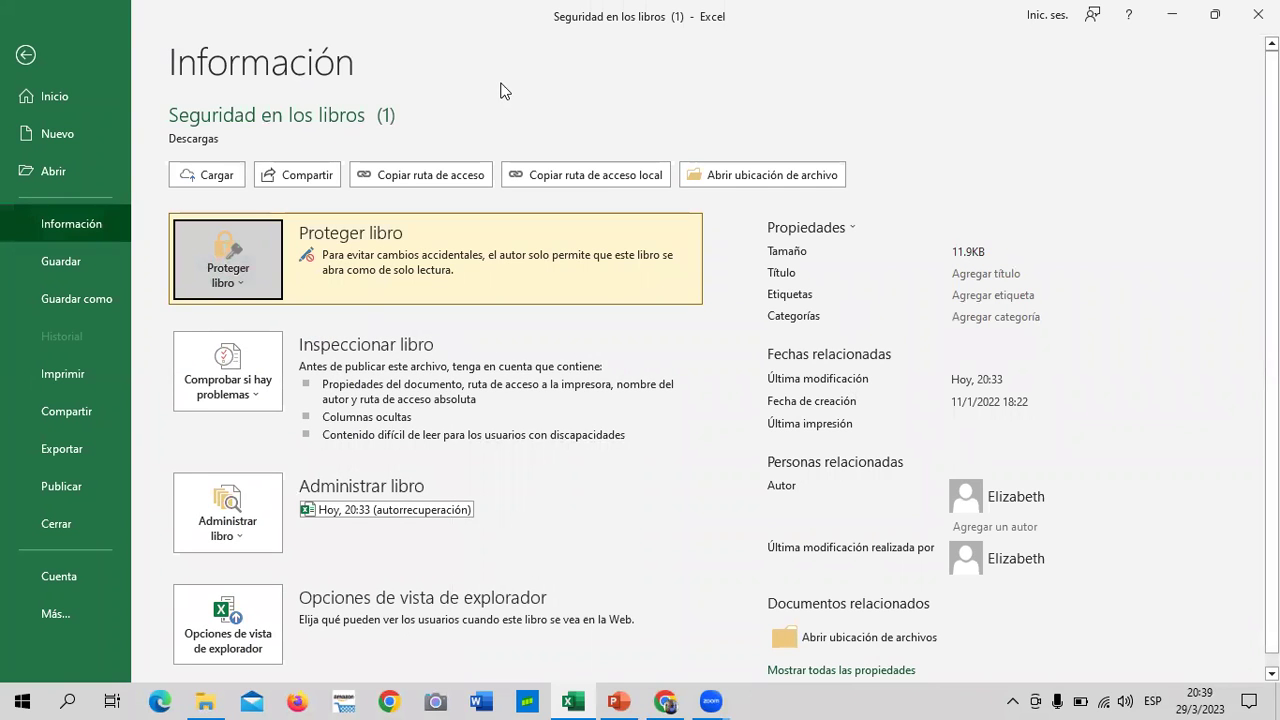
# - Save a copy of the workbook to Escritorio named 'Seguridad en los libros HOY'
pyautogui.click(88, 298)
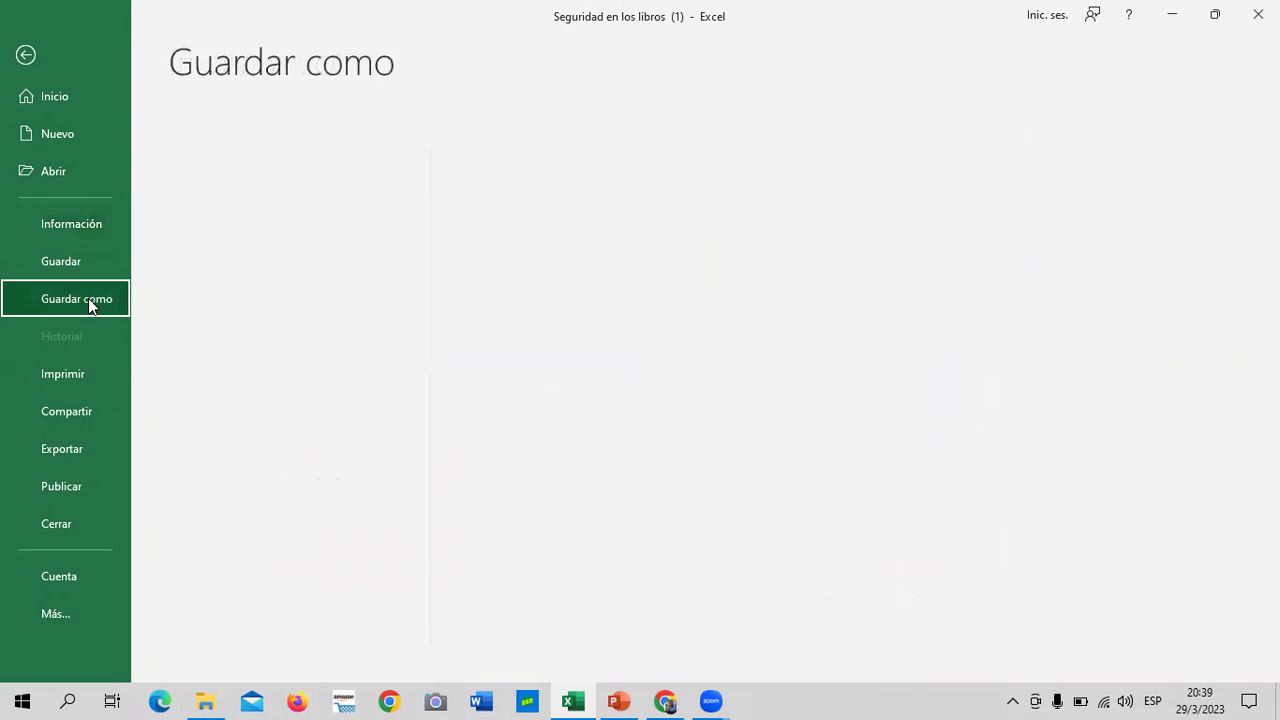
pyautogui.click(192, 314)
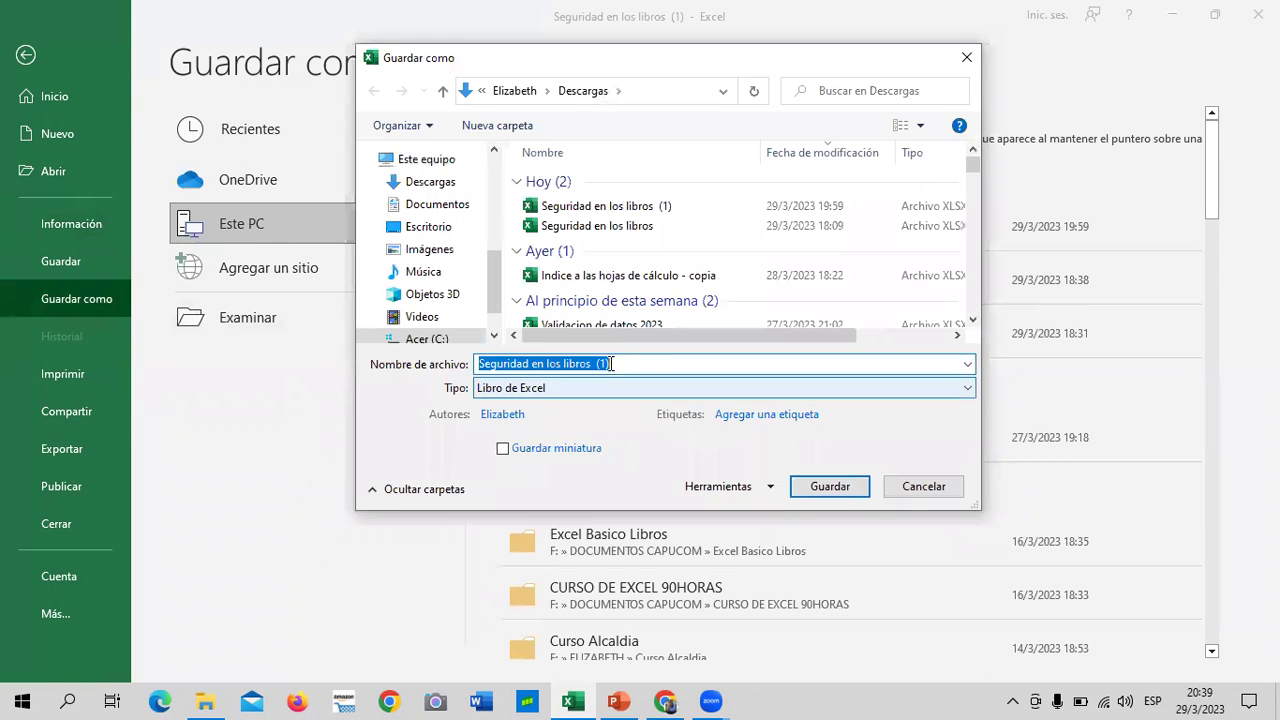
pyautogui.click(641, 364)
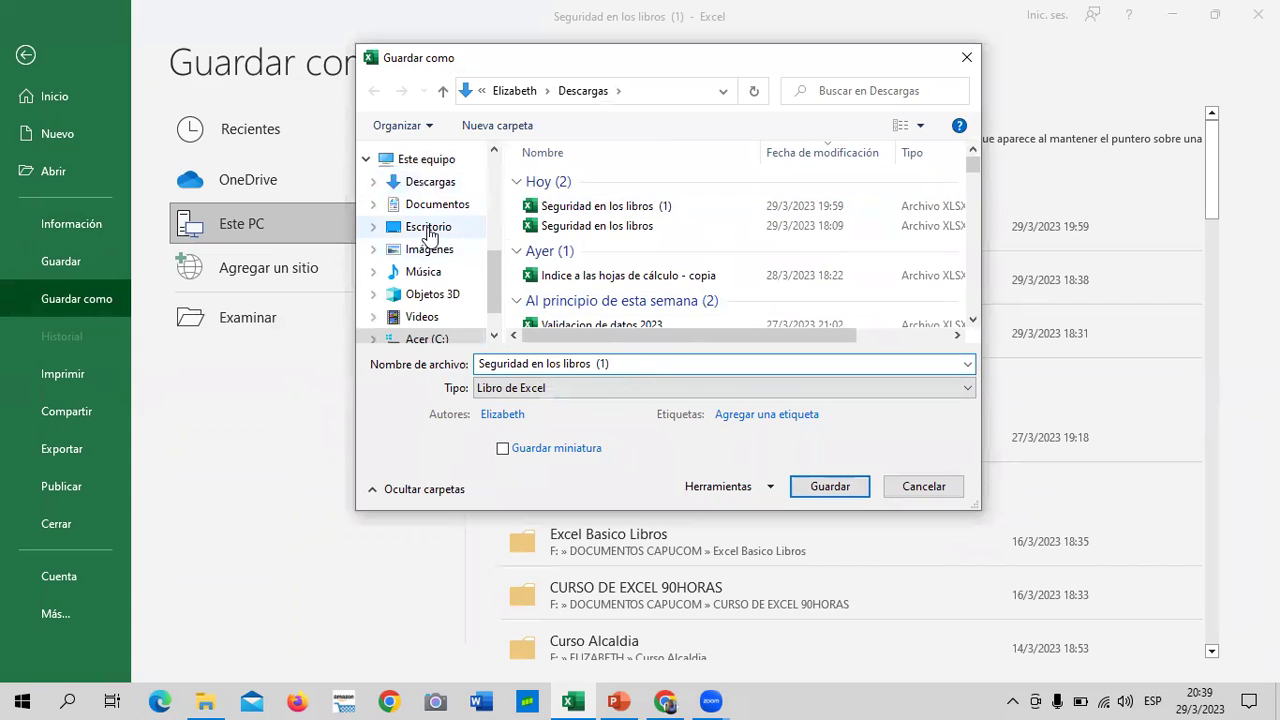
pyautogui.click(428, 228)
pyautogui.click(648, 368)
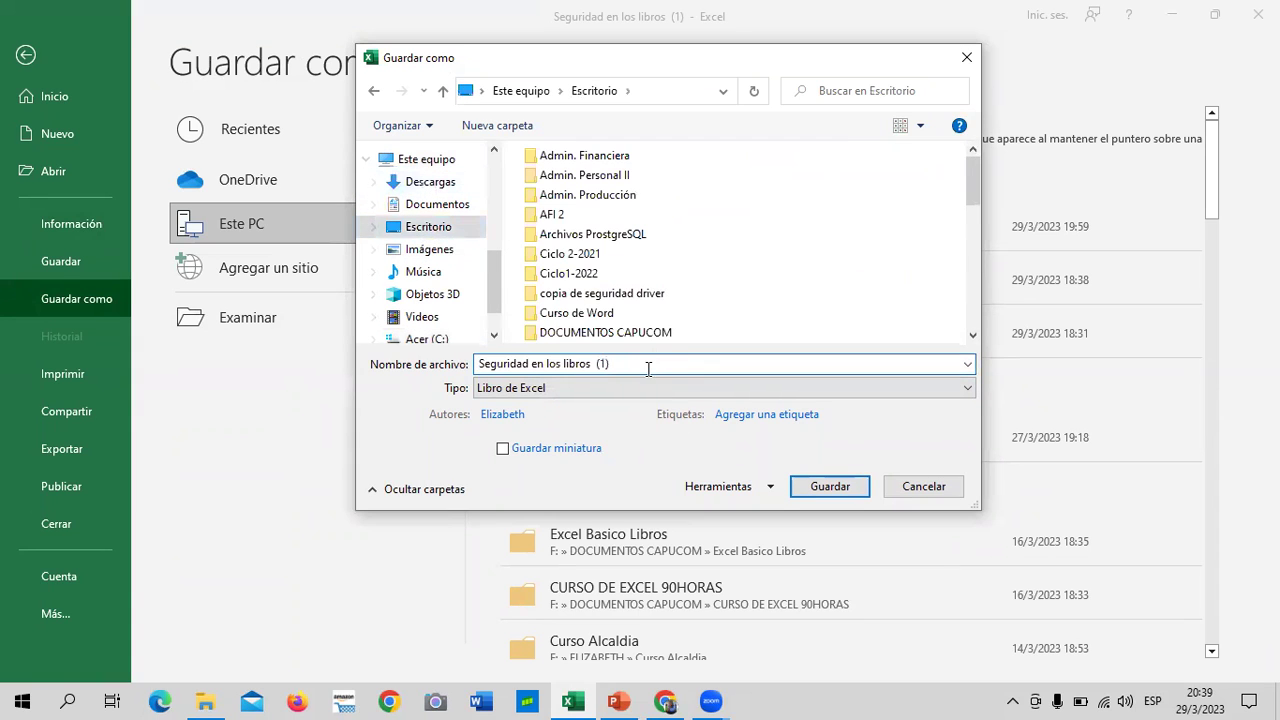
pyautogui.press('BackSpace')
pyautogui.press('BackSpace')
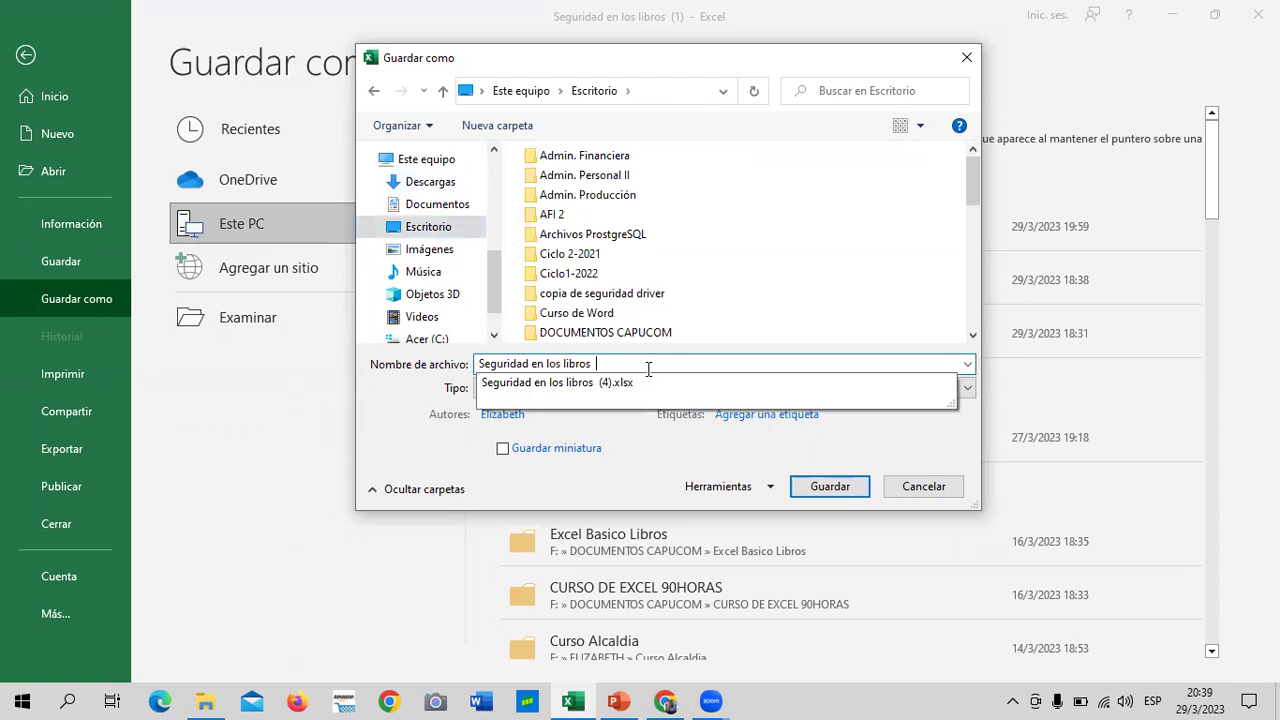
pyautogui.write('2023')
pyautogui.press('BackSpace')
pyautogui.press('BackSpace')
pyautogui.press('BackSpace')
pyautogui.press('BackSpace')
pyautogui.write('HOY')
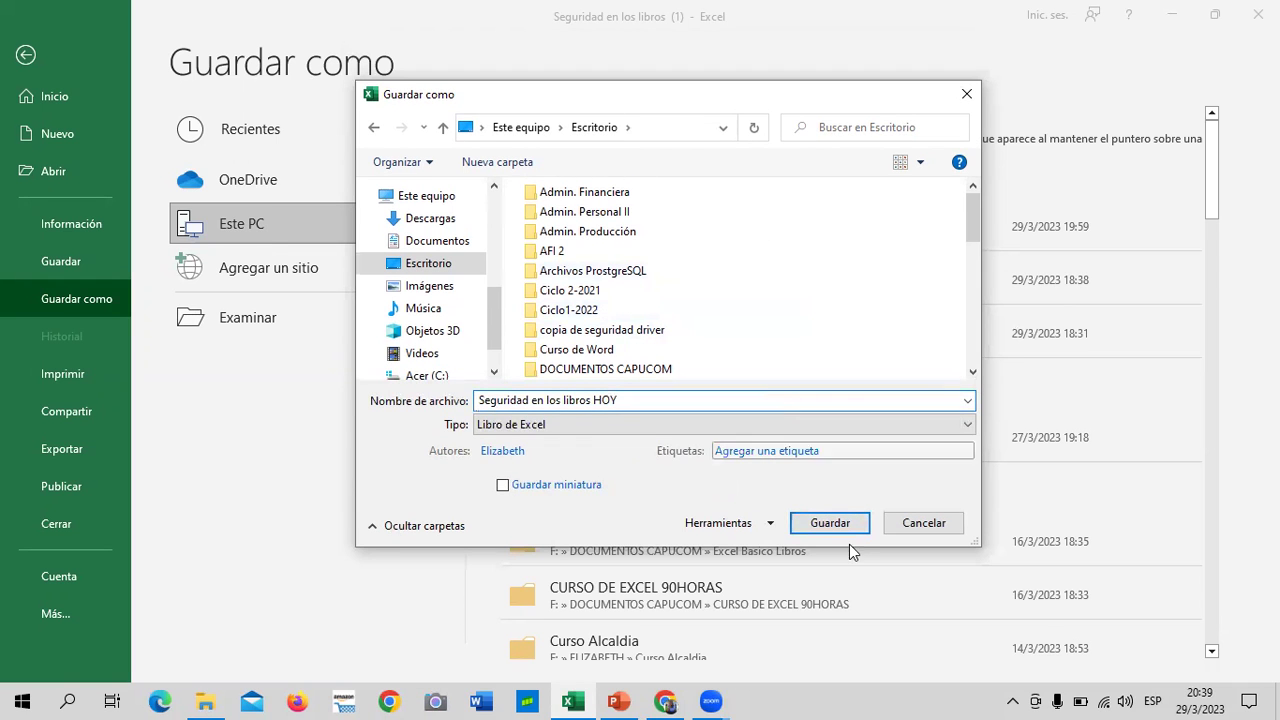
pyautogui.click(830, 523)
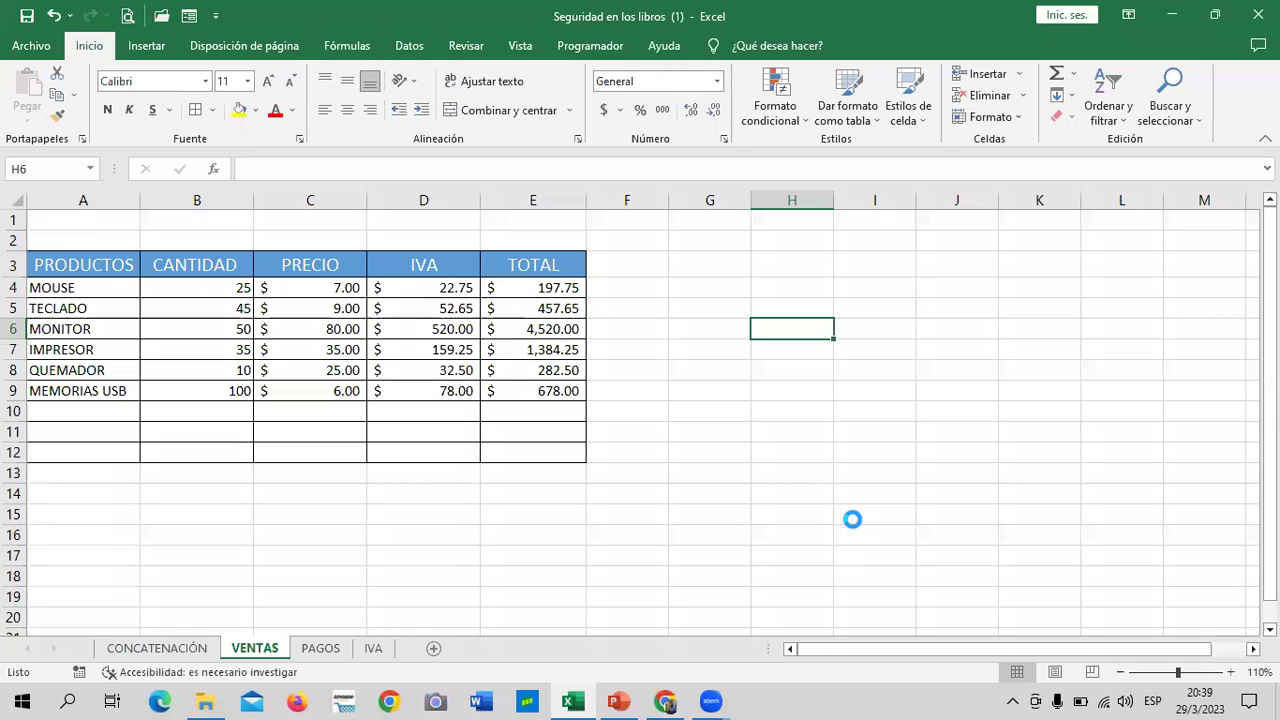
# - Close Excel, minimize Chrome and PowerPoint, and open 'Seguridad en los libros HOY' from the desktop
pyautogui.click(1256, 15)
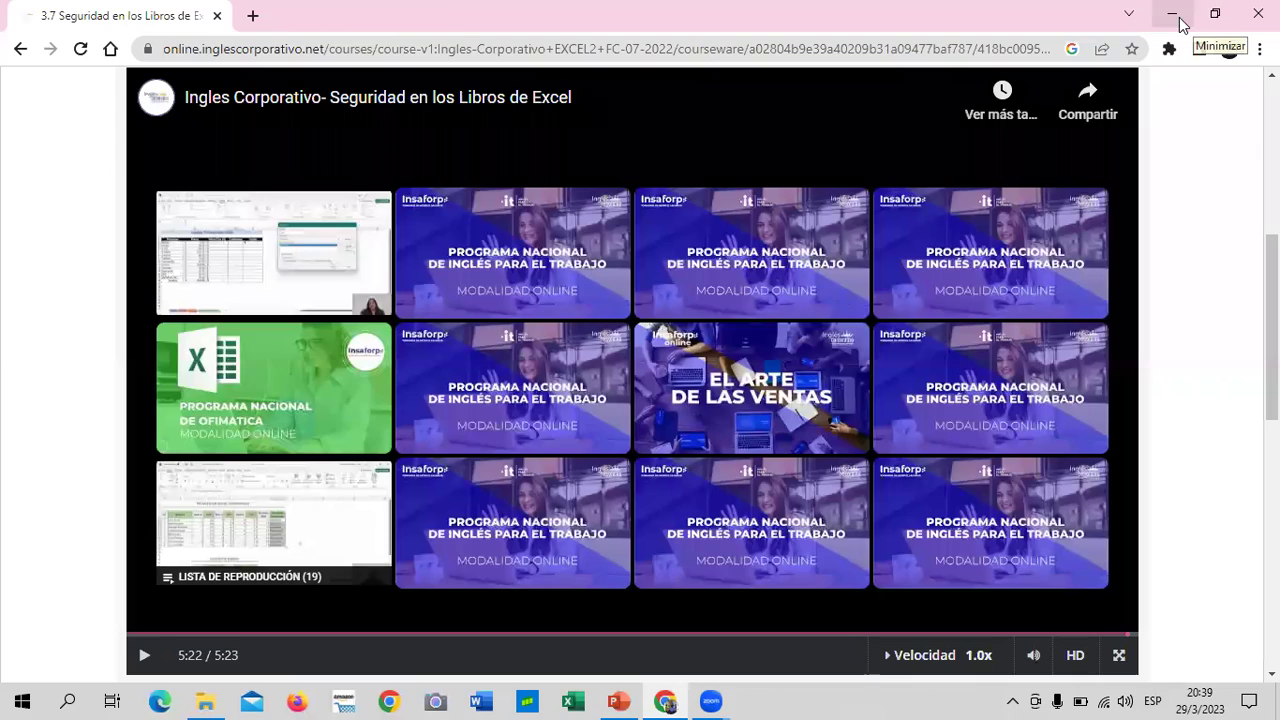
pyautogui.click(1177, 16)
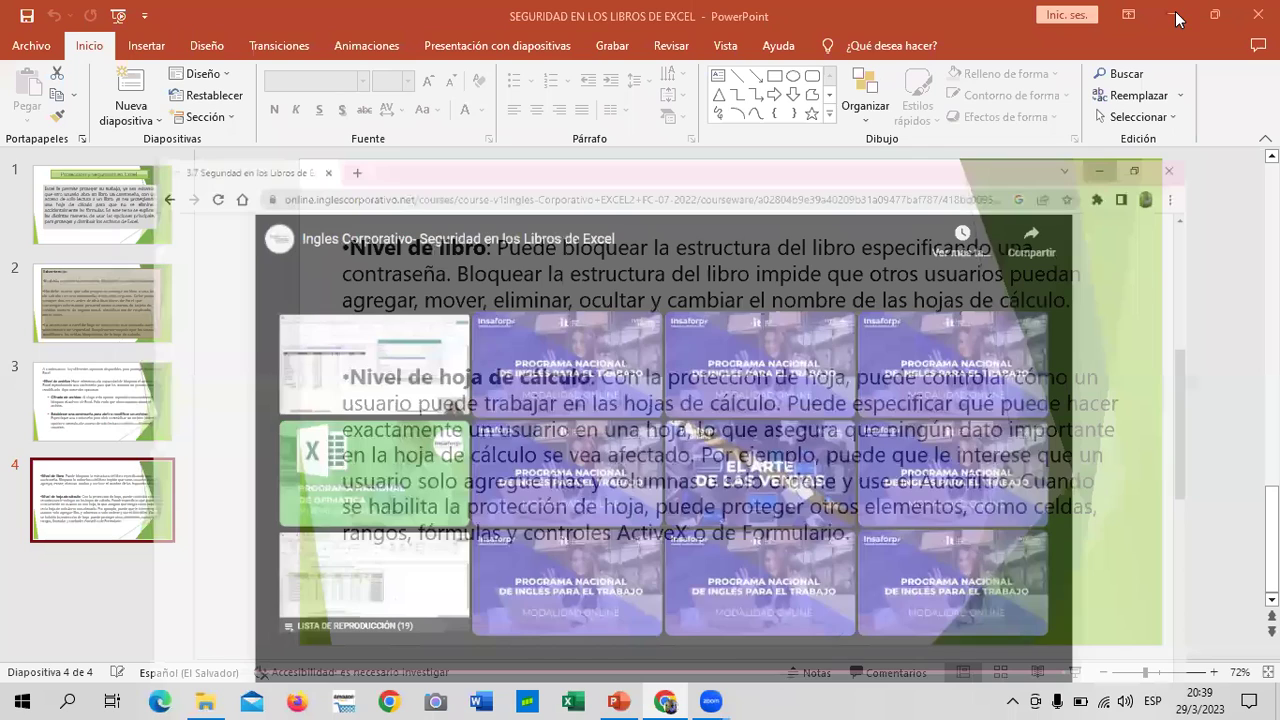
pyautogui.click(1175, 15)
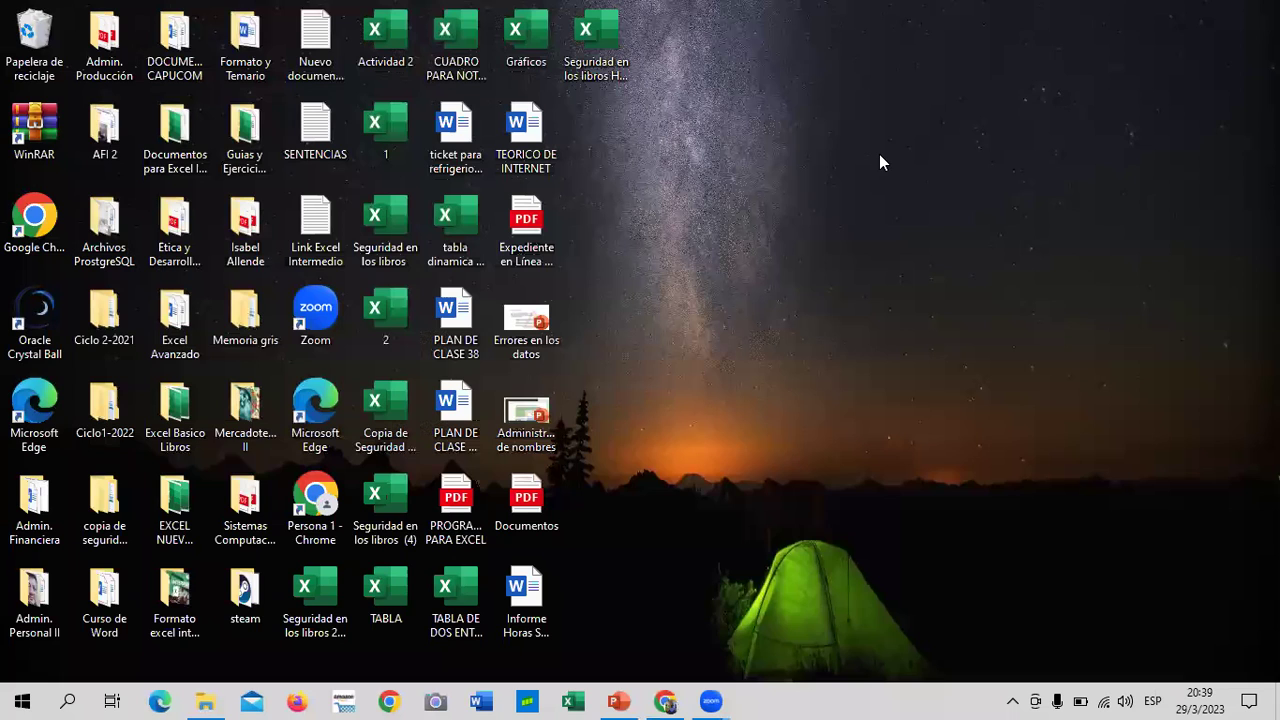
pyautogui.click(607, 52)
pyautogui.doubleClick(607, 52)
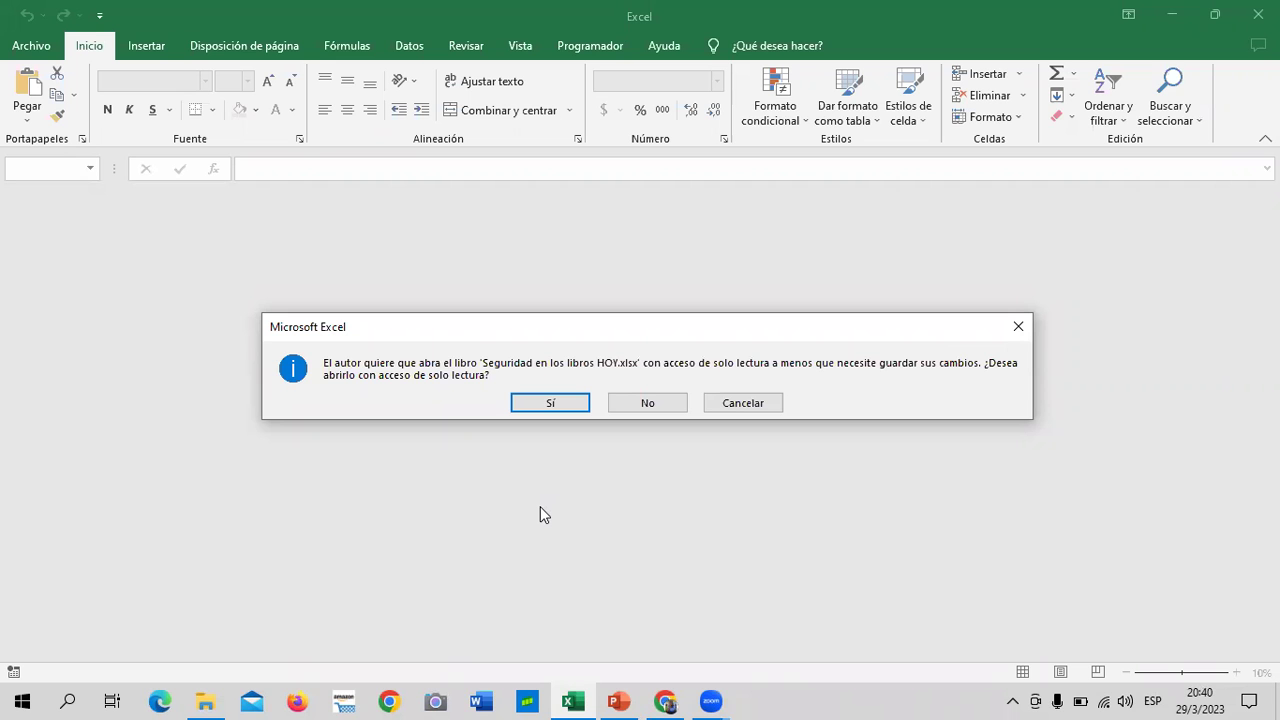
# - Open the workbook read-only and dismiss the Office licence warnings
pyautogui.click(557, 404)
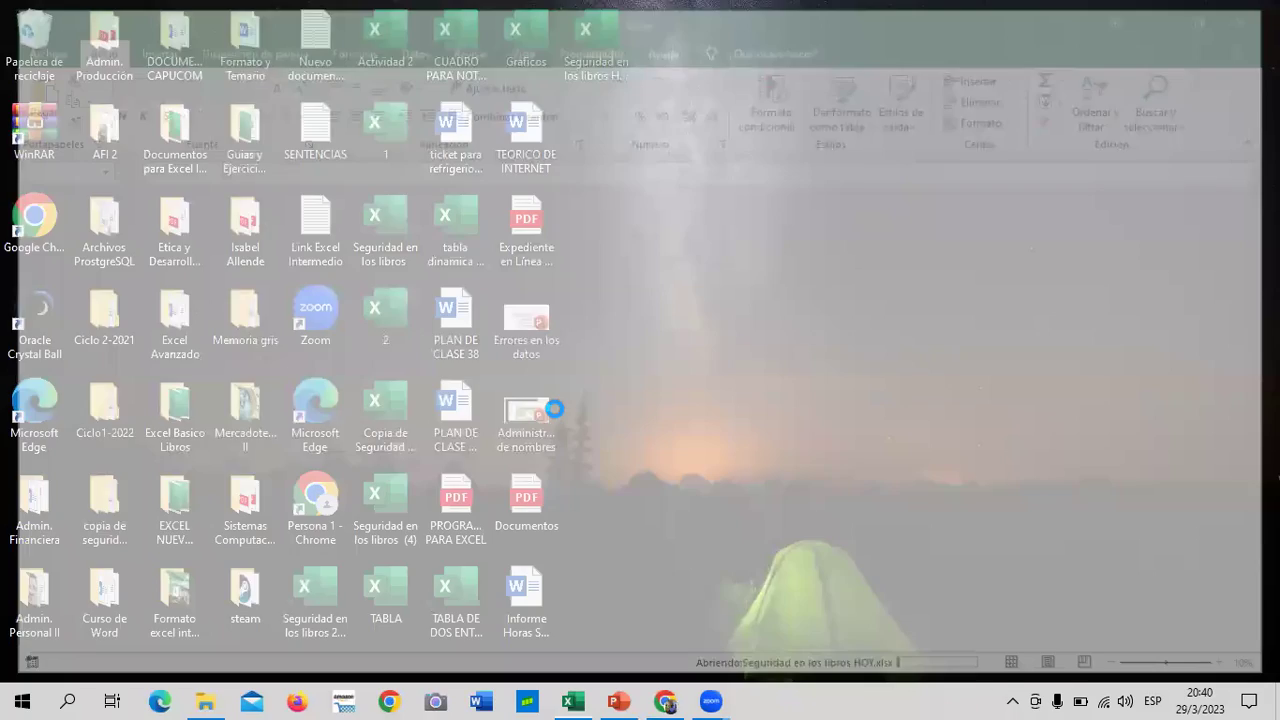
pyautogui.click(767, 410)
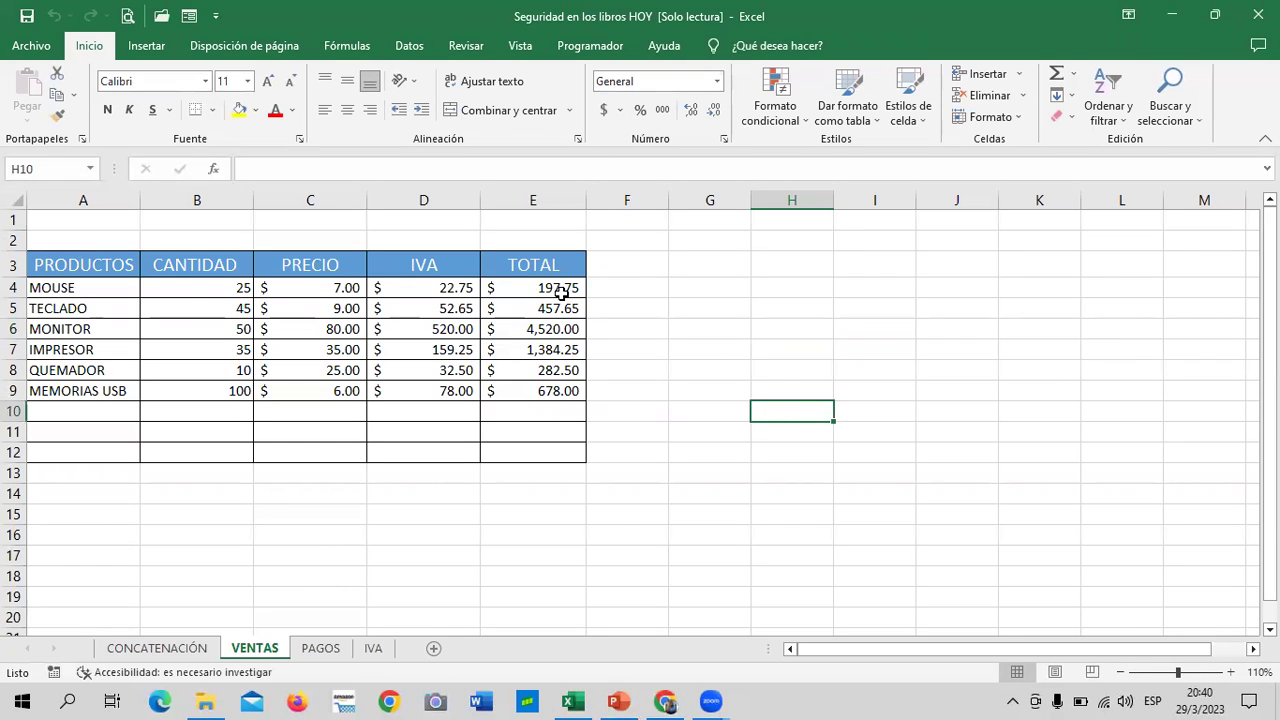
pyautogui.click(600, 262)
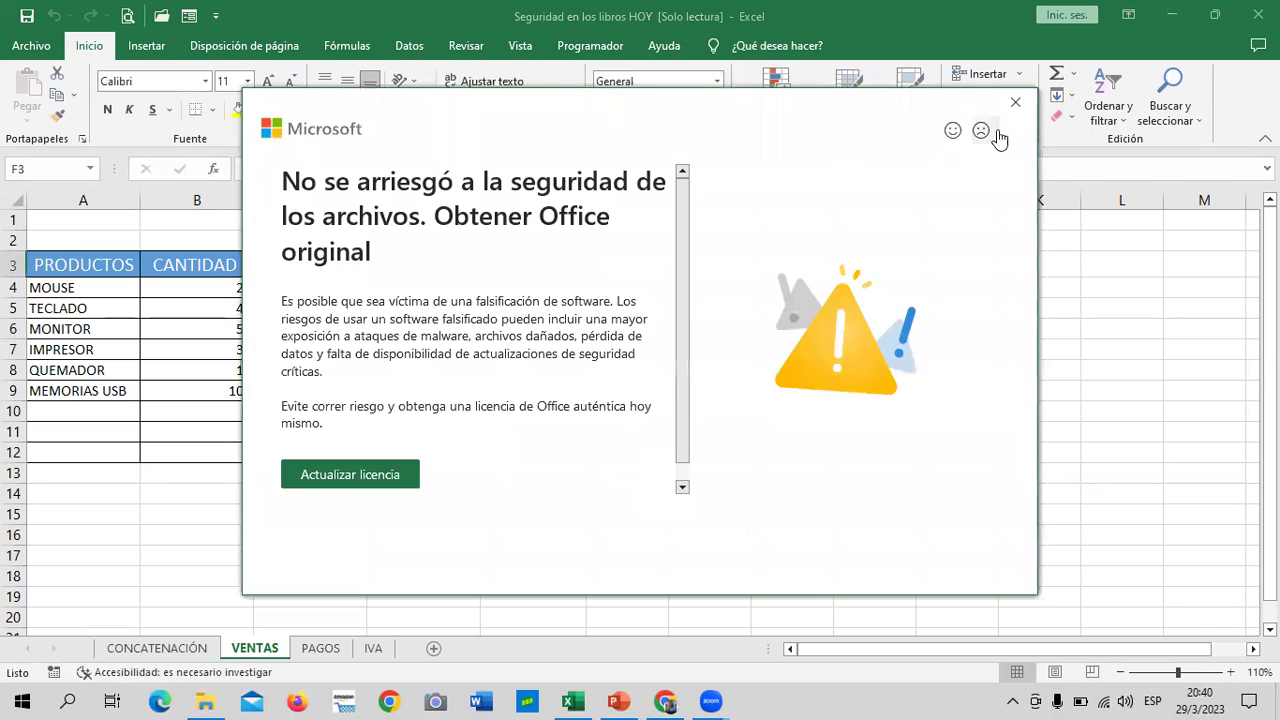
pyautogui.click(1012, 101)
pyautogui.click(640, 272)
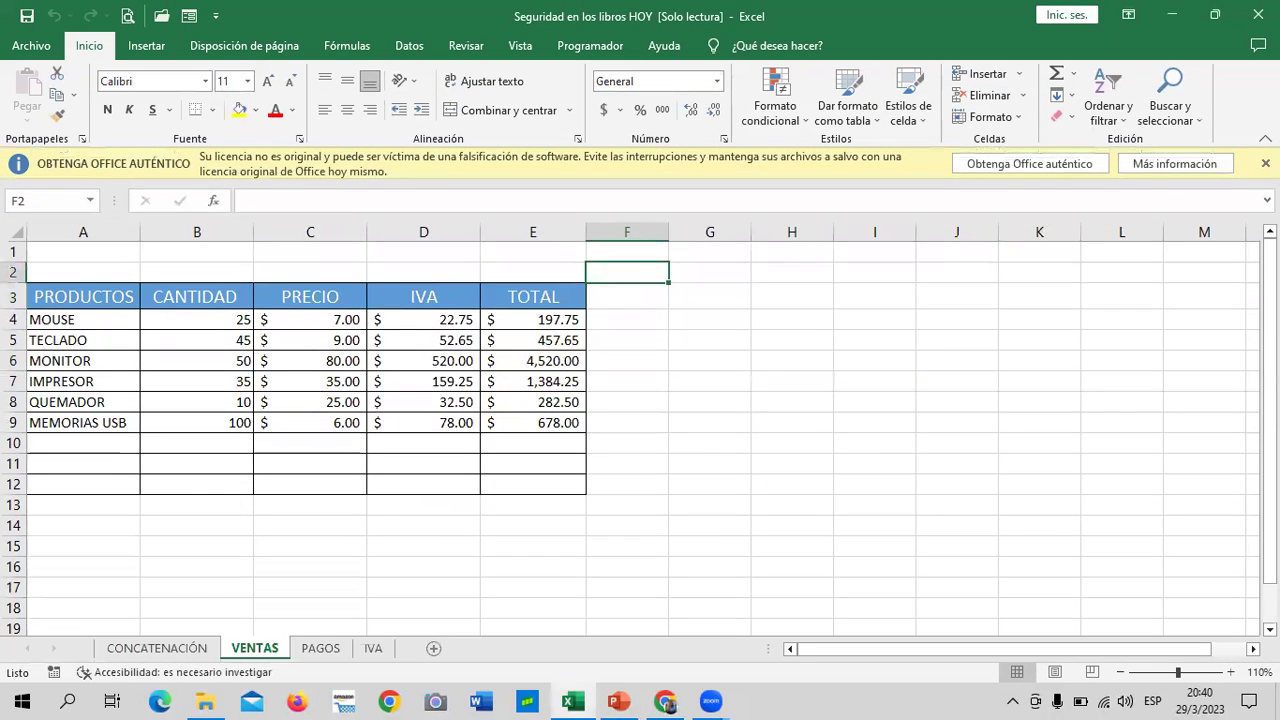
# - Give cells F3:F12 all borders, then show the CONCATENACIÓN sheet
pyautogui.moveTo(628, 264); pyautogui.dragTo(611, 449)
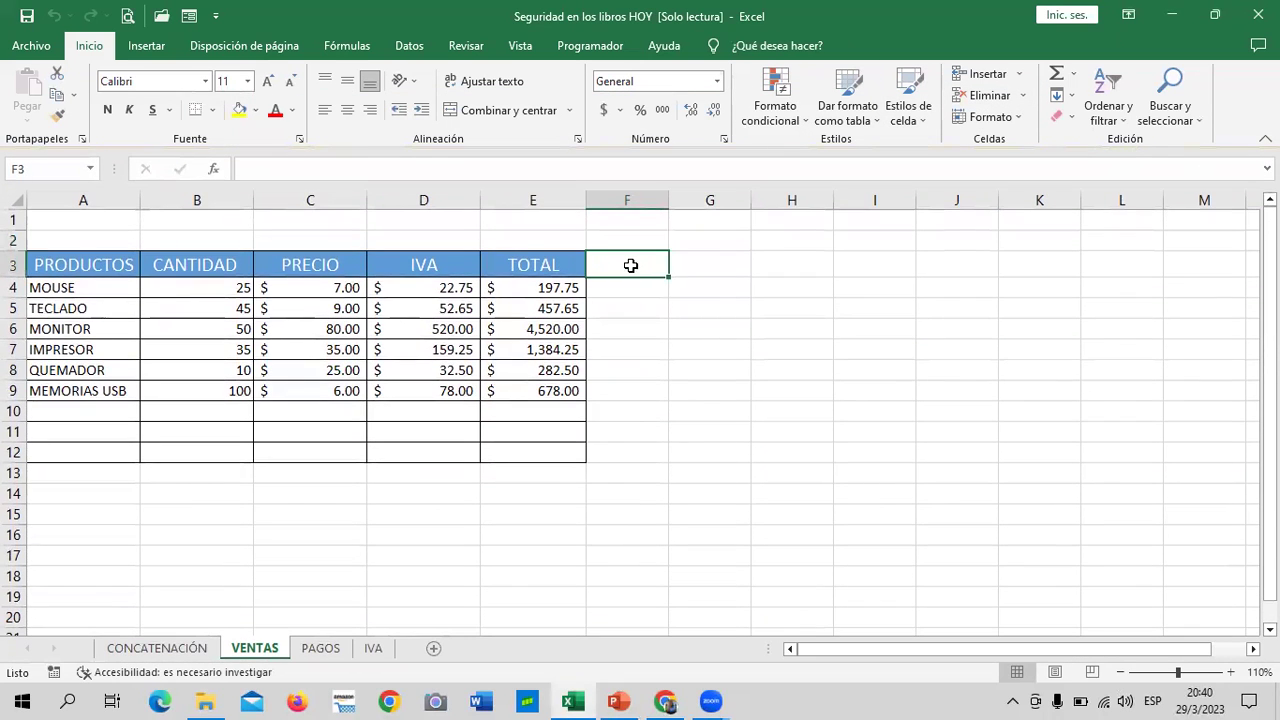
pyautogui.click(212, 110)
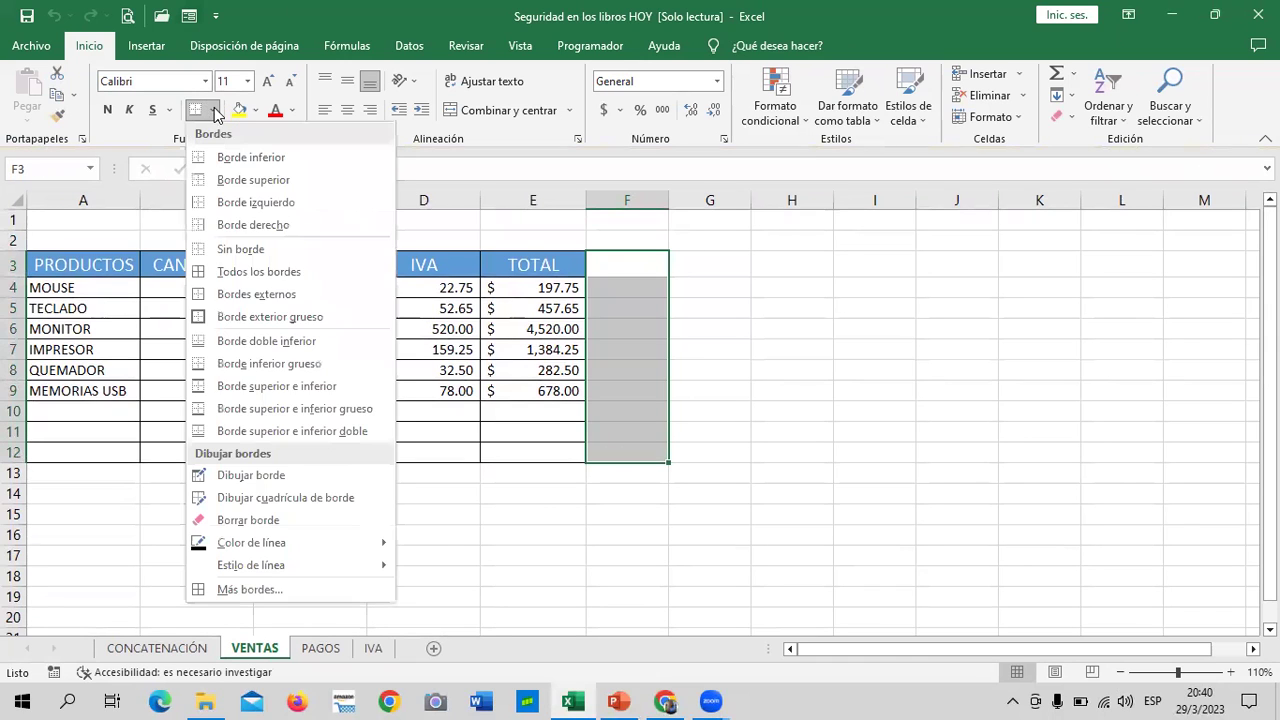
pyautogui.click(270, 272)
pyautogui.click(825, 351)
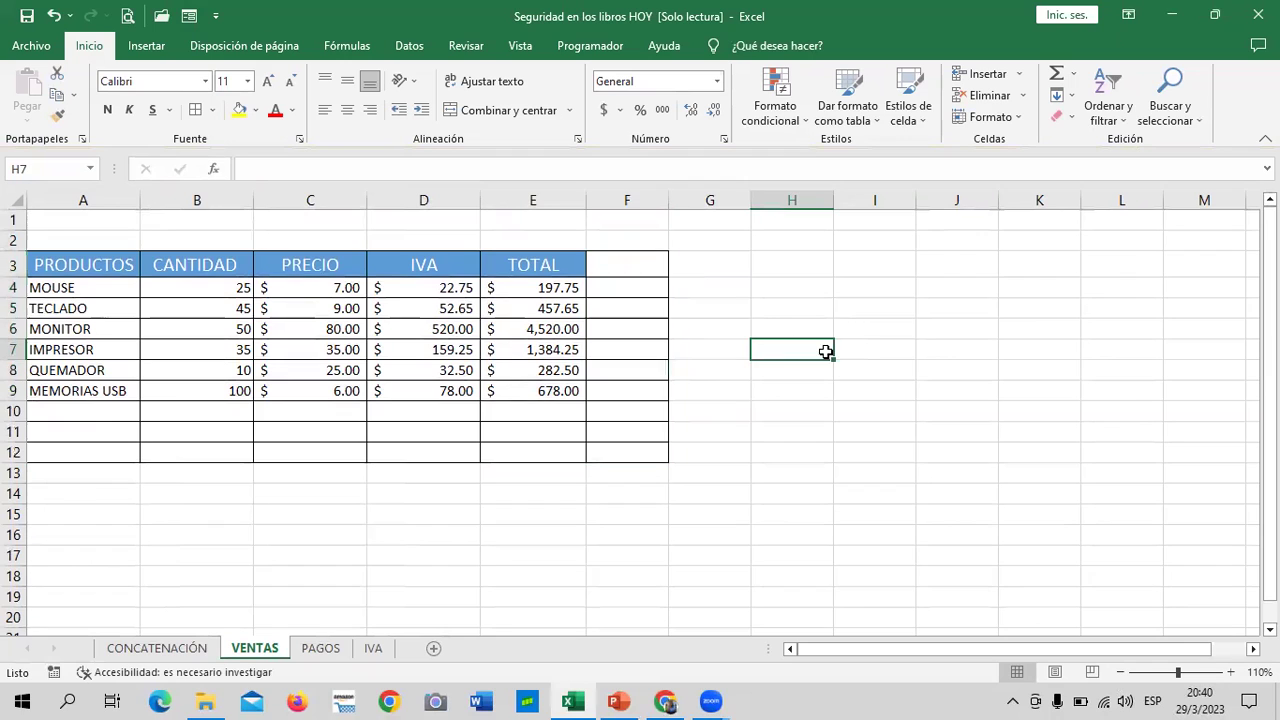
pyautogui.click(620, 262)
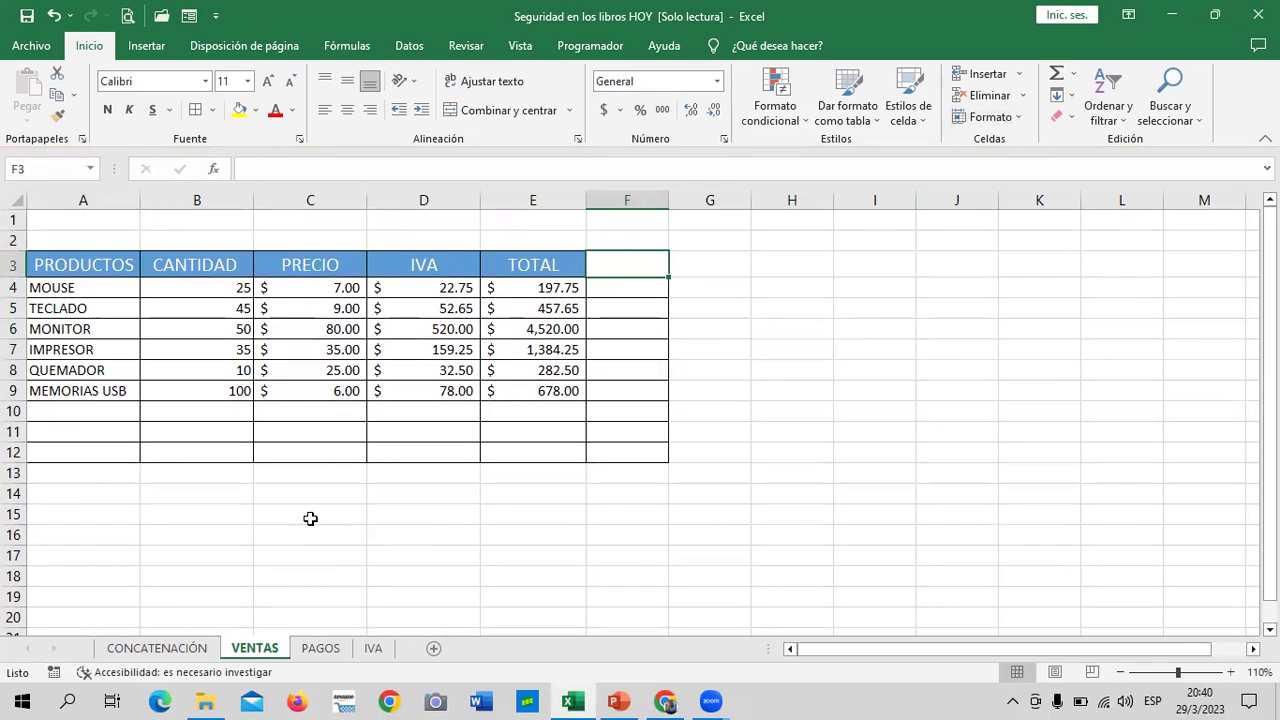
pyautogui.click(166, 650)
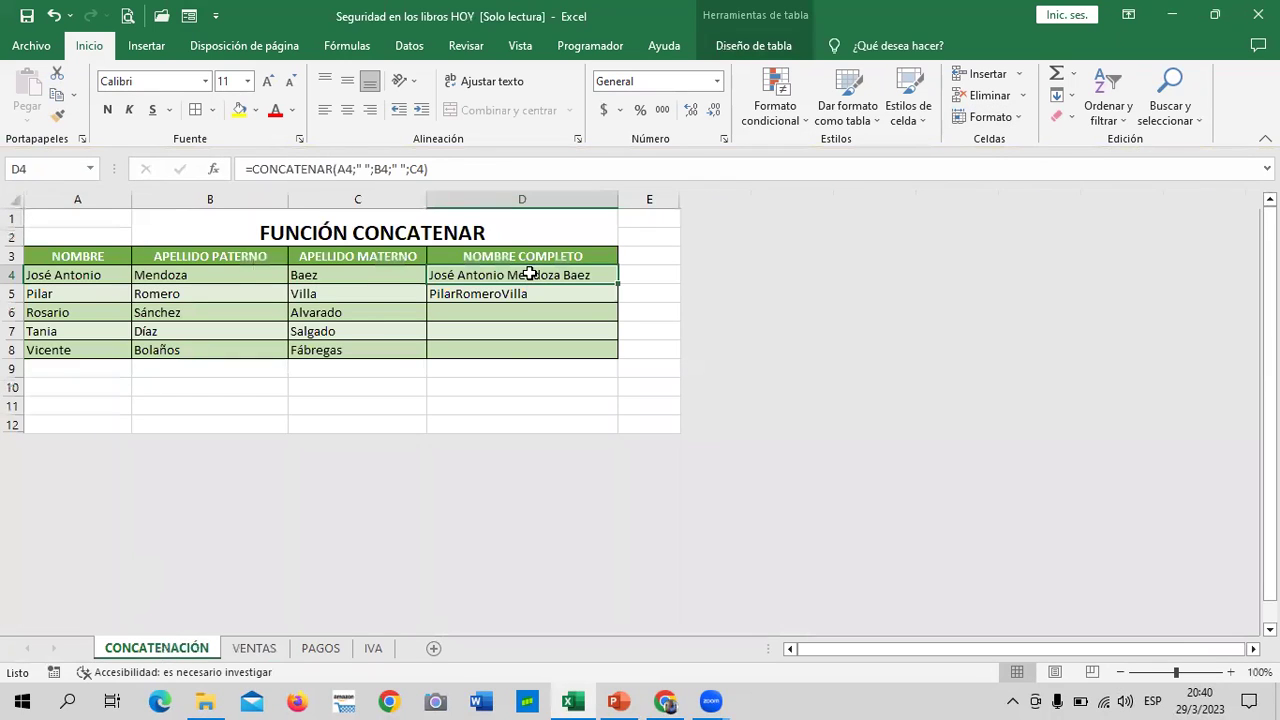
# - Cancel the accidental move into D5 and fill D4's spaced full-name formula down to D8
pyautogui.moveTo(529, 274); pyautogui.dragTo(509, 294)
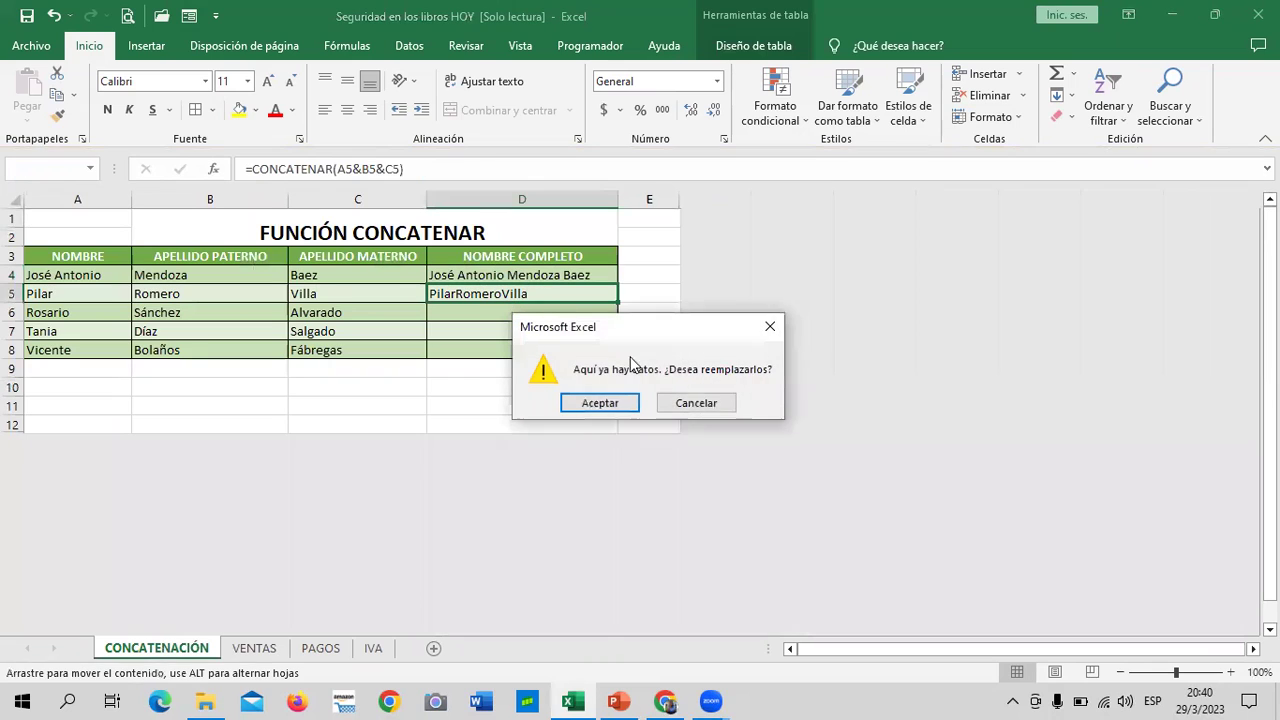
pyautogui.click(686, 408)
pyautogui.click(582, 297)
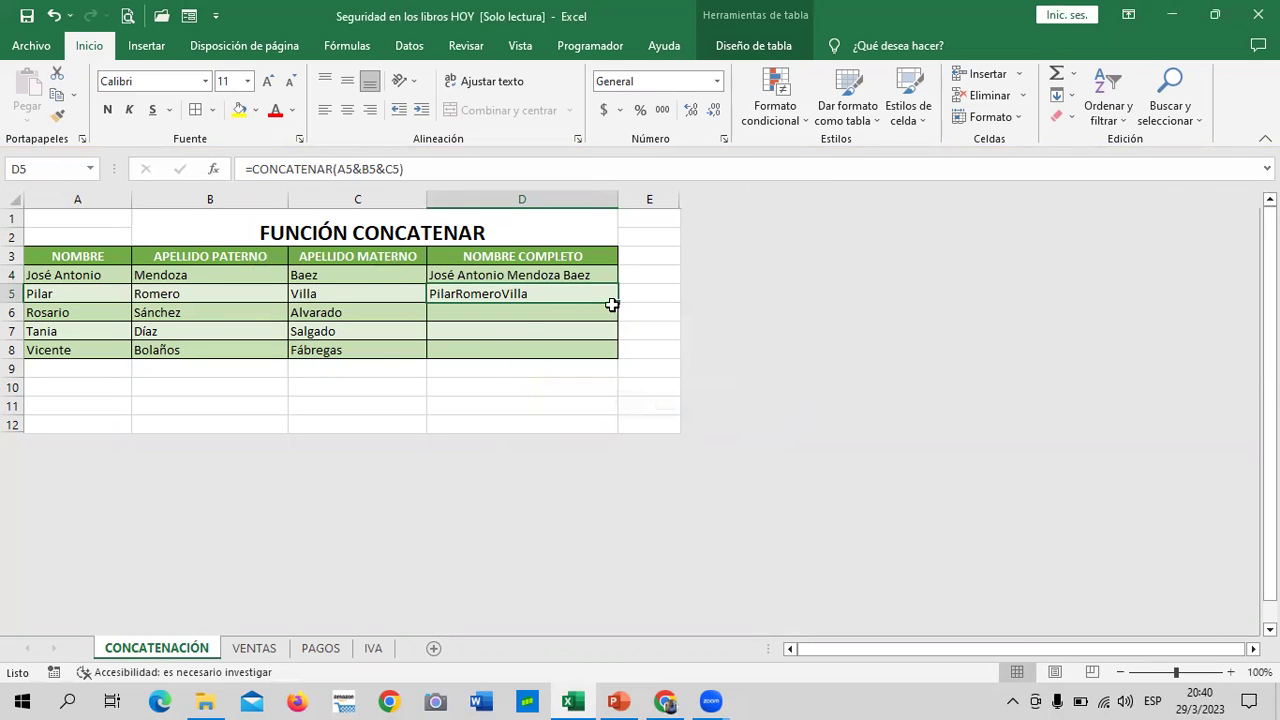
pyautogui.click(586, 272)
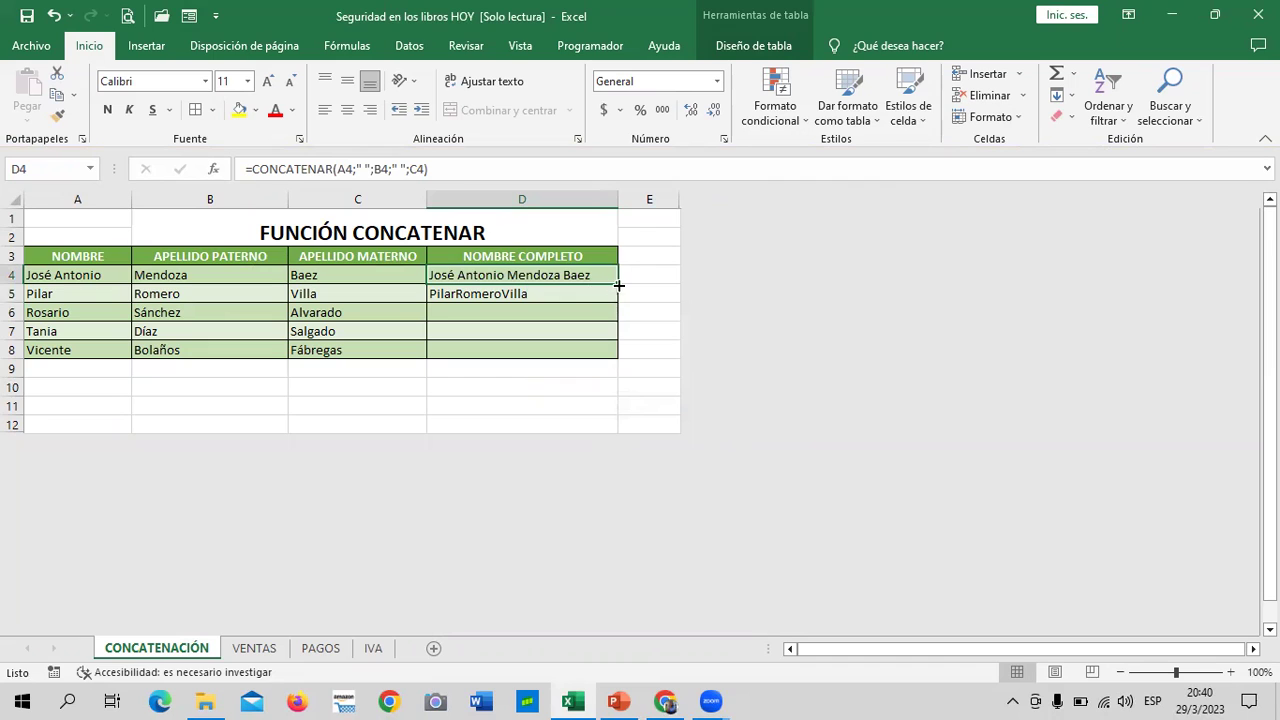
pyautogui.moveTo(618, 286); pyautogui.dragTo(620, 357)
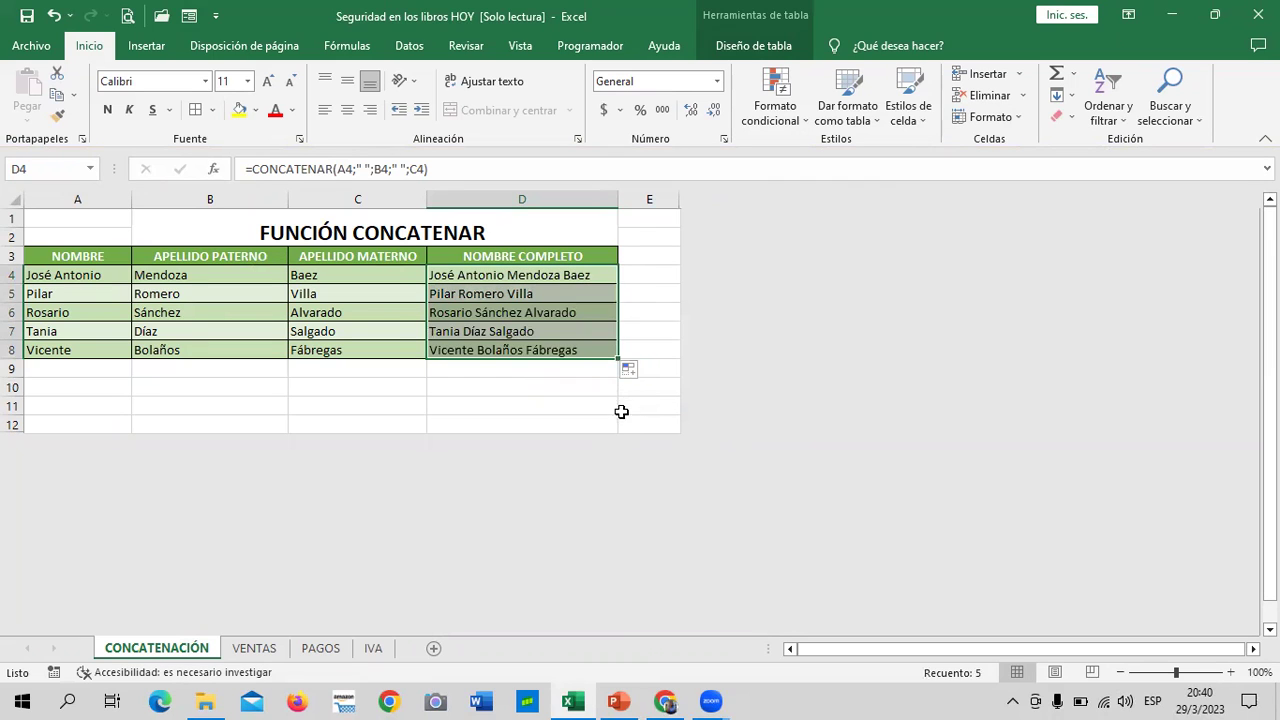
pyautogui.click(560, 405)
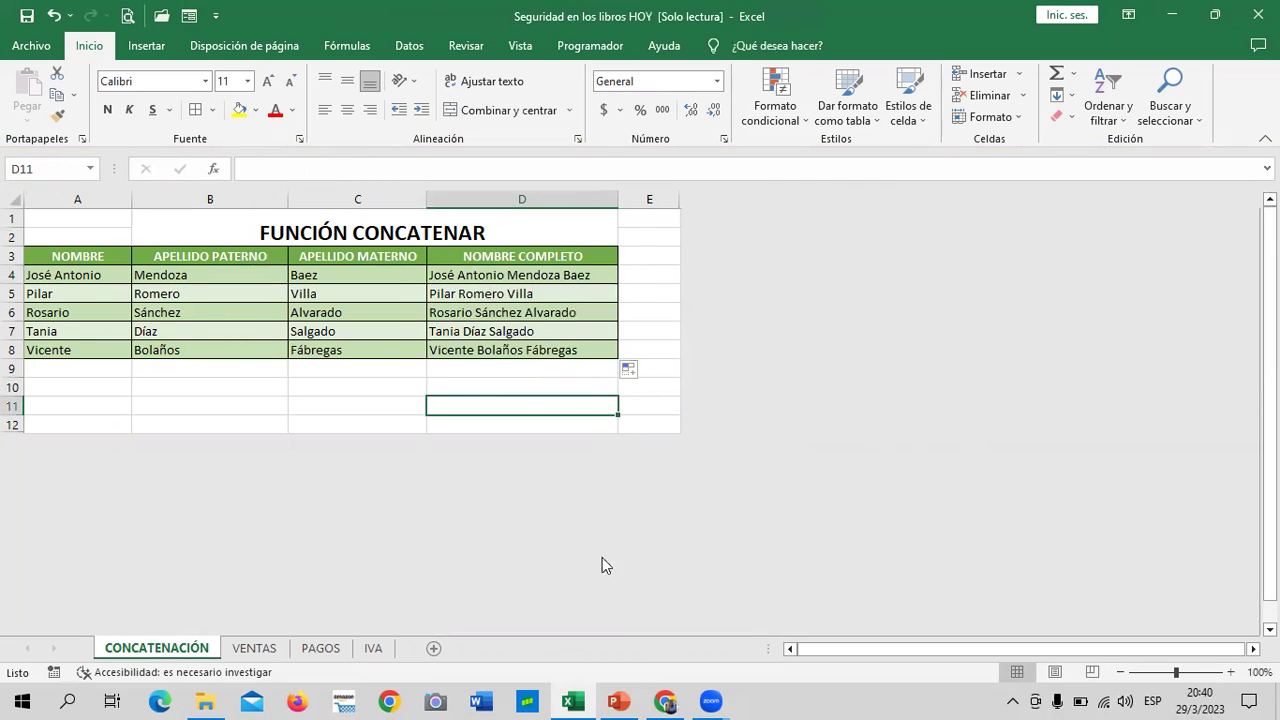
# - Close the workbook, saving the changes as 'Copia de Seguridad en los libros HOY'
pyautogui.click(1258, 14)
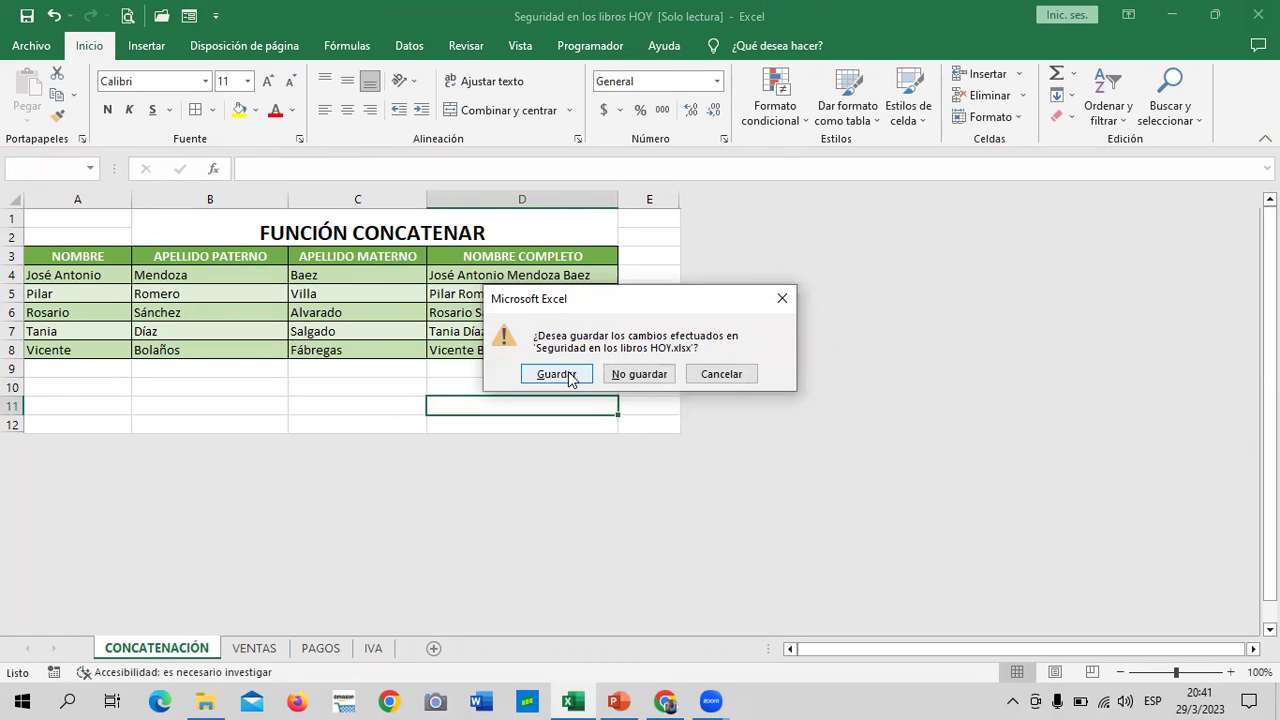
pyautogui.click(568, 375)
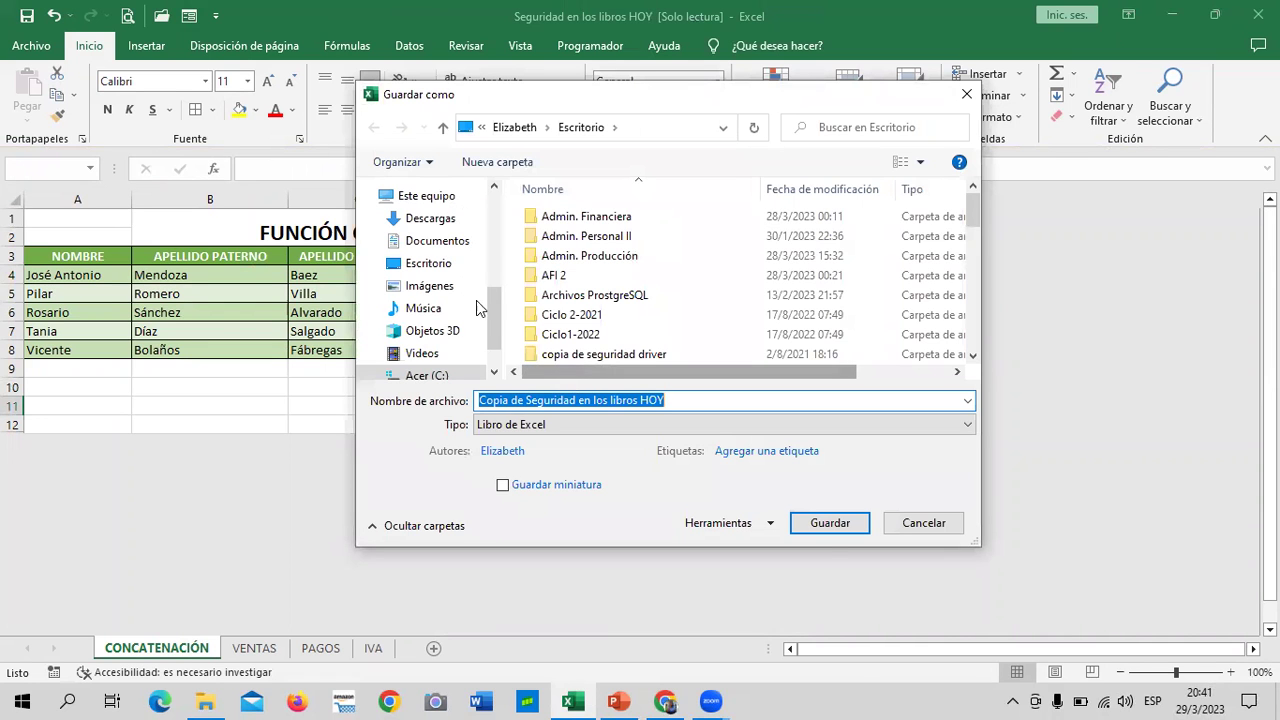
pyautogui.click(829, 522)
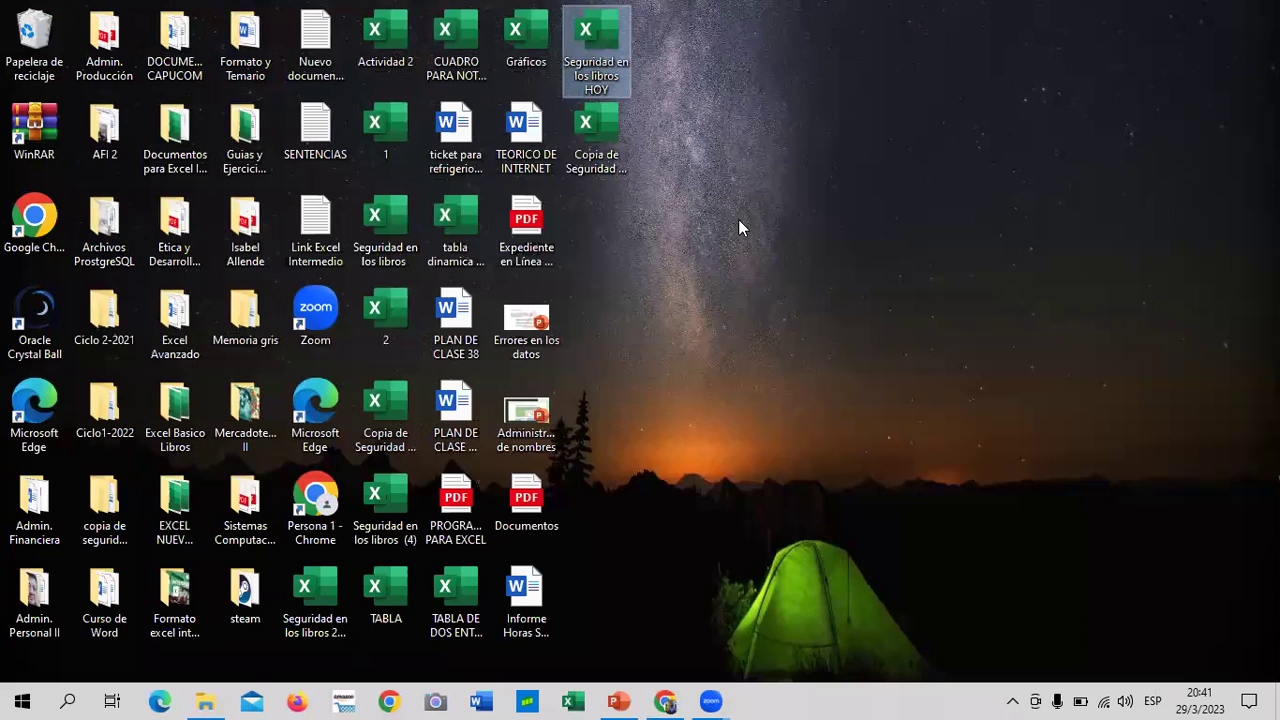
# - Reopen 'Seguridad en los libros HOY' from the desktop as read-only
pyautogui.doubleClick(606, 34)
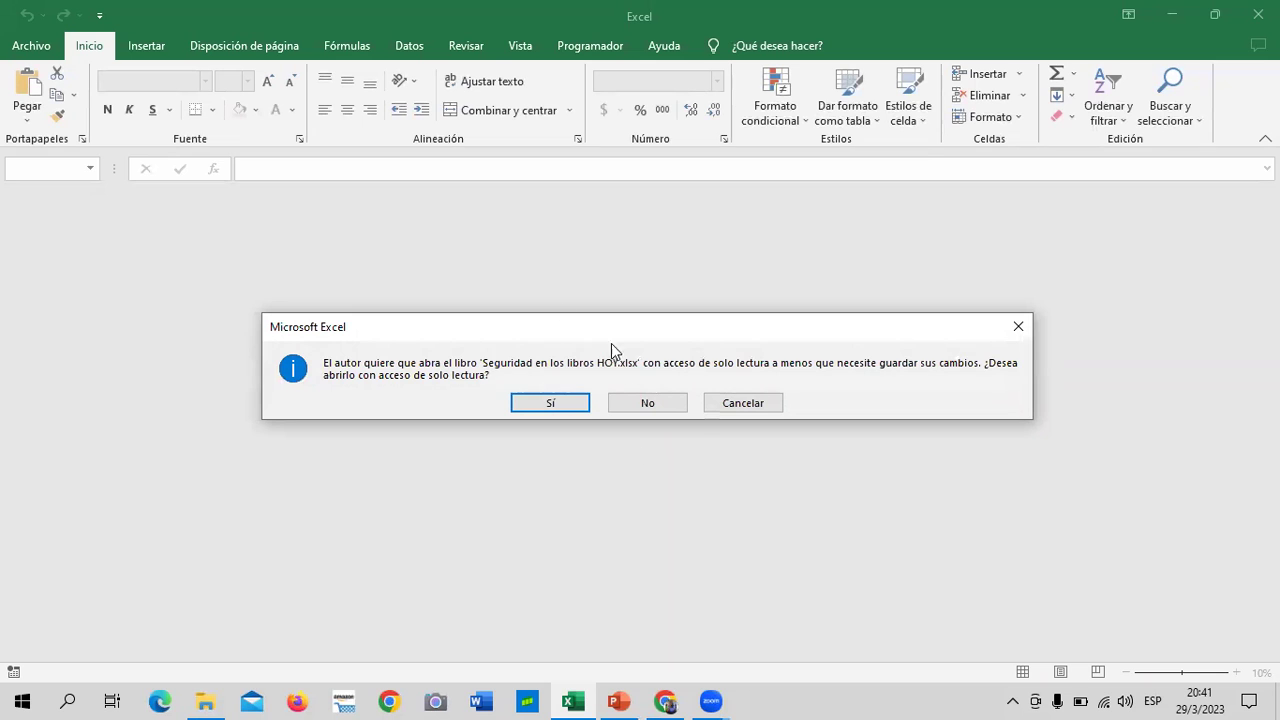
pyautogui.click(556, 400)
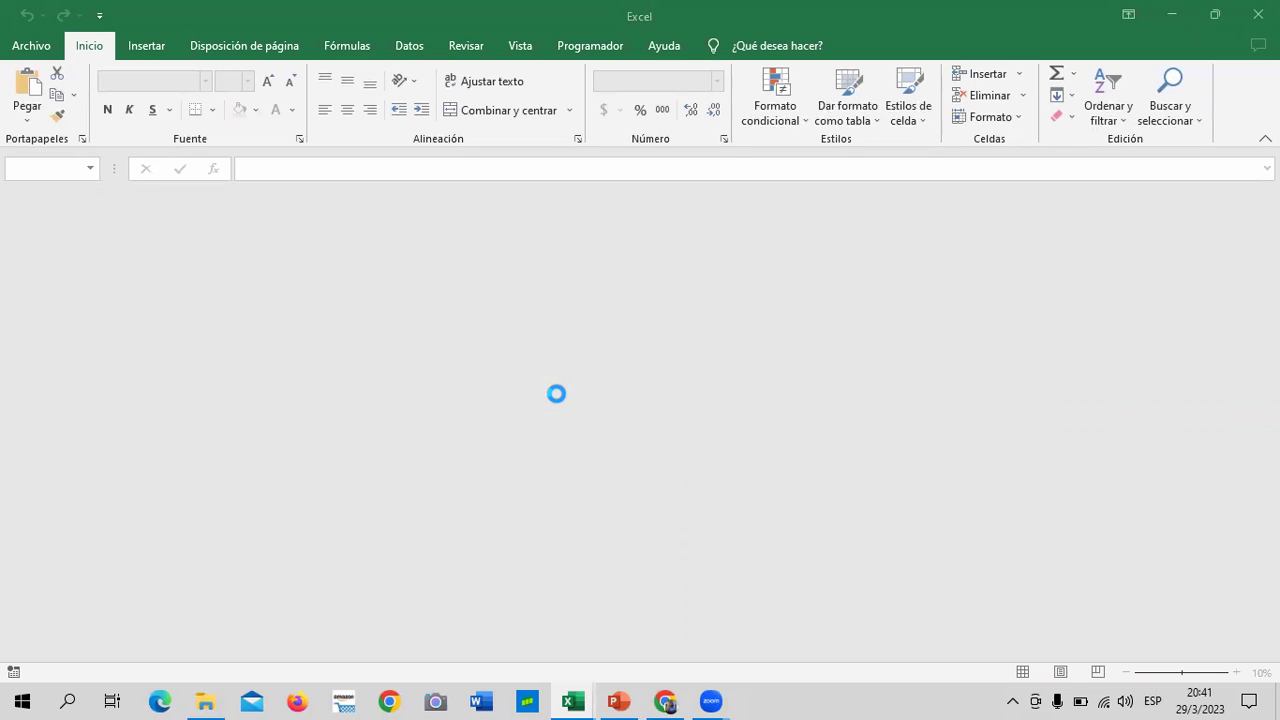
pyautogui.click(640, 266)
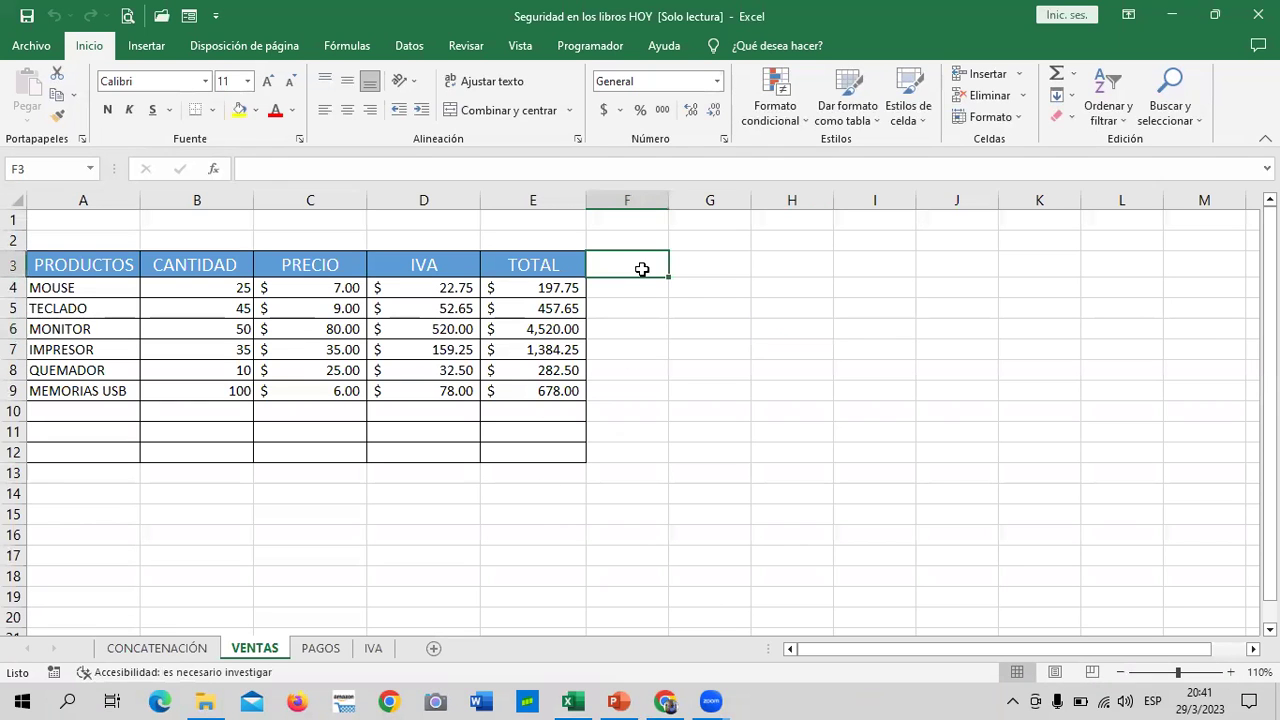
# - Check the unbordered cells F3:F13 beside the VENTAS table, then show the CONCATENACIÓN sheet
pyautogui.click(648, 352)
pyautogui.click(636, 471)
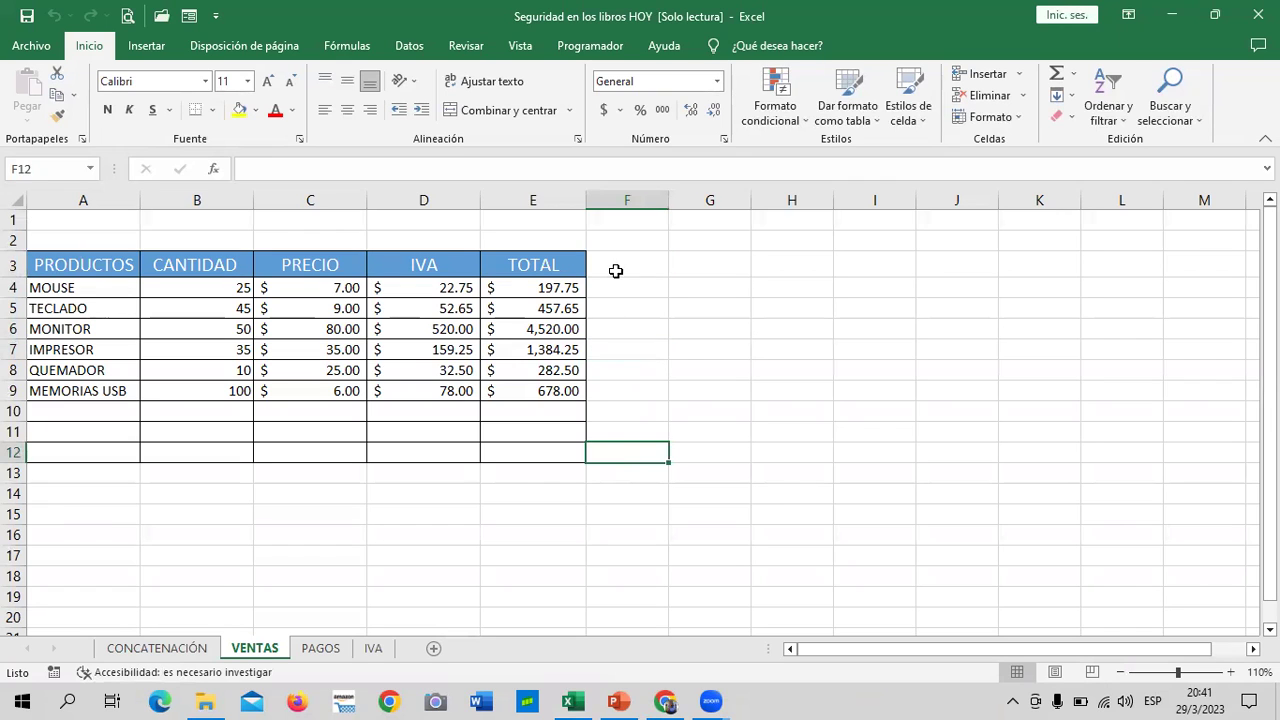
pyautogui.moveTo(620, 266); pyautogui.dragTo(634, 462)
pyautogui.click(780, 378)
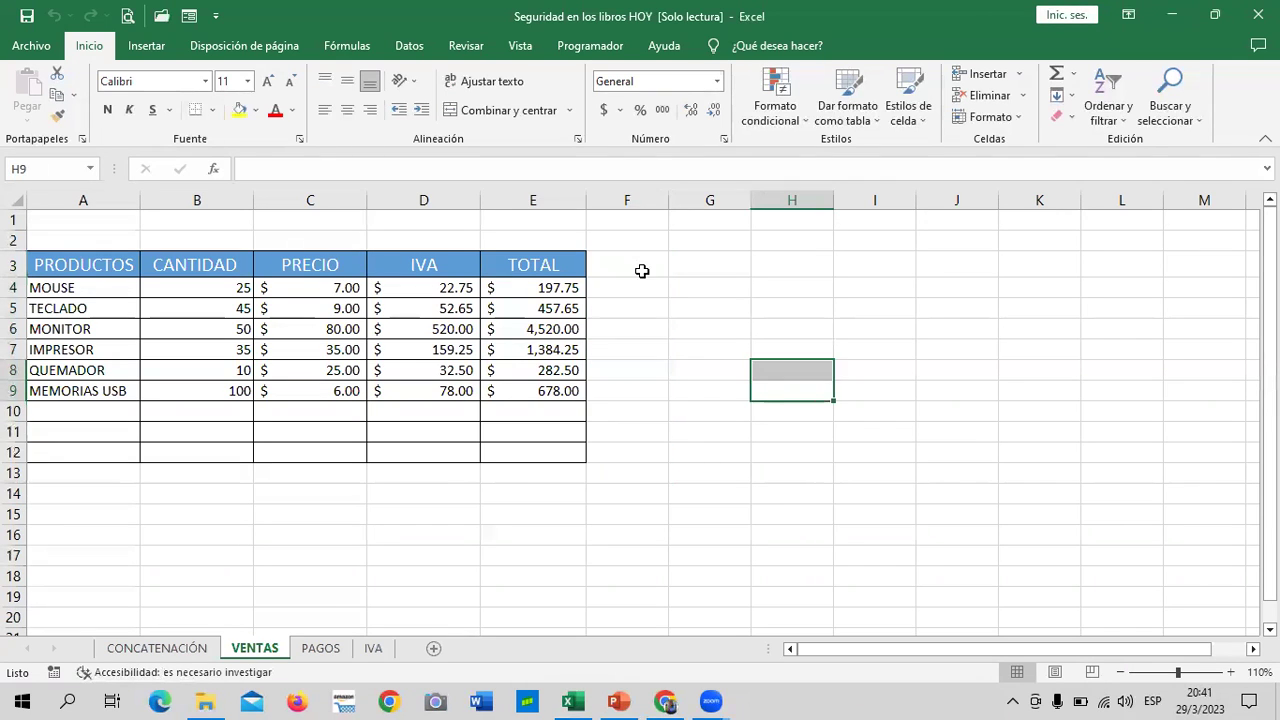
pyautogui.moveTo(642, 272); pyautogui.dragTo(626, 466)
pyautogui.click(766, 400)
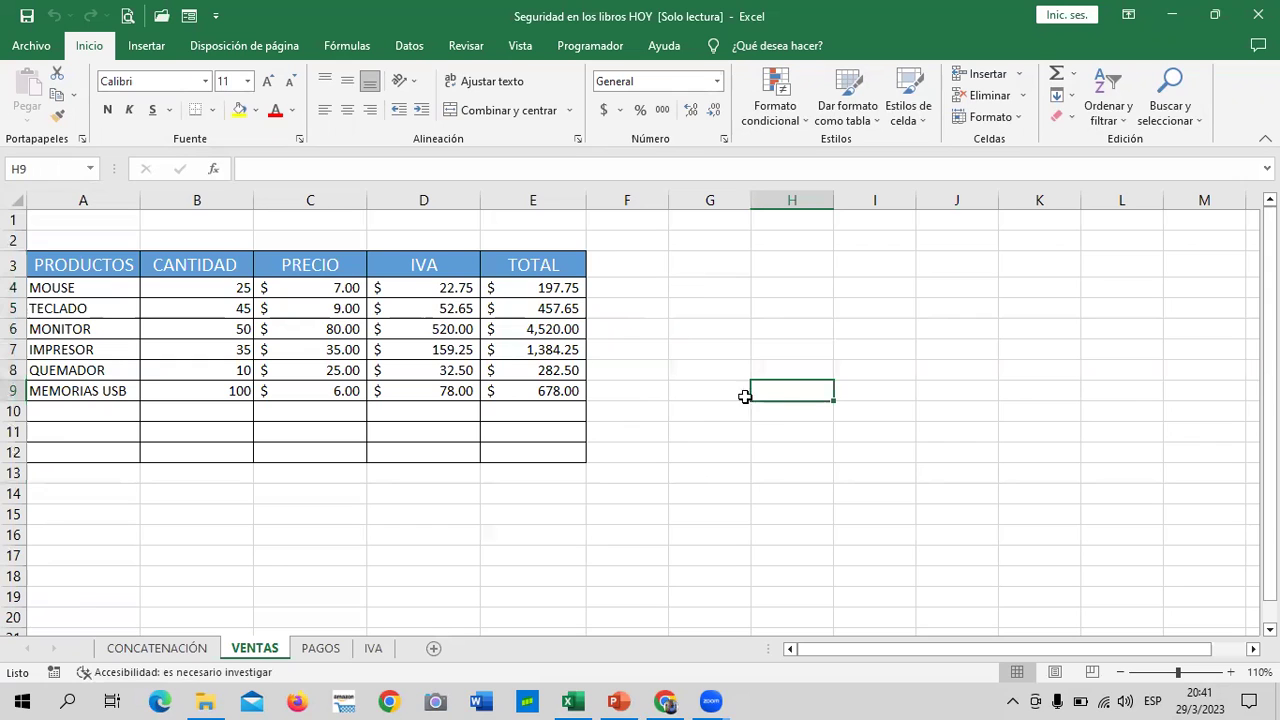
pyautogui.click(168, 652)
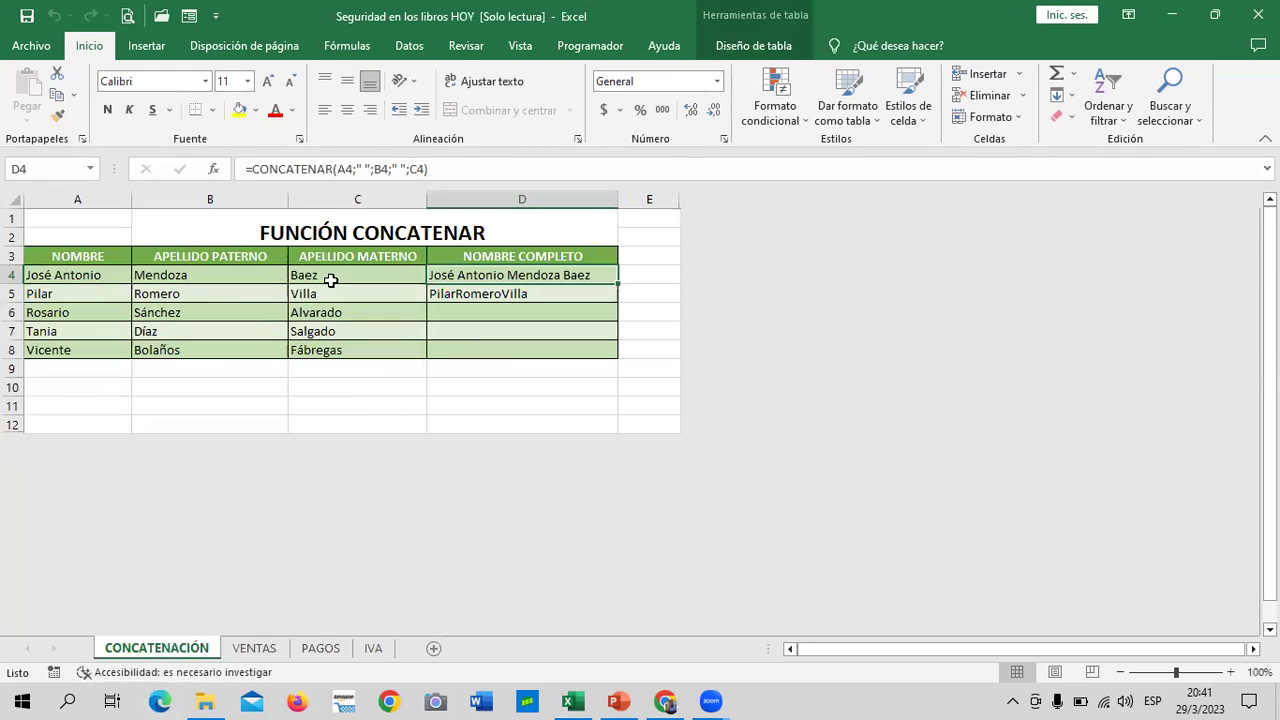
# - Fill D4's spaced full-name formula down to D8 and close the workbook
pyautogui.moveTo(614, 284); pyautogui.dragTo(612, 352)
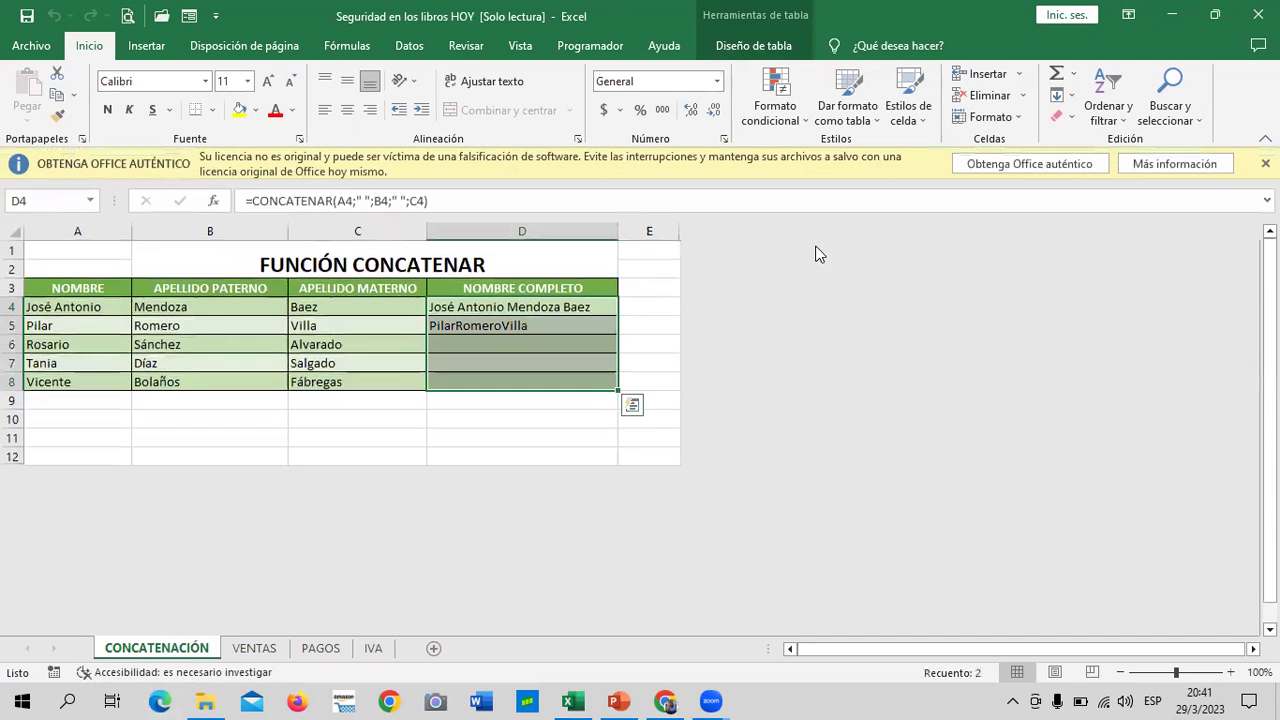
pyautogui.click(1265, 163)
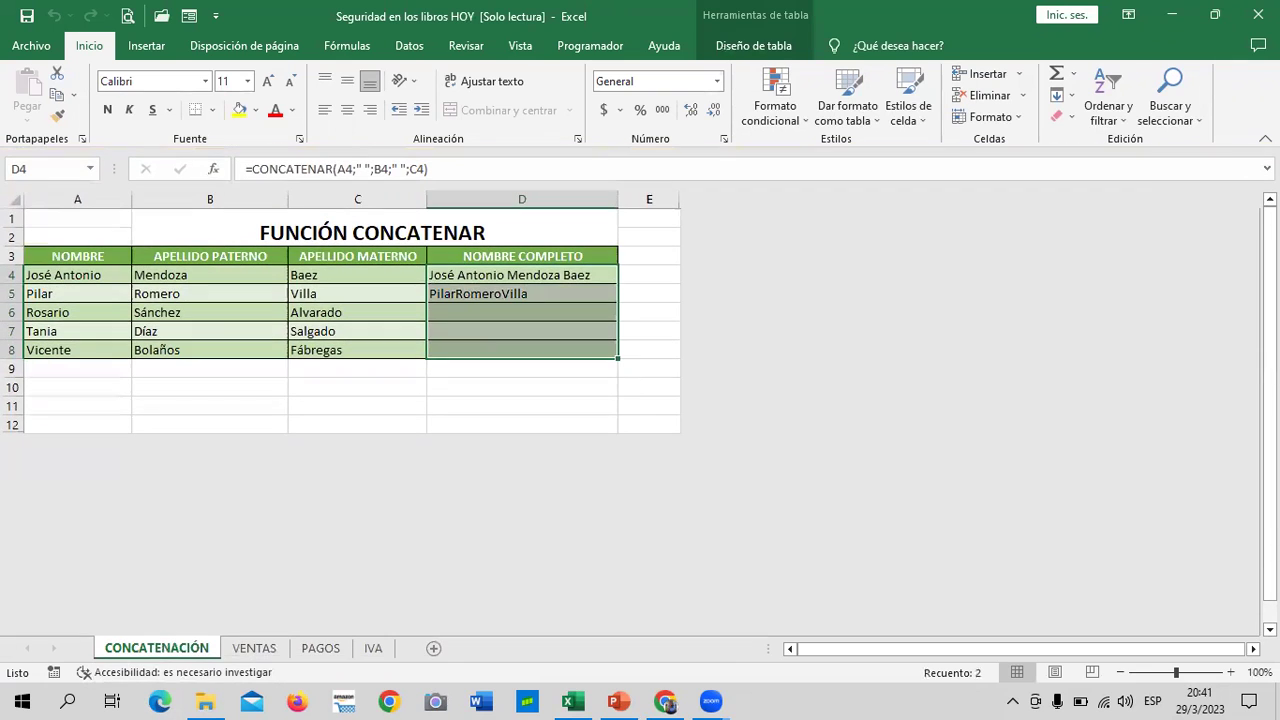
pyautogui.click(578, 280)
pyautogui.moveTo(617, 284); pyautogui.dragTo(626, 355)
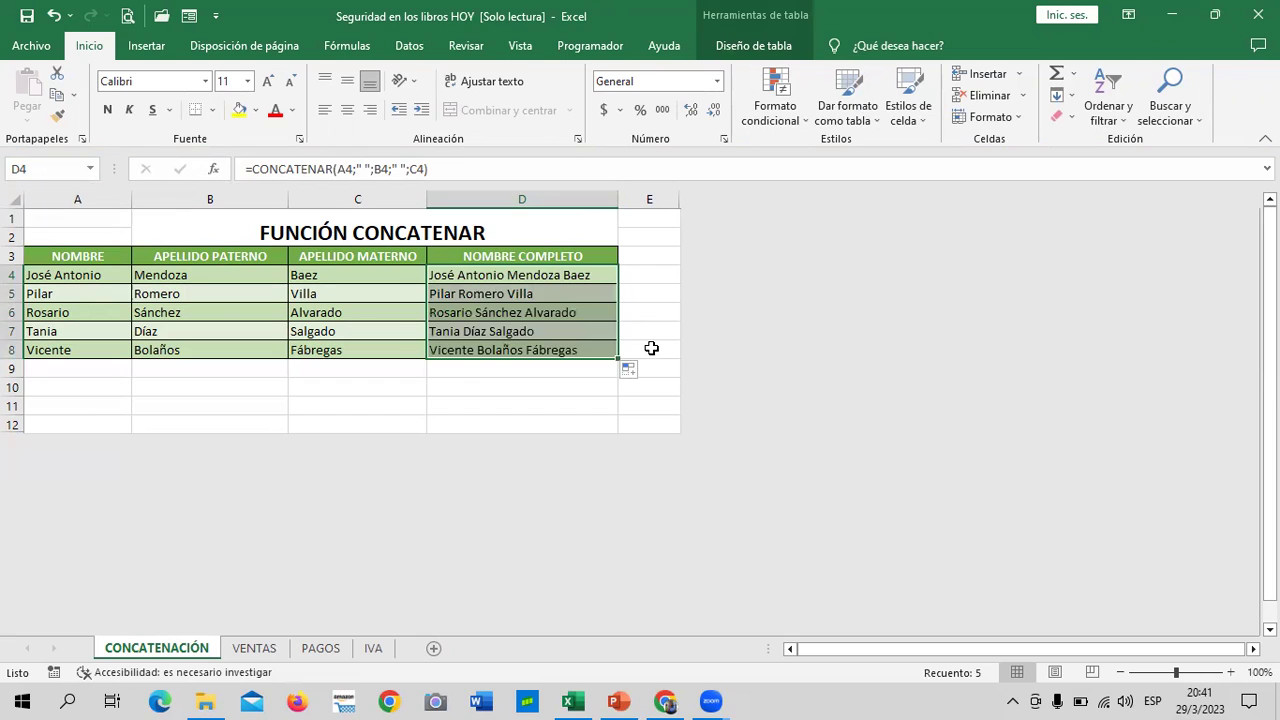
pyautogui.click(651, 345)
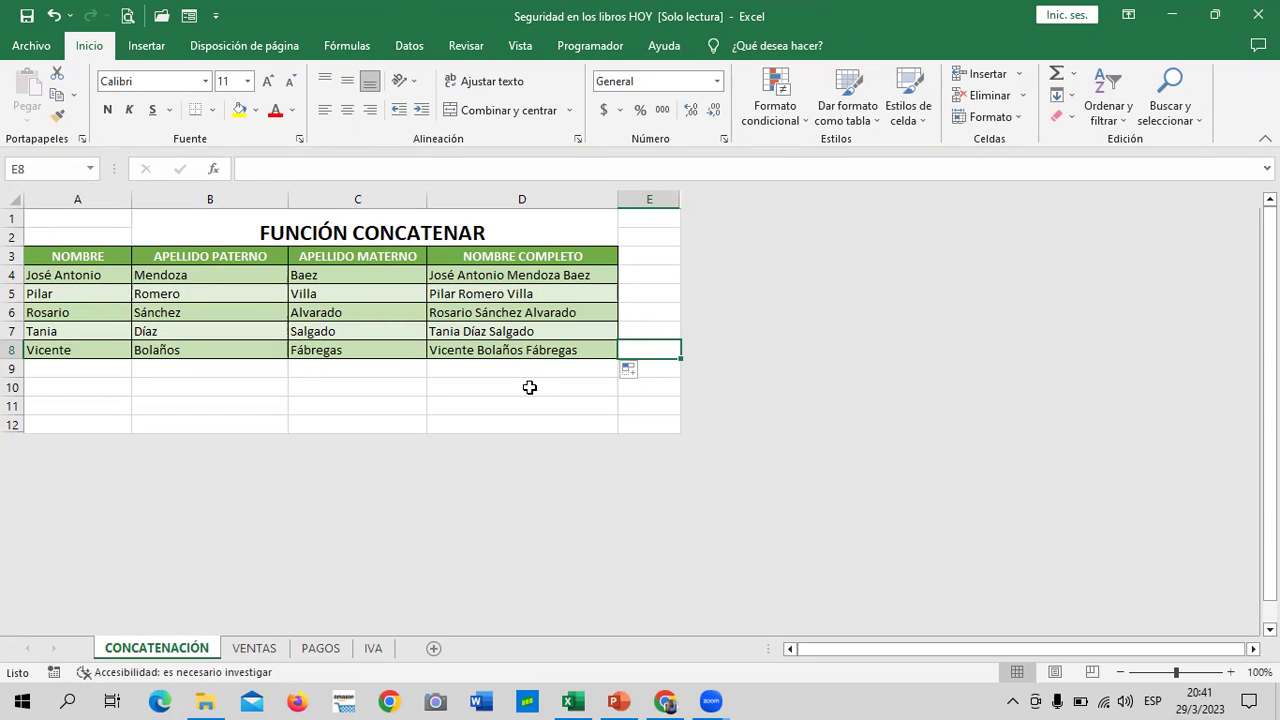
pyautogui.click(656, 258)
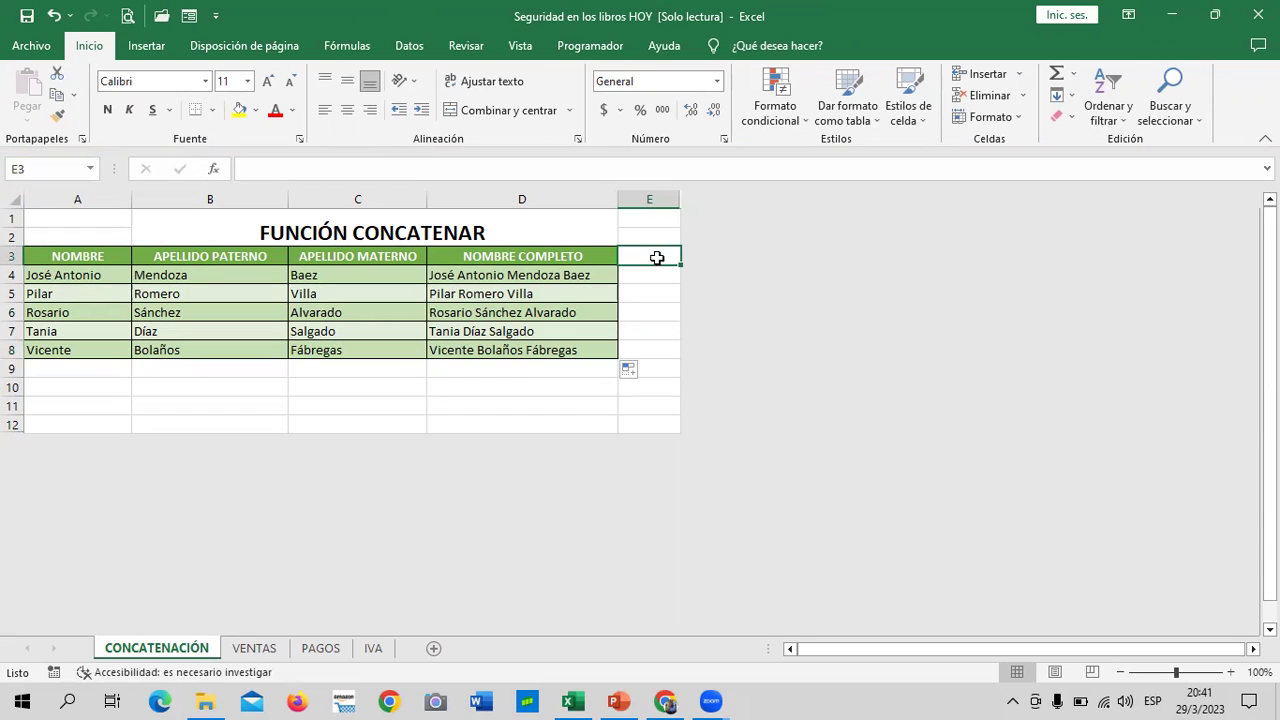
pyautogui.click(572, 370)
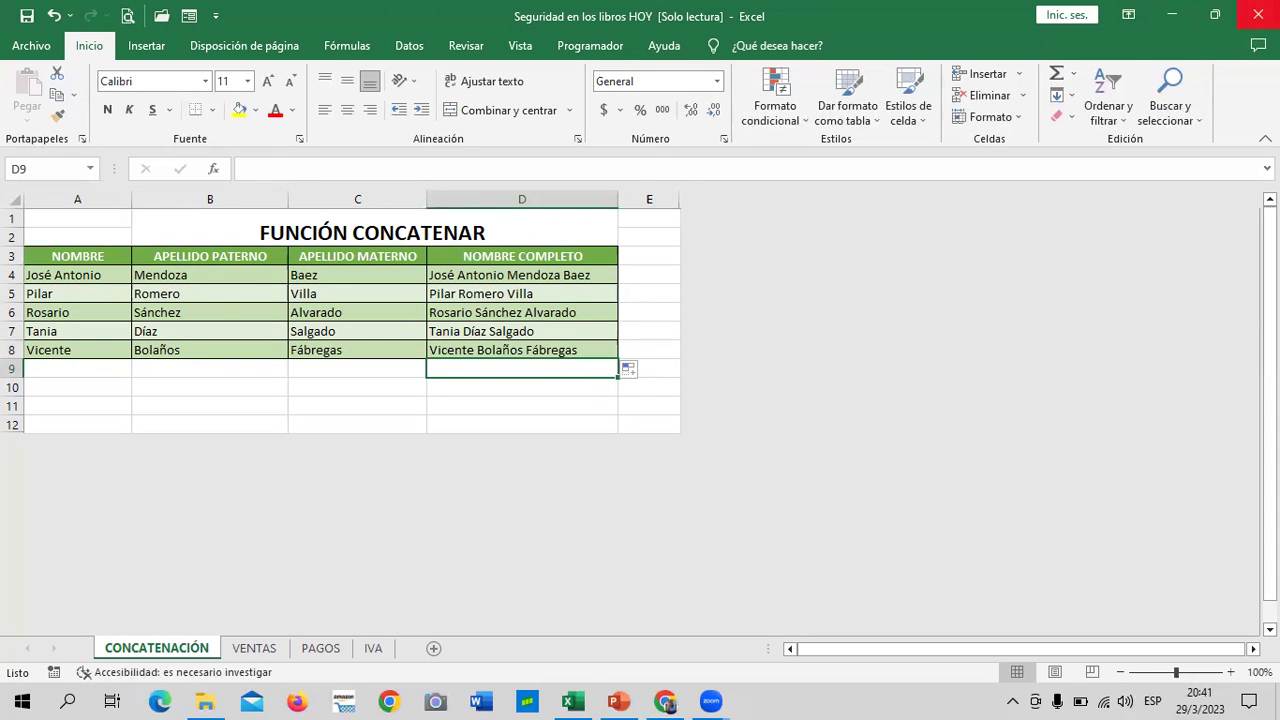
pyautogui.click(1258, 14)
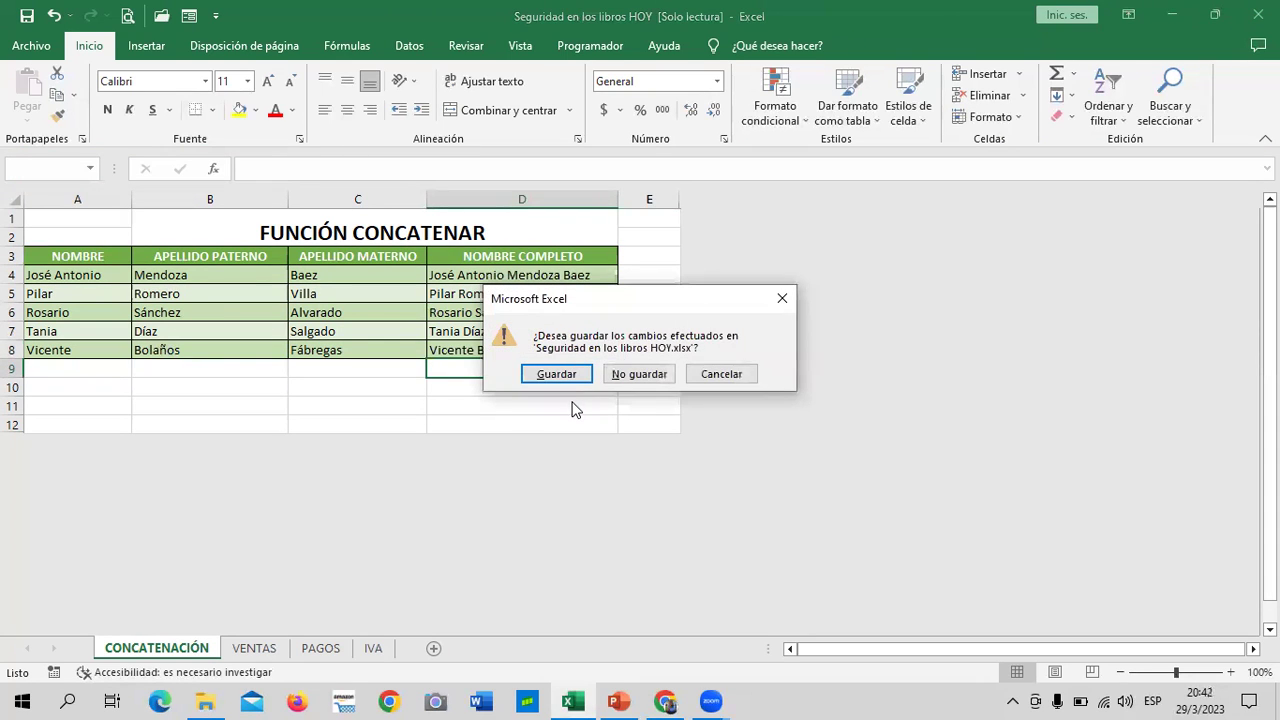
# - Save the changes as 'Copia de Seguridad en los libros HOY', replacing the existing file, then bring up the Chrome course page
pyautogui.click(555, 373)
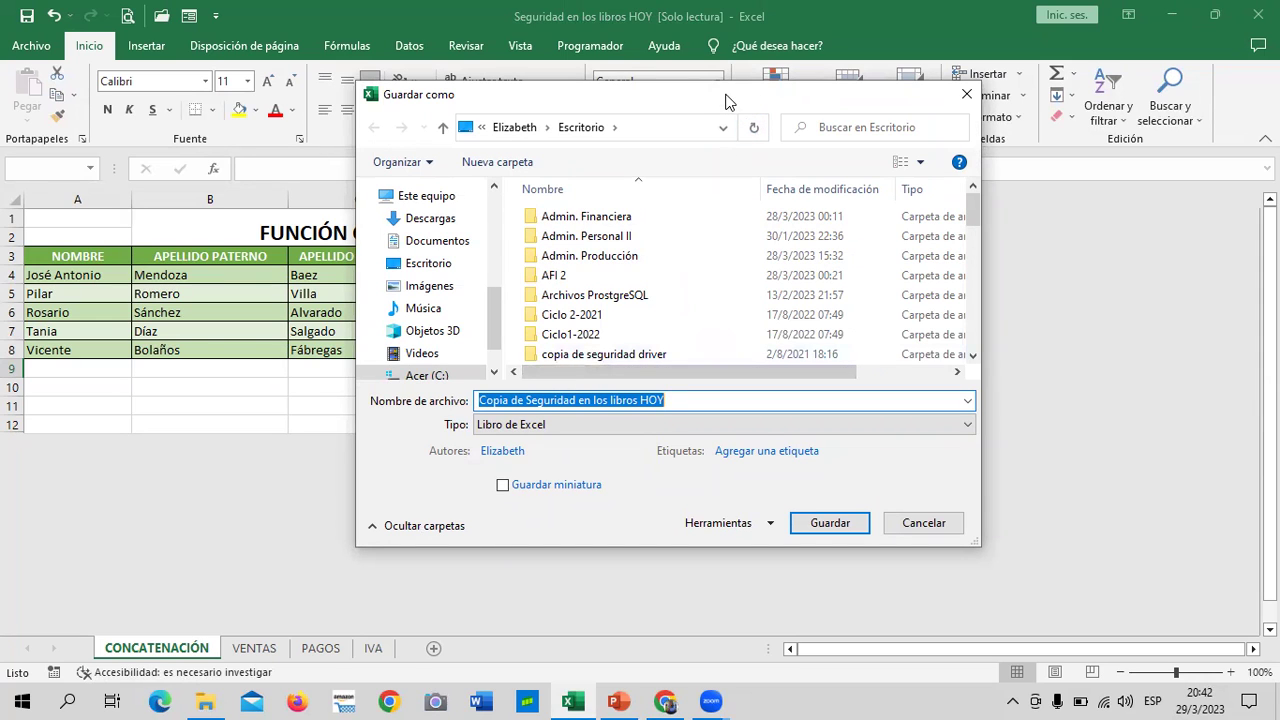
pyautogui.moveTo(727, 101); pyautogui.dragTo(711, 61)
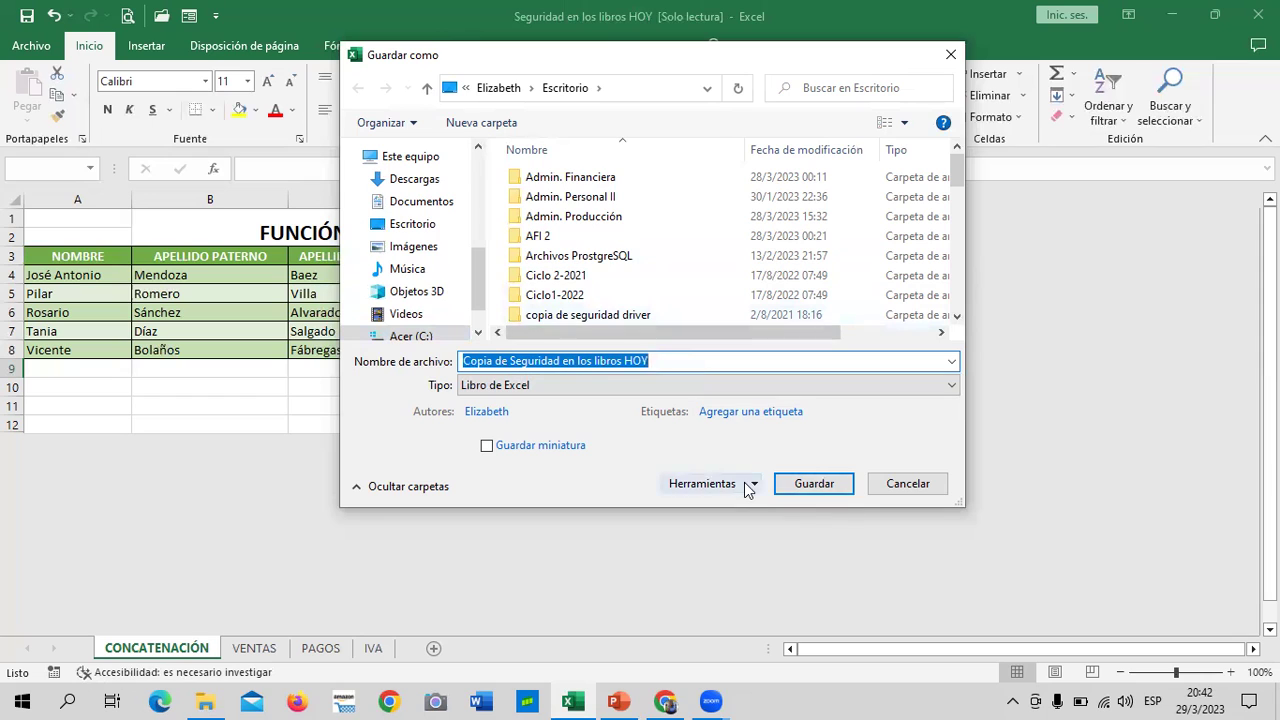
pyautogui.click(802, 483)
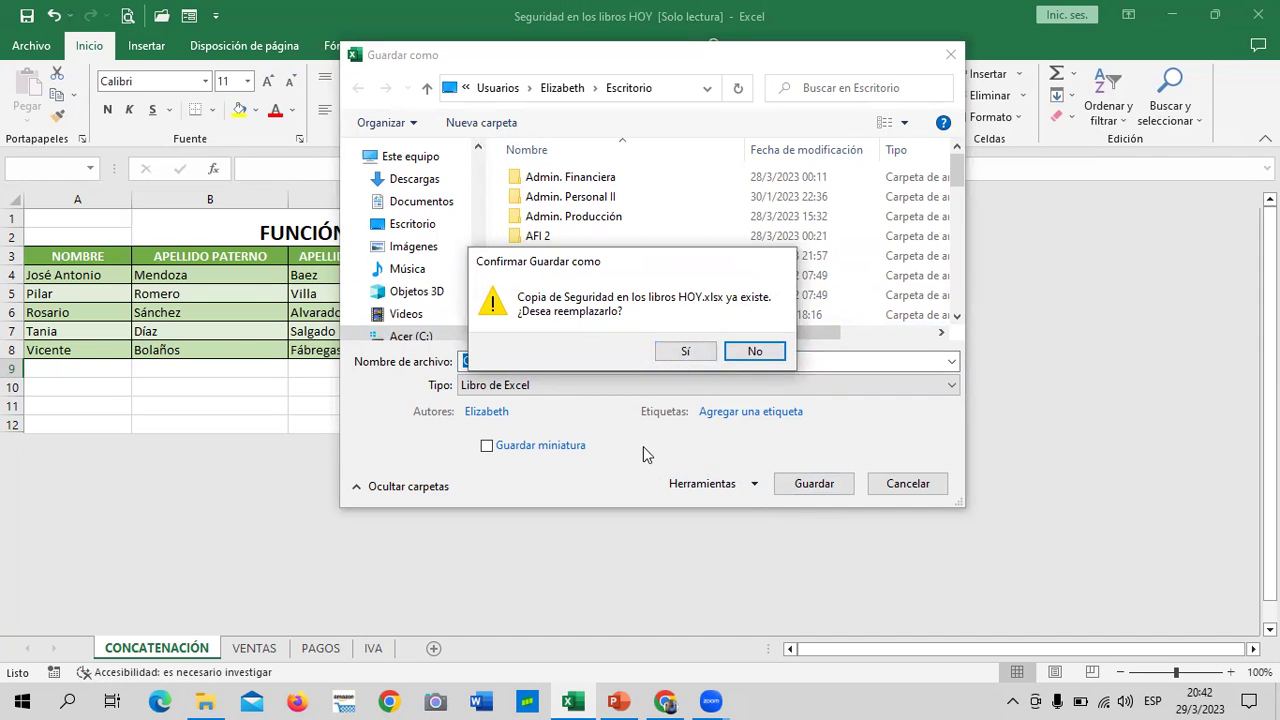
pyautogui.click(687, 352)
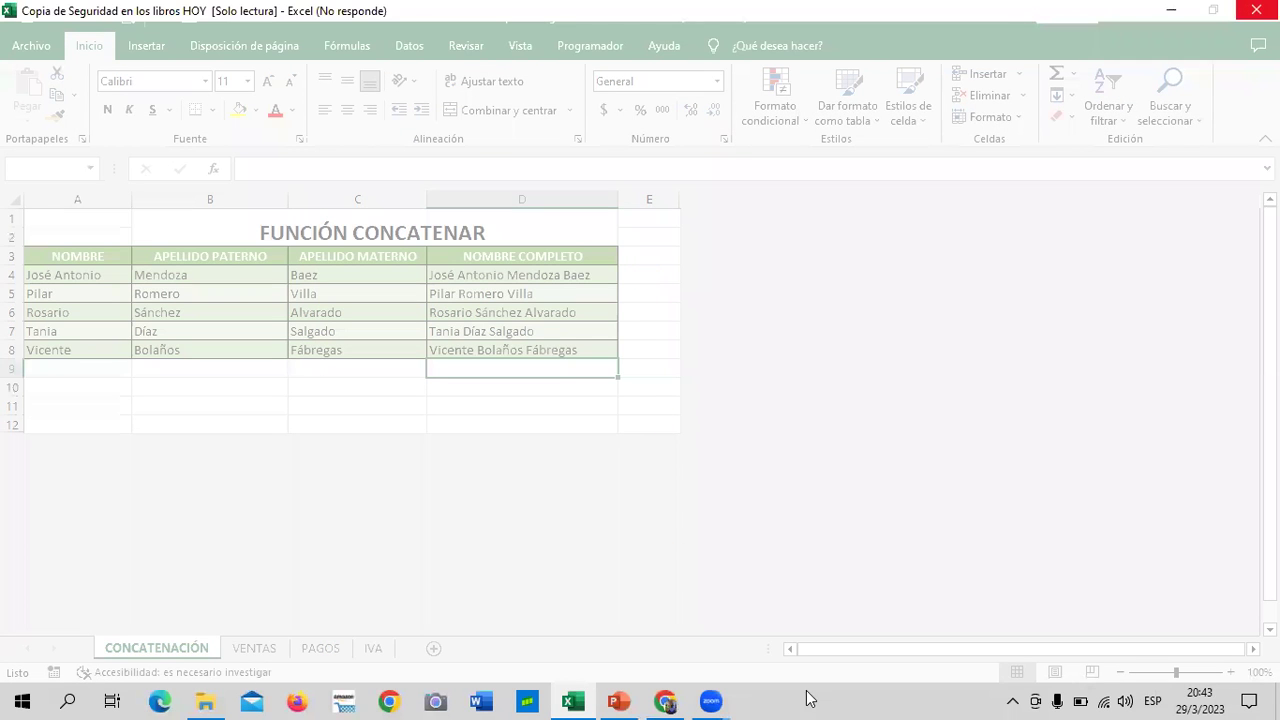
pyautogui.click(666, 700)
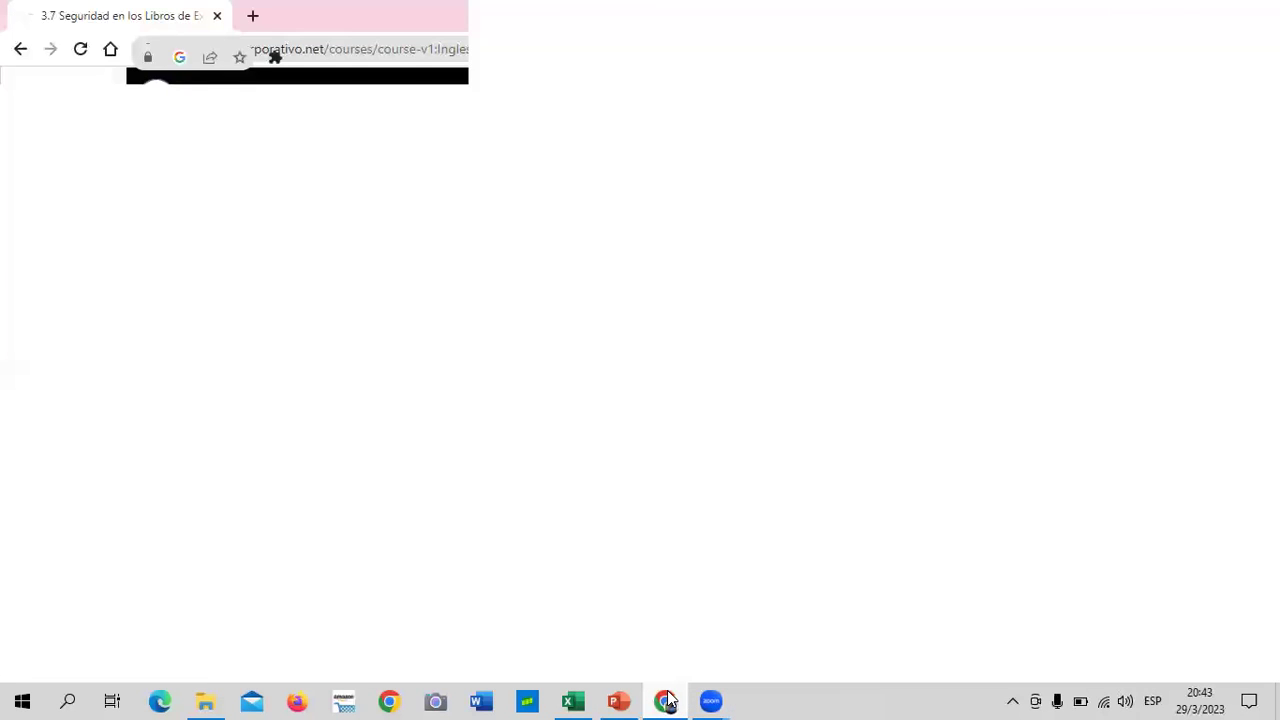
# - Bring the Excel window forward briefly, then clear every window away to show the desktop
pyautogui.click(575, 698)
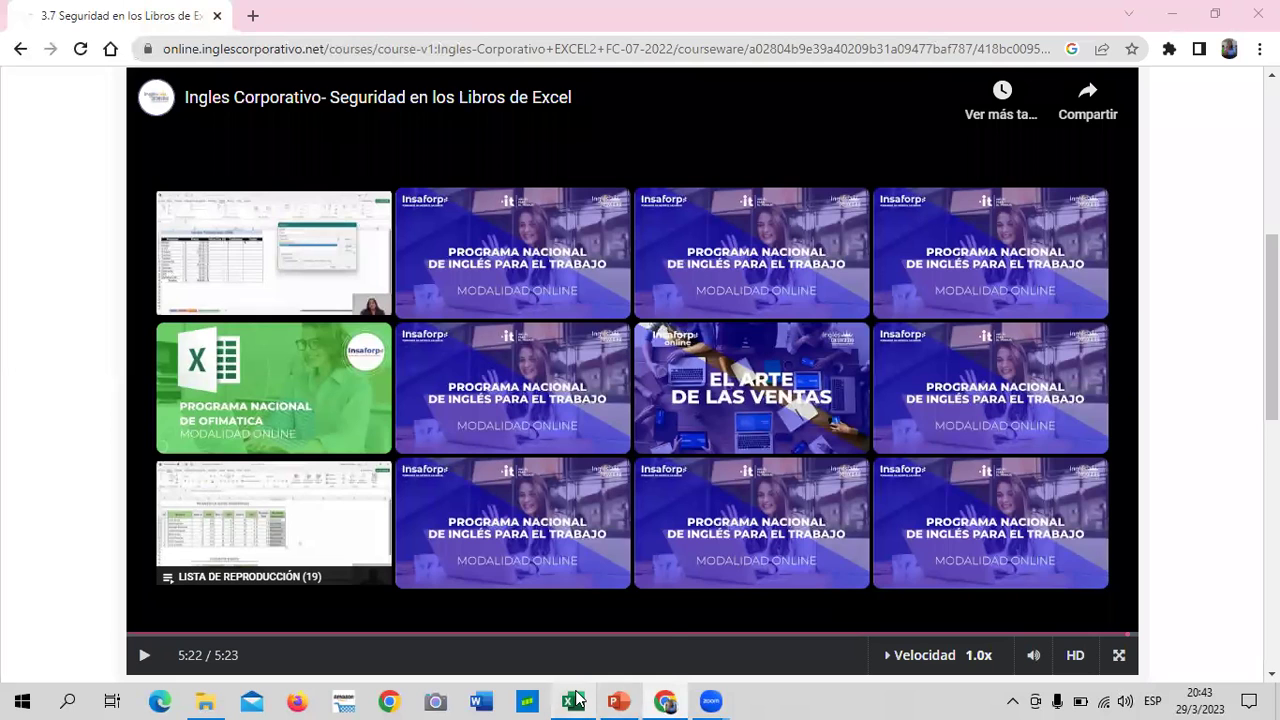
pyautogui.moveTo(575, 698)
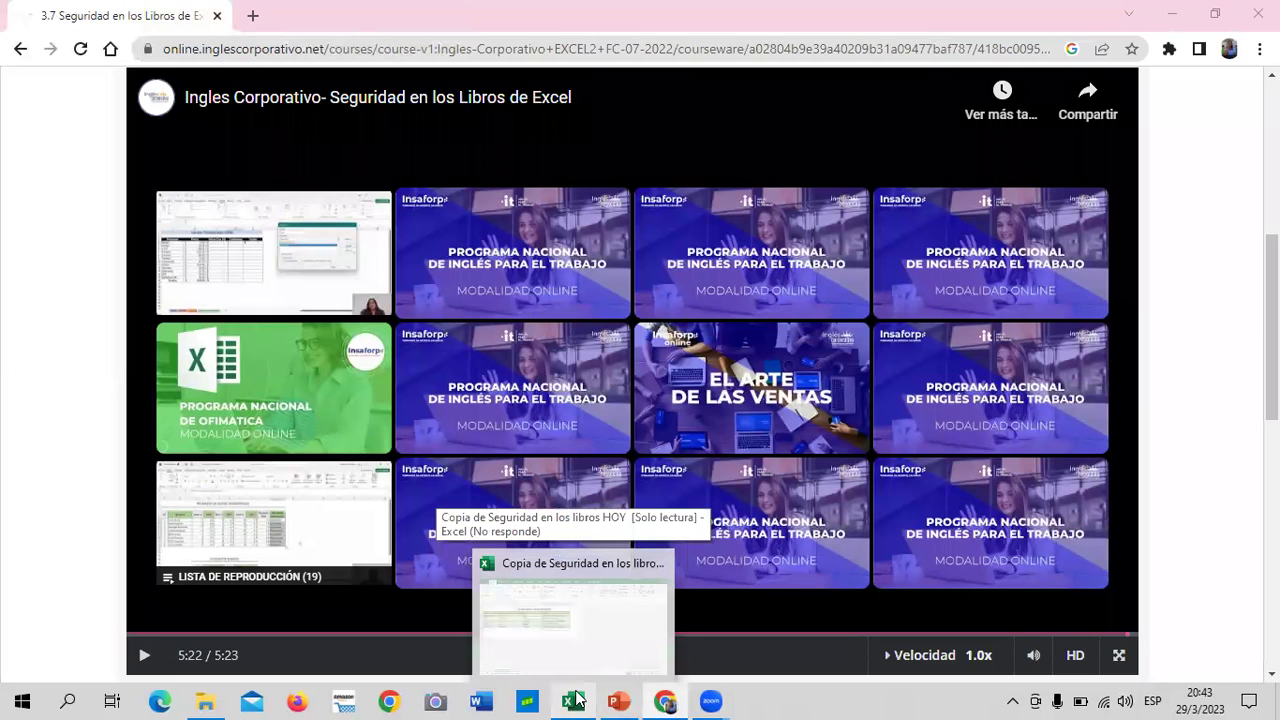
pyautogui.click(596, 632)
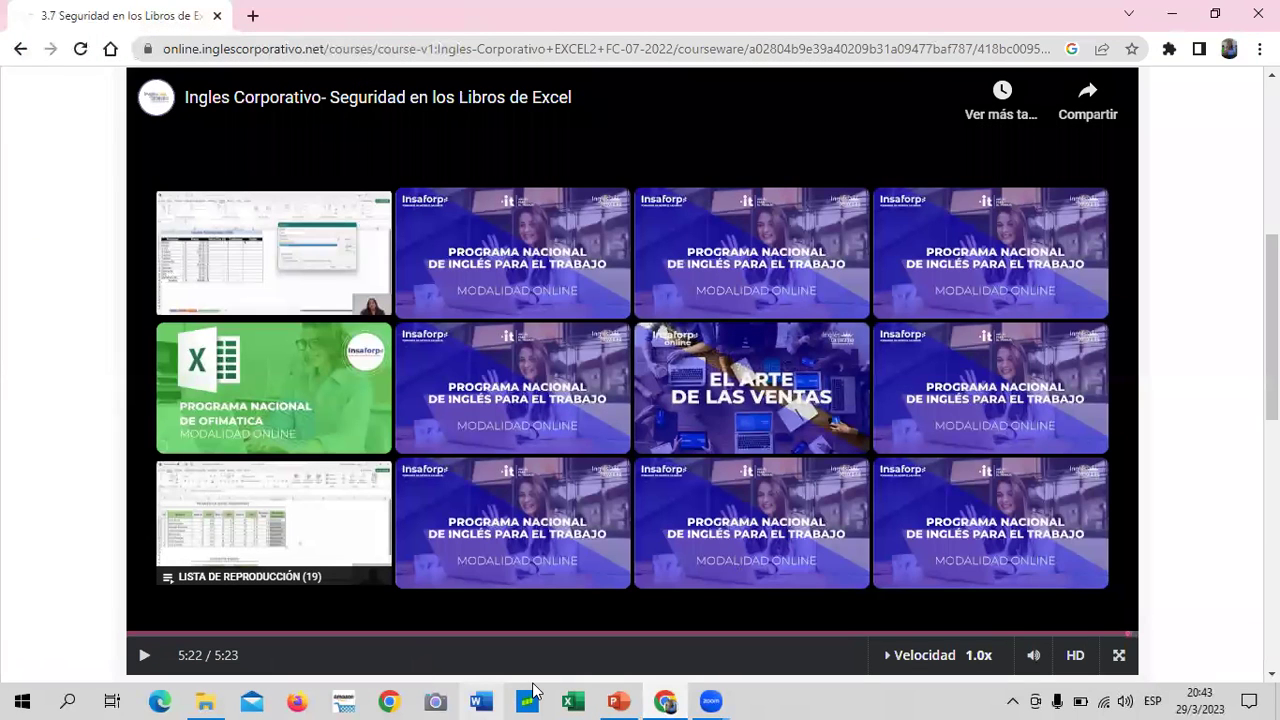
pyautogui.click(530, 695)
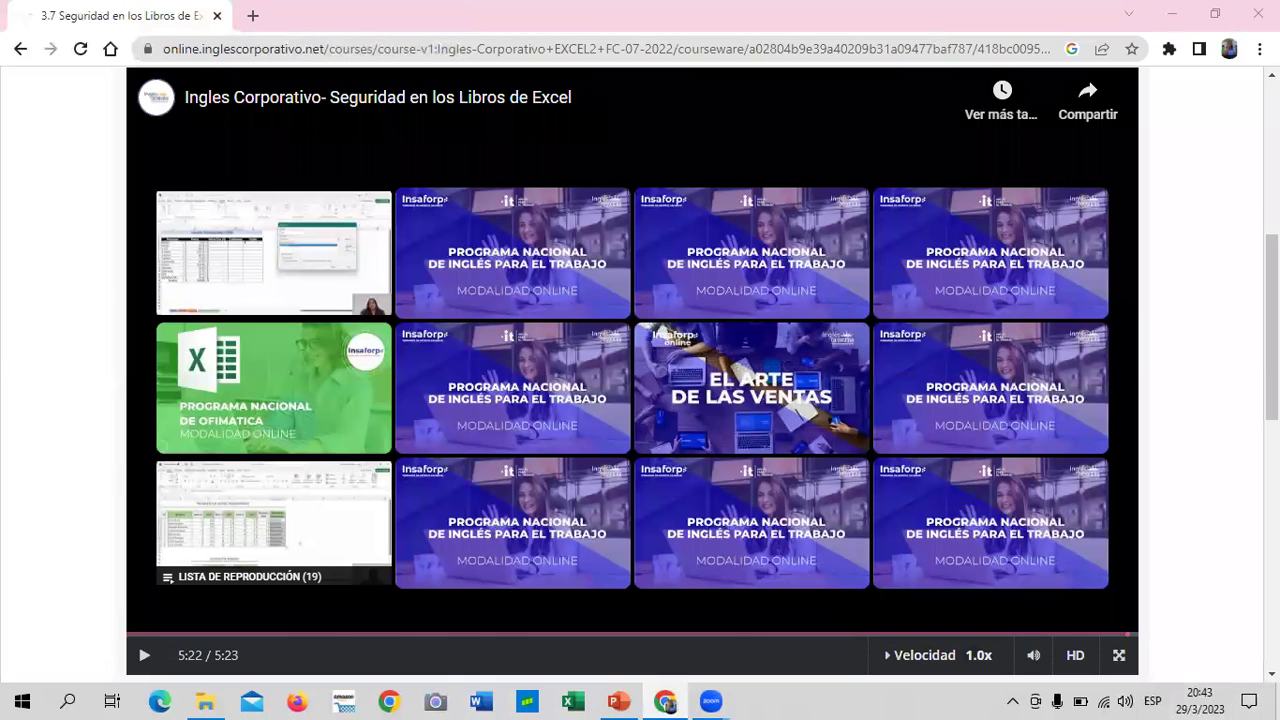
pyautogui.click(1277, 700)
pyautogui.click(808, 216)
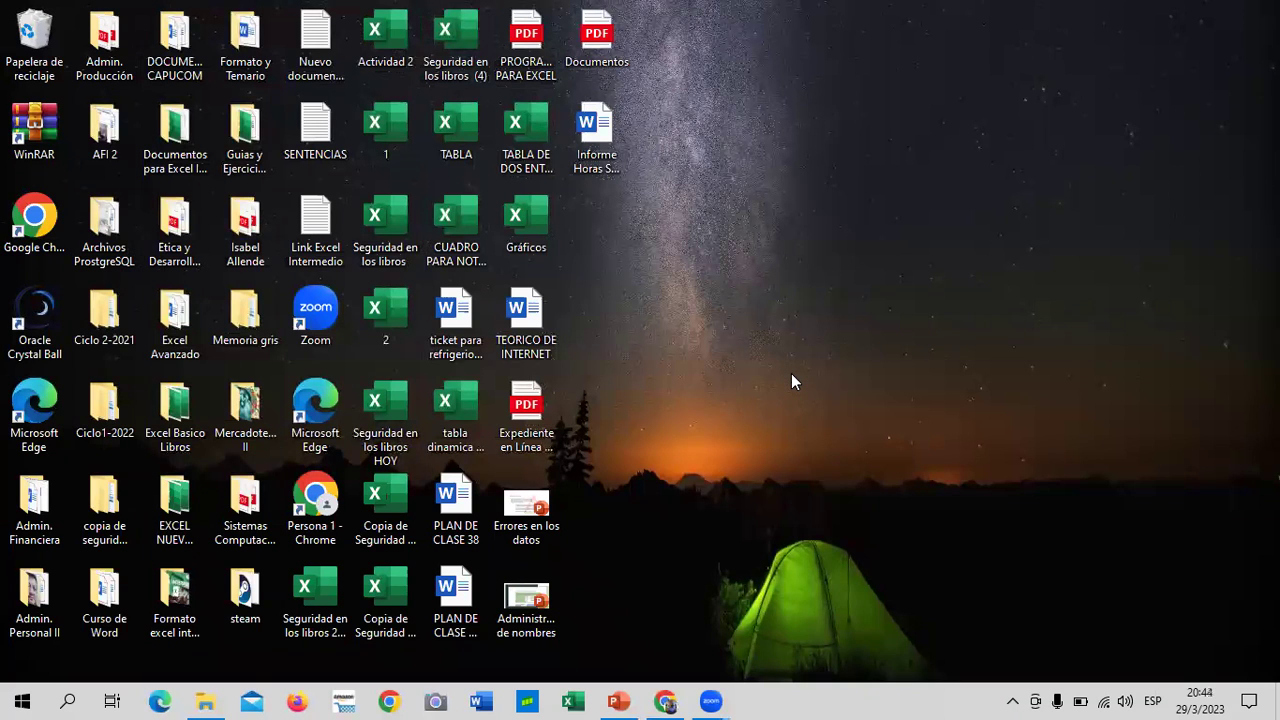
# - Open 'Copia de Seguridad en los libros HOY' from the desktop
pyautogui.click(456, 42)
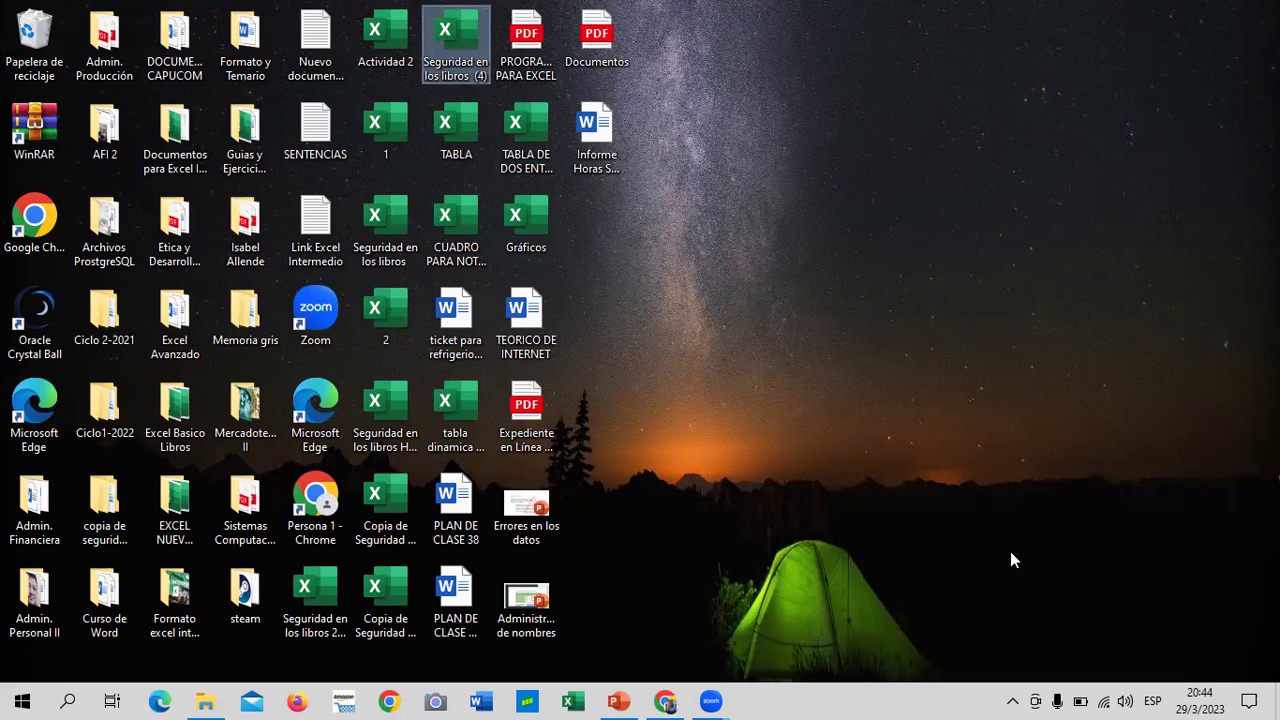
pyautogui.click(380, 592)
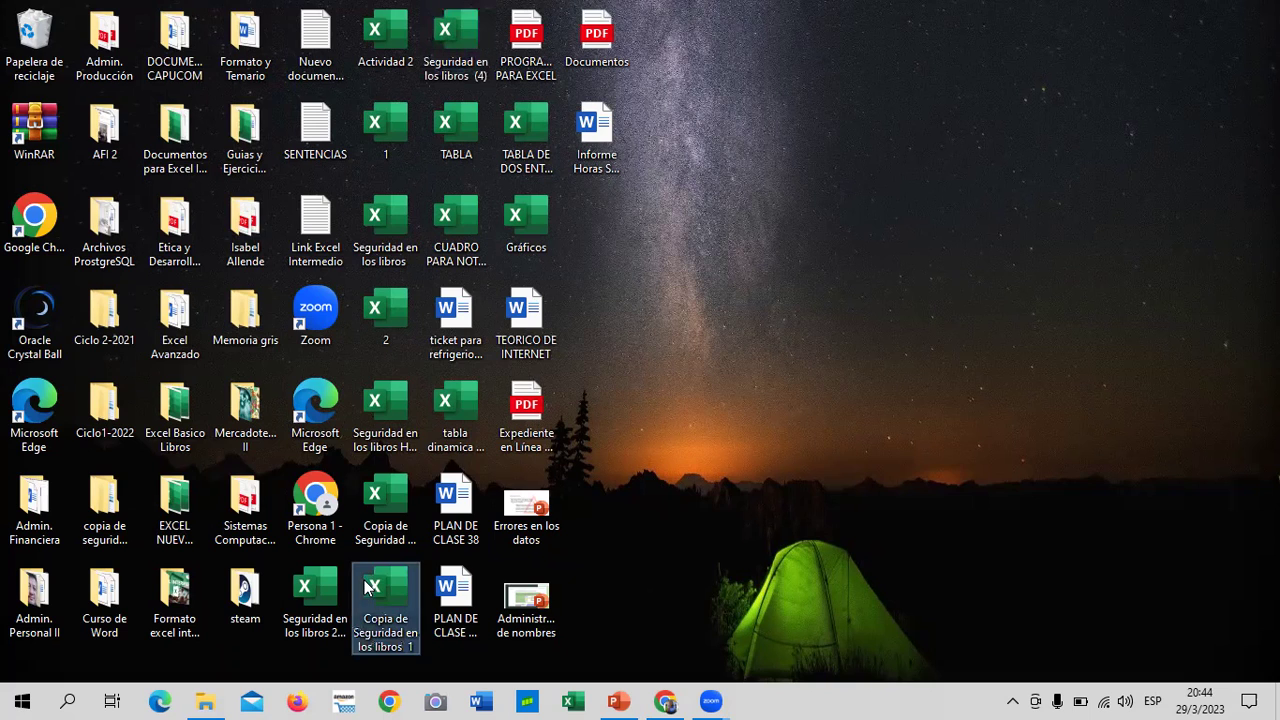
pyautogui.click(386, 500)
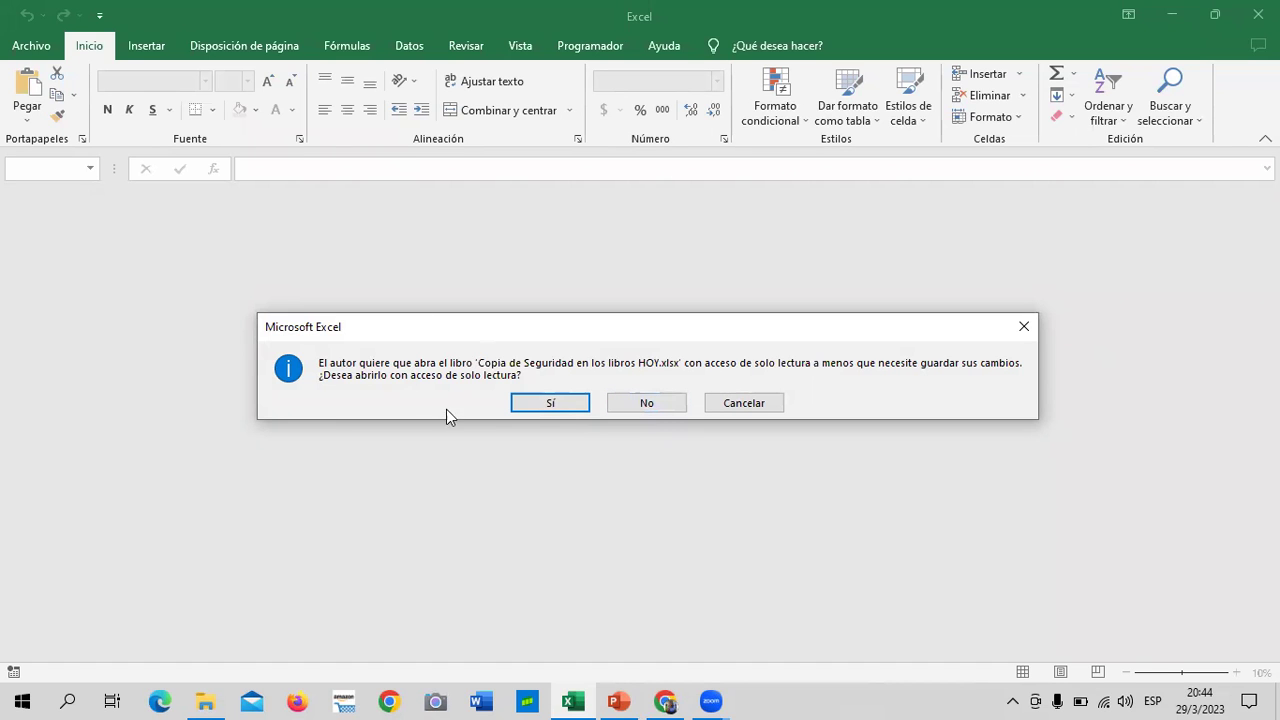
# - Open the backup copy with editing allowed and inspect the full-name formula in D7
pyautogui.click(616, 401)
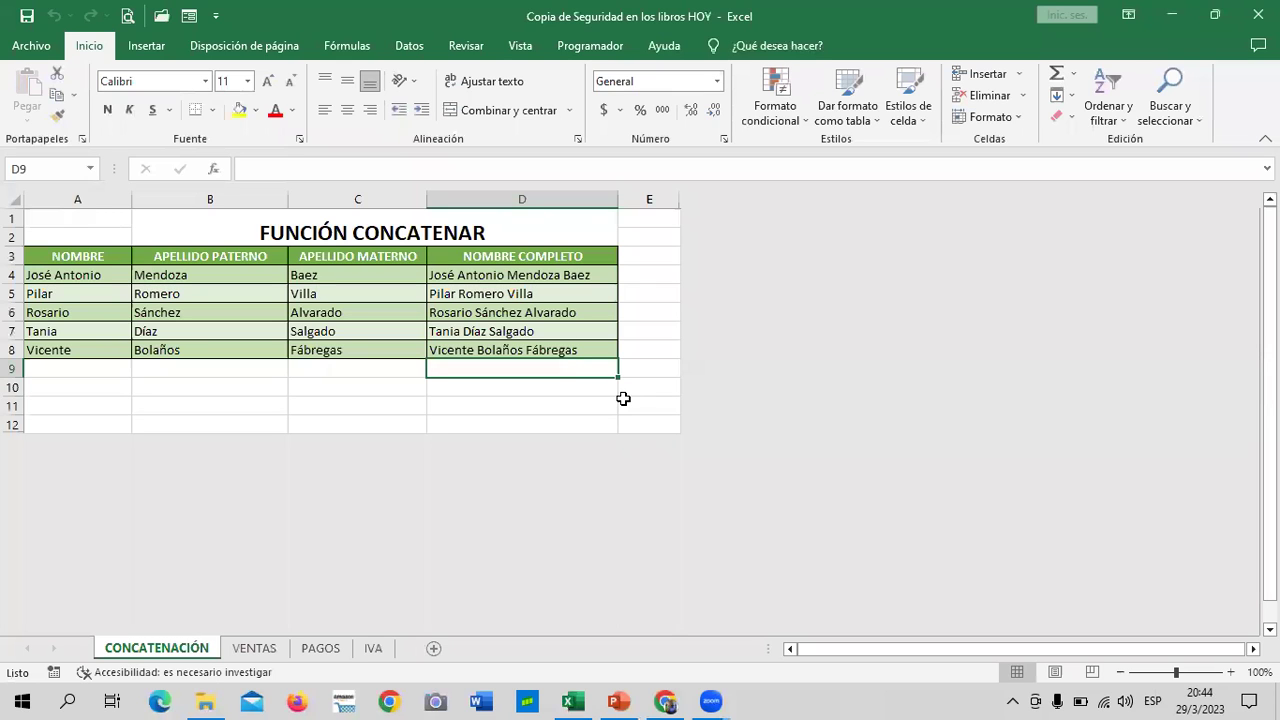
pyautogui.click(648, 294)
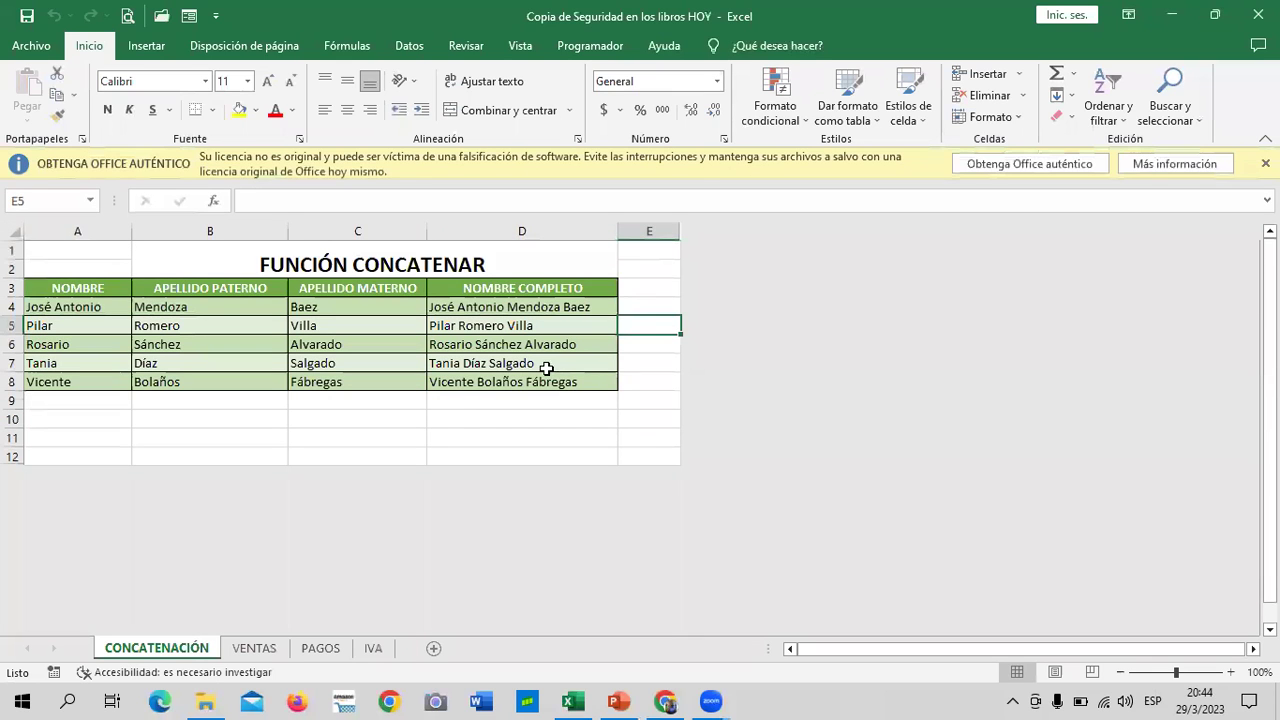
pyautogui.click(1265, 163)
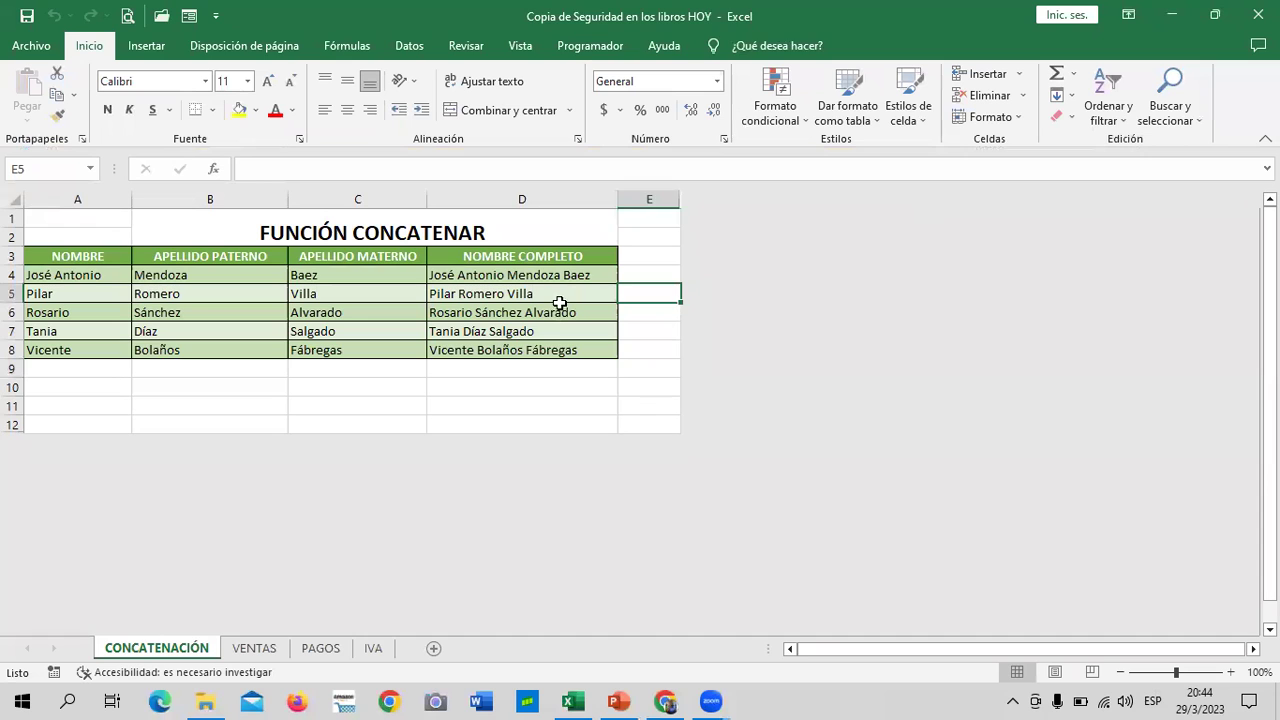
pyautogui.click(551, 326)
# - Check the VENTAS sales table, then return to the CONCATENACIÓN full-name cells
pyautogui.click(258, 648)
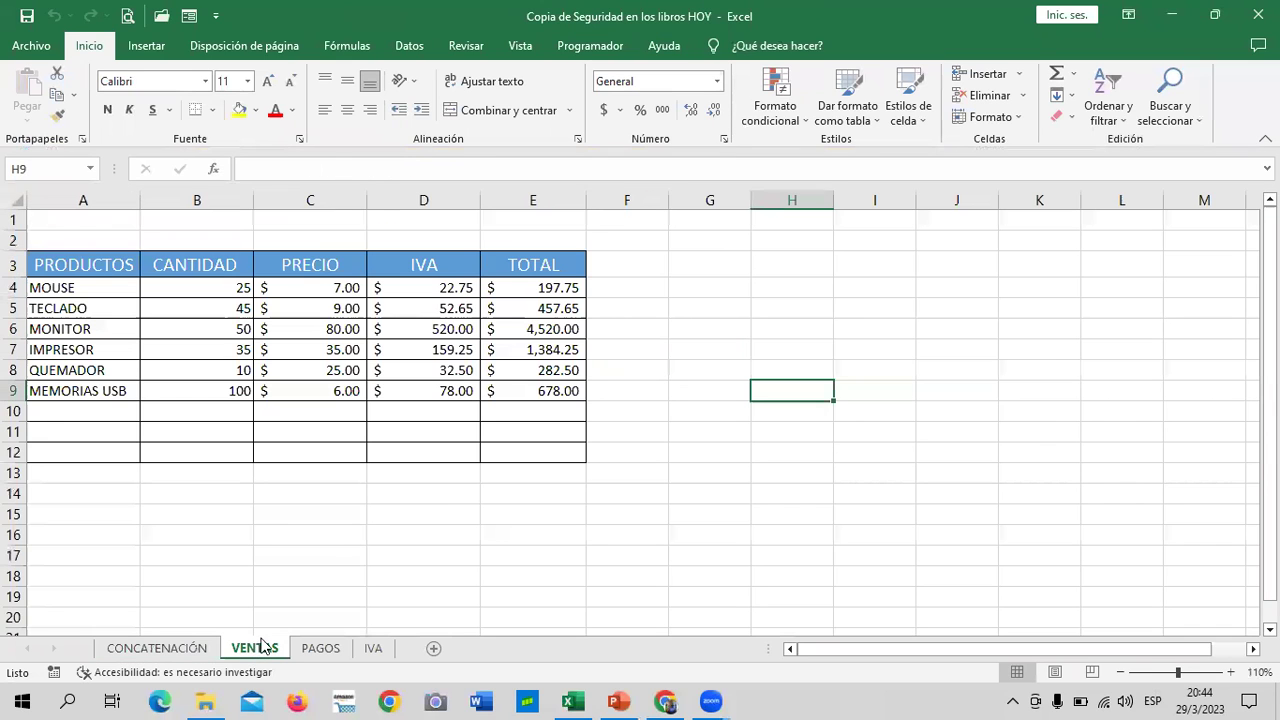
pyautogui.click(655, 272)
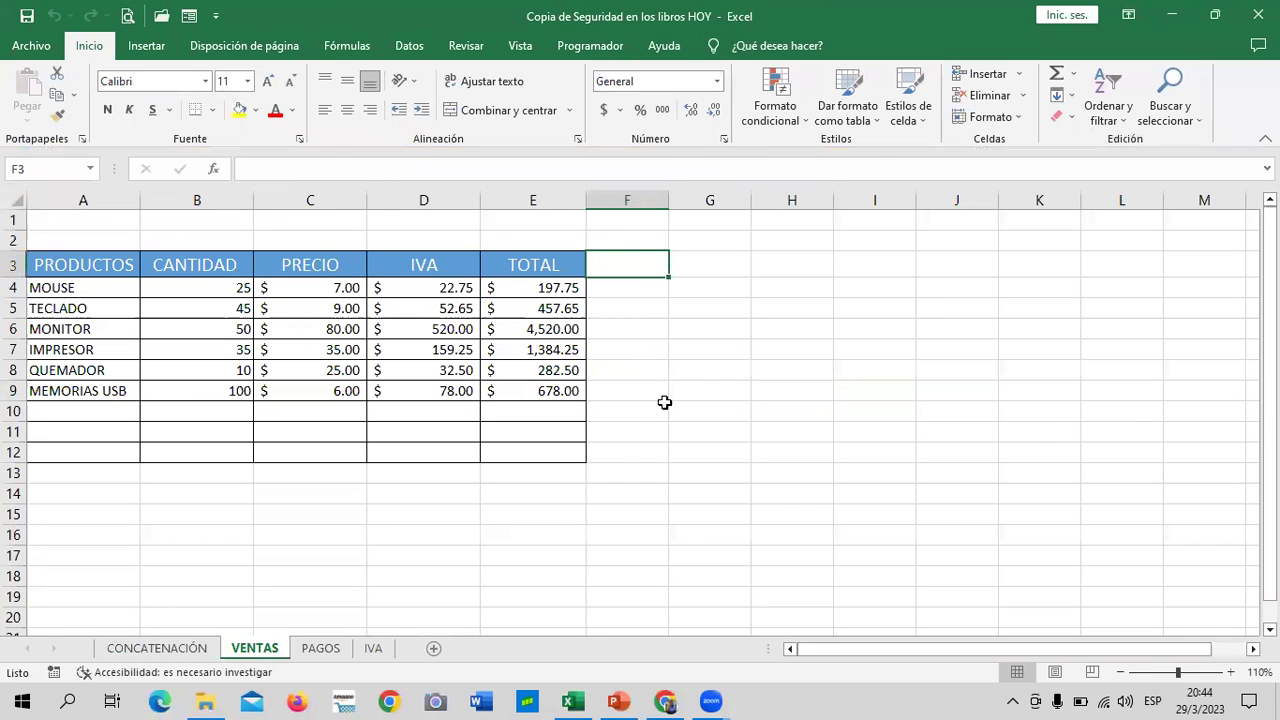
pyautogui.moveTo(629, 278)
pyautogui.mouseDown()
pyautogui.moveTo(621, 447)
pyautogui.moveTo(763, 309)
pyautogui.mouseUp()
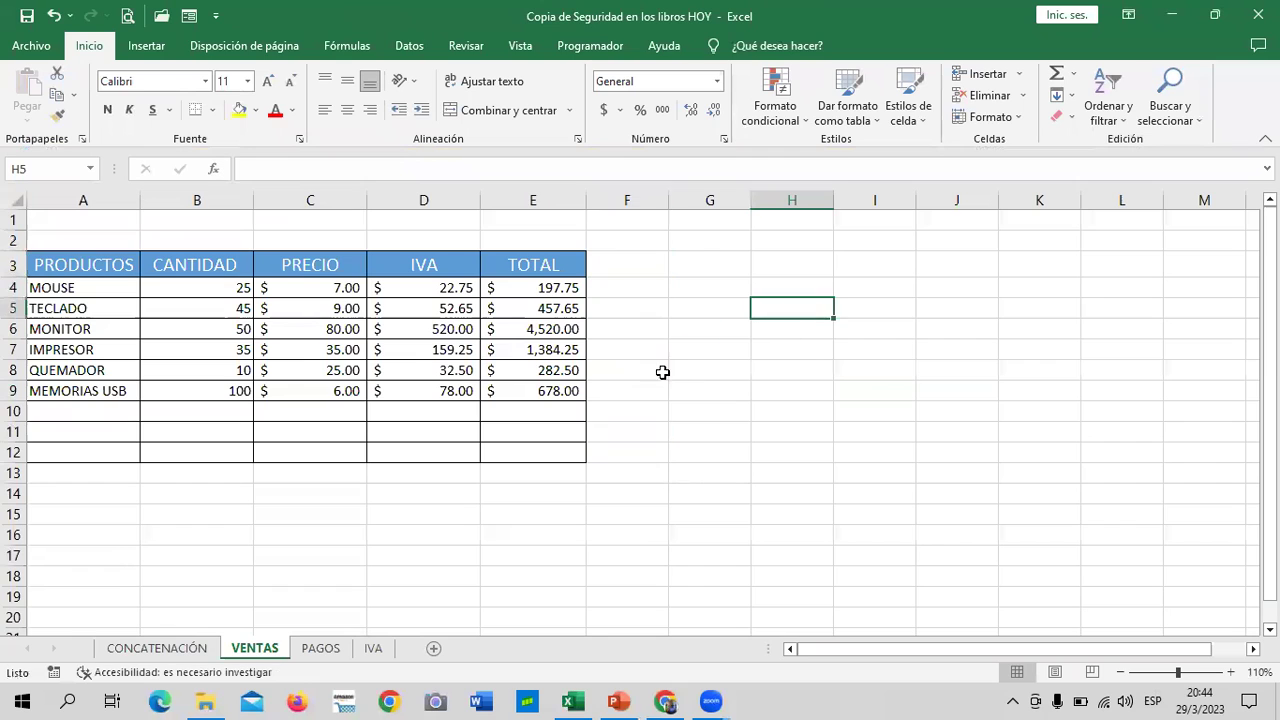
pyautogui.click(175, 655)
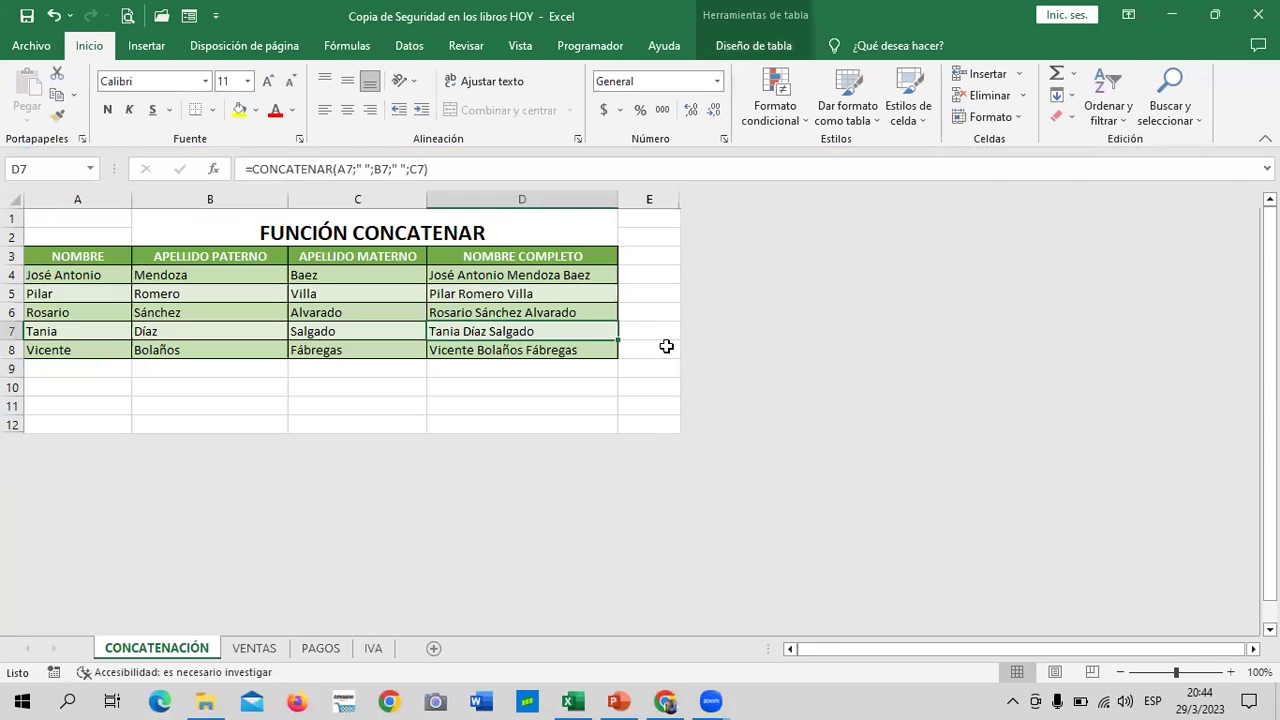
pyautogui.click(569, 349)
pyautogui.click(653, 385)
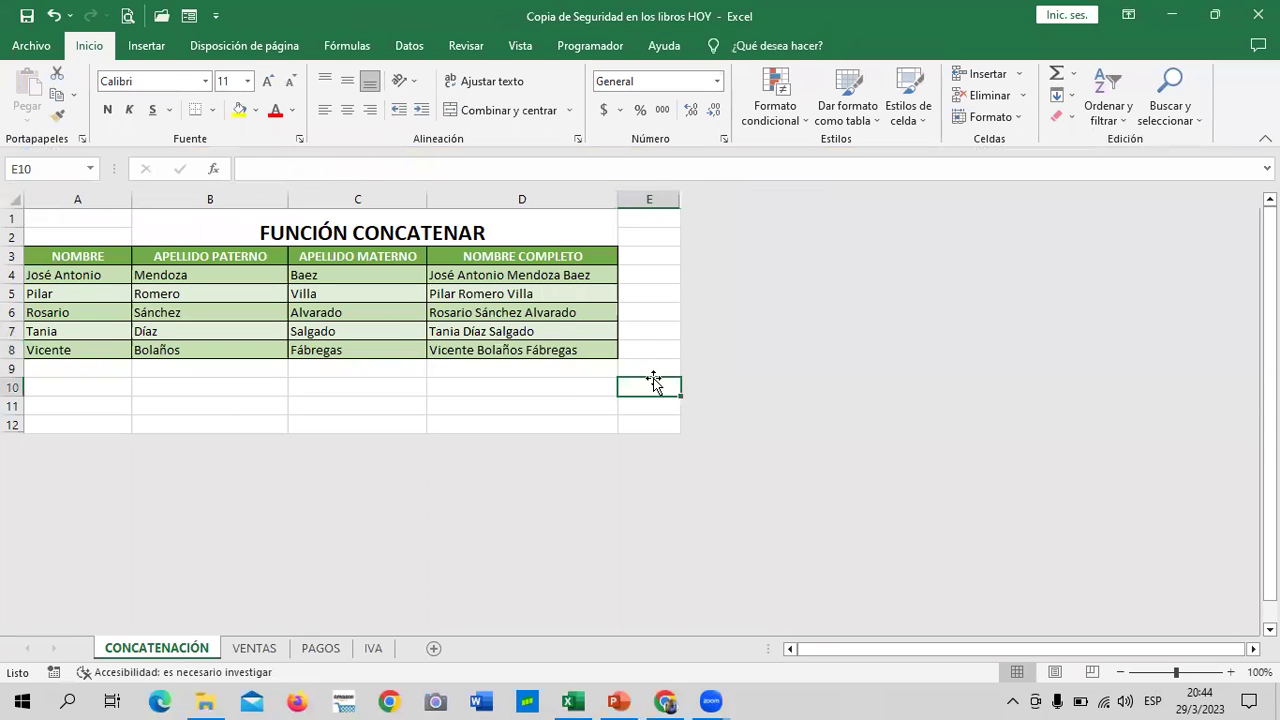
# - Try the Protect Workbook options, turning Always Open Read-Only on and back off
pyautogui.click(30, 46)
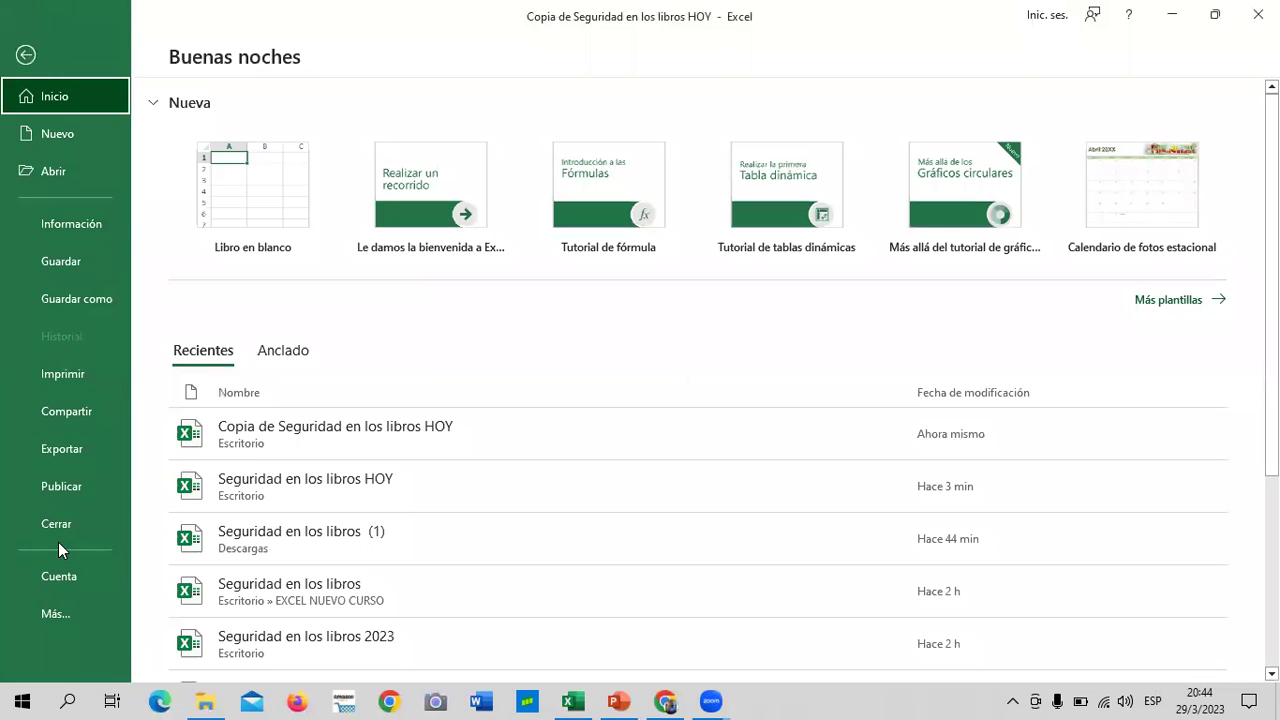
pyautogui.click(84, 222)
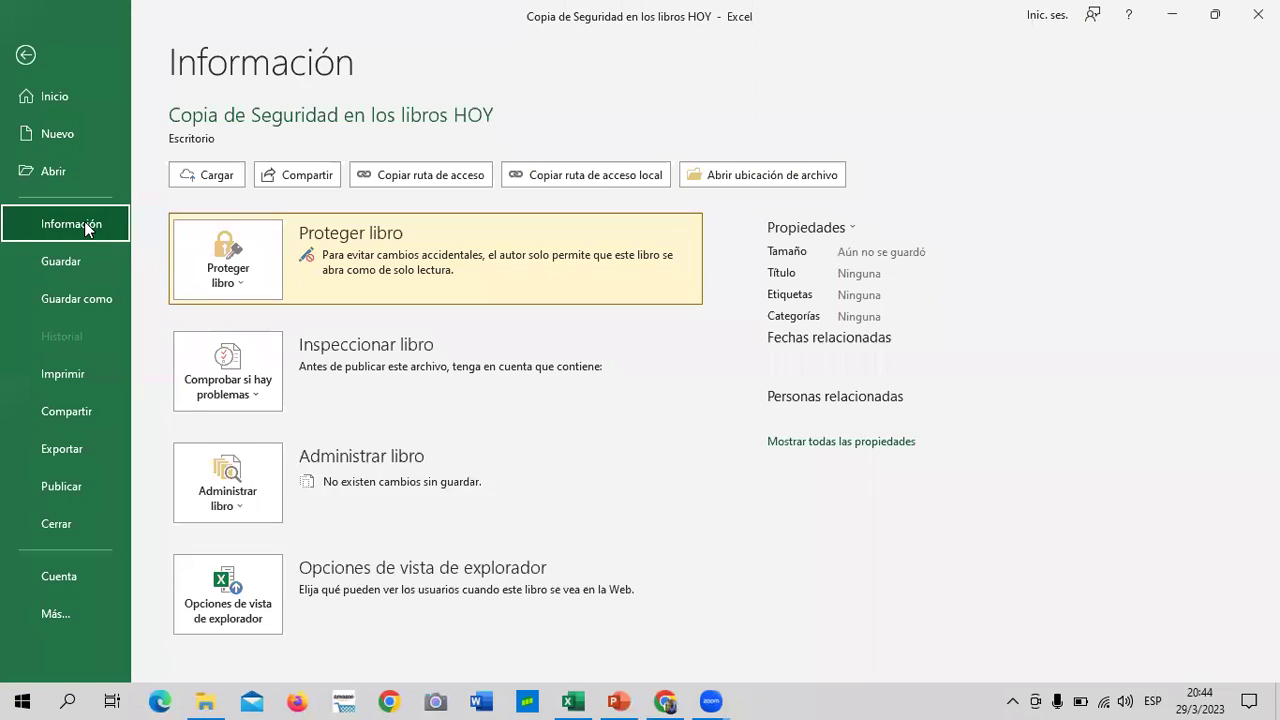
pyautogui.click(234, 275)
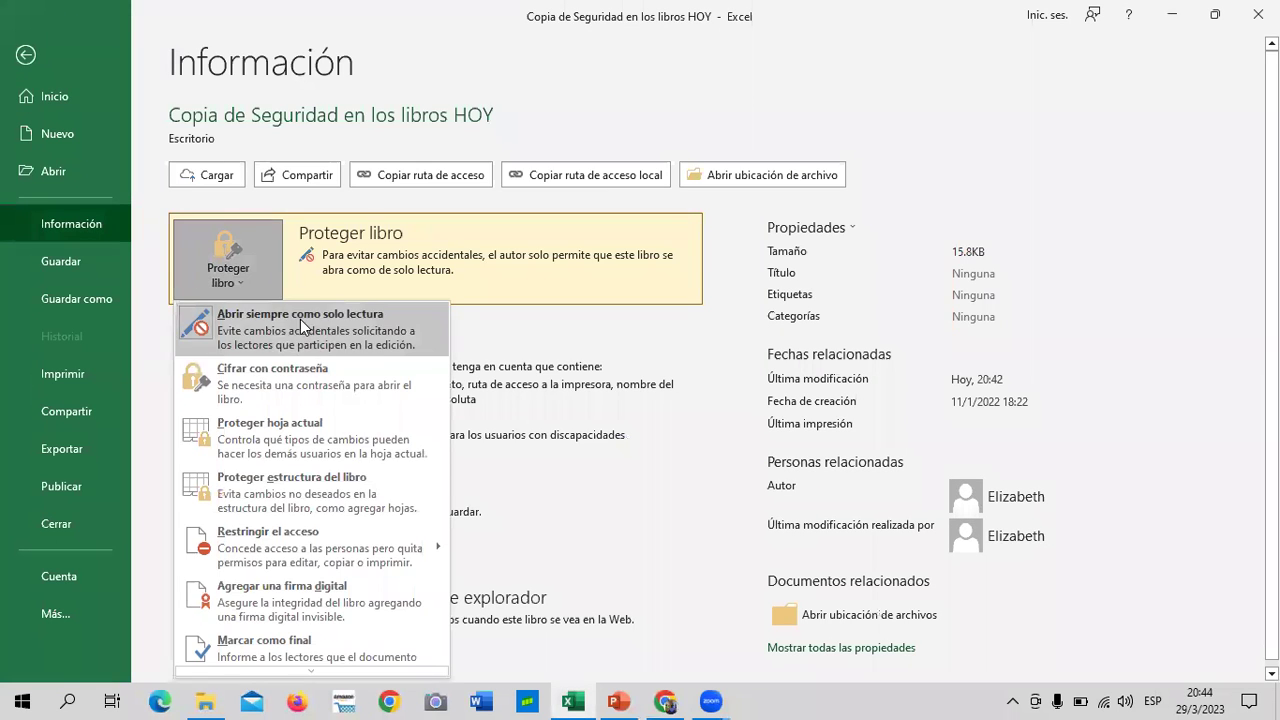
pyautogui.click(300, 320)
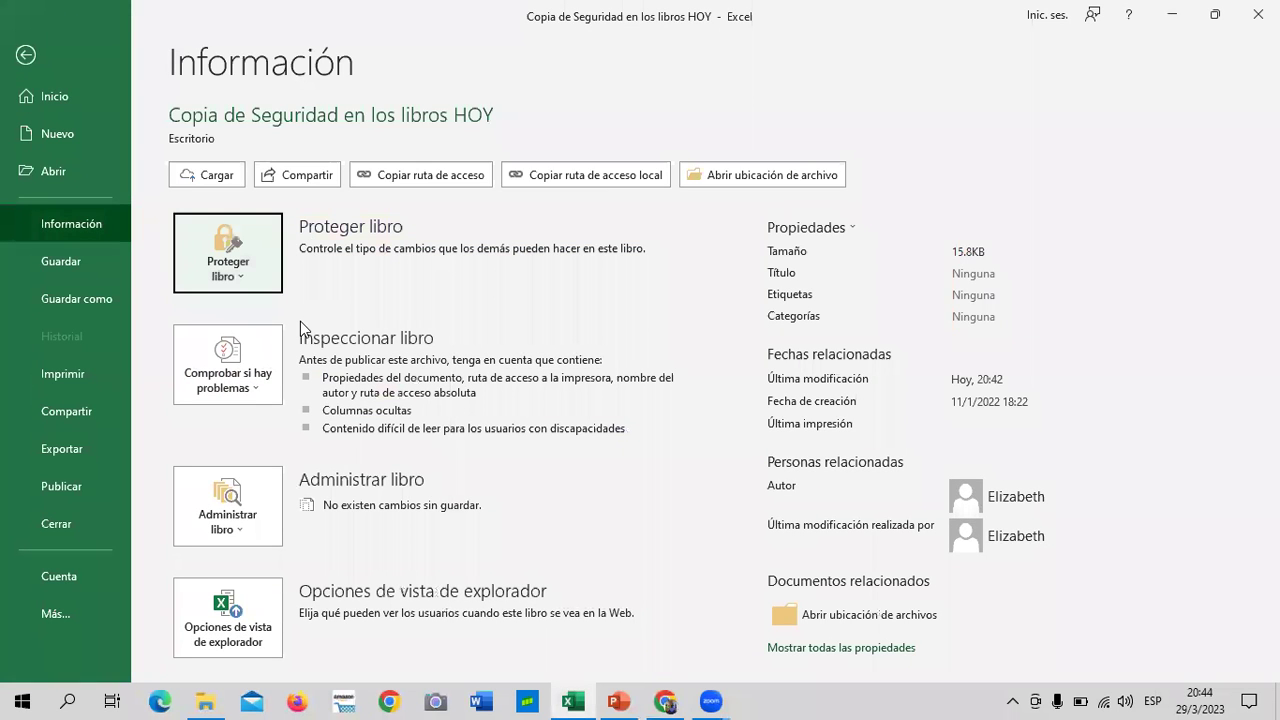
pyautogui.click(252, 281)
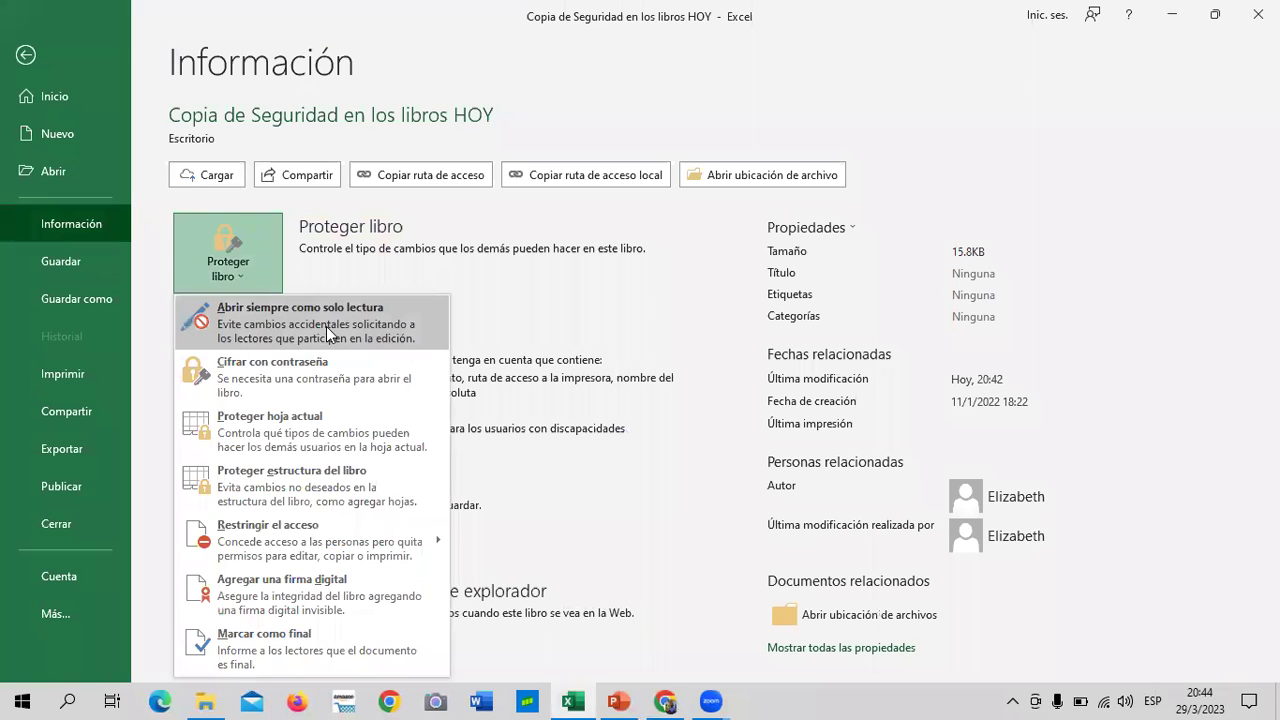
pyautogui.click(328, 328)
pyautogui.click(252, 285)
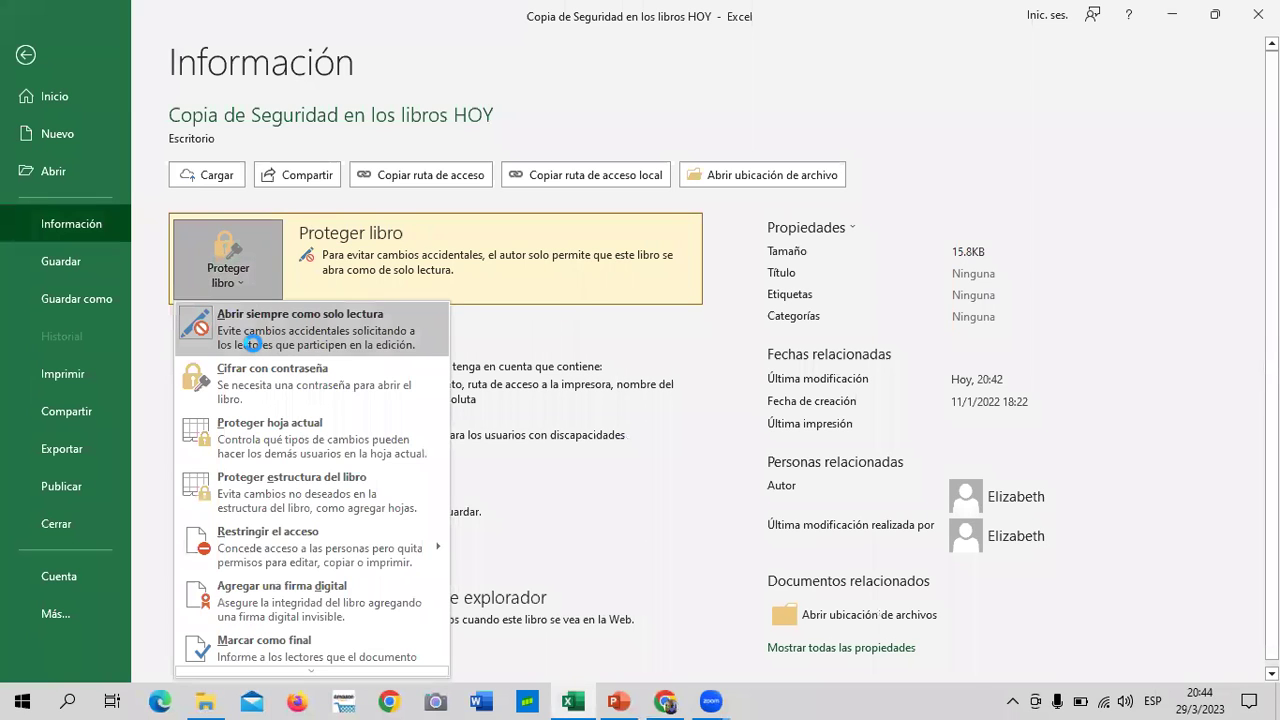
pyautogui.click(255, 348)
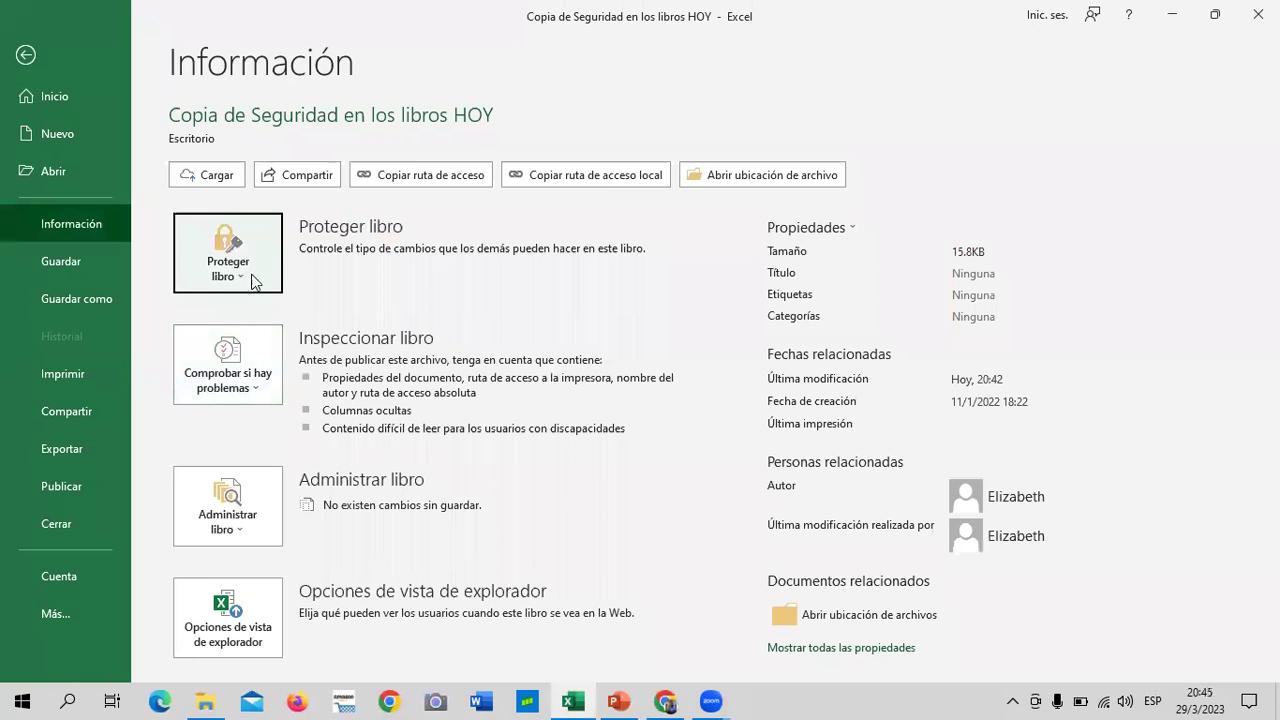
# - Mark the workbook as final and accept the confirmation
pyautogui.click(254, 280)
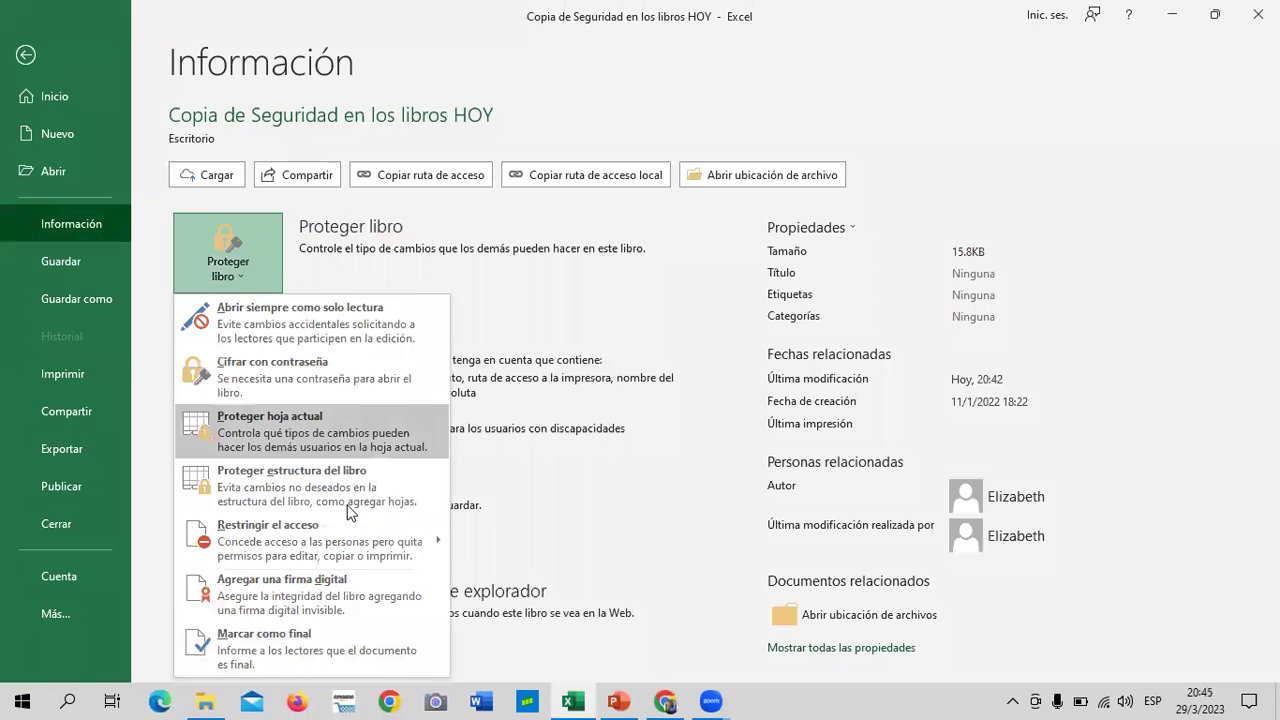
pyautogui.click(288, 651)
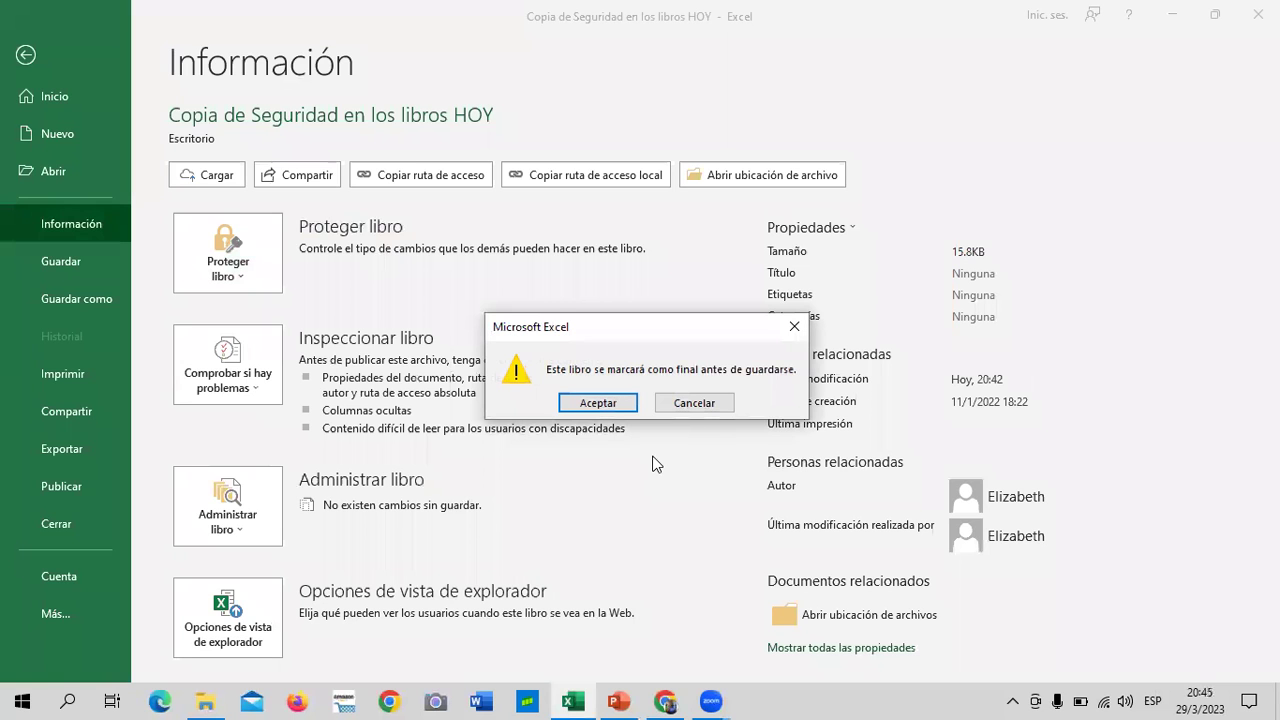
pyautogui.click(618, 404)
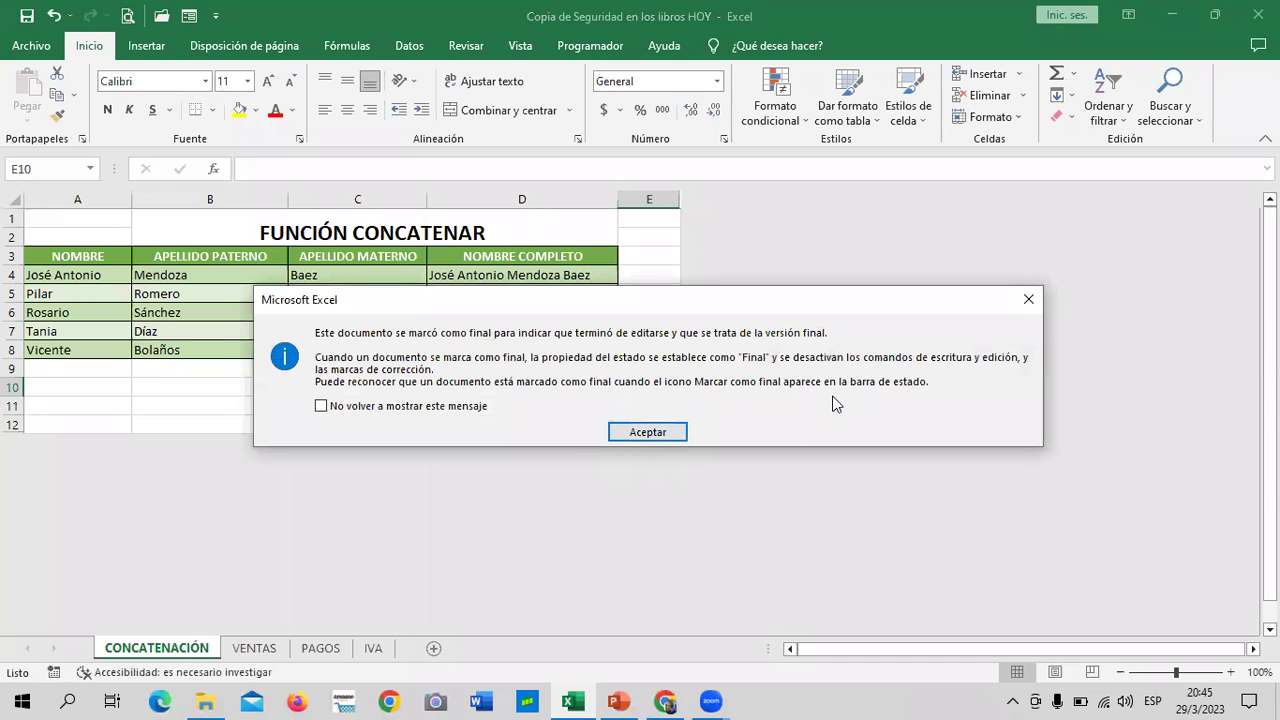
# - Dismiss the final-version message and choose Editar de todos modos to unlock editing
pyautogui.click(668, 436)
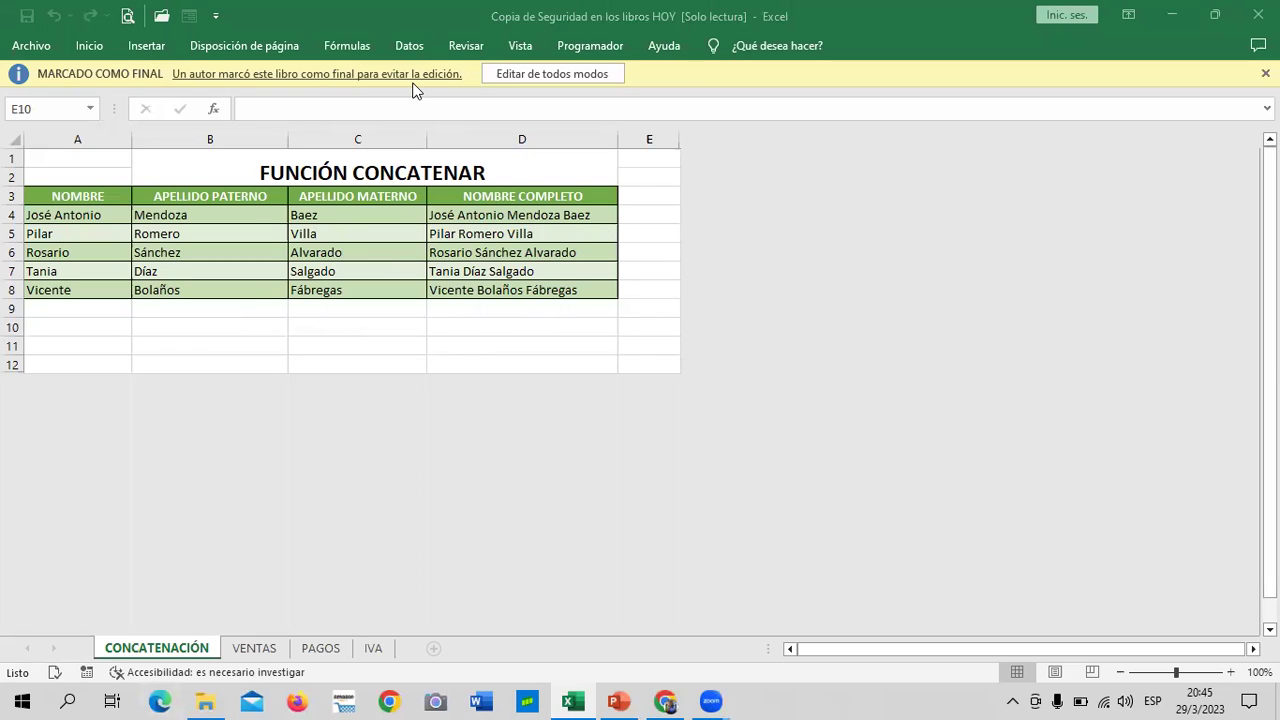
pyautogui.click(596, 78)
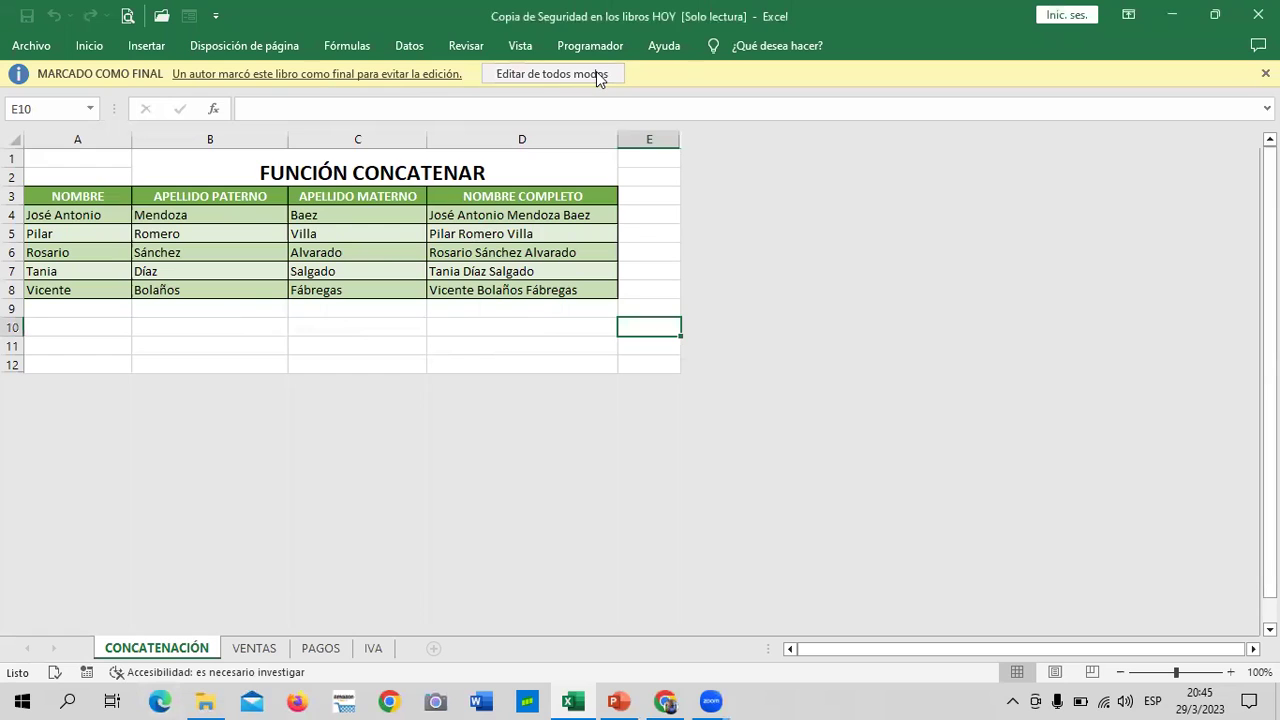
pyautogui.click(595, 75)
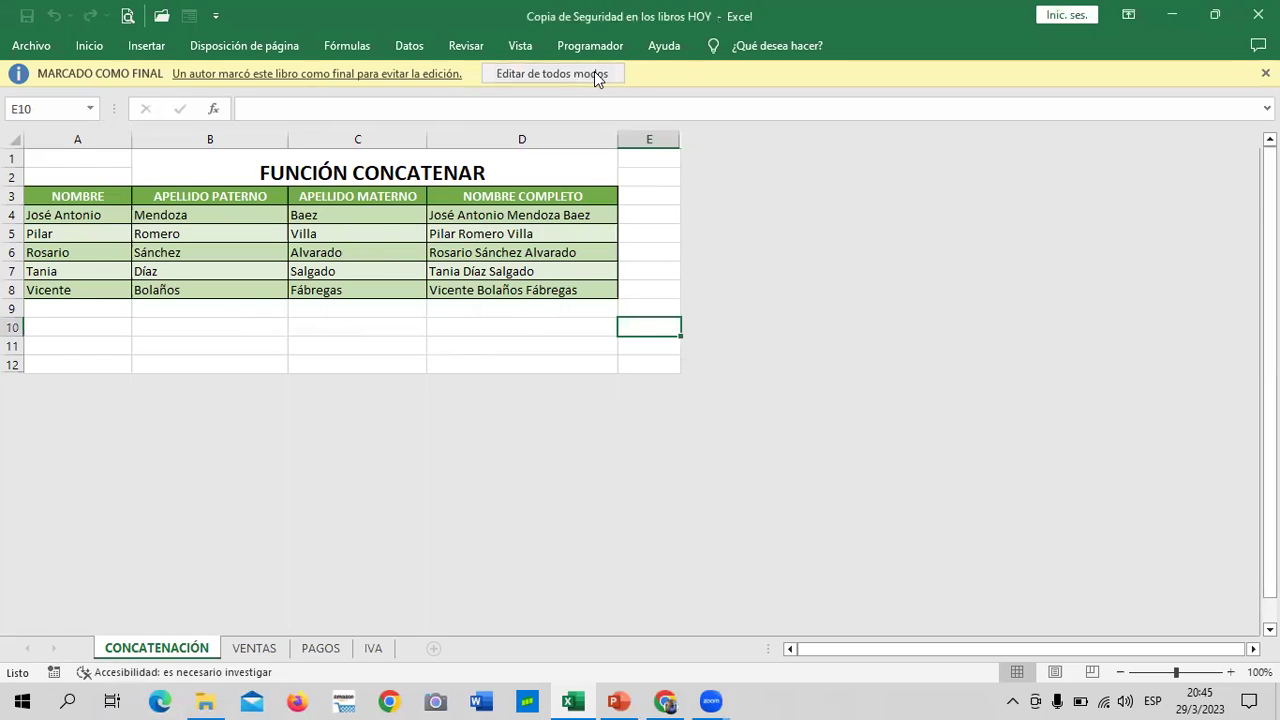
# - Select various cells in columns D and E, from E4 down to E12
pyautogui.click(645, 288)
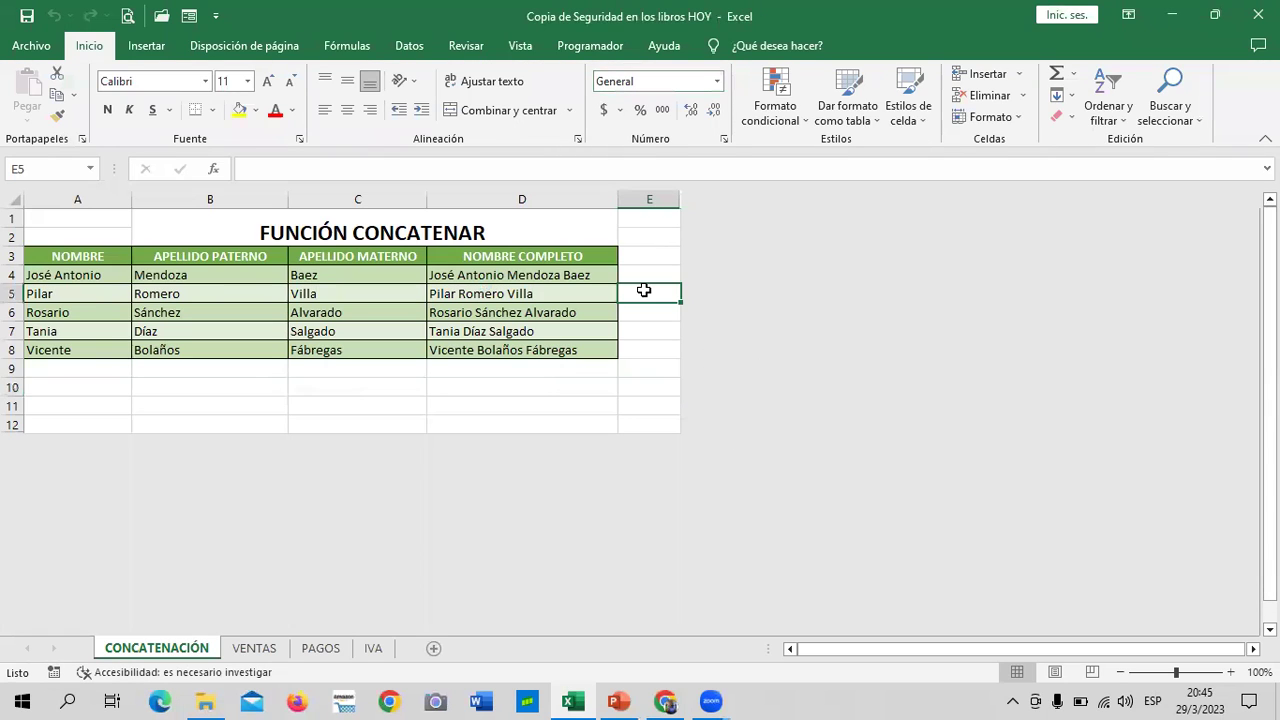
pyautogui.click(653, 420)
pyautogui.click(598, 422)
pyautogui.click(634, 410)
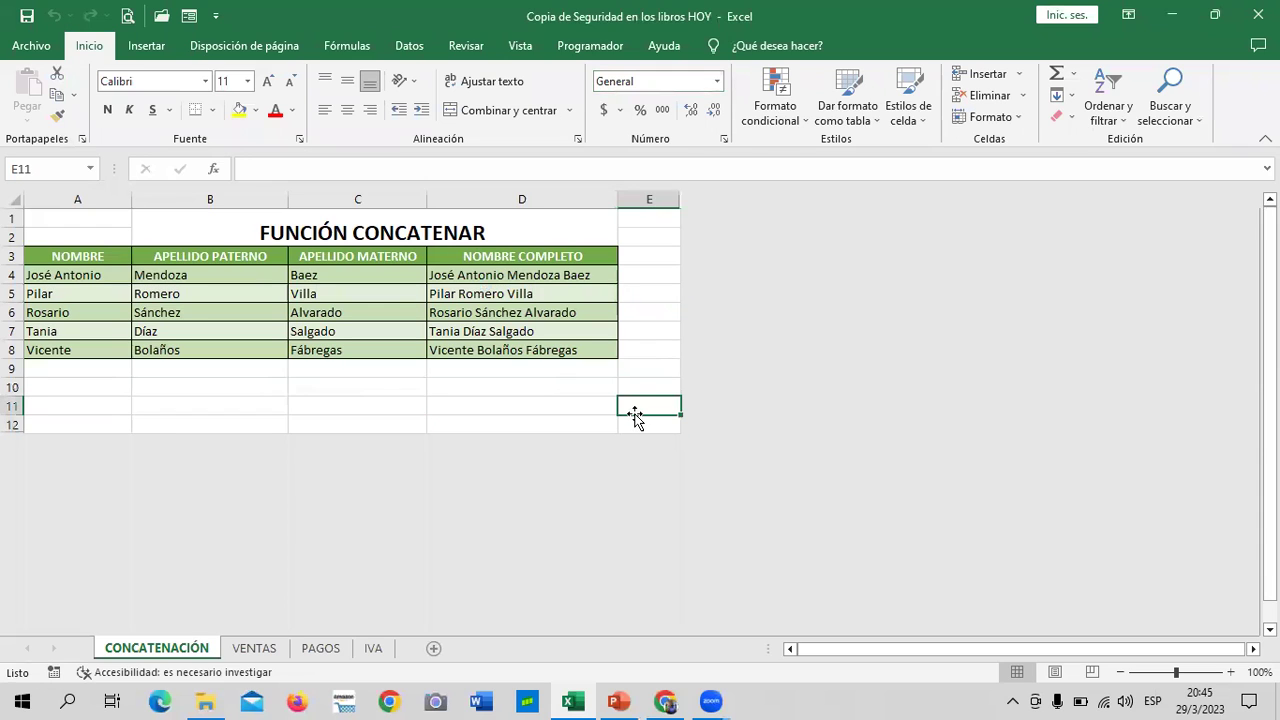
pyautogui.click(644, 349)
pyautogui.click(605, 424)
pyautogui.click(658, 421)
pyautogui.click(652, 390)
pyautogui.click(578, 404)
pyautogui.click(649, 423)
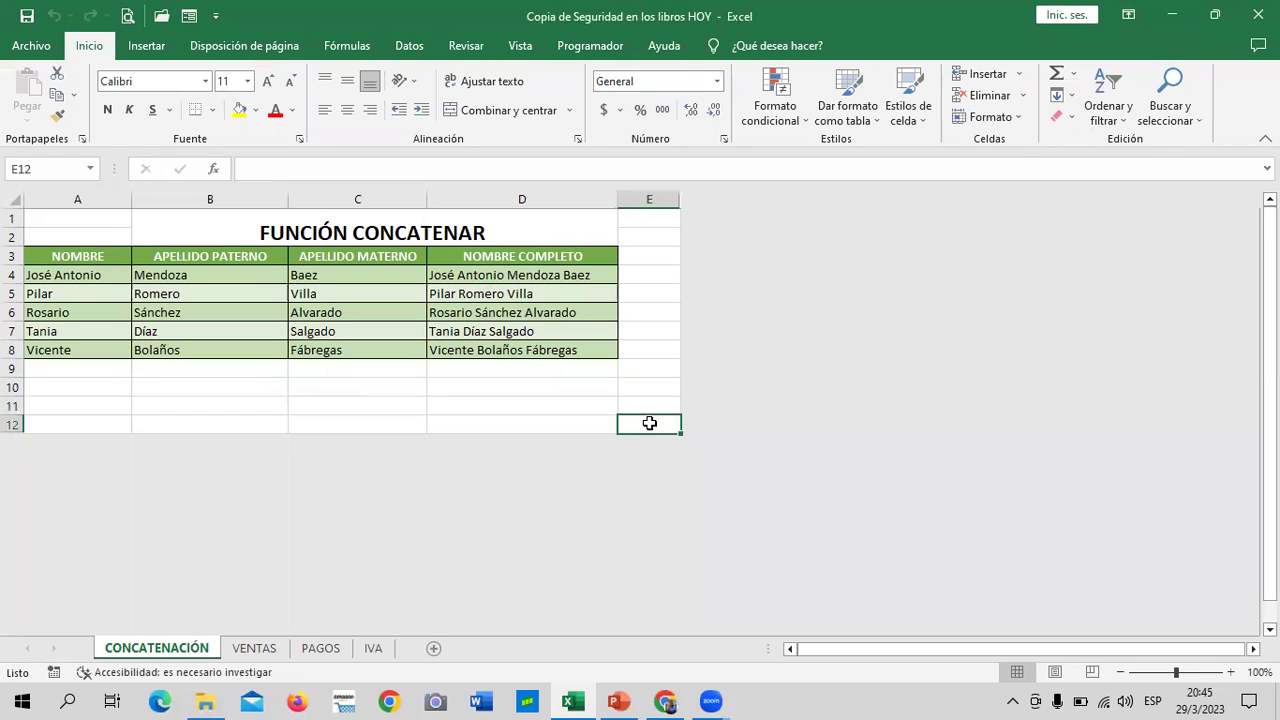
pyautogui.click(631, 369)
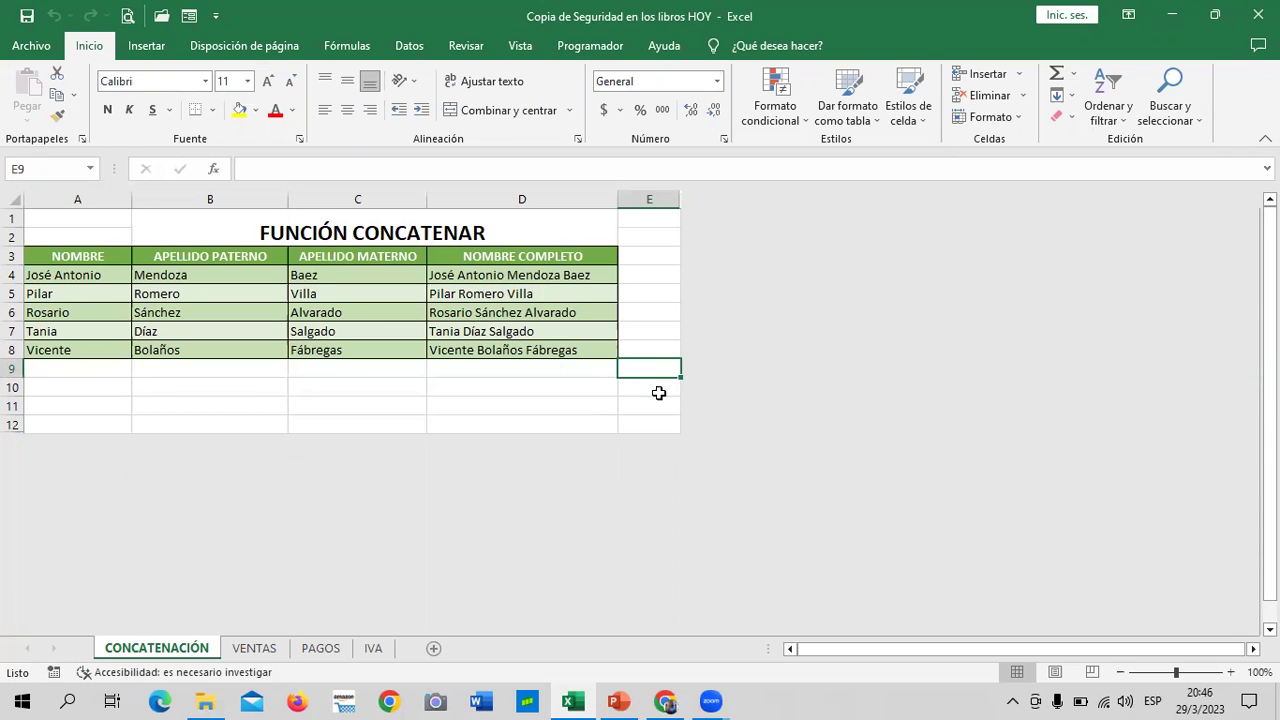
pyautogui.click(649, 274)
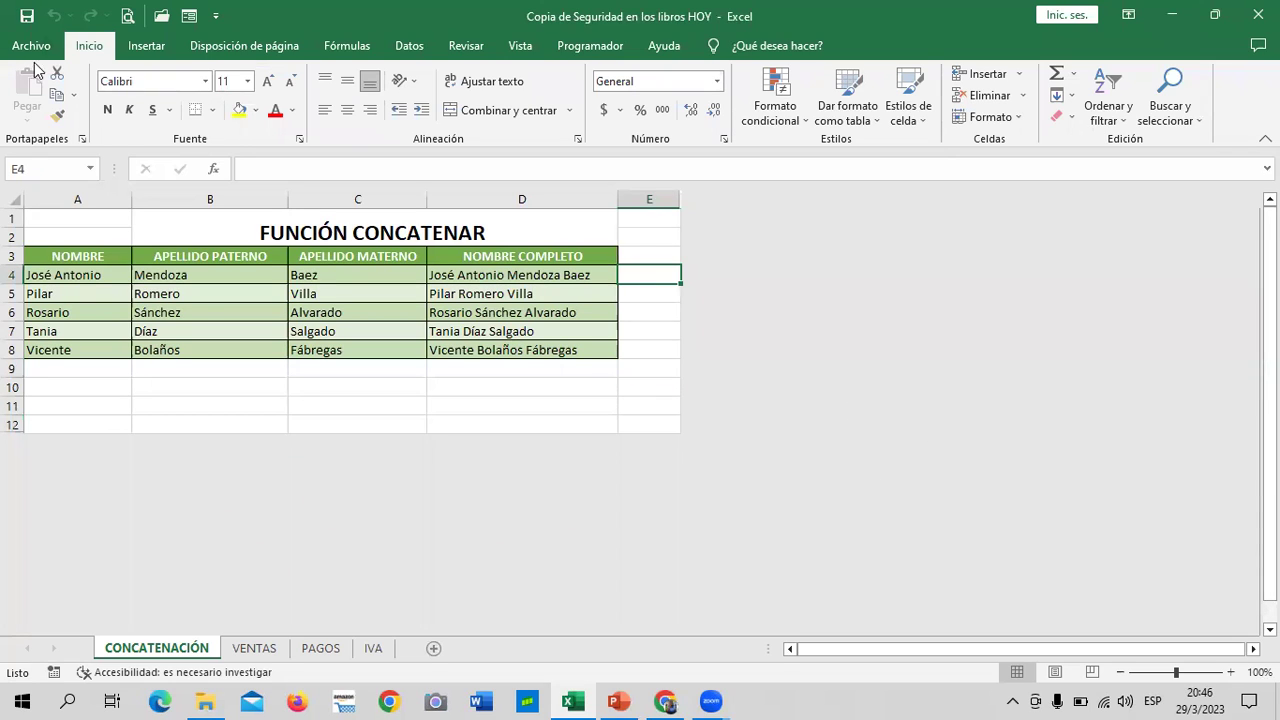
# - Bring up the Save As dialog on Escritorio and expand its Herramientas menu
pyautogui.click(38, 47)
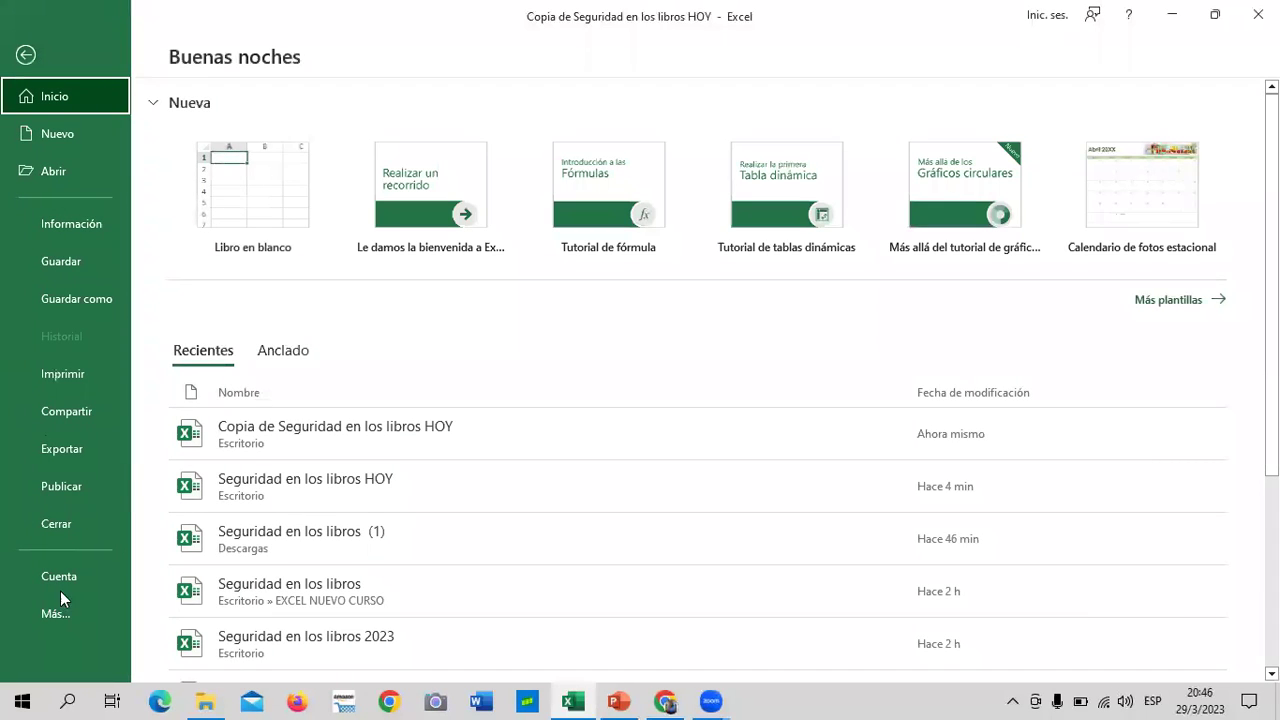
pyautogui.click(86, 300)
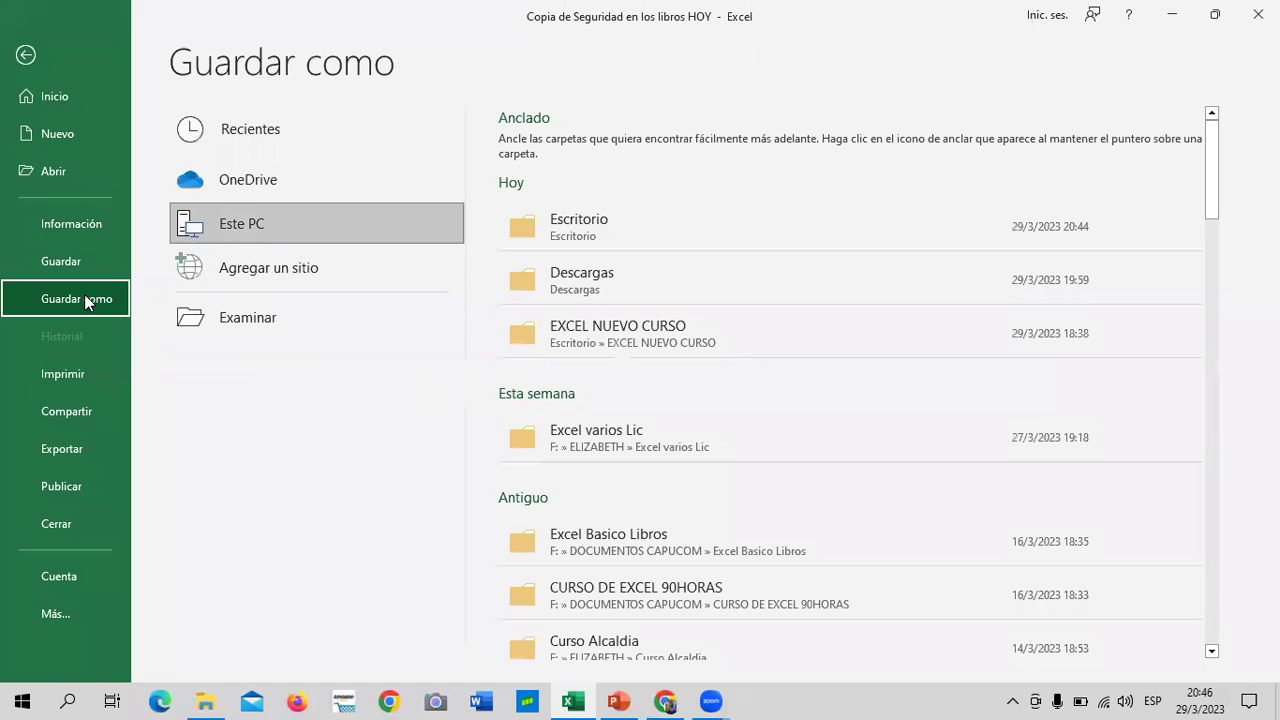
pyautogui.click(356, 315)
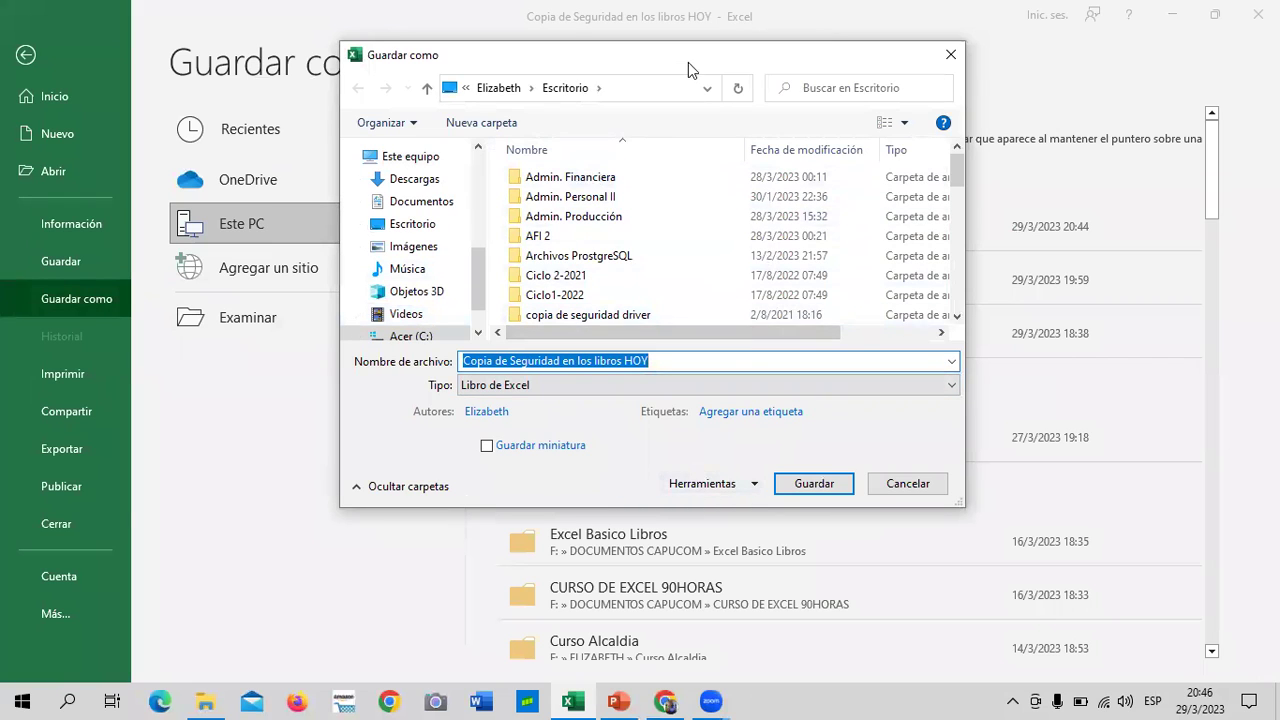
pyautogui.moveTo(670, 63); pyautogui.dragTo(635, 64)
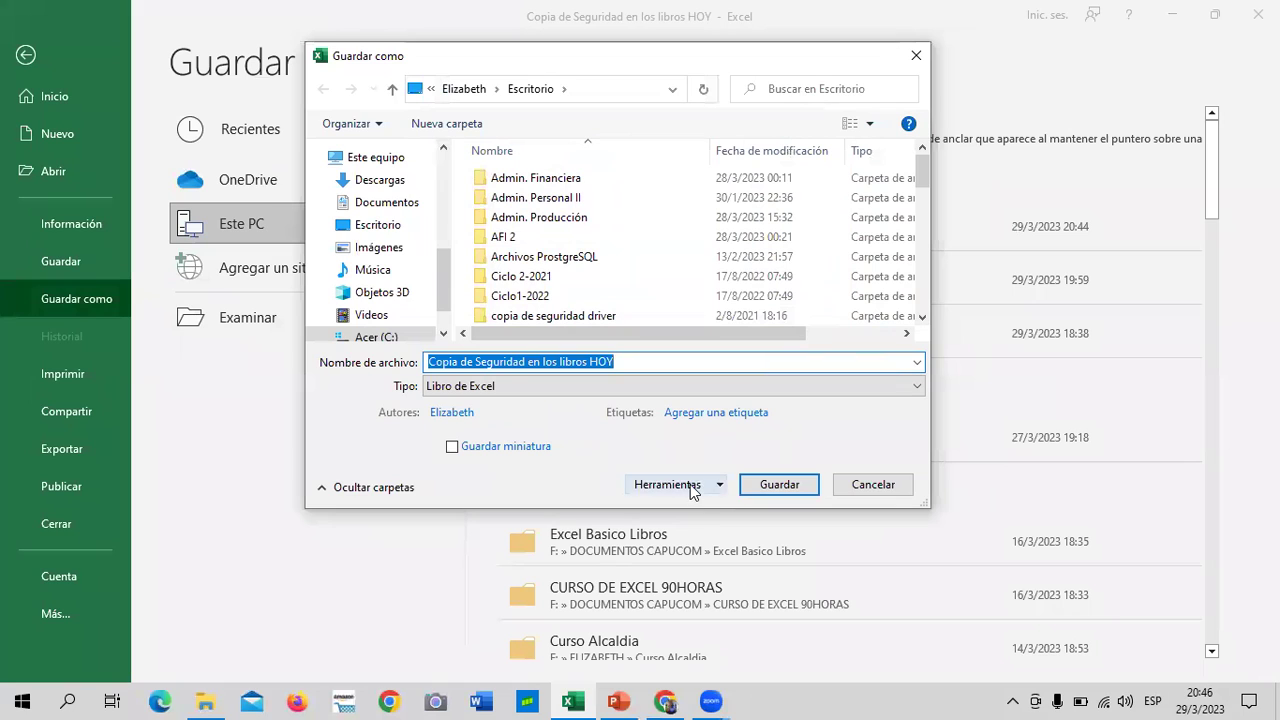
pyautogui.click(718, 486)
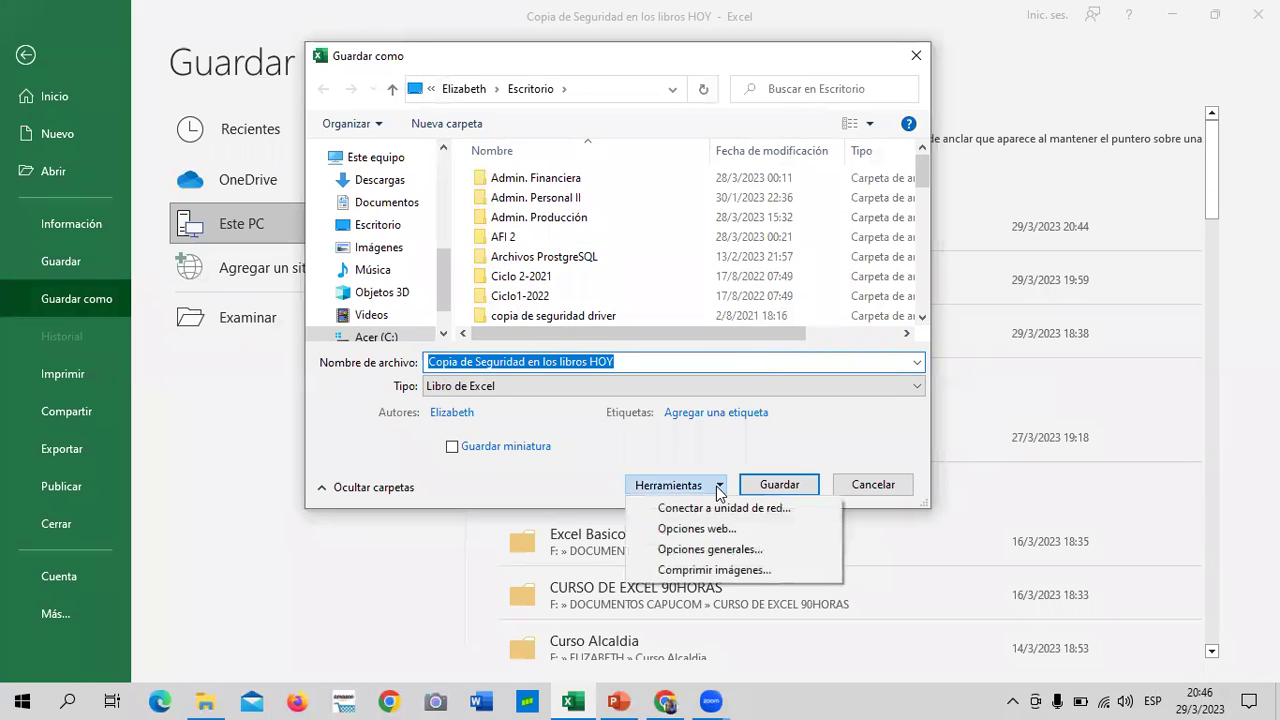
# - Set an open password and a write password in General Options, re-entering both to confirm
pyautogui.click(698, 550)
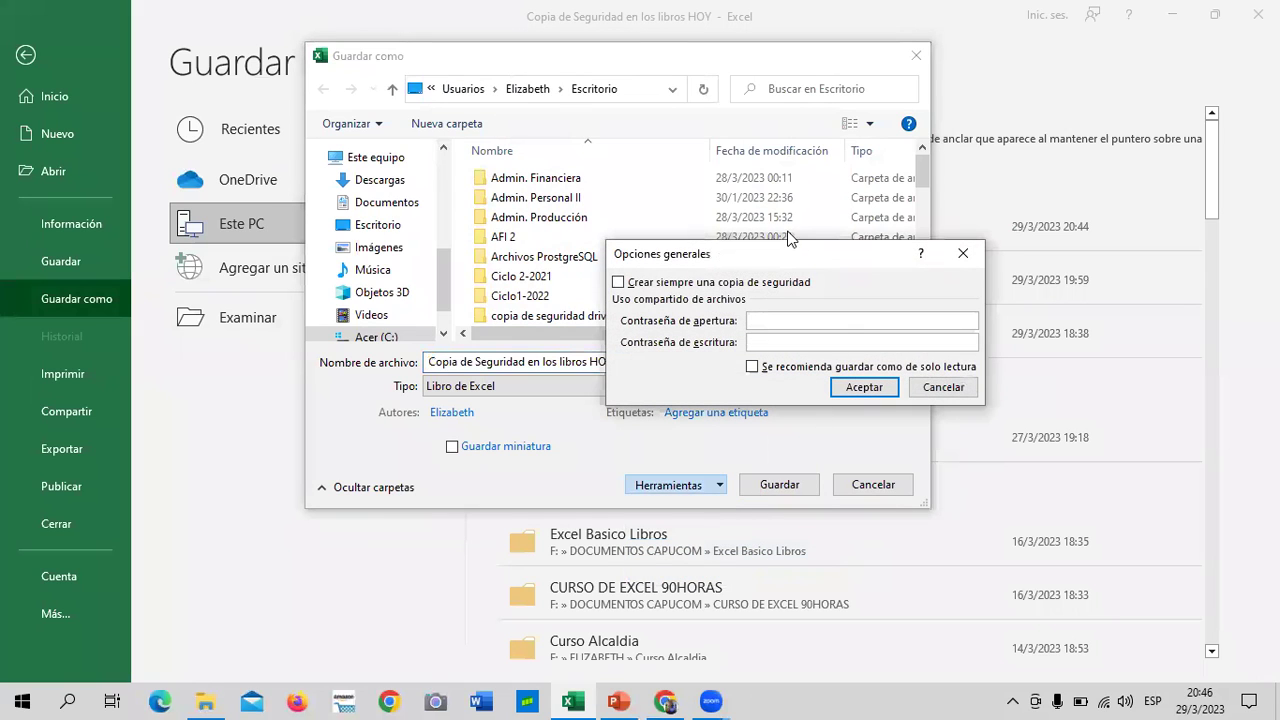
pyautogui.moveTo(786, 256); pyautogui.dragTo(714, 190)
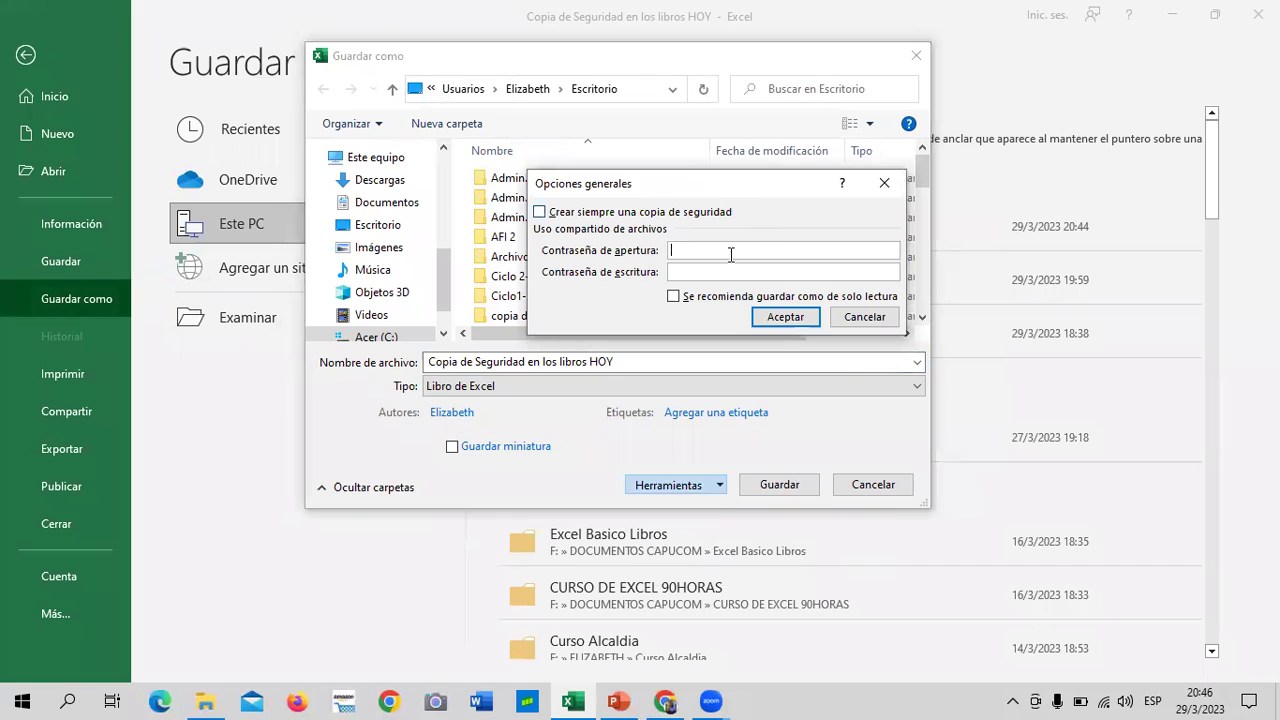
pyautogui.click(826, 271)
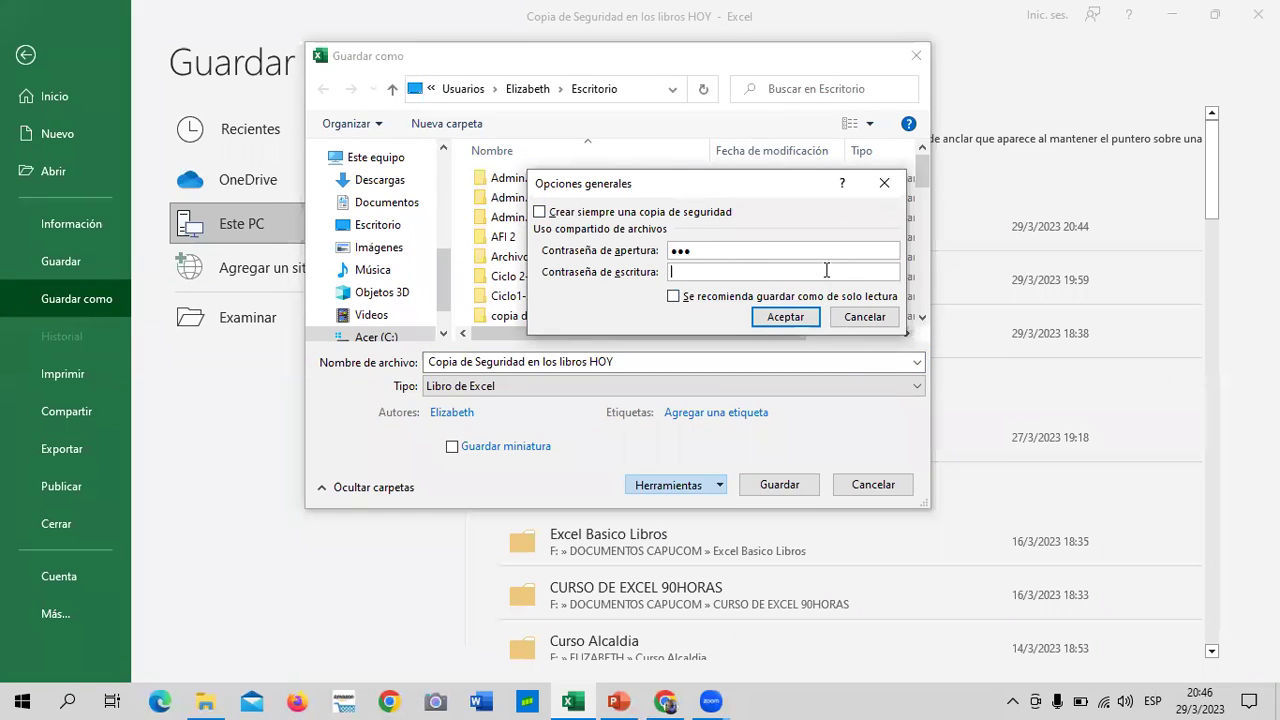
pyautogui.click(783, 318)
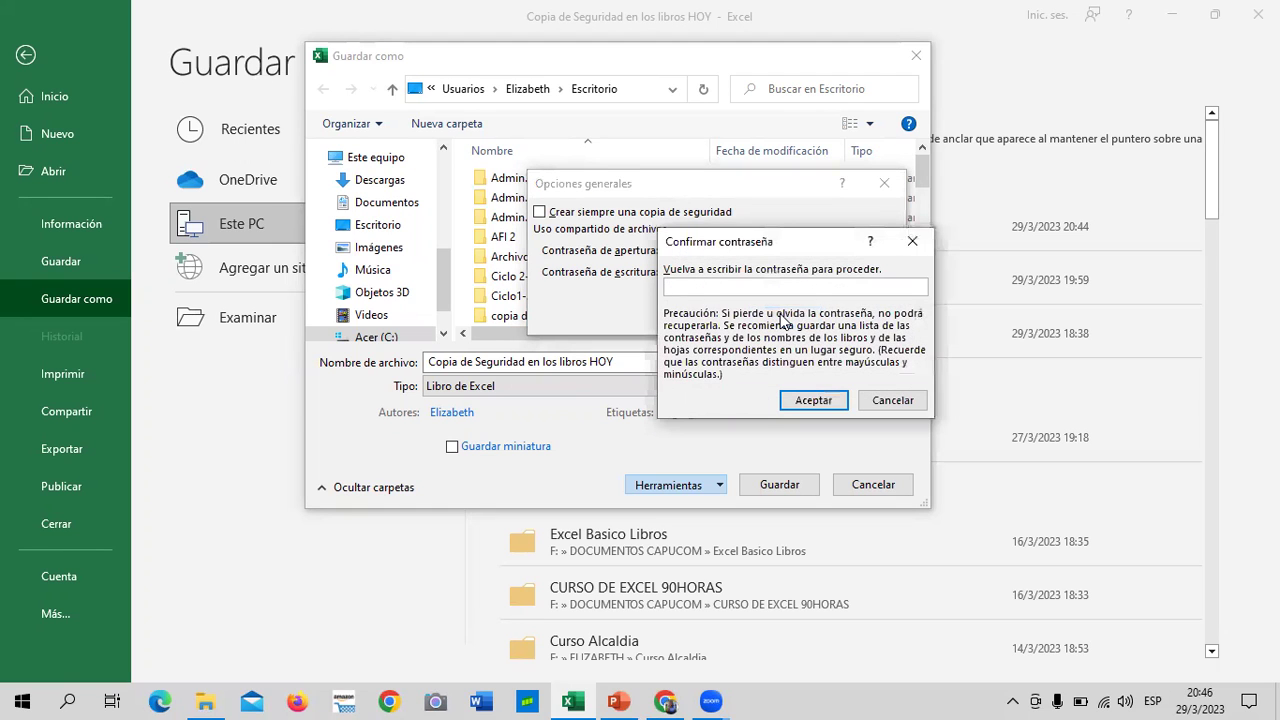
pyautogui.write('1')
pyautogui.press('Return')
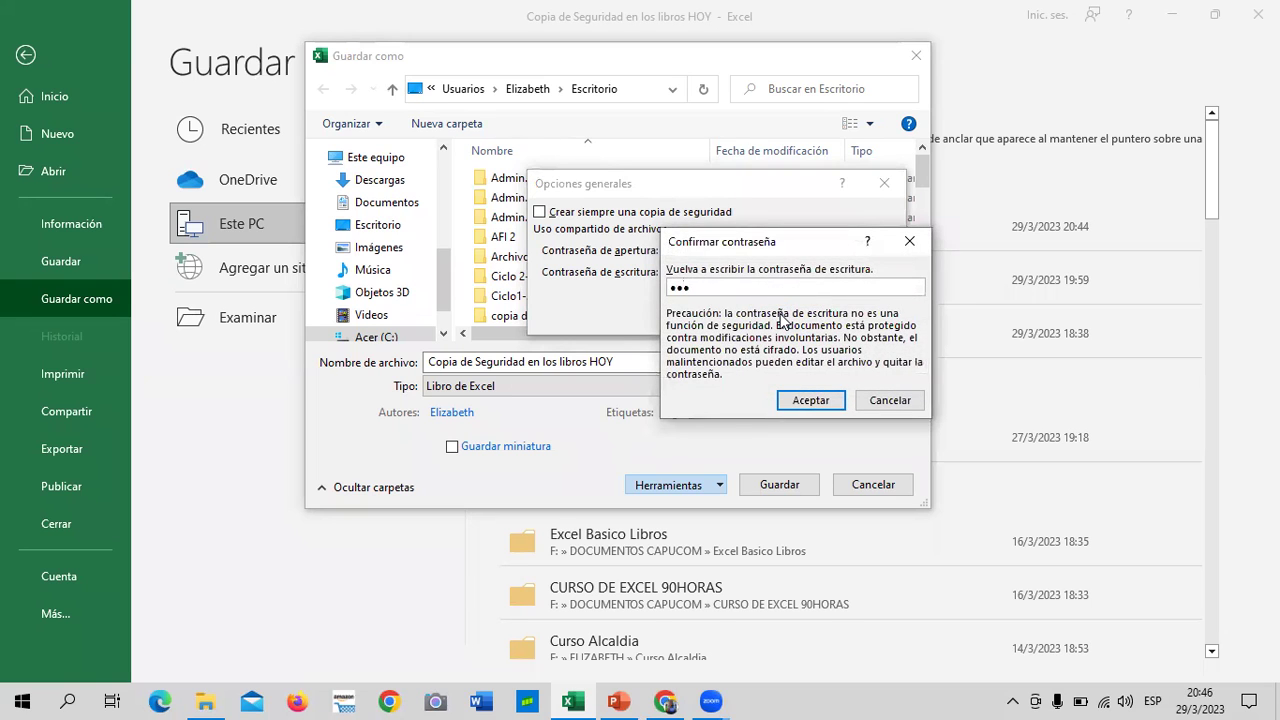
pyautogui.press('Return')
pyautogui.click(660, 366)
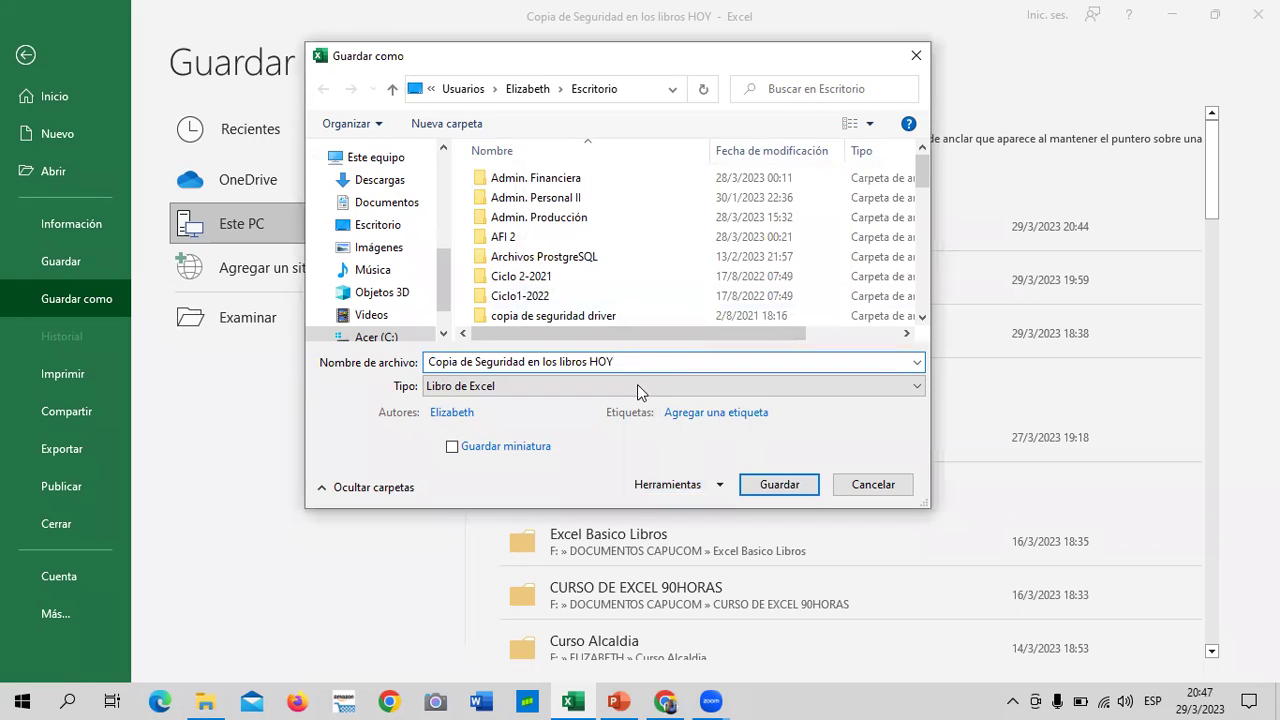
# - Save over the desktop file 'Copia de Seguridad en los libros HOY' and close Excel
pyautogui.click(805, 486)
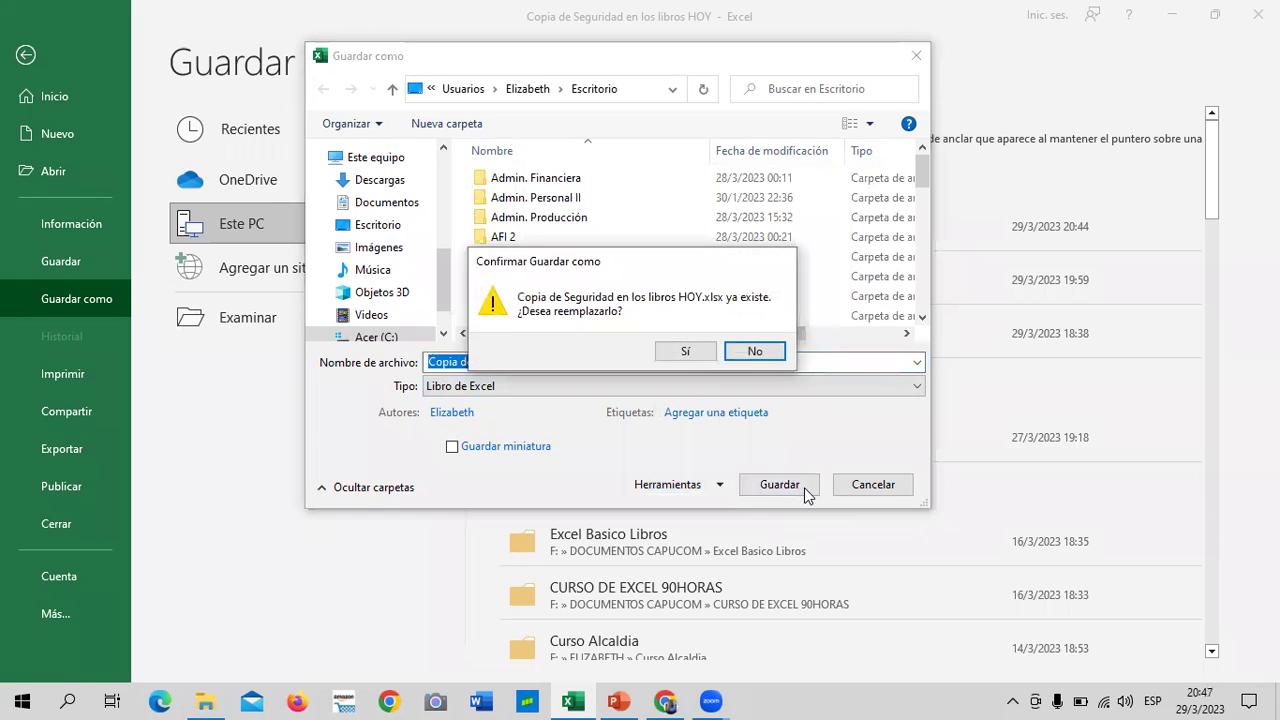
pyautogui.click(686, 352)
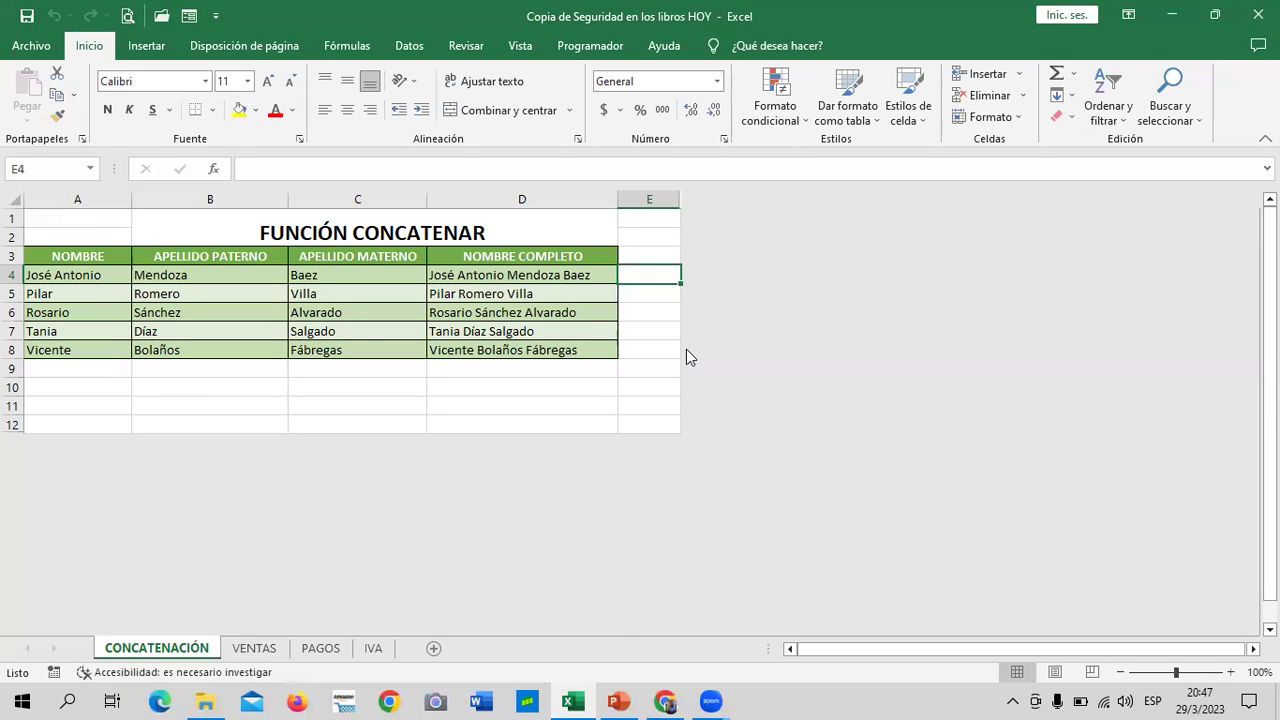
pyautogui.click(640, 410)
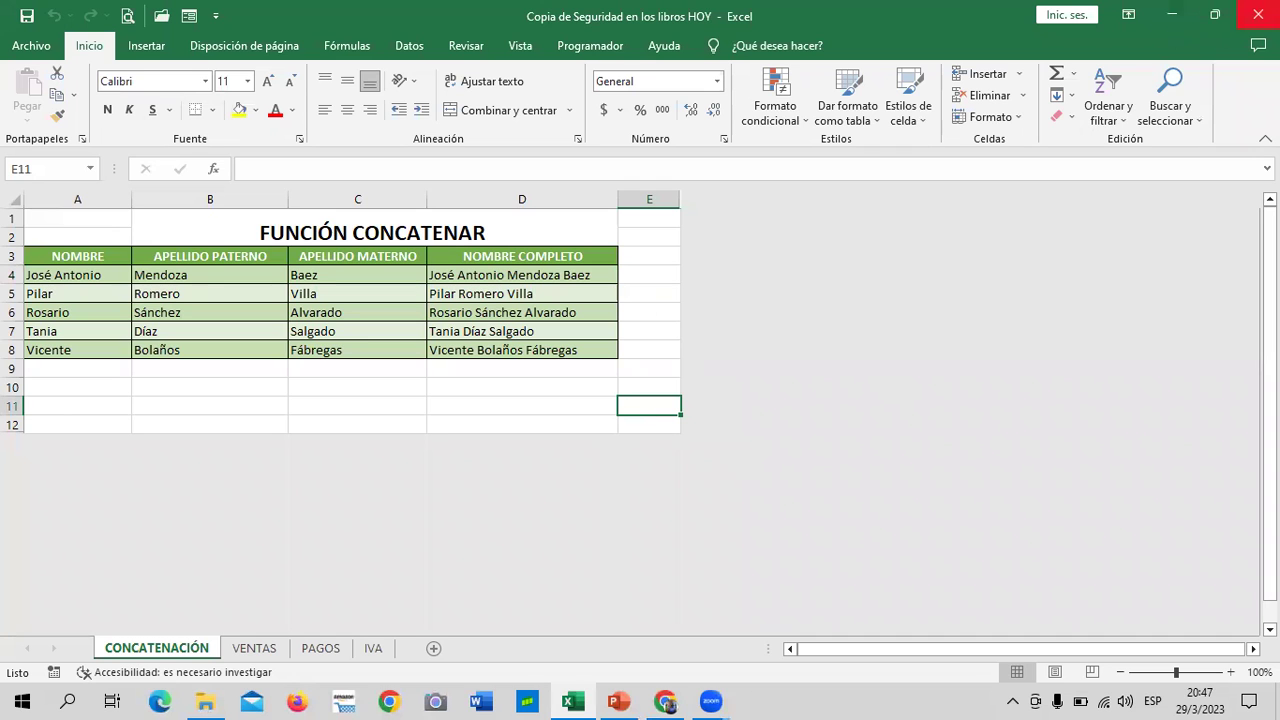
pyautogui.click(1257, 14)
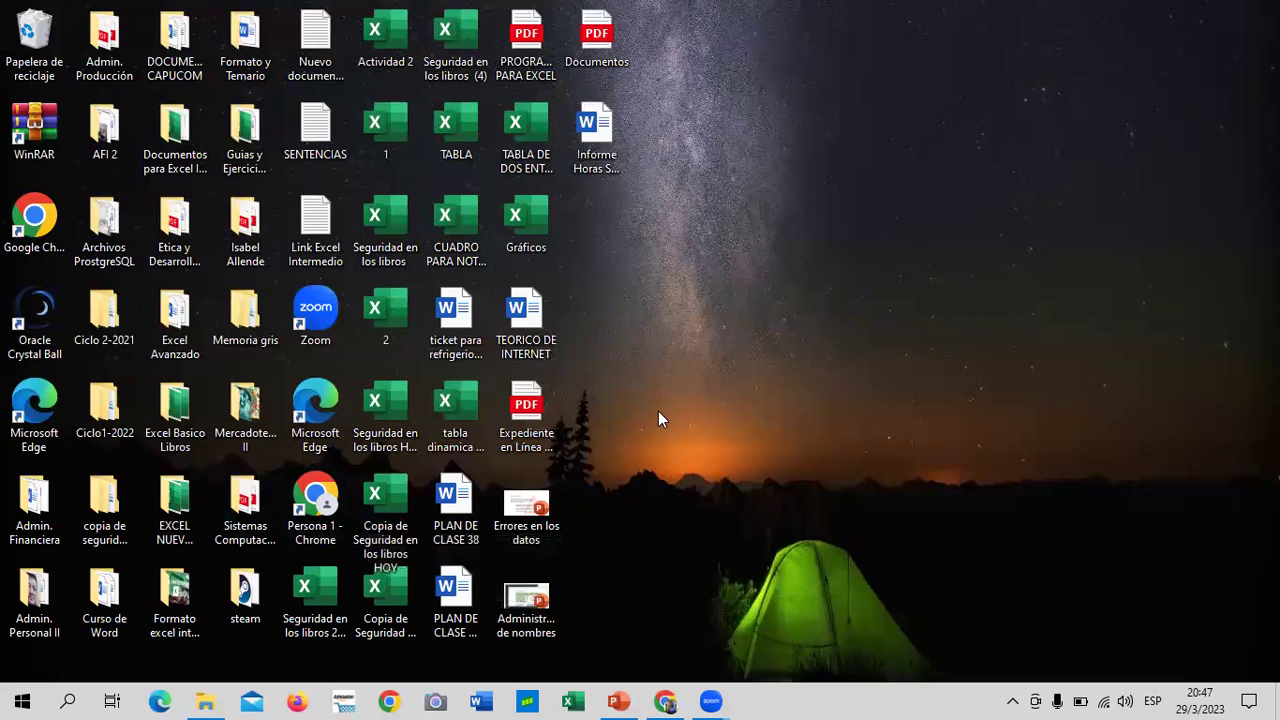
# - Open 'Copia de Seguridad en los libros HOY' from the desktop with its password, as Solo lectura
pyautogui.doubleClick(393, 495)
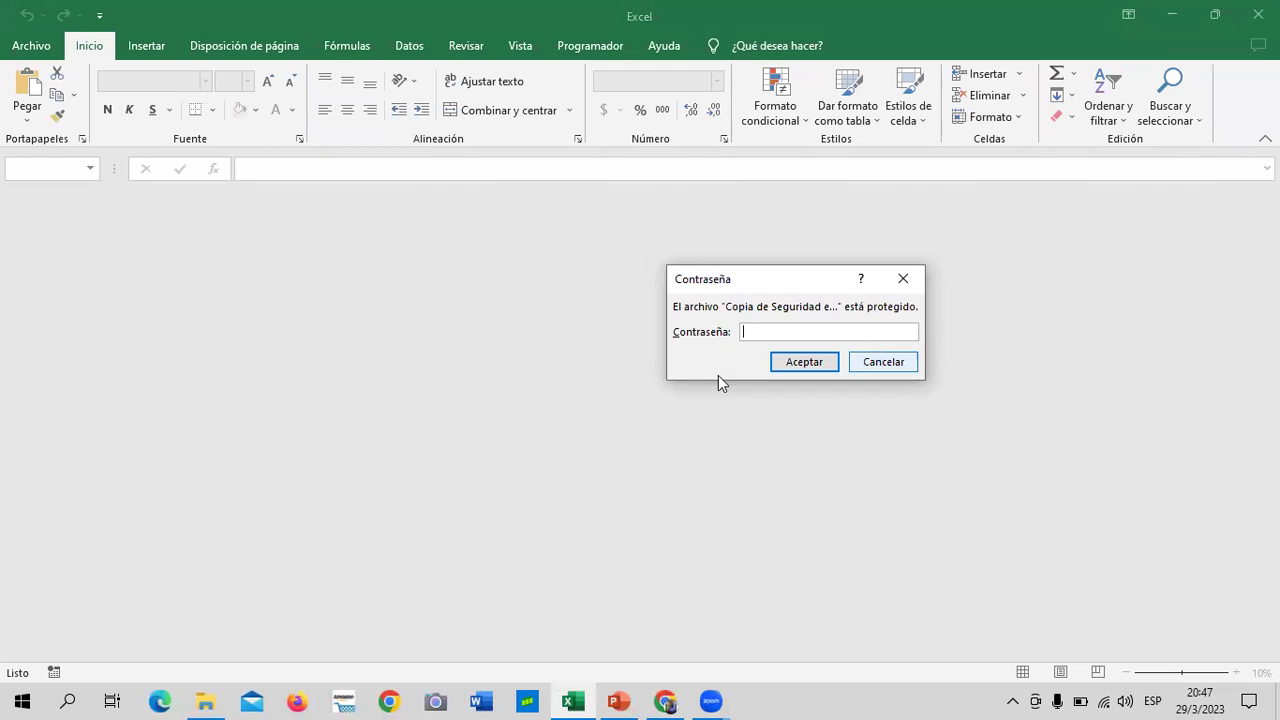
pyautogui.press('Return')
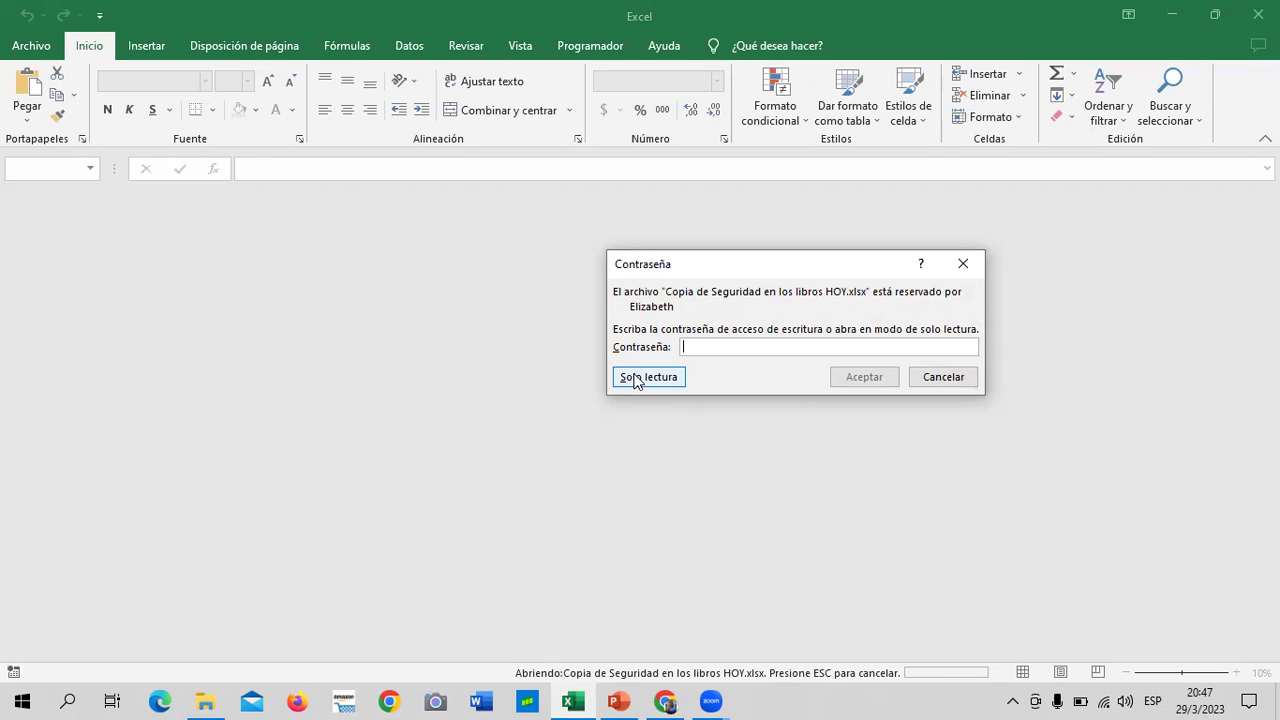
pyautogui.click(636, 379)
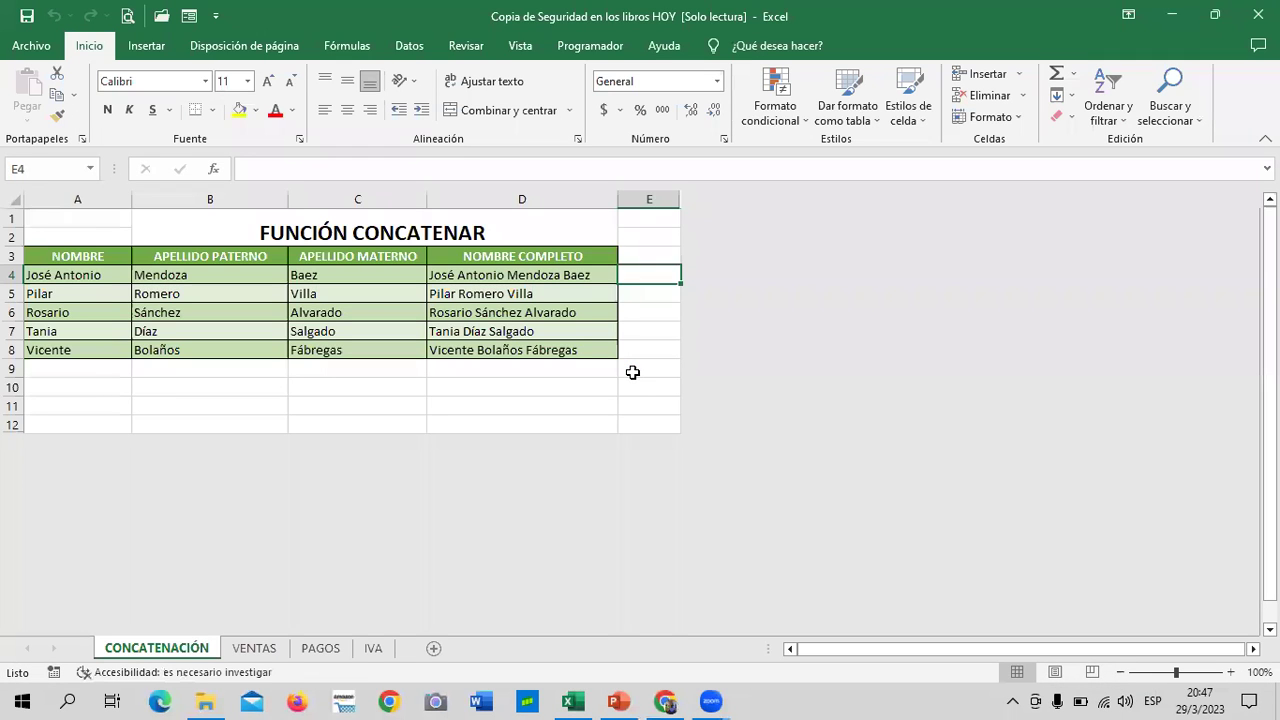
# - Delete the CONCATENAR full-name formulas in D4:D8
pyautogui.click(510, 386)
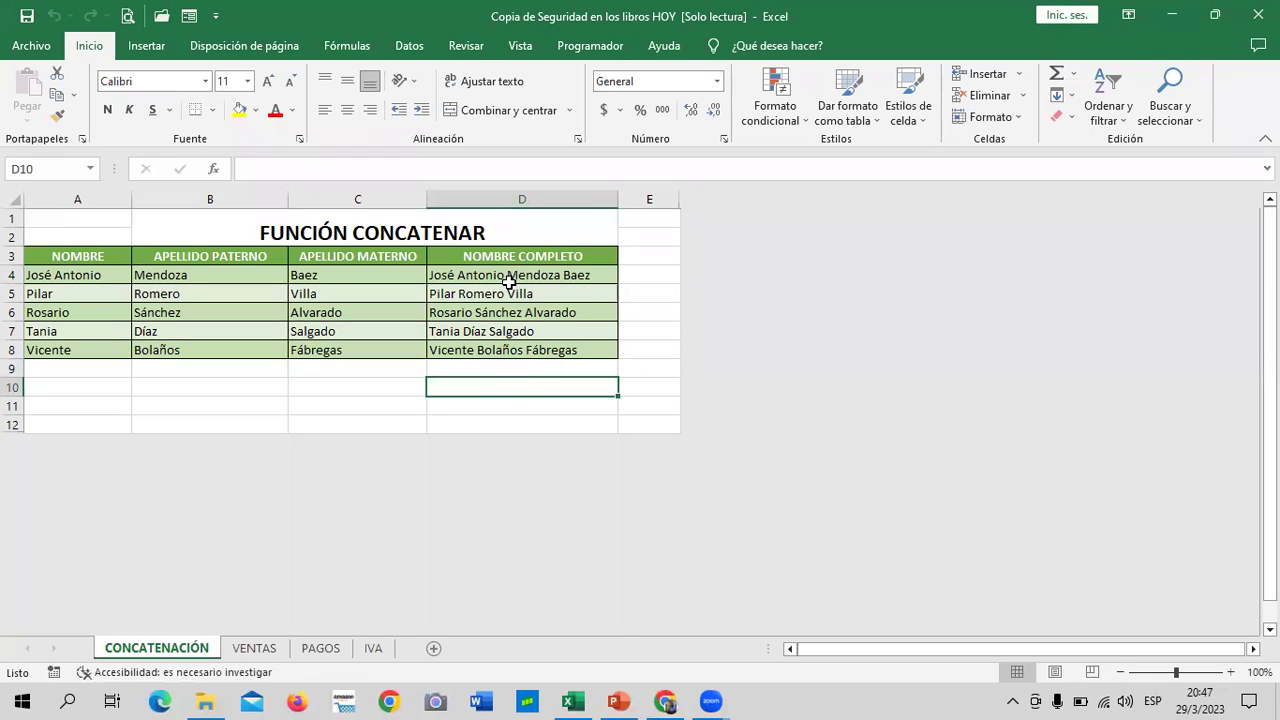
pyautogui.moveTo(503, 315); pyautogui.dragTo(210, 250)
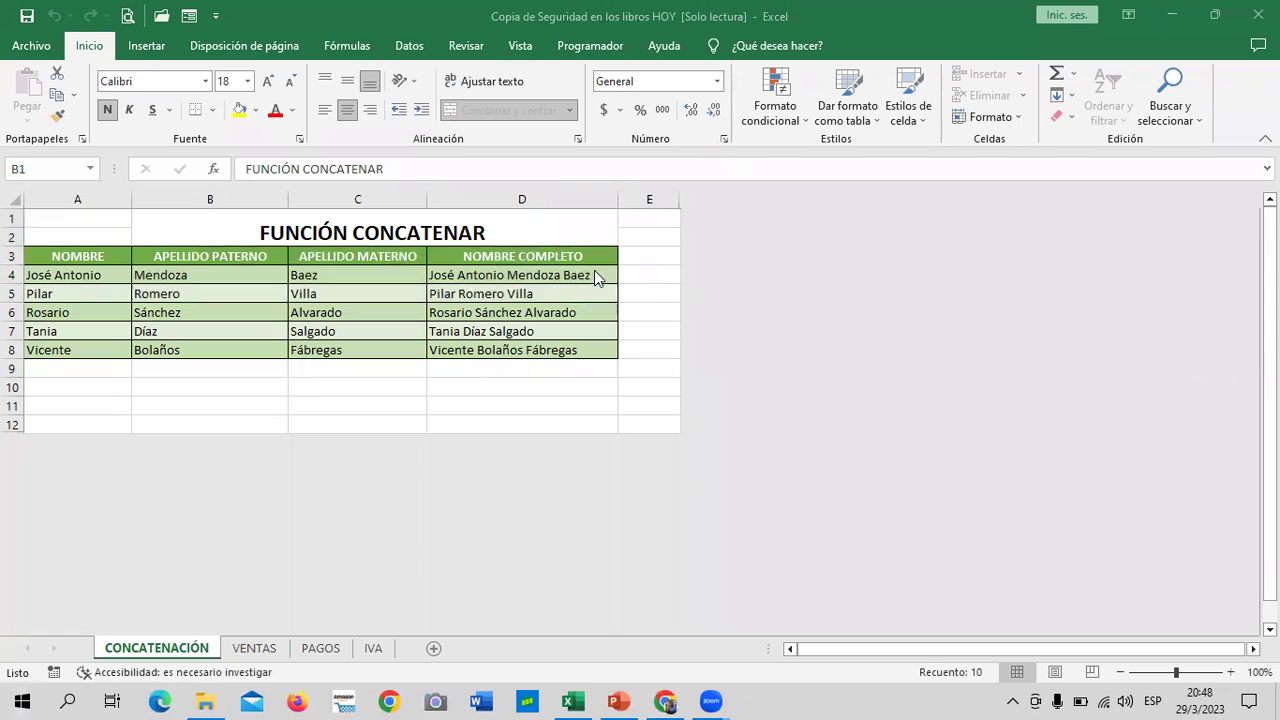
pyautogui.click(557, 277)
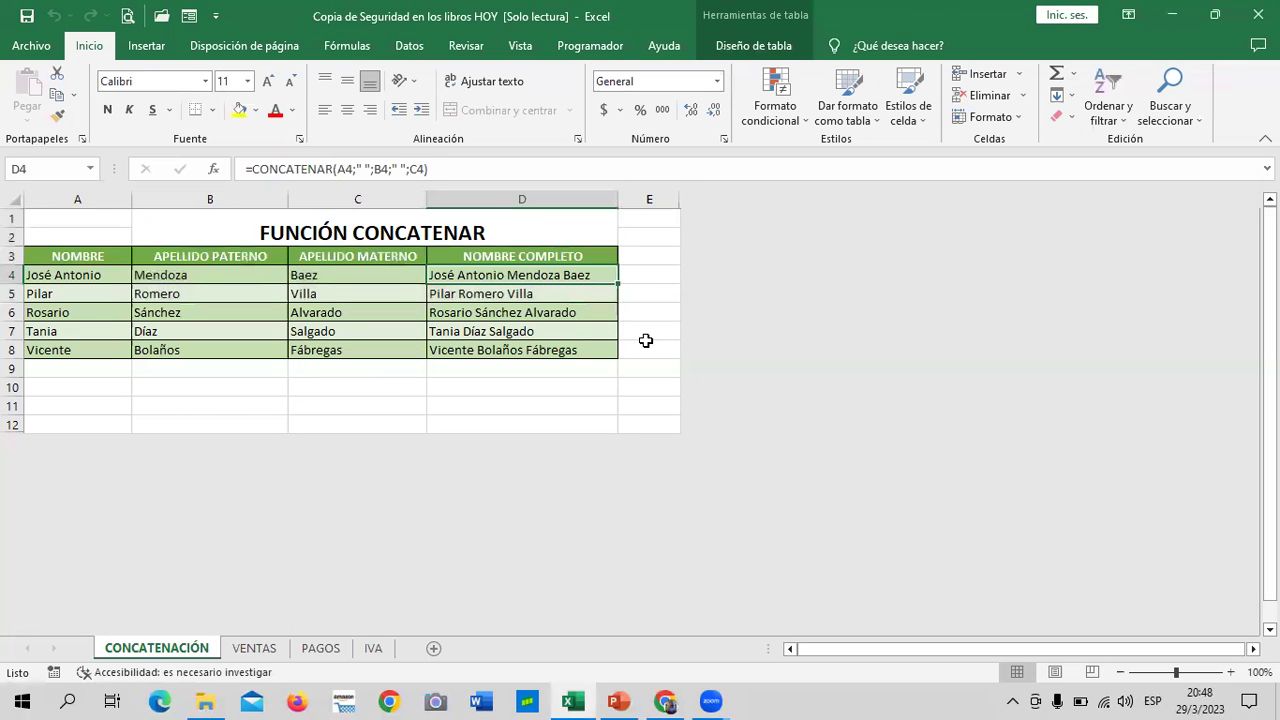
pyautogui.moveTo(578, 280); pyautogui.dragTo(562, 350)
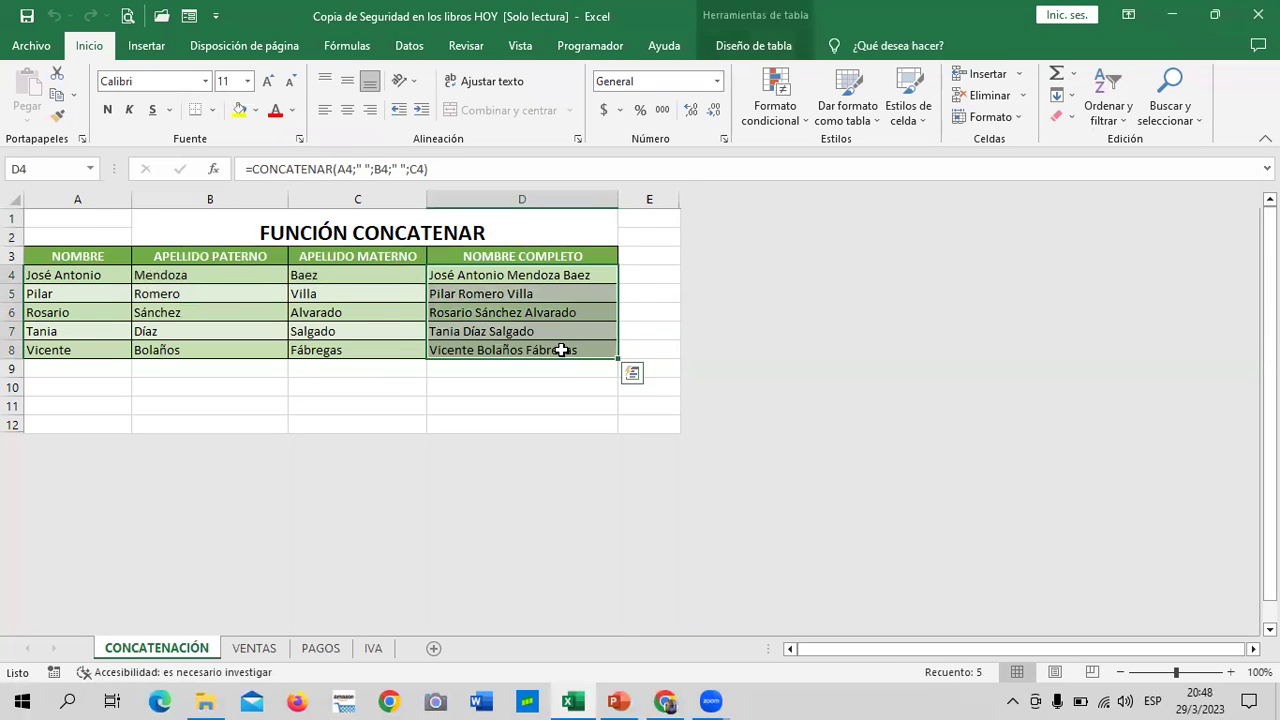
pyautogui.press('Delete')
# - Save the changes as a new desktop file, 'Copia de Copia de Seguridad en los libros HOY'
pyautogui.click(636, 295)
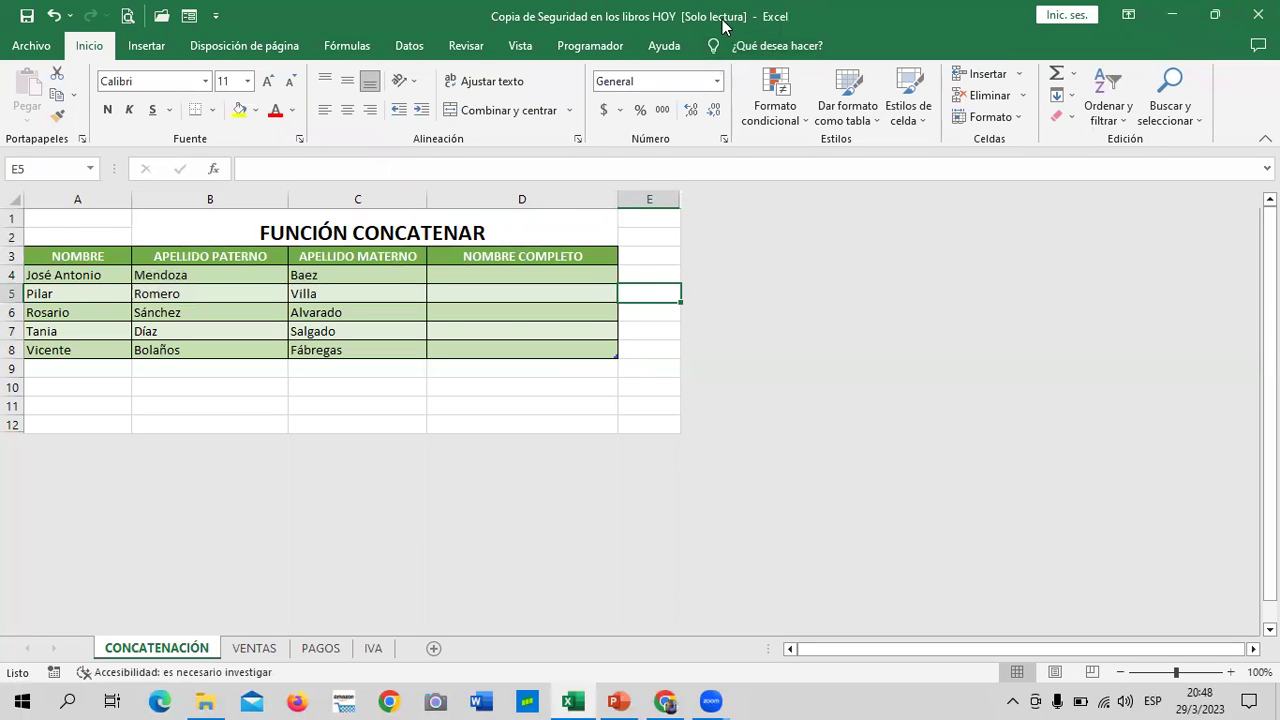
pyautogui.click(1258, 14)
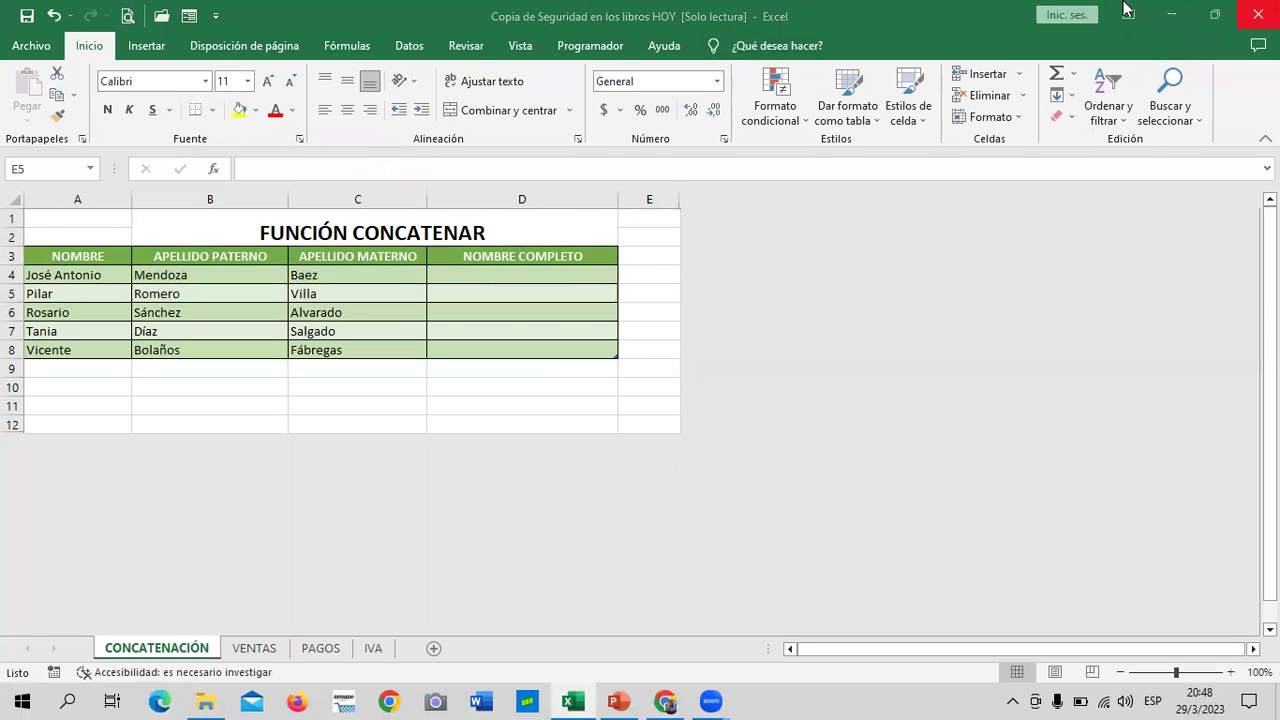
pyautogui.click(571, 374)
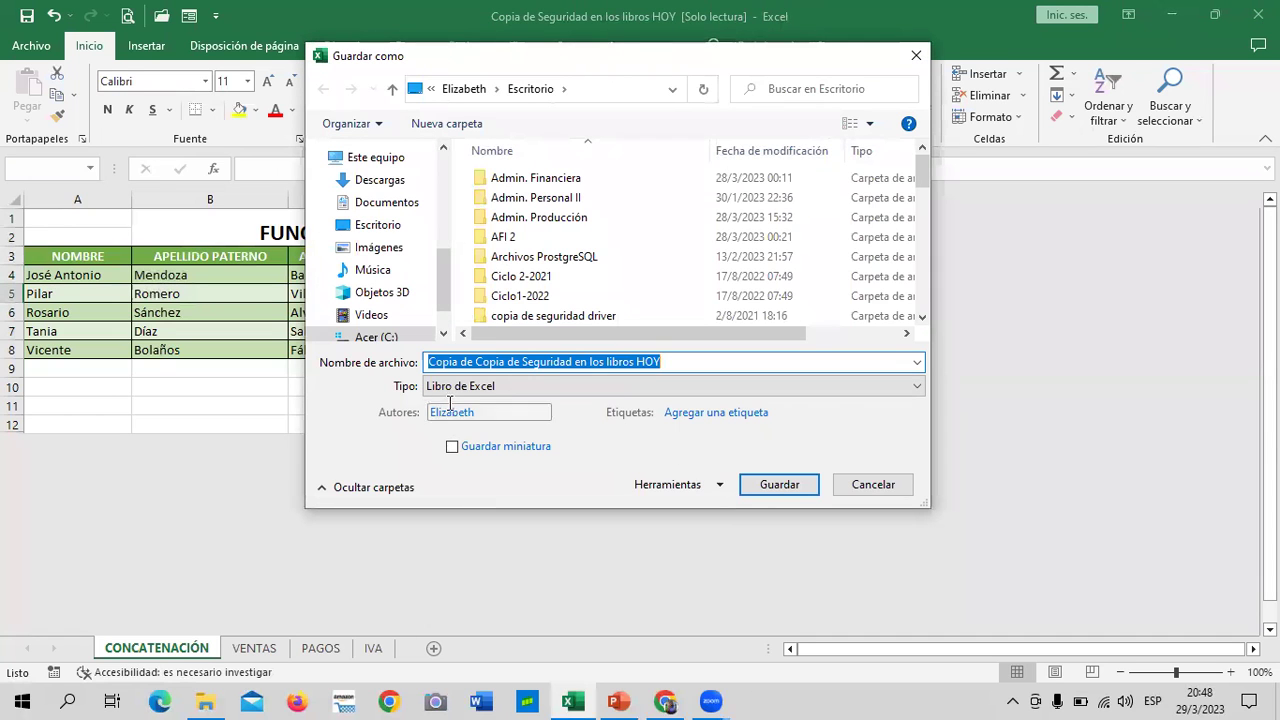
pyautogui.click(771, 493)
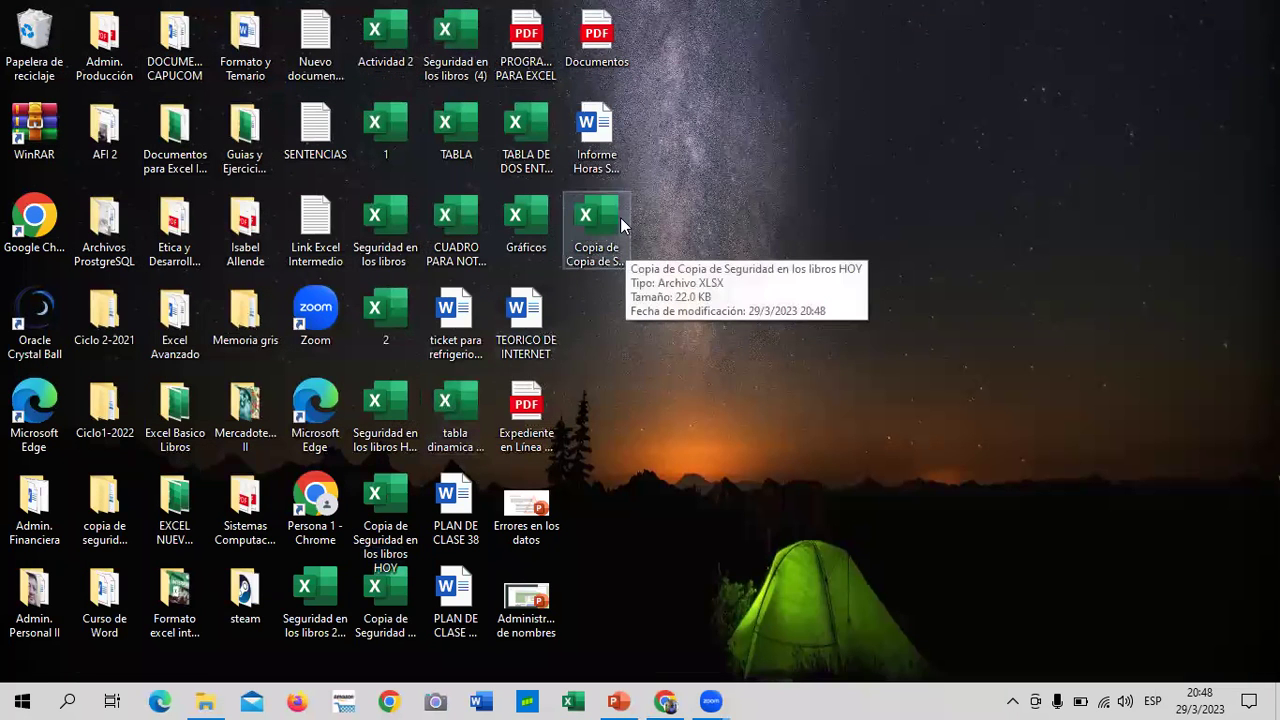
pyautogui.click(620, 215)
pyautogui.click(388, 505)
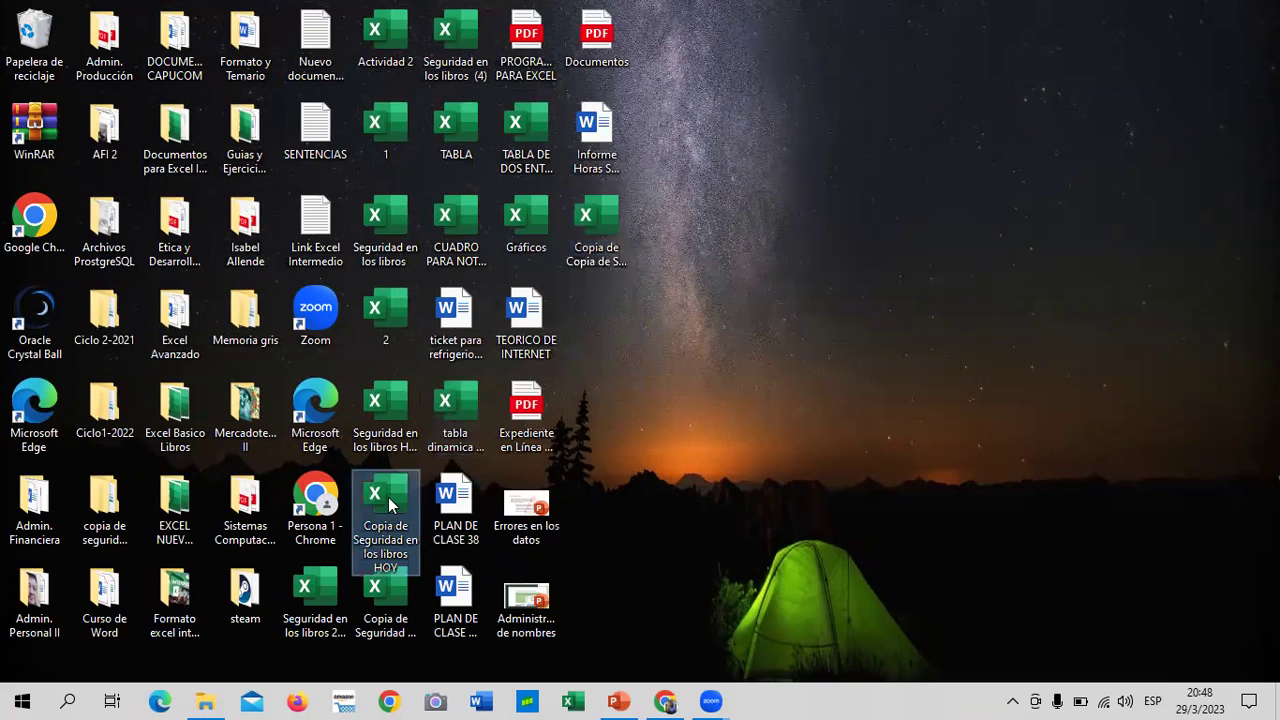
# - Open 'Copia de Copia de Seguridad en los libros HOY' from the desktop with its password
pyautogui.click(612, 224)
pyautogui.doubleClick(614, 214)
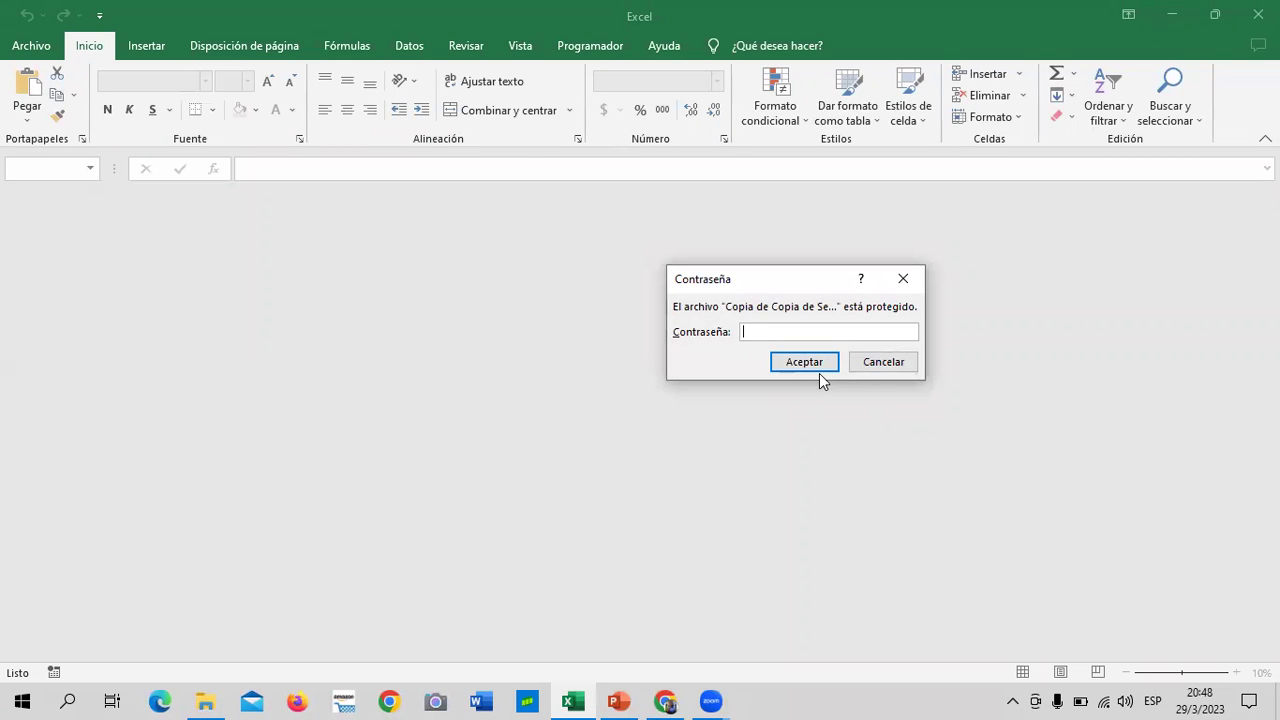
pyautogui.press('Return')
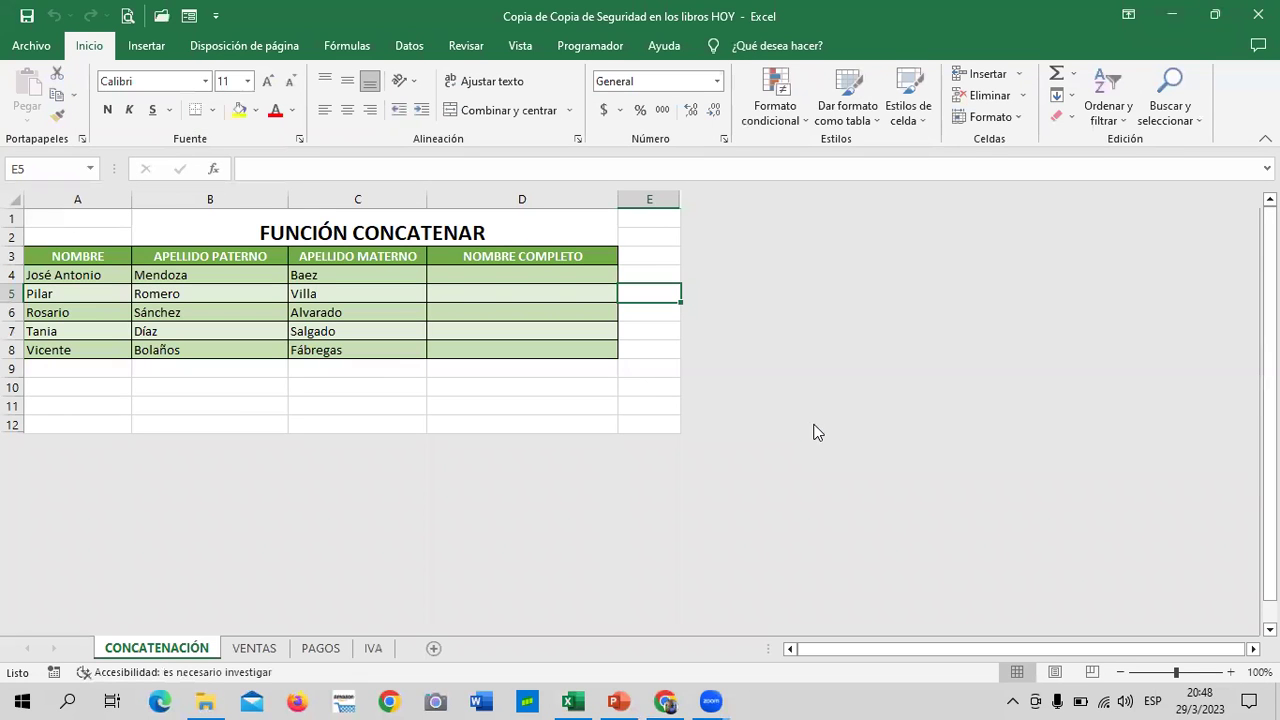
# - Confirm cells D4 through D8 are empty, dismissing the licence warning bar
pyautogui.click(453, 290)
pyautogui.click(456, 274)
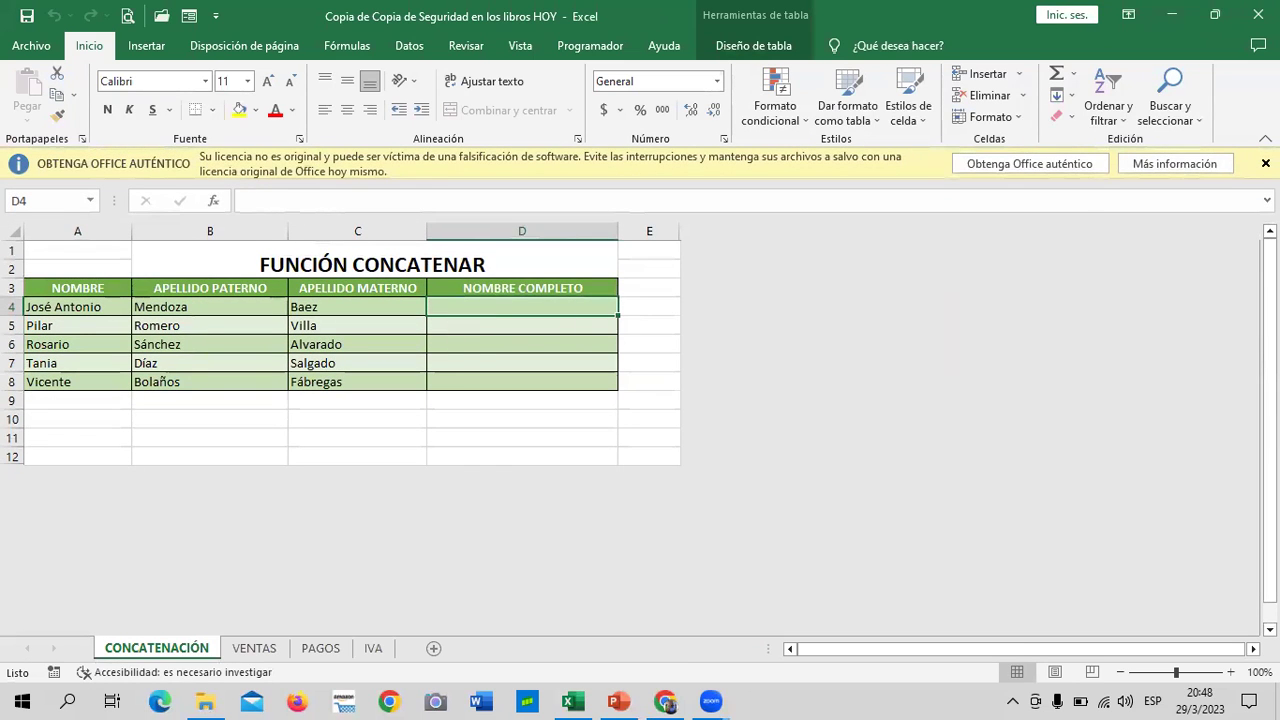
pyautogui.click(1265, 163)
pyautogui.click(458, 299)
pyautogui.click(460, 315)
pyautogui.click(460, 346)
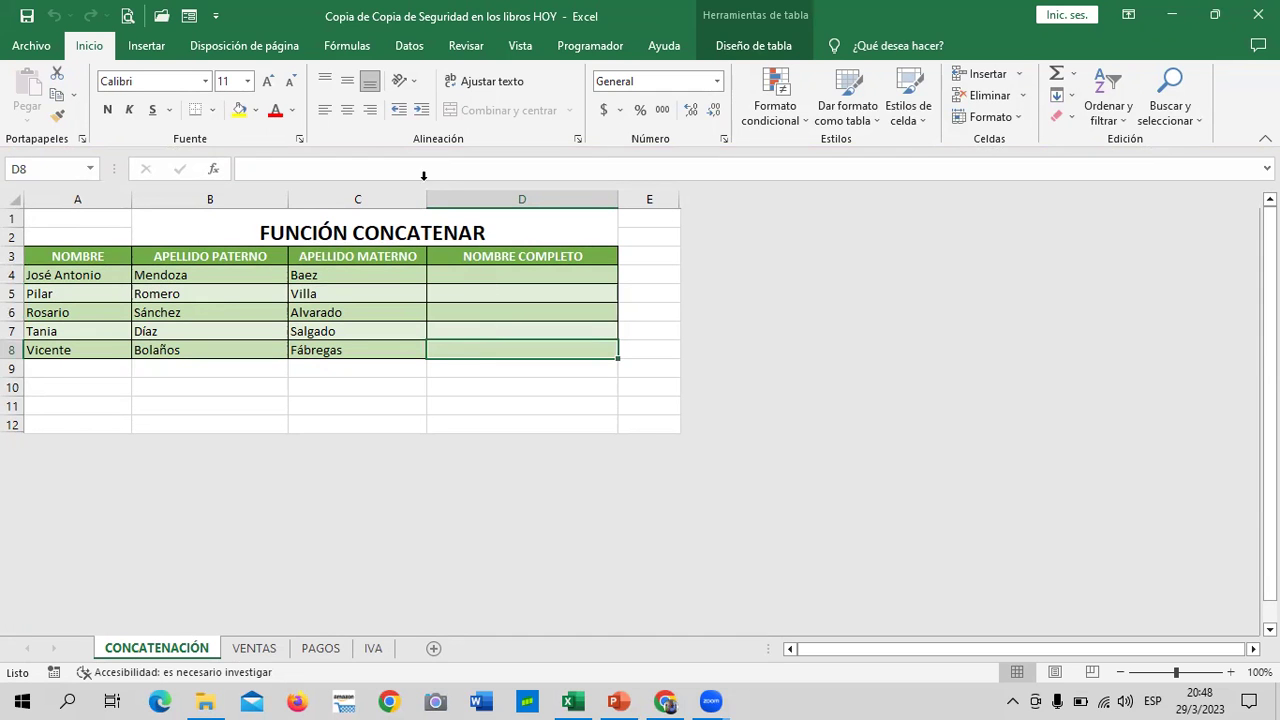
# - Open the original 'Copia de Seguridad en los libros HOY' using its open and write passwords
pyautogui.click(1176, 16)
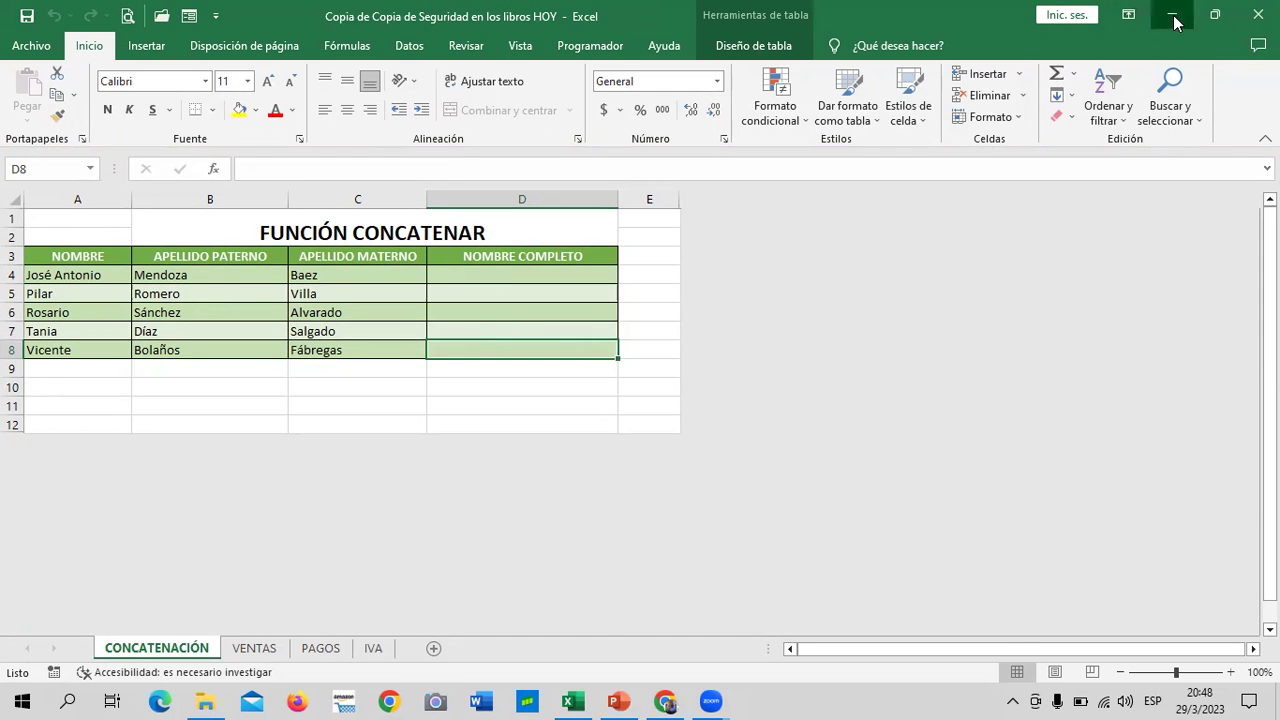
pyautogui.doubleClick(392, 524)
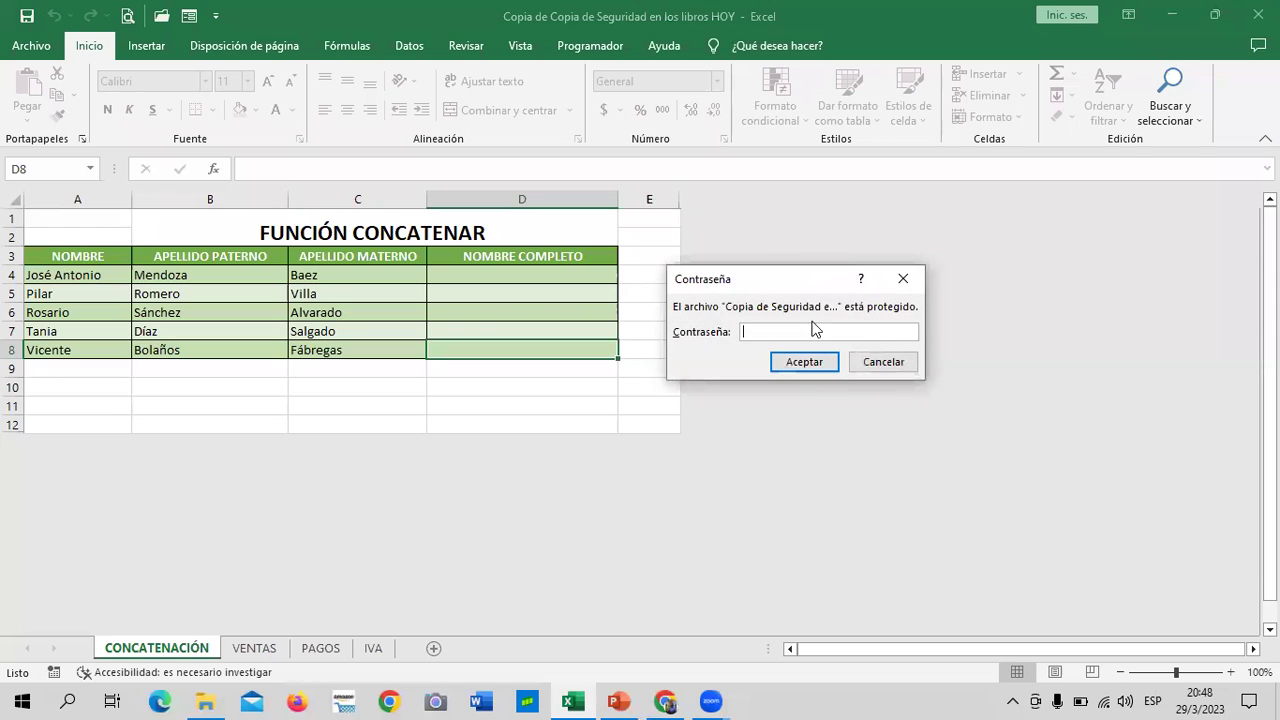
pyautogui.press('Return')
pyautogui.press('Return')
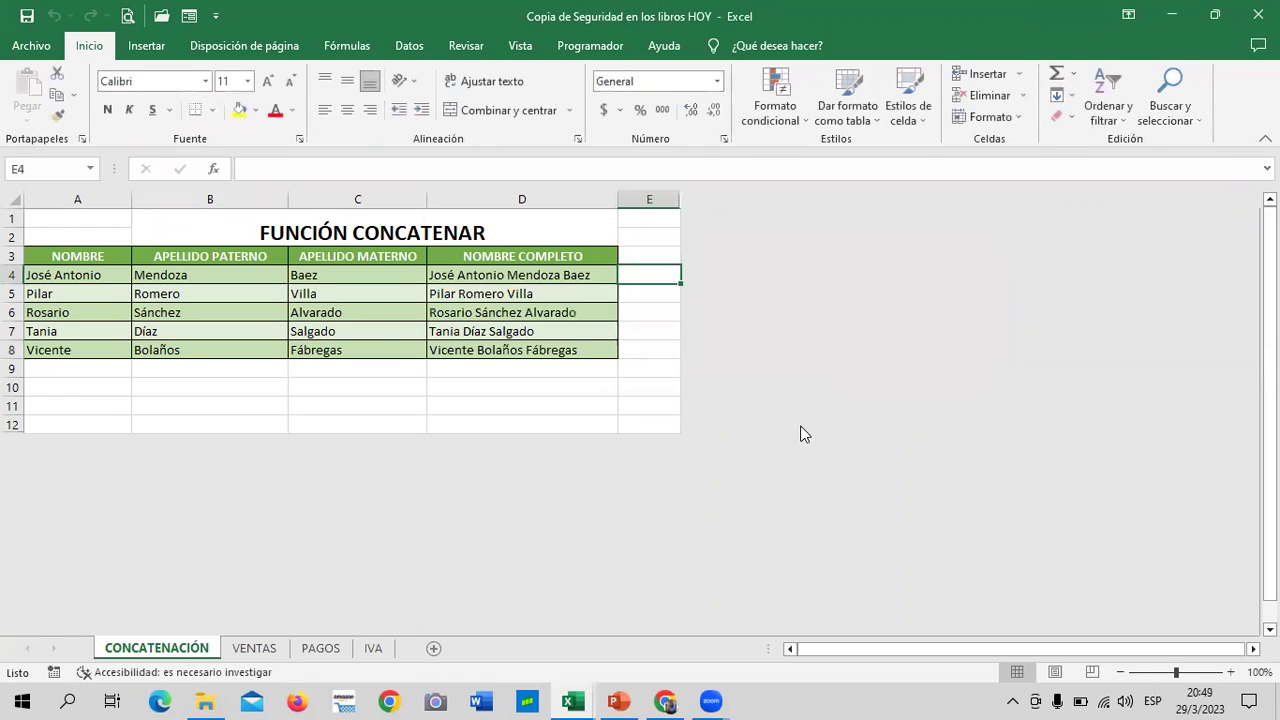
# - View the CONCATENAR formulas in D5–D8, then switch back to the emptied copy
pyautogui.click(634, 331)
pyautogui.click(590, 293)
pyautogui.click(580, 331)
pyautogui.click(581, 351)
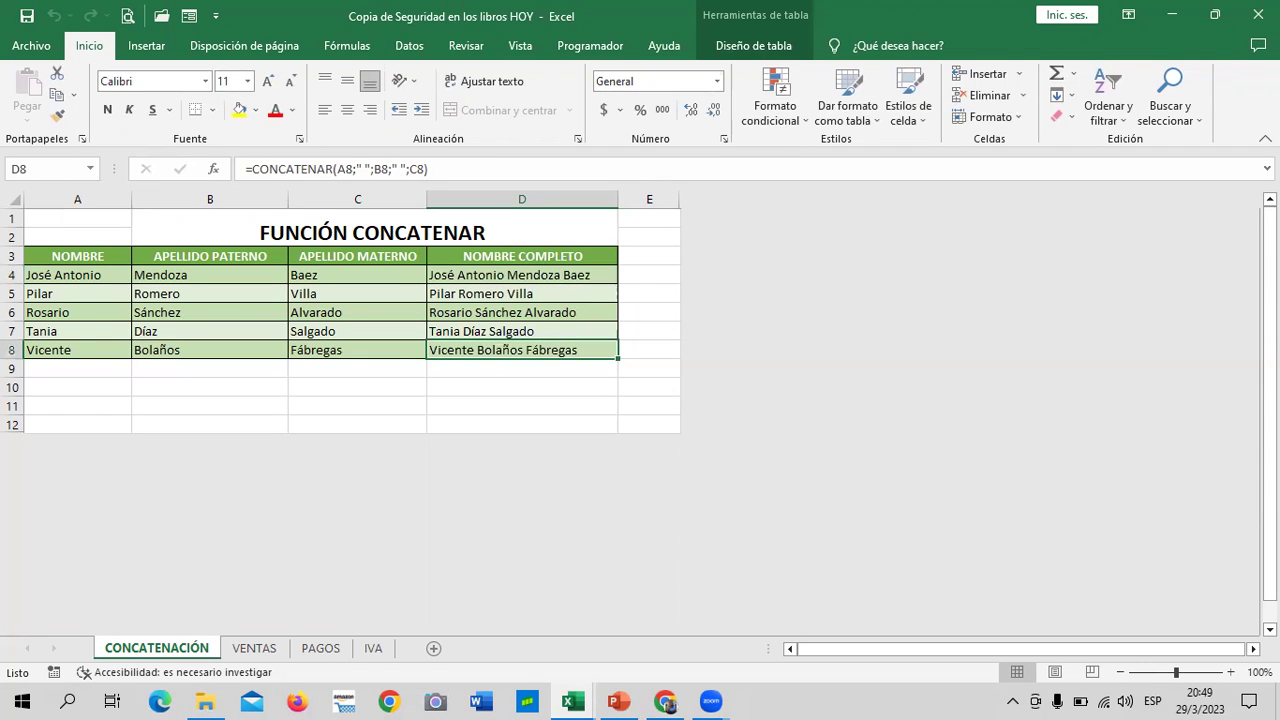
pyautogui.click(1172, 15)
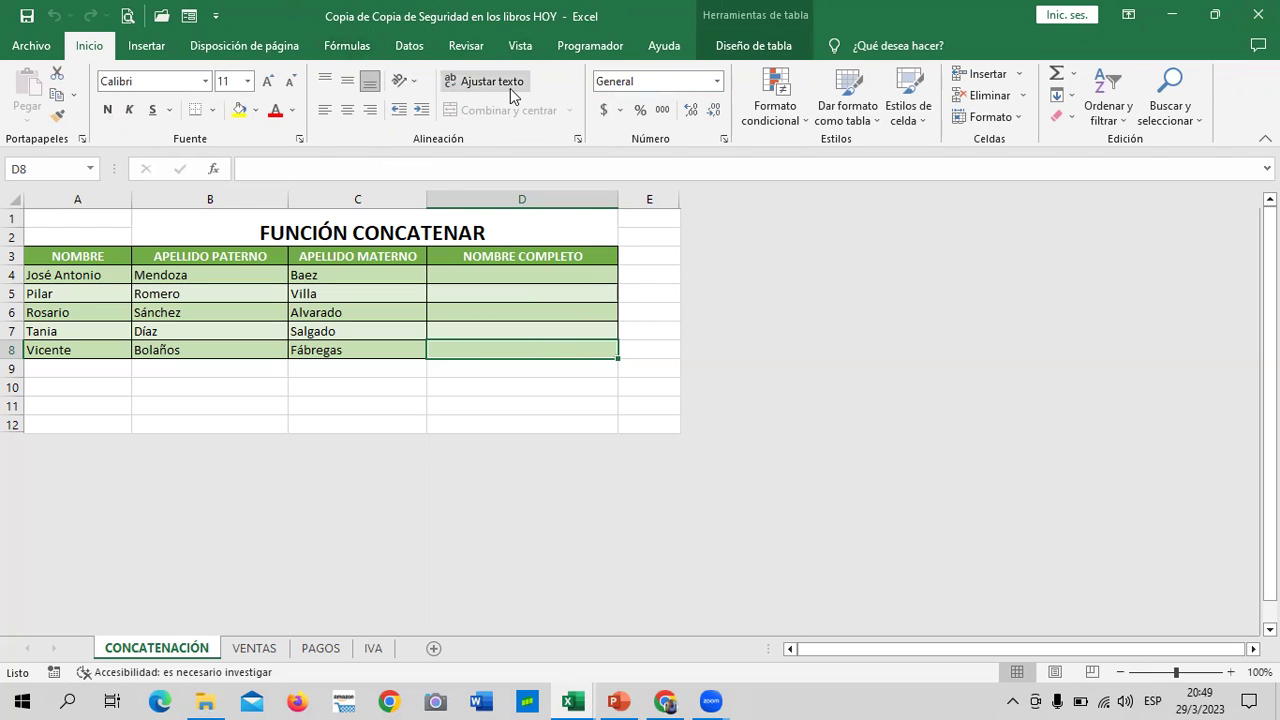
pyautogui.click(659, 391)
pyautogui.click(566, 278)
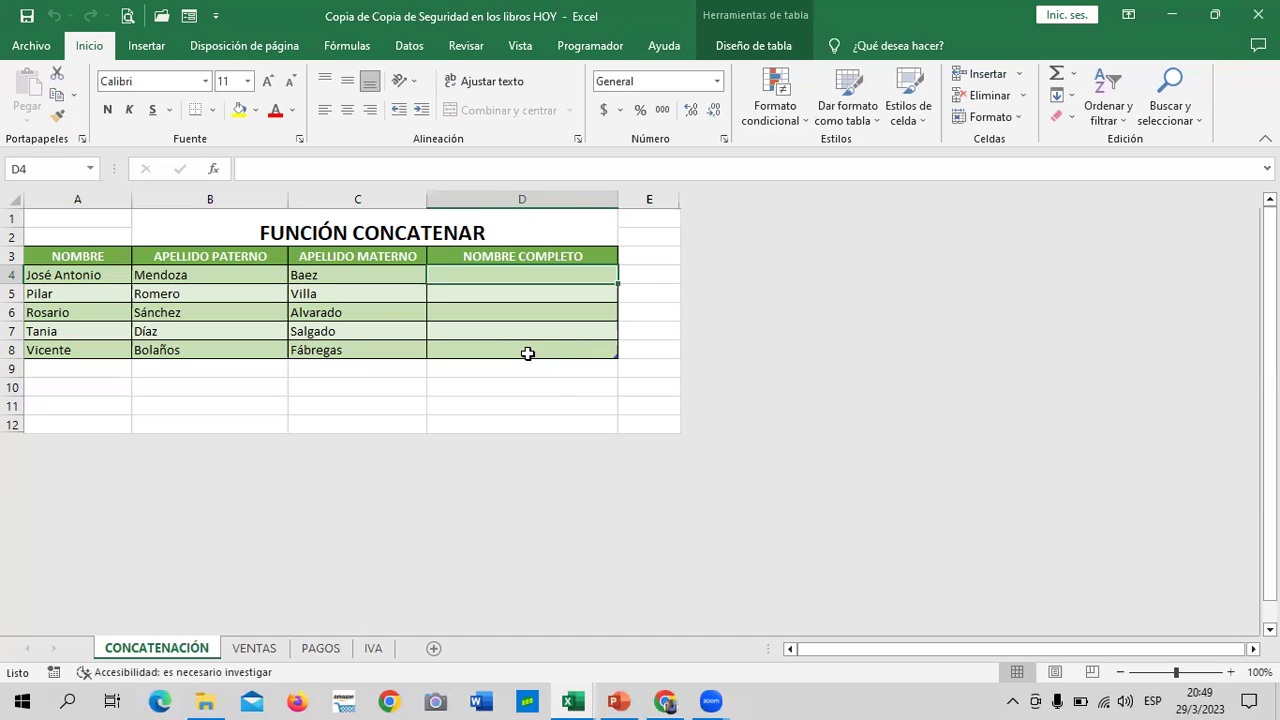
pyautogui.click(561, 380)
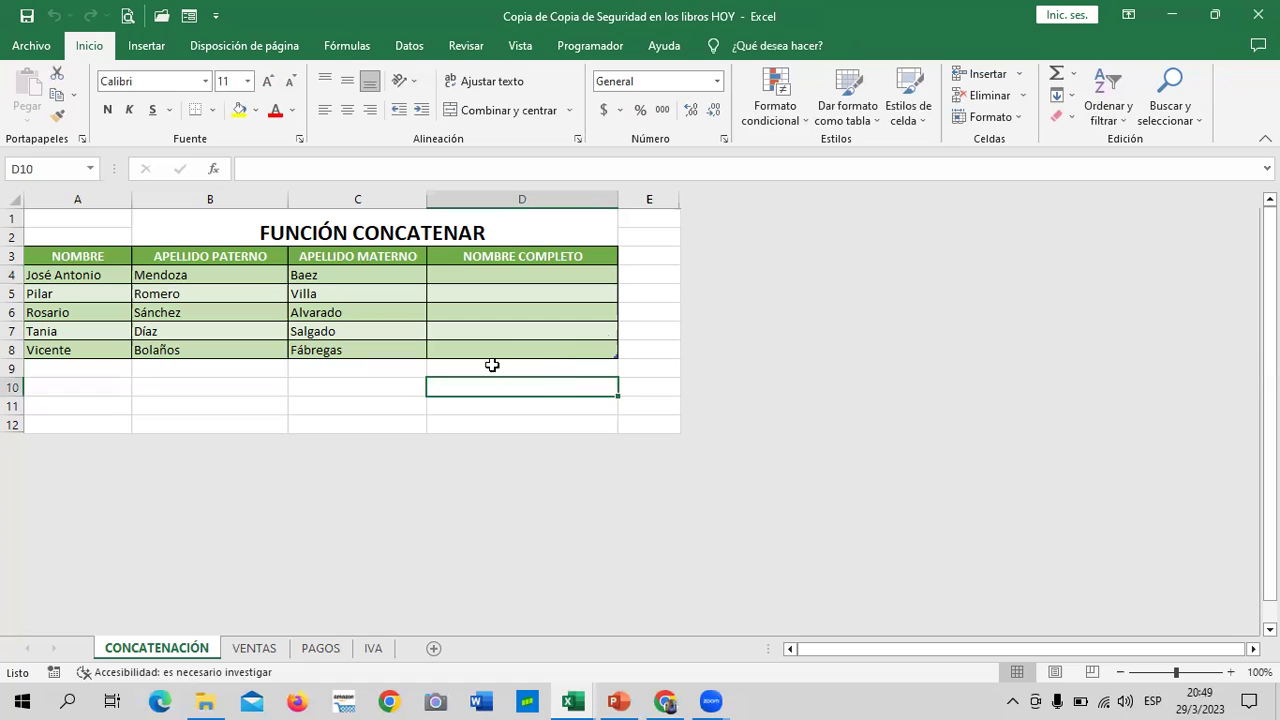
pyautogui.moveTo(572, 701)
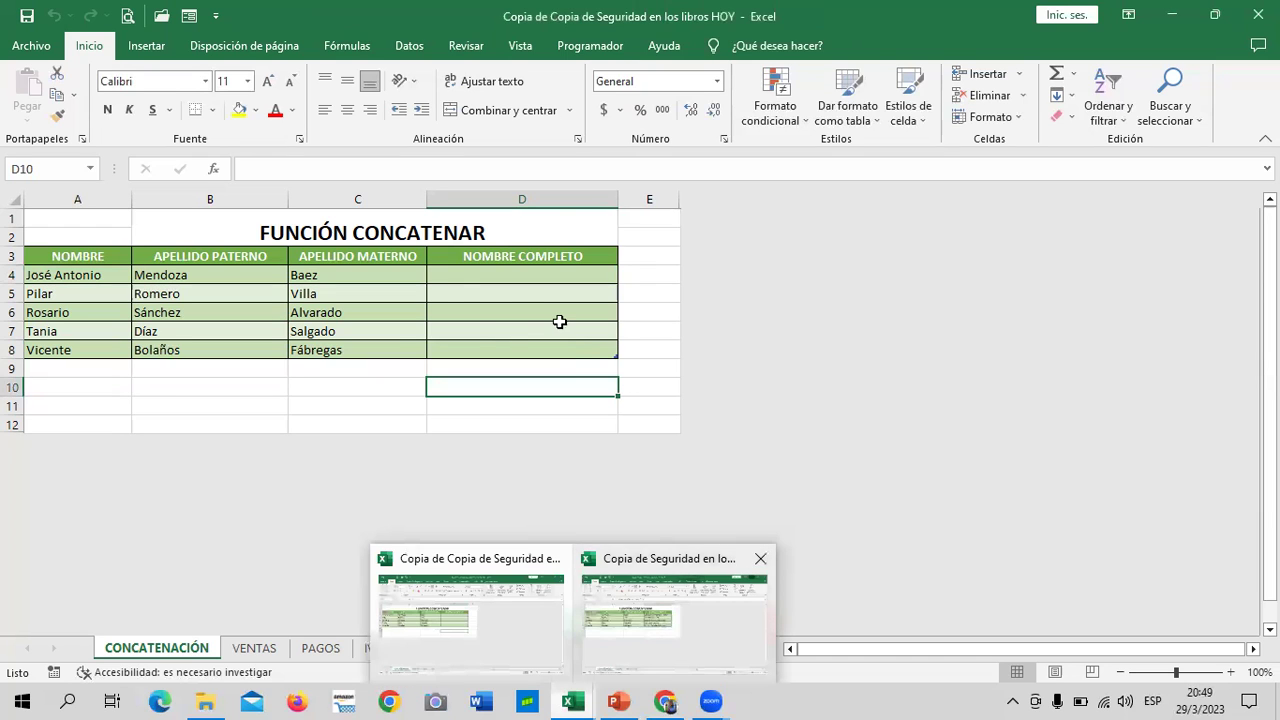
pyautogui.click(641, 256)
pyautogui.click(644, 297)
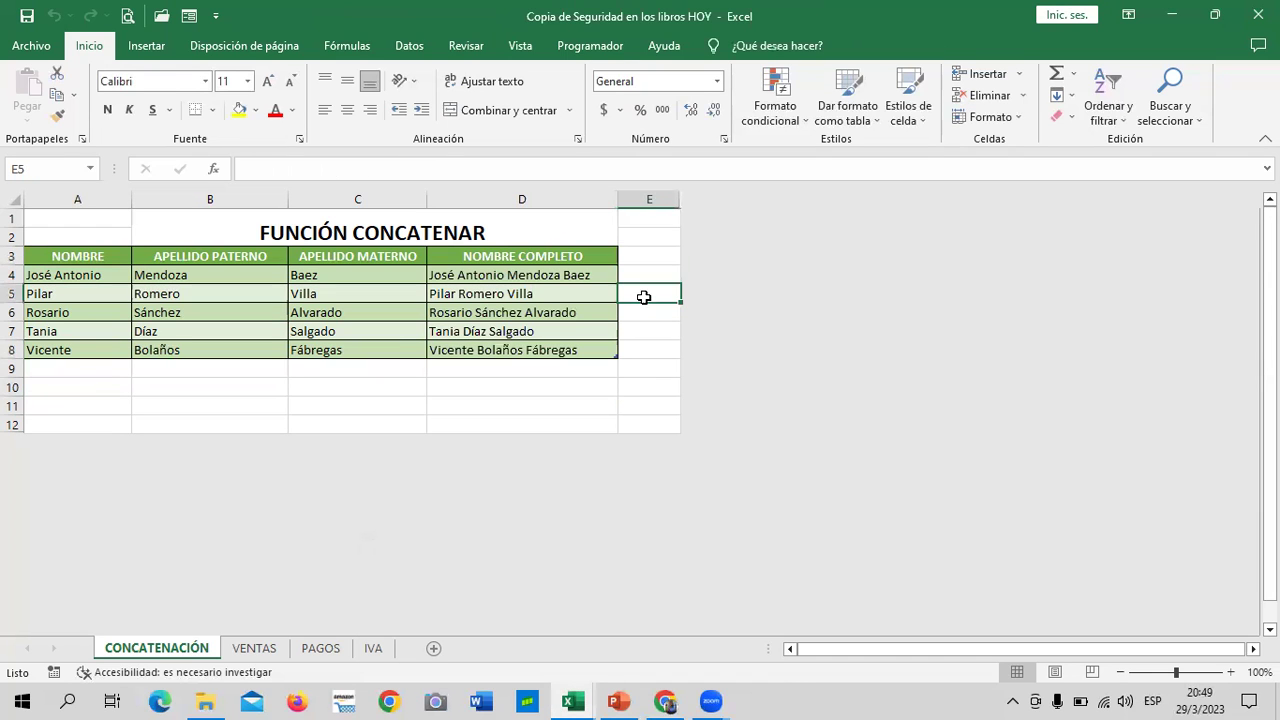
pyautogui.click(598, 347)
pyautogui.click(634, 355)
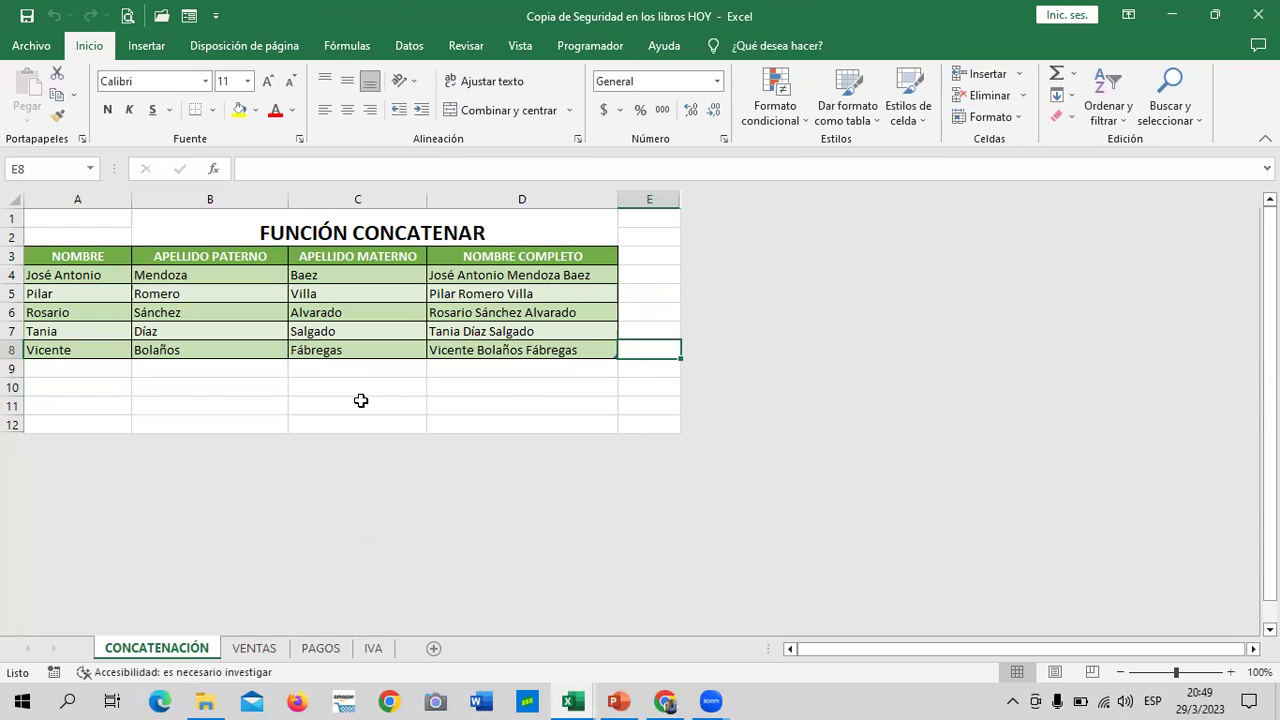
pyautogui.click(200, 390)
pyautogui.click(365, 392)
pyautogui.click(470, 390)
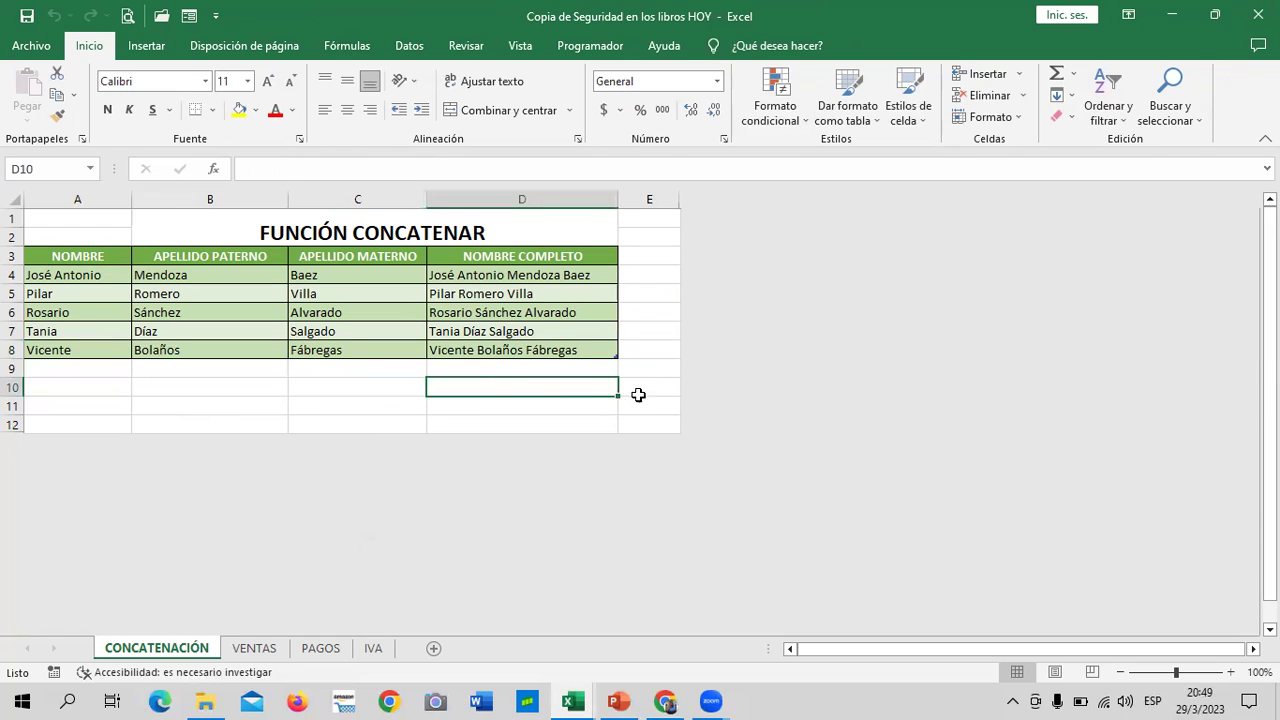
pyautogui.click(648, 386)
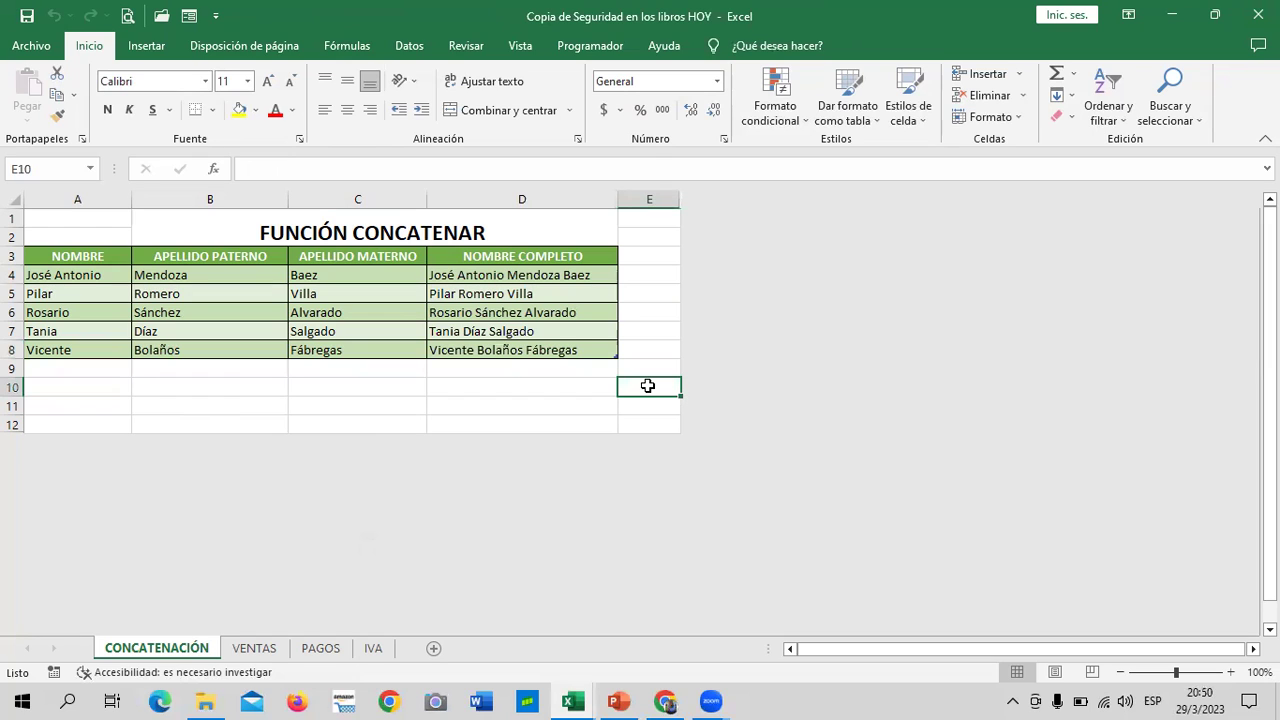
pyautogui.click(646, 220)
pyautogui.click(560, 405)
pyautogui.click(640, 420)
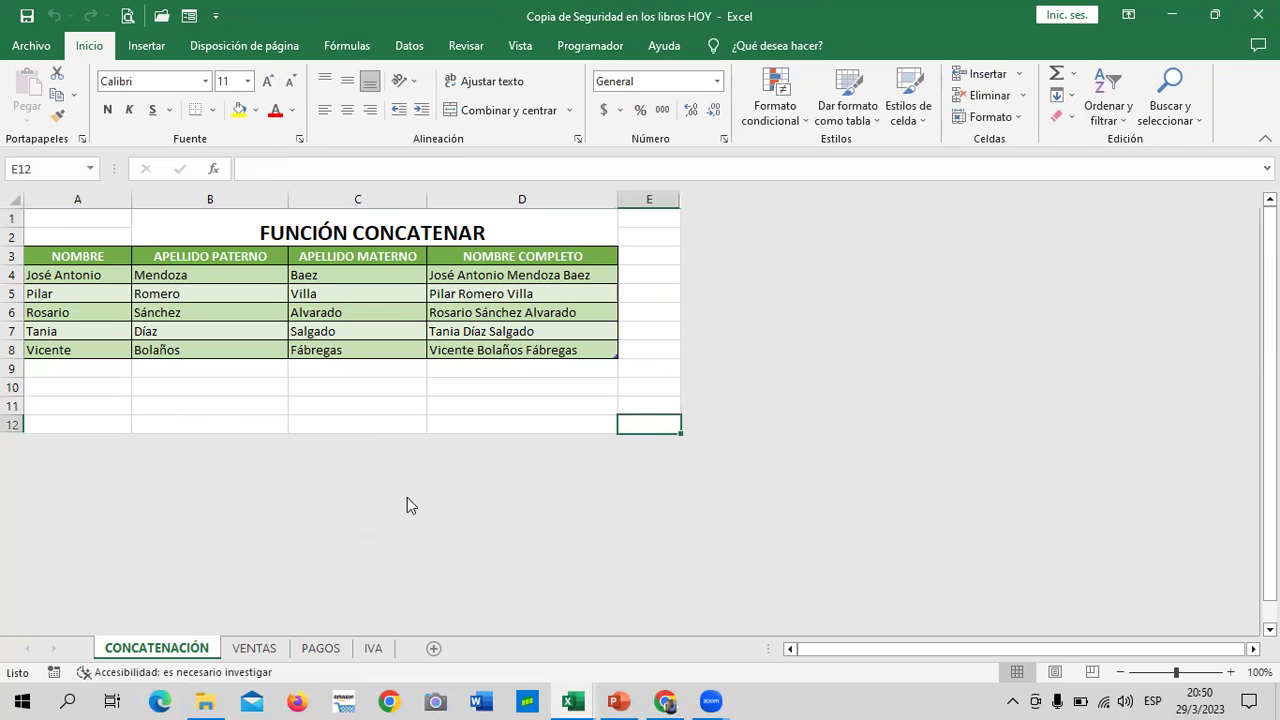
pyautogui.moveTo(210, 697)
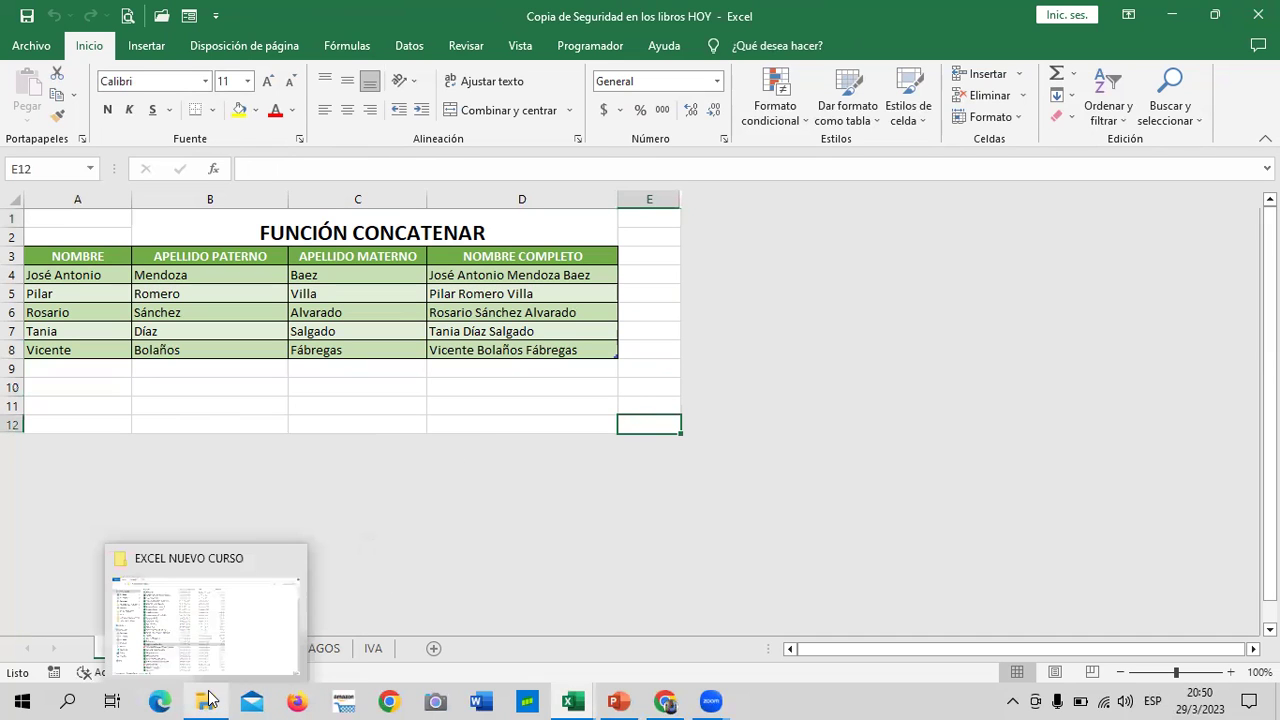
pyautogui.click(239, 617)
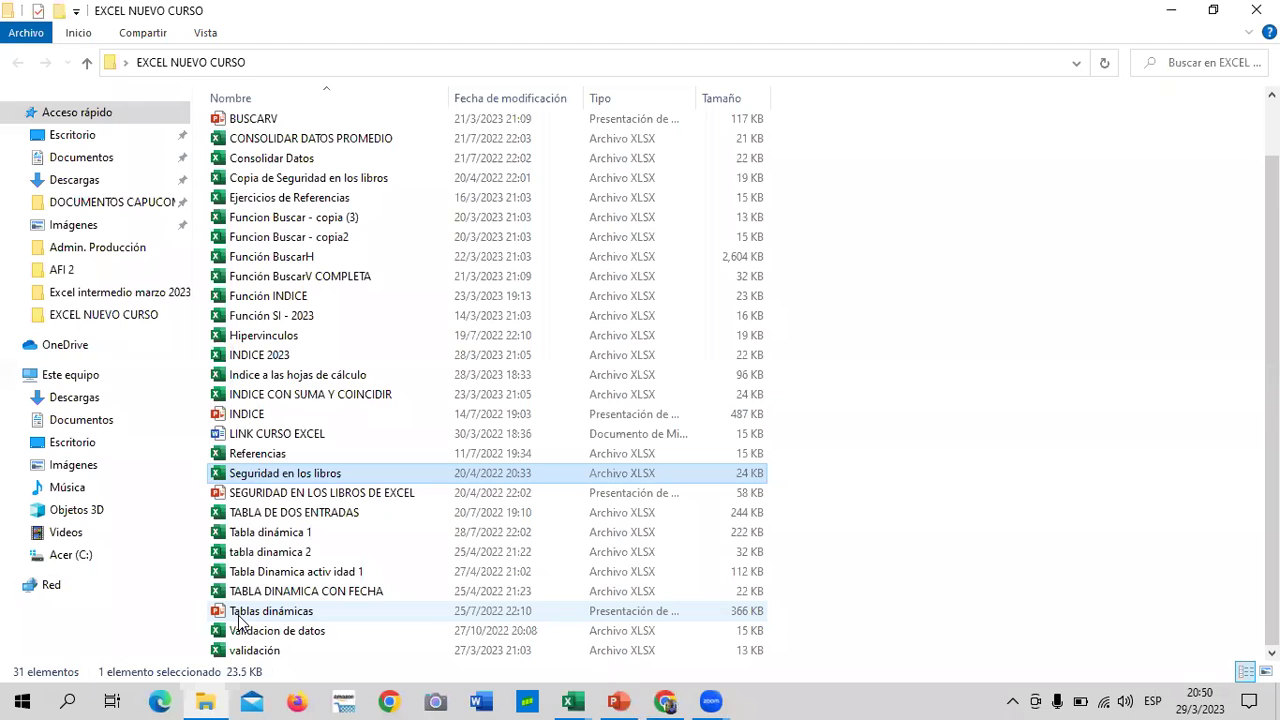
pyautogui.click(205, 33)
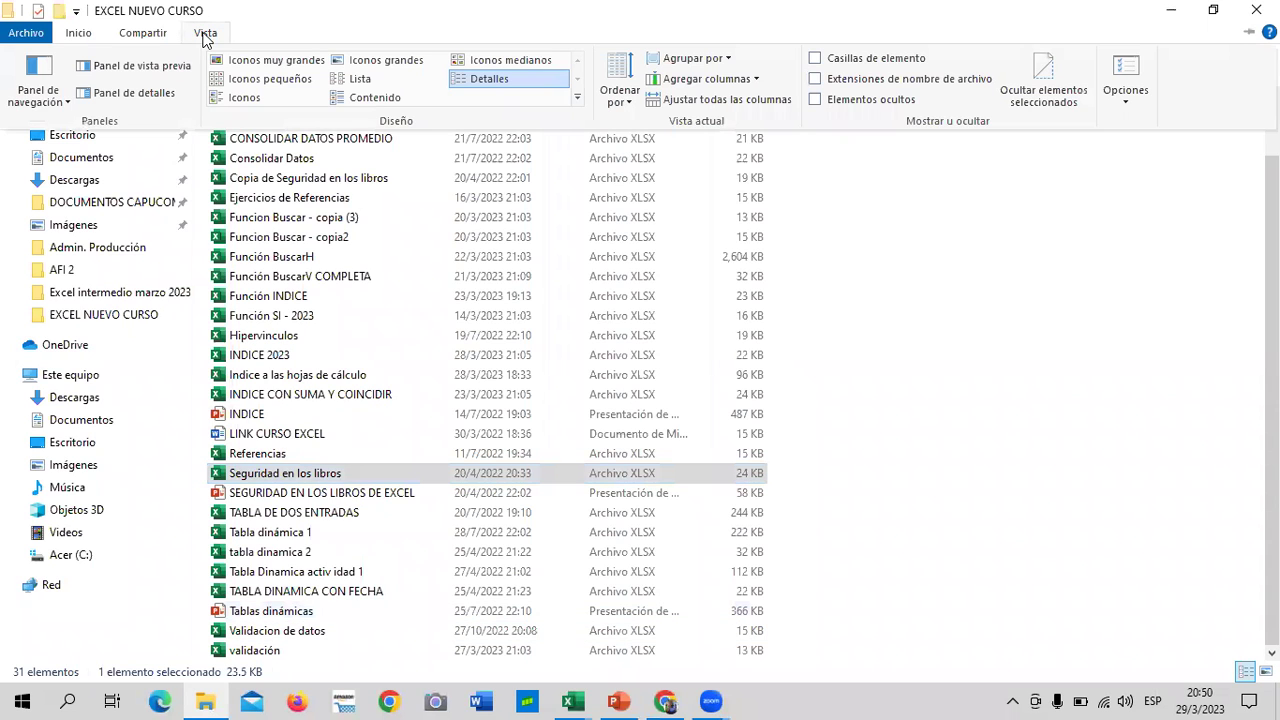
pyautogui.click(1171, 10)
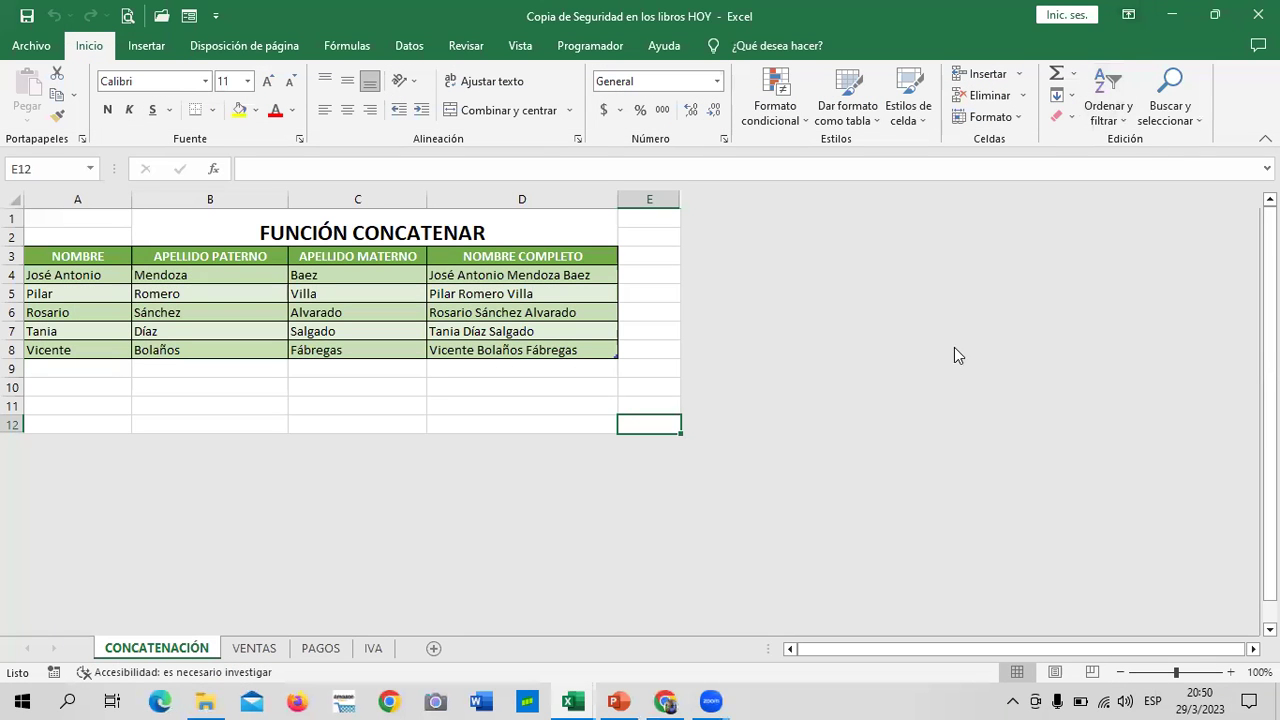
# - Close 'Copia de Seguridad en los libros HOY' so the emptied copy comes back to the front
pyautogui.click(644, 334)
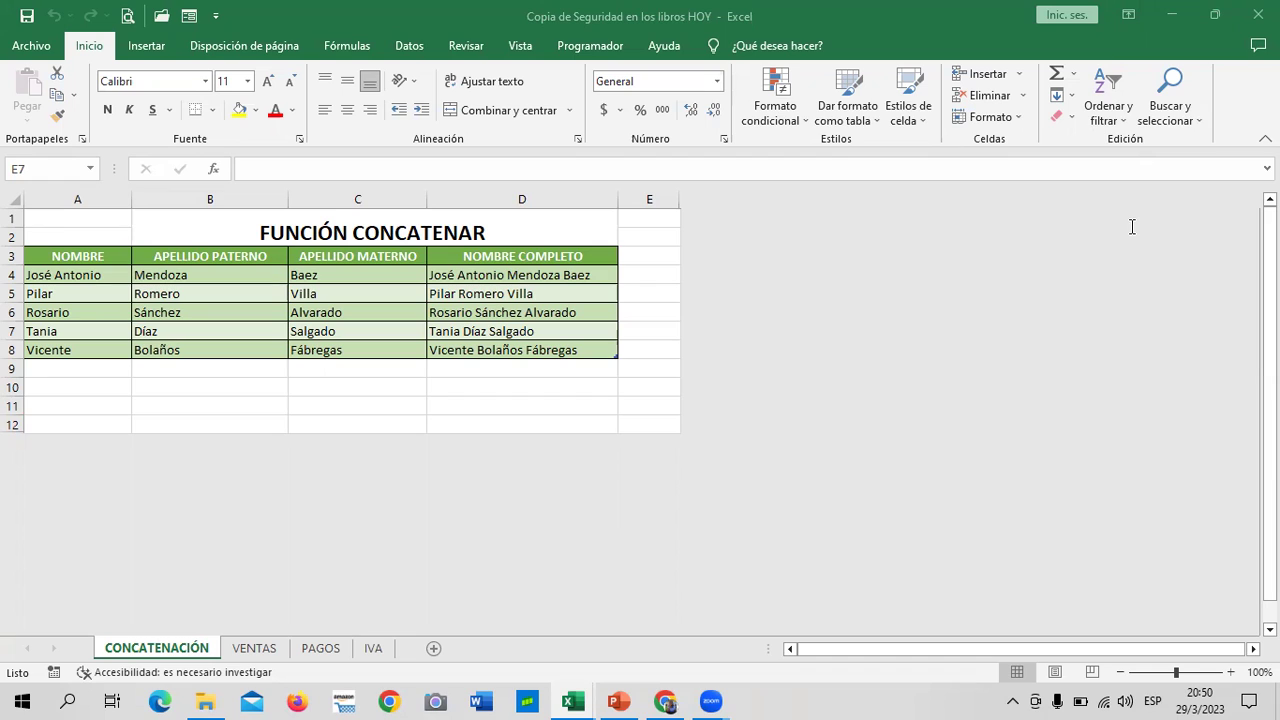
pyautogui.click(595, 406)
pyautogui.click(1258, 14)
pyautogui.click(586, 386)
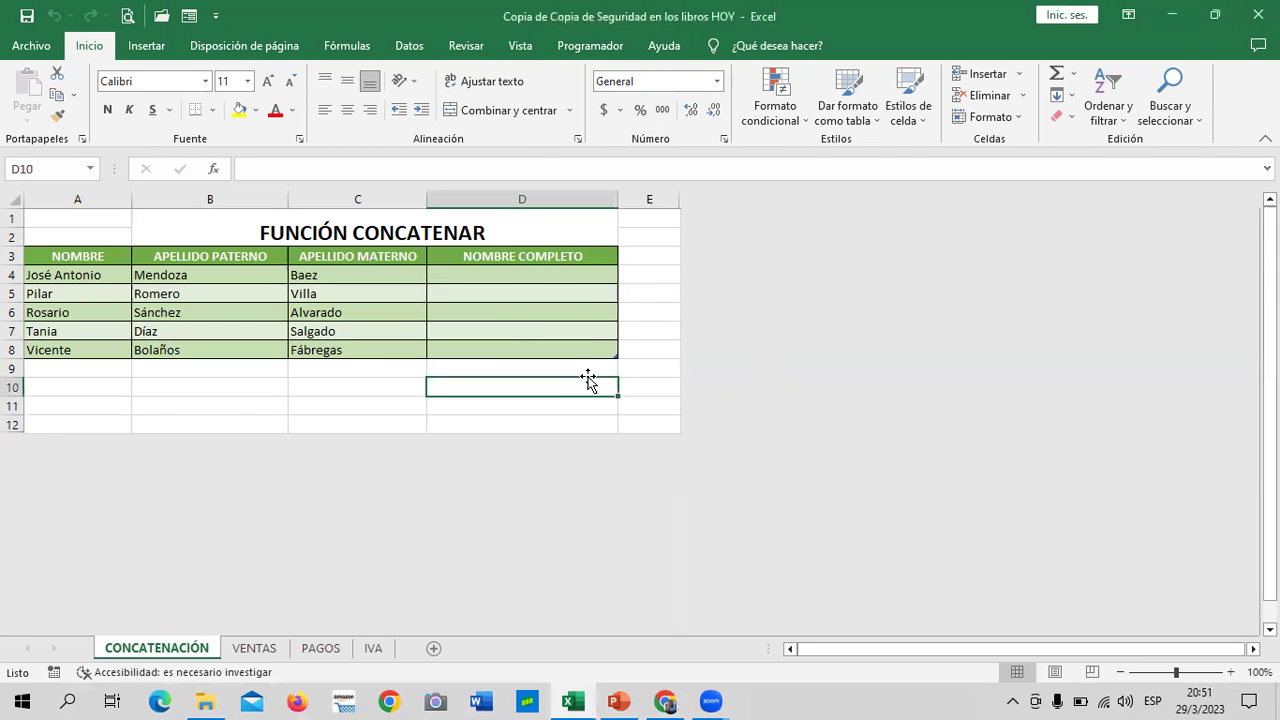
# - Close Excel to return to the Windows desktop
pyautogui.click(1258, 14)
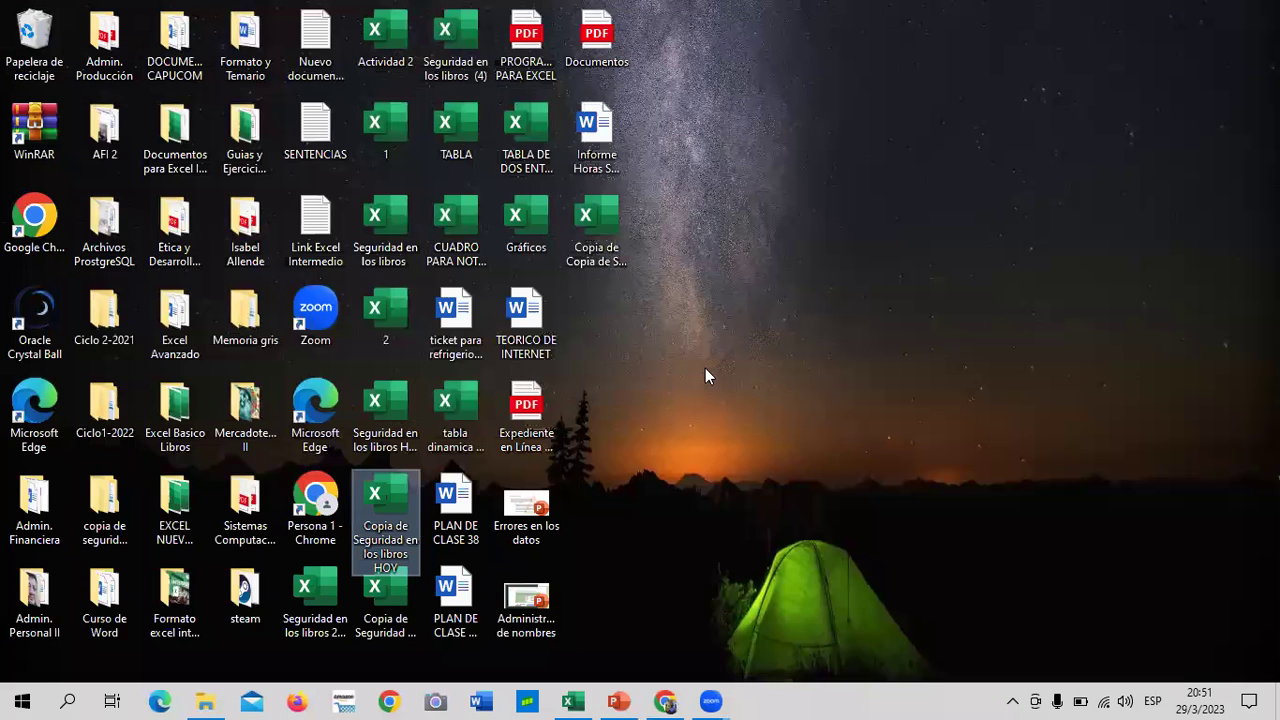
pyautogui.click(600, 224)
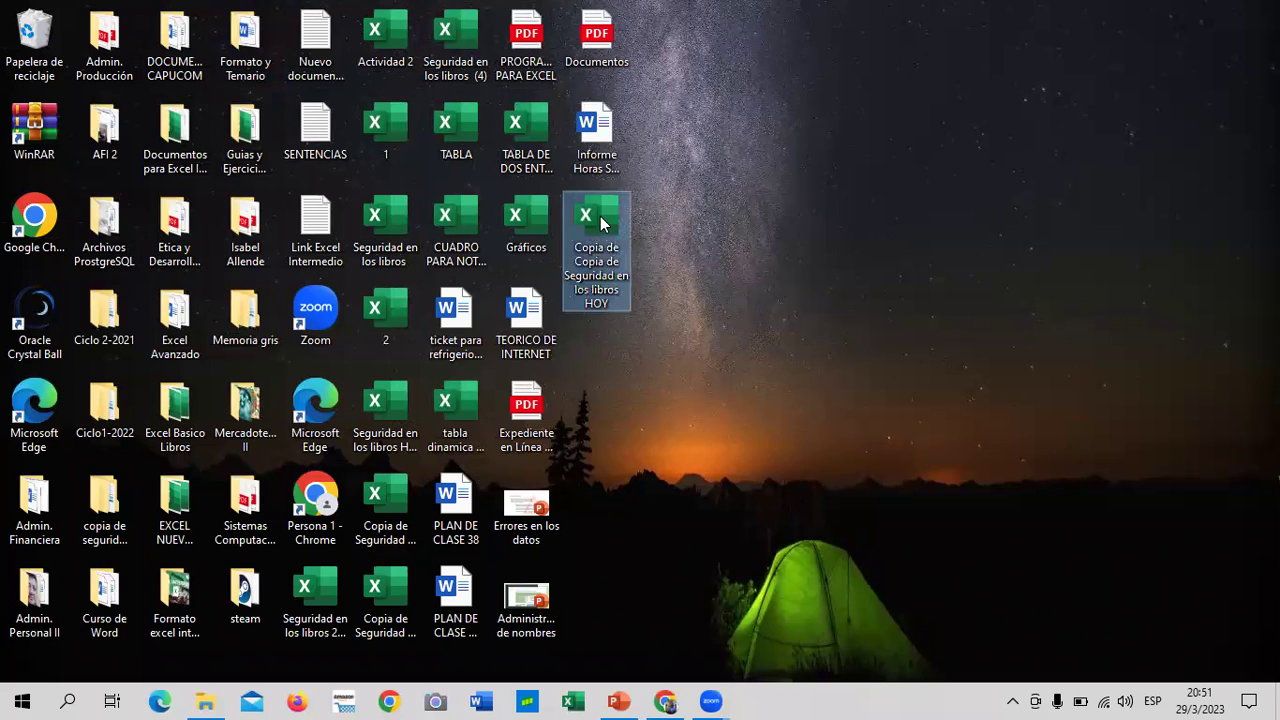
pyautogui.click(705, 115)
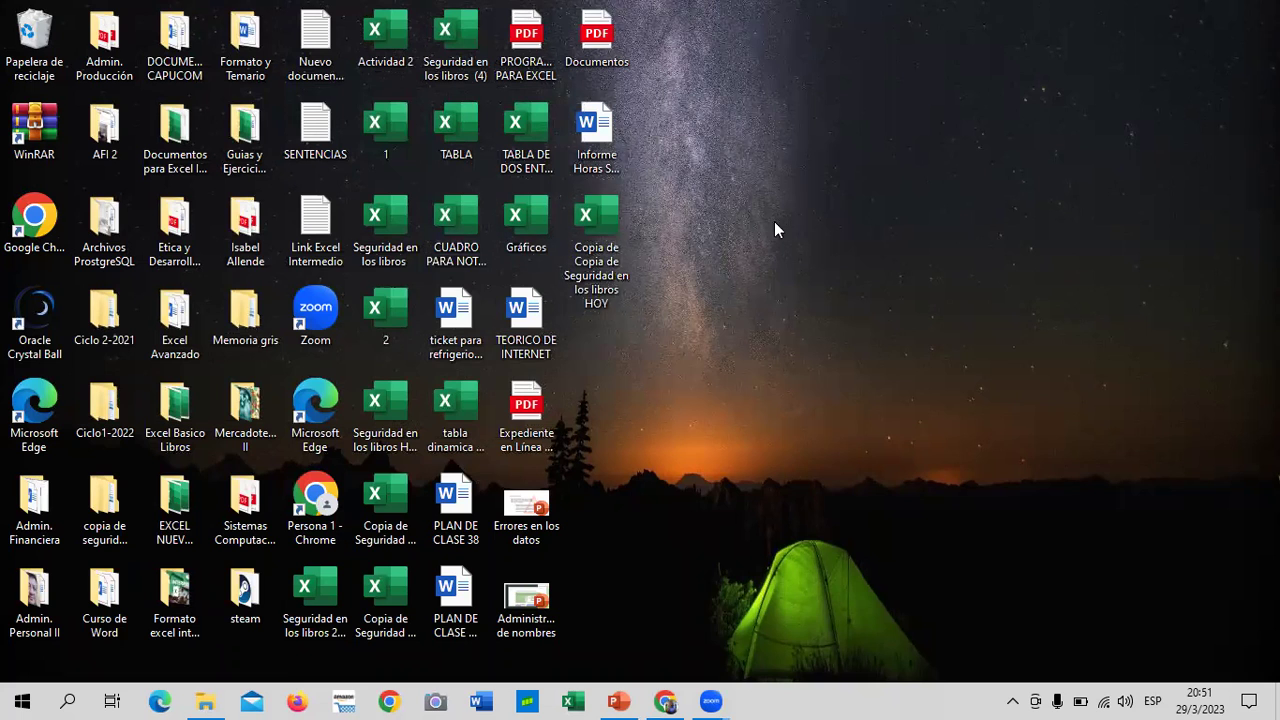
# - Mark 'Copia de Copia de Seguridad en los libros HOY' as Oculto in Propiedades and refresh the desktop
pyautogui.doubleClick(590, 210)
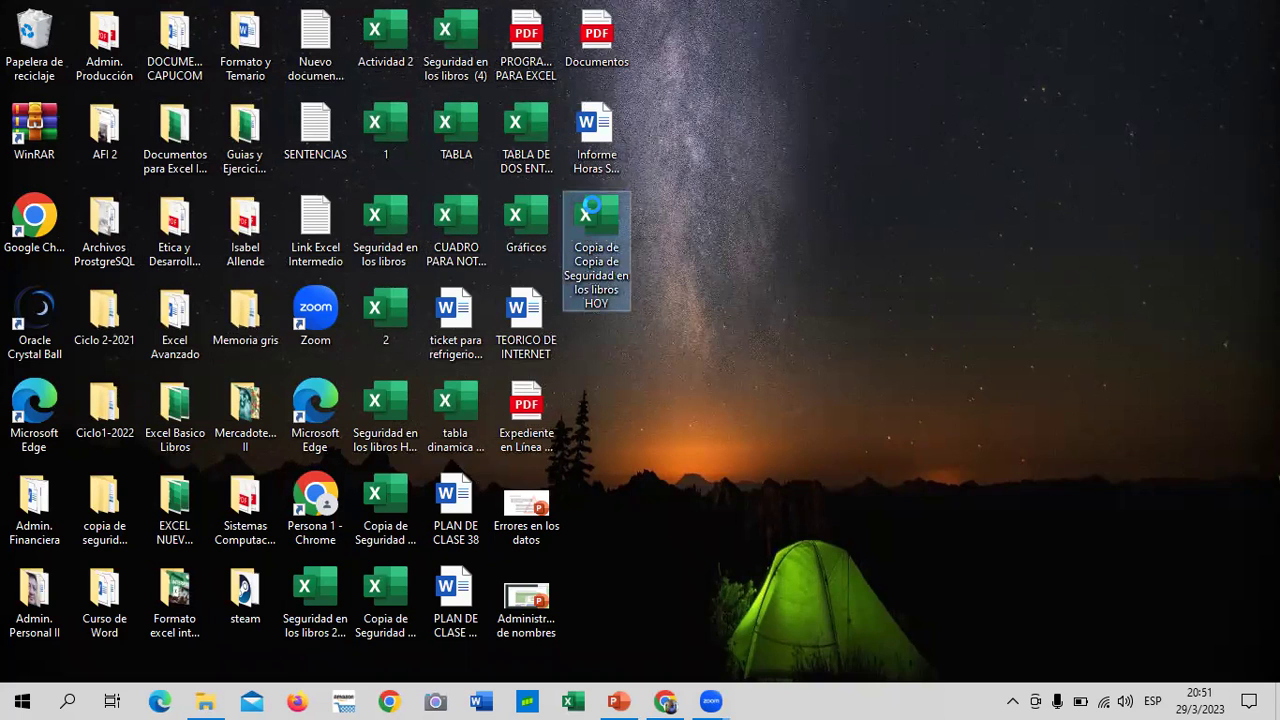
pyautogui.rightClick(592, 208)
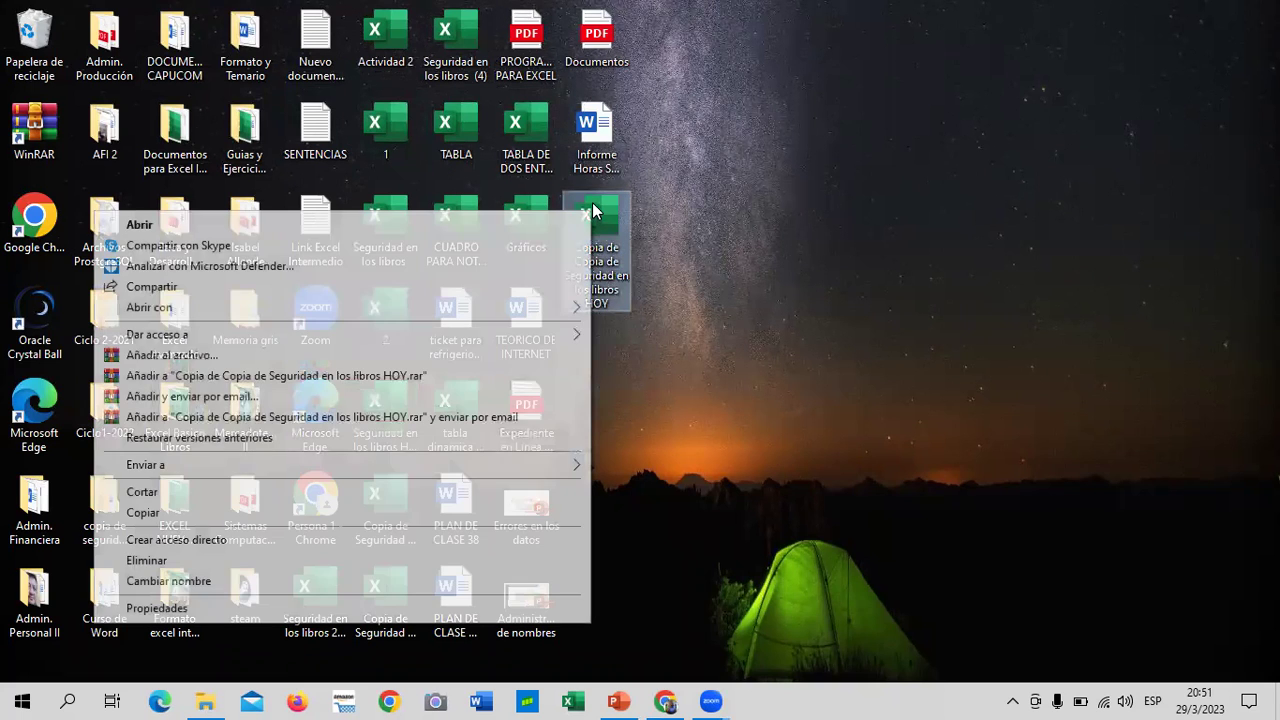
pyautogui.click(220, 610)
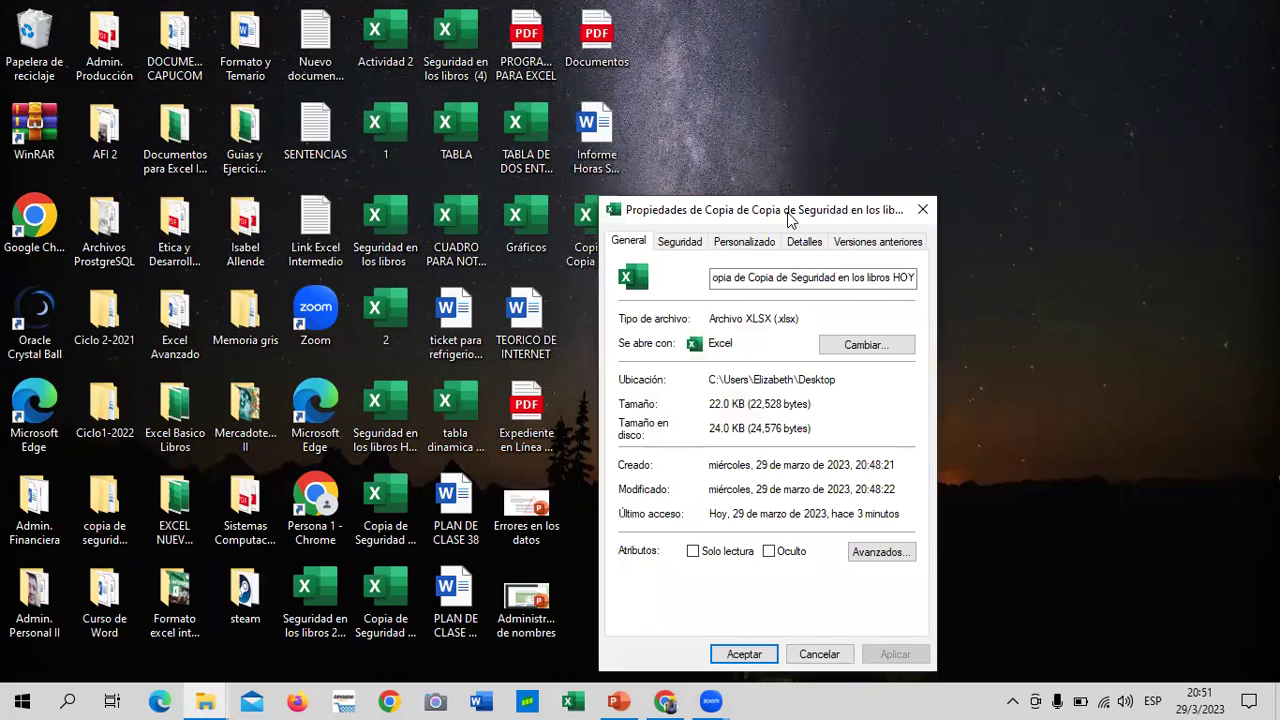
pyautogui.moveTo(790, 213); pyautogui.dragTo(832, 138)
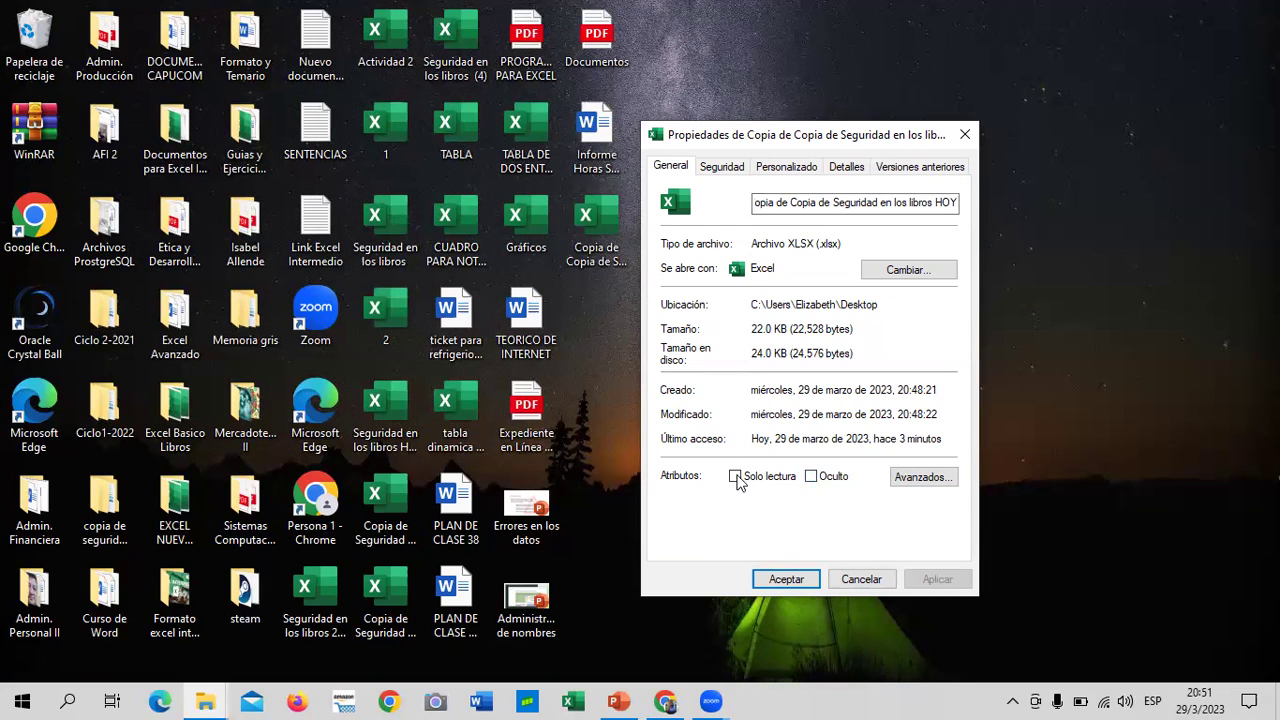
pyautogui.click(811, 478)
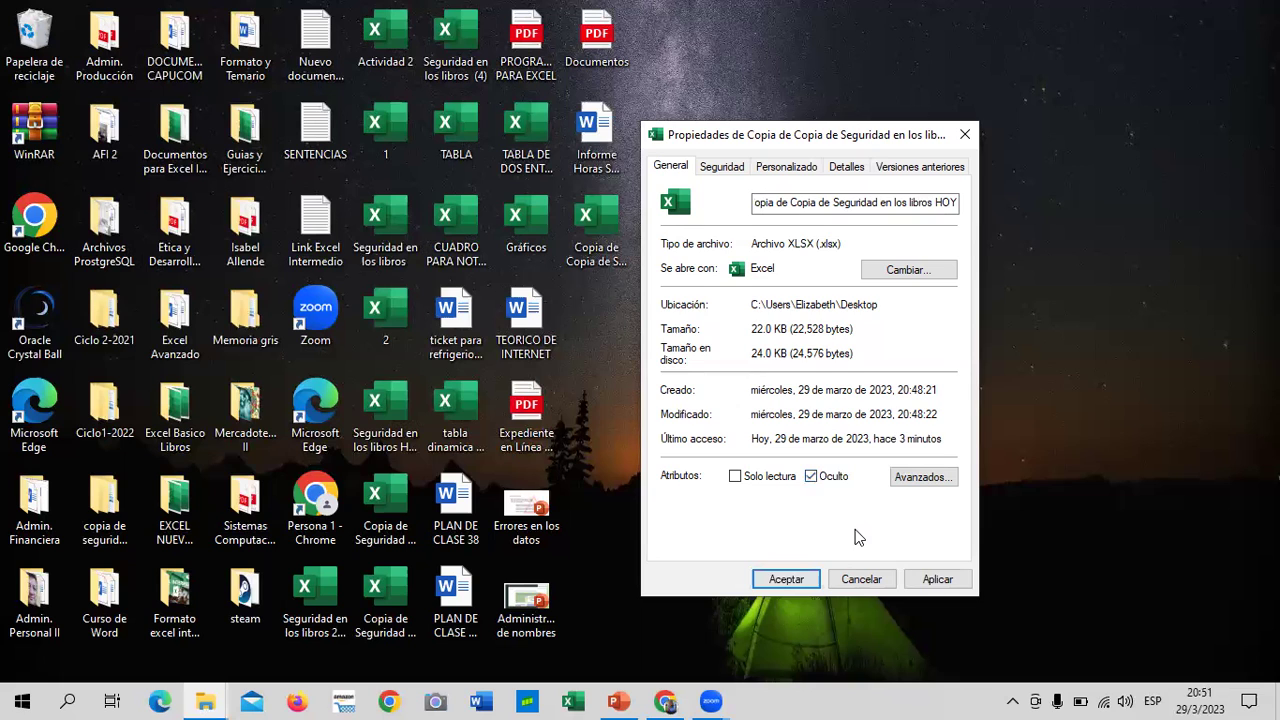
pyautogui.click(785, 580)
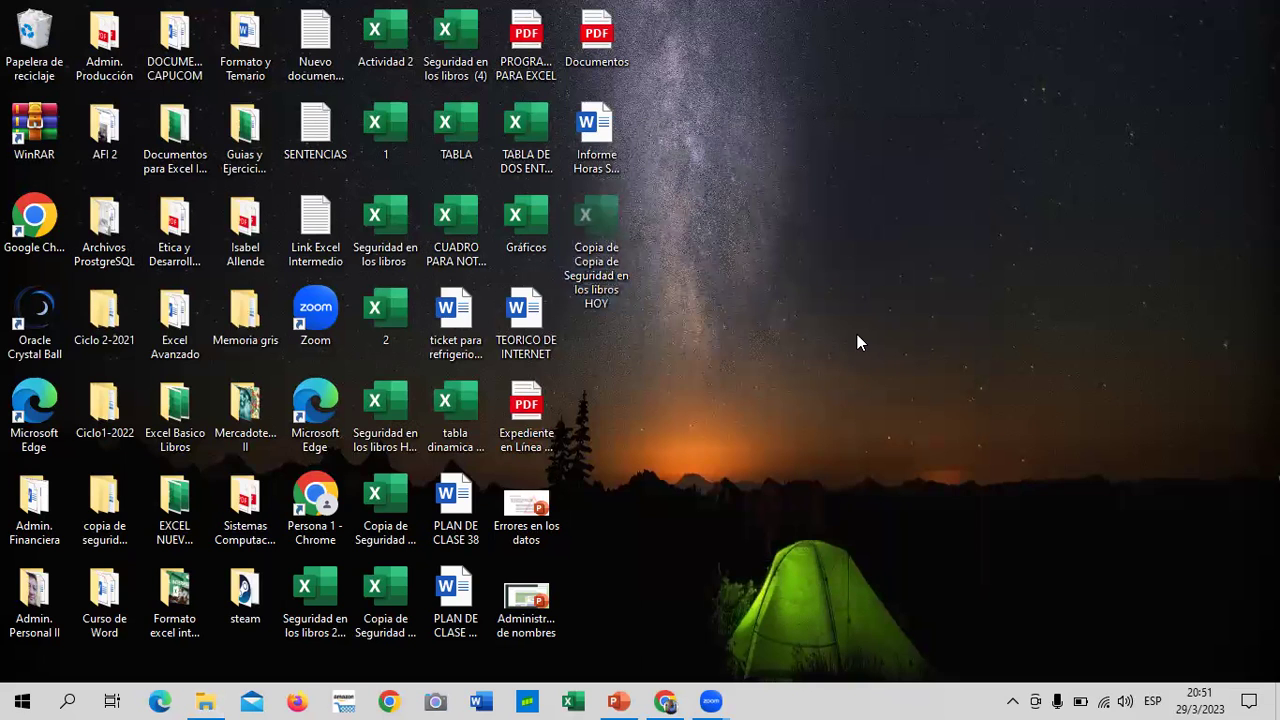
pyautogui.rightClick(850, 193)
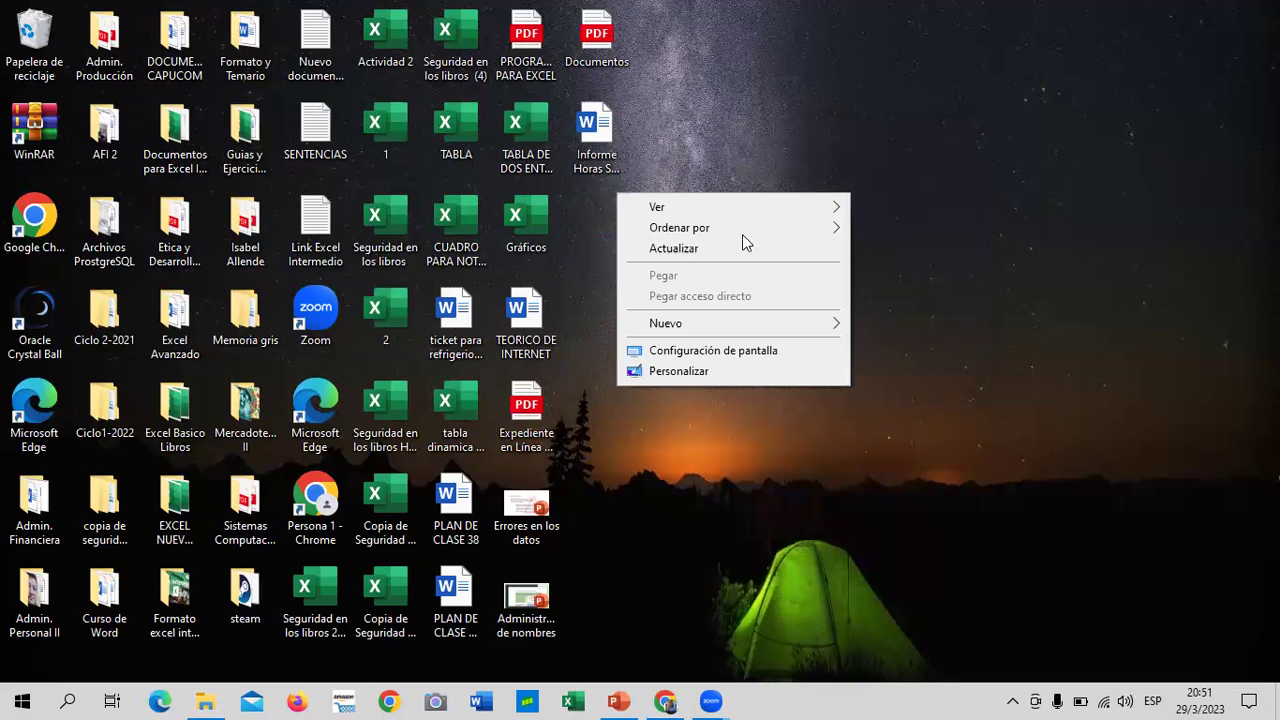
pyautogui.click(711, 250)
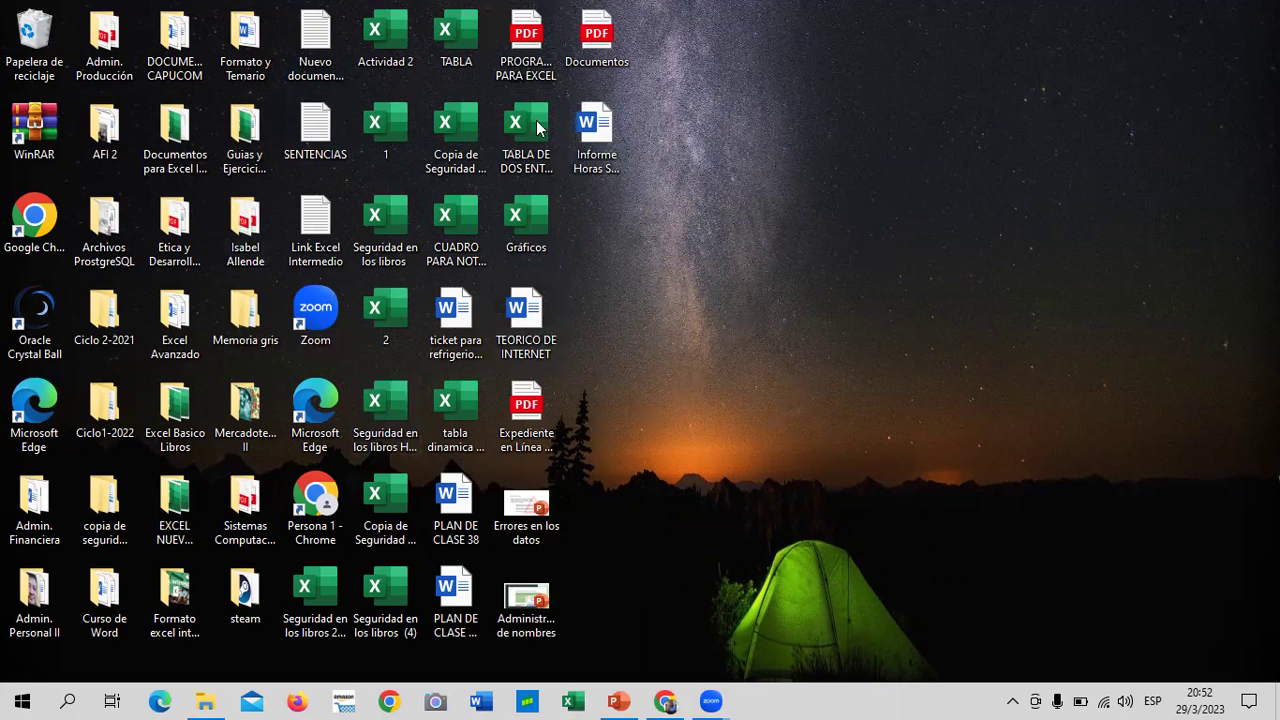
# - Refresh the desktop from its right-click menu
pyautogui.rightClick(665, 190)
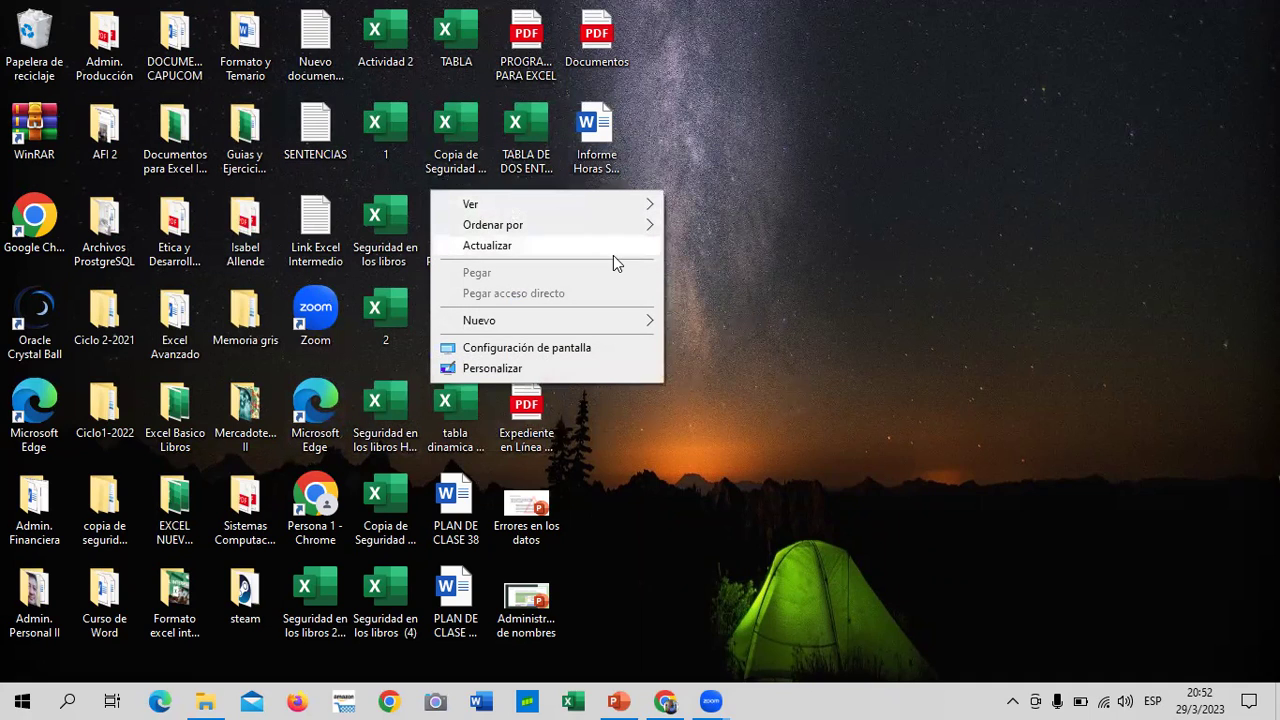
pyautogui.rightClick(853, 207)
pyautogui.click(821, 263)
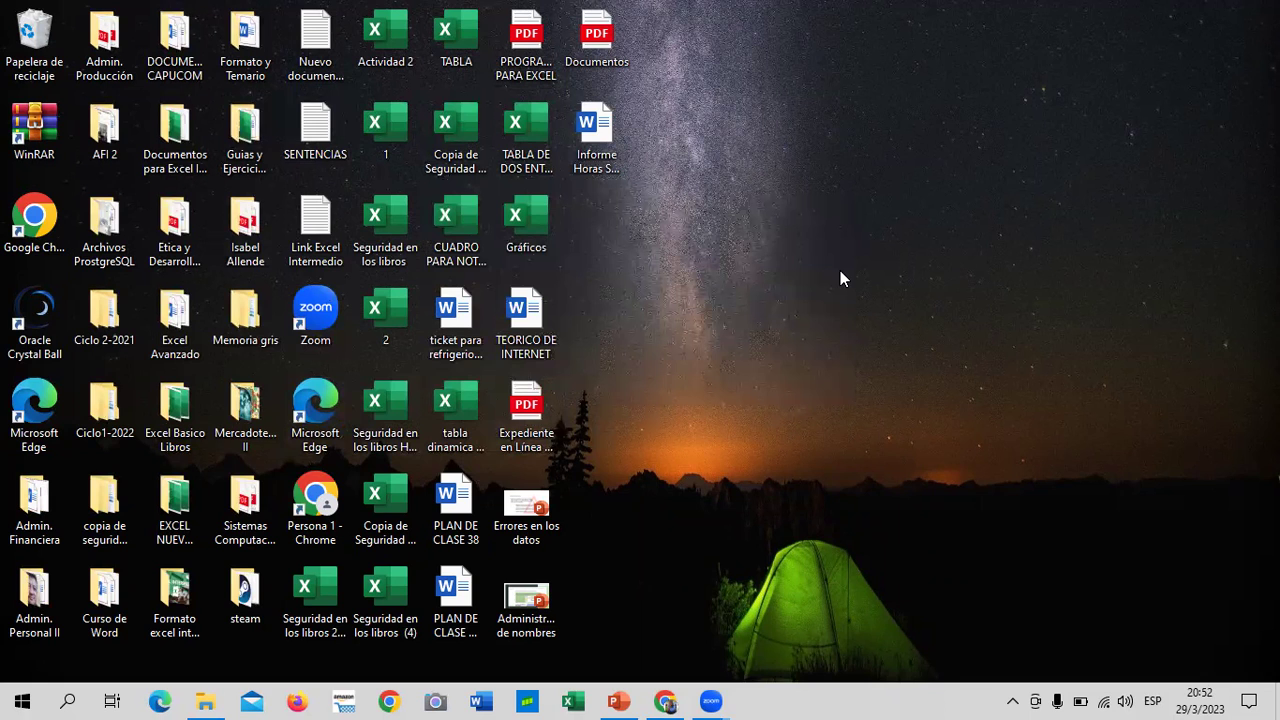
# - Restore the EXCEL NUEVO CURSO folder window and browse its Inicio, Compartir and Vista ribbon tabs
pyautogui.click(205, 701)
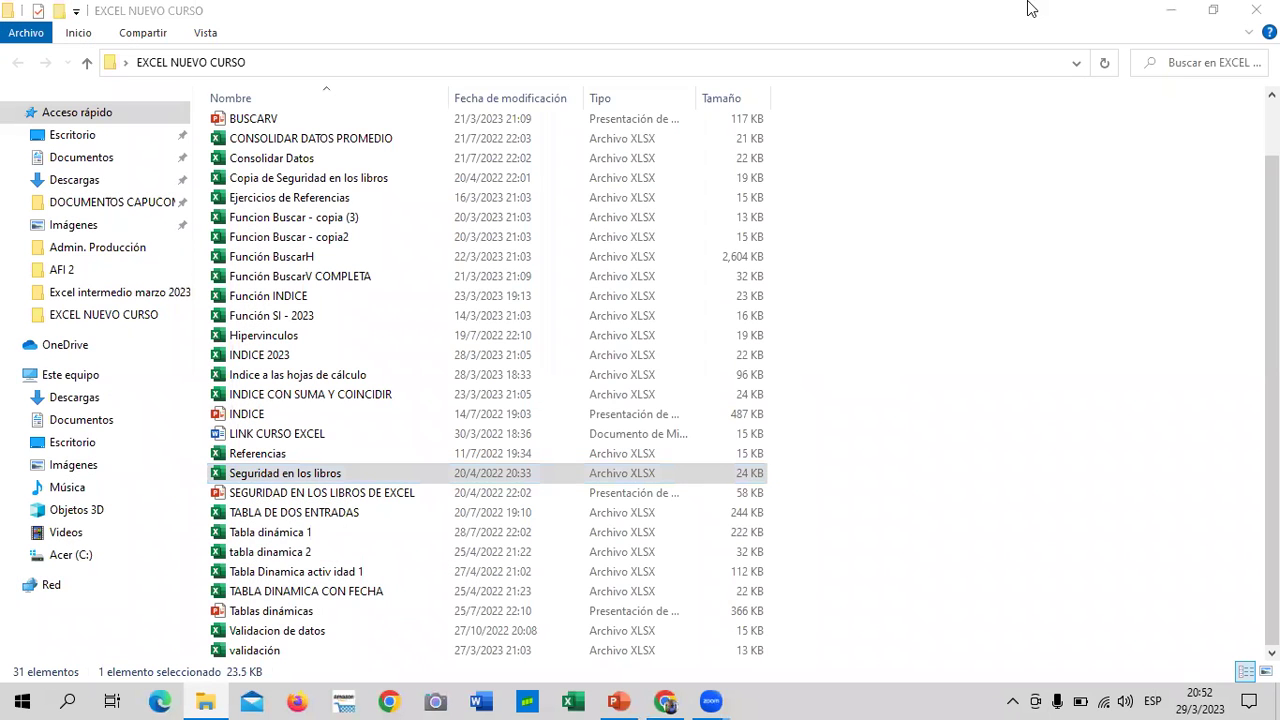
pyautogui.click(1071, 206)
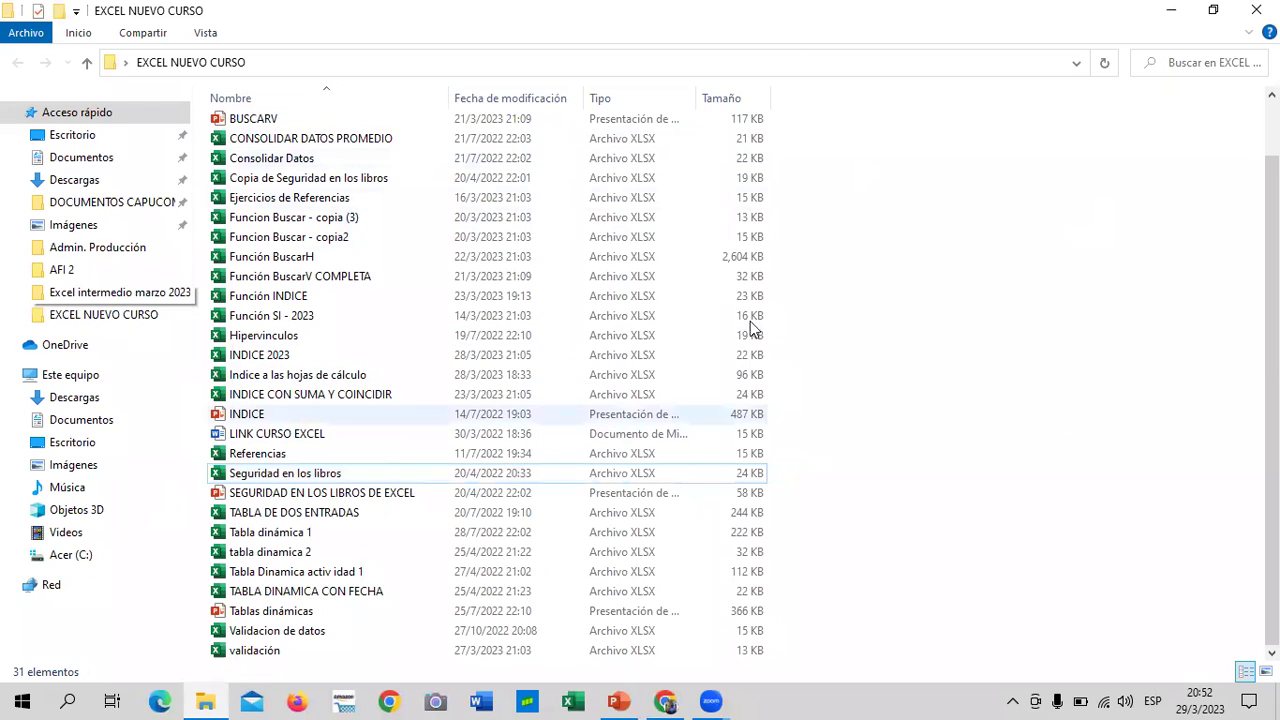
pyautogui.scroll(1, 1000, 210)
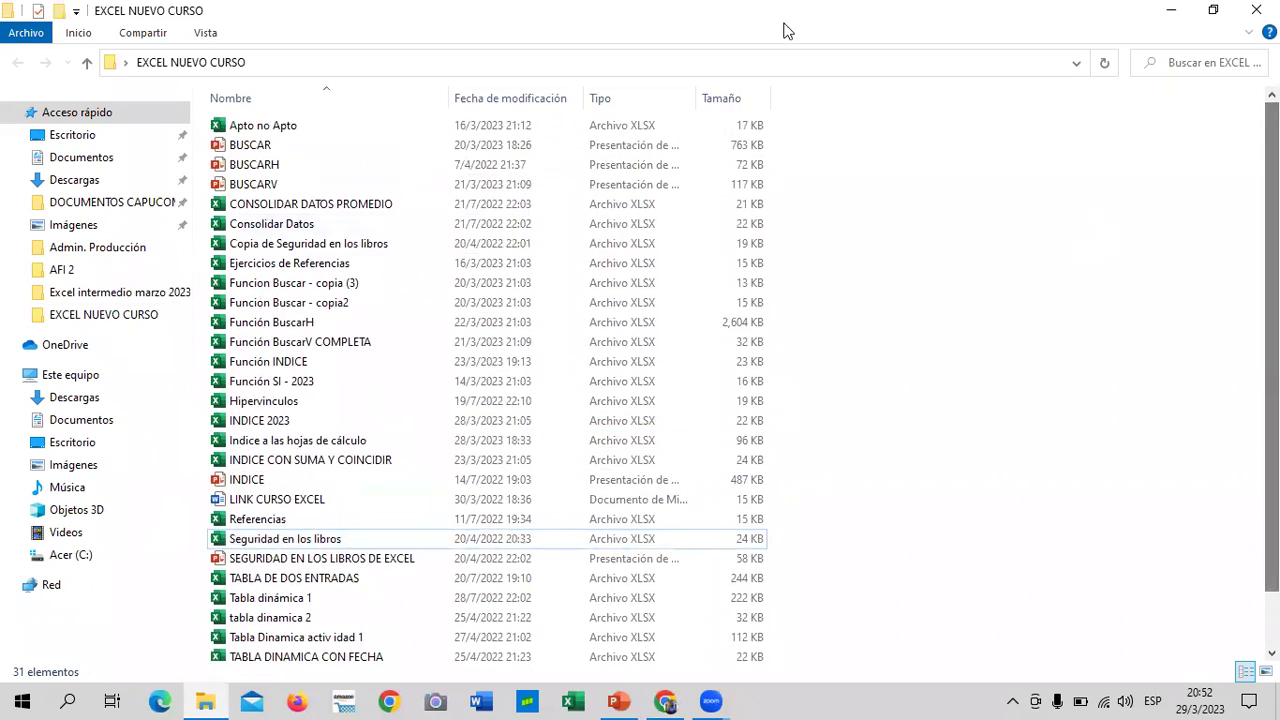
pyautogui.click(204, 37)
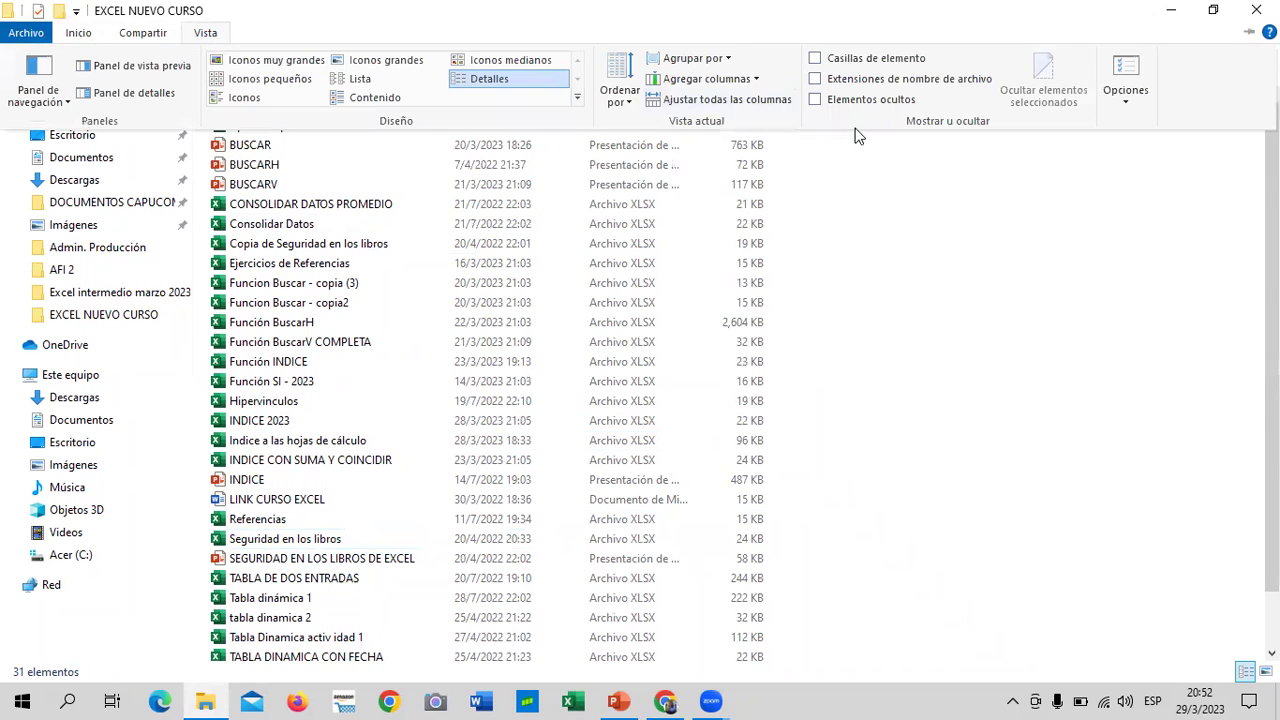
pyautogui.click(80, 35)
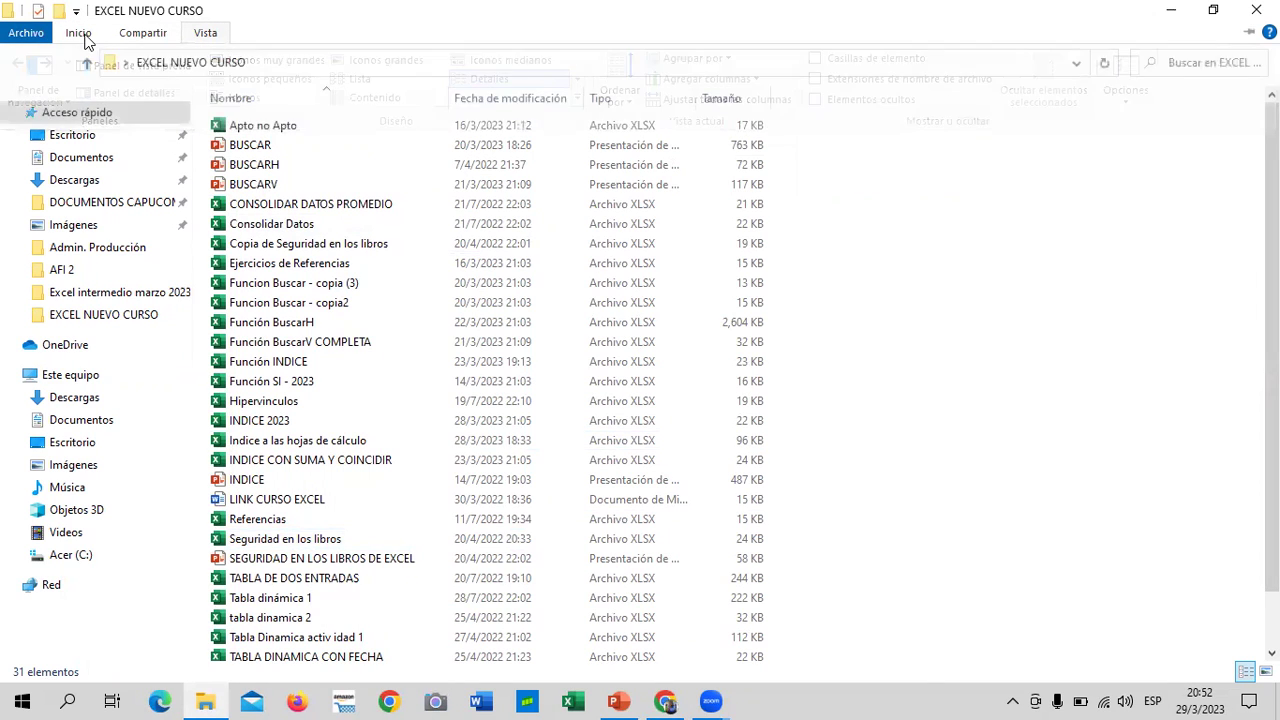
pyautogui.click(1031, 272)
pyautogui.click(142, 33)
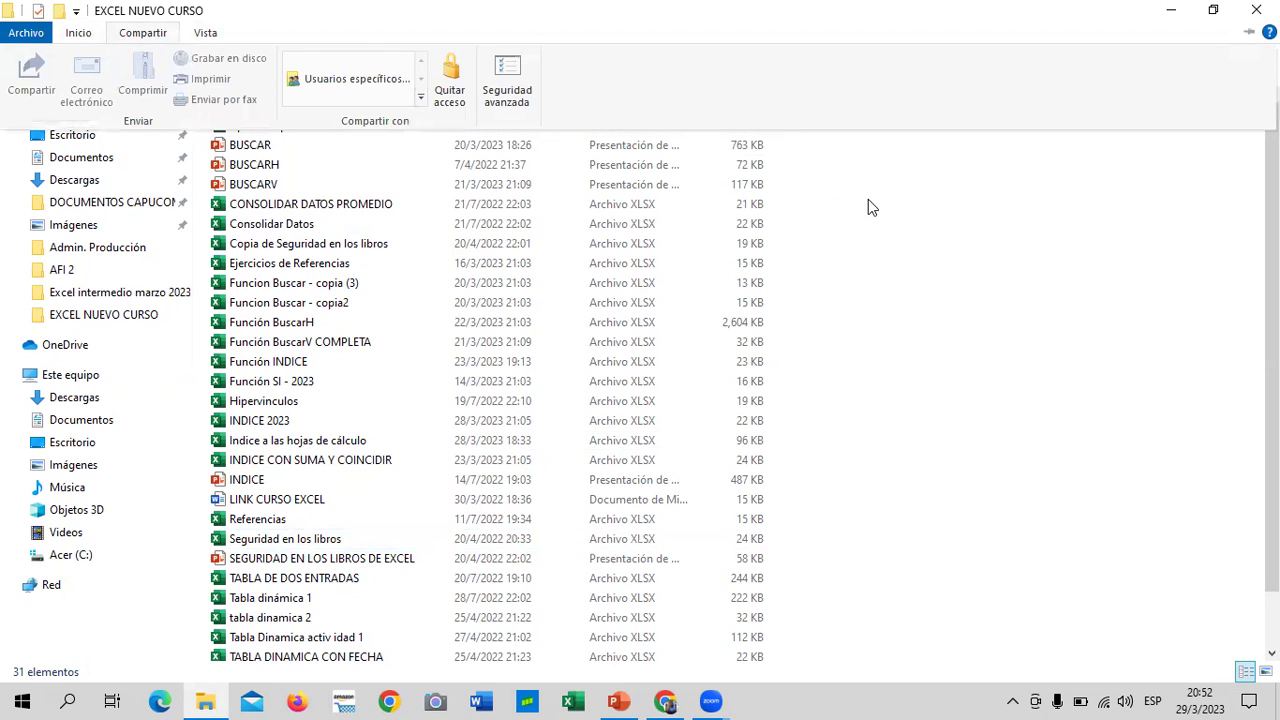
pyautogui.click(201, 34)
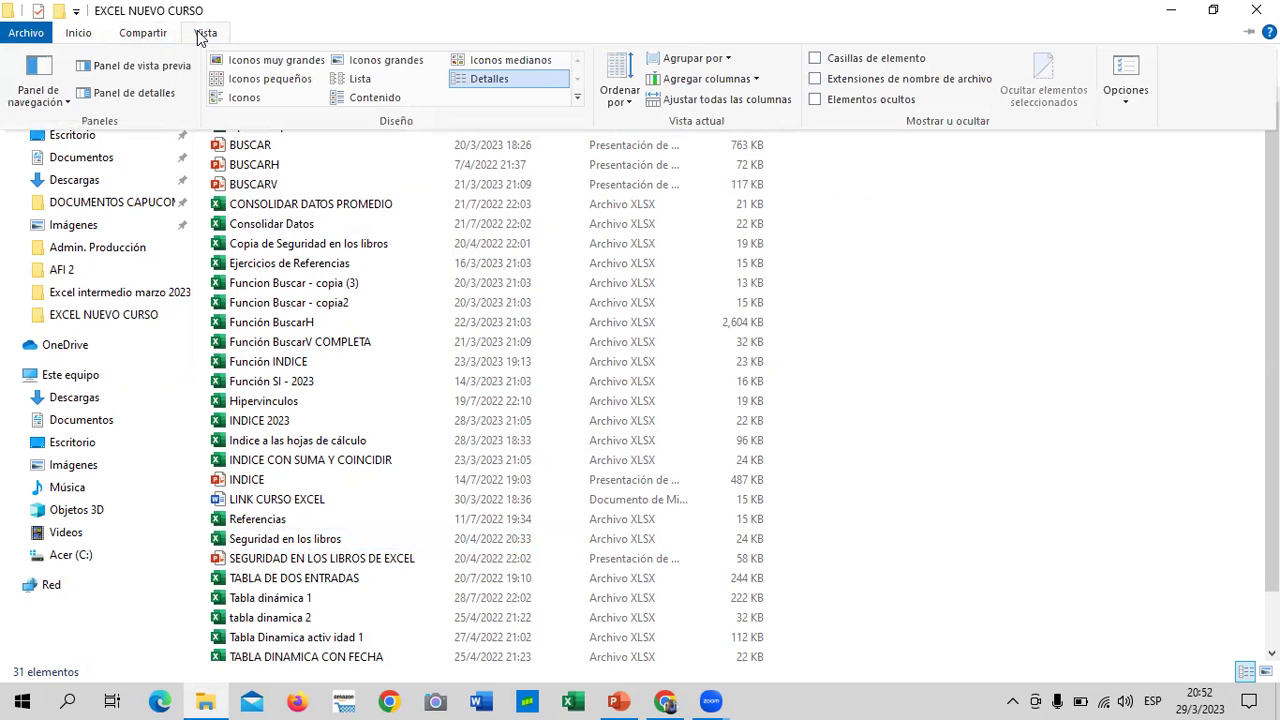
pyautogui.click(816, 101)
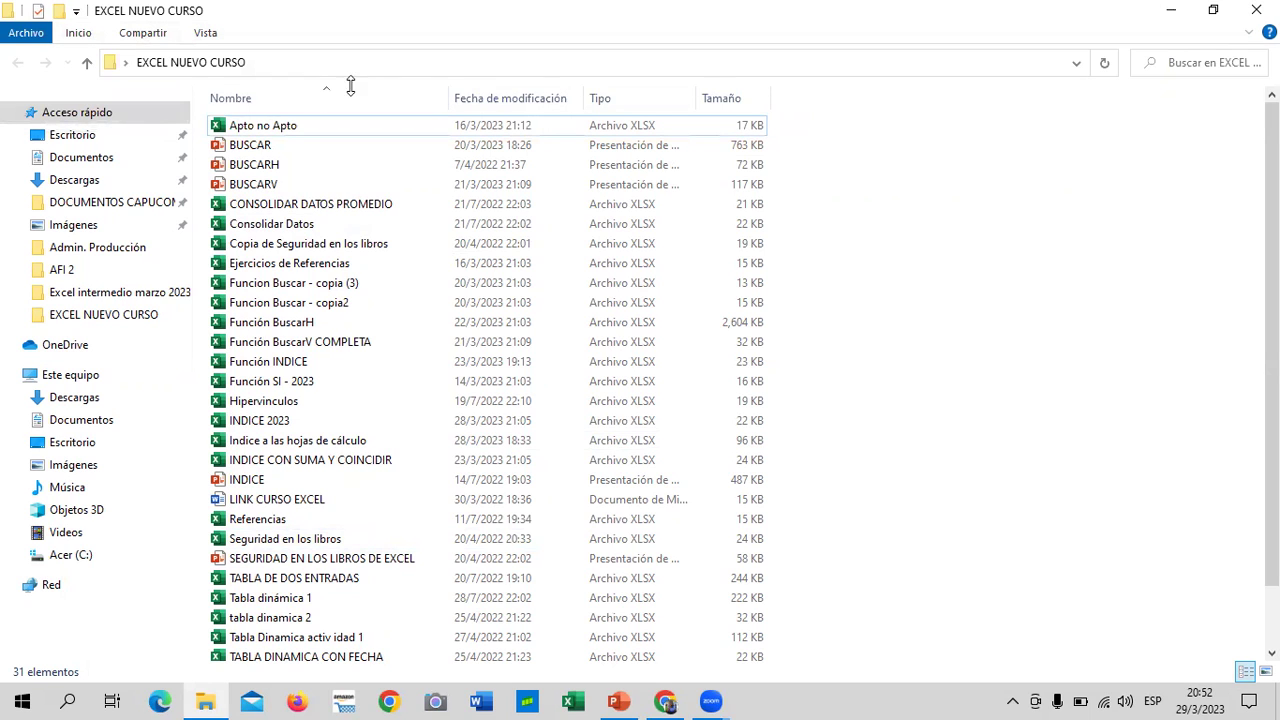
# - On the Vista tab, toggle the hidden items setting and expand the Opciones dropdown
pyautogui.click(205, 33)
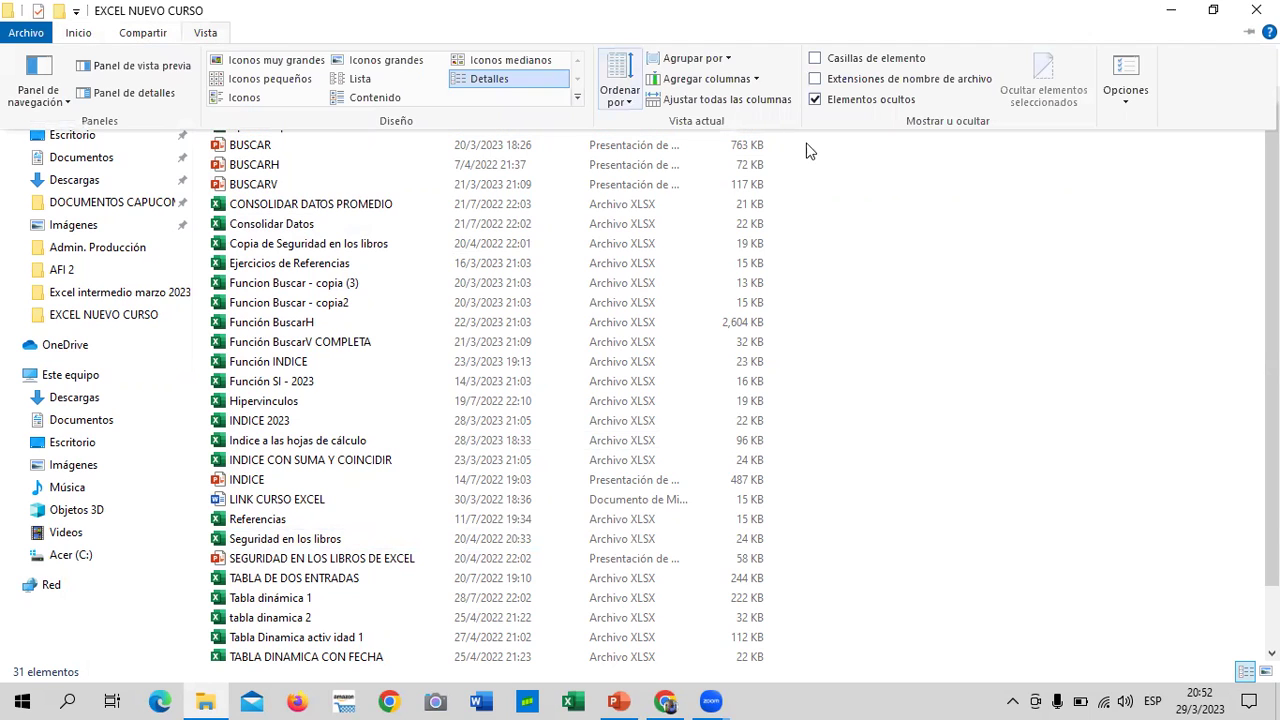
pyautogui.click(845, 104)
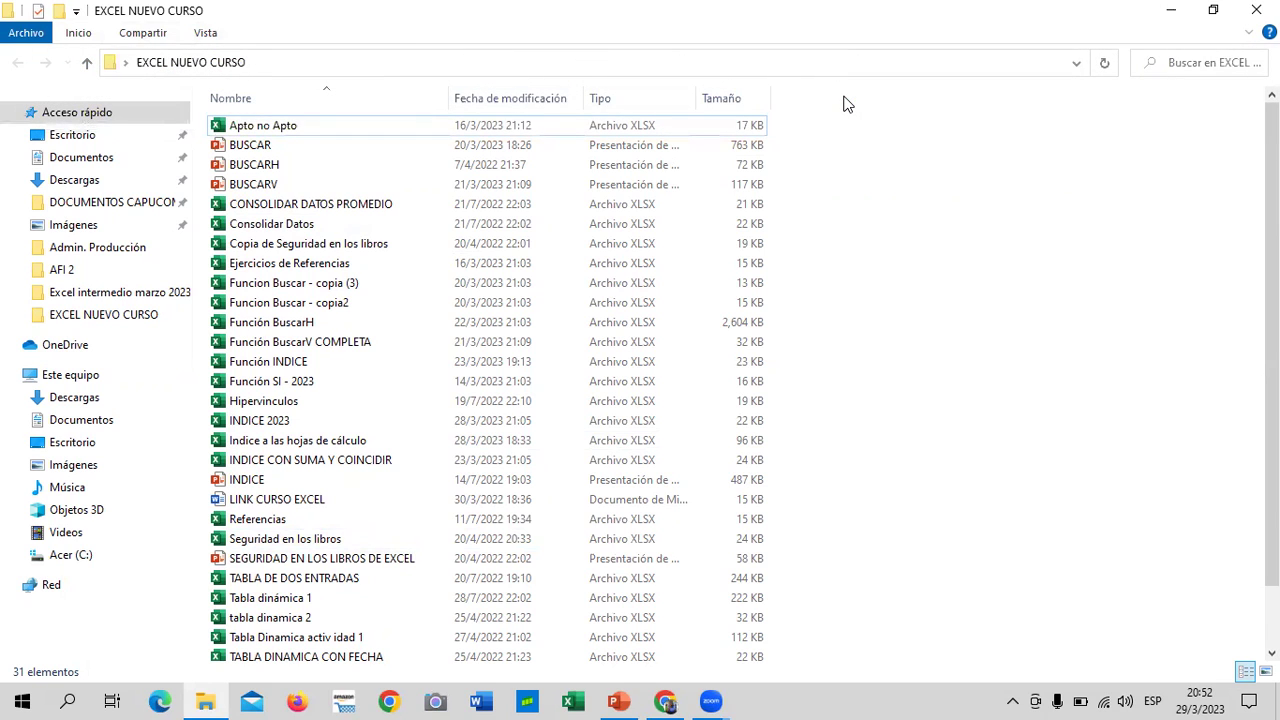
pyautogui.click(205, 33)
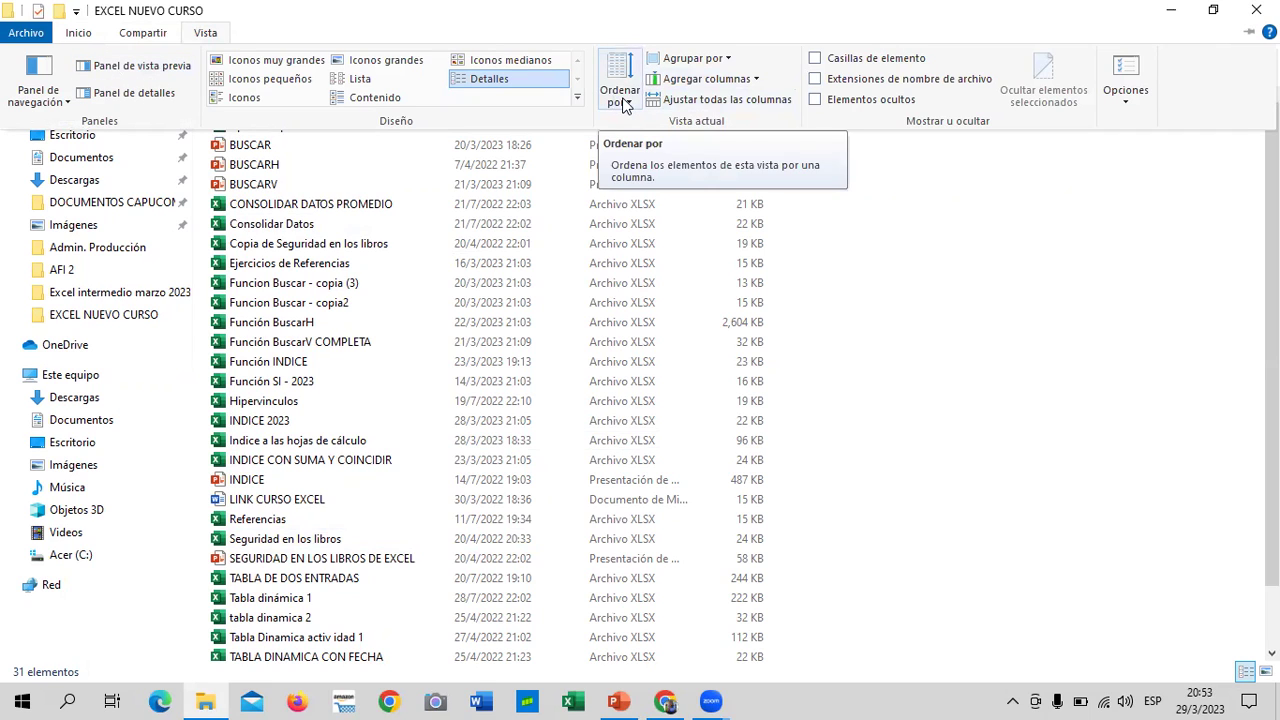
pyautogui.click(1128, 106)
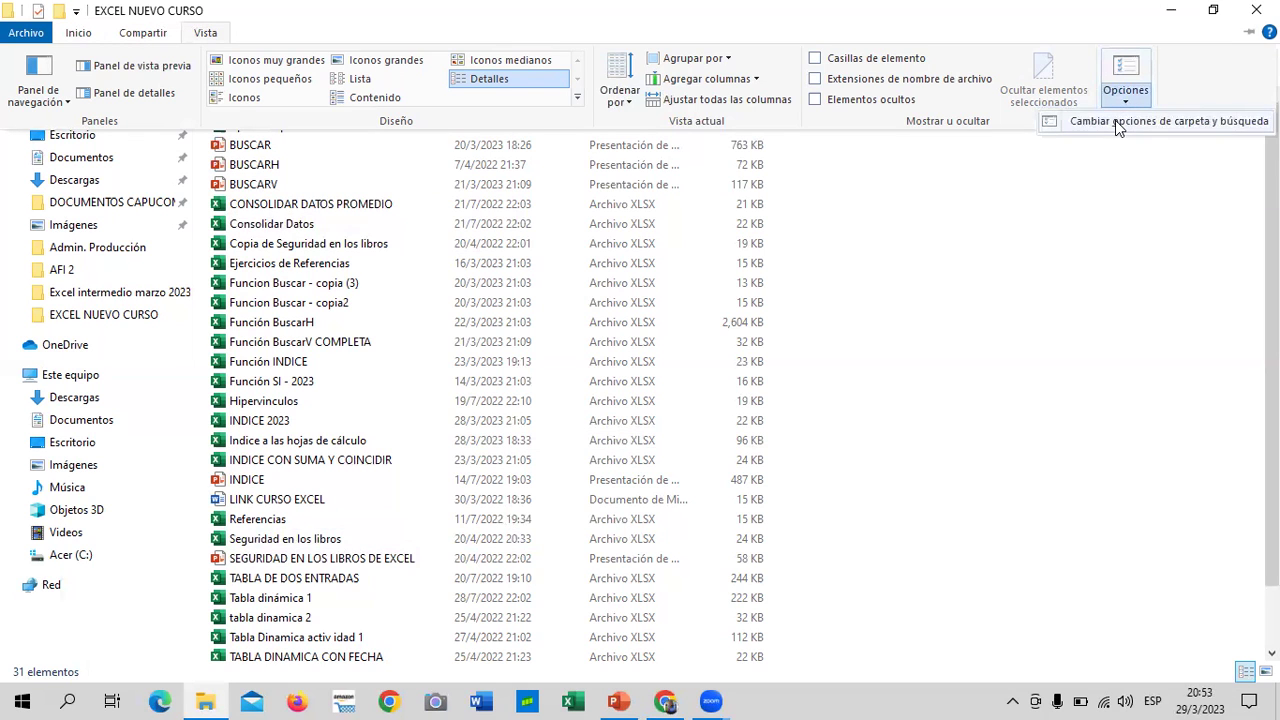
# - In Folder Options' Ver tab, select Mostrar archivos, carpetas y unidades ocultos and confirm
pyautogui.click(1115, 120)
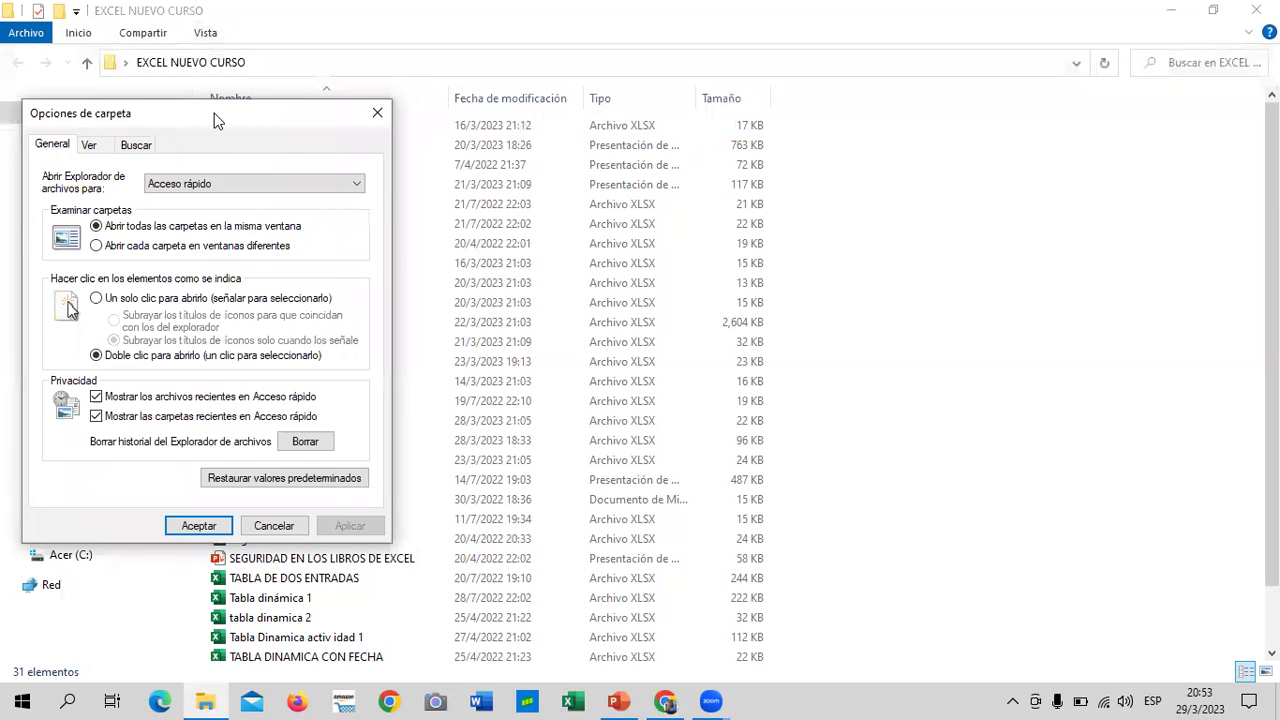
pyautogui.moveTo(220, 120); pyautogui.dragTo(753, 63)
pyautogui.click(621, 89)
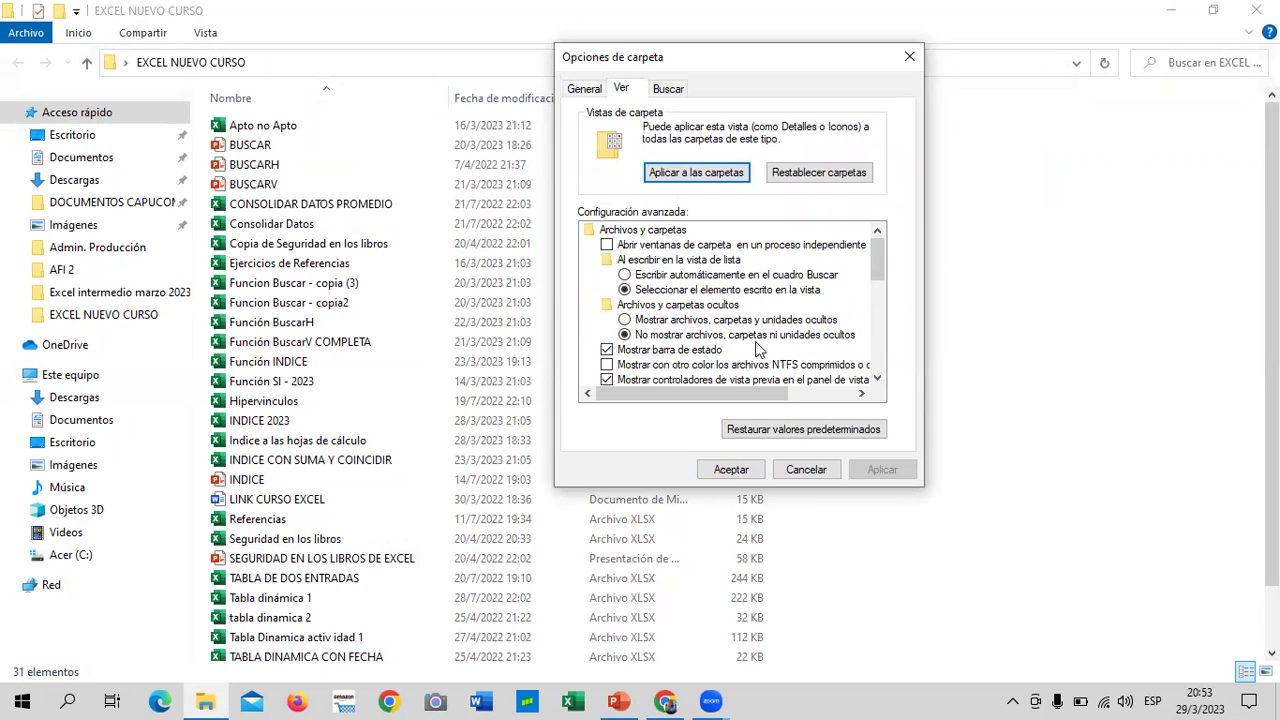
pyautogui.click(627, 320)
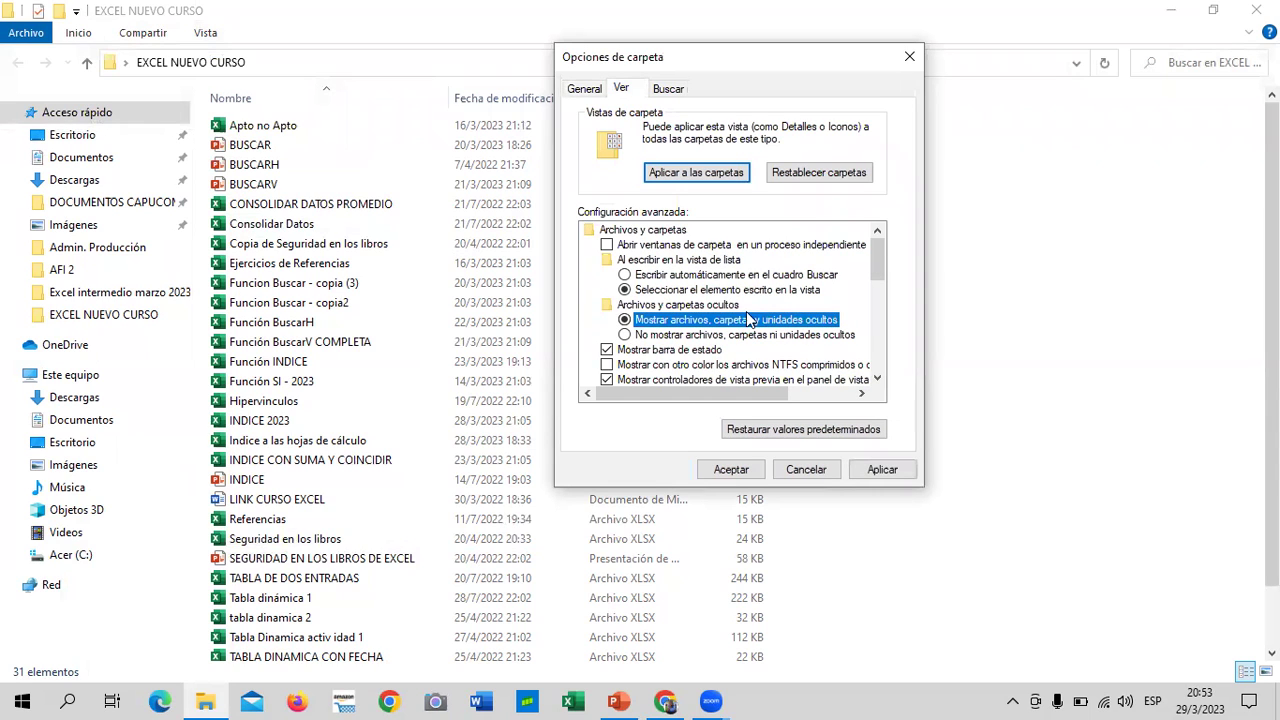
pyautogui.click(668, 336)
pyautogui.click(650, 322)
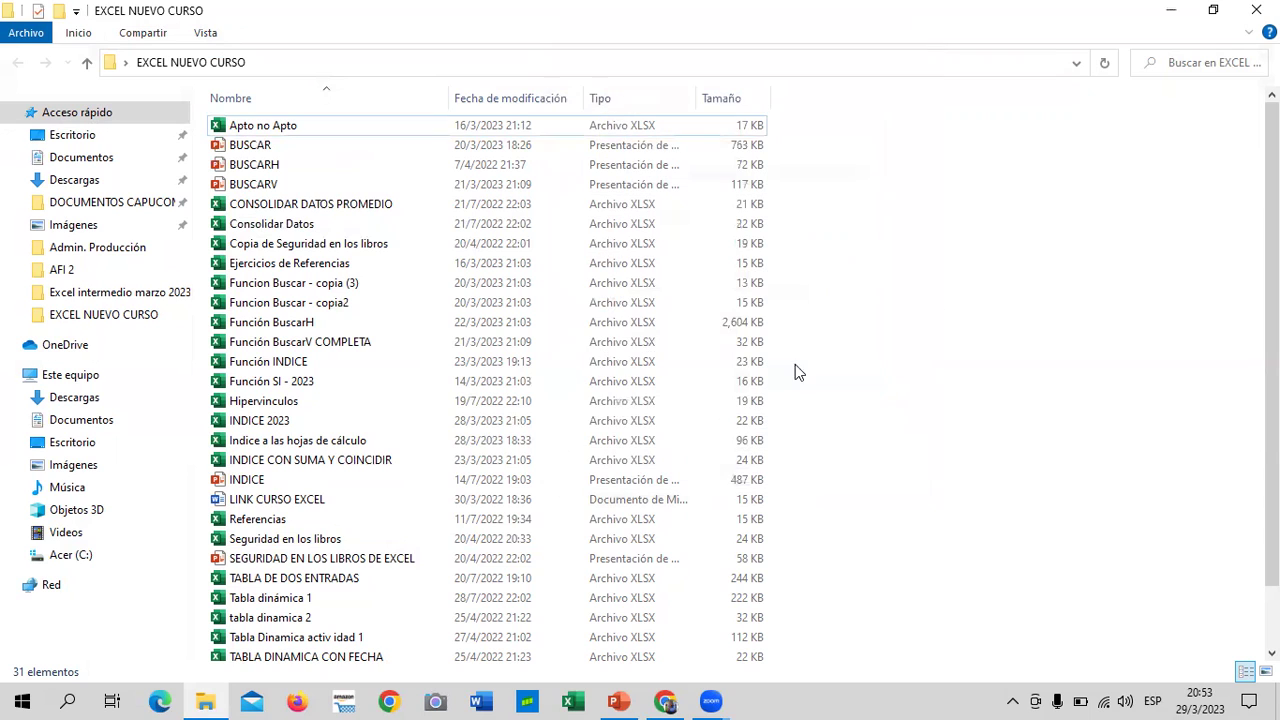
pyautogui.moveTo(712, 700)
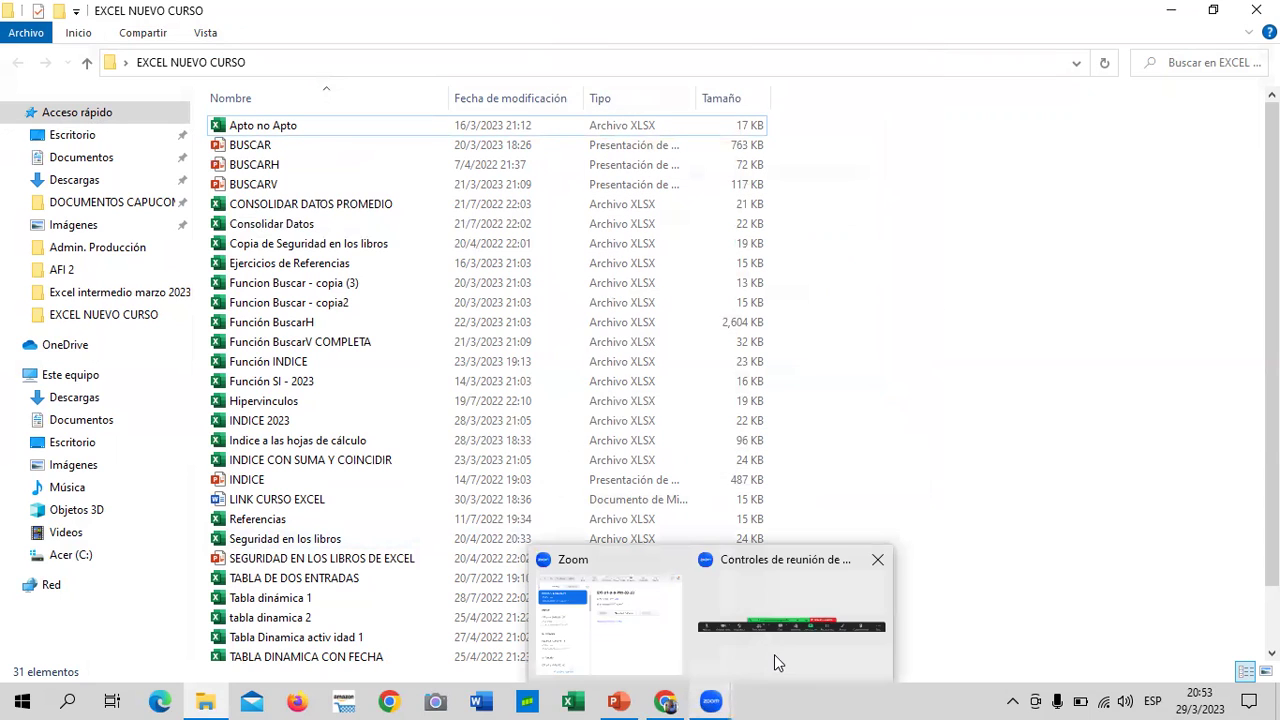
pyautogui.click(845, 598)
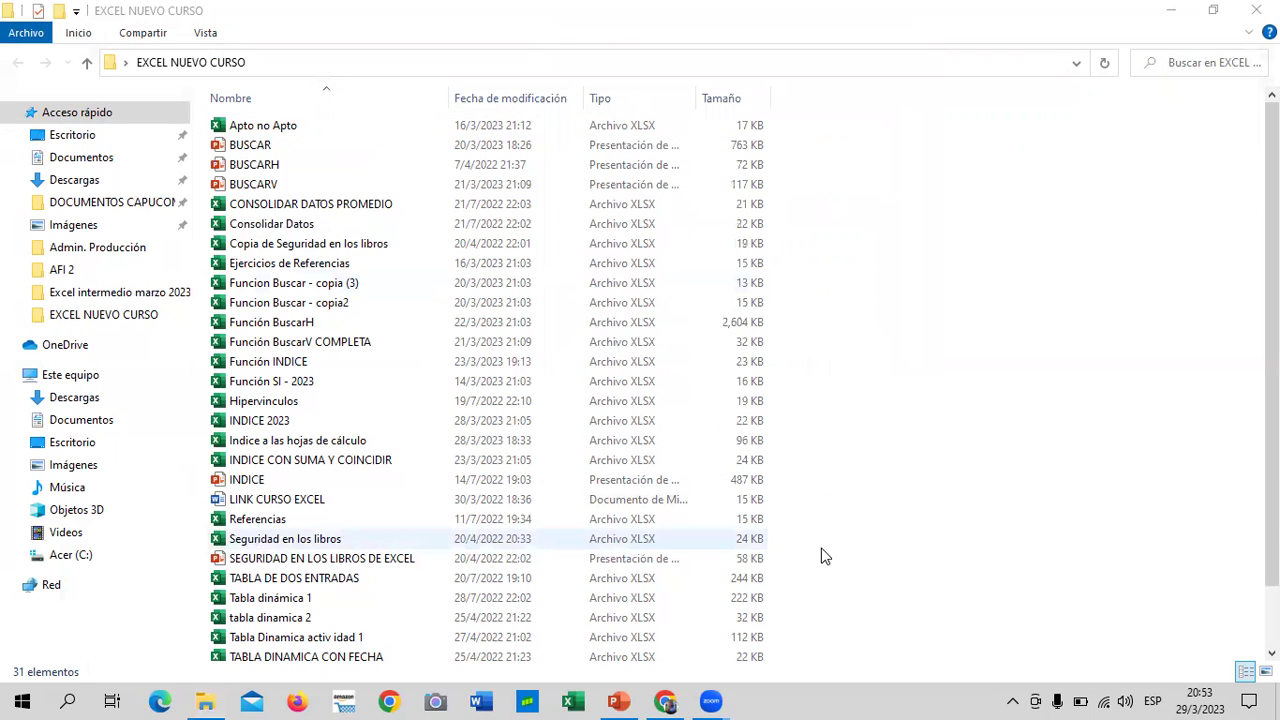
pyautogui.click(913, 446)
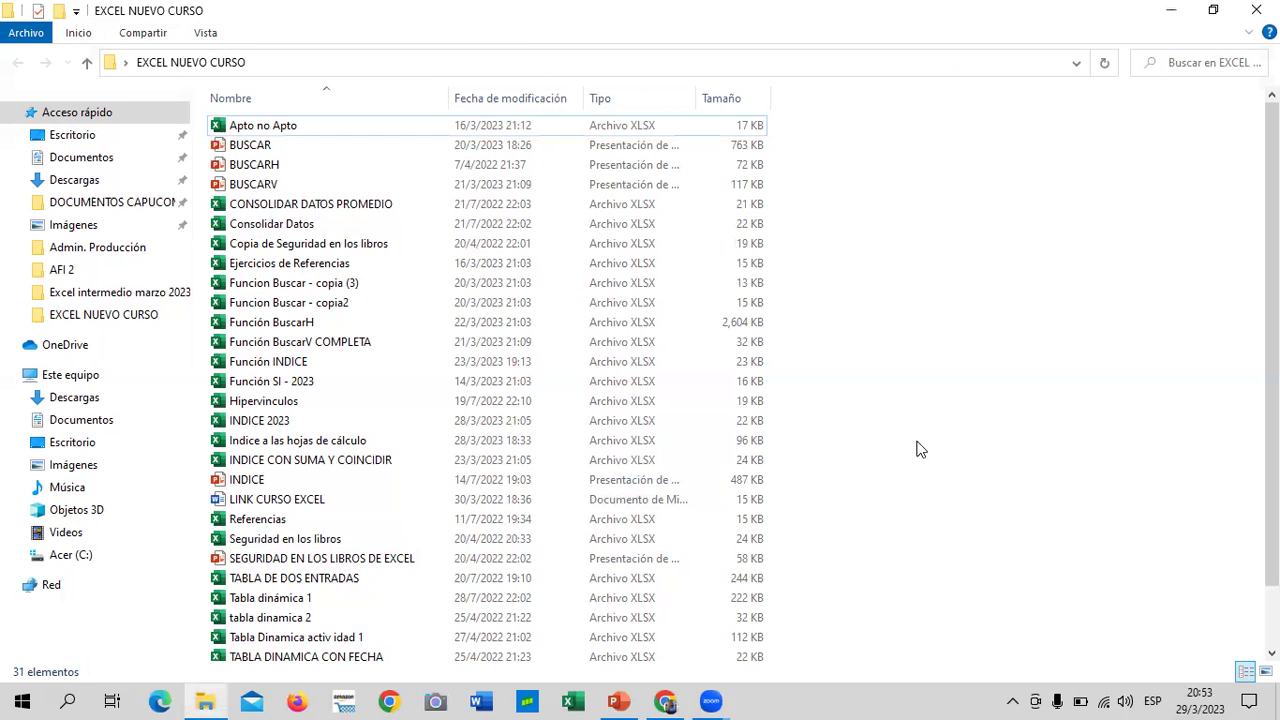
# - Minimize File Explorer and refresh the desktop twice to reveal the hidden workbook
pyautogui.click(1171, 10)
pyautogui.rightClick(930, 68)
pyautogui.click(879, 121)
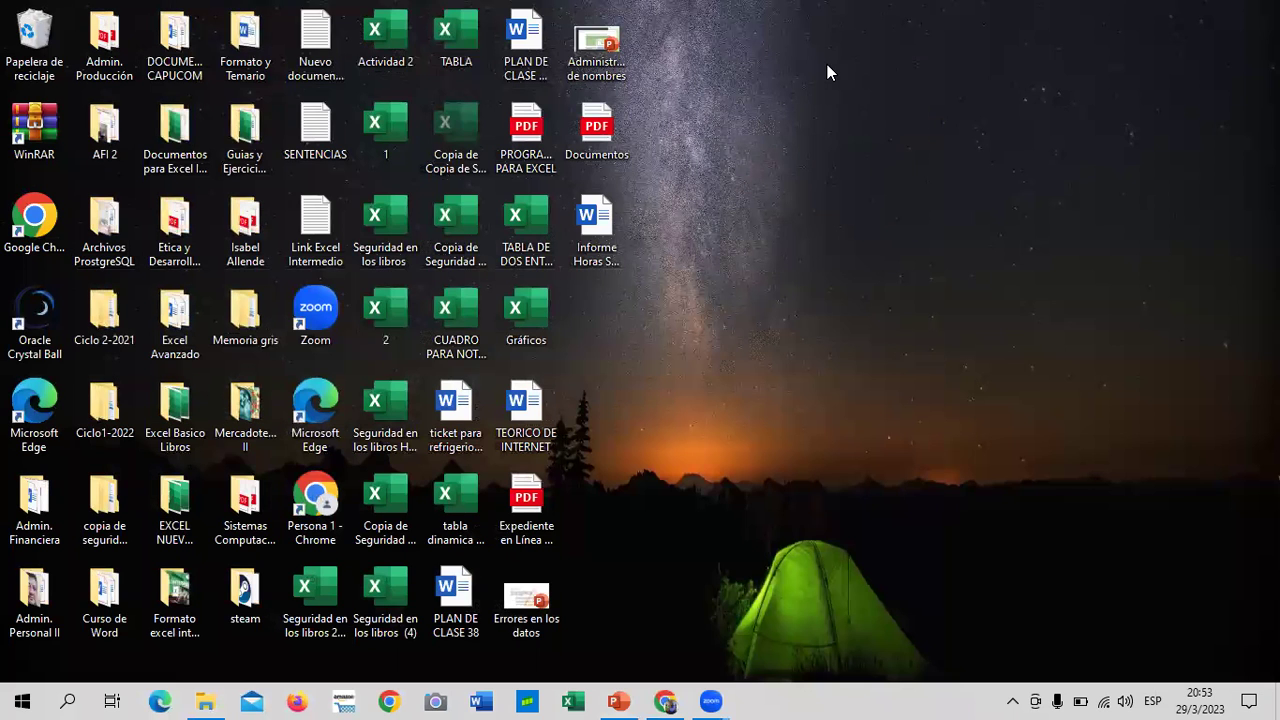
pyautogui.rightClick(827, 65)
pyautogui.click(772, 123)
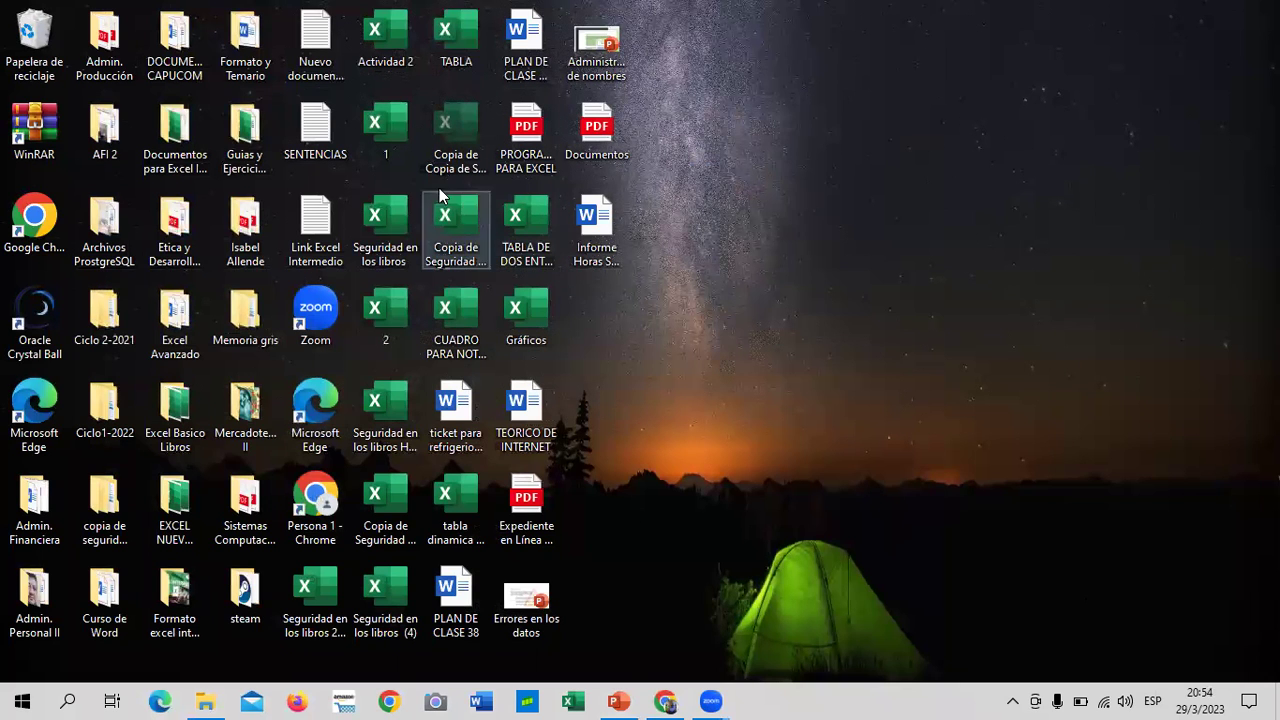
# - Clear the Oculto attribute in the workbook's Propiedades and confirm with Aceptar
pyautogui.click(463, 133)
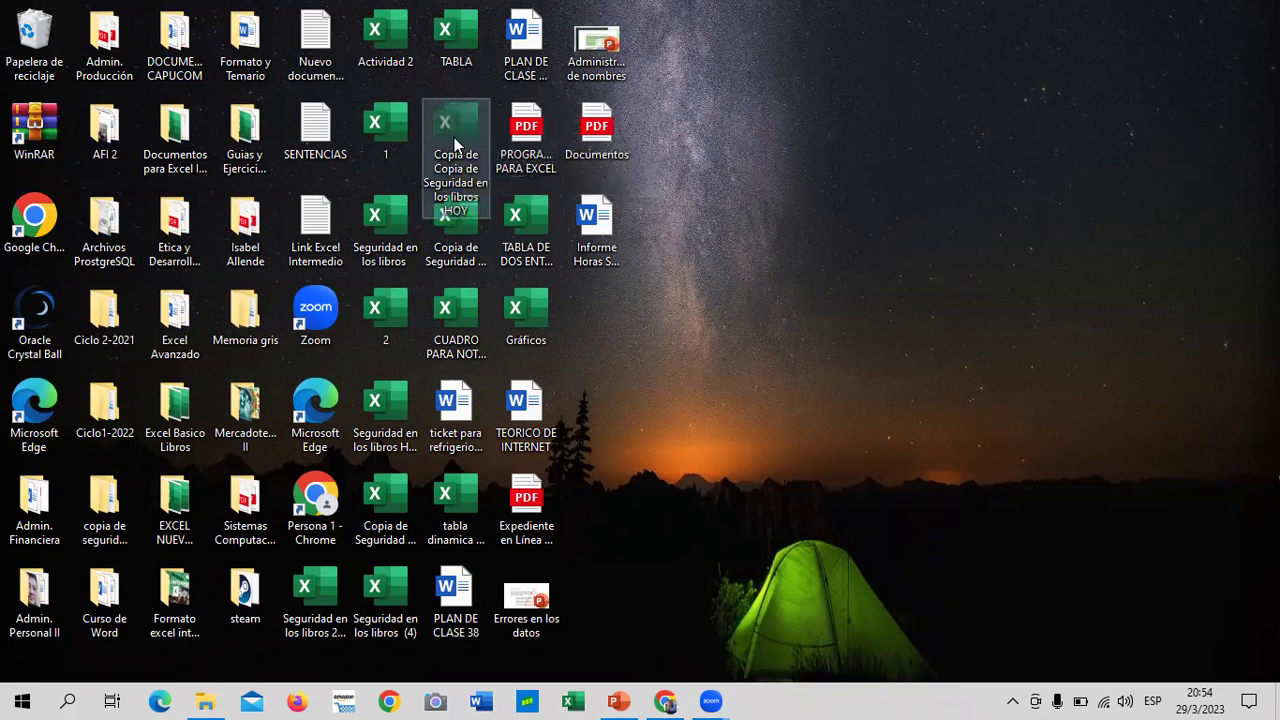
pyautogui.rightClick(454, 137)
pyautogui.click(182, 536)
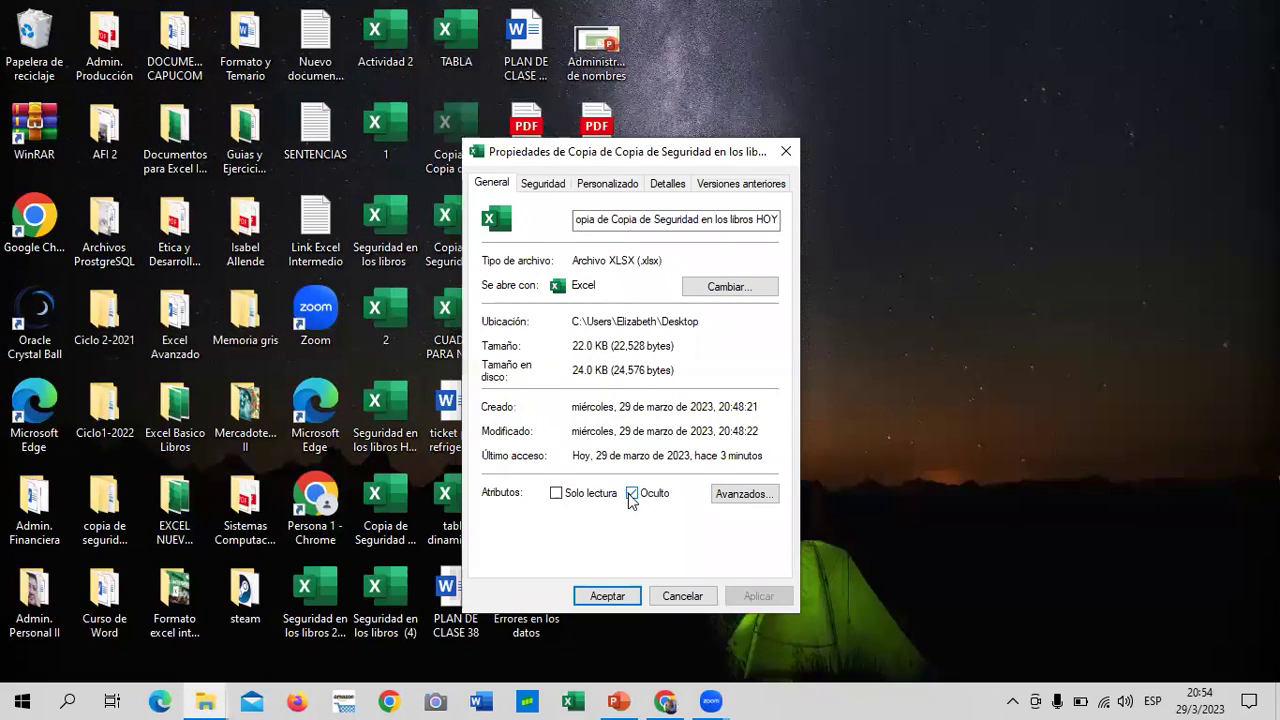
pyautogui.click(638, 500)
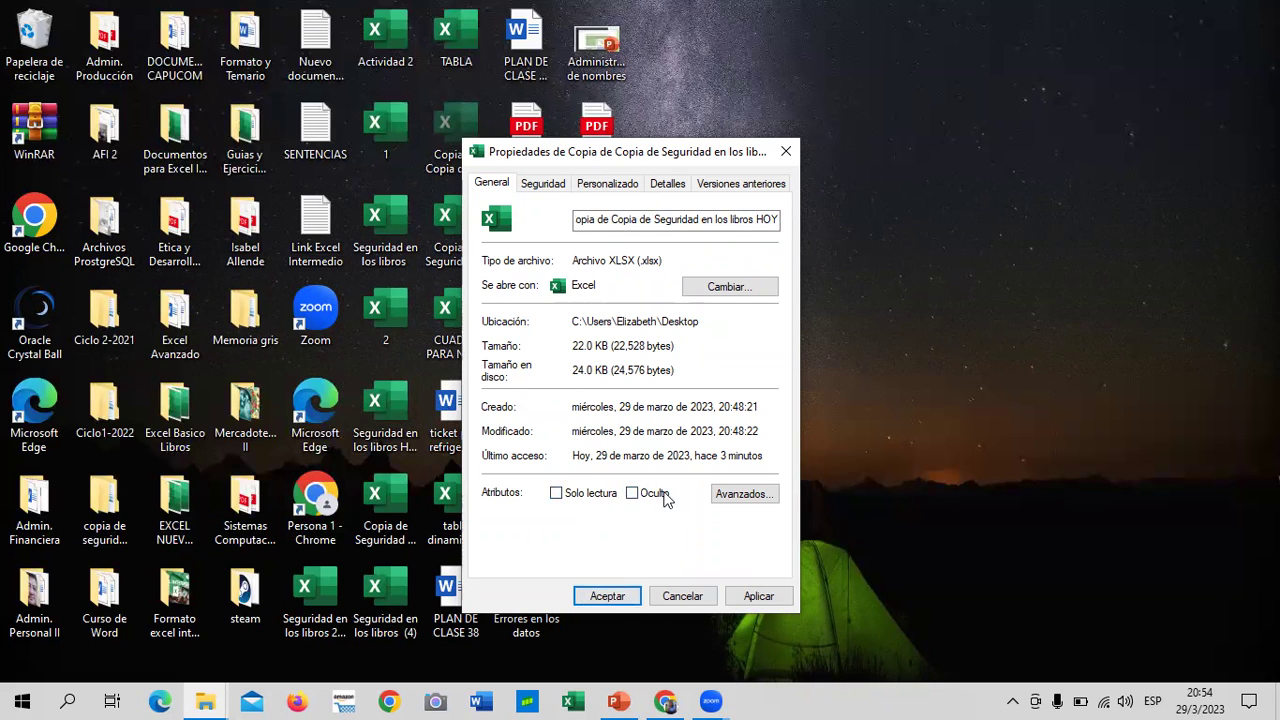
pyautogui.click(615, 598)
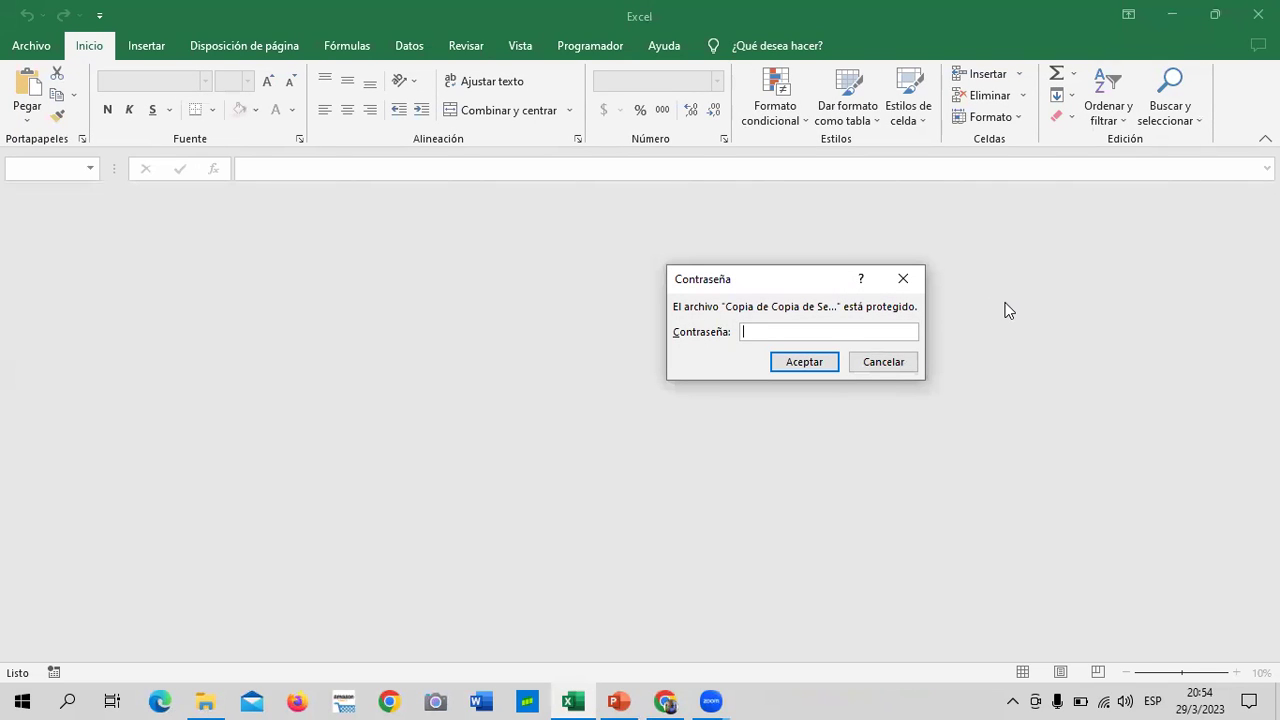
# - Open the workbook with its password, dismiss the licence banner and return to the CONCATENACIÓN sheet
pyautogui.press('Return')
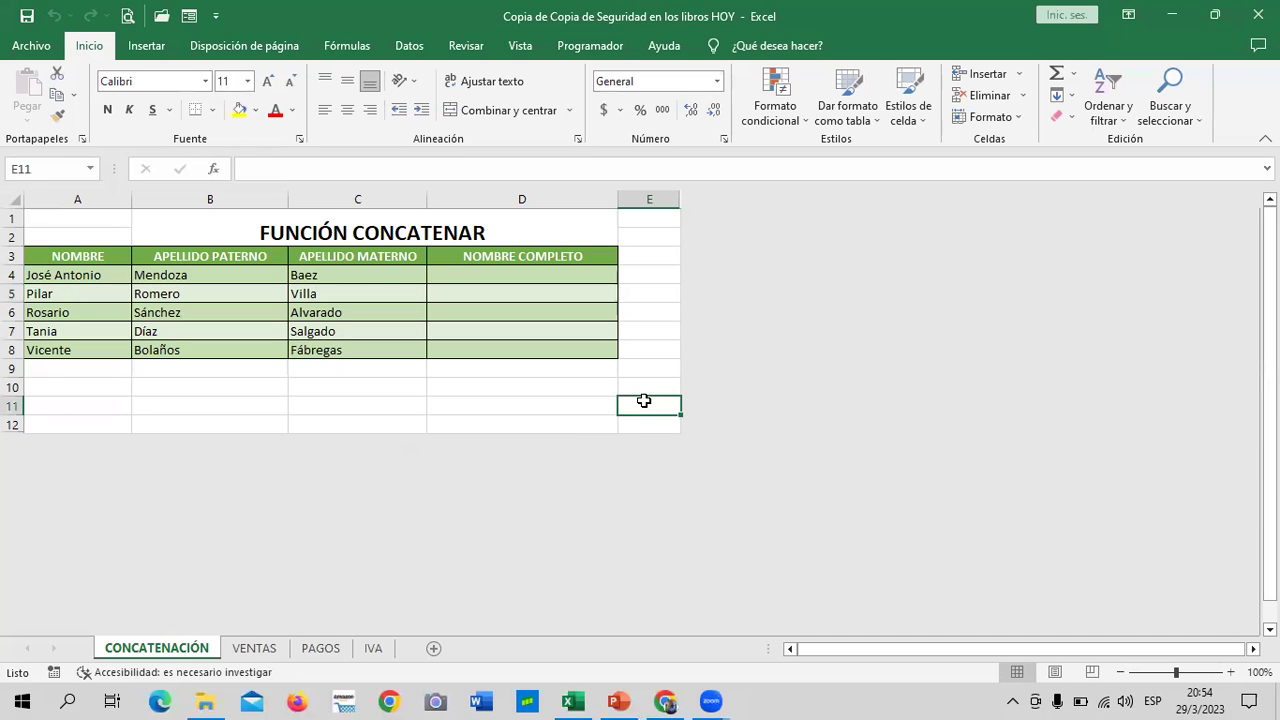
pyautogui.click(256, 648)
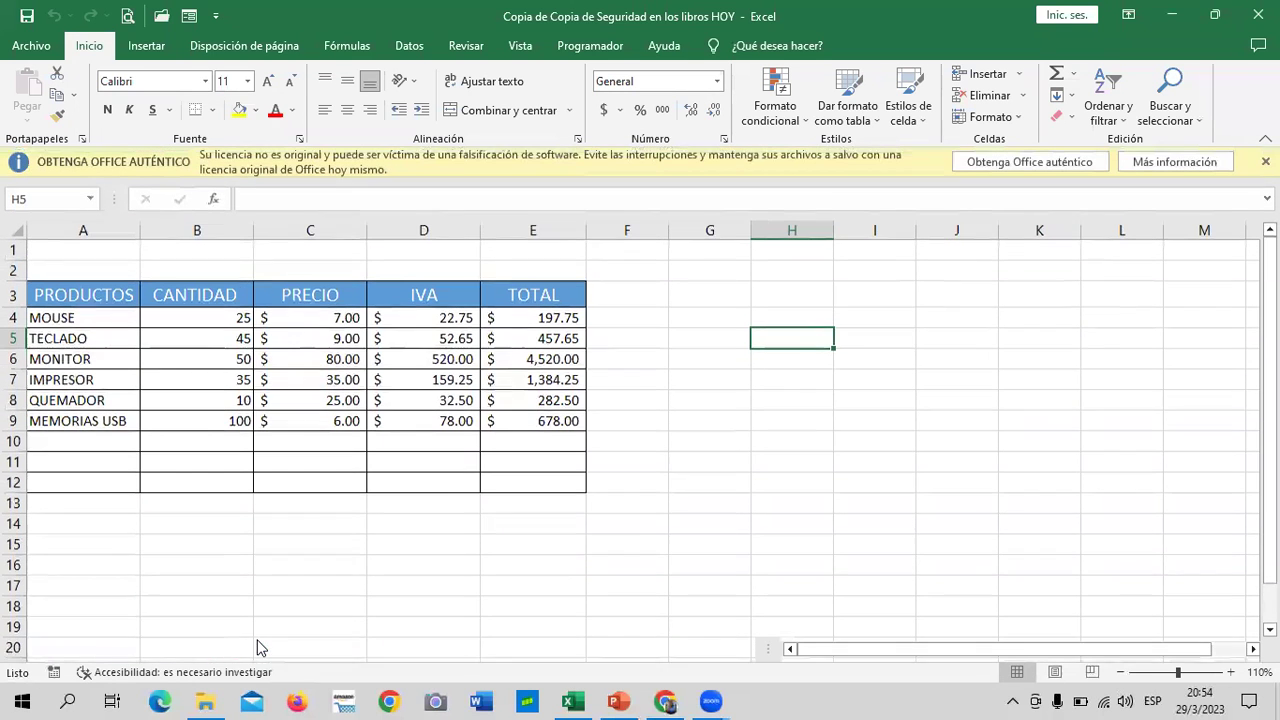
pyautogui.click(1265, 163)
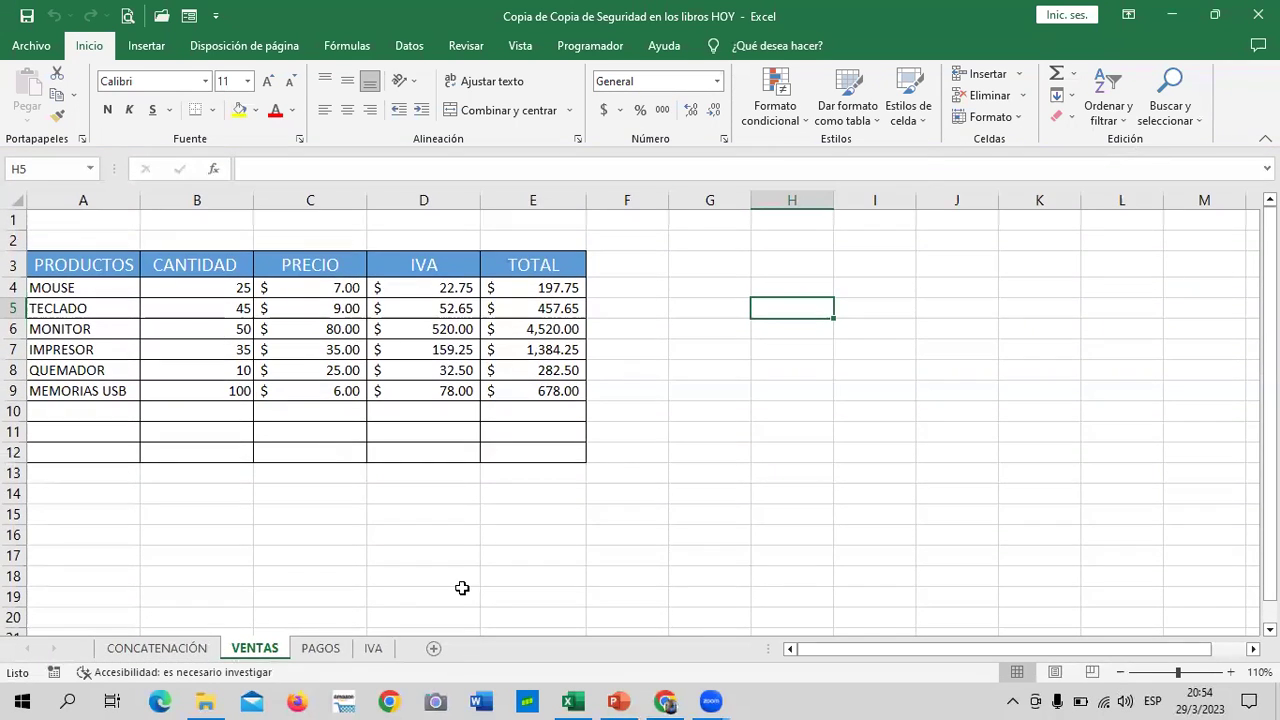
pyautogui.click(157, 648)
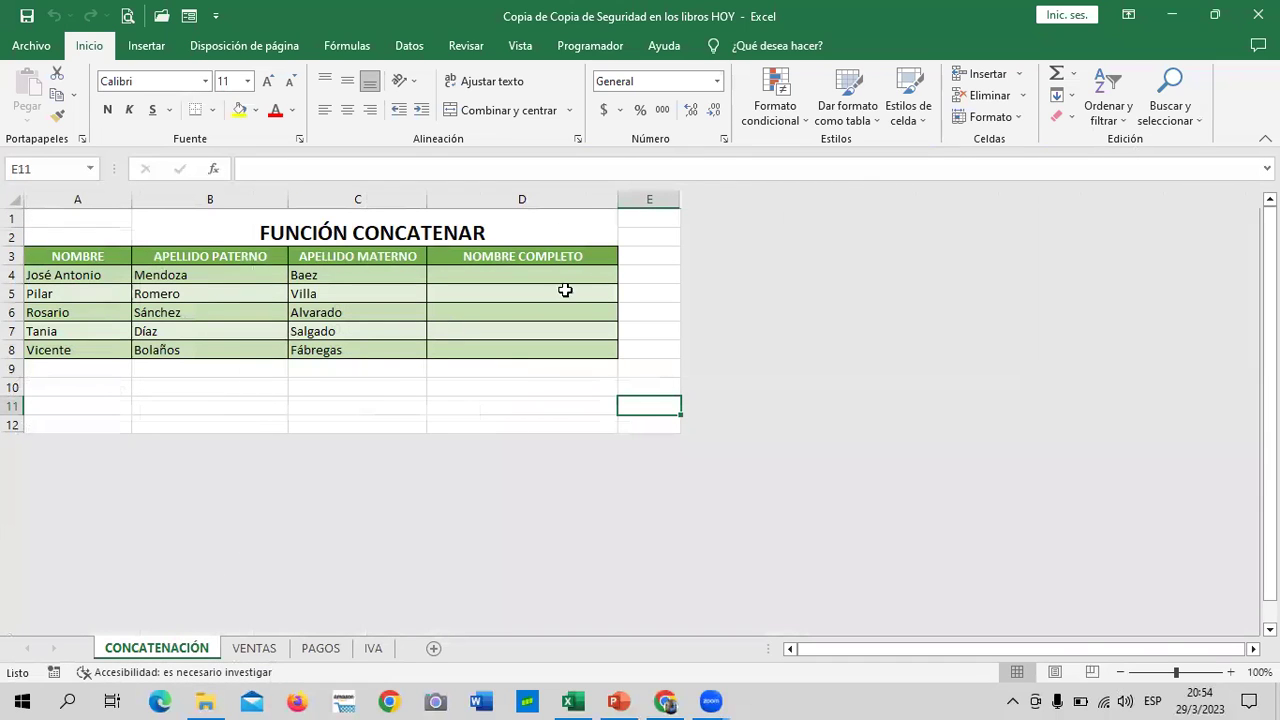
# - Widen the NOMBRE COMPLETO column D by dragging its header border
pyautogui.click(642, 254)
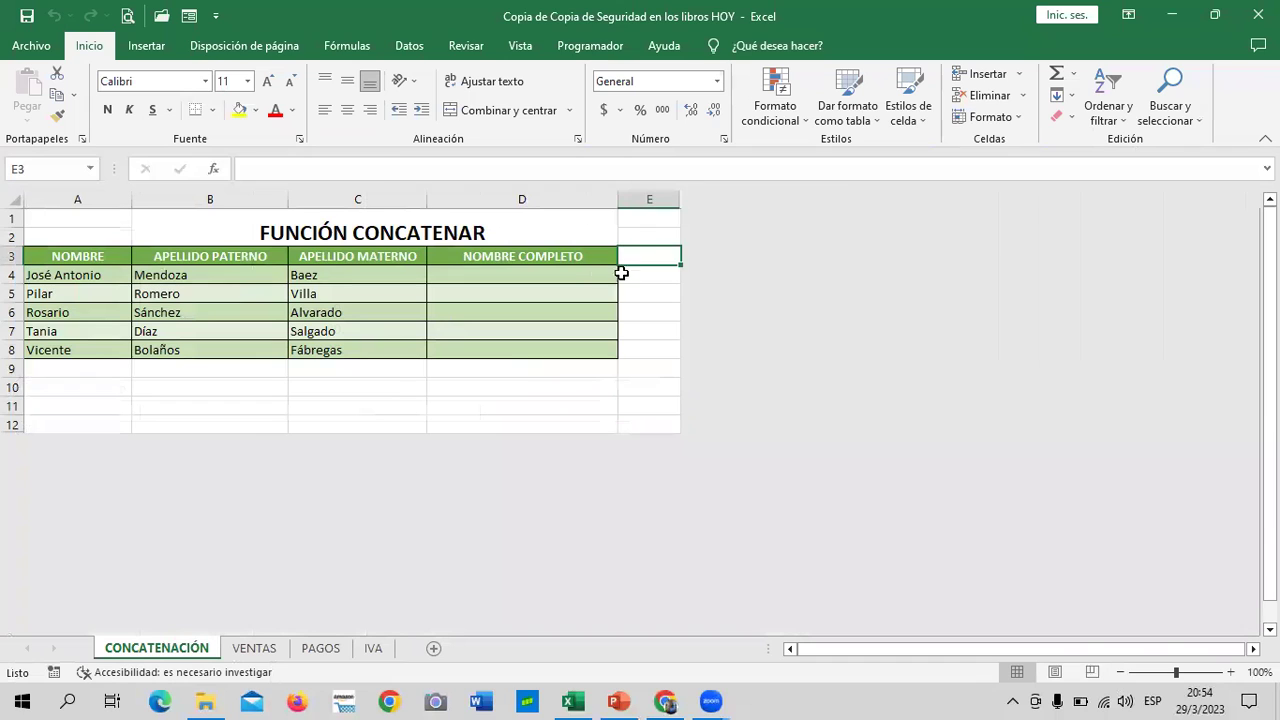
pyautogui.click(571, 276)
pyautogui.moveTo(620, 199); pyautogui.dragTo(671, 199)
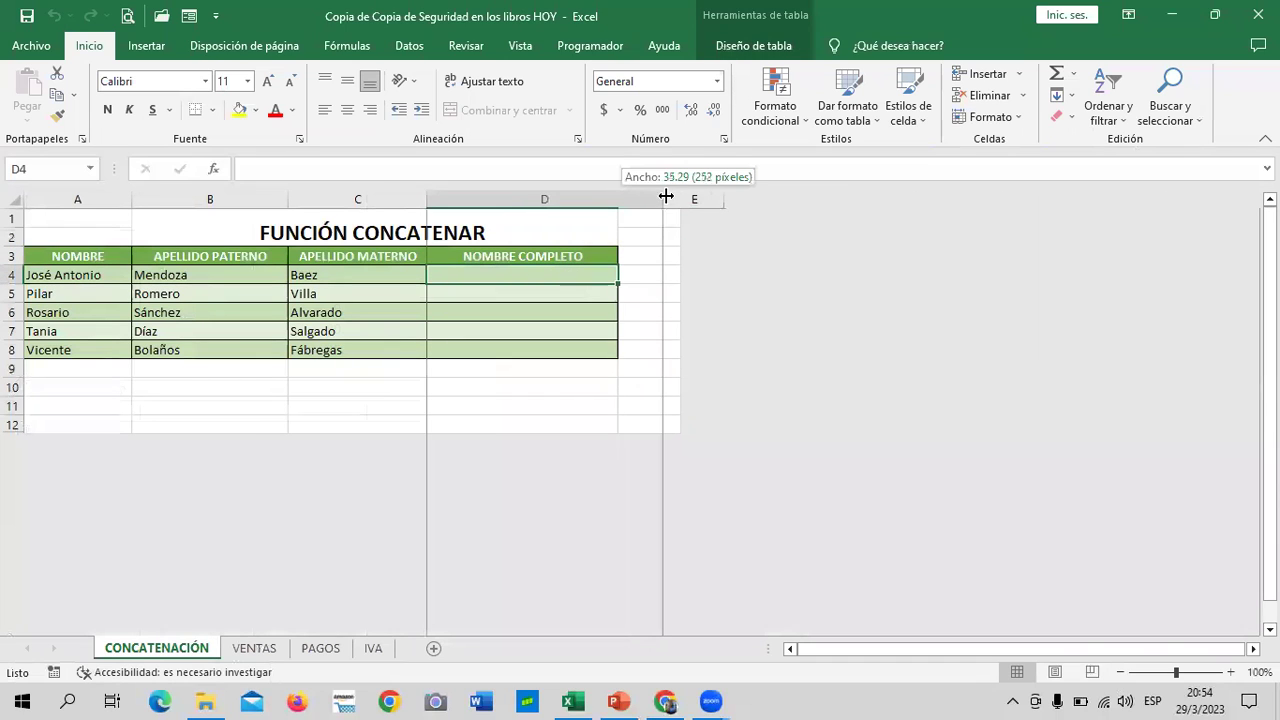
# - Point out the first name and surnames in A4, B4 and C4, then select D4
pyautogui.click(62, 278)
pyautogui.click(162, 280)
pyautogui.click(340, 278)
pyautogui.click(196, 275)
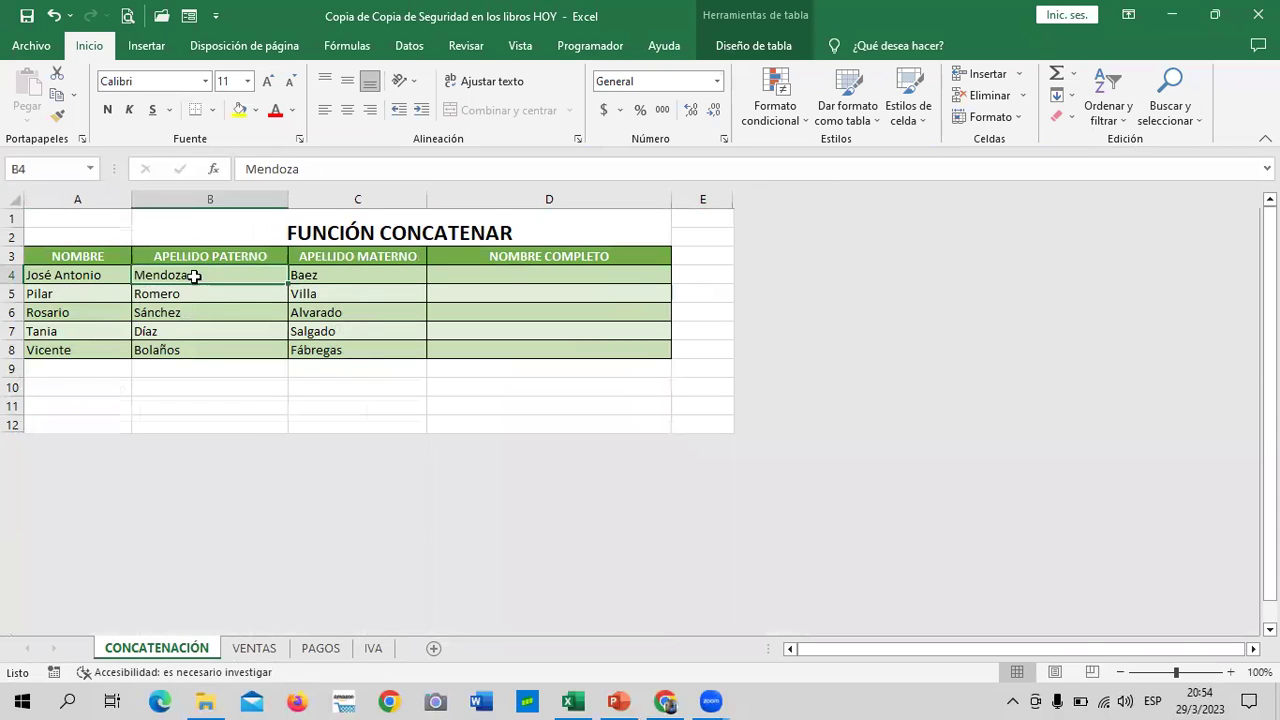
pyautogui.click(108, 278)
pyautogui.click(211, 275)
pyautogui.click(335, 273)
pyautogui.click(220, 277)
pyautogui.click(92, 274)
pyautogui.click(190, 278)
pyautogui.click(485, 276)
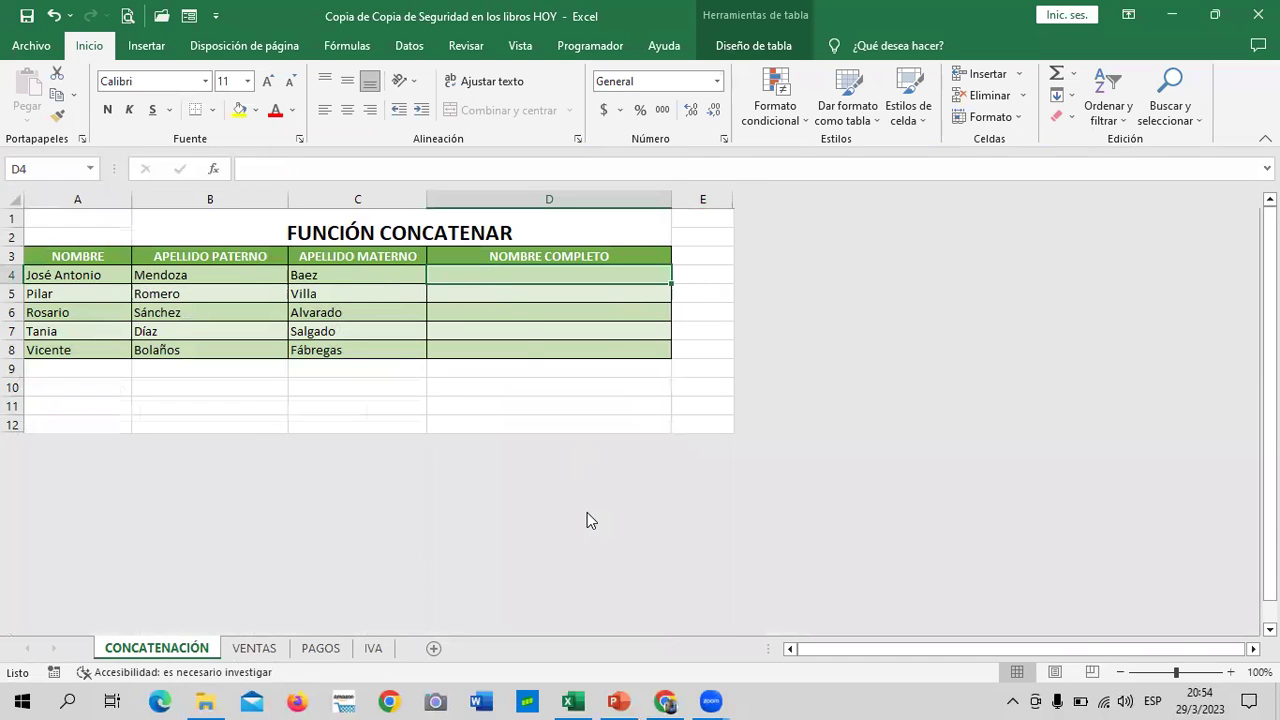
# - Start a CONCATENAR formula in D4, then cancel the botched attempt and return to D4
pyautogui.write('=C')
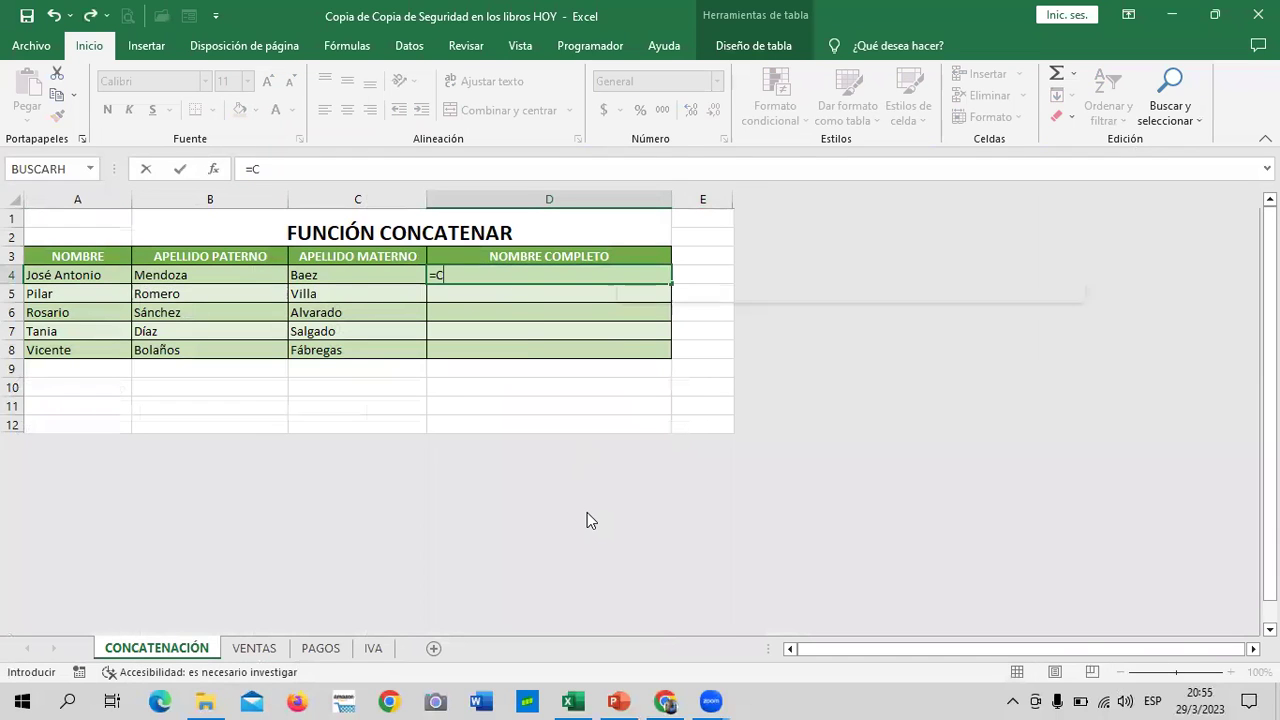
pyautogui.write('ON')
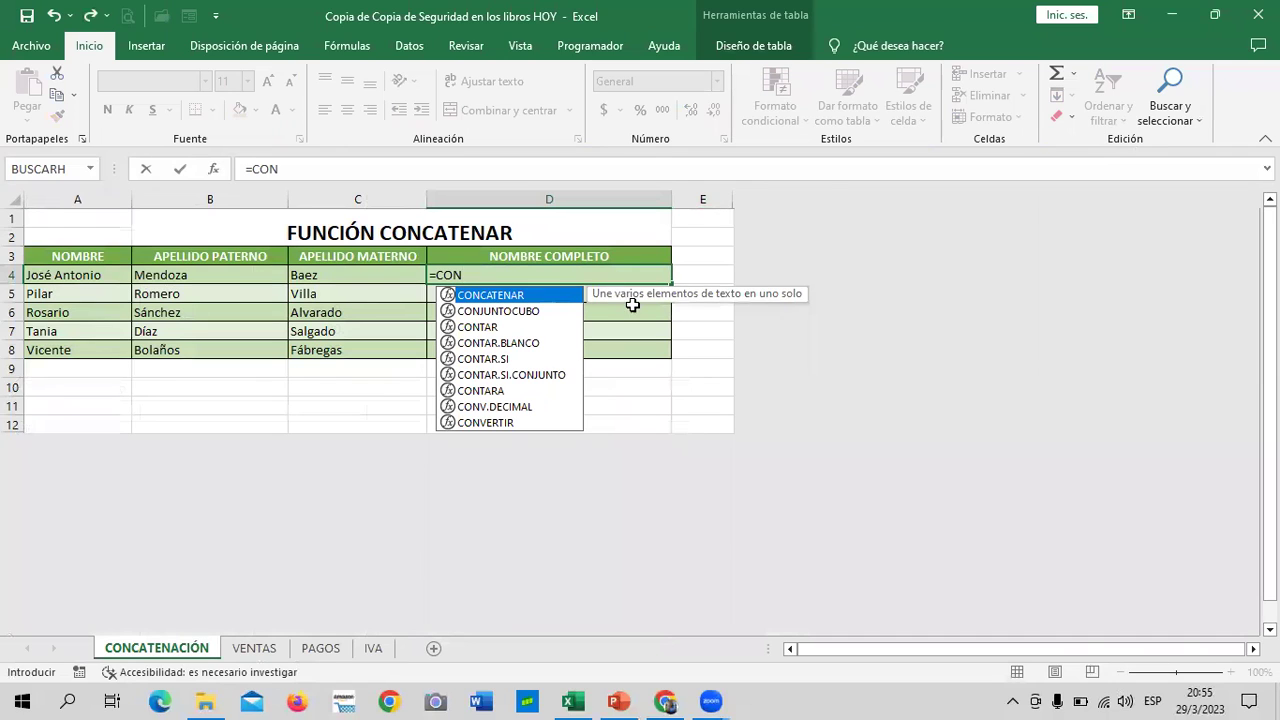
pyautogui.doubleClick(558, 295)
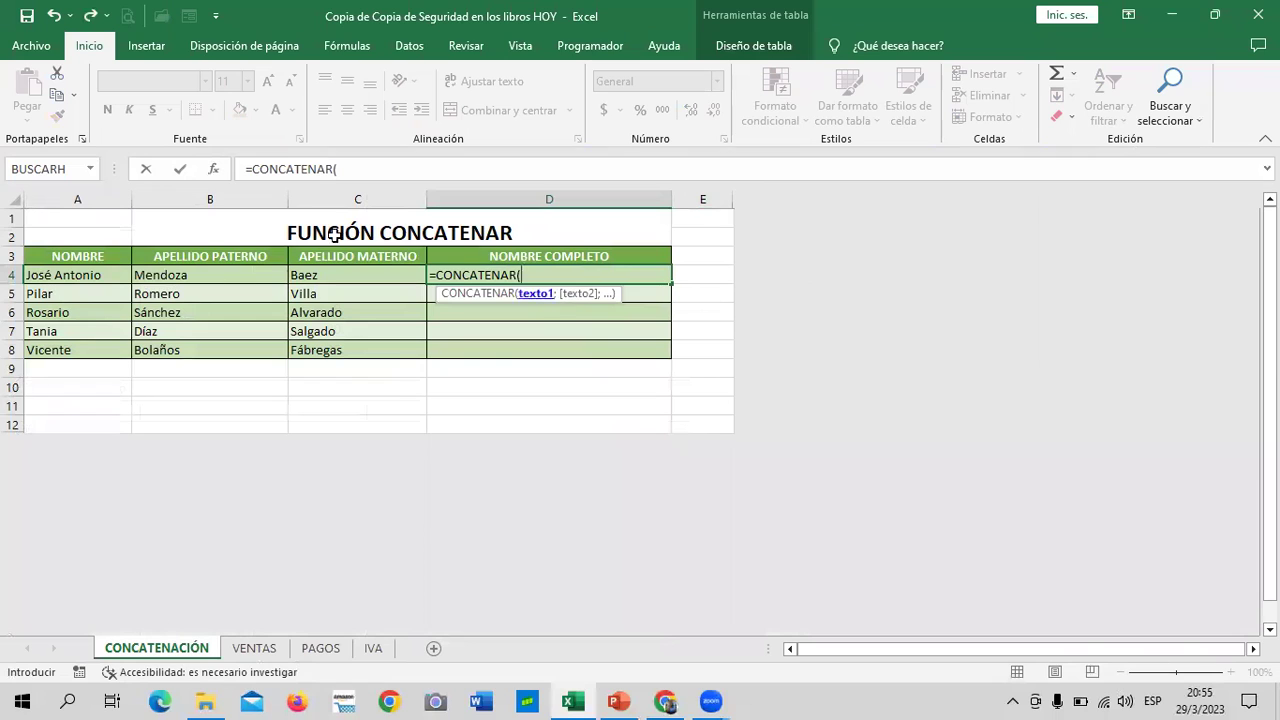
pyautogui.click(105, 274)
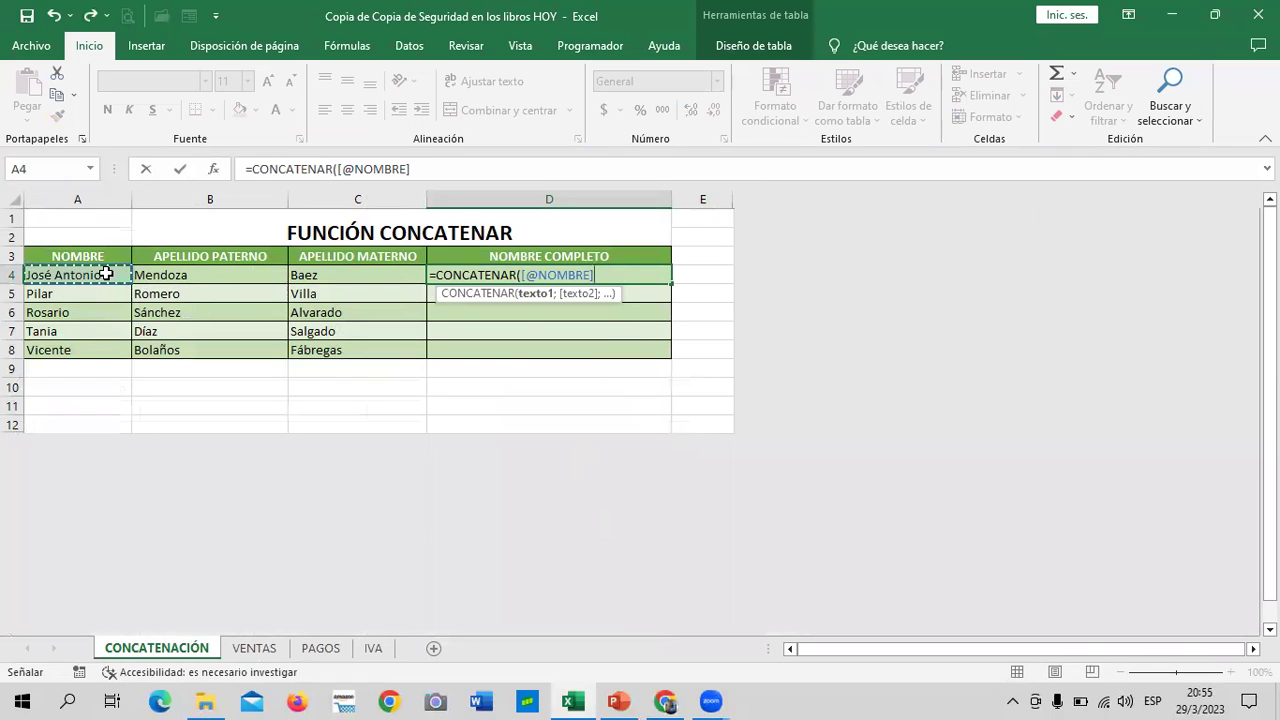
pyautogui.click(490, 170)
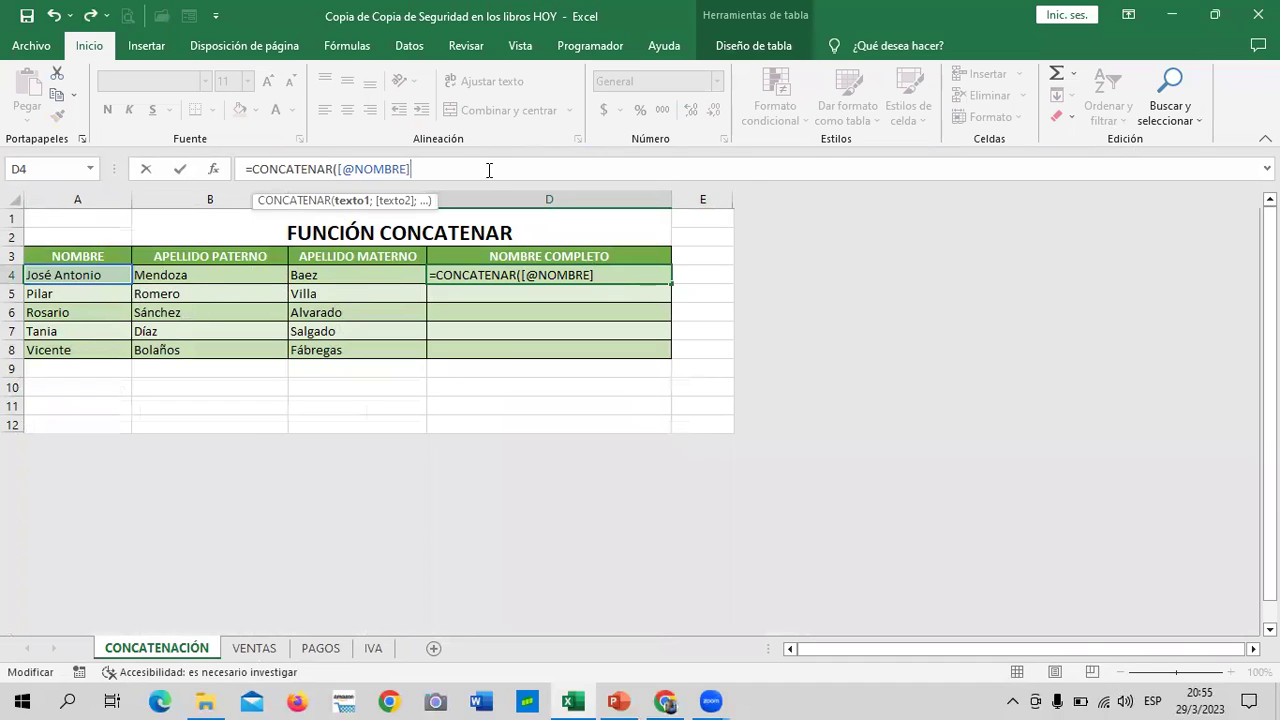
pyautogui.press('BackSpace')
pyautogui.press('BackSpace')
pyautogui.press('BackSpace')
pyautogui.press('BackSpace')
pyautogui.press('BackSpace')
pyautogui.press('BackSpace')
pyautogui.press('BackSpace')
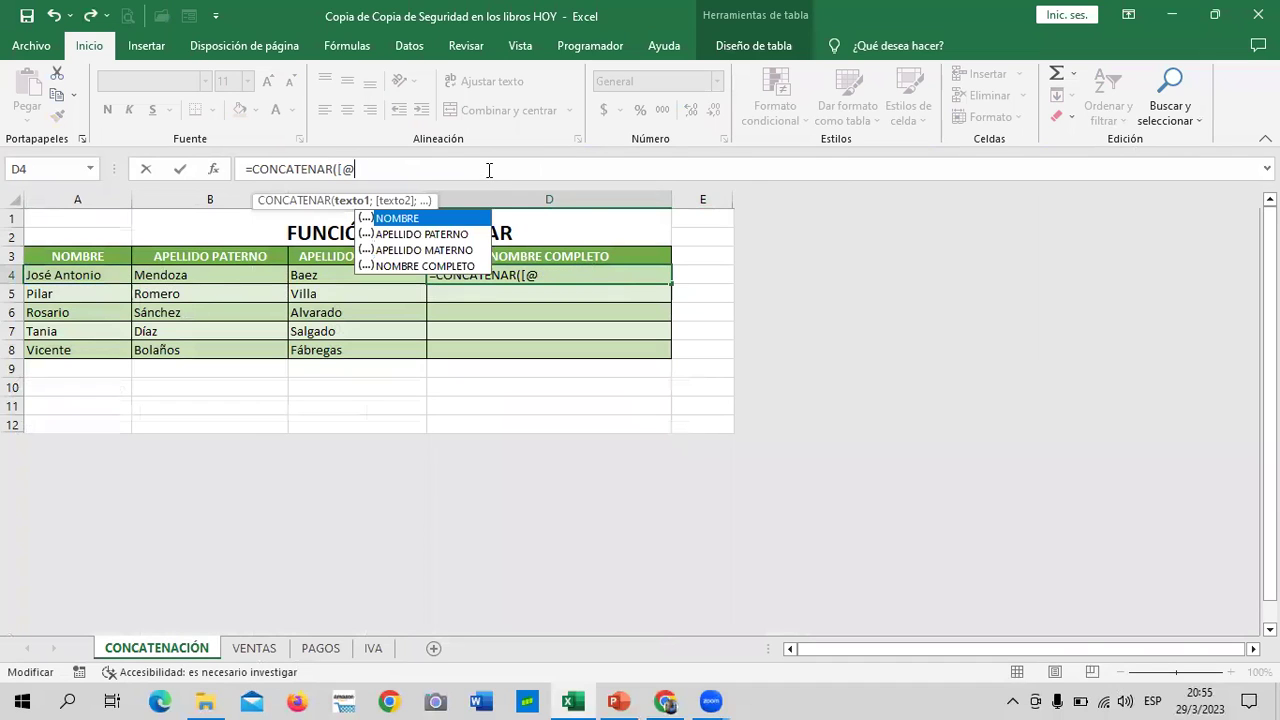
pyautogui.press('BackSpace')
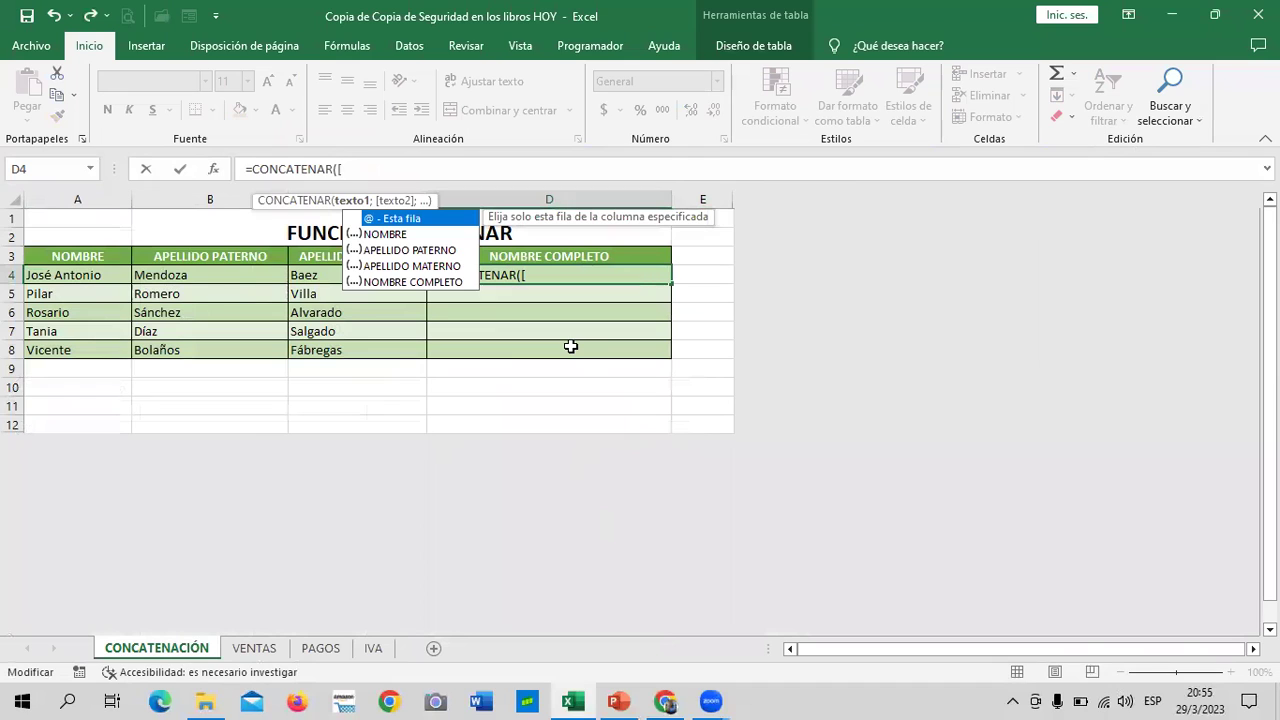
pyautogui.click(543, 277)
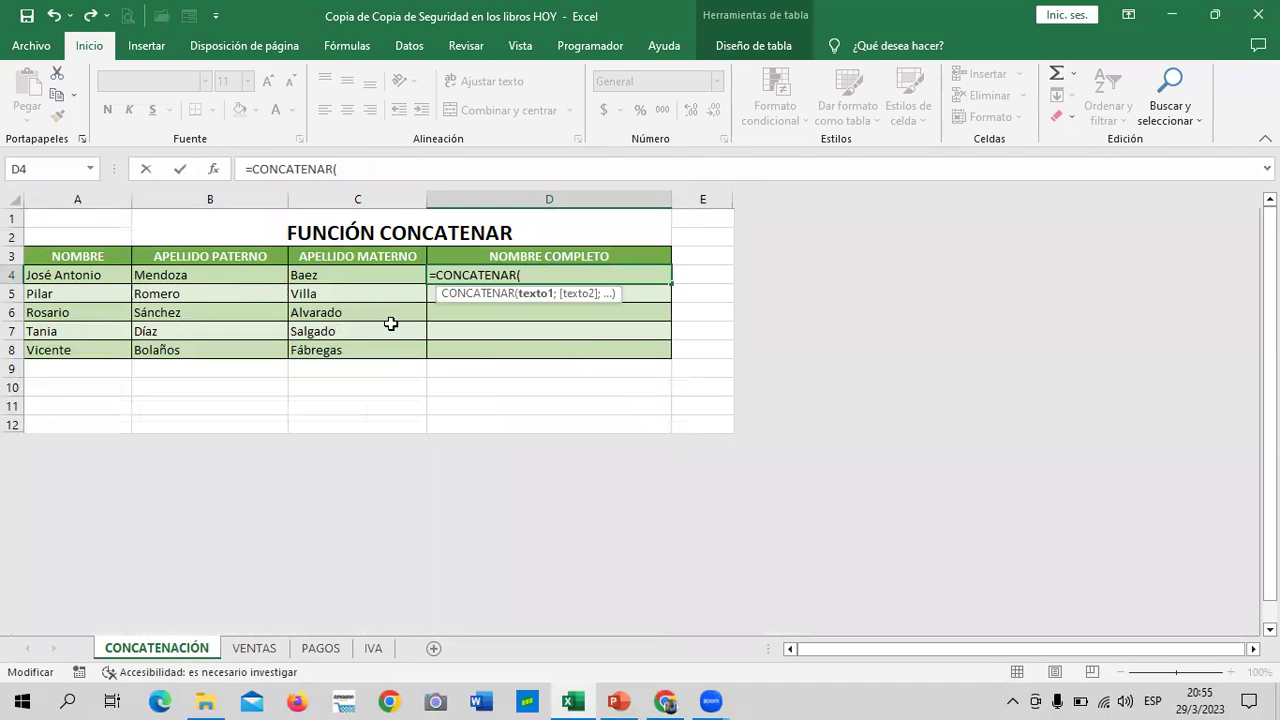
pyautogui.moveTo(110, 200); pyautogui.dragTo(134, 200)
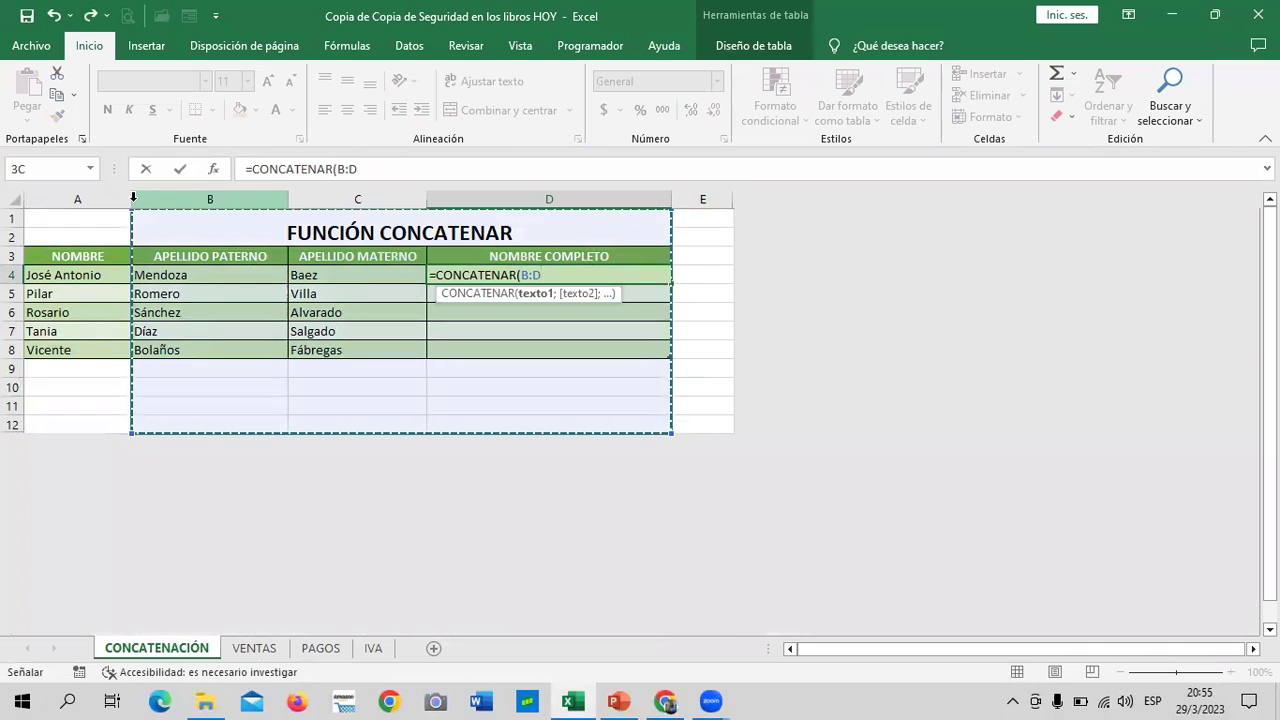
pyautogui.press('Escape')
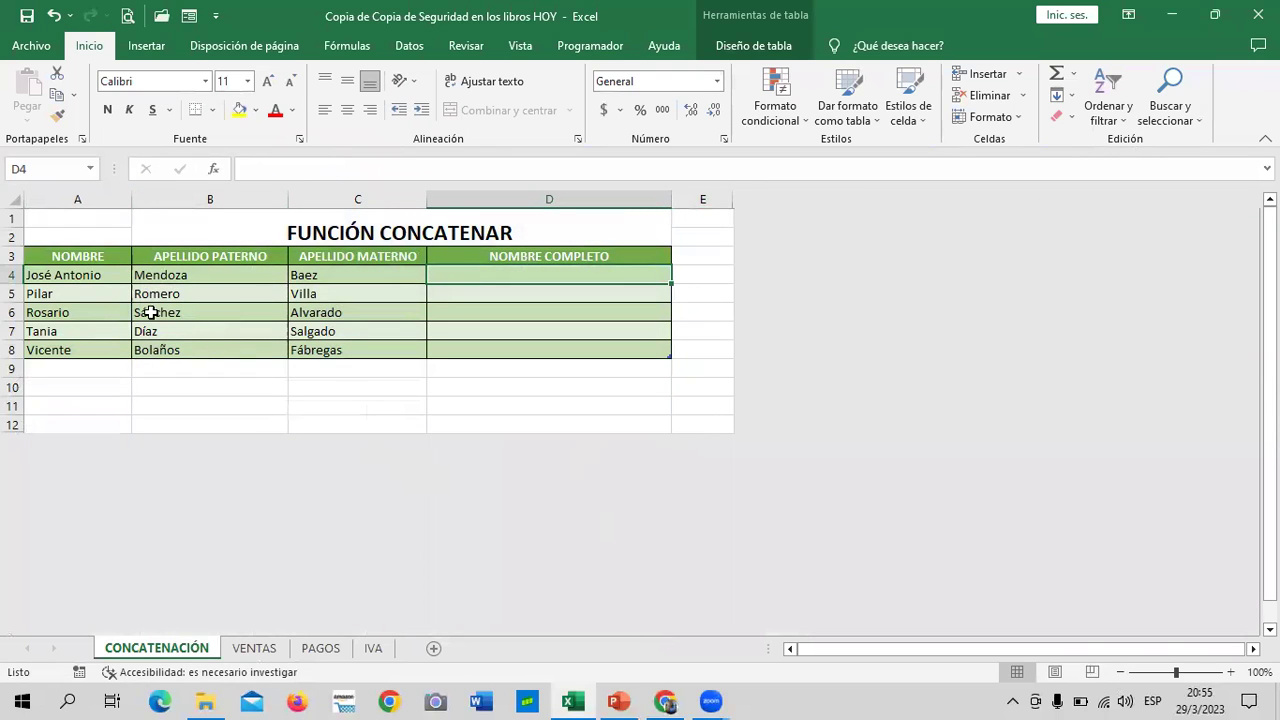
pyautogui.click(106, 278)
pyautogui.click(250, 278)
pyautogui.click(408, 290)
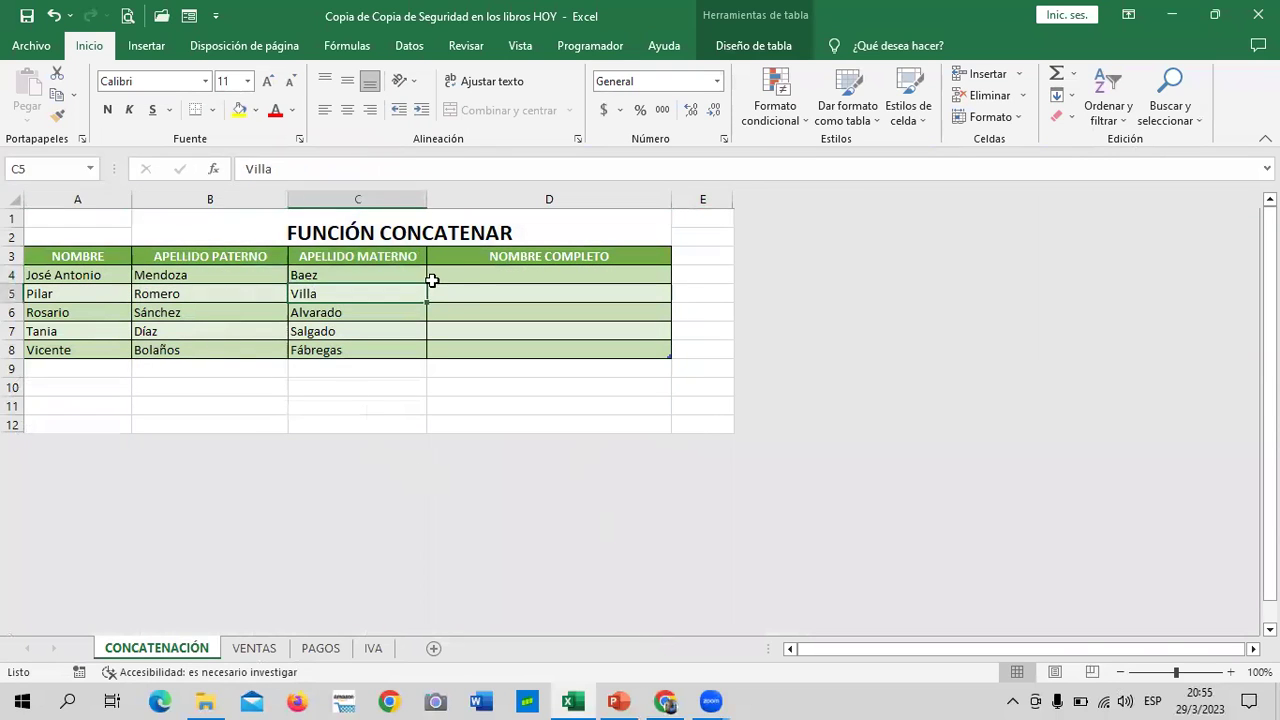
pyautogui.click(479, 268)
# - Enter =CONCATENAR(A4;B4;C4) in D4 and undo the automatic calculated-column fill
pyautogui.write('=CON')
pyautogui.doubleClick(548, 296)
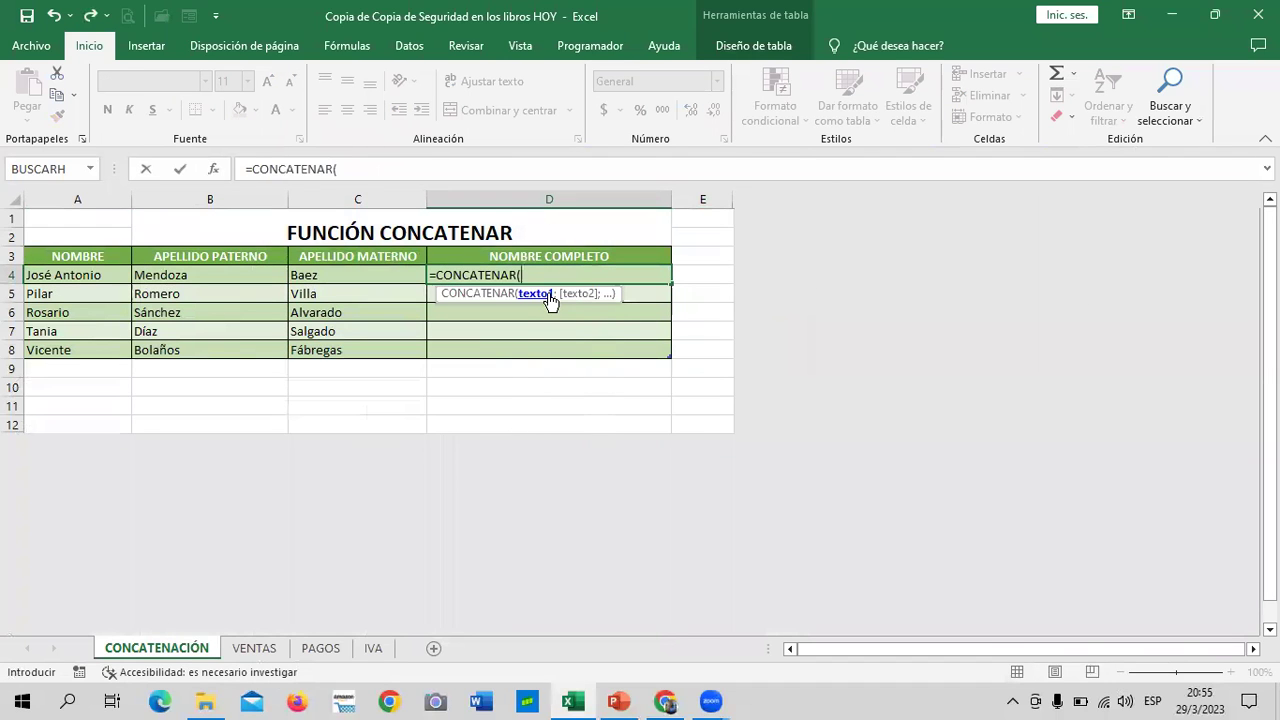
pyautogui.click(114, 274)
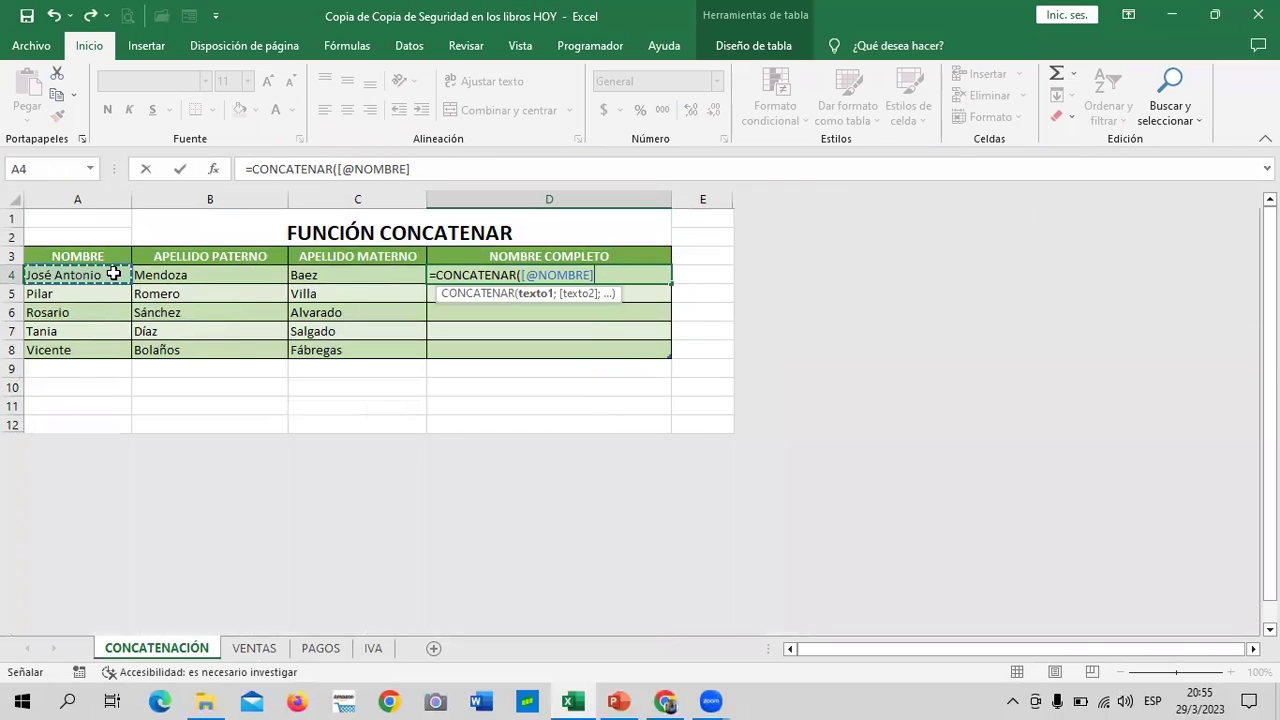
pyautogui.write(';')
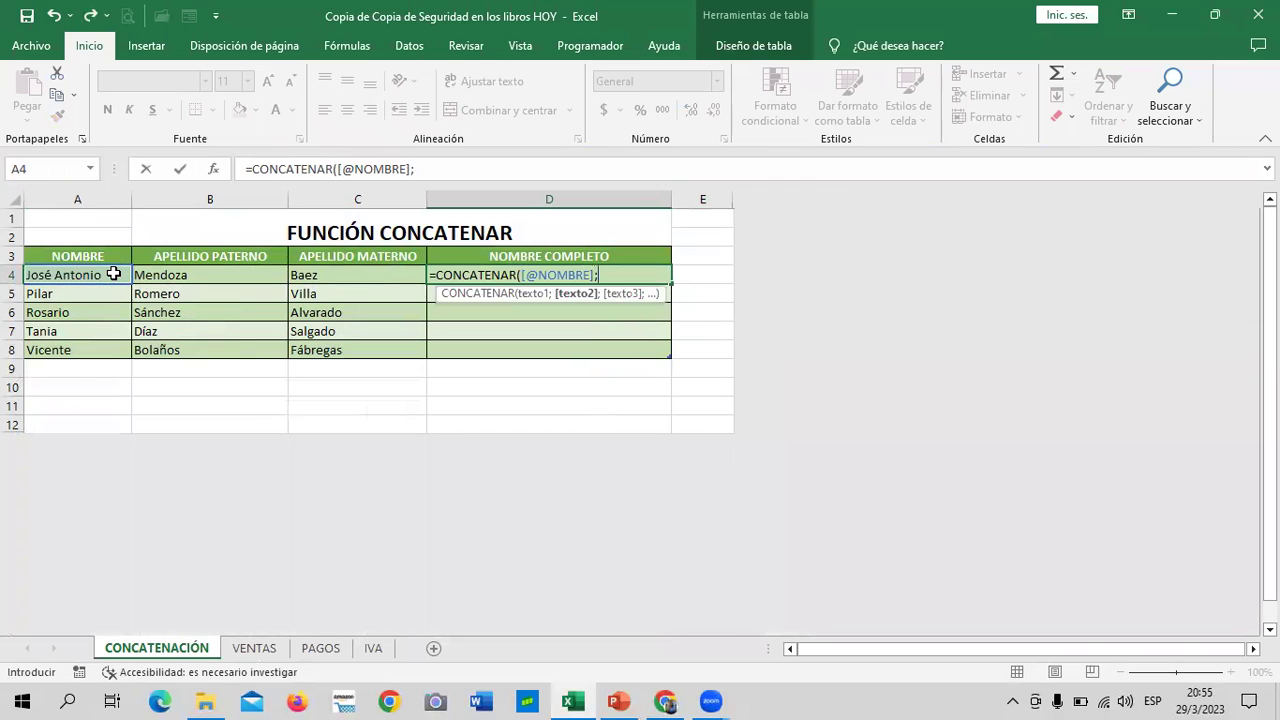
pyautogui.click(209, 273)
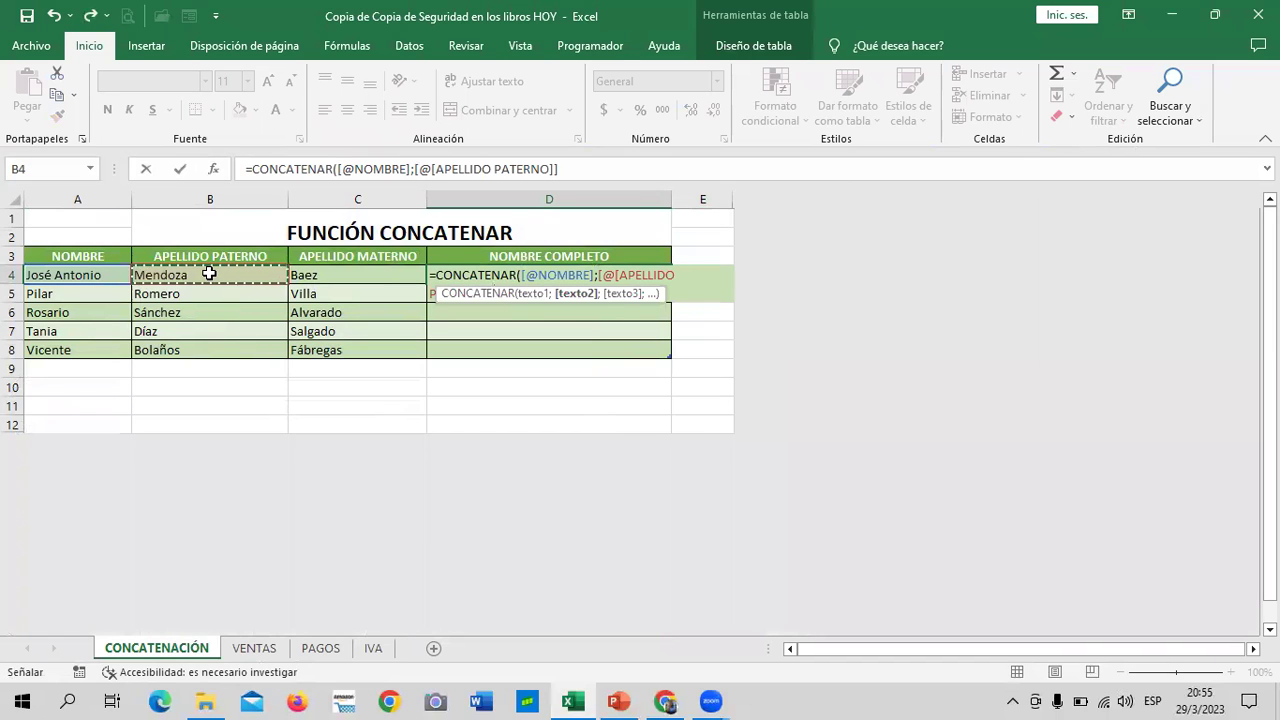
pyautogui.write(';')
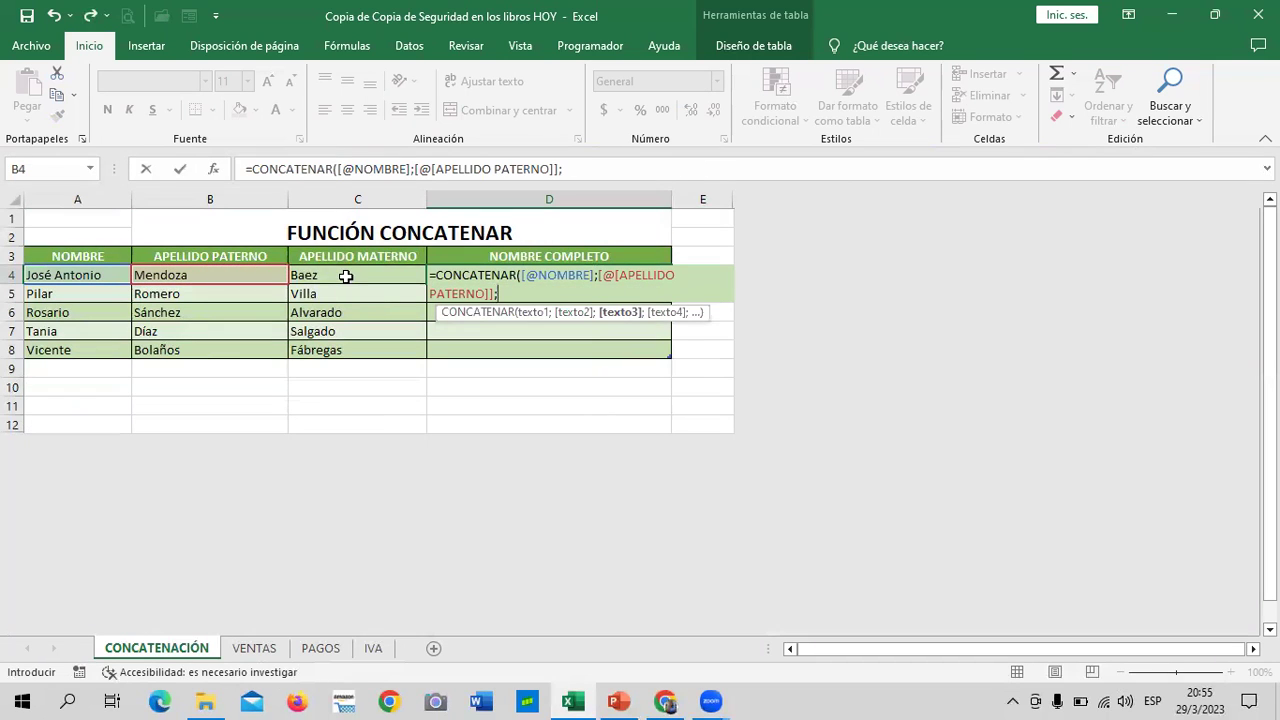
pyautogui.click(345, 276)
pyautogui.write(')')
pyautogui.press('Return')
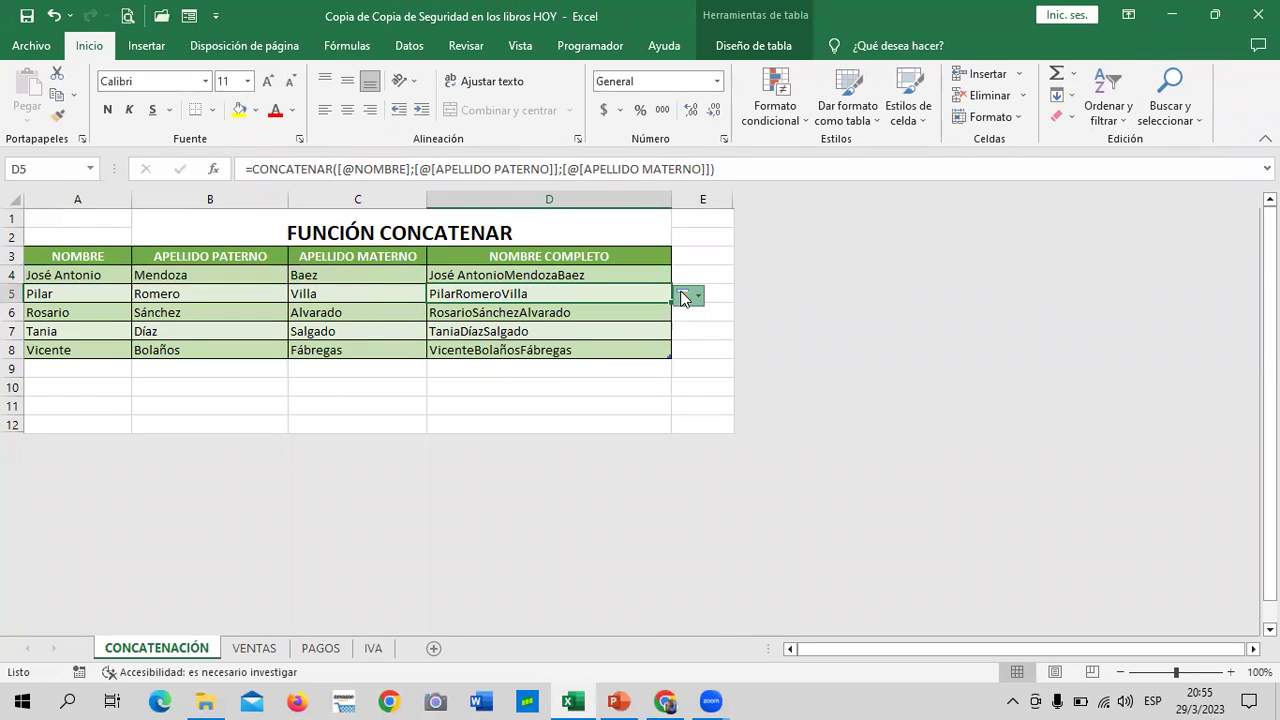
pyautogui.click(683, 296)
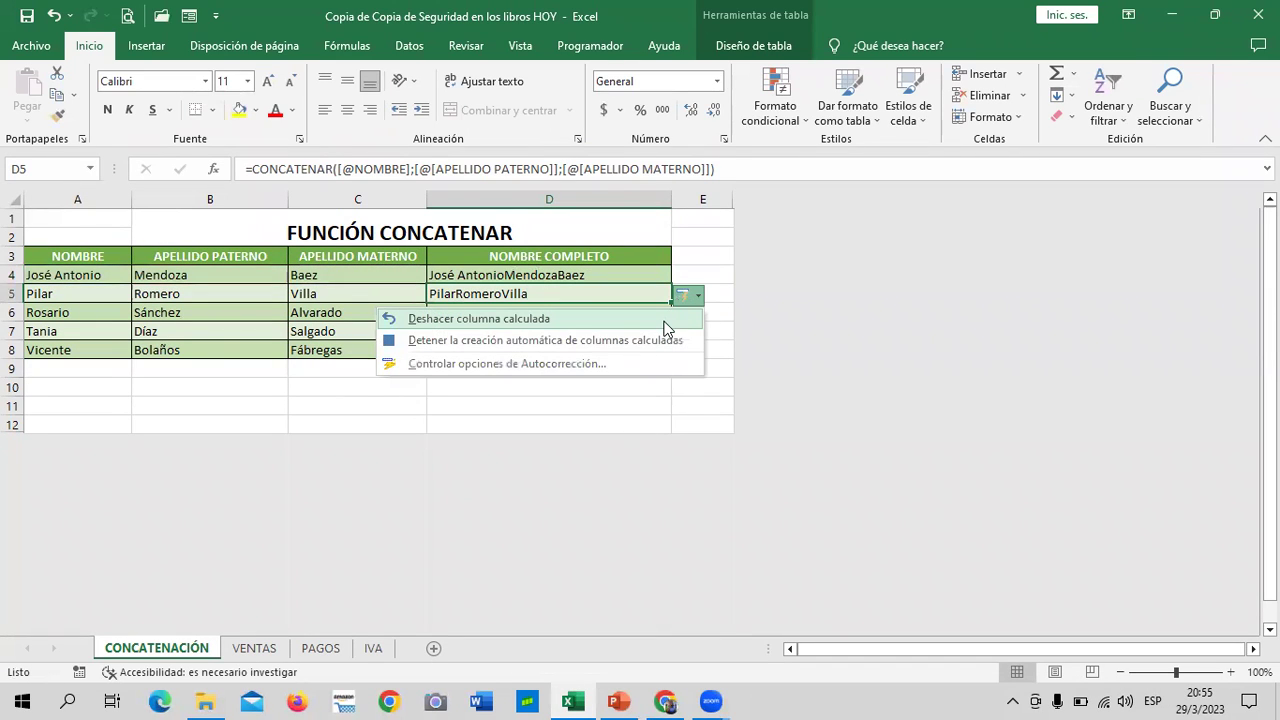
pyautogui.click(667, 320)
# - Widen column D further so D4's full name fits
pyautogui.click(700, 357)
pyautogui.click(608, 280)
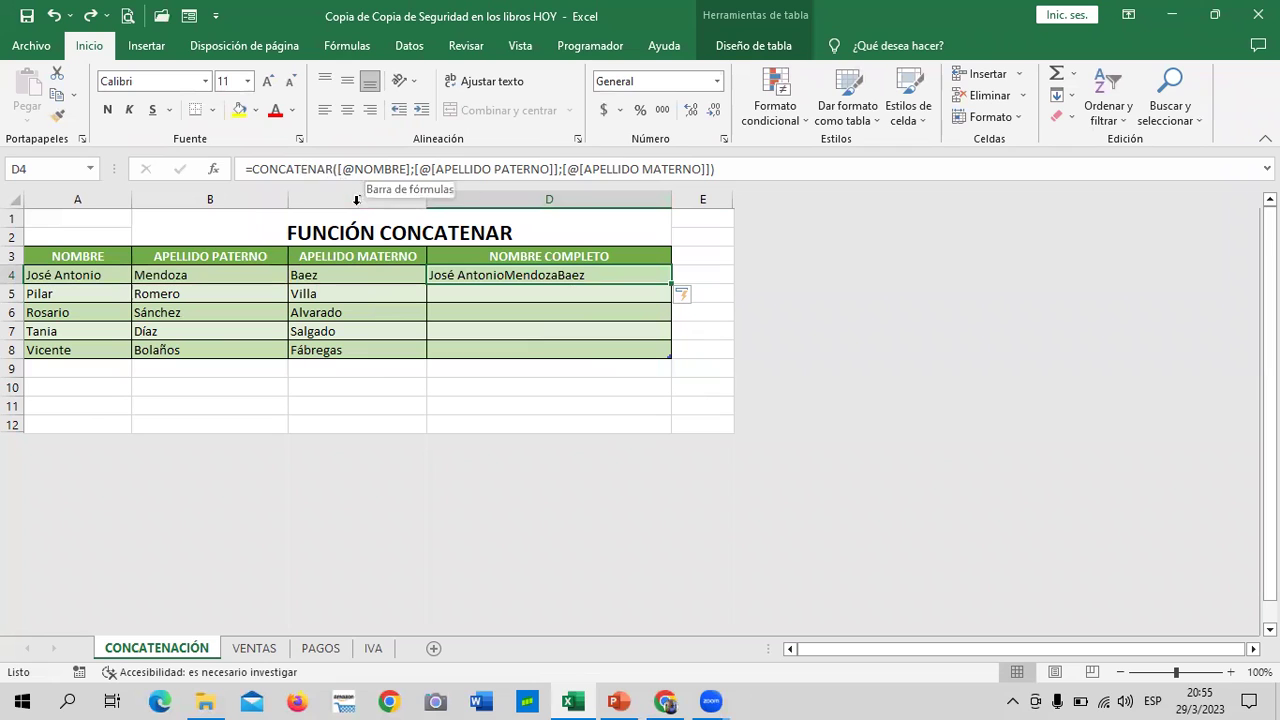
pyautogui.moveTo(671, 200); pyautogui.dragTo(693, 277)
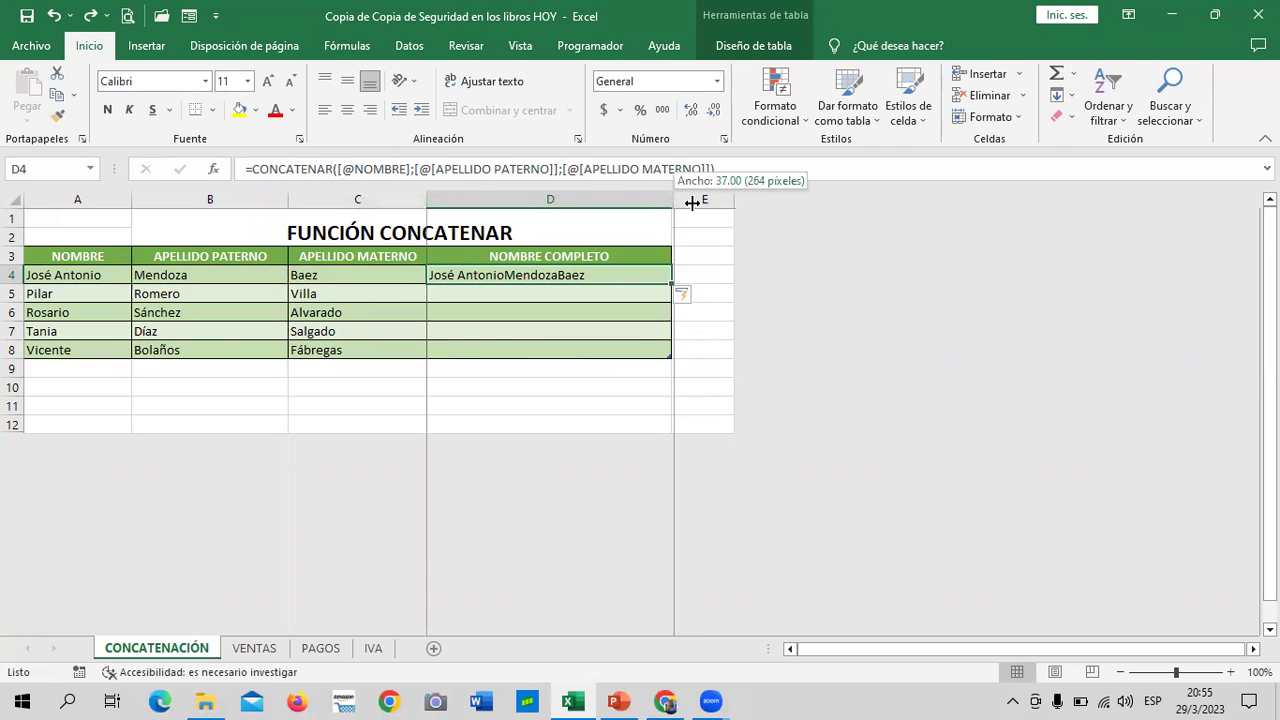
pyautogui.click(683, 385)
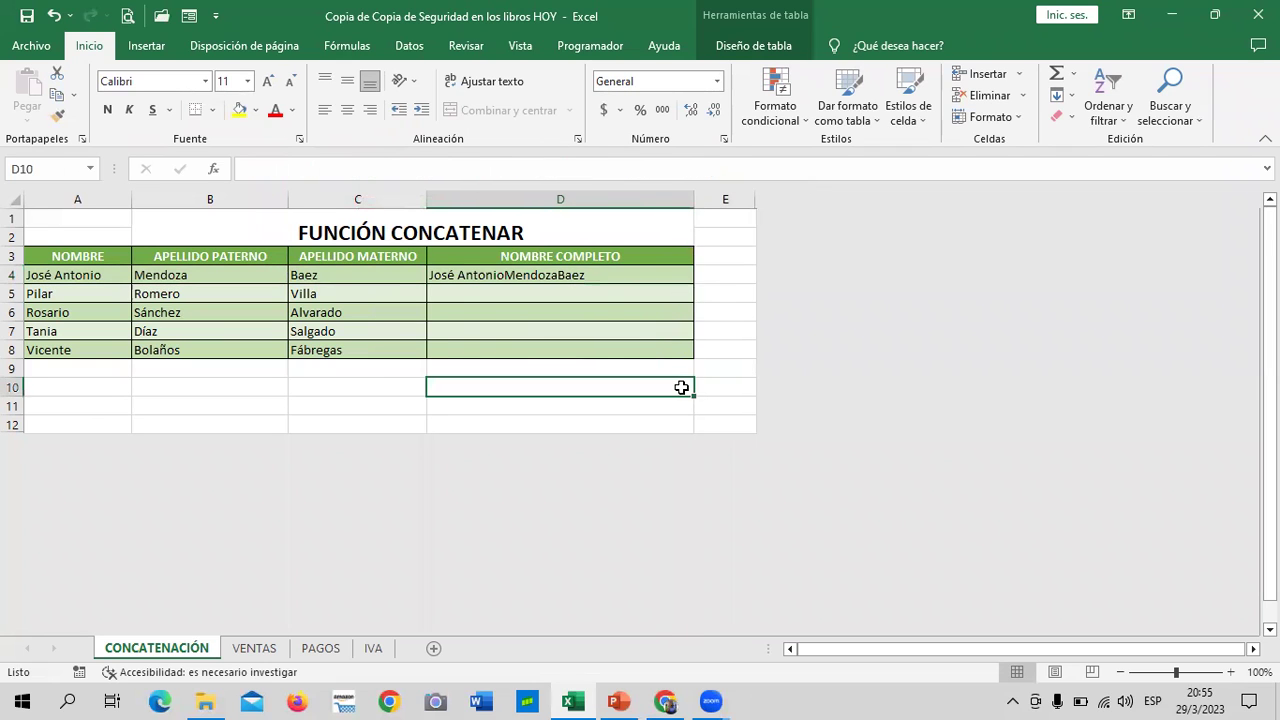
pyautogui.click(603, 278)
pyautogui.click(593, 295)
# - Fill D4's formula down to D8, then clear D5:D8 again
pyautogui.click(101, 293)
pyautogui.click(538, 283)
pyautogui.moveTo(693, 284); pyautogui.dragTo(695, 357)
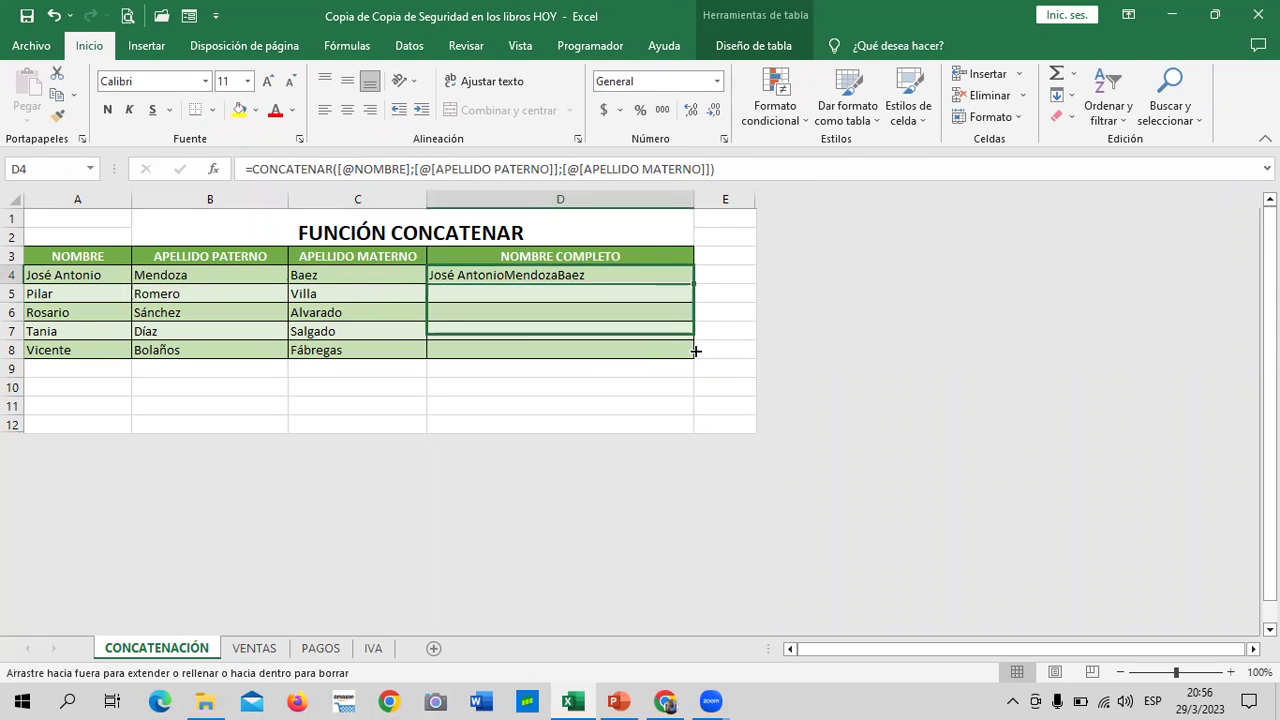
pyautogui.click(596, 351)
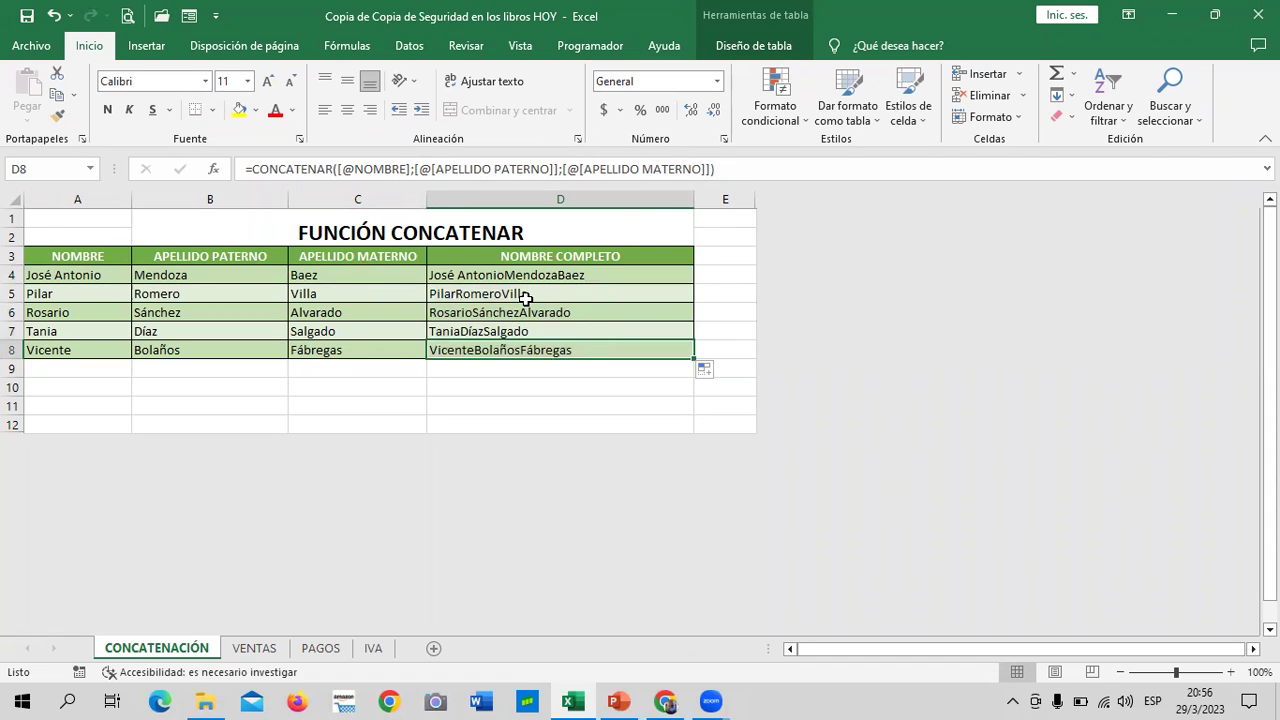
pyautogui.moveTo(550, 292); pyautogui.dragTo(547, 364)
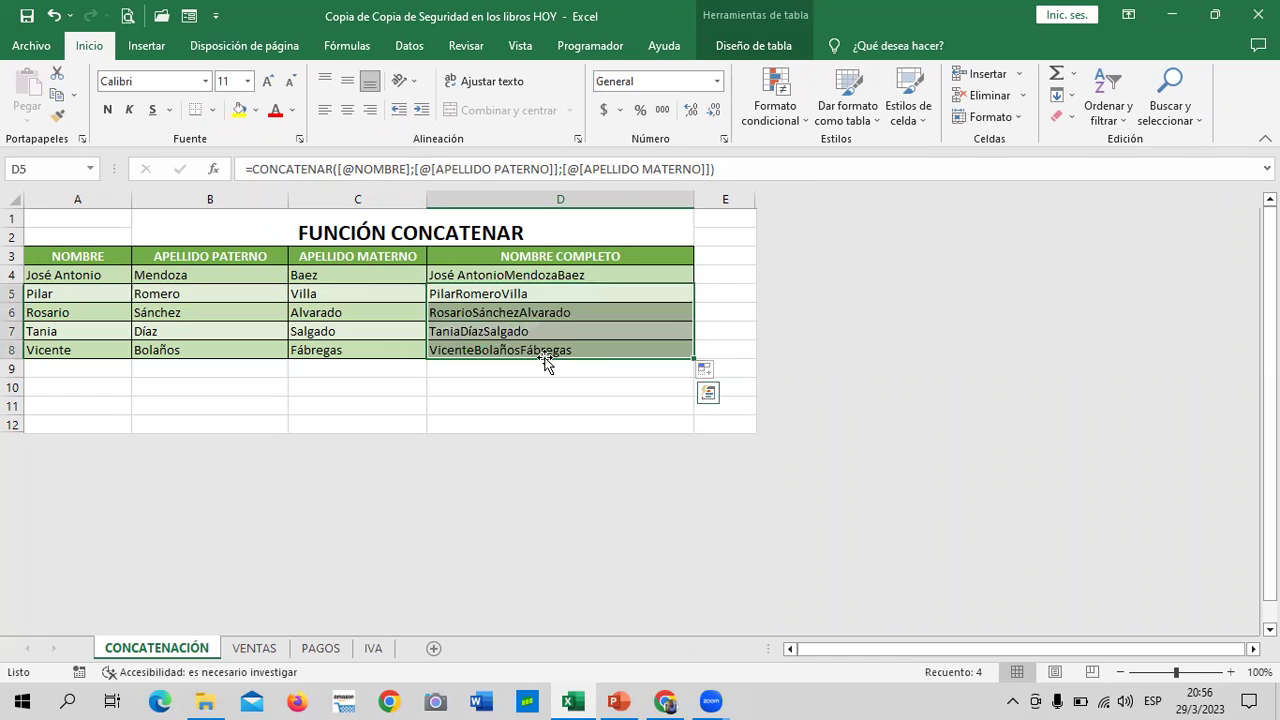
pyautogui.press('Delete')
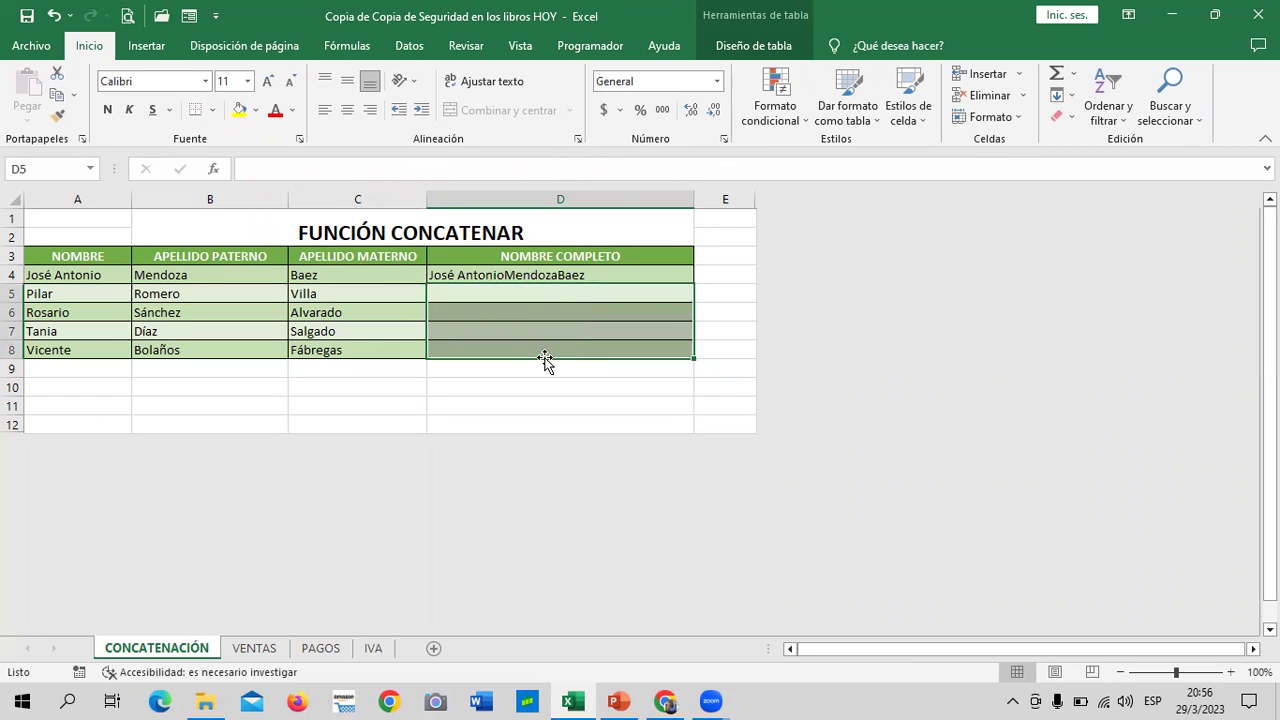
pyautogui.click(711, 313)
pyautogui.click(621, 275)
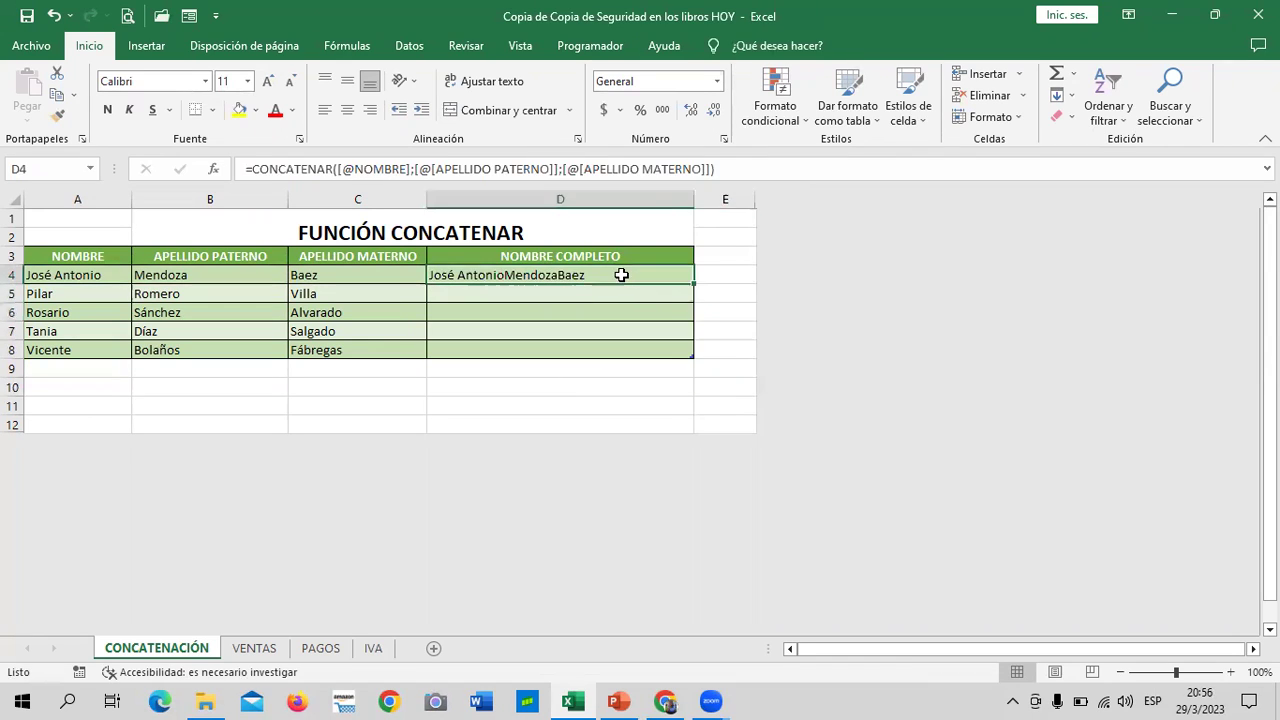
# - Rewrite D4's formula as =CONCATENAR(A4;" ";B4;" ";C4) to put spaces between the names
pyautogui.click(714, 169)
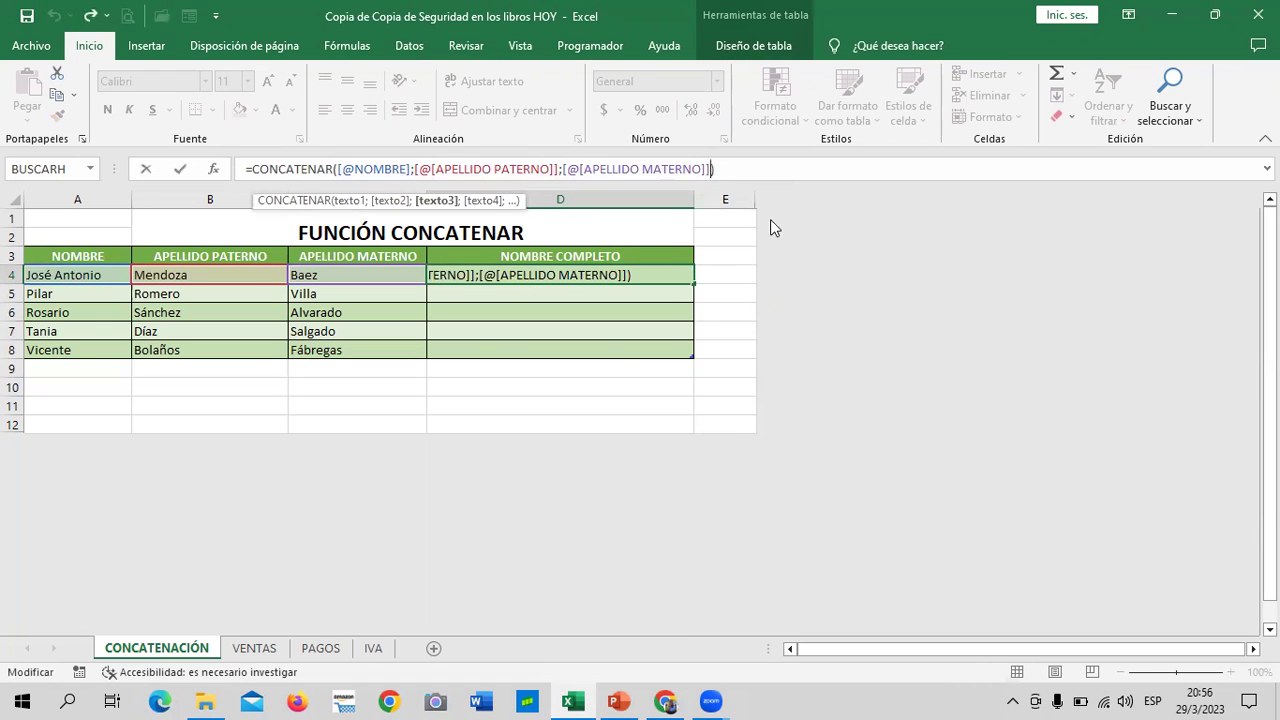
pyautogui.press('BackSpace')
pyautogui.press('BackSpace')
pyautogui.press('BackSpace')
pyautogui.press('BackSpace')
pyautogui.press('BackSpace')
pyautogui.press('BackSpace')
pyautogui.press('BackSpace')
pyautogui.press('BackSpace')
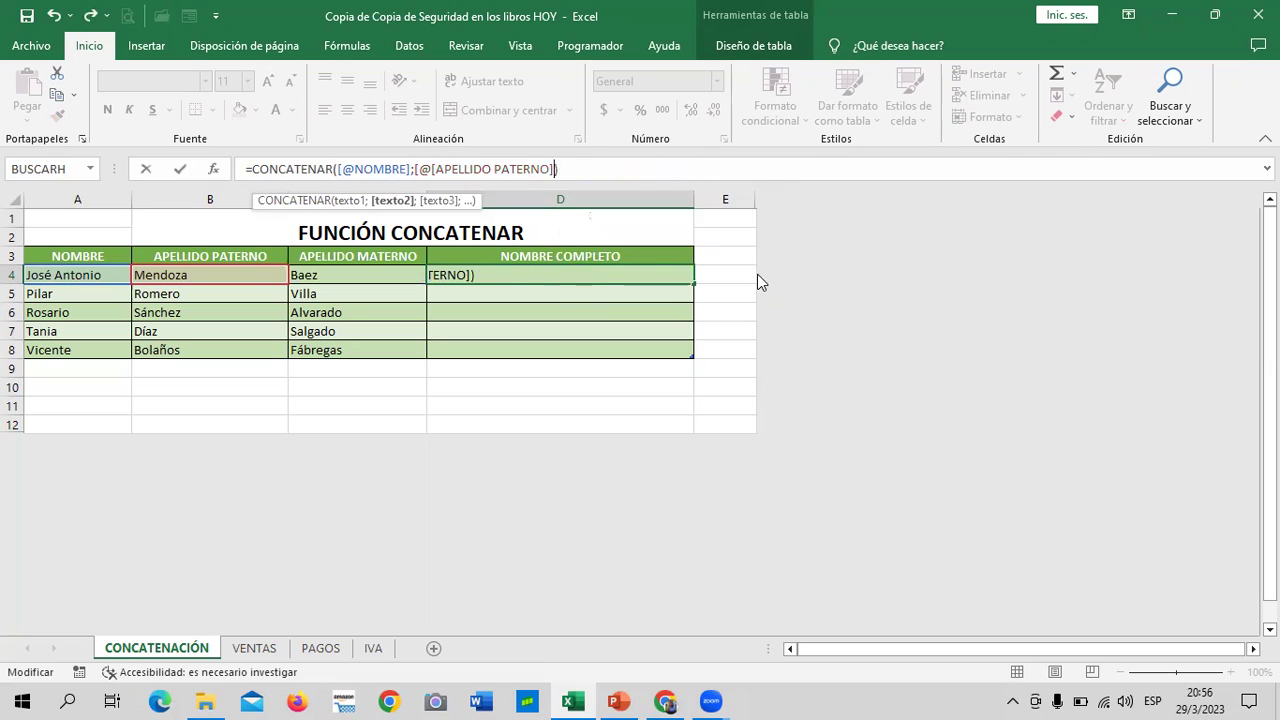
pyautogui.press('BackSpace')
pyautogui.press('BackSpace')
pyautogui.press('BackSpace')
pyautogui.press('BackSpace')
pyautogui.press('BackSpace')
pyautogui.press('BackSpace')
pyautogui.press('BackSpace')
pyautogui.press('BackSpace')
pyautogui.press('BackSpace')
pyautogui.press('BackSpace')
pyautogui.press('BackSpace')
pyautogui.press('BackSpace')
pyautogui.press('BackSpace')
pyautogui.press('BackSpace')
pyautogui.press('BackSpace')
pyautogui.press('BackSpace')
pyautogui.press('BackSpace')
pyautogui.press('BackSpace')
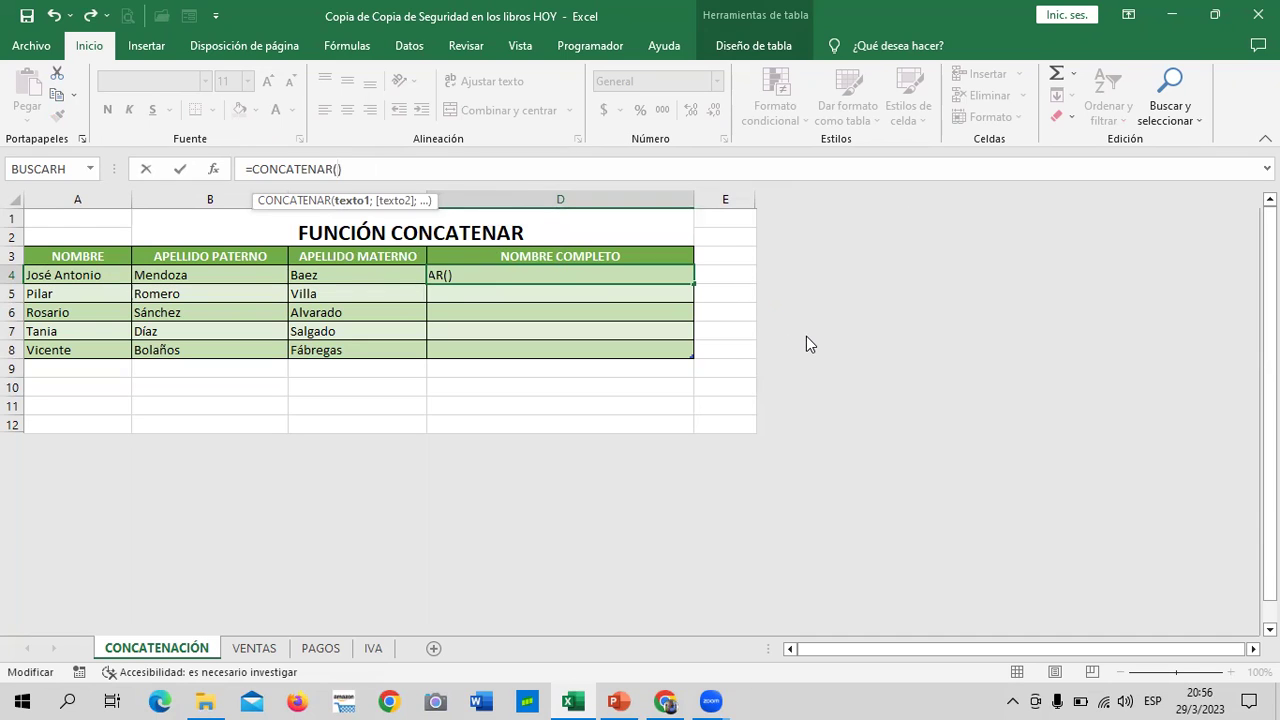
pyautogui.write('A4')
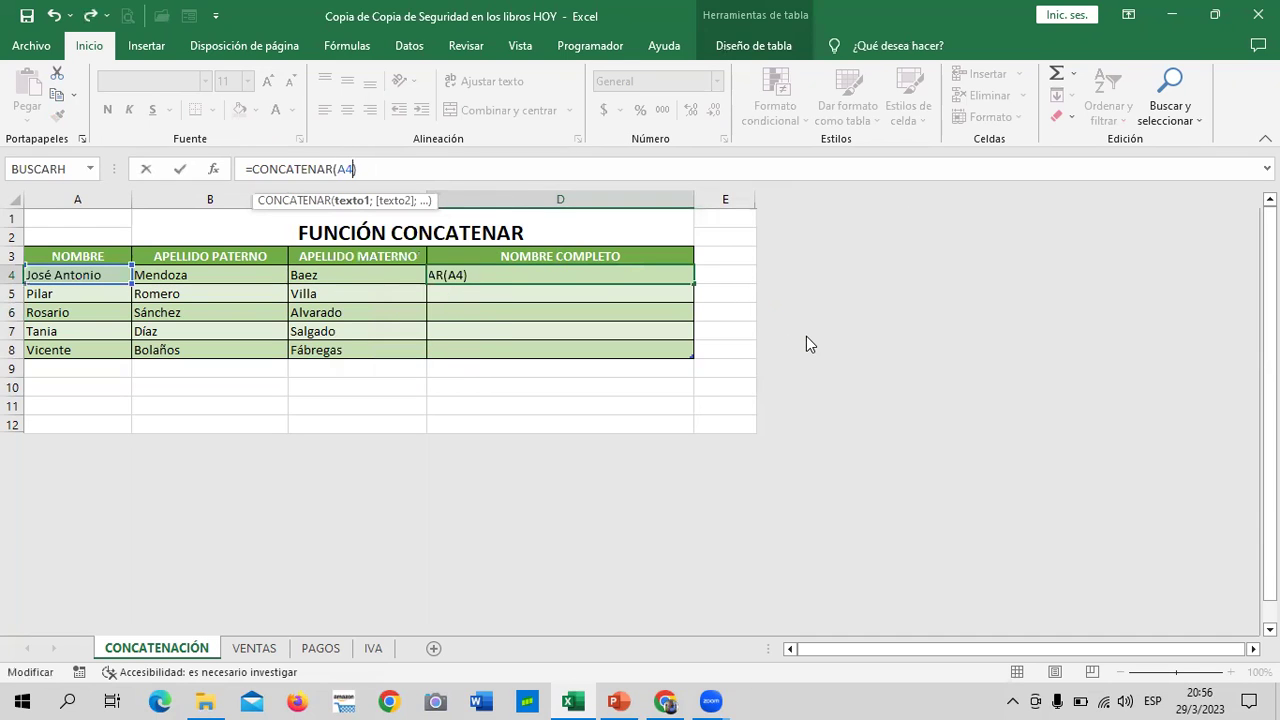
pyautogui.write(';" "')
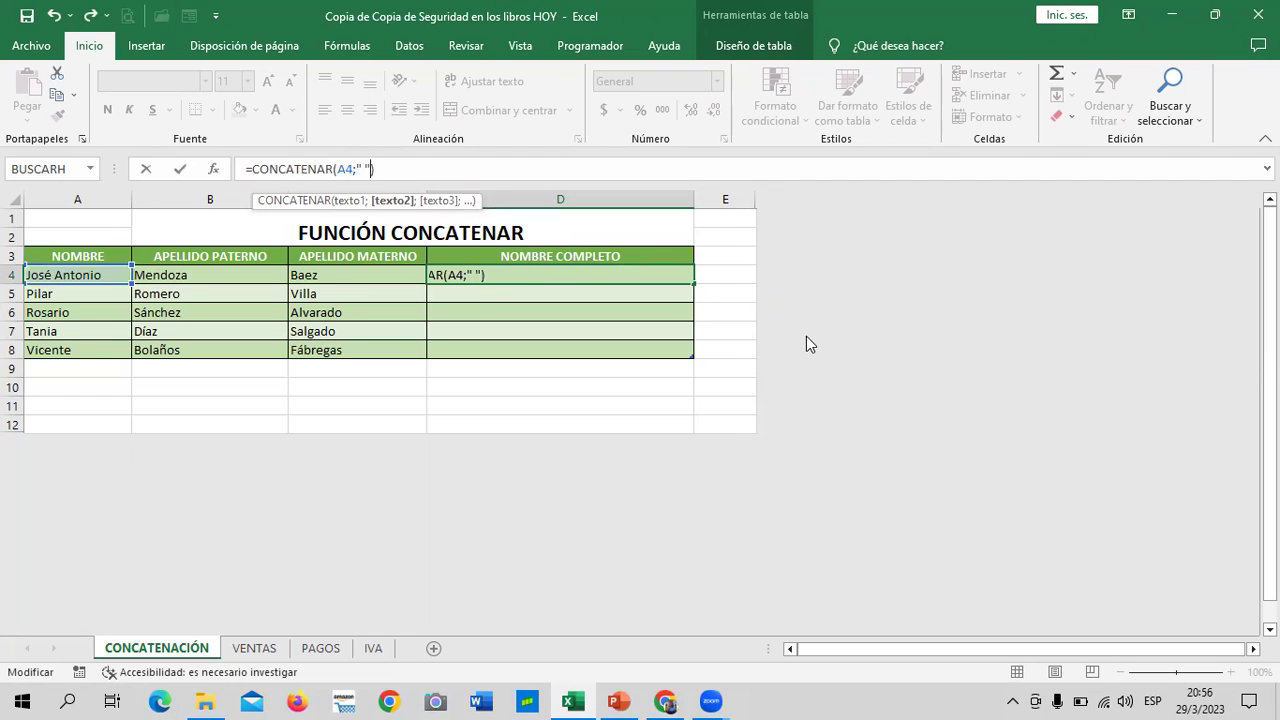
pyautogui.write(';')
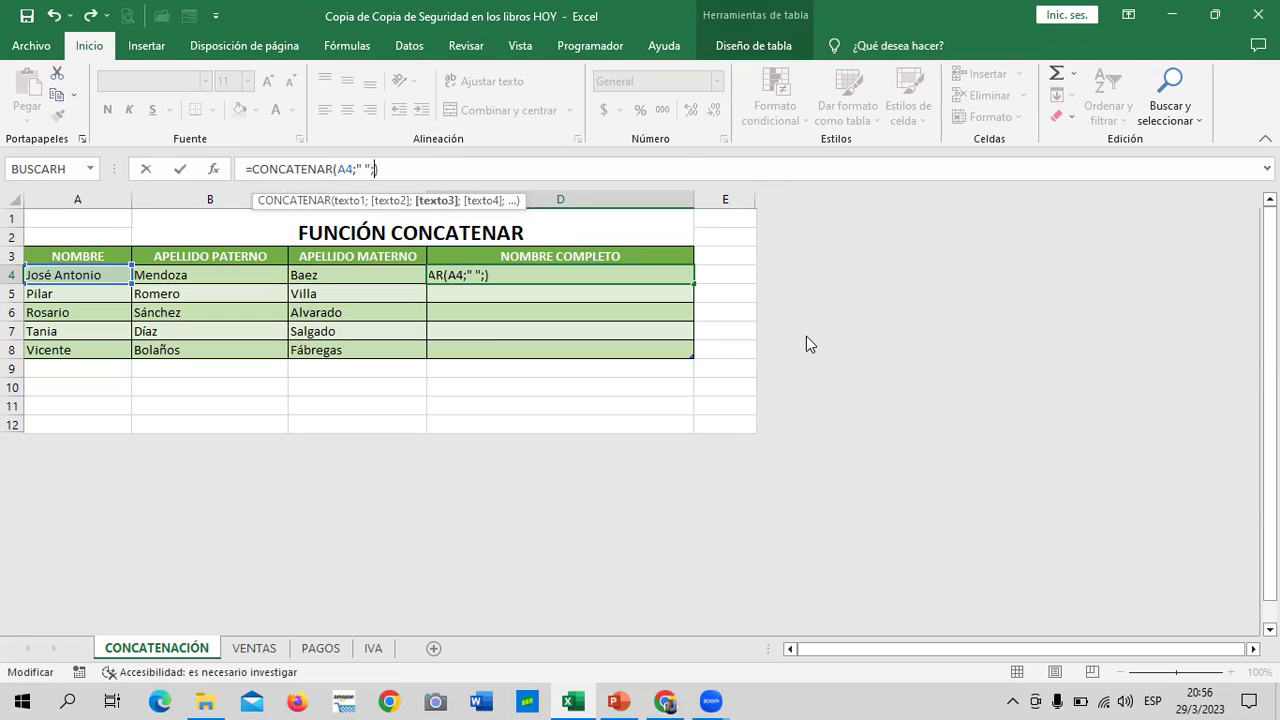
pyautogui.write('B4;')
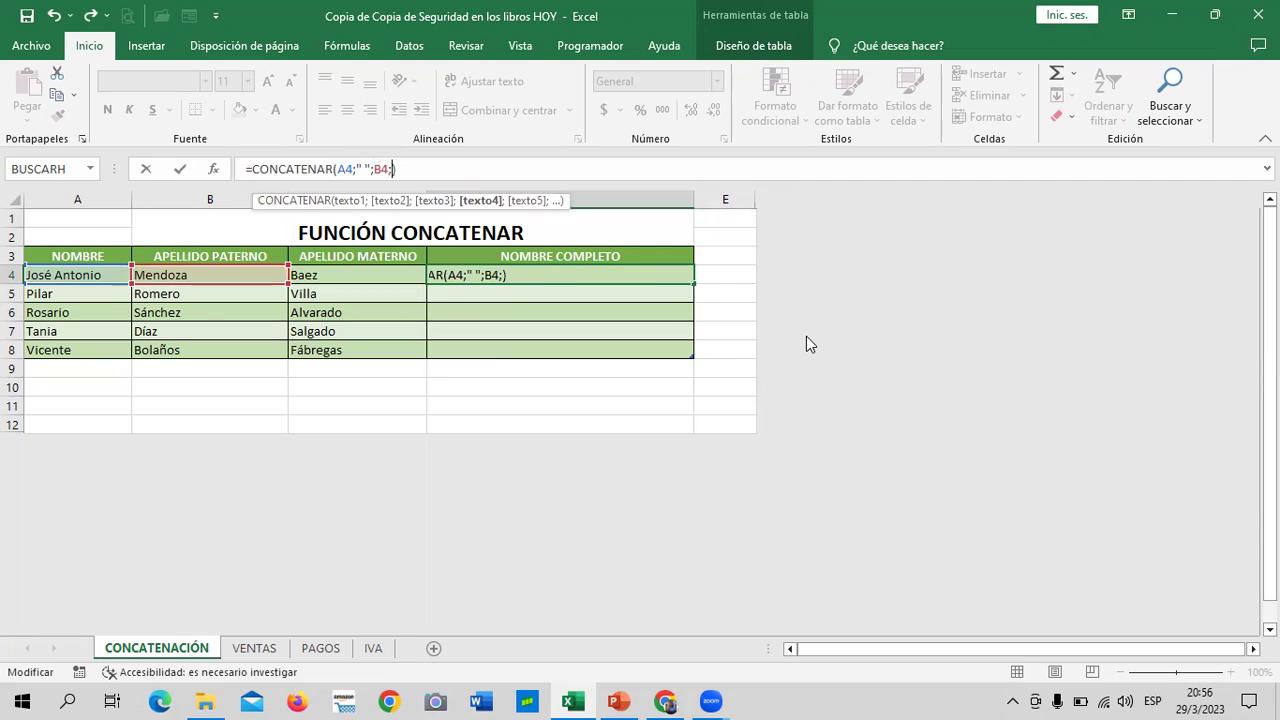
pyautogui.write('" "')
pyautogui.write(';')
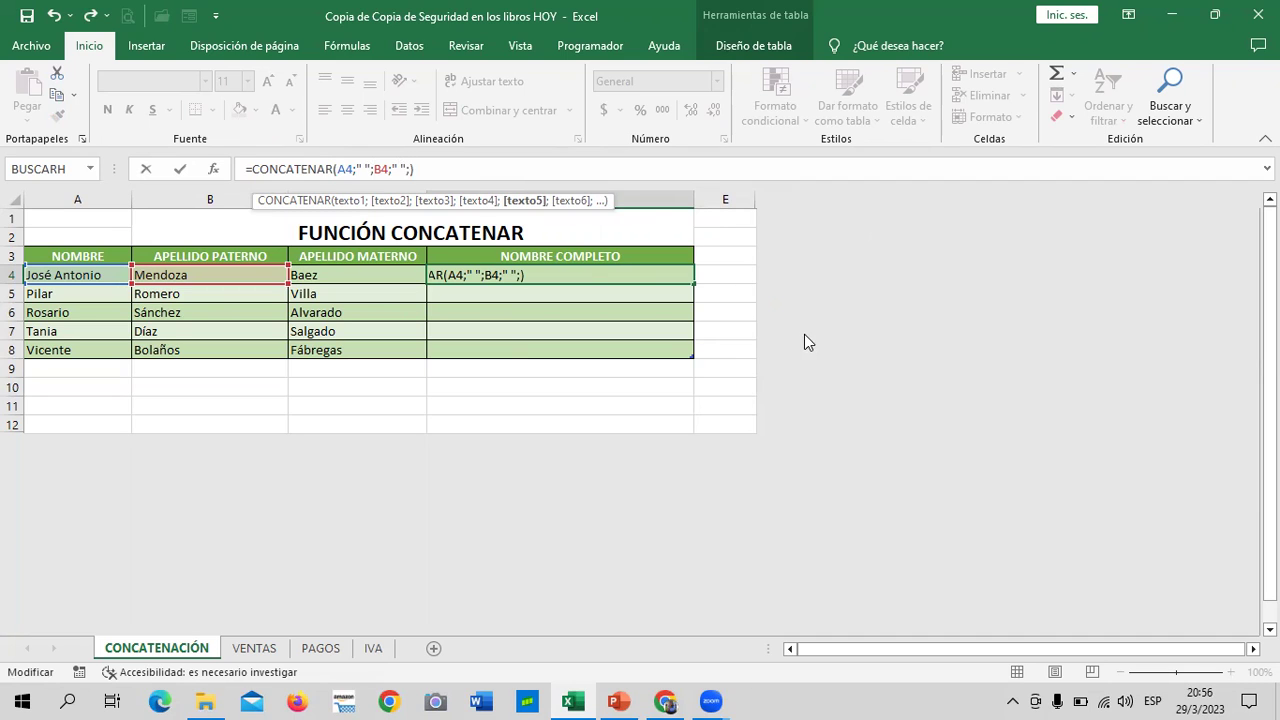
pyautogui.write('C4')
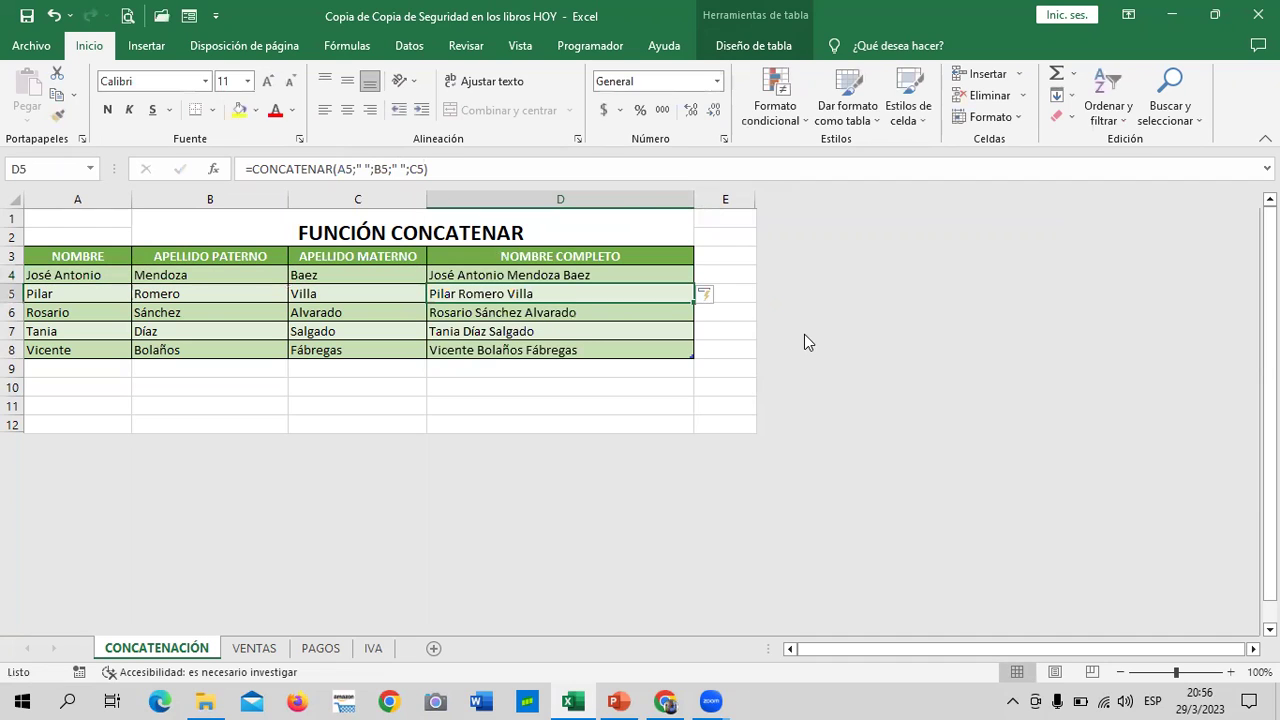
pyautogui.click(595, 347)
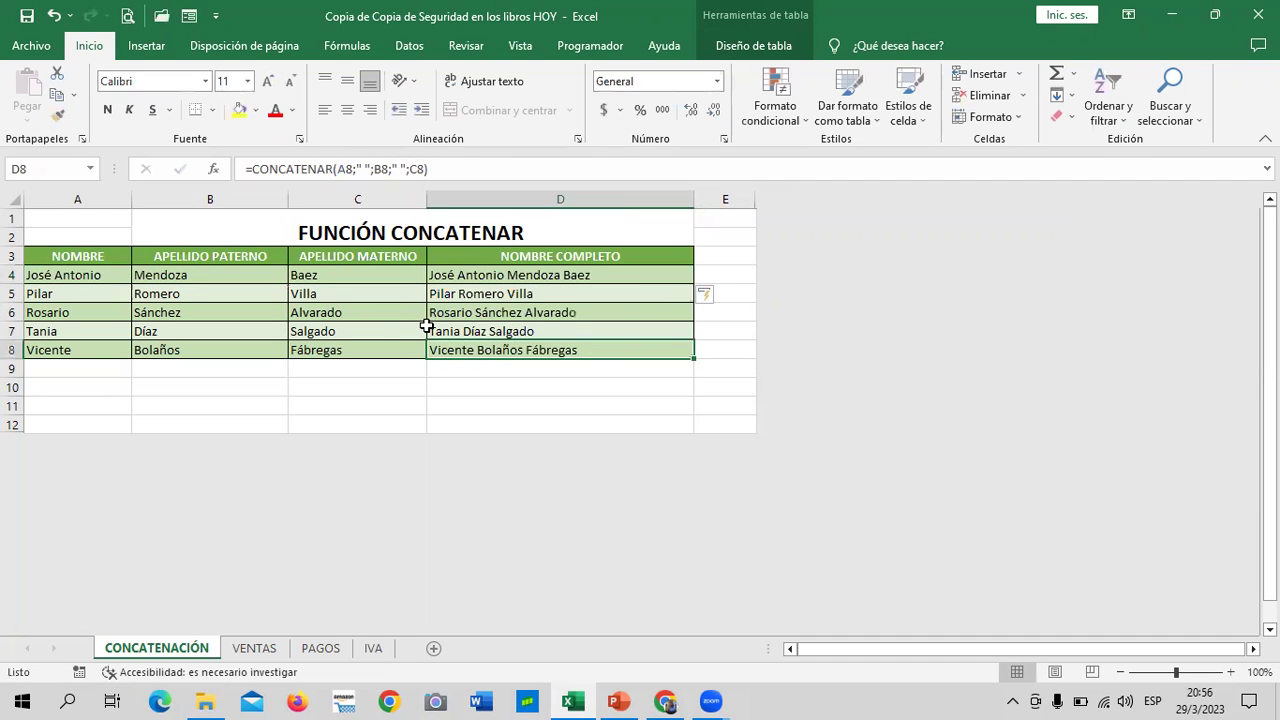
pyautogui.click(94, 277)
pyautogui.click(186, 276)
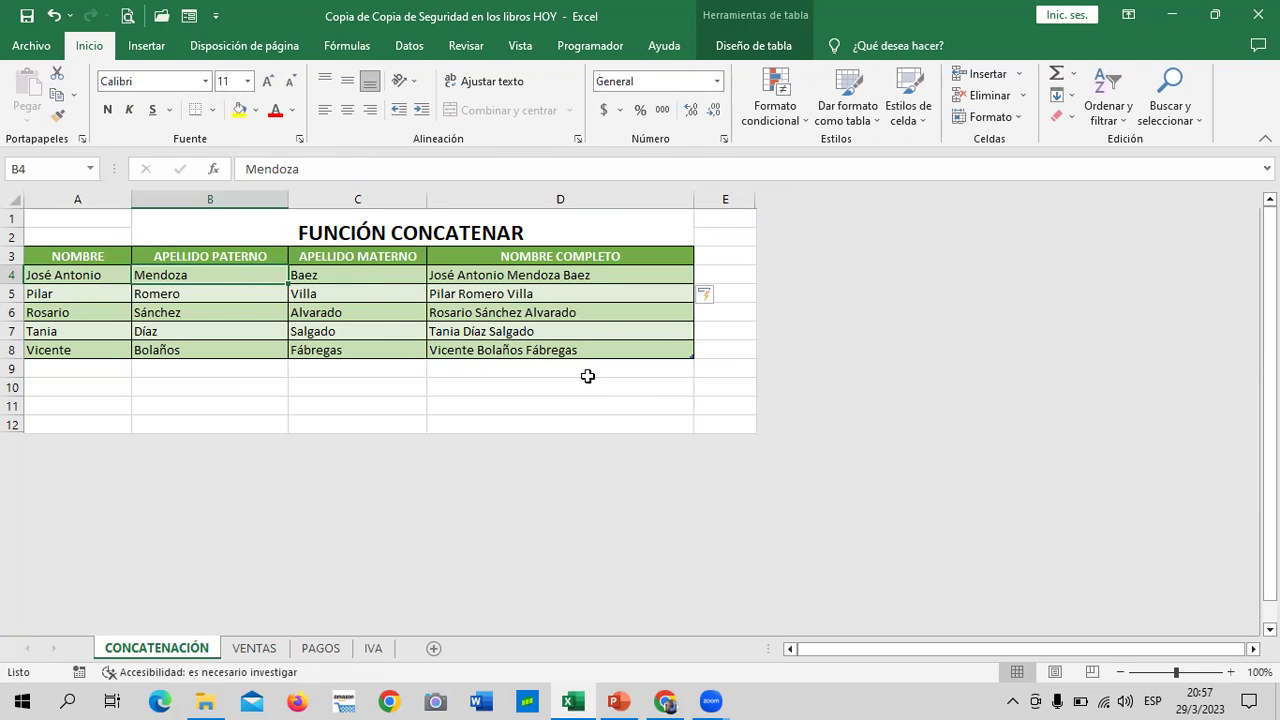
pyautogui.click(568, 350)
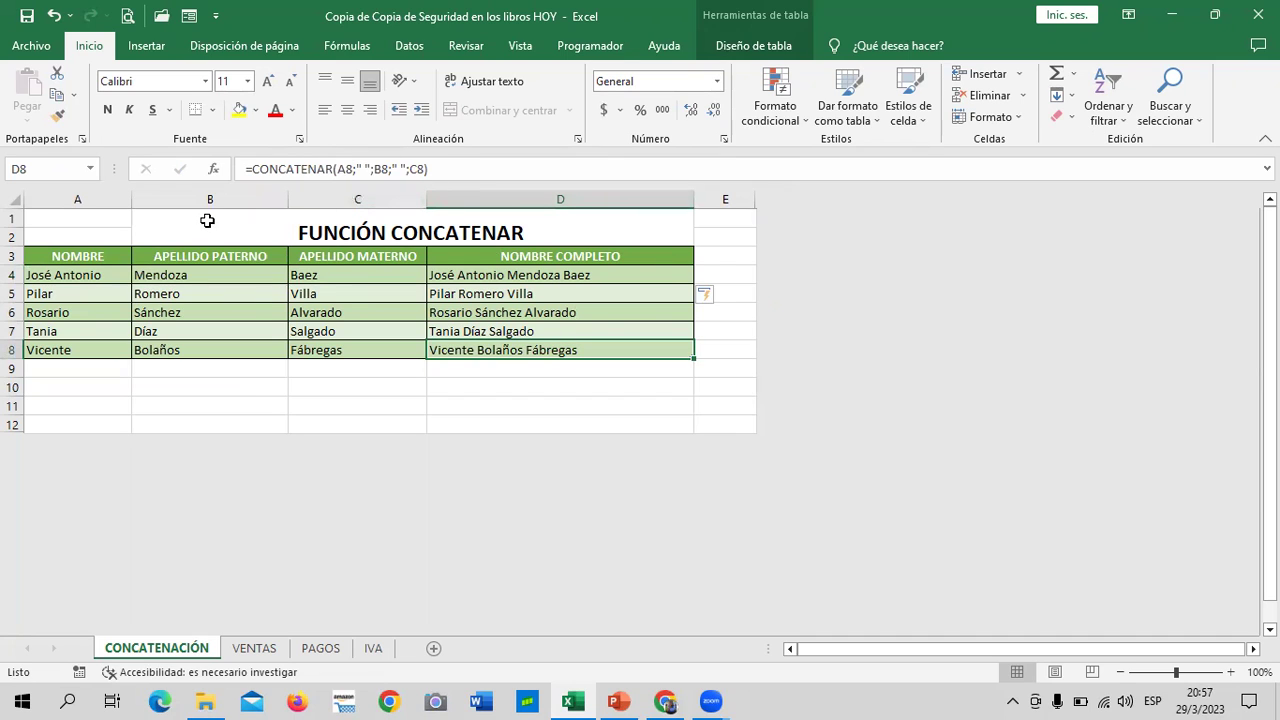
pyautogui.click(666, 270)
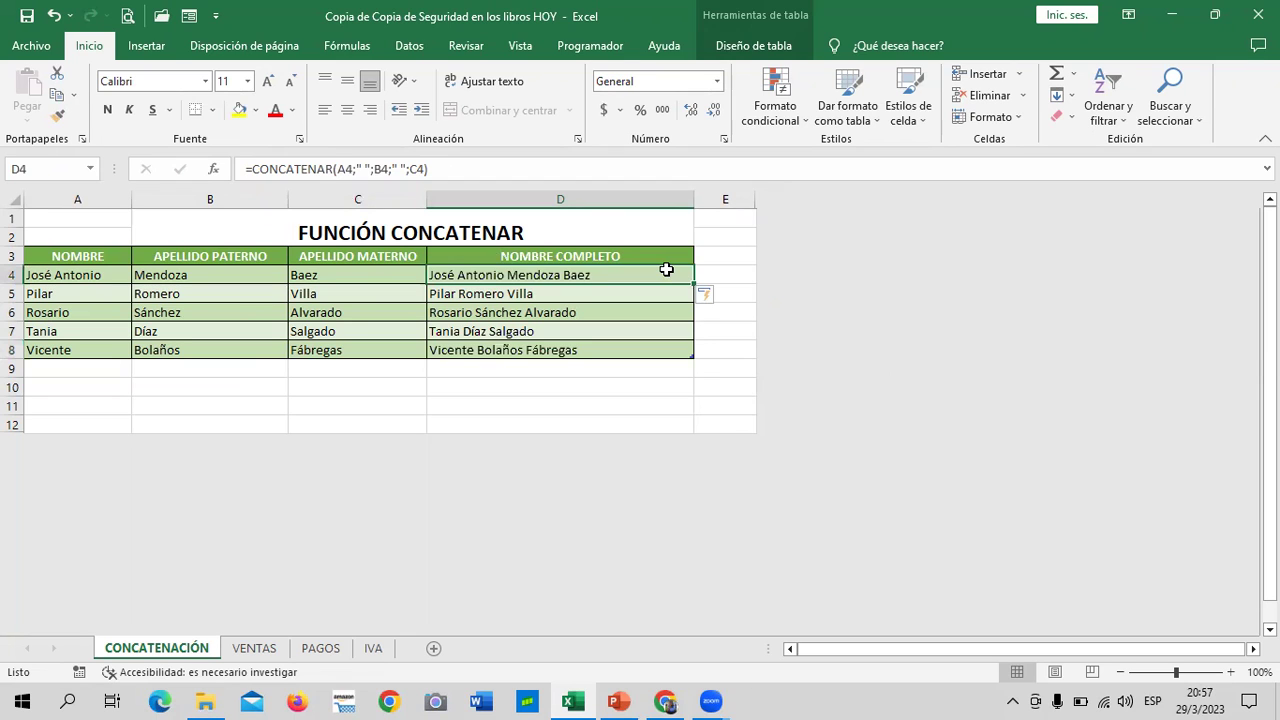
pyautogui.click(730, 268)
pyautogui.click(606, 275)
# - Switch to the course in Chrome and open the 3.2 Laboratorio 1 quiz
pyautogui.click(665, 700)
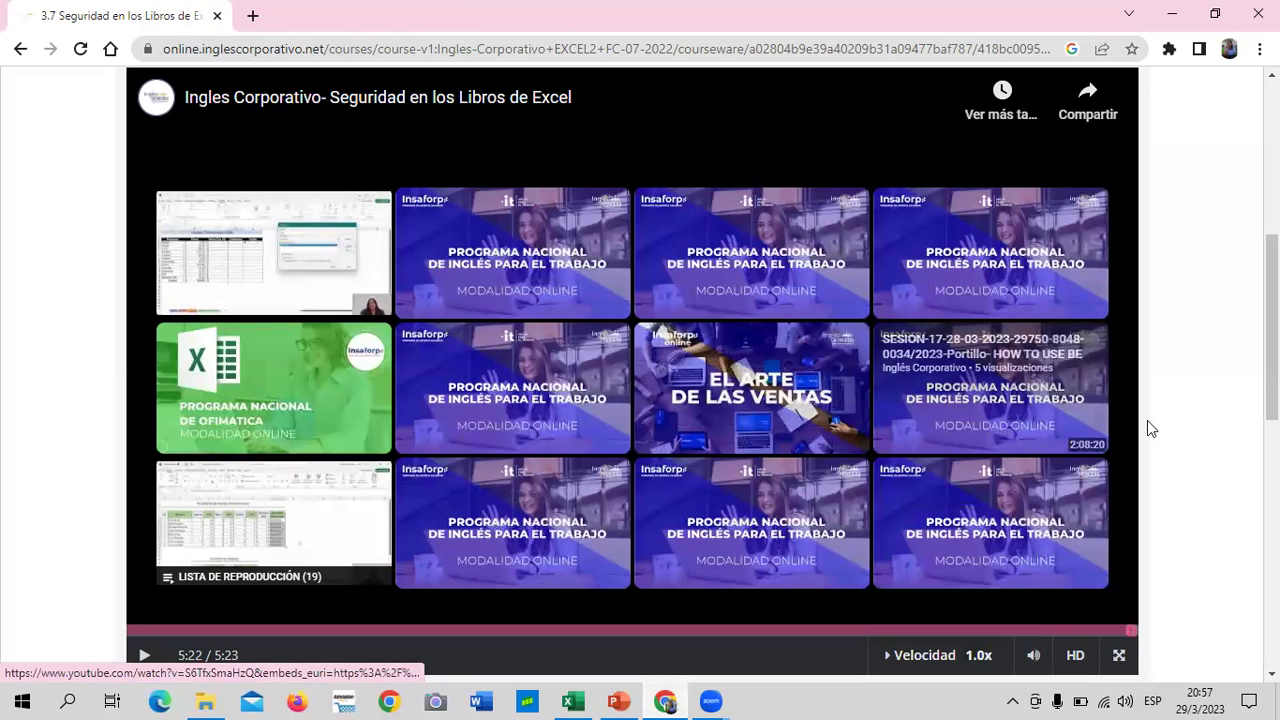
pyautogui.scroll(4, 1150, 440)
pyautogui.scroll(-1, 1157, 449)
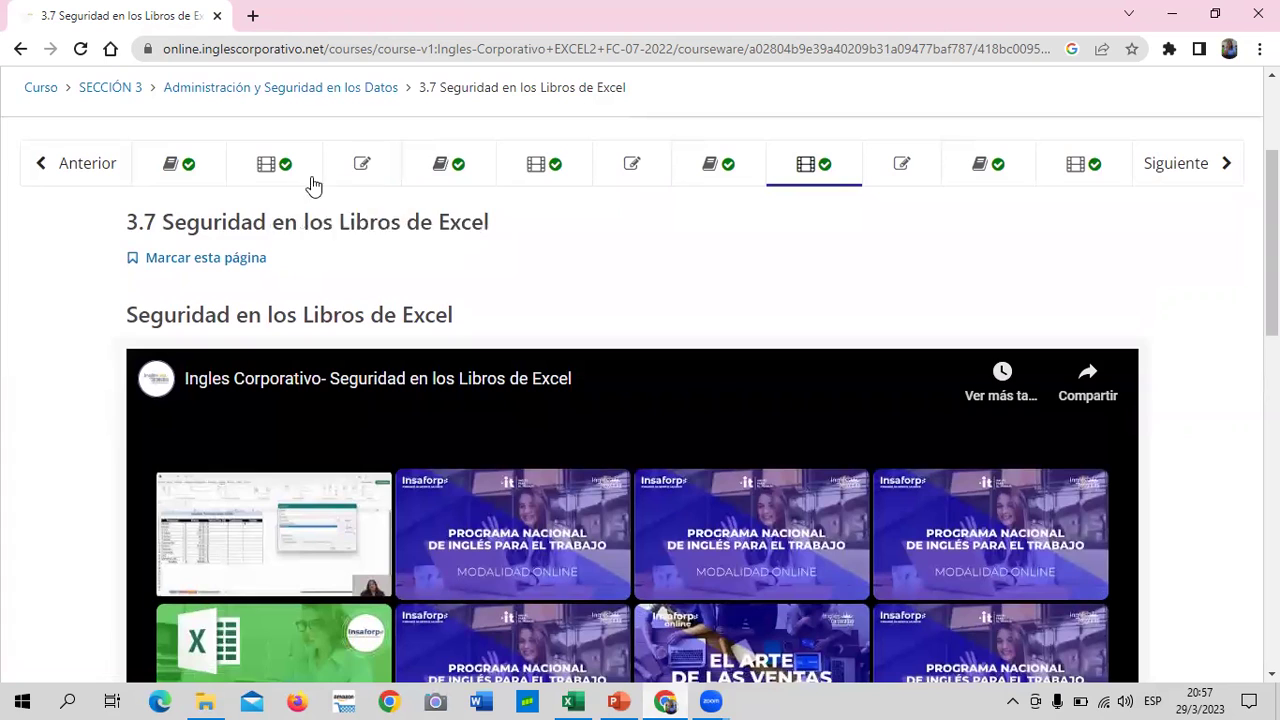
pyautogui.click(385, 168)
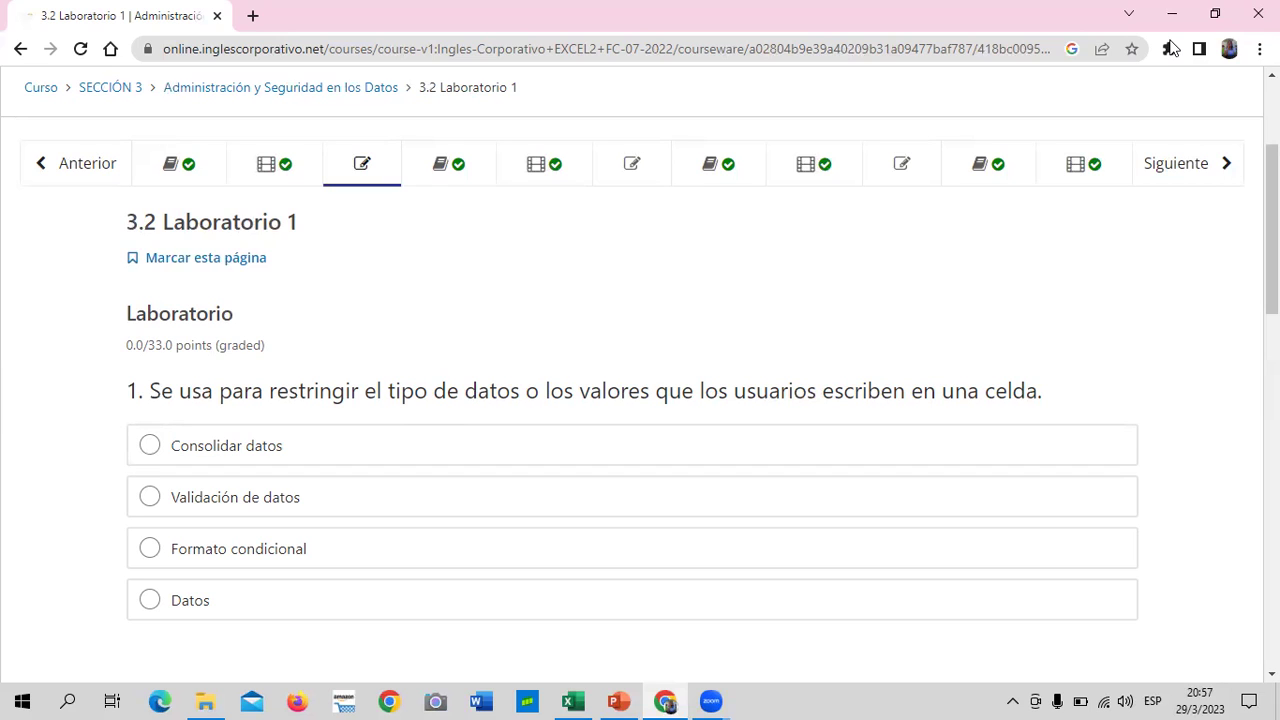
# - Scroll the course page back up to the unit navigation bar
pyautogui.click(1172, 48)
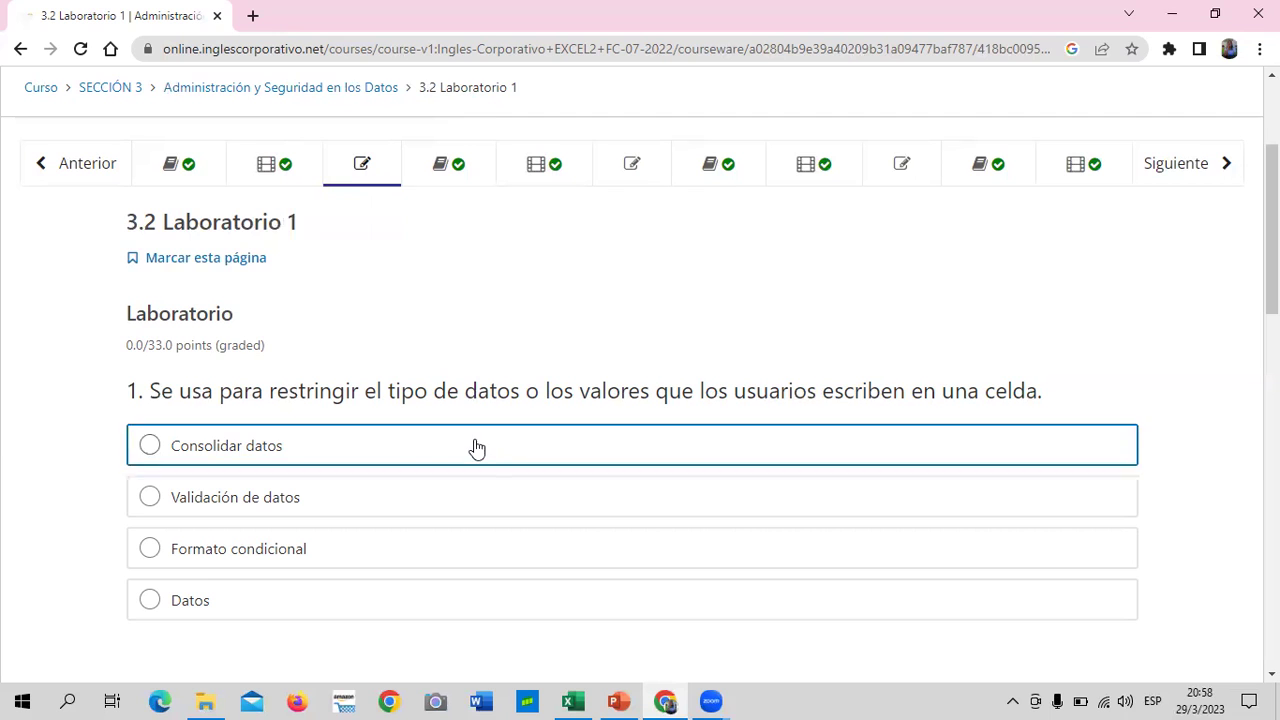
pyautogui.scroll(-3, 474, 449)
pyautogui.scroll(-5, 474, 449)
pyautogui.scroll(1, 476, 448)
pyautogui.scroll(3, 476, 448)
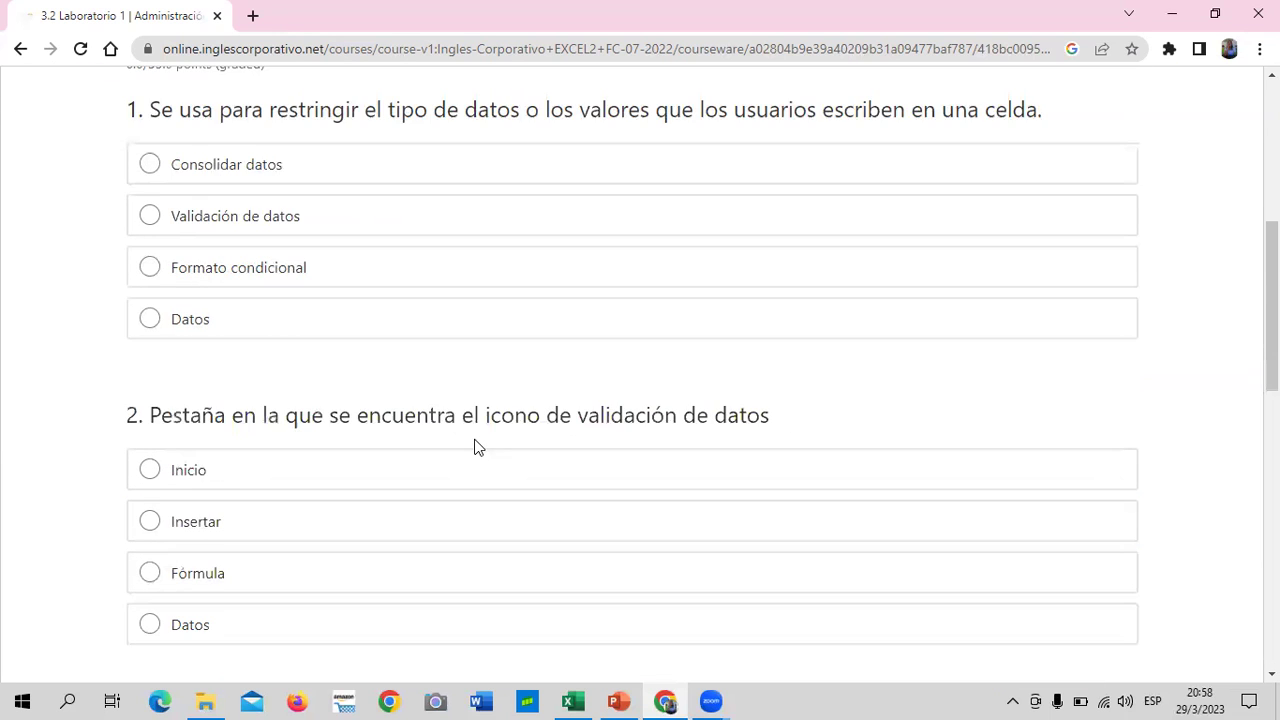
pyautogui.scroll(3, 474, 446)
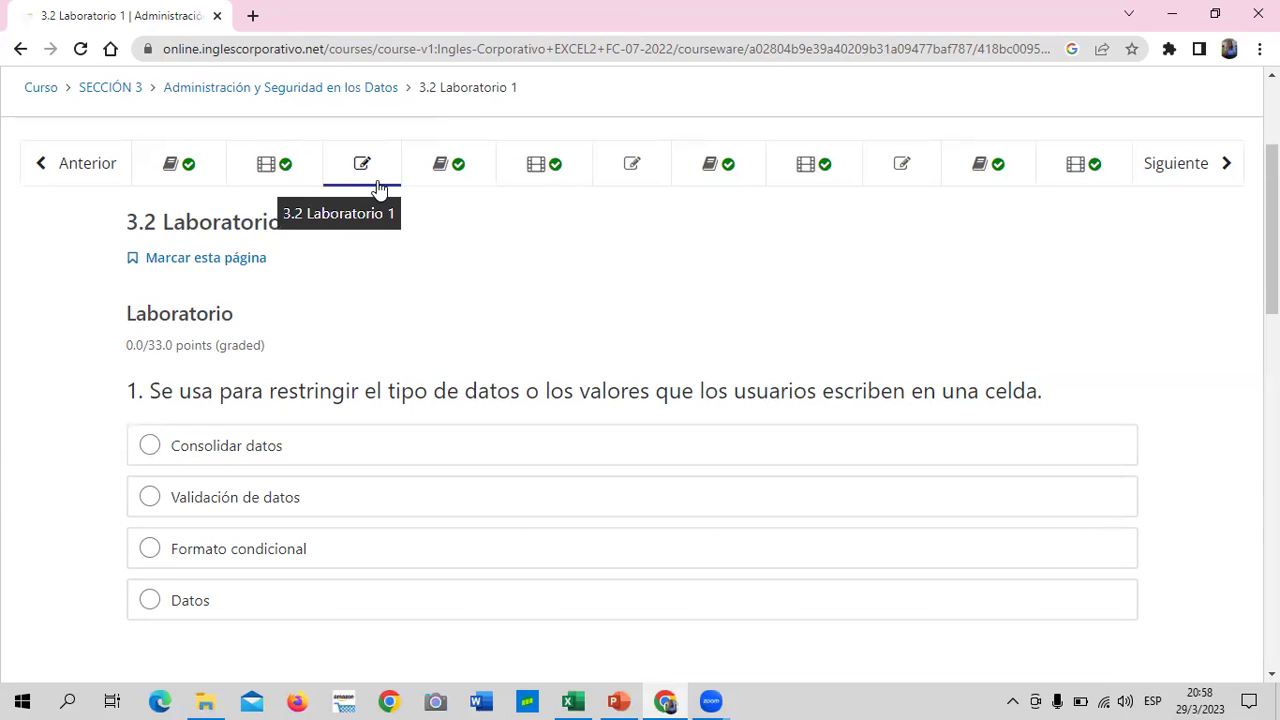
# - Open 3.5 Laboratorio 2 and scroll through questions 1–4 and back to the top
pyautogui.click(649, 174)
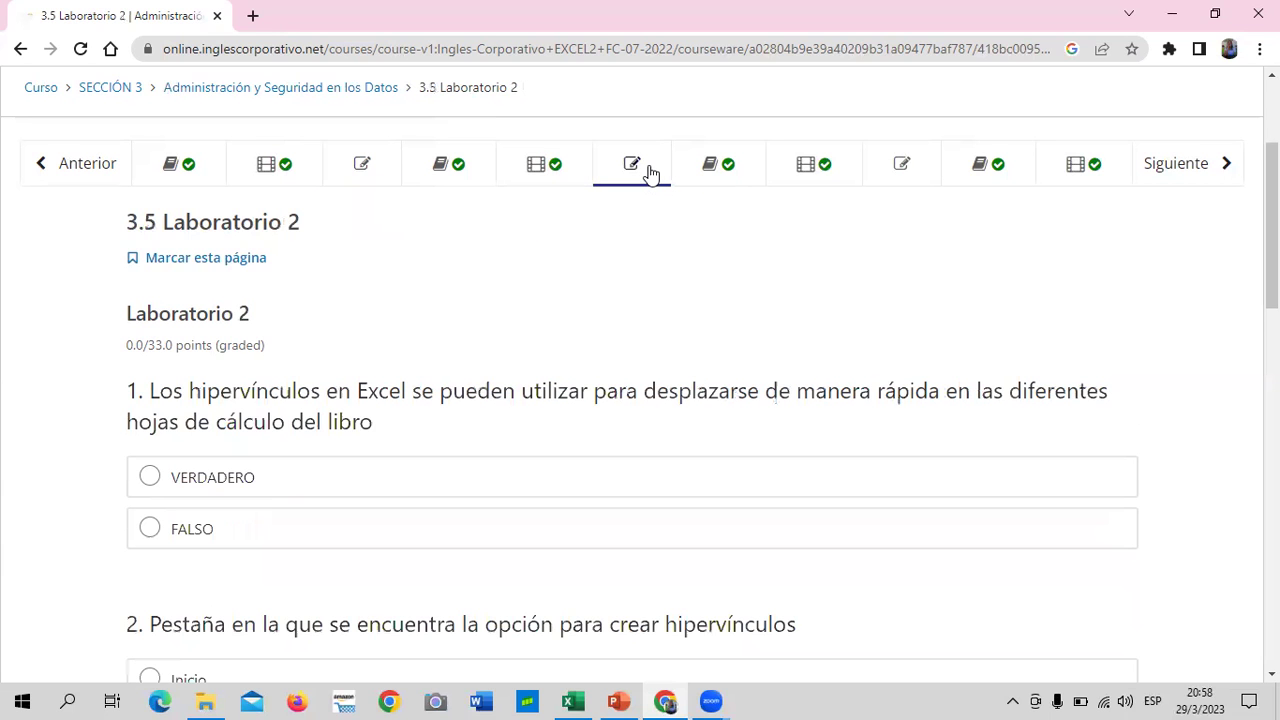
pyautogui.scroll(-3, 480, 470)
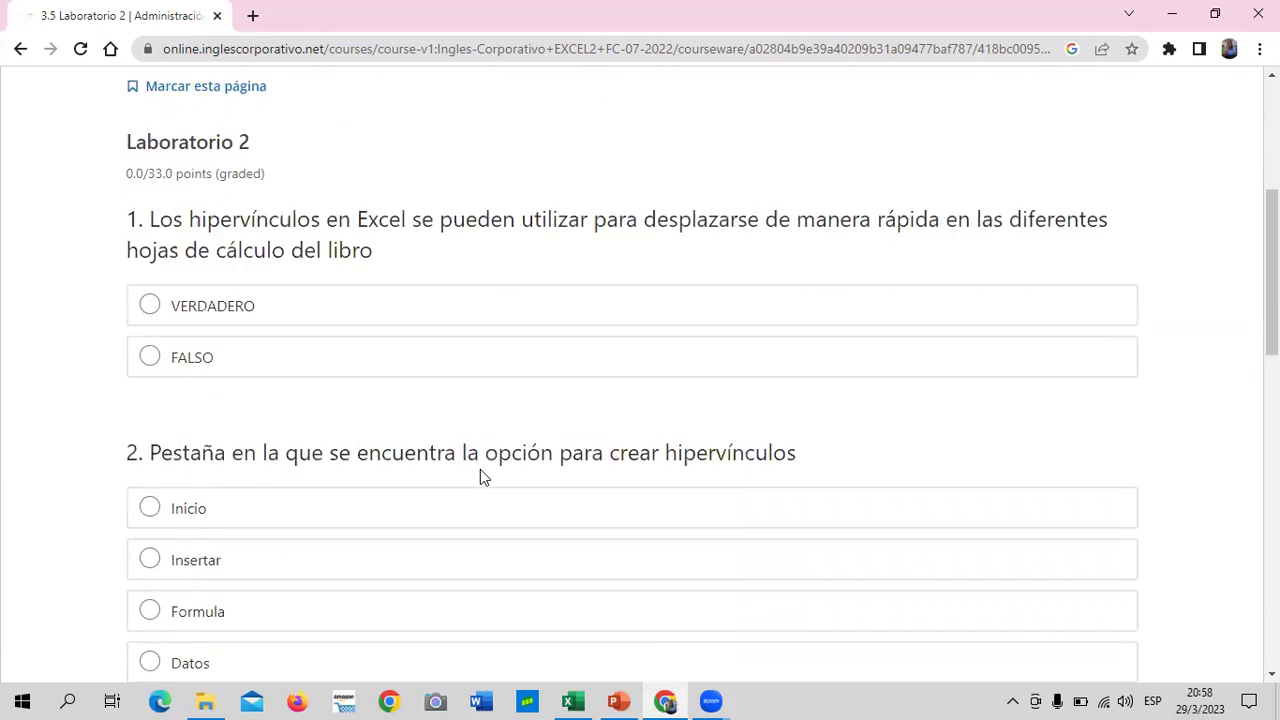
pyautogui.scroll(-4, 481, 475)
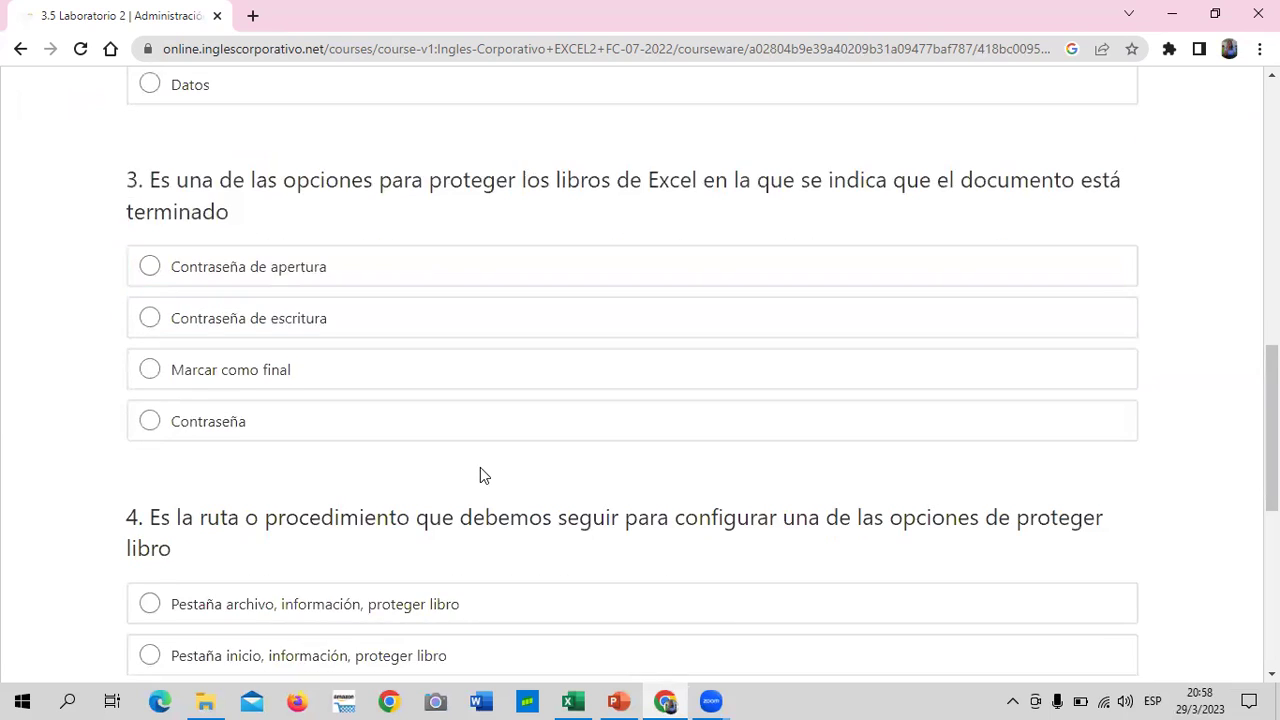
pyautogui.scroll(-2, 481, 475)
pyautogui.scroll(-2, 480, 467)
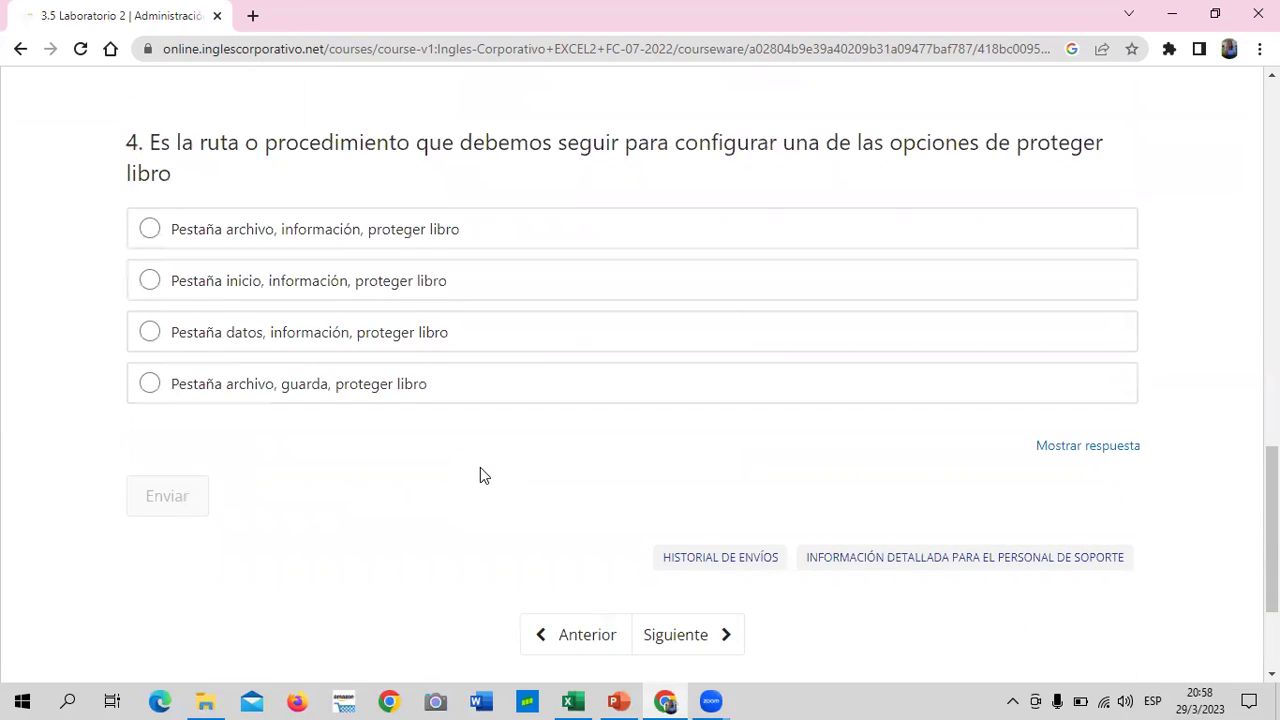
pyautogui.scroll(3, 442, 493)
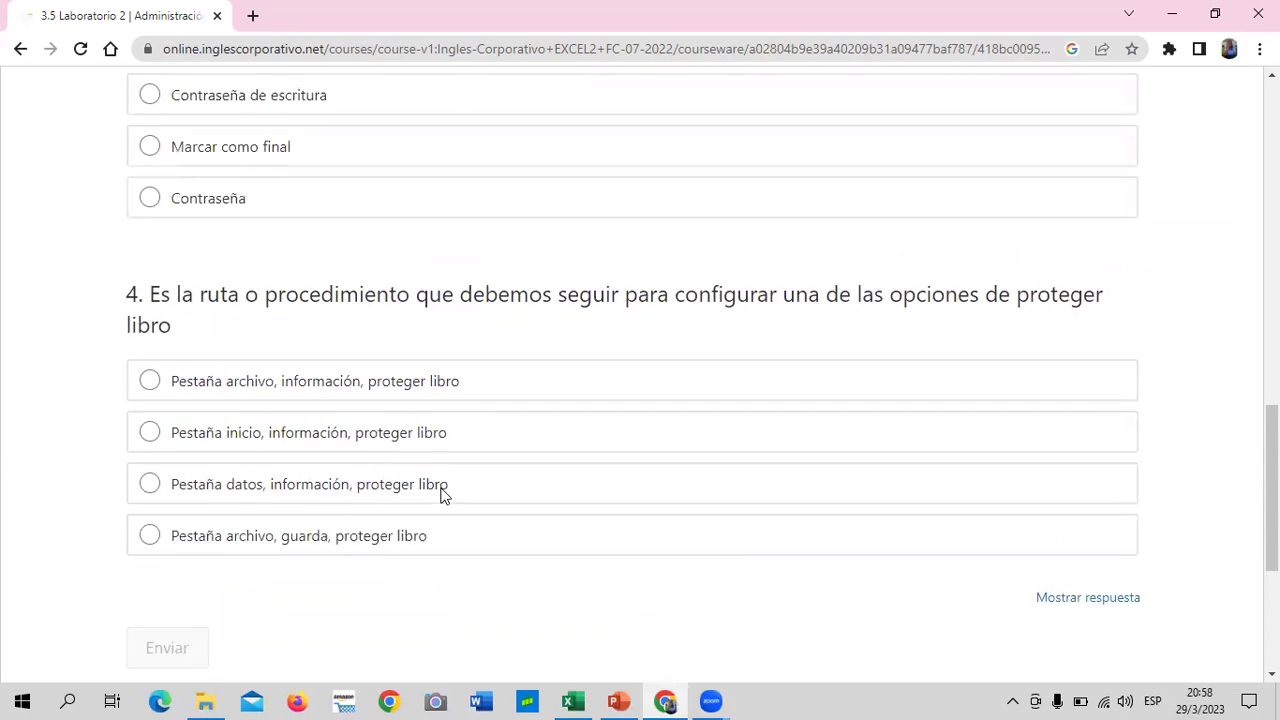
pyautogui.scroll(-2, 443, 495)
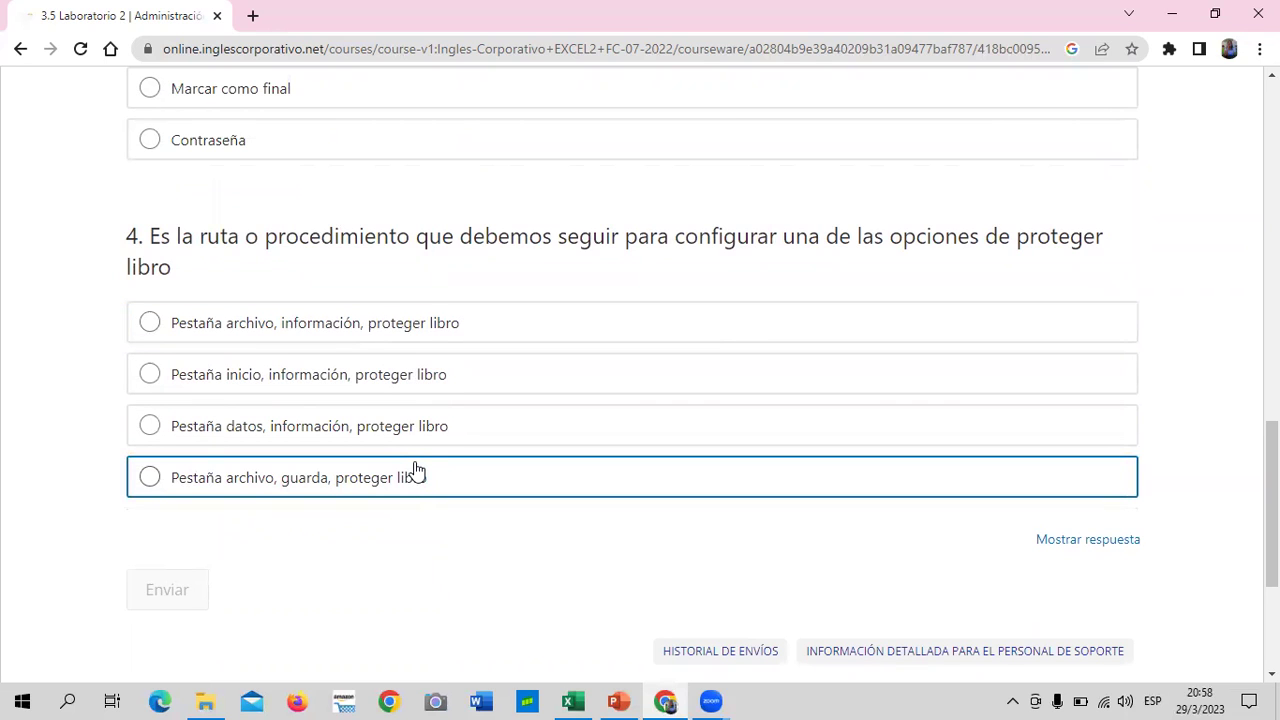
pyautogui.scroll(1, 416, 470)
pyautogui.scroll(3, 414, 466)
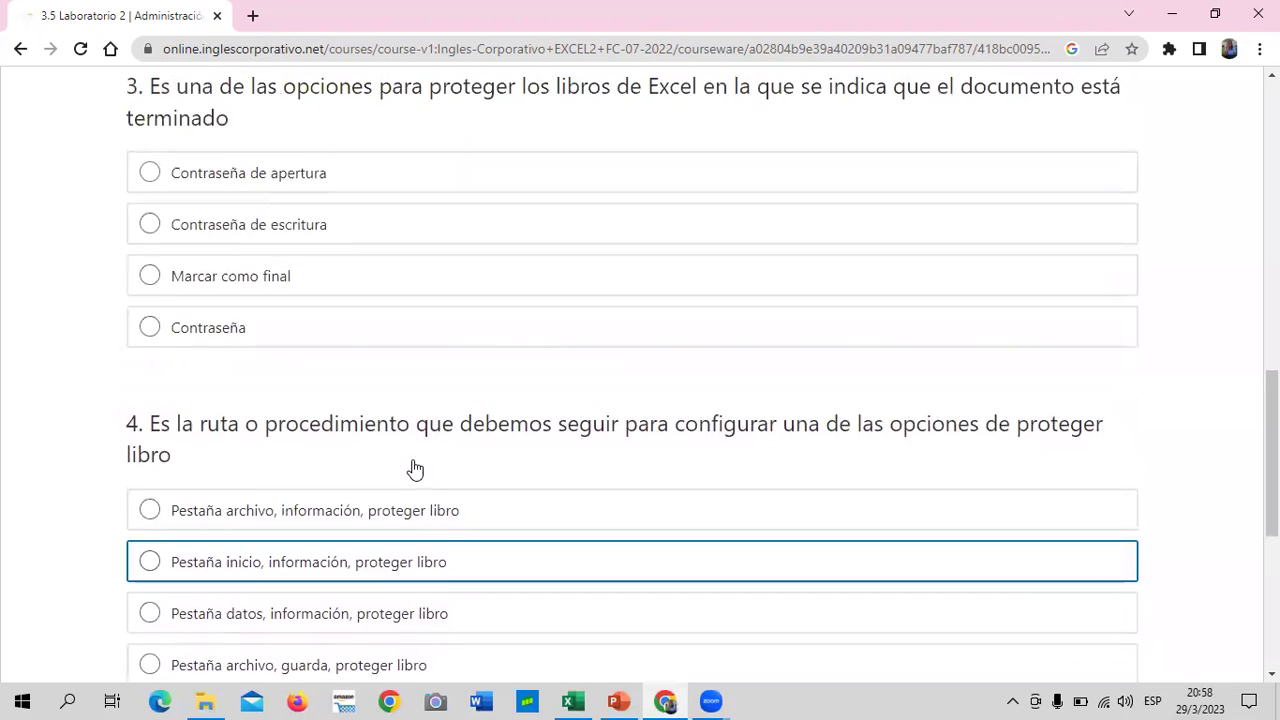
pyautogui.scroll(4, 414, 459)
pyautogui.scroll(2, 414, 459)
pyautogui.scroll(2, 414, 459)
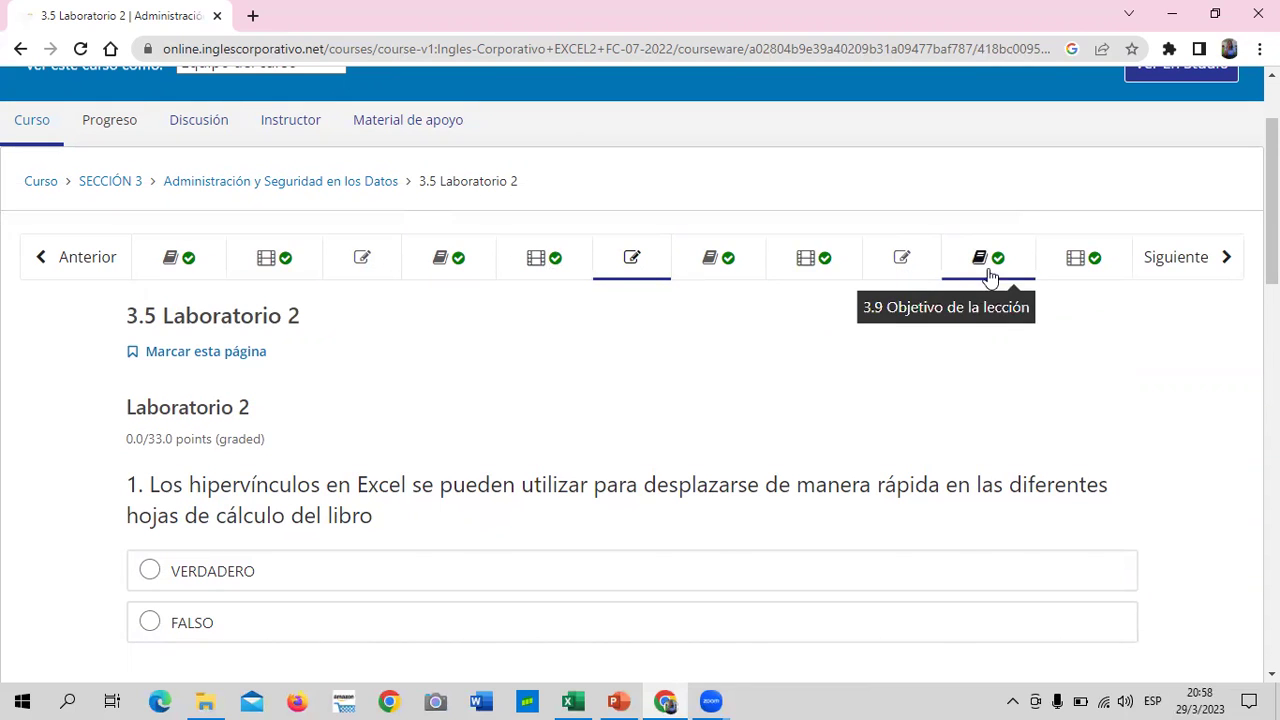
# - Open the 3.8 Laboratorio 3 quiz and scroll through it
pyautogui.click(914, 264)
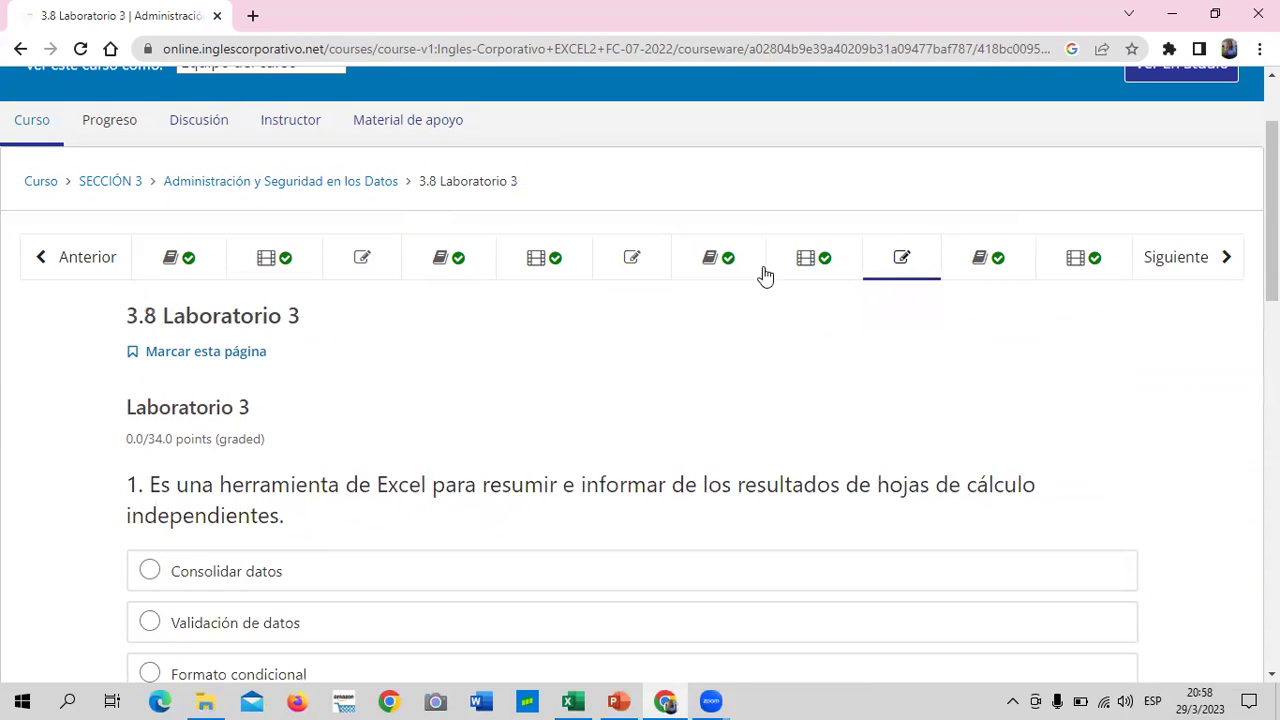
pyautogui.scroll(-3, 646, 454)
pyautogui.scroll(-2, 646, 454)
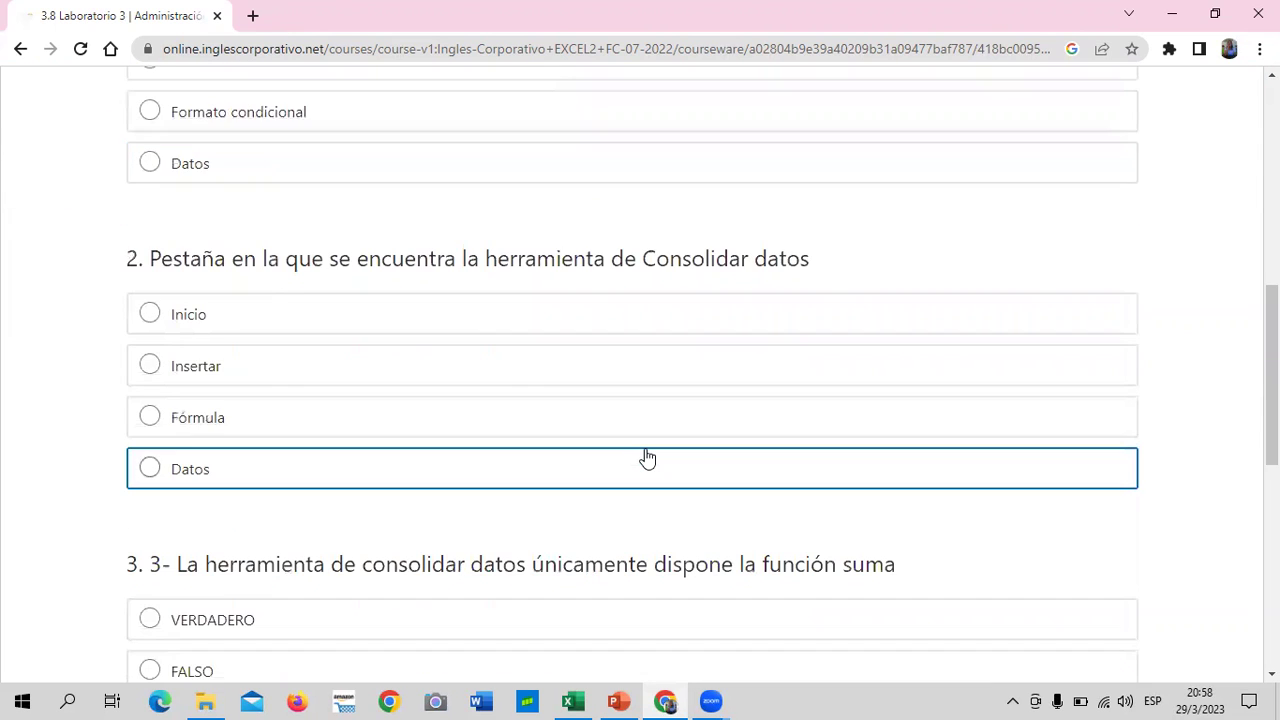
pyautogui.scroll(4, 646, 457)
pyautogui.scroll(3, 646, 457)
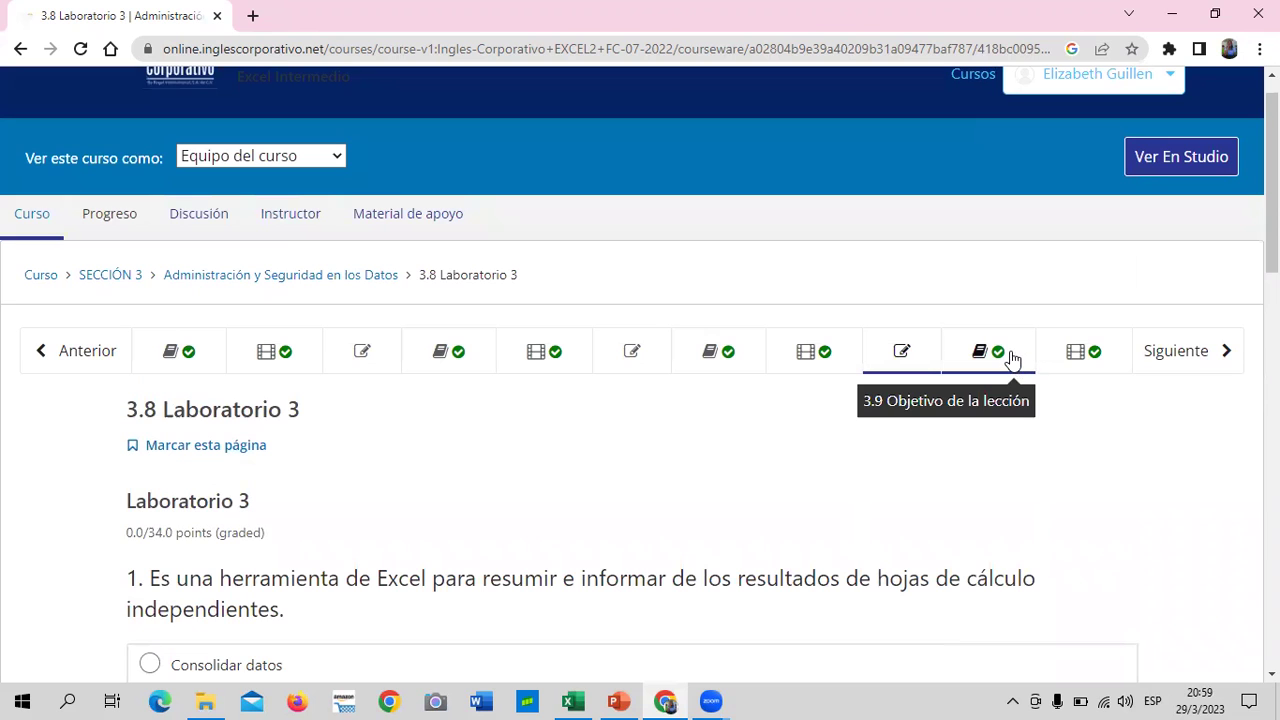
# - Open the 3.9 Objetivo de la lección page and skim it
pyautogui.click(1011, 359)
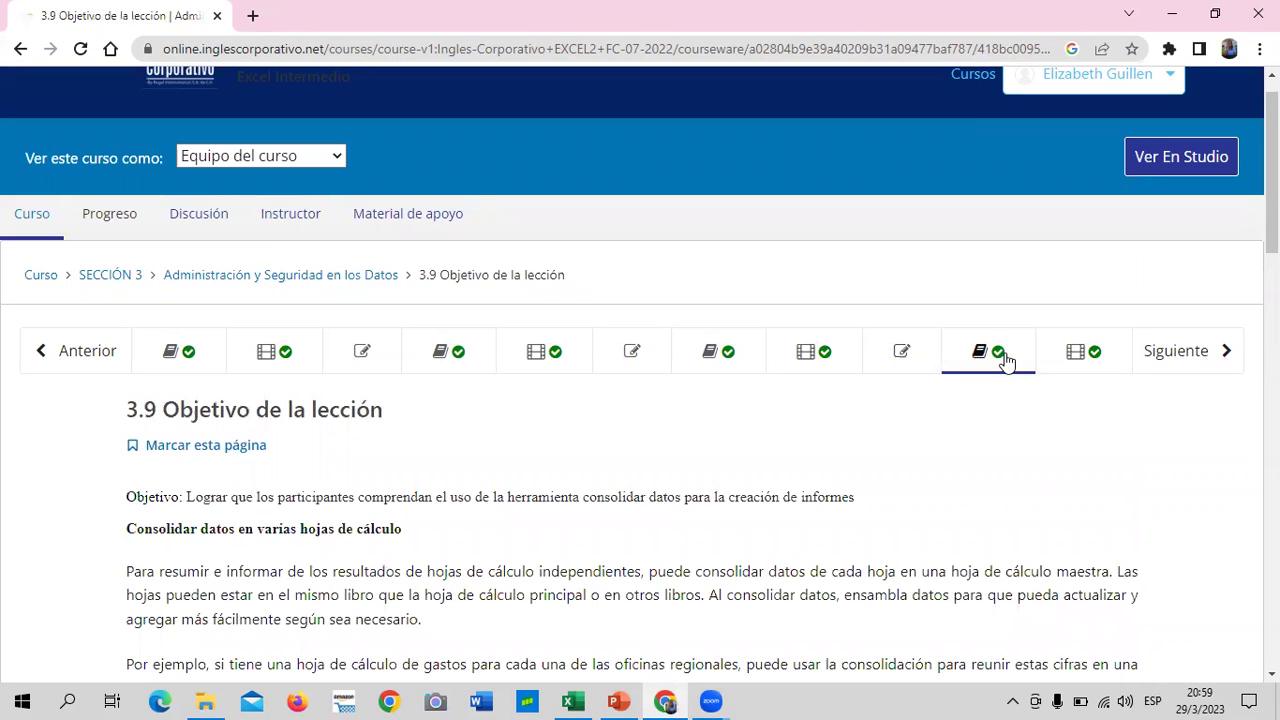
pyautogui.scroll(-3, 1006, 360)
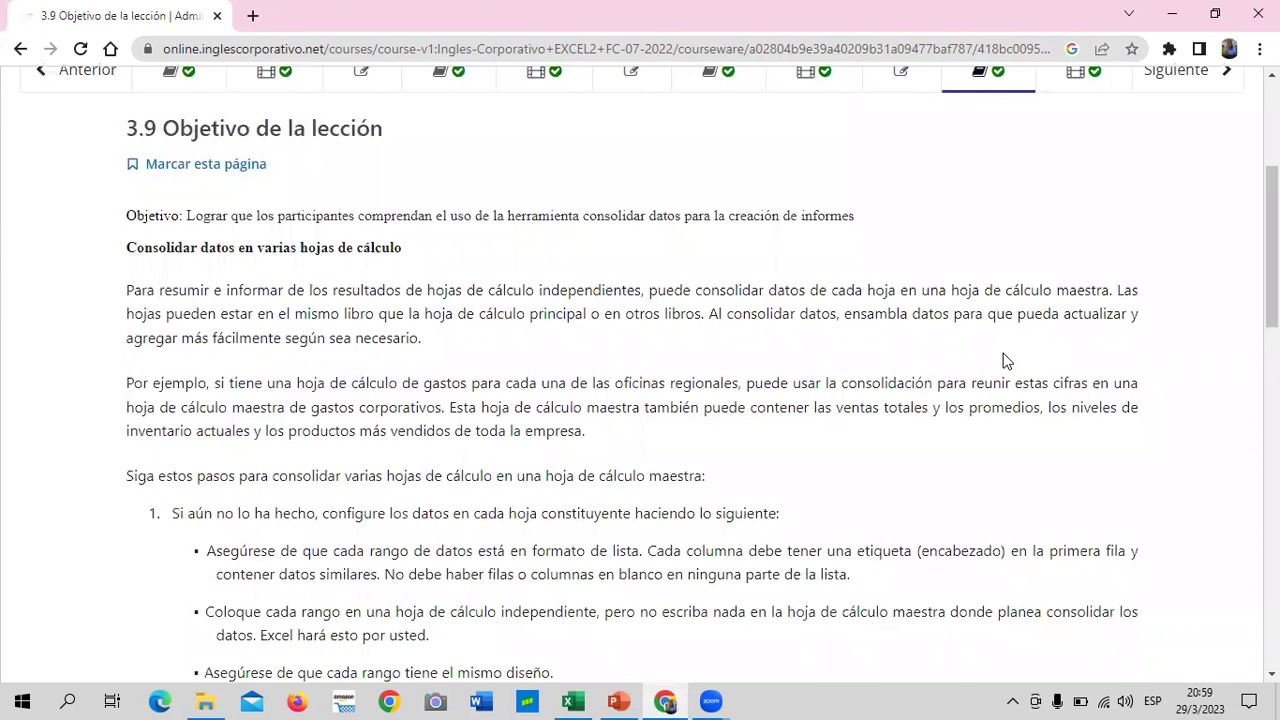
pyautogui.scroll(3, 1006, 360)
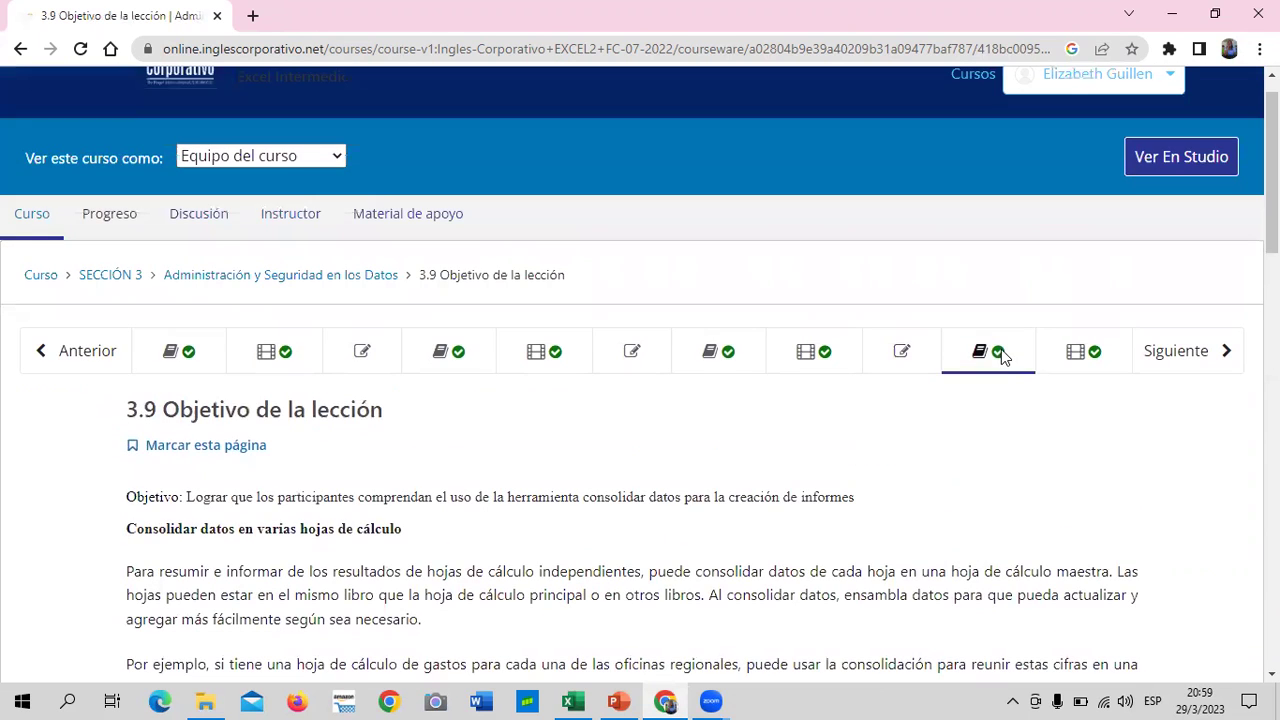